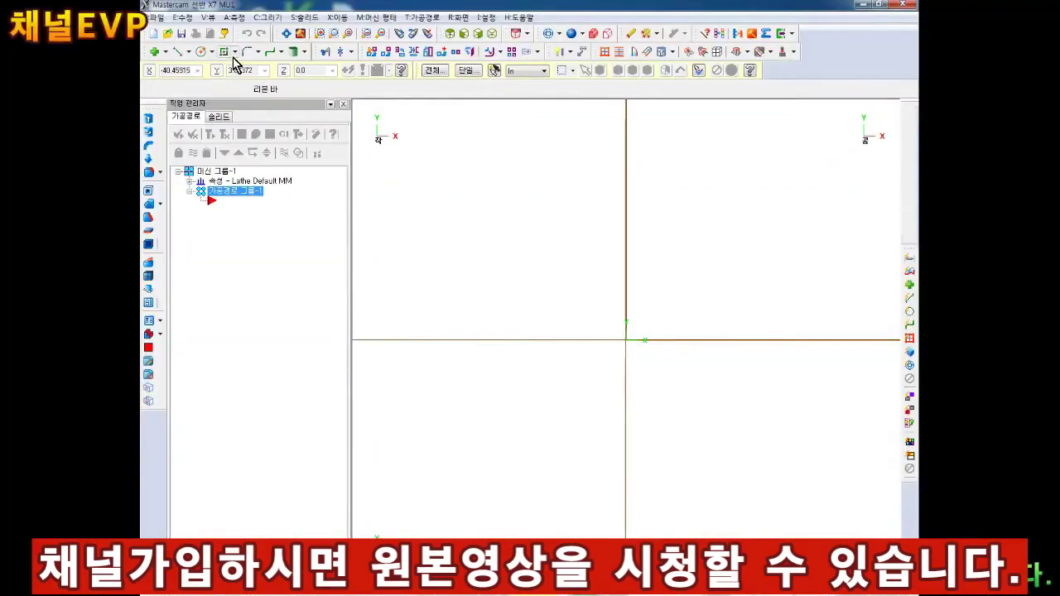
Draw the stock rectangle with its first corner at the origin and fit it to the view.
{"action": "left_click", "coordinate": [235, 52]}
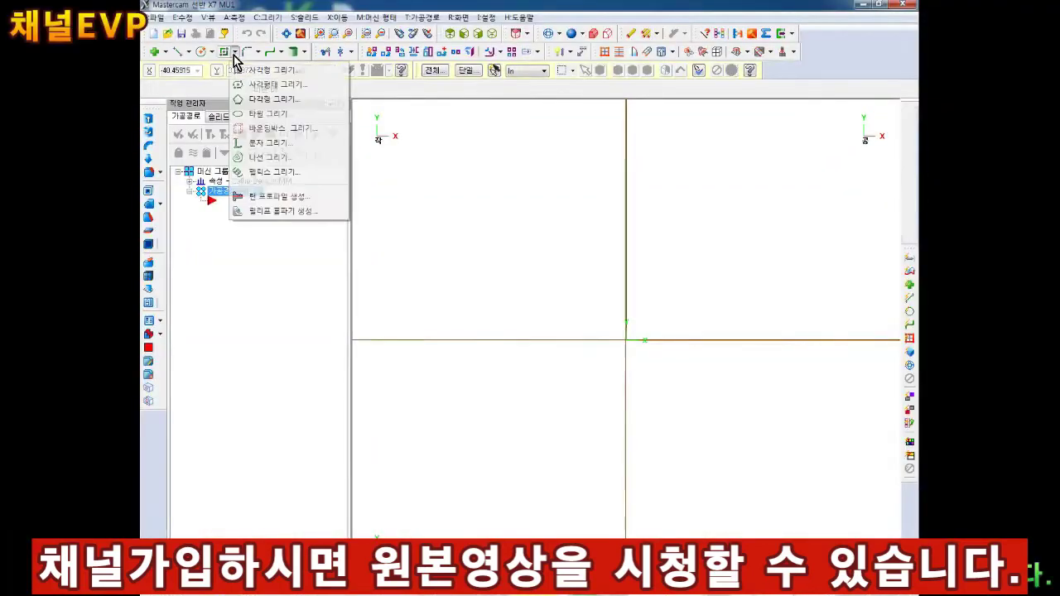
{"action": "left_click", "coordinate": [269, 71]}
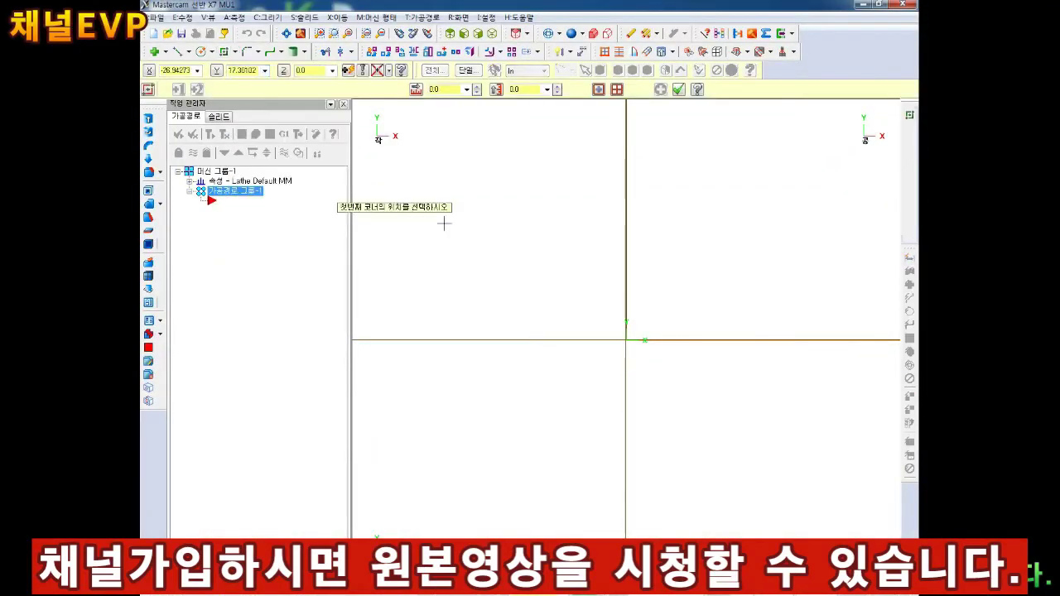
{"action": "left_click", "coordinate": [626, 339]}
{"action": "scroll", "coordinate": [853, 182], "scroll_direction": "up", "scroll_amount": 1}
{"action": "scroll", "coordinate": [833, 157], "scroll_direction": "up", "scroll_amount": 1}
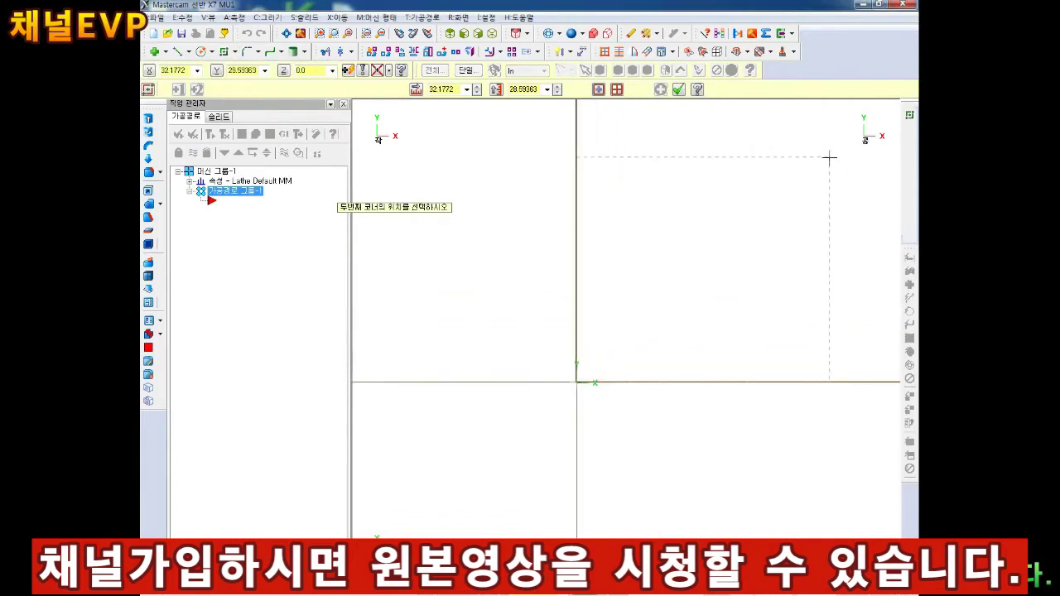
{"action": "type", "text": "20"}
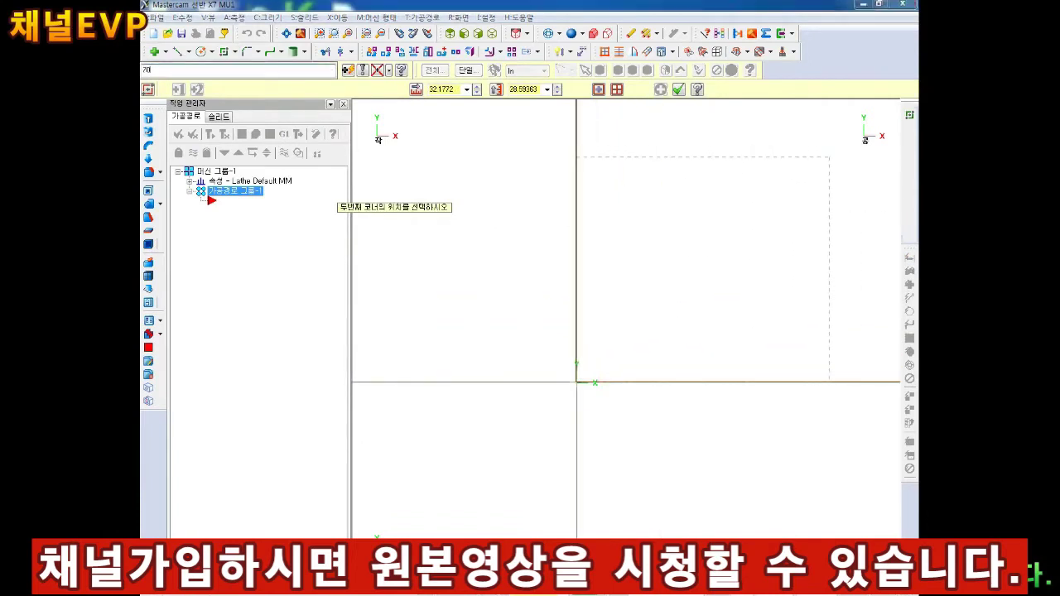
{"action": "key", "text": "Escape"}
{"action": "key", "text": "Escape"}
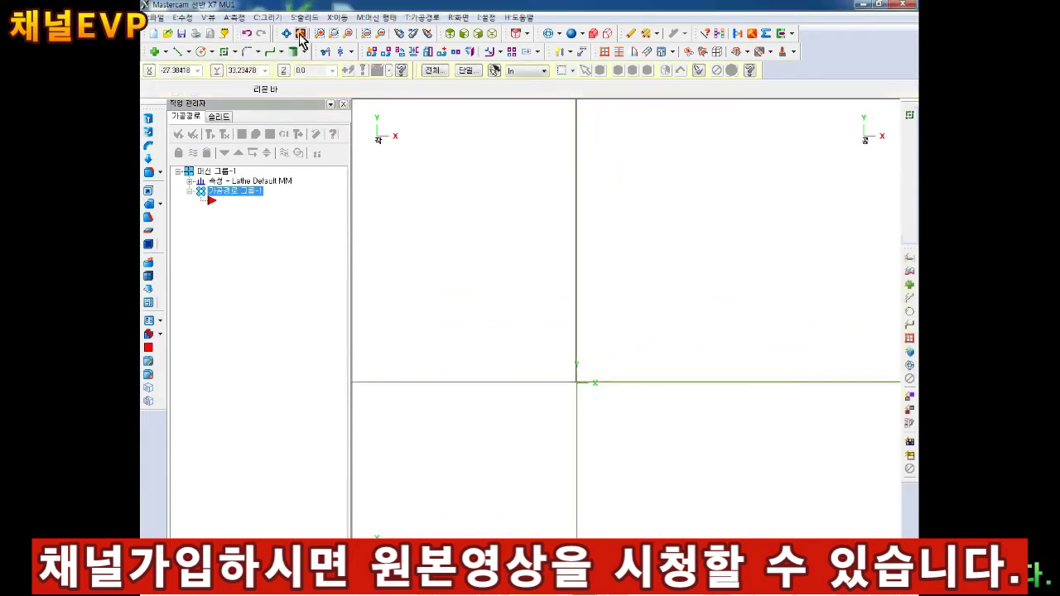
{"action": "left_click", "coordinate": [299, 37]}
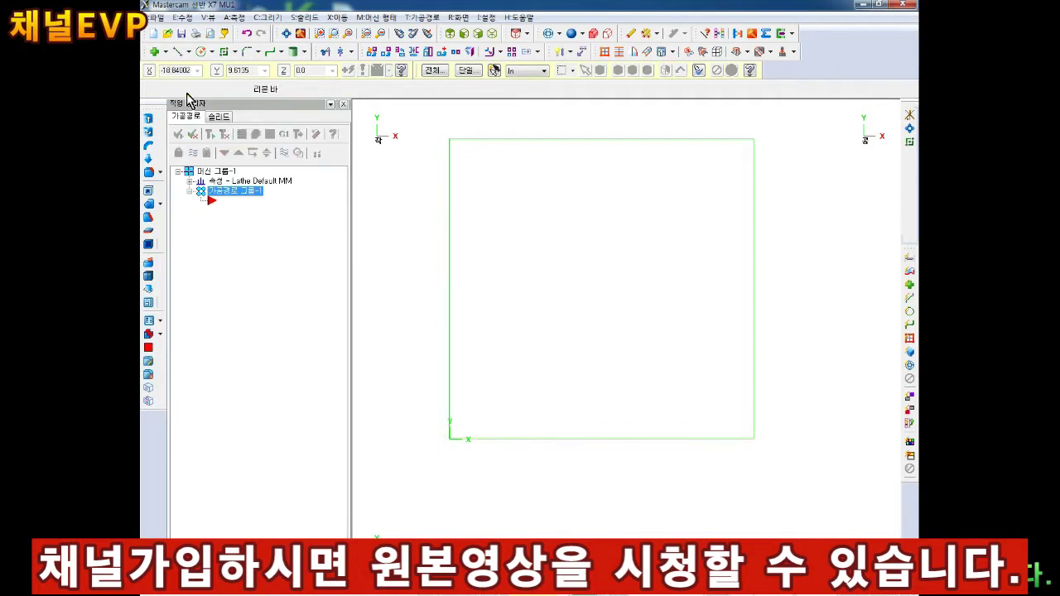
{"action": "left_click", "coordinate": [189, 52]}
Offset the rectangle's left and bottom edges inward by 6.
{"action": "left_click", "coordinate": [222, 126]}
{"action": "left_click", "coordinate": [452, 299]}
{"action": "type", "text": "6268"}
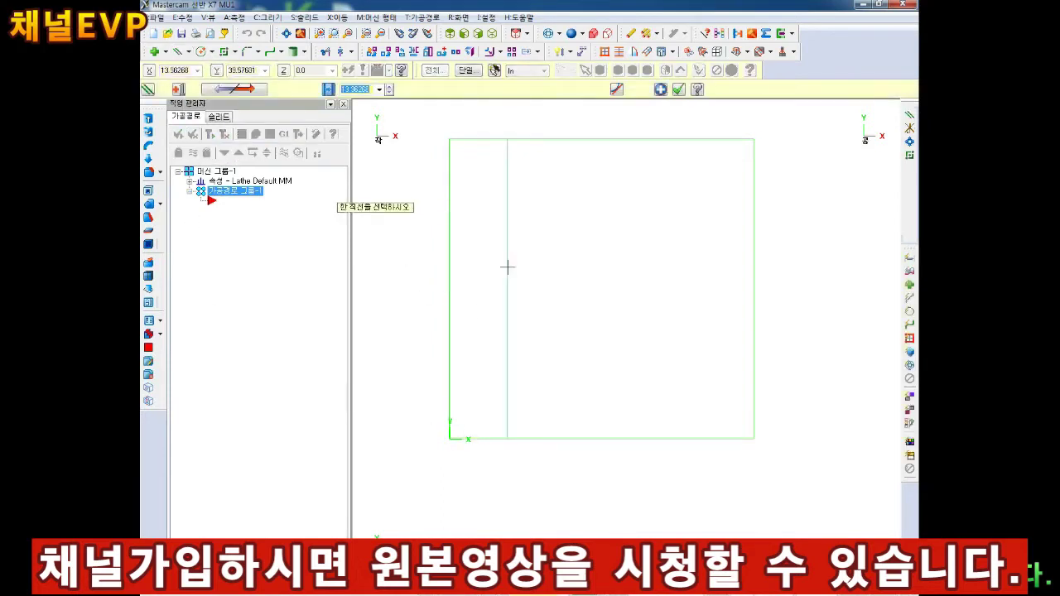
{"action": "key", "text": "Return"}
{"action": "left_click", "coordinate": [563, 439]}
{"action": "left_click", "coordinate": [565, 362]}
{"action": "type", "text": "6"}
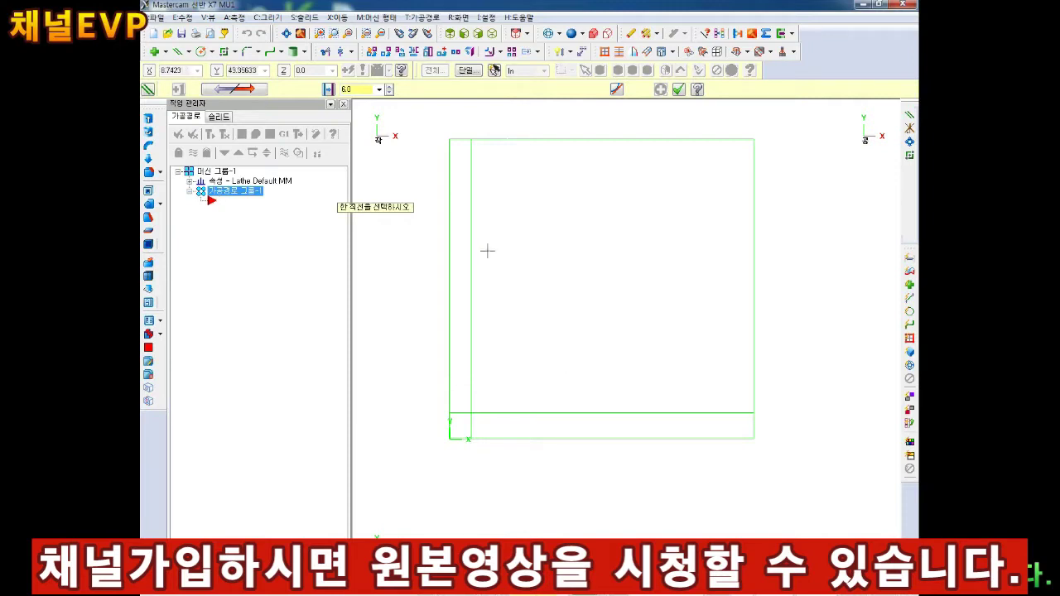
Add the right parallel line at 60 and the top line at 58.
{"action": "left_click", "coordinate": [476, 289]}
{"action": "type", "text": "60"}
{"action": "key", "text": "Return"}
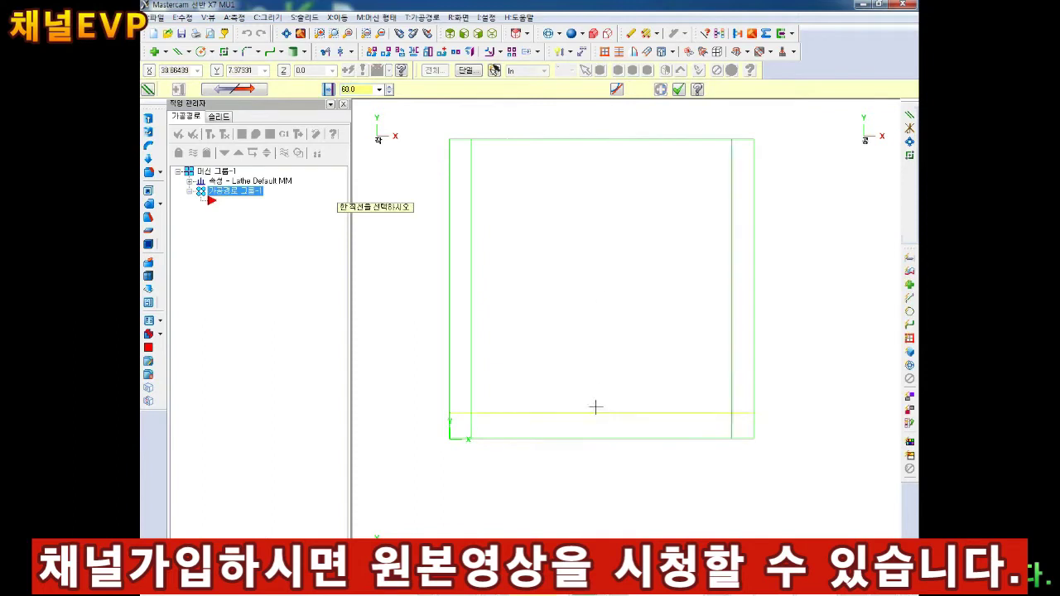
{"action": "left_click", "coordinate": [578, 293]}
{"action": "type", "text": "58"}
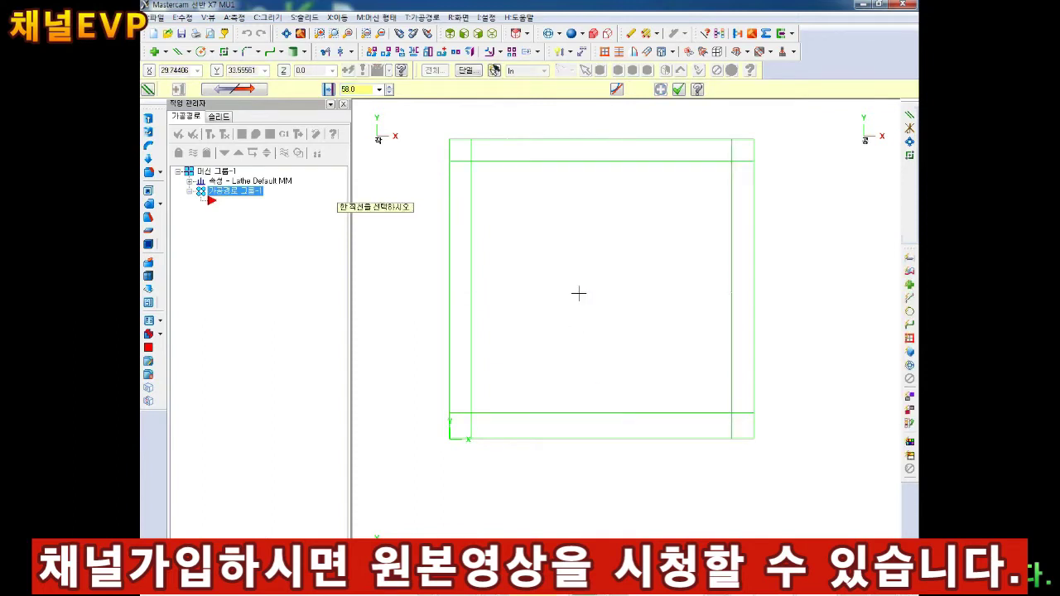
Round the profile's top-left and top-right corners with radius-5 fillets.
{"action": "left_click", "coordinate": [246, 52]}
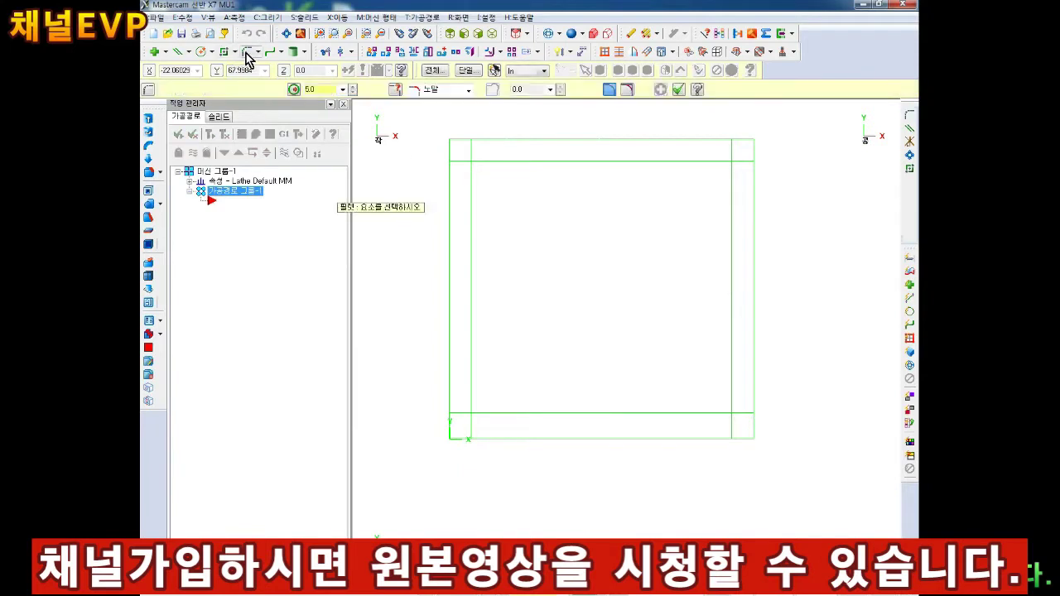
{"action": "left_click", "coordinate": [511, 162]}
{"action": "left_click", "coordinate": [471, 206]}
{"action": "left_click", "coordinate": [705, 161]}
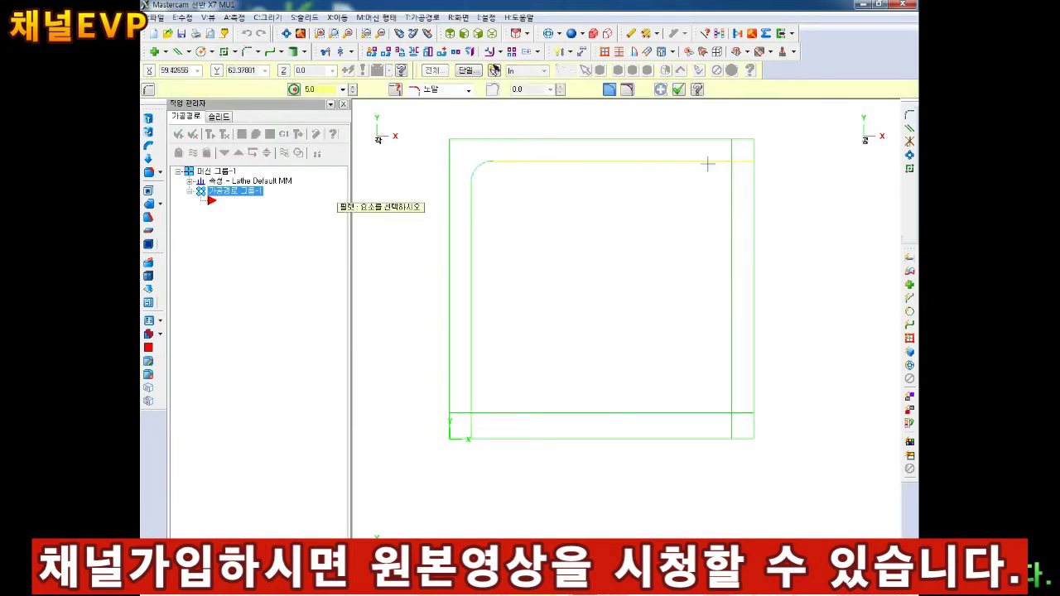
{"action": "left_click", "coordinate": [731, 211]}
Chamfer both bottom corners 5 at 45° and add a horizontal centre line.
{"action": "left_click", "coordinate": [254, 51]}
{"action": "left_click", "coordinate": [291, 114]}
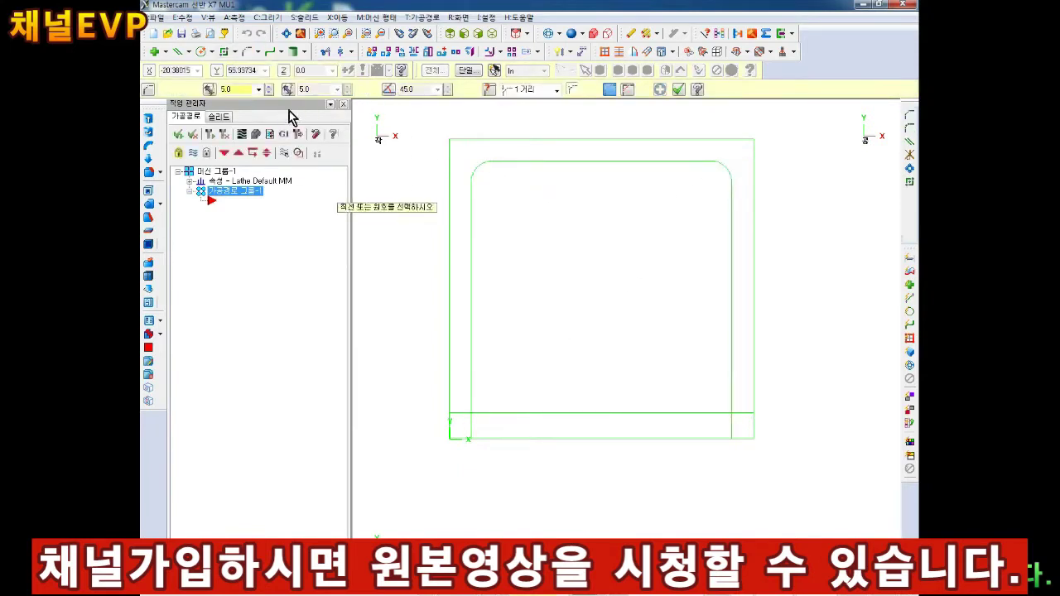
{"action": "left_click", "coordinate": [500, 412]}
{"action": "left_click", "coordinate": [471, 397]}
{"action": "left_click", "coordinate": [731, 389]}
{"action": "key", "text": "Escape"}
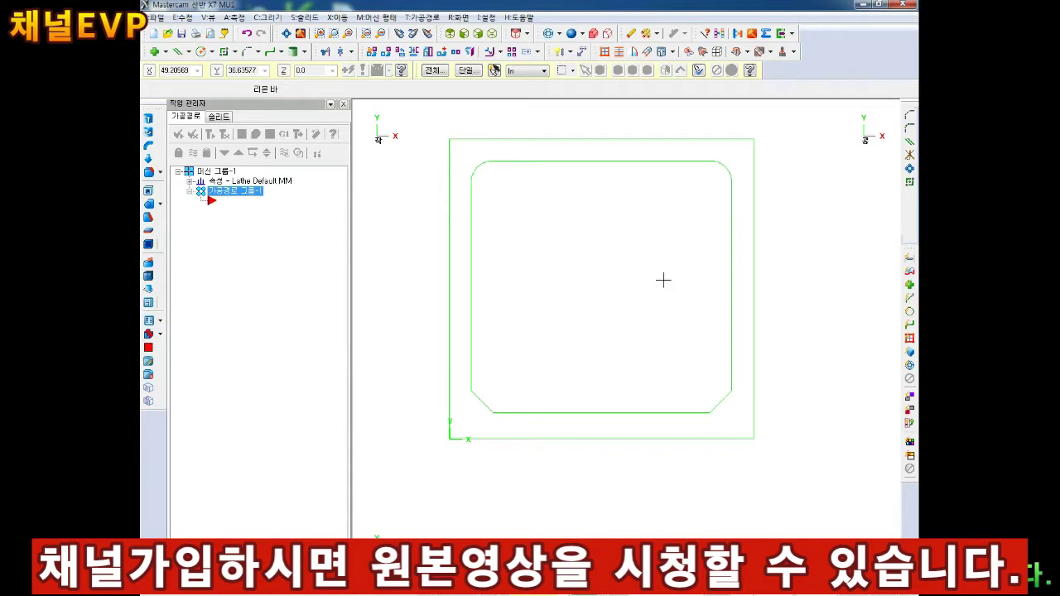
{"action": "left_click", "coordinate": [177, 51]}
{"action": "key", "text": "Escape"}
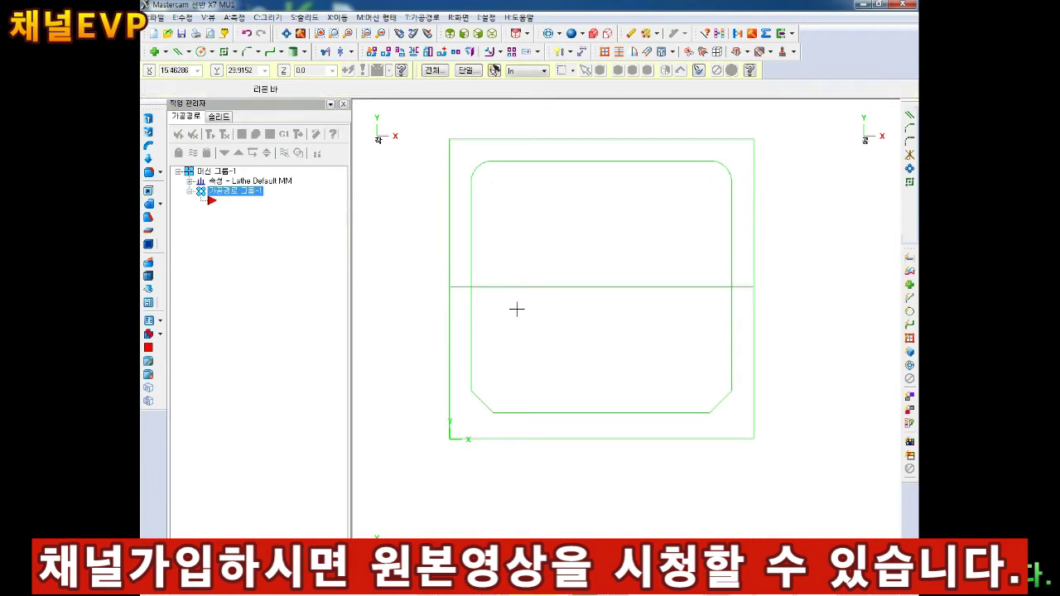
Cancel a trial centre-point circle and switch to the centre-and-angles arc tool.
{"action": "left_click", "coordinate": [211, 51]}
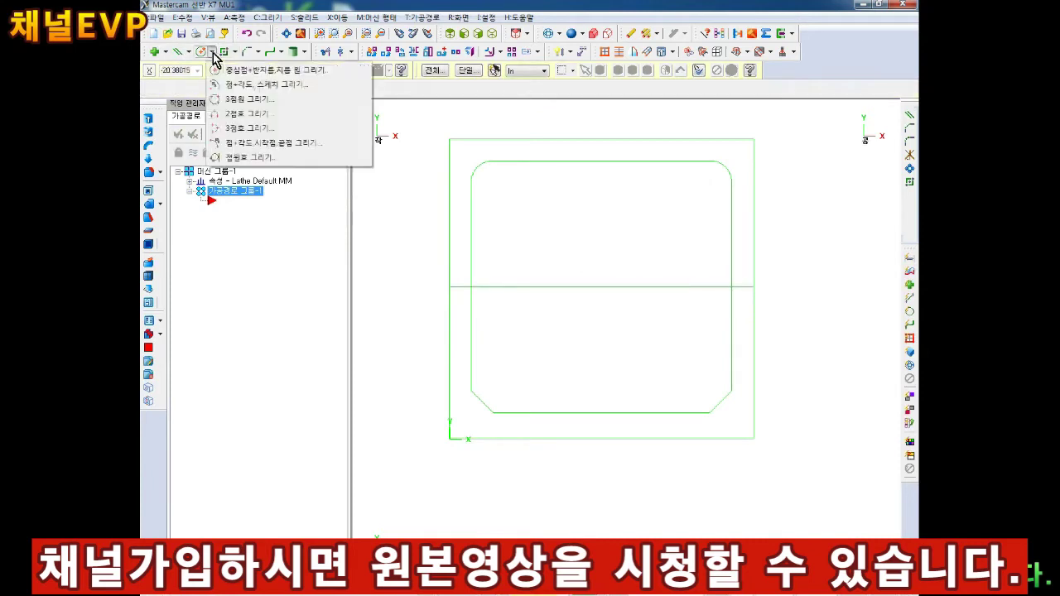
{"action": "left_click", "coordinate": [240, 70]}
{"action": "left_click", "coordinate": [474, 288]}
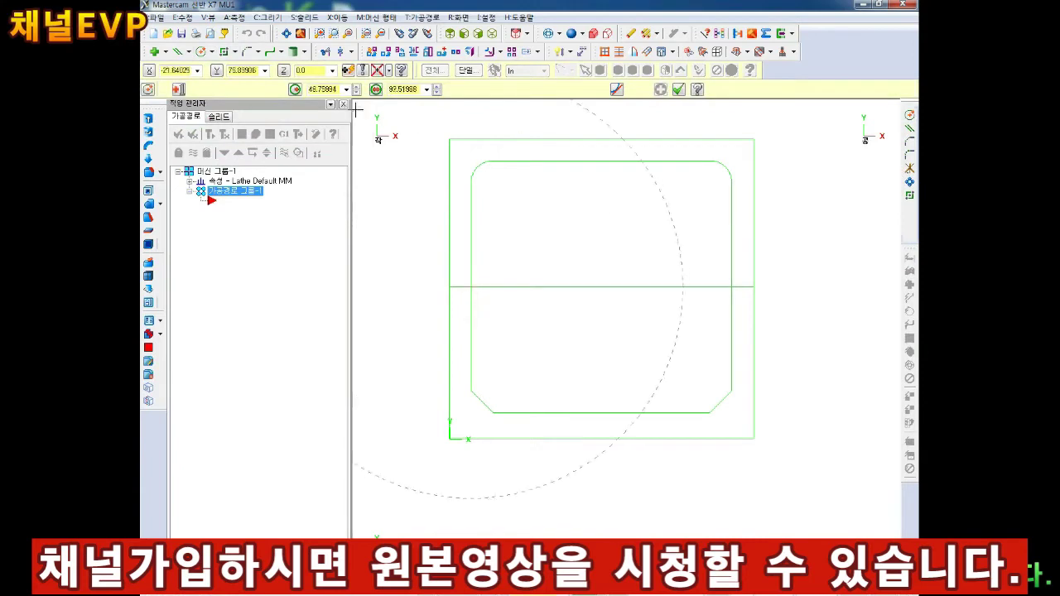
{"action": "left_click", "coordinate": [328, 90]}
{"action": "left_click", "coordinate": [211, 51]}
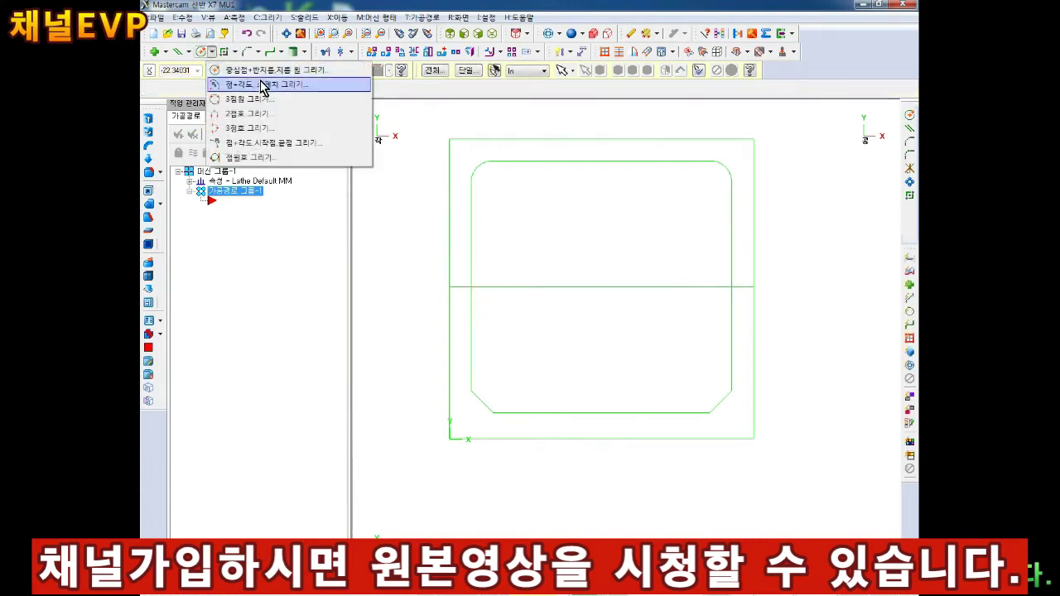
{"action": "left_click", "coordinate": [211, 51]}
{"action": "left_click", "coordinate": [211, 51]}
{"action": "left_click", "coordinate": [211, 51]}
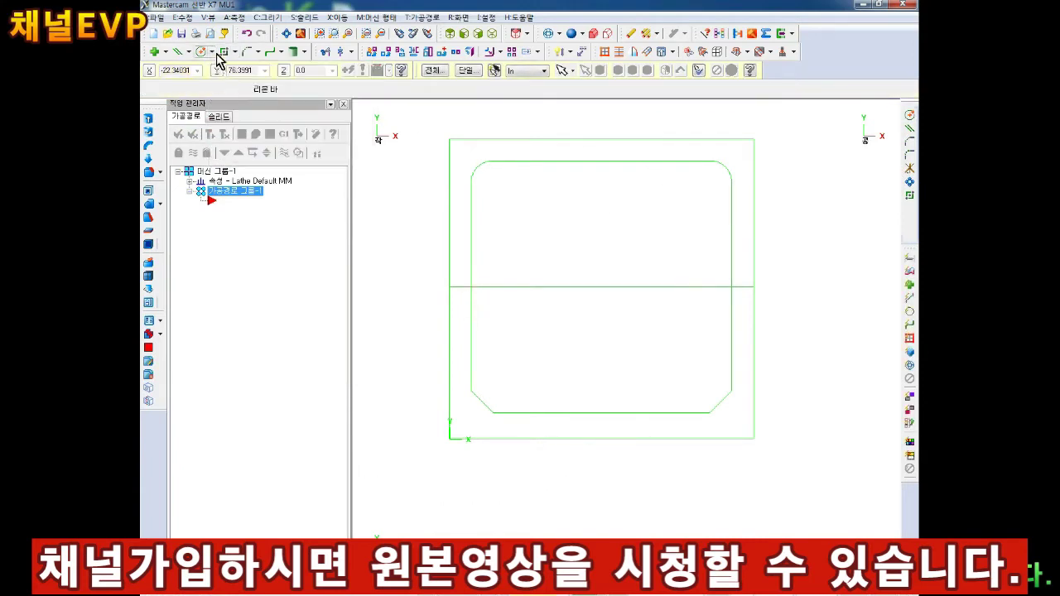
{"action": "left_click", "coordinate": [211, 52]}
{"action": "left_click", "coordinate": [249, 70]}
Draw a radius-7 arc from 270° to 90° at the left line/centre line intersection.
{"action": "left_click", "coordinate": [472, 287]}
{"action": "left_click", "coordinate": [315, 89]}
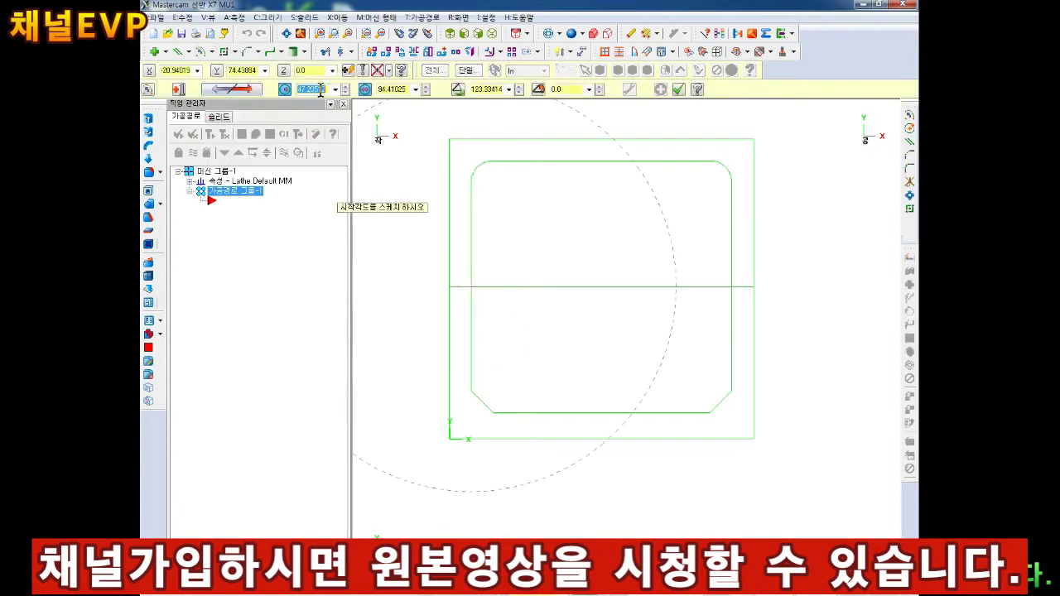
{"action": "type", "text": "7"}
{"action": "key", "text": "Return"}
{"action": "left_click", "coordinate": [482, 88]}
{"action": "type", "text": "3"}
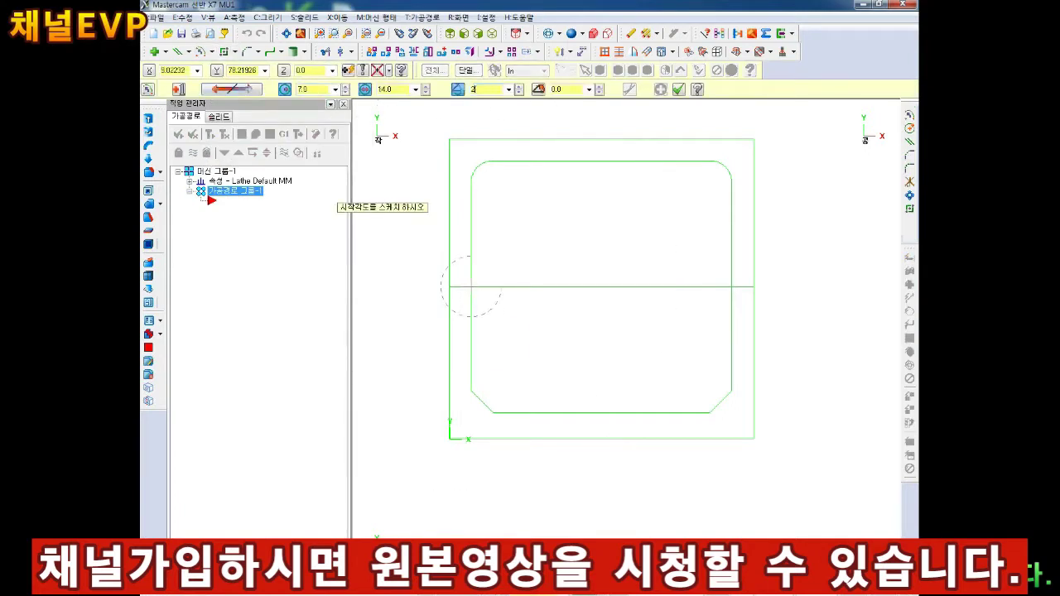
{"action": "type", "text": "270"}
{"action": "key", "text": "Return"}
{"action": "type", "text": "90"}
{"action": "key", "text": "Return"}
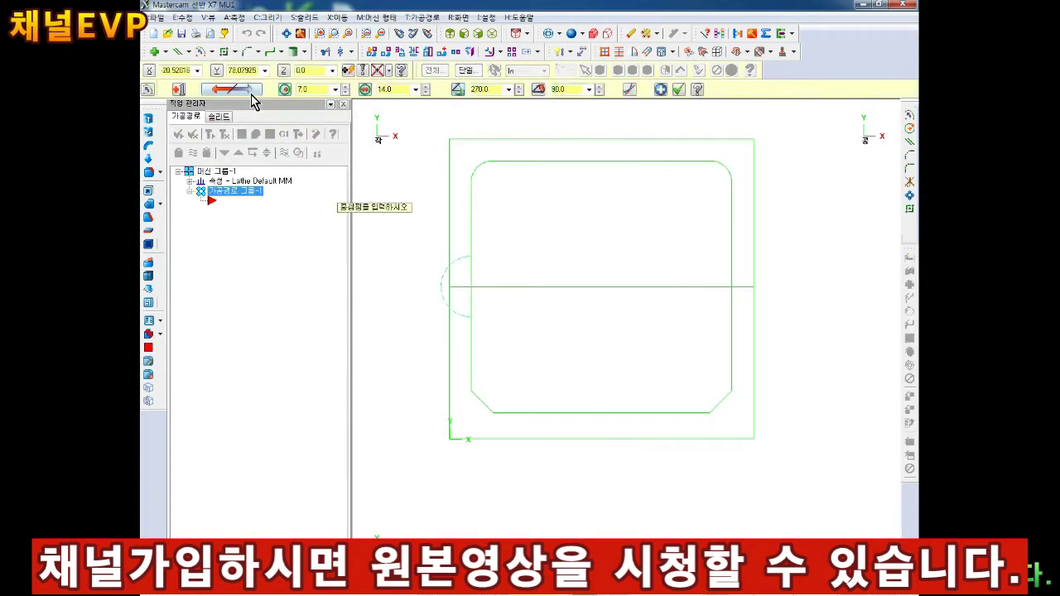
{"action": "key", "text": "Escape"}
{"action": "scroll", "coordinate": [627, 221], "scroll_direction": "up", "scroll_amount": 1}
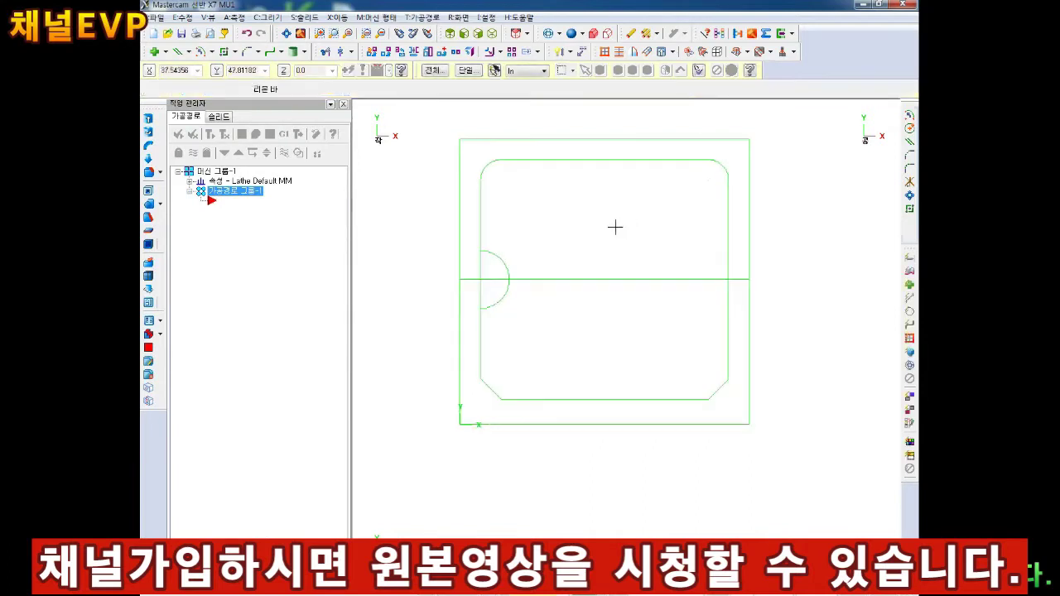
Delete the horizontal centre line from the profile.
{"action": "scroll", "coordinate": [485, 291], "scroll_direction": "up", "scroll_amount": 2}
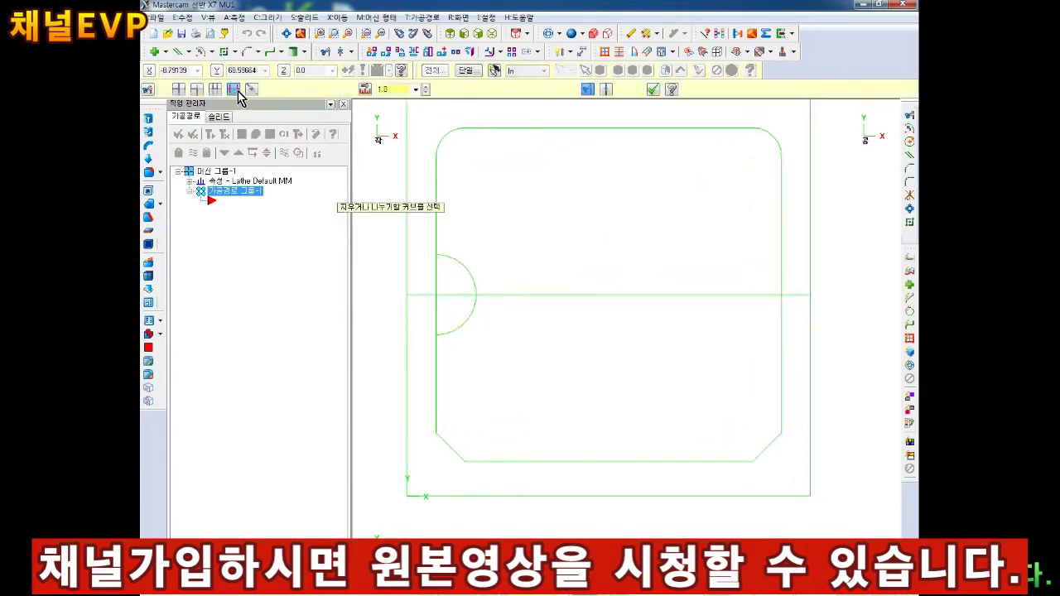
{"action": "scroll", "coordinate": [625, 300], "scroll_direction": "down", "scroll_amount": 1}
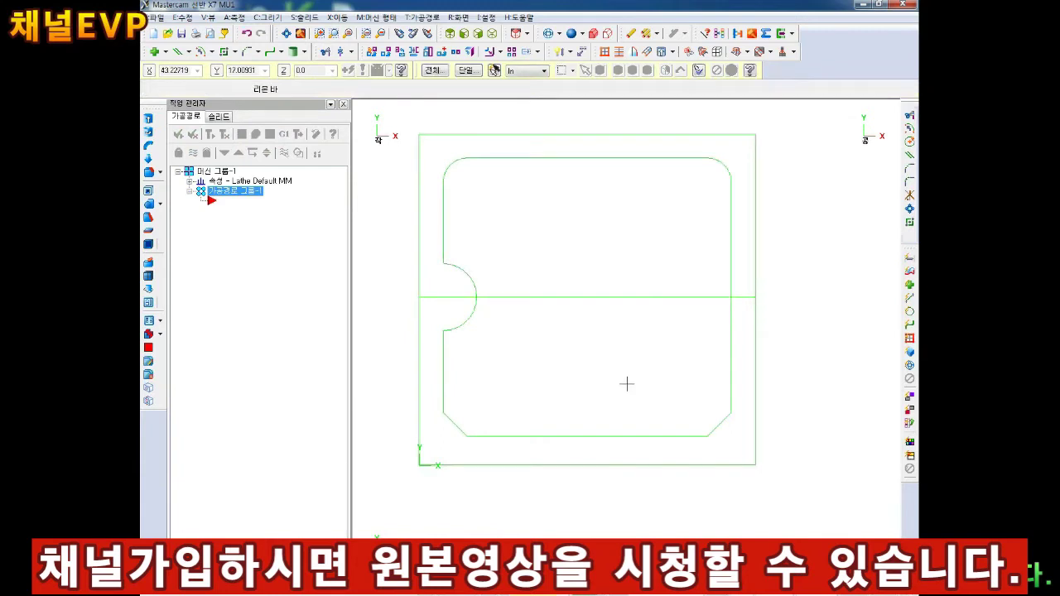
{"action": "left_click", "coordinate": [587, 298]}
{"action": "key", "text": "Delete"}
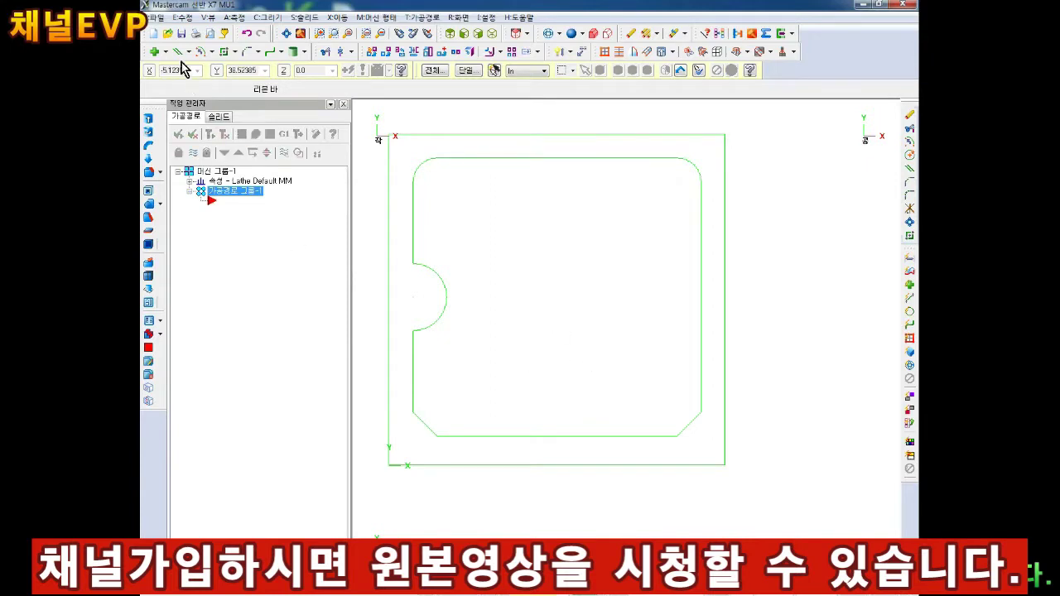
Add construction lines offset 35 from the left edge and above the bottom edge.
{"action": "left_click", "coordinate": [270, 52]}
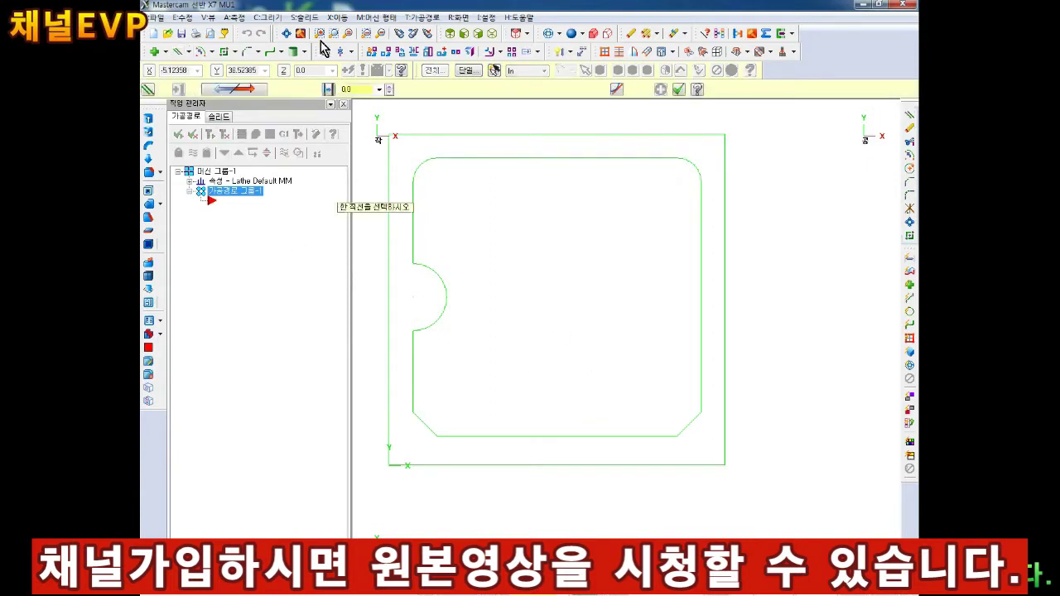
{"action": "left_click", "coordinate": [387, 332]}
{"action": "type", "text": "35"}
{"action": "key", "text": "Return"}
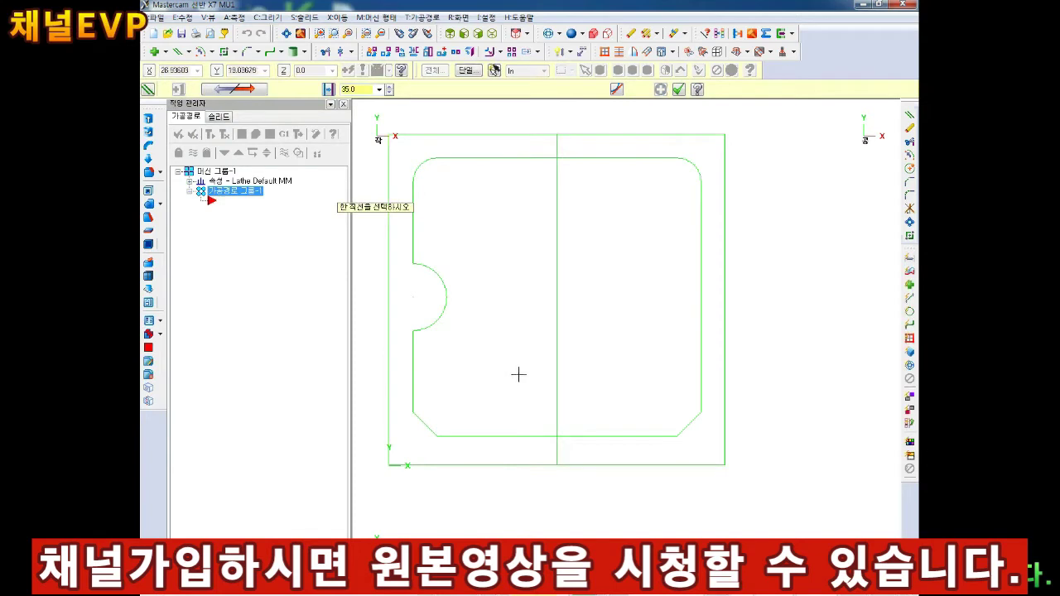
{"action": "left_click", "coordinate": [516, 460]}
{"action": "left_click", "coordinate": [553, 366]}
{"action": "key", "text": "Return"}
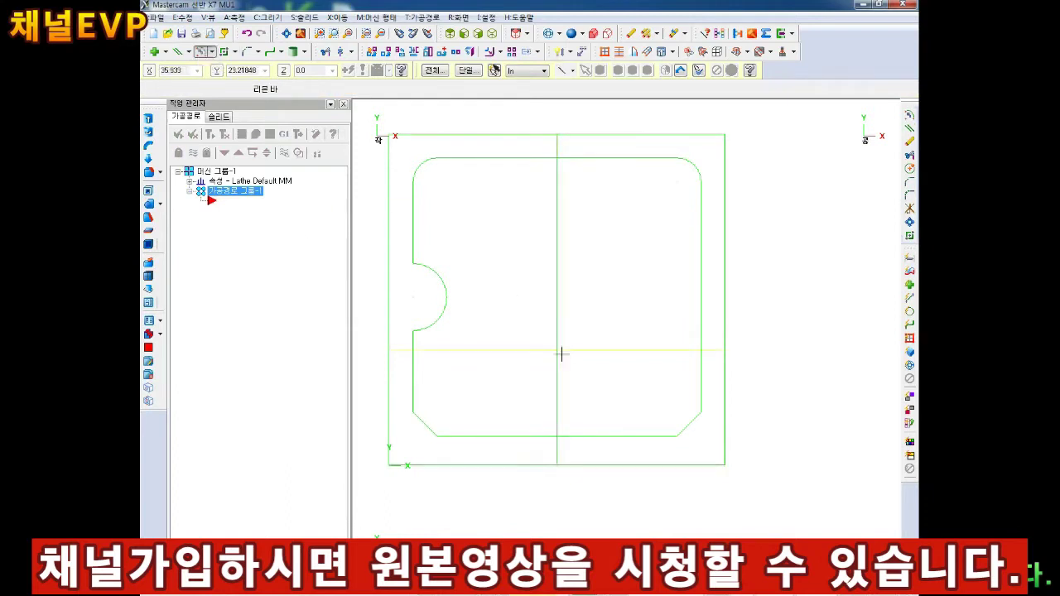
Set up a radius-20 arc from 230° to 330° centred at the construction line intersection.
{"action": "left_click", "coordinate": [212, 51]}
{"action": "left_click", "coordinate": [323, 111]}
{"action": "left_click", "coordinate": [557, 349]}
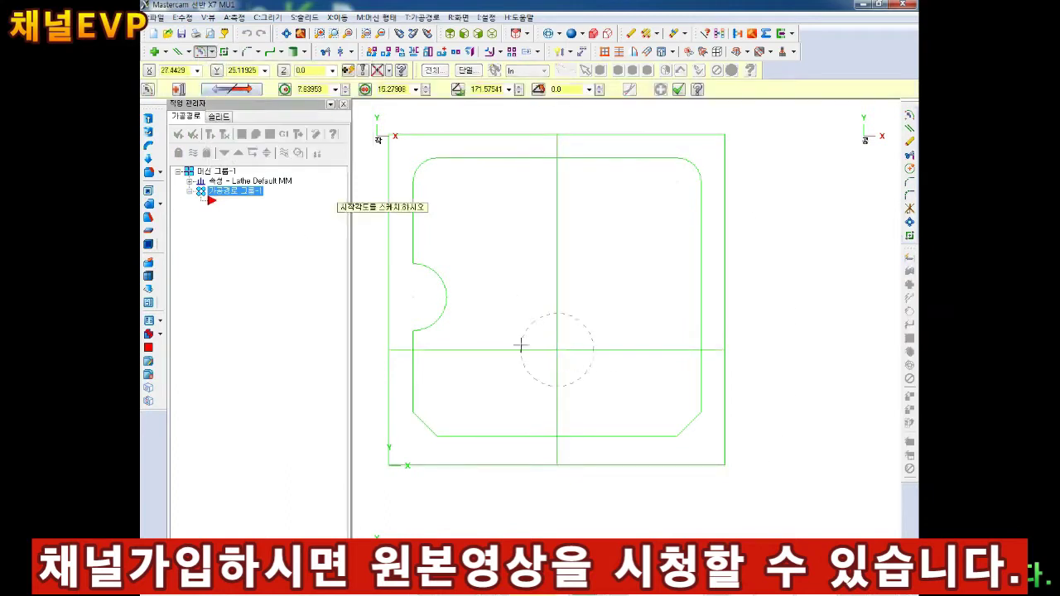
{"action": "type", "text": "20"}
{"action": "key", "text": "Tab"}
{"action": "type", "text": "40"}
{"action": "left_click", "coordinate": [487, 89]}
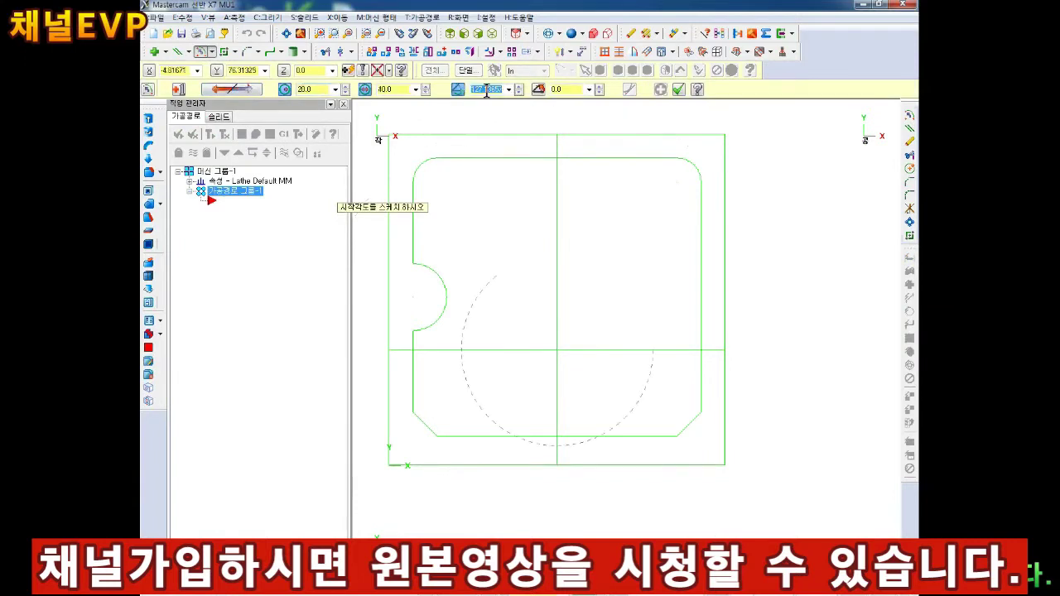
{"action": "type", "text": "230"}
{"action": "key", "text": "Tab"}
{"action": "left_click", "coordinate": [563, 89]}
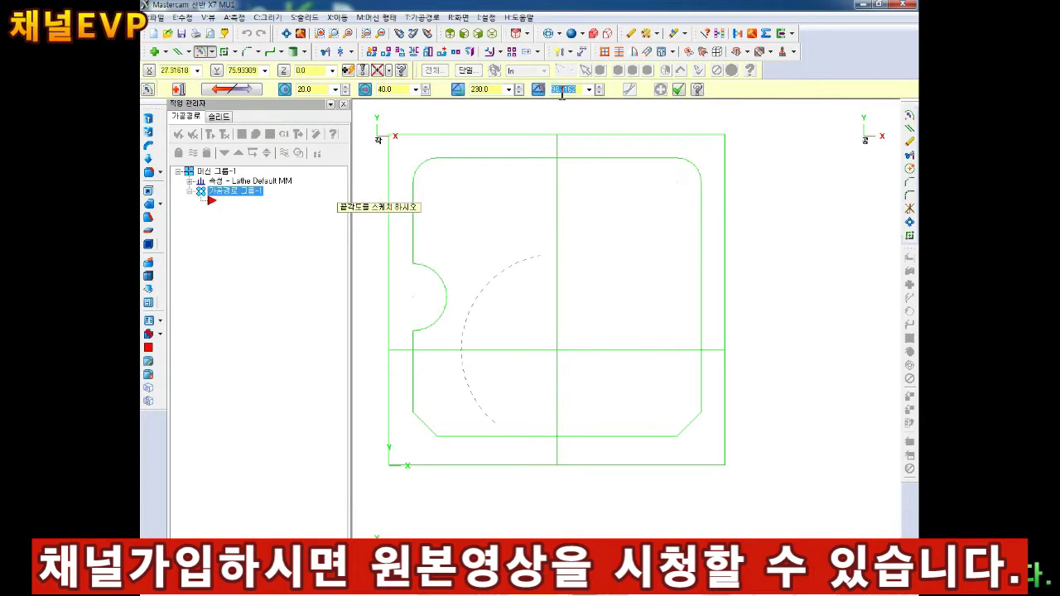
{"action": "type", "text": "0"}
{"action": "key", "text": "Return"}
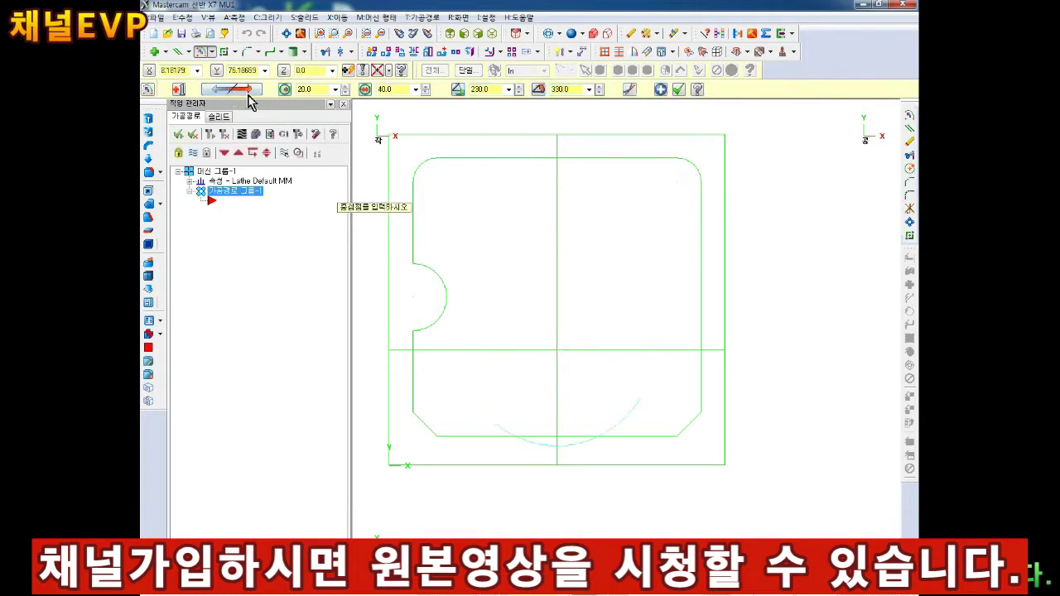
Accept the bottom arc and trim it and the bottom line to each other.
{"action": "left_click", "coordinate": [677, 89]}
{"action": "scroll", "coordinate": [580, 410], "scroll_direction": "up", "scroll_amount": 3}
{"action": "scroll", "coordinate": [546, 414], "scroll_direction": "up", "scroll_amount": 2}
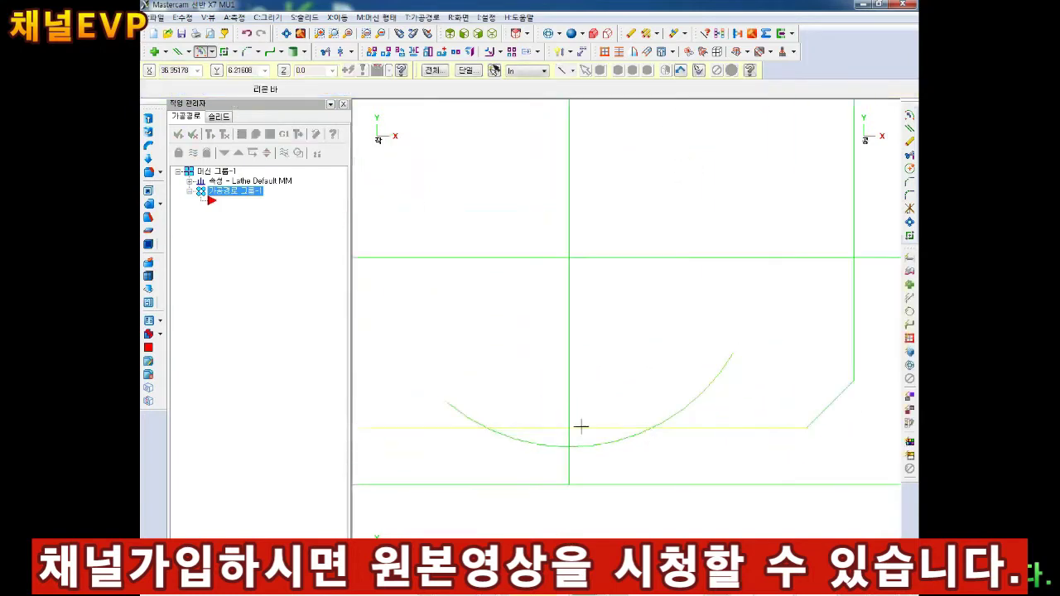
{"action": "left_click", "coordinate": [573, 390]}
{"action": "scroll", "coordinate": [596, 406], "scroll_direction": "down", "scroll_amount": 1}
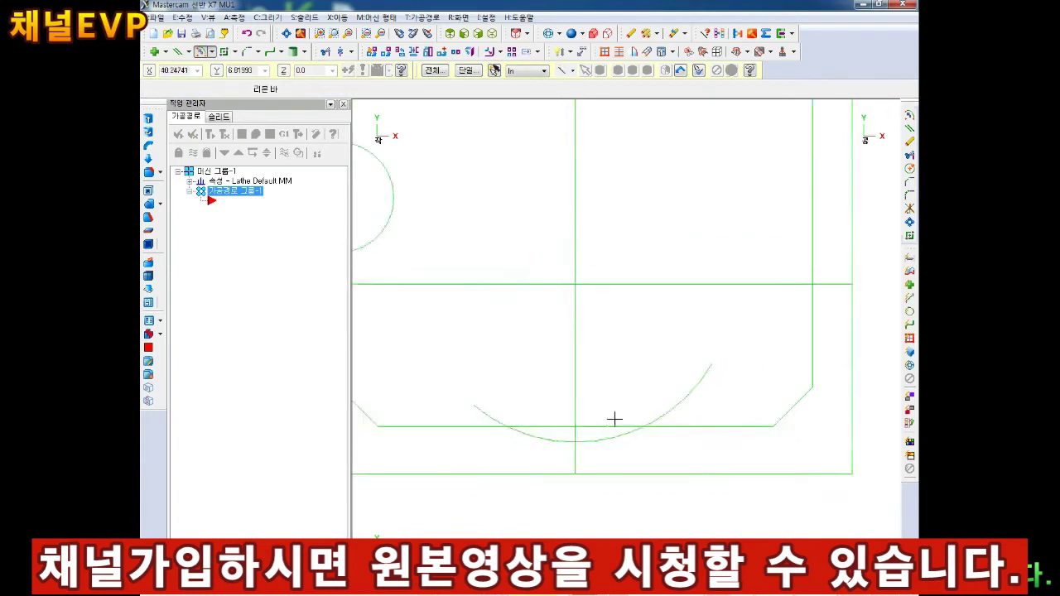
{"action": "scroll", "coordinate": [552, 433], "scroll_direction": "up", "scroll_amount": 1}
{"action": "scroll", "coordinate": [516, 390], "scroll_direction": "down", "scroll_amount": 1}
{"action": "left_click", "coordinate": [326, 56]}
{"action": "left_click", "coordinate": [684, 374]}
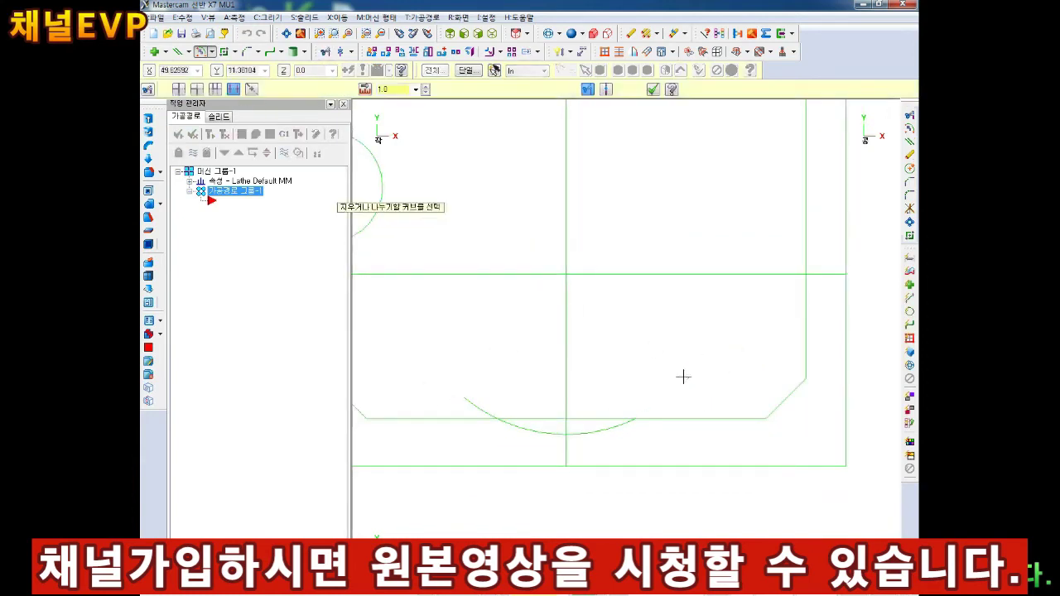
{"action": "left_click", "coordinate": [484, 409]}
{"action": "left_click", "coordinate": [542, 419]}
{"action": "key", "text": "Escape"}
{"action": "scroll", "coordinate": [596, 355], "scroll_direction": "down", "scroll_amount": 1}
{"action": "scroll", "coordinate": [502, 405], "scroll_direction": "up", "scroll_amount": 1}
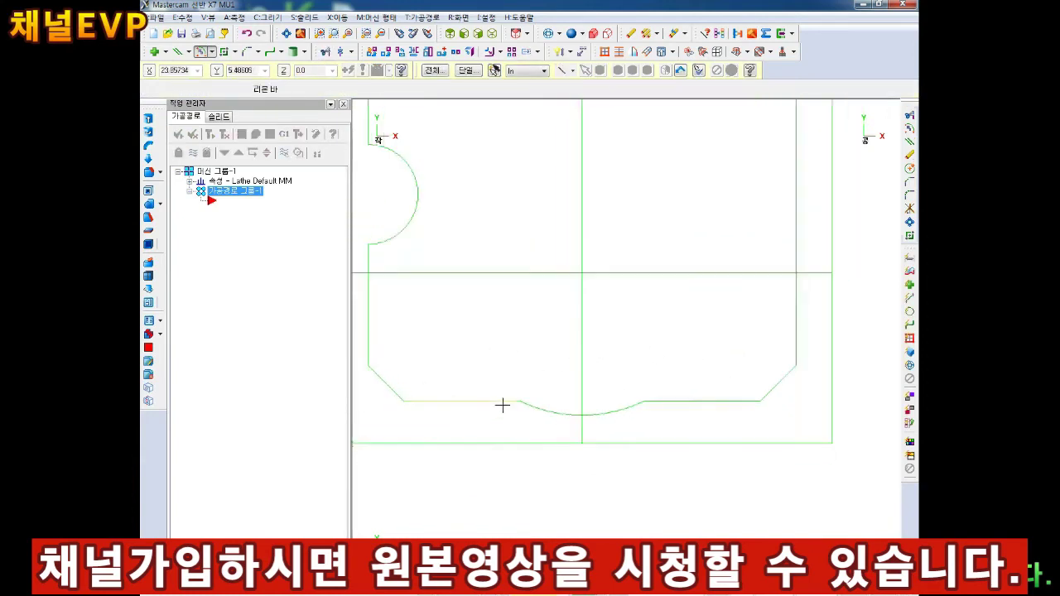
{"action": "scroll", "coordinate": [538, 401], "scroll_direction": "up", "scroll_amount": 1}
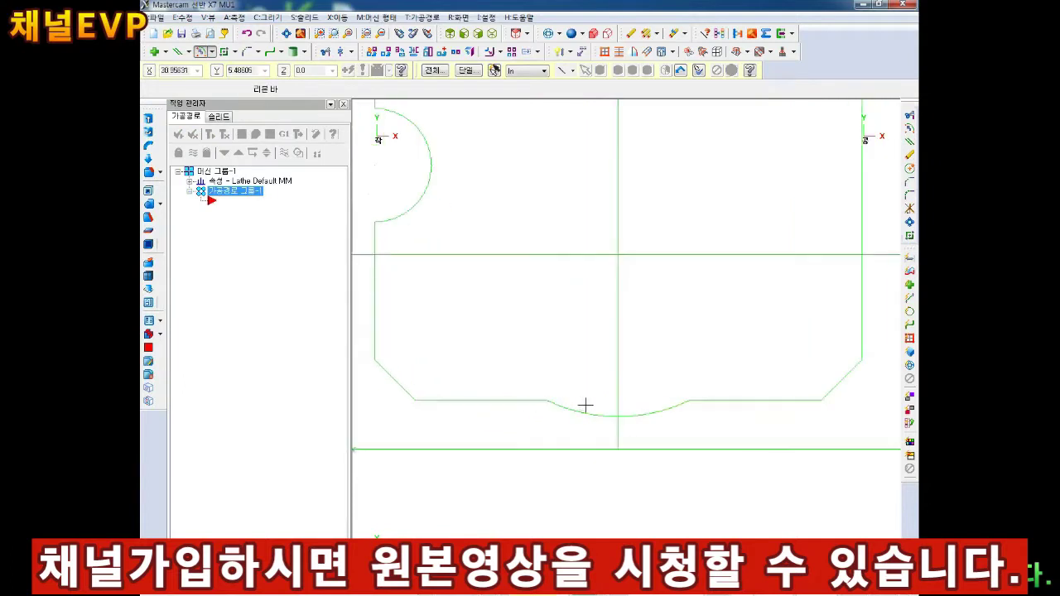
Blend the arc's junctions with the bottom line using radius-6 fillets.
{"action": "left_click", "coordinate": [249, 51]}
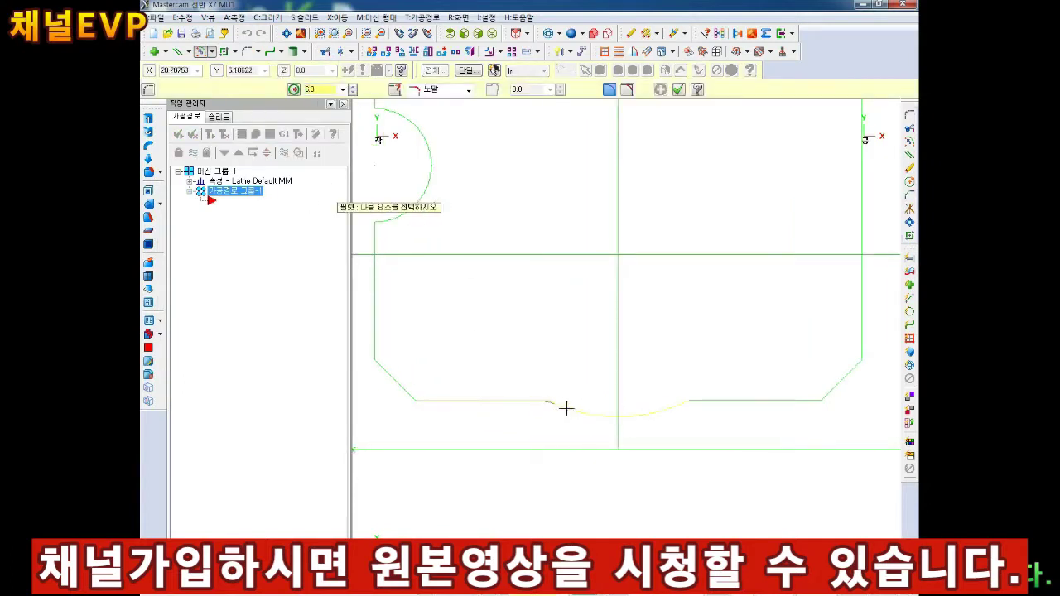
{"action": "left_click", "coordinate": [679, 89]}
{"action": "scroll", "coordinate": [713, 182], "scroll_direction": "down", "scroll_amount": 3}
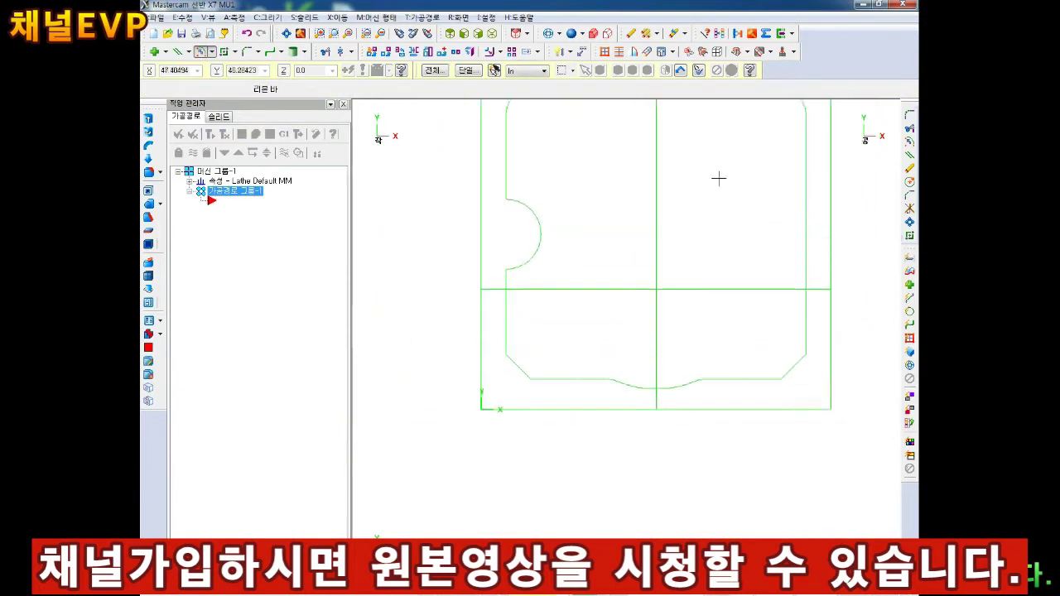
{"action": "scroll", "coordinate": [636, 280], "scroll_direction": "up", "scroll_amount": 1}
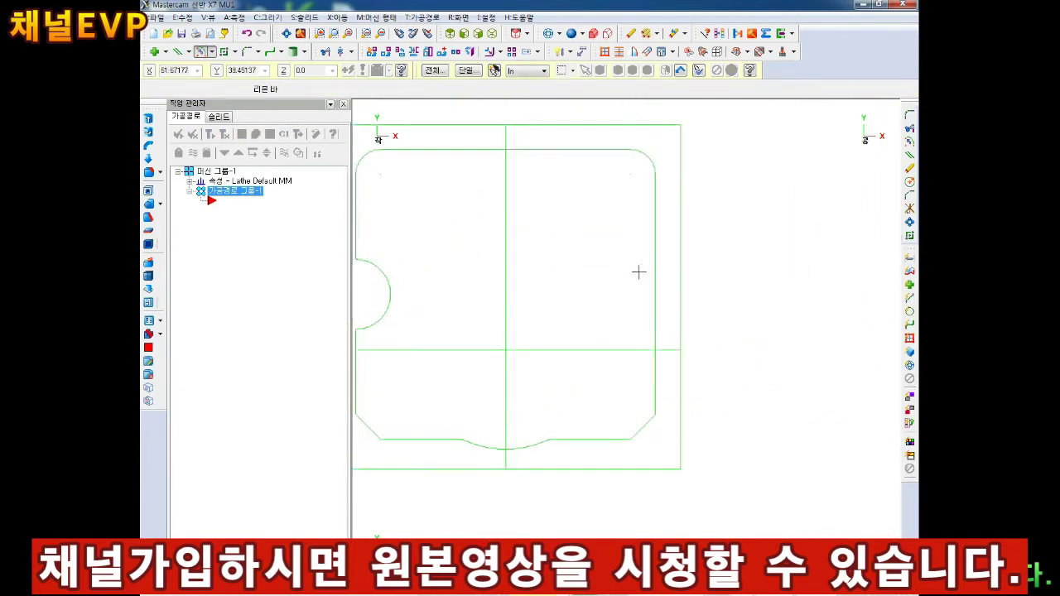
{"action": "scroll", "coordinate": [634, 279], "scroll_direction": "up", "scroll_amount": 1}
{"action": "scroll", "coordinate": [631, 279], "scroll_direction": "up", "scroll_amount": 1}
{"action": "scroll", "coordinate": [625, 279], "scroll_direction": "up", "scroll_amount": 1}
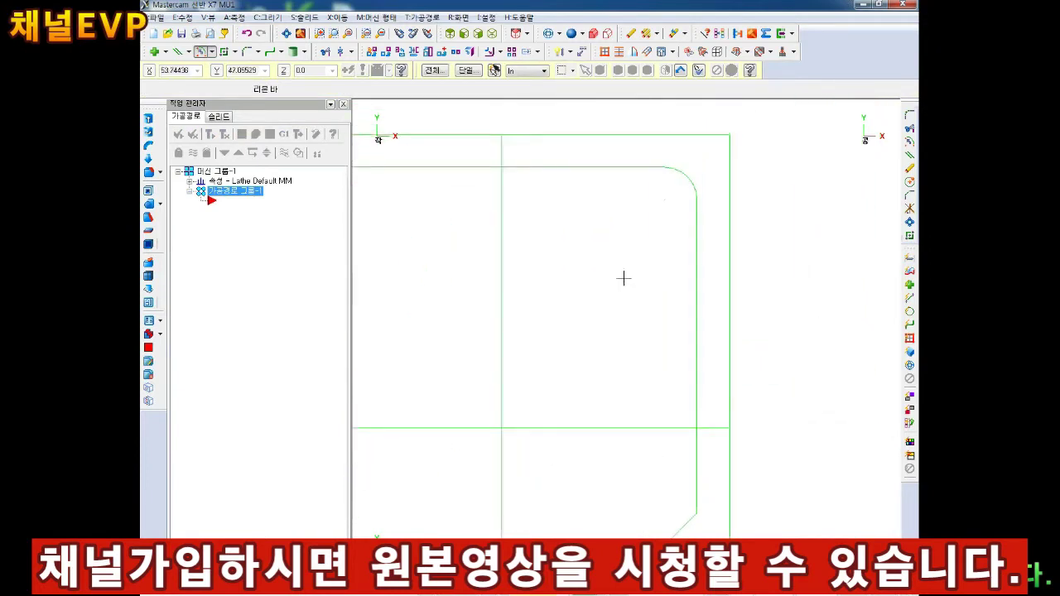
Add a parallel line 20 from the vertical centre line and another offset 2 from the horizontal line.
{"action": "left_click", "coordinate": [177, 52]}
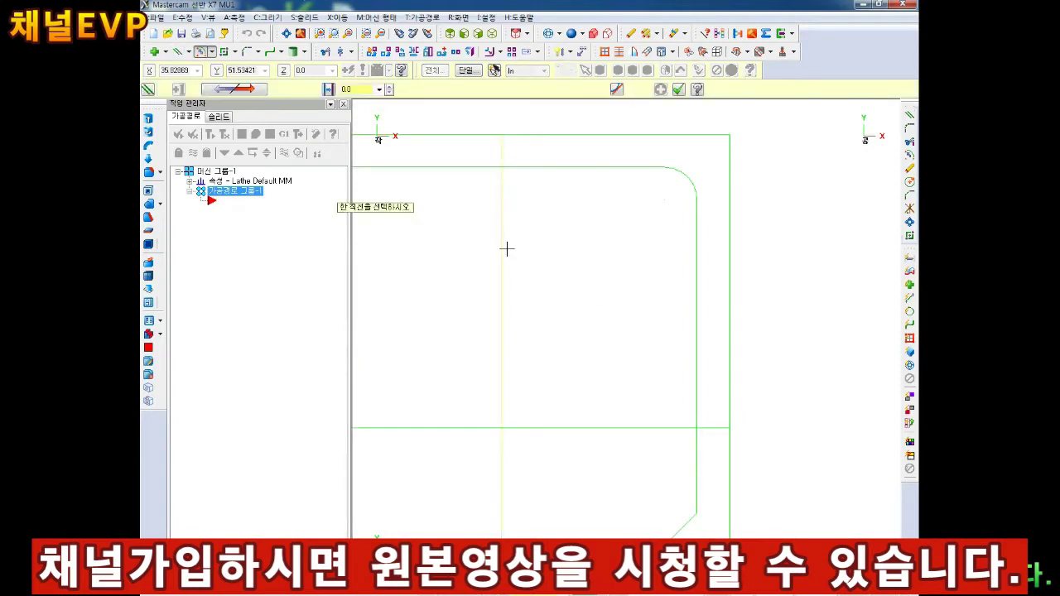
{"action": "type", "text": "20"}
{"action": "left_click", "coordinate": [573, 249]}
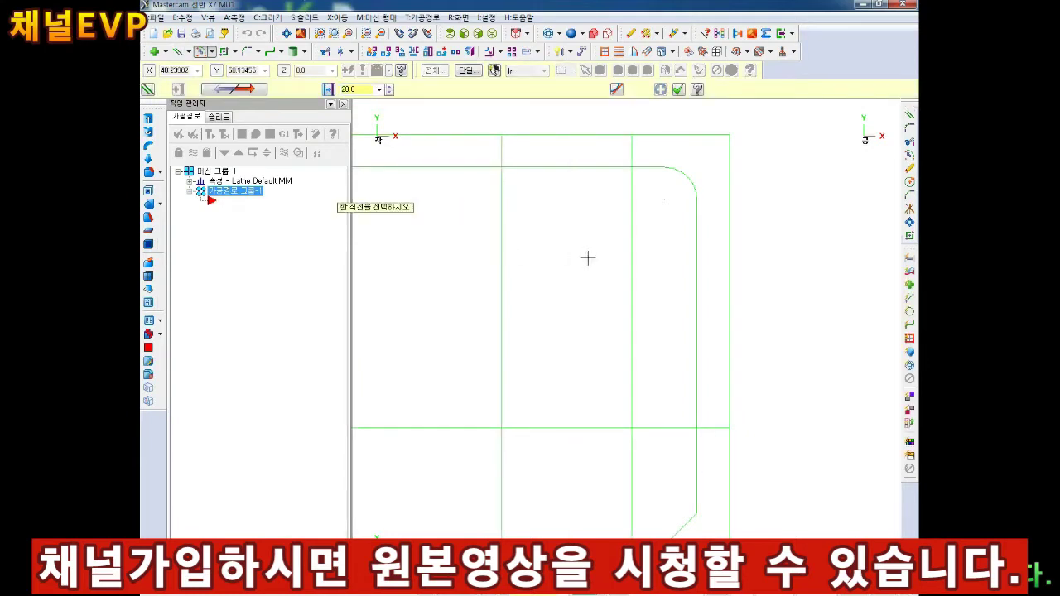
{"action": "scroll", "coordinate": [648, 279], "scroll_direction": "down", "scroll_amount": 2}
{"action": "scroll", "coordinate": [668, 395], "scroll_direction": "up", "scroll_amount": 1}
{"action": "scroll", "coordinate": [616, 386], "scroll_direction": "up", "scroll_amount": 1}
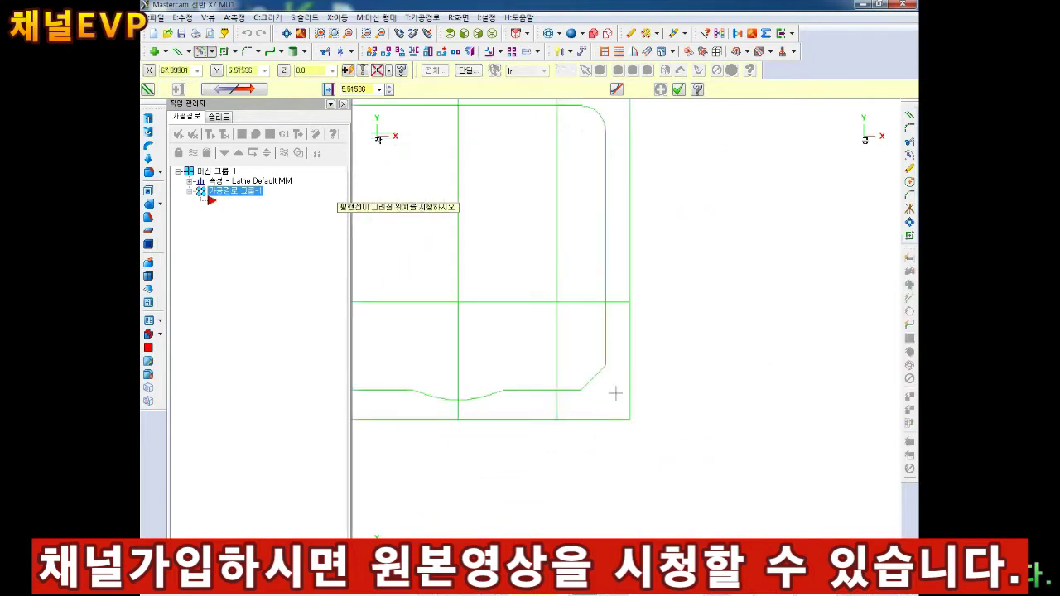
{"action": "type", "text": "2"}
{"action": "left_click", "coordinate": [674, 251]}
{"action": "key", "text": "Escape"}
{"action": "scroll", "coordinate": [613, 303], "scroll_direction": "up", "scroll_amount": 1}
{"action": "scroll", "coordinate": [609, 298], "scroll_direction": "up", "scroll_amount": 1}
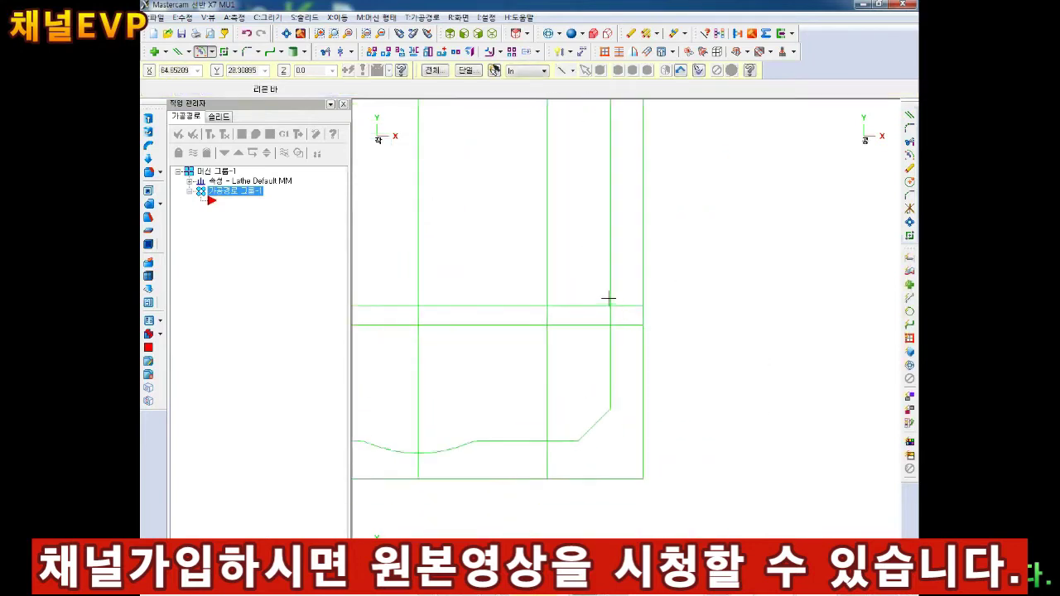
{"action": "scroll", "coordinate": [608, 298], "scroll_direction": "up", "scroll_amount": 1}
{"action": "scroll", "coordinate": [618, 309], "scroll_direction": "down", "scroll_amount": 1}
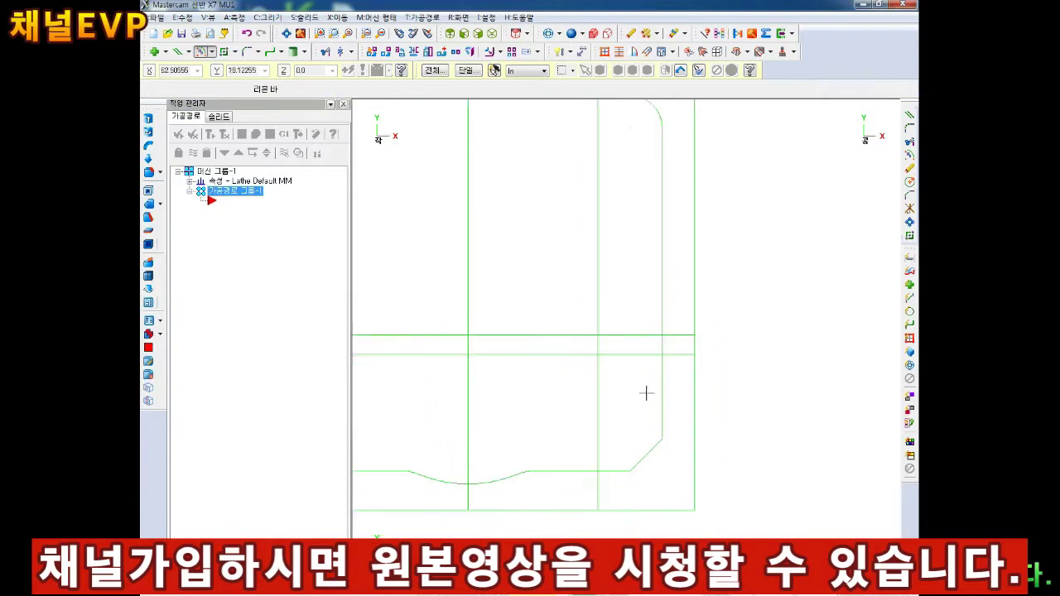
{"action": "scroll", "coordinate": [468, 238], "scroll_direction": "down", "scroll_amount": 1}
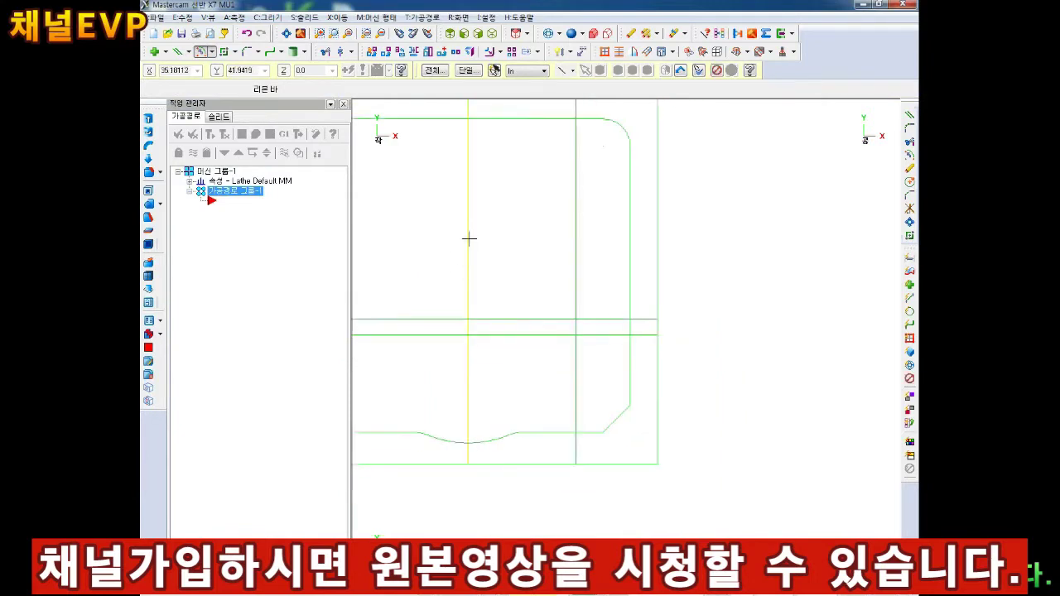
{"action": "scroll", "coordinate": [469, 239], "scroll_direction": "down", "scroll_amount": 1}
{"action": "scroll", "coordinate": [604, 372], "scroll_direction": "up", "scroll_amount": 1}
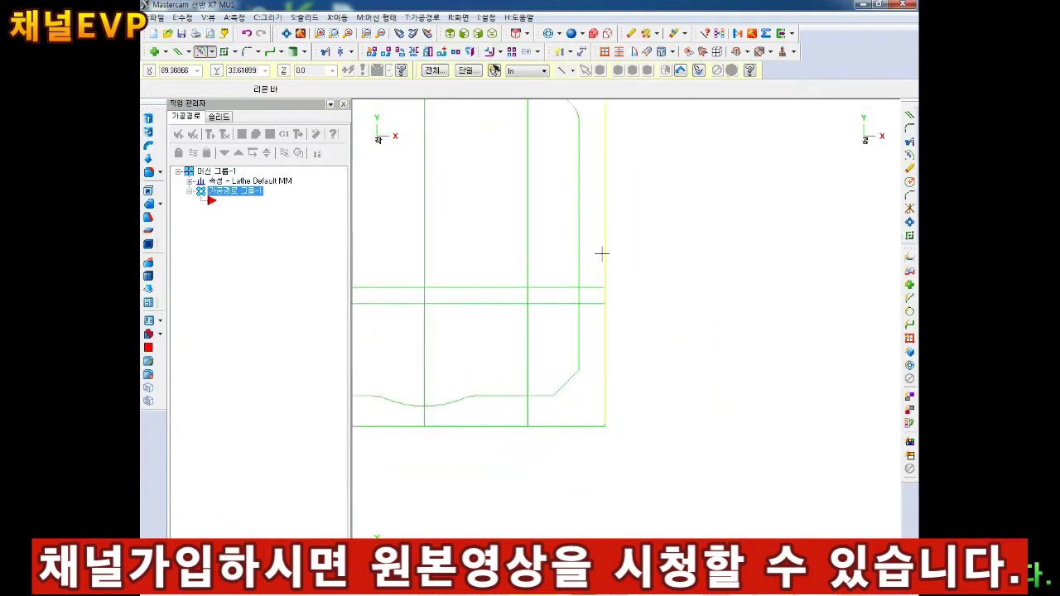
{"action": "scroll", "coordinate": [559, 216], "scroll_direction": "up", "scroll_amount": 1}
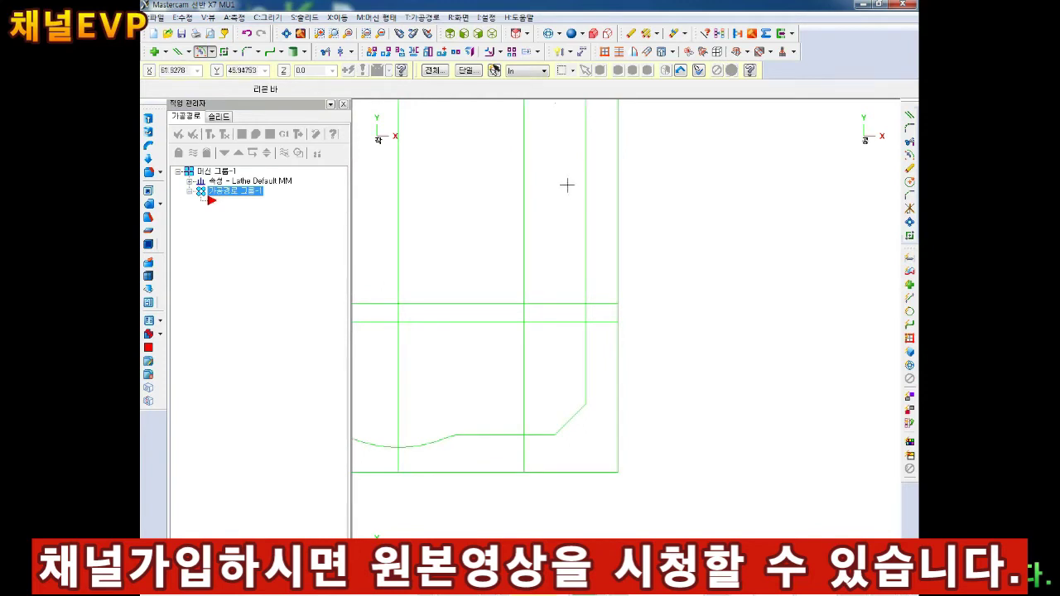
{"action": "scroll", "coordinate": [568, 196], "scroll_direction": "down", "scroll_amount": 1}
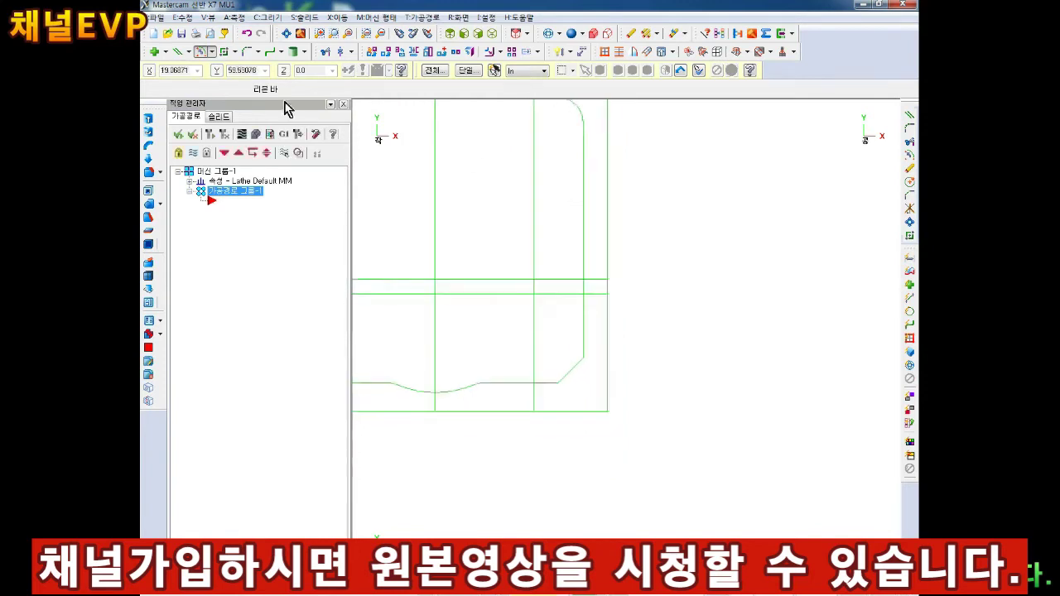
Draw a 20 mm line at 150° from the construction line intersection.
{"action": "left_click", "coordinate": [188, 51]}
{"action": "left_click", "coordinate": [203, 83]}
{"action": "left_click", "coordinate": [584, 279]}
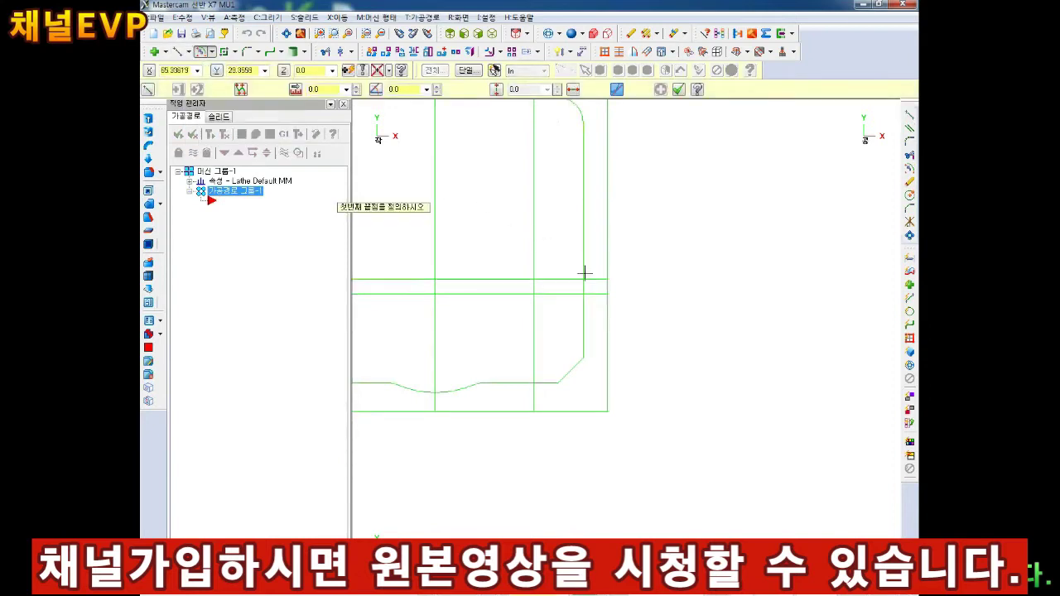
{"action": "type", "text": "20"}
{"action": "key", "text": "Tab"}
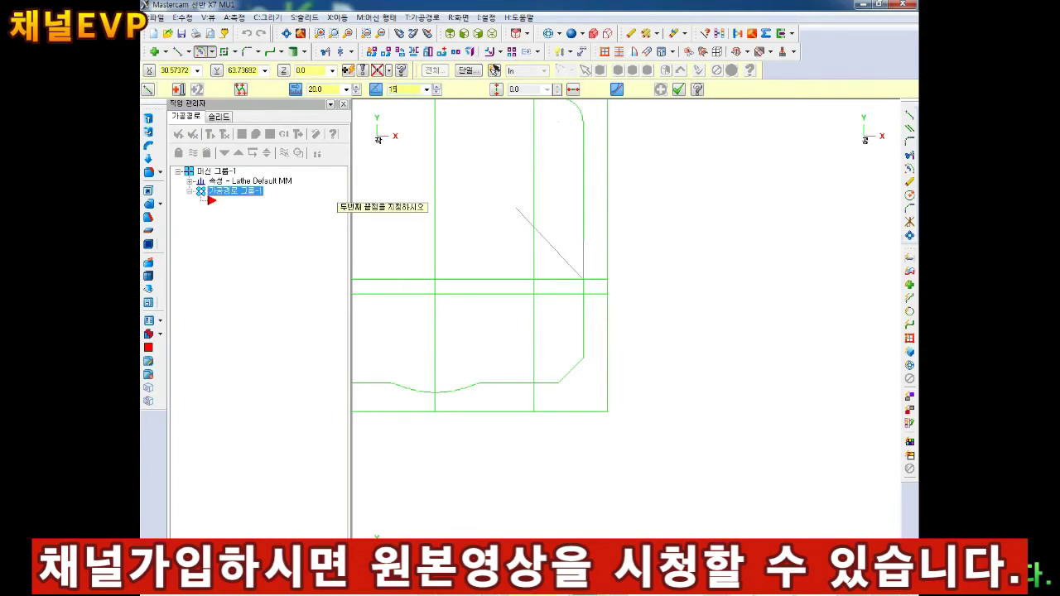
{"action": "type", "text": "150"}
{"action": "key", "text": "Return"}
{"action": "key", "text": "Escape"}
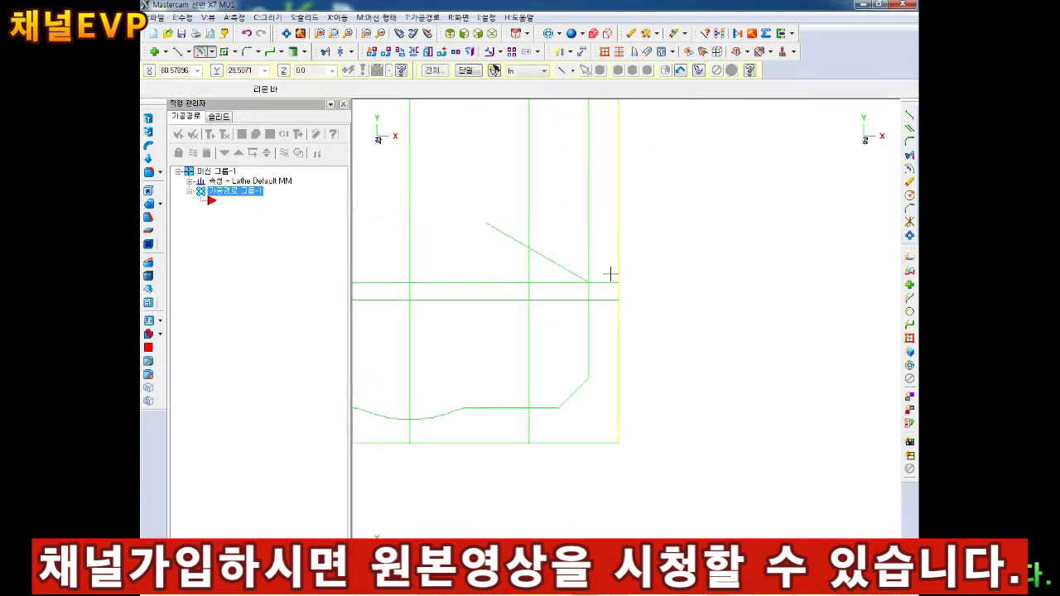
{"action": "scroll", "coordinate": [610, 274], "scroll_direction": "up", "scroll_amount": 1}
{"action": "left_click", "coordinate": [268, 17]}
{"action": "mouse_move", "coordinate": [417, 164]}
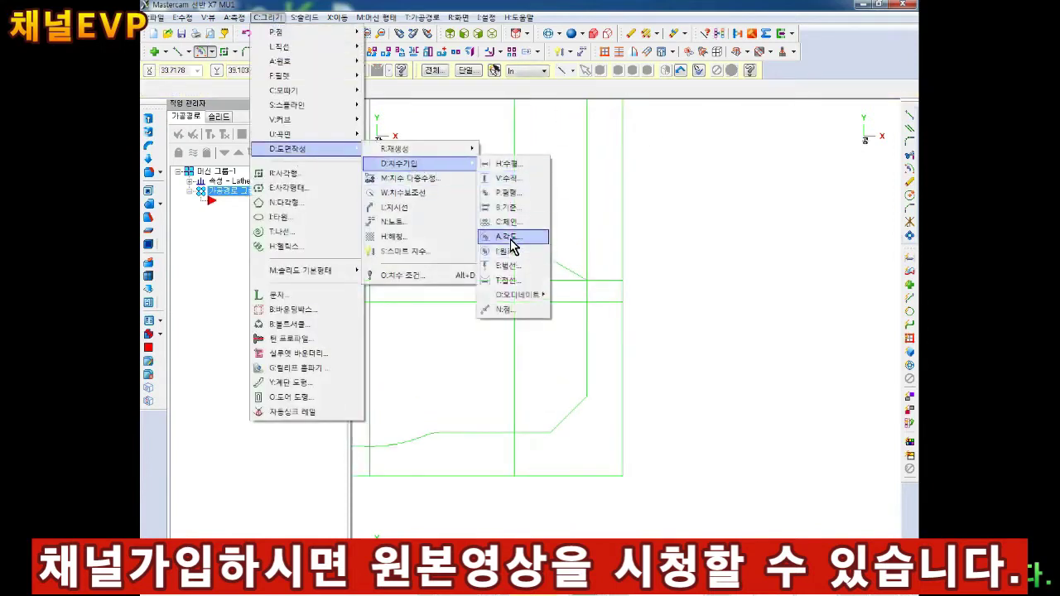
Start an angle dimension between two lines, cancel it, and pan toward the upper corner.
{"action": "left_click", "coordinate": [508, 237]}
{"action": "left_click", "coordinate": [538, 252]}
{"action": "left_click", "coordinate": [586, 334]}
{"action": "key", "text": "Escape"}
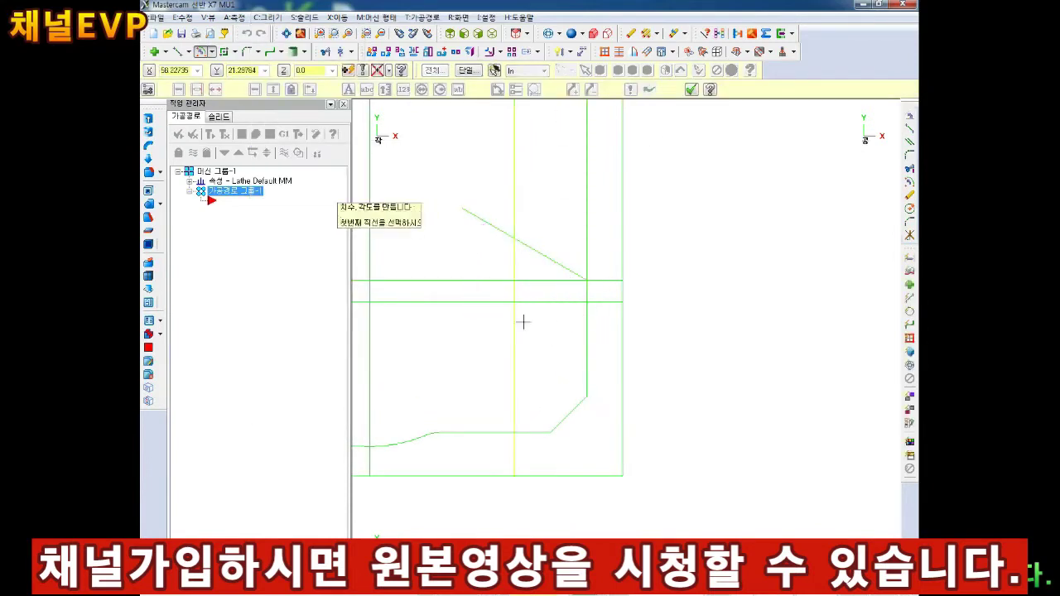
{"action": "key", "text": "Escape"}
{"action": "scroll", "coordinate": [580, 265], "scroll_direction": "up", "scroll_amount": 1}
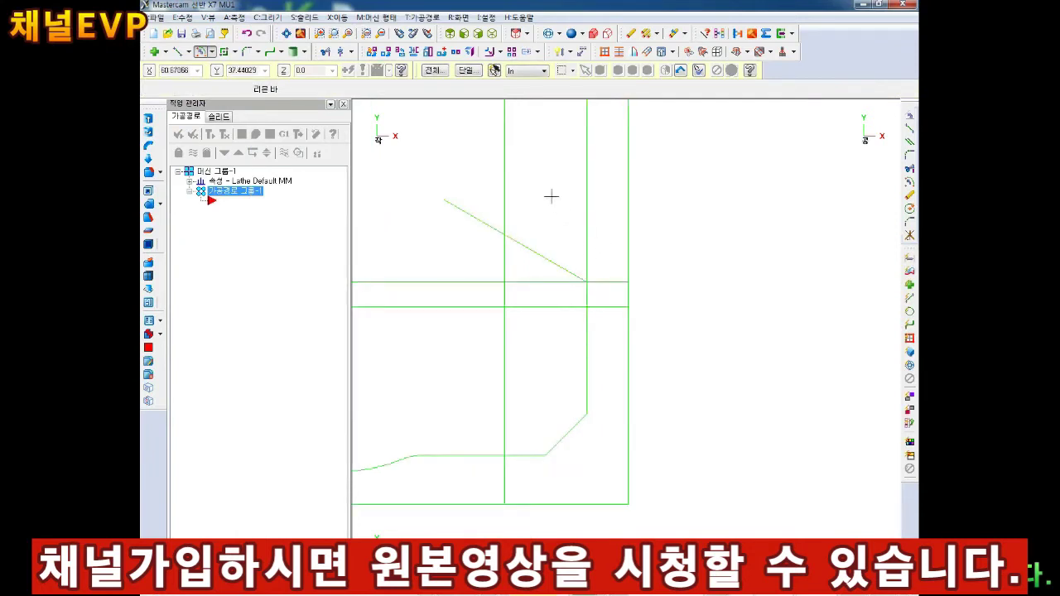
{"action": "middle_click_drag", "start_coordinate": [552, 197], "coordinate": [515, 344]}
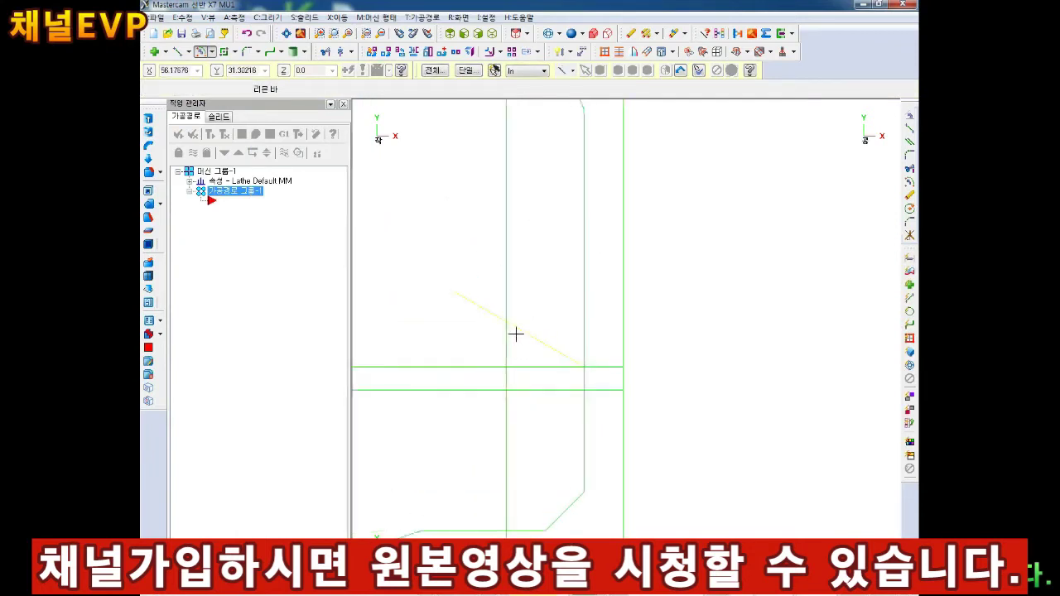
Add a line parallel to the 150° line, offset above and to its right.
{"action": "left_click", "coordinate": [186, 51]}
{"action": "left_click", "coordinate": [218, 131]}
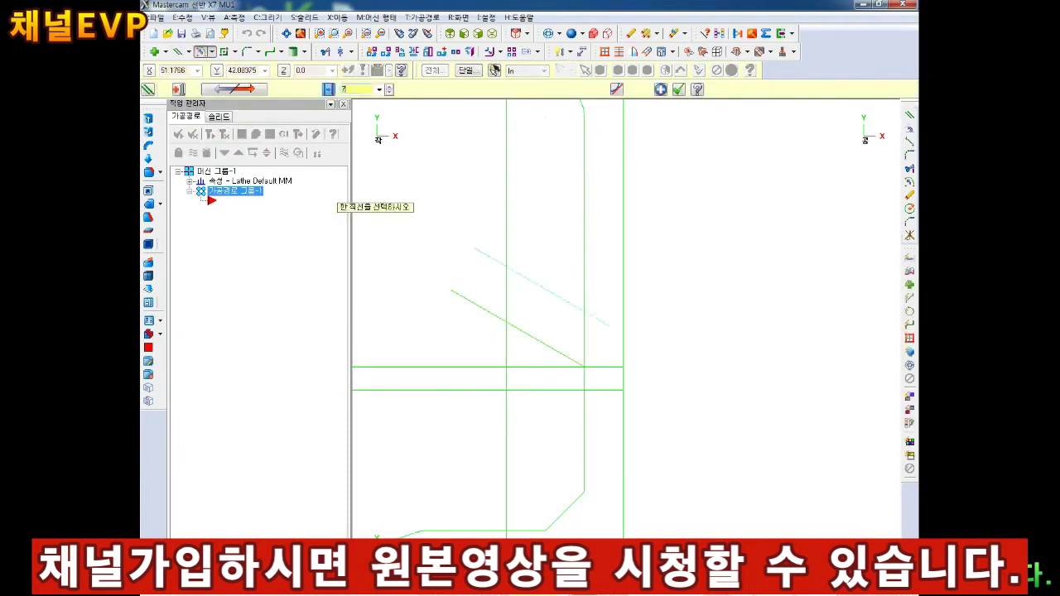
{"action": "left_click", "coordinate": [477, 250]}
{"action": "key", "text": "Escape"}
{"action": "scroll", "coordinate": [634, 337], "scroll_direction": "down", "scroll_amount": 2}
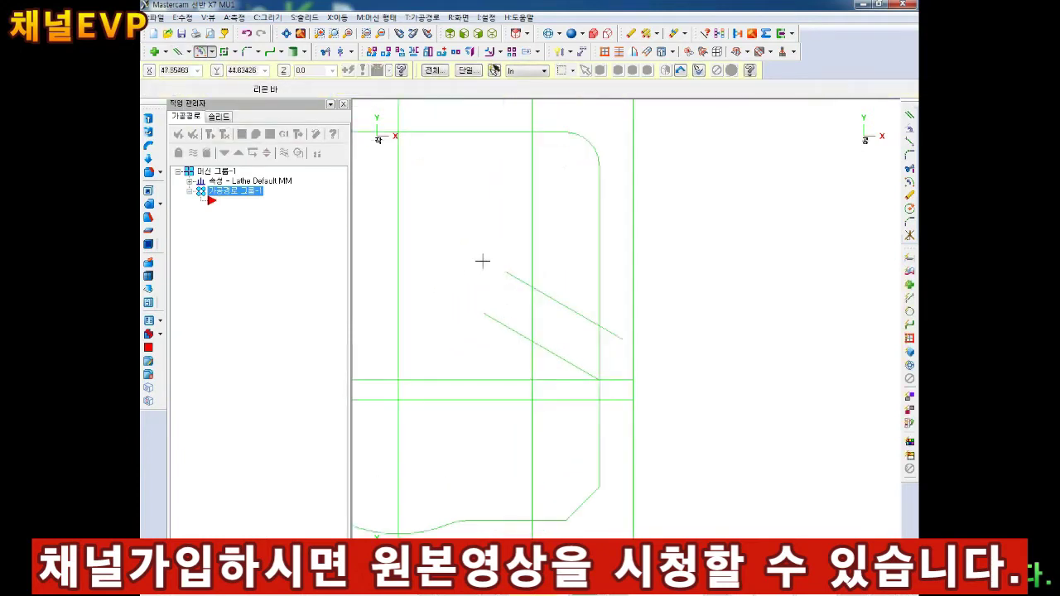
{"action": "left_click", "coordinate": [212, 52]}
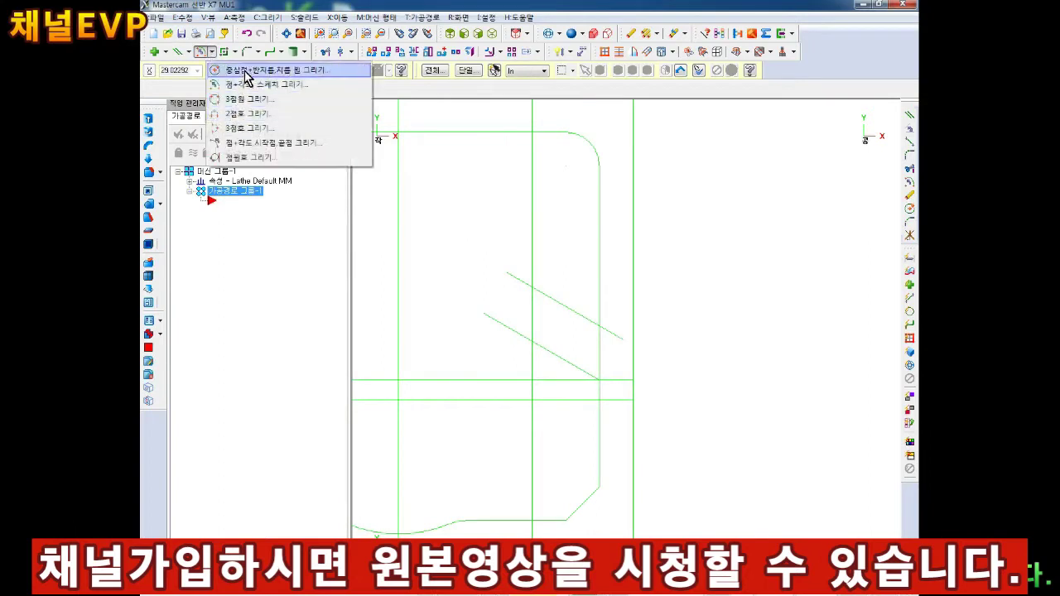
Draw a circle of size 6 centred on the diagonal line intersection.
{"action": "left_click", "coordinate": [249, 70]}
{"action": "left_click", "coordinate": [532, 289]}
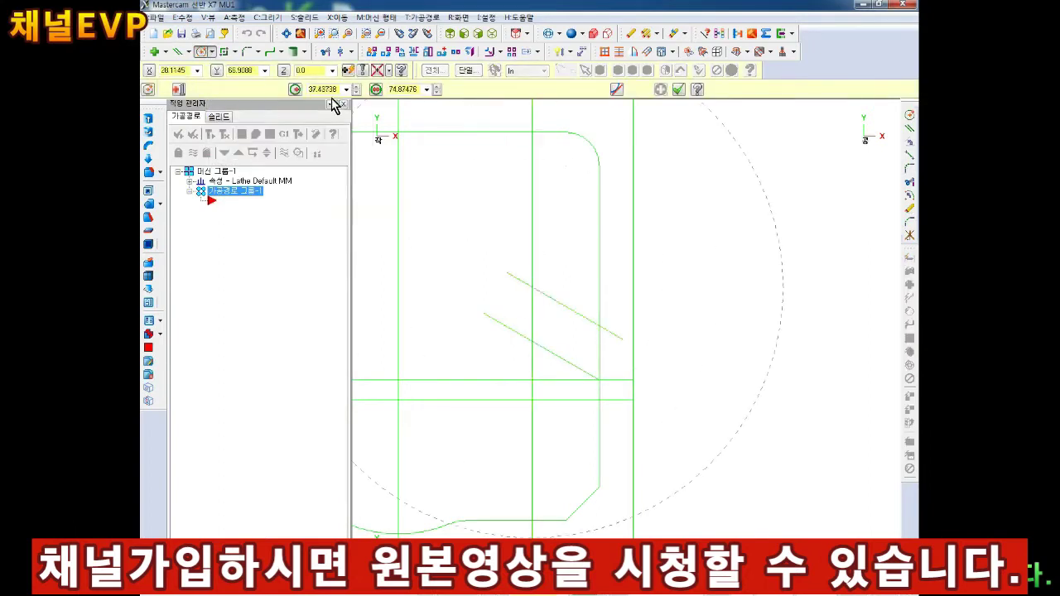
{"action": "left_click", "coordinate": [319, 88]}
{"action": "type", "text": "6"}
{"action": "key", "text": "Return"}
{"action": "key", "text": "Escape"}
Add a diagonal line parallel to the existing ones, running across the circle.
{"action": "scroll", "coordinate": [580, 239], "scroll_direction": "up", "scroll_amount": 1}
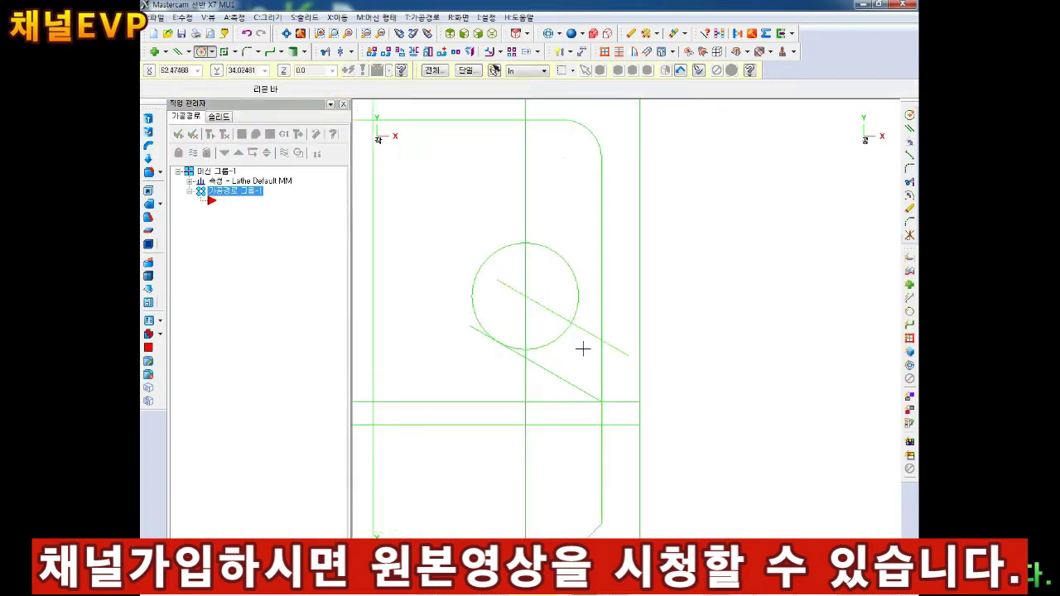
{"action": "left_click", "coordinate": [177, 52]}
{"action": "left_click", "coordinate": [580, 248]}
{"action": "key", "text": "Escape"}
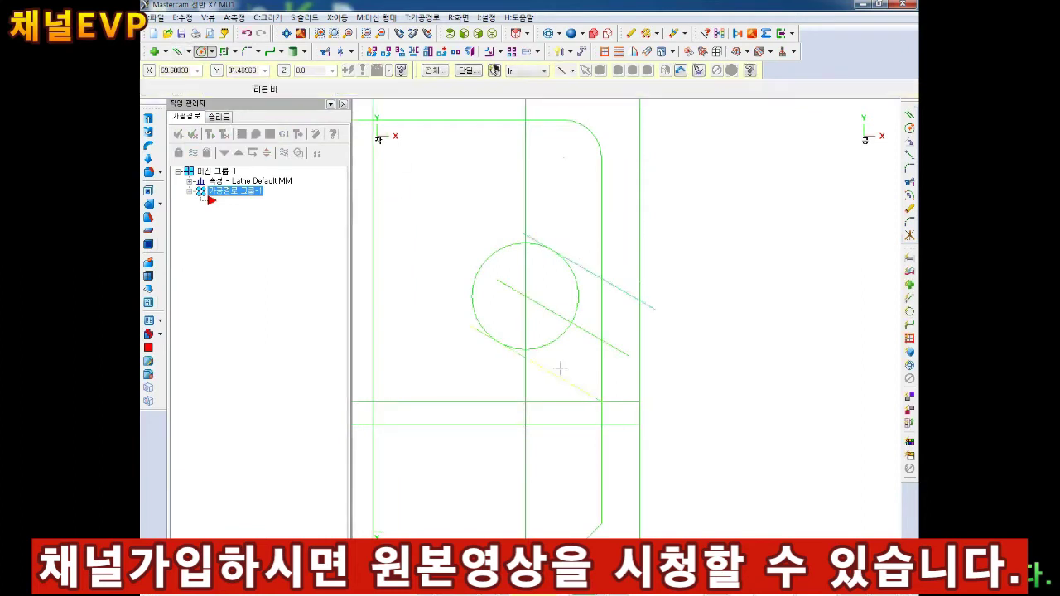
{"action": "scroll", "coordinate": [544, 295], "scroll_direction": "up", "scroll_amount": 1}
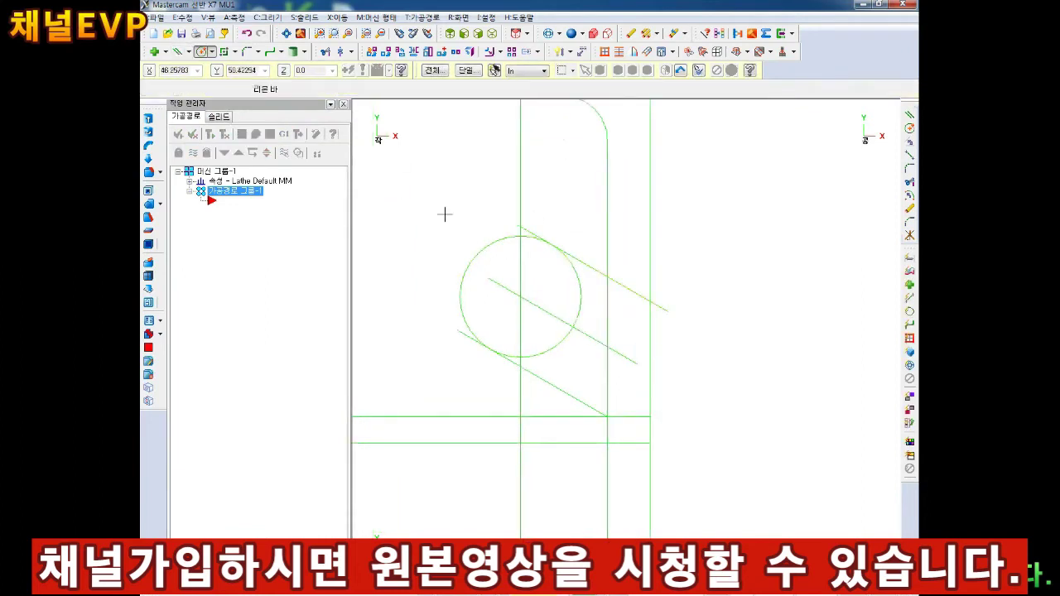
{"action": "left_click", "coordinate": [325, 52]}
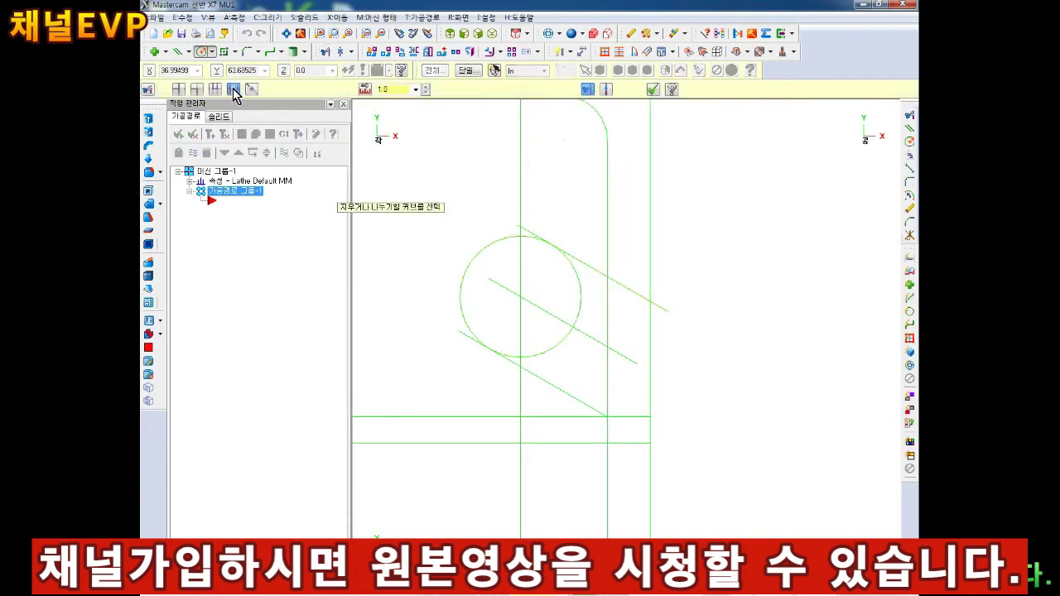
Trim the diagonals, circle and right edge line into a round-ended angled slot.
{"action": "left_click", "coordinate": [608, 315]}
{"action": "left_click", "coordinate": [602, 344]}
{"action": "left_click", "coordinate": [607, 388]}
{"action": "left_click", "coordinate": [469, 337]}
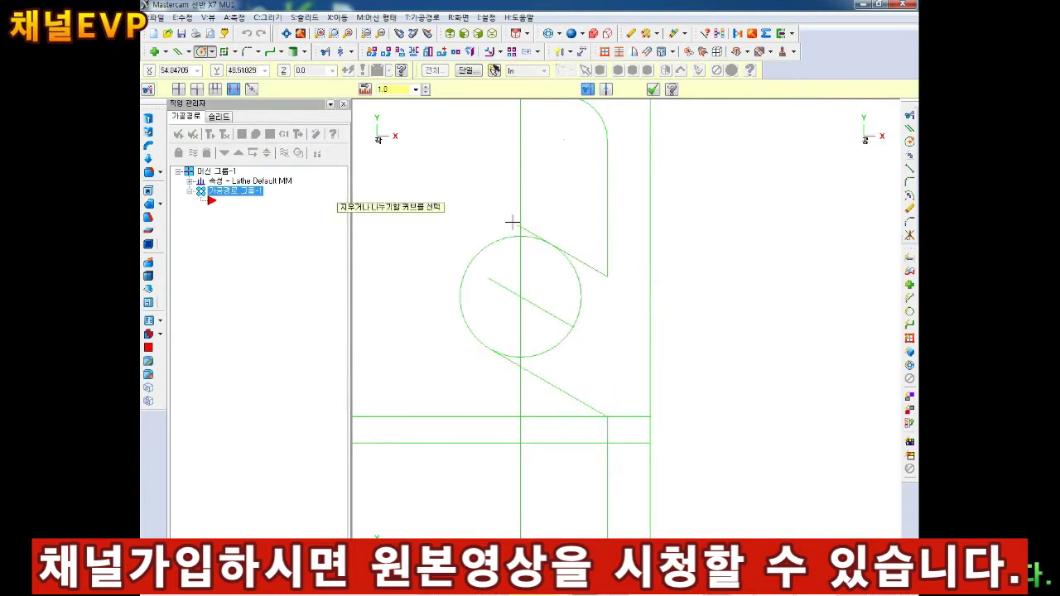
{"action": "left_click", "coordinate": [527, 229]}
{"action": "left_click", "coordinate": [560, 341]}
{"action": "key", "text": "Escape"}
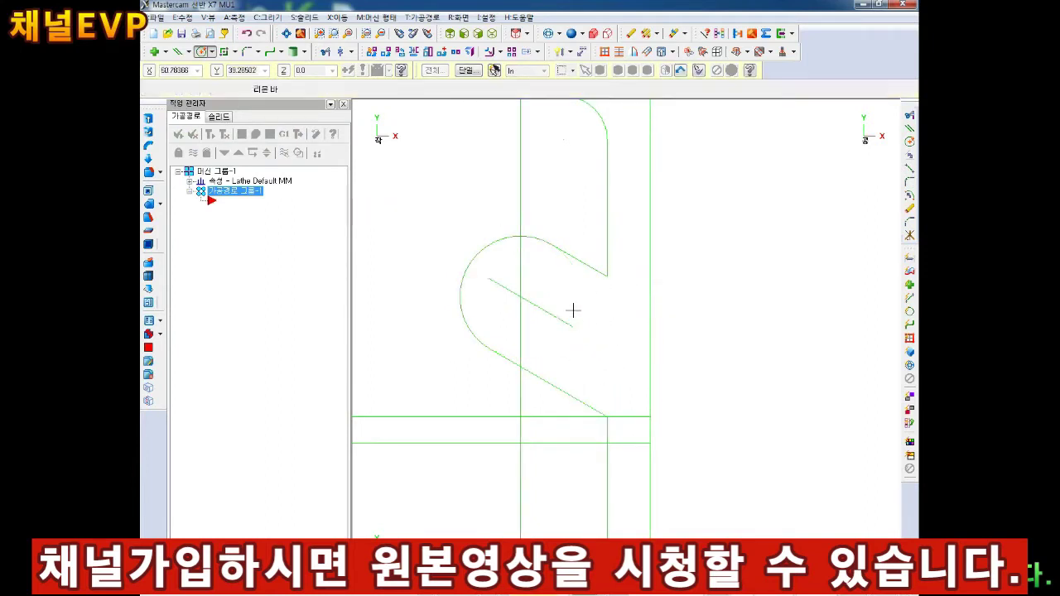
Delete the leftover middle diagonal and centre line.
{"action": "left_click", "coordinate": [549, 303]}
{"action": "key", "text": "Delete"}
{"action": "scroll", "coordinate": [575, 317], "scroll_direction": "down", "scroll_amount": 1}
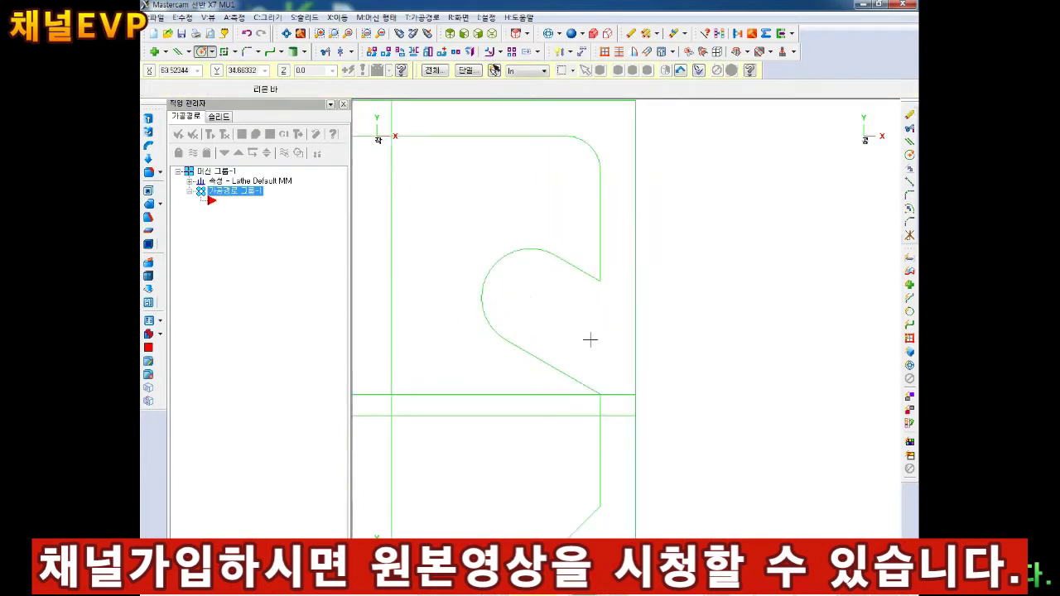
{"action": "scroll", "coordinate": [577, 398], "scroll_direction": "down", "scroll_amount": 2}
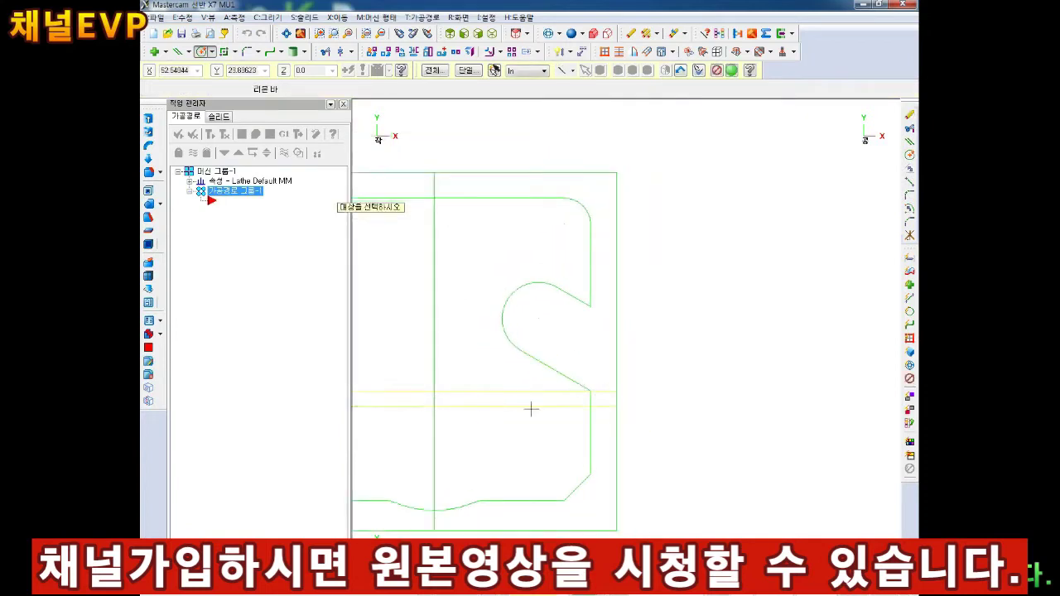
Round the slot's inner corner with a 2.0 radius fillet.
{"action": "scroll", "coordinate": [584, 369], "scroll_direction": "up", "scroll_amount": 1}
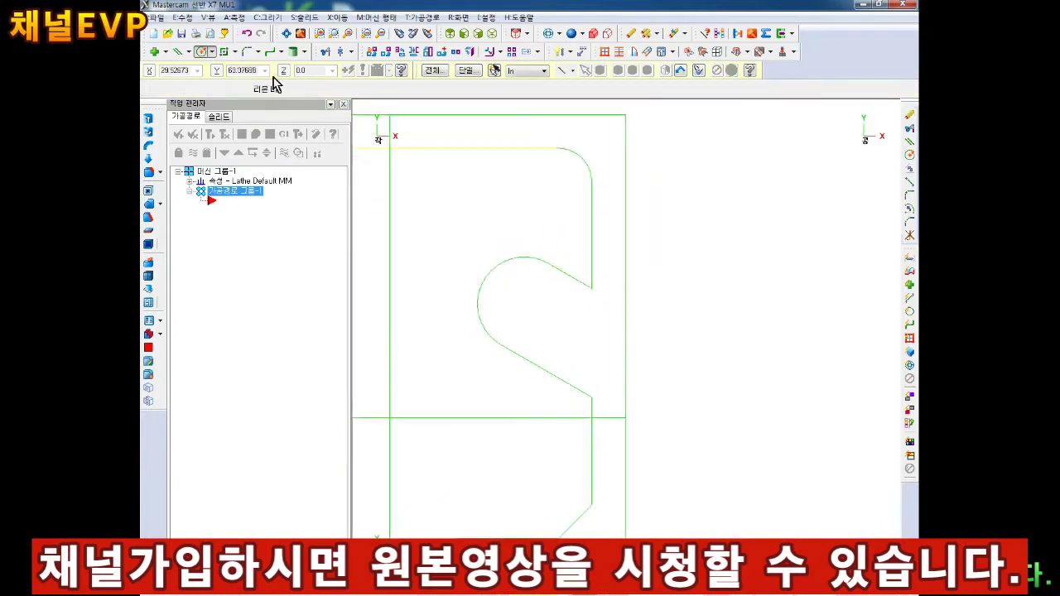
{"action": "left_click", "coordinate": [243, 52]}
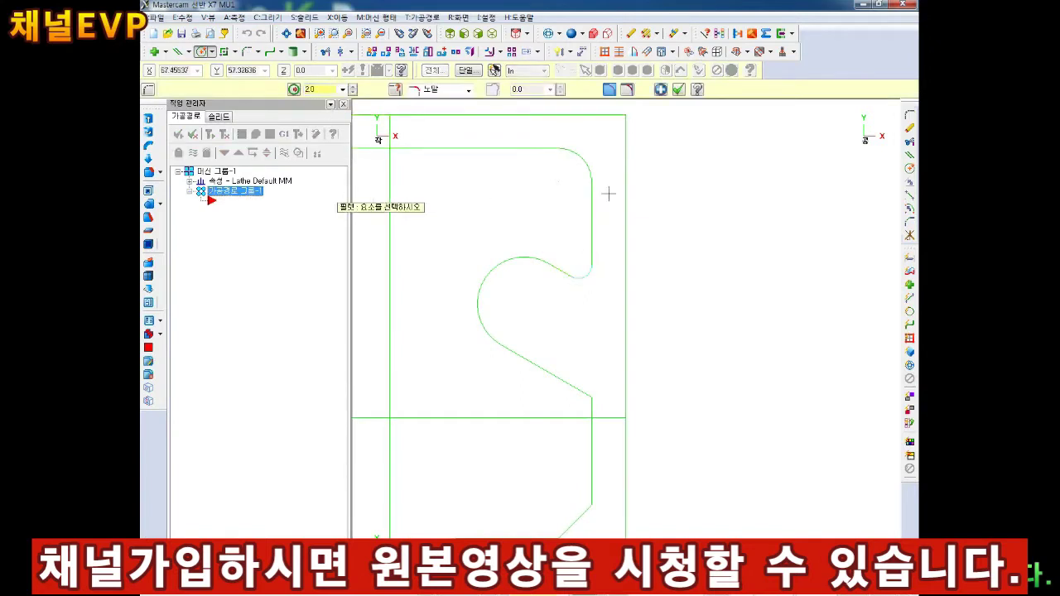
{"action": "key", "text": "Escape"}
Zoom out and add a horizontal parallel construction line at distance 50.
{"action": "scroll", "coordinate": [577, 194], "scroll_direction": "down", "scroll_amount": 1}
{"action": "scroll", "coordinate": [584, 217], "scroll_direction": "down", "scroll_amount": 1}
{"action": "scroll", "coordinate": [586, 217], "scroll_direction": "down", "scroll_amount": 1}
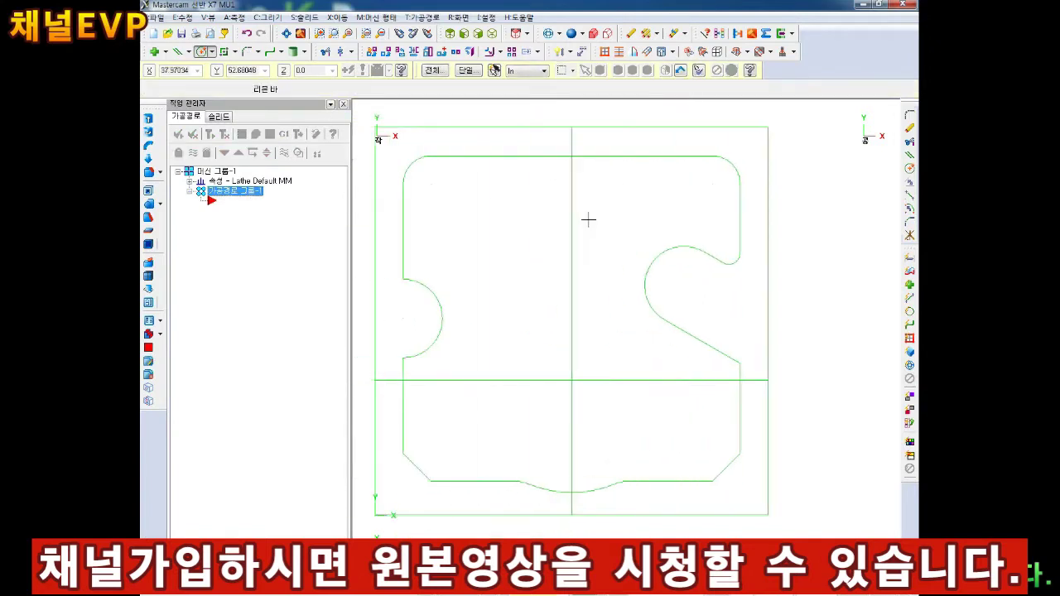
{"action": "scroll", "coordinate": [583, 290], "scroll_direction": "down", "scroll_amount": 1}
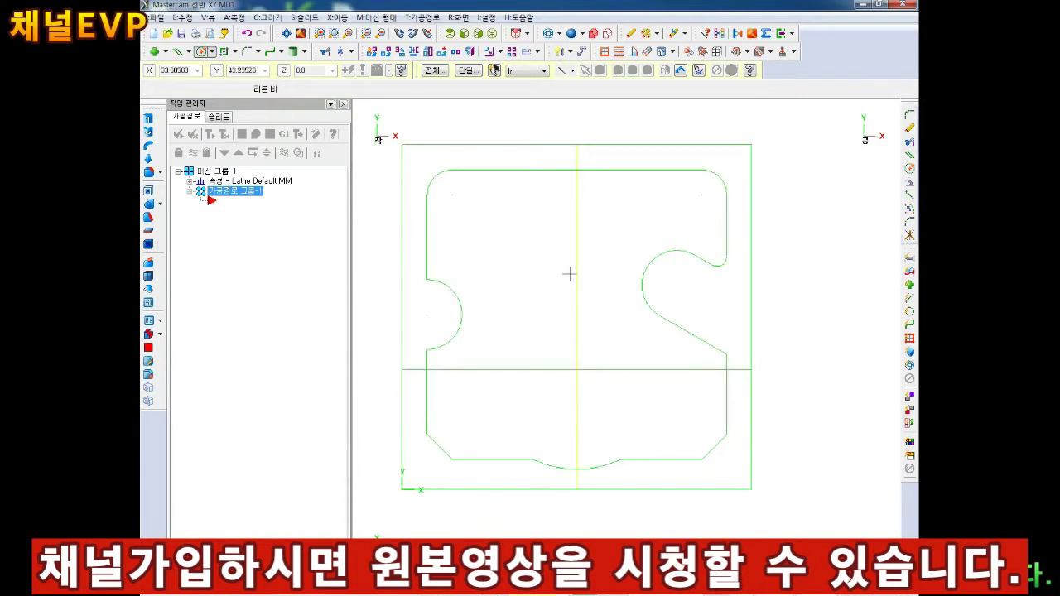
{"action": "left_click", "coordinate": [178, 52]}
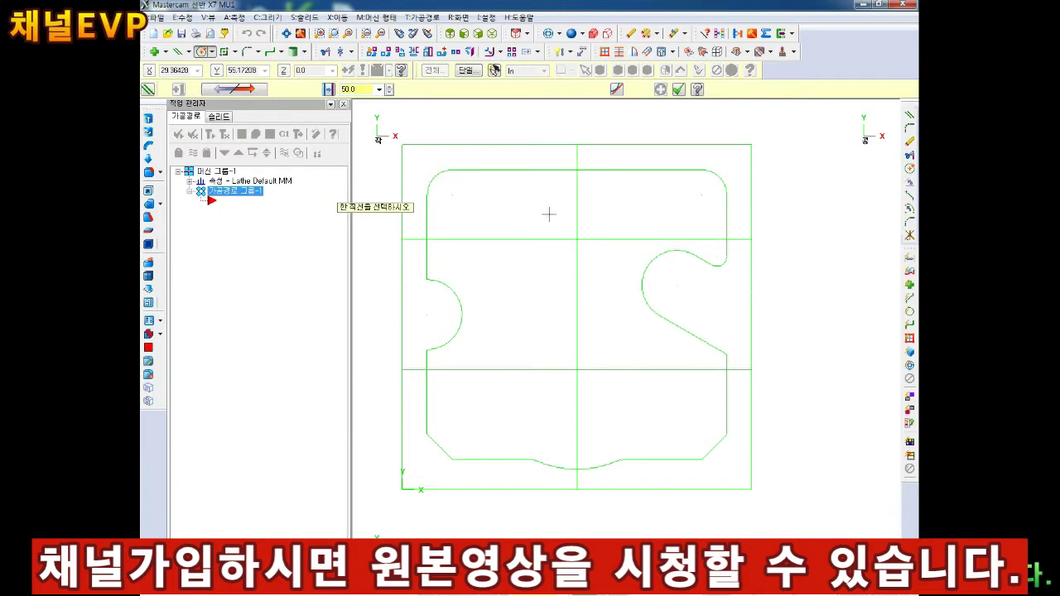
Offset the vertical centre line by 15 on both sides.
{"action": "left_click", "coordinate": [577, 318]}
{"action": "type", "text": "15"}
{"action": "left_click", "coordinate": [530, 317]}
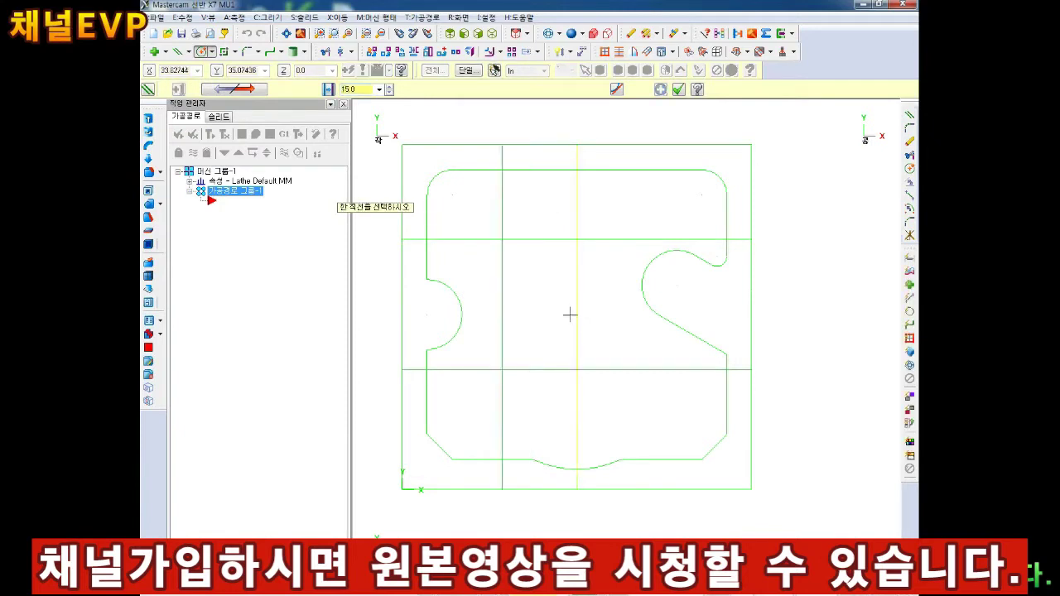
{"action": "left_click", "coordinate": [618, 323]}
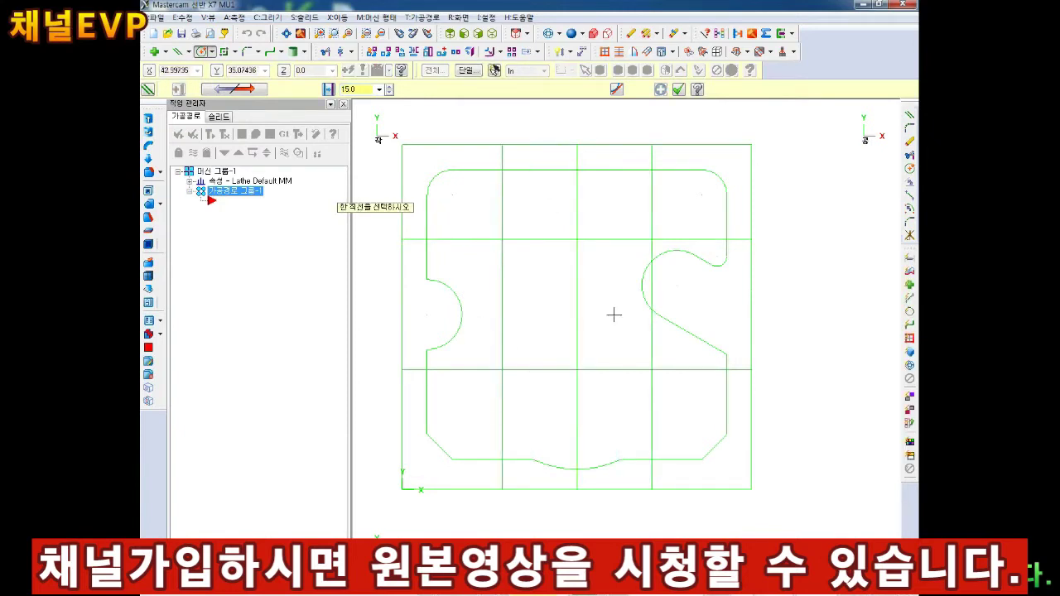
{"action": "key", "text": "Escape"}
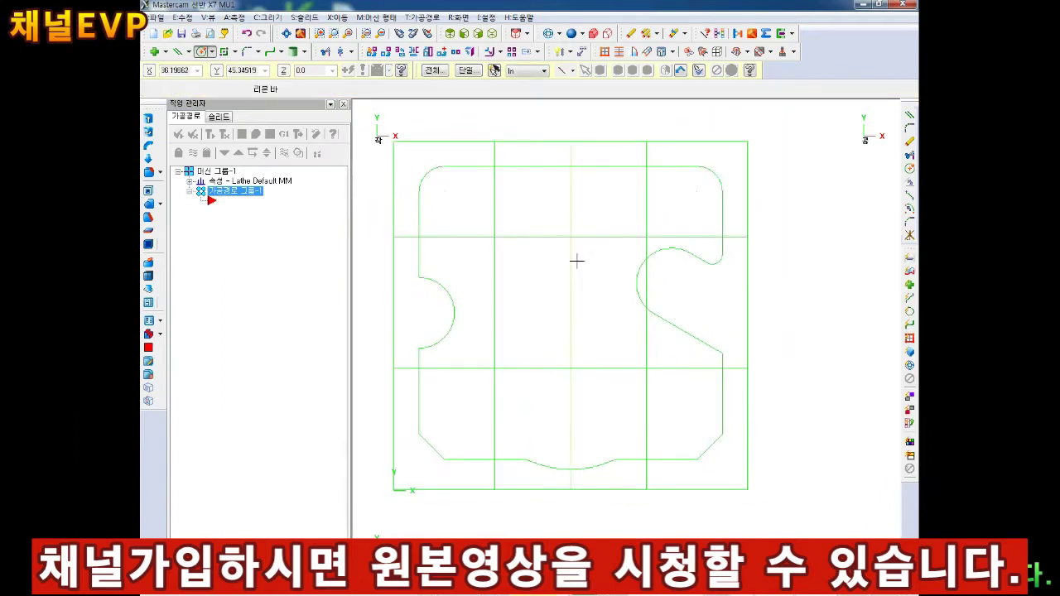
Draw three radius-4 (8 mm) hole circles at the construction-line intersections.
{"action": "left_click", "coordinate": [212, 51]}
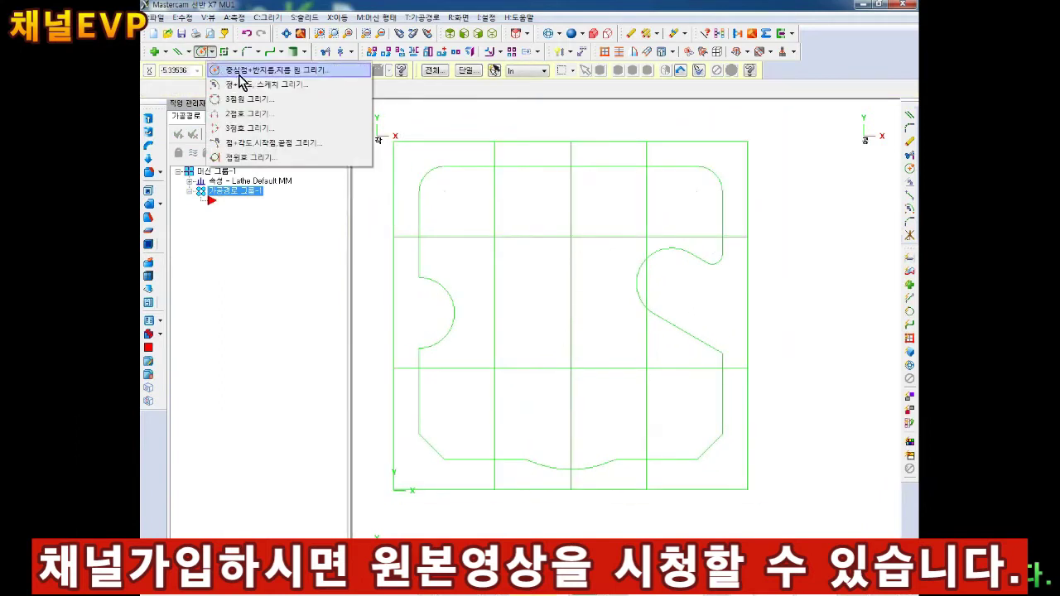
{"action": "left_click", "coordinate": [244, 71]}
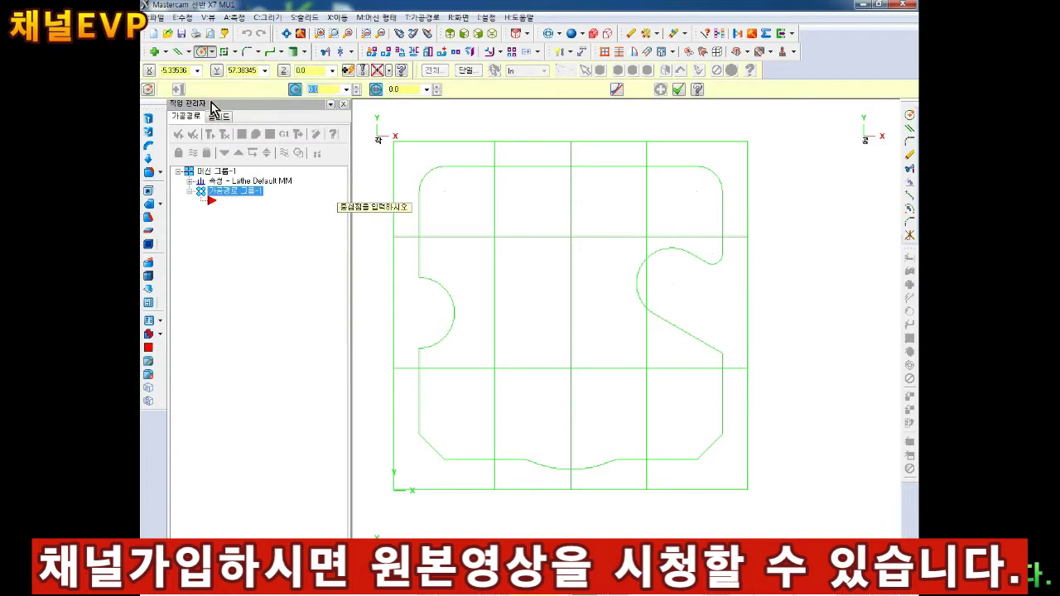
{"action": "type", "text": "4"}
{"action": "key", "text": "Return"}
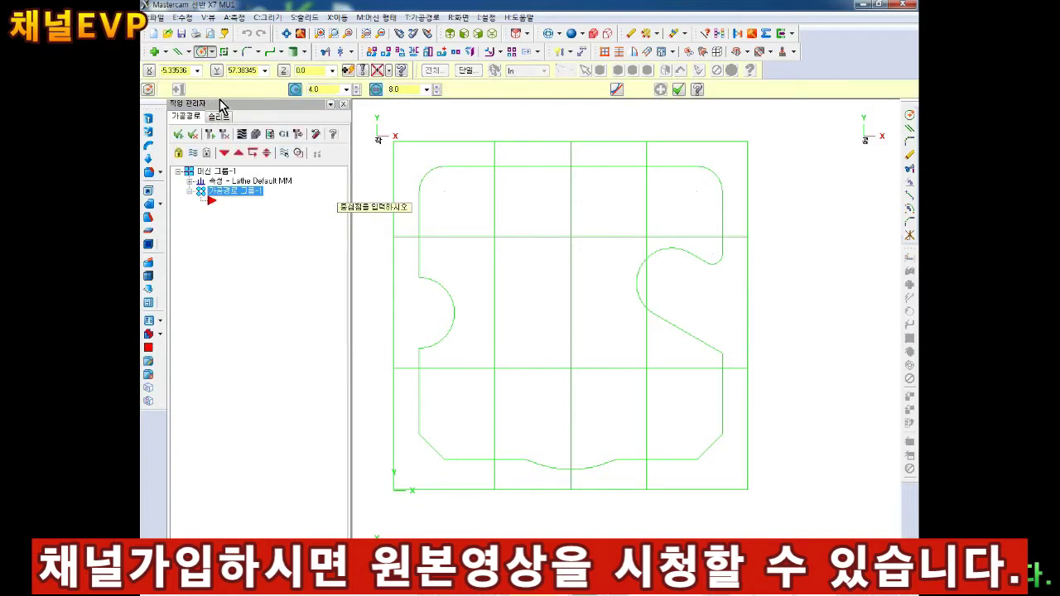
{"action": "left_click", "coordinate": [296, 90]}
{"action": "left_click", "coordinate": [571, 238]}
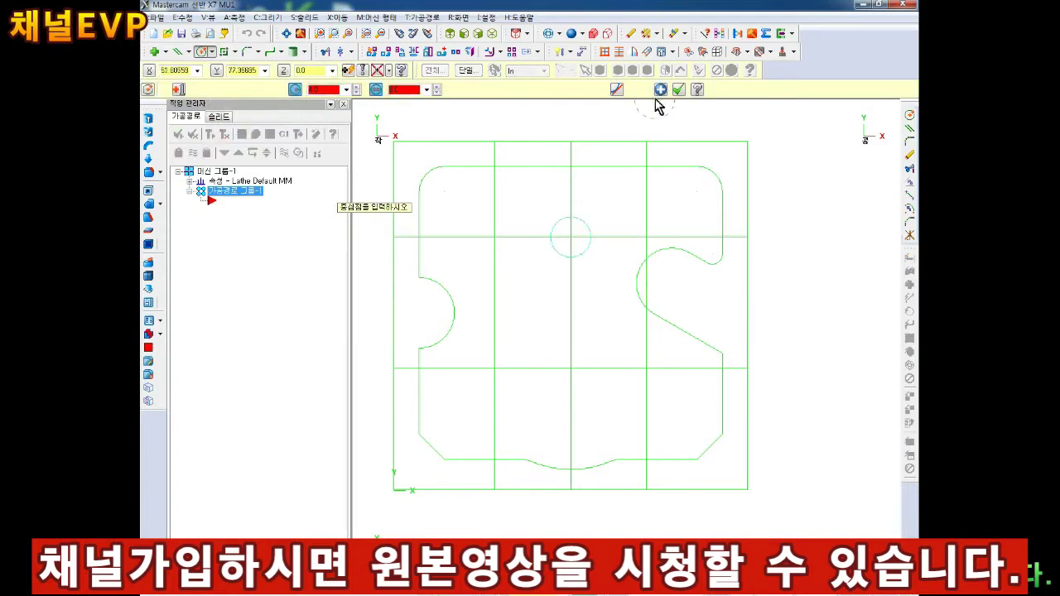
{"action": "left_click", "coordinate": [660, 89]}
{"action": "left_click", "coordinate": [495, 368]}
{"action": "left_click", "coordinate": [646, 368]}
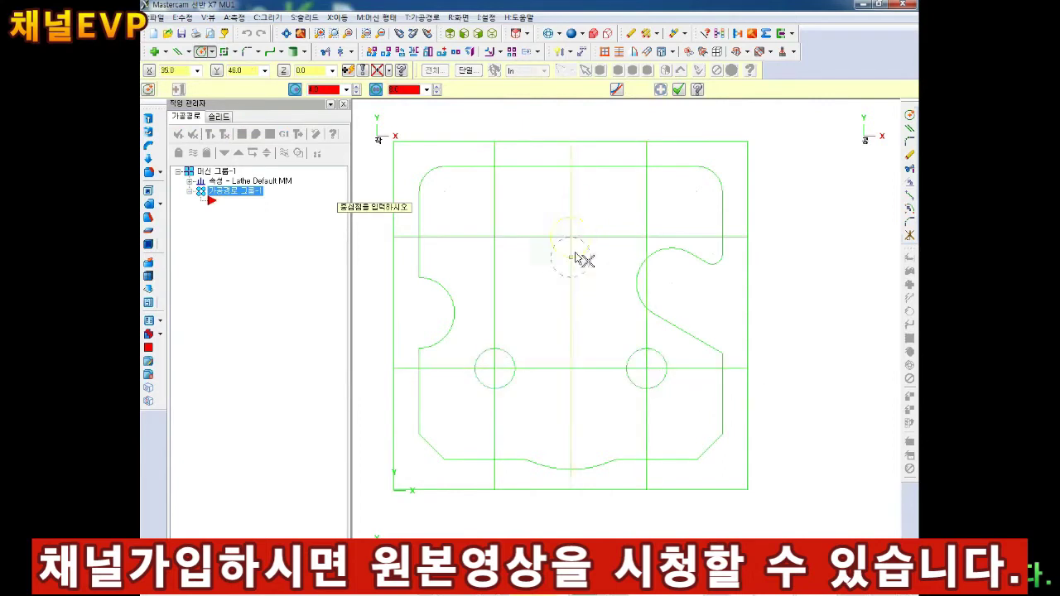
{"action": "key", "text": "Escape"}
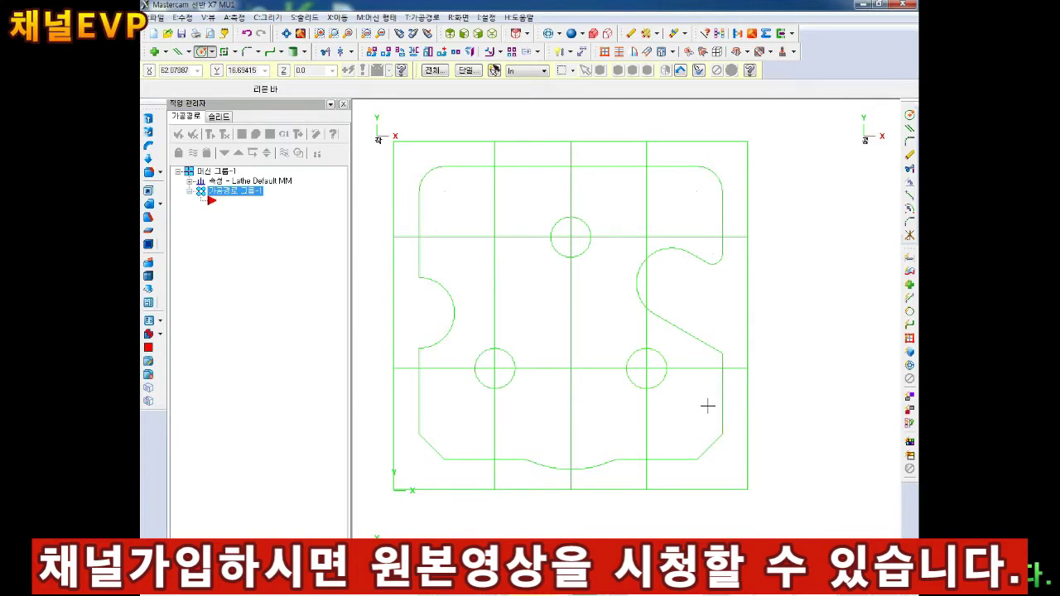
Ring the top hole with a 22 mm circle and both lower holes with 16 mm circles.
{"action": "left_click", "coordinate": [200, 52]}
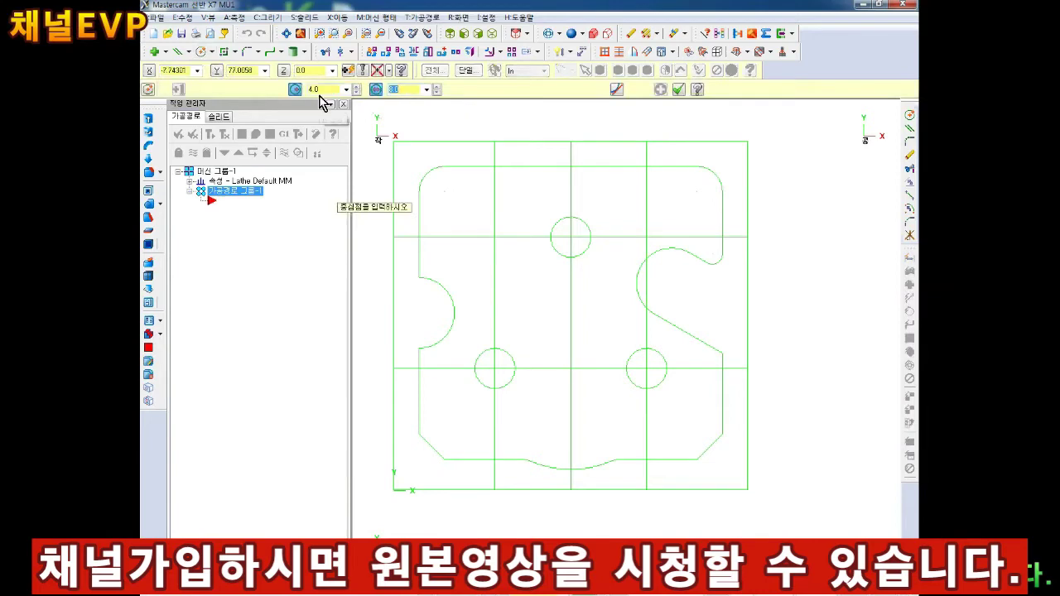
{"action": "key", "text": "Return"}
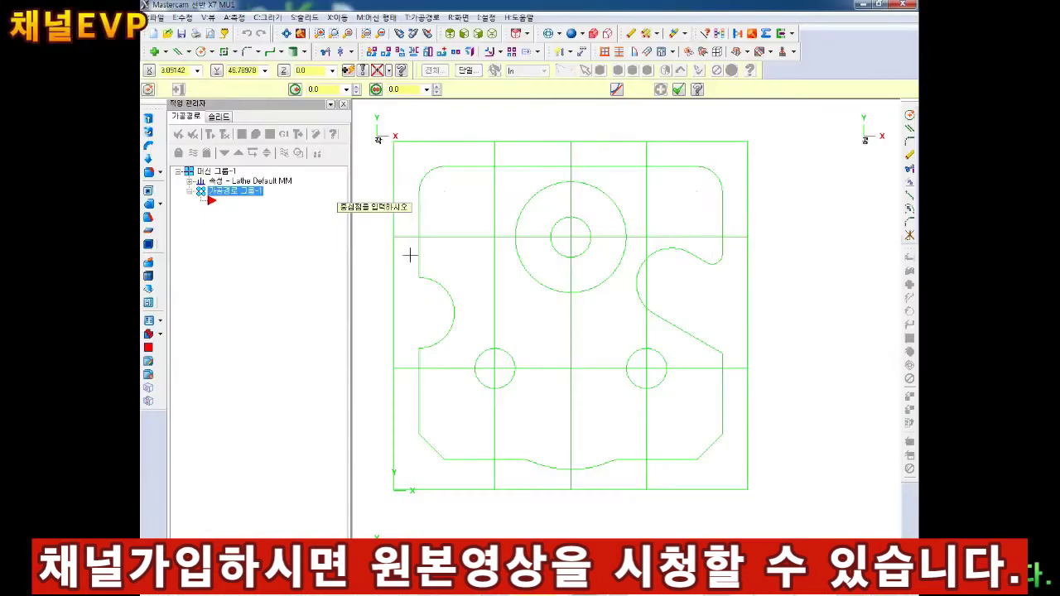
{"action": "left_click", "coordinate": [398, 89]}
{"action": "type", "text": "16"}
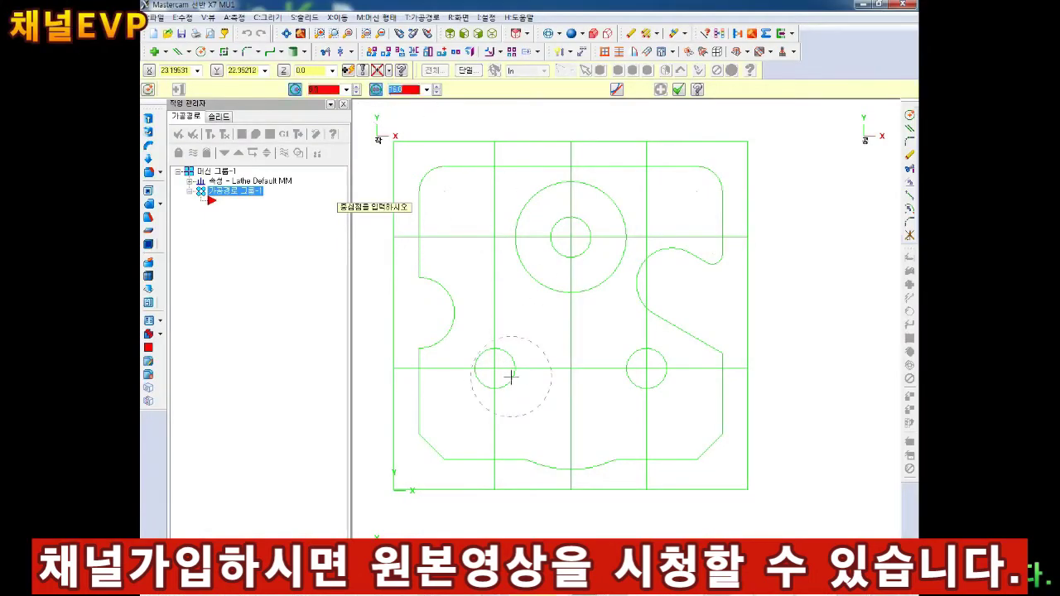
{"action": "left_click", "coordinate": [495, 370]}
{"action": "left_click", "coordinate": [646, 370]}
{"action": "key", "text": "Escape"}
{"action": "scroll", "coordinate": [564, 344], "scroll_direction": "down", "scroll_amount": 1}
{"action": "scroll", "coordinate": [588, 294], "scroll_direction": "up", "scroll_amount": 1}
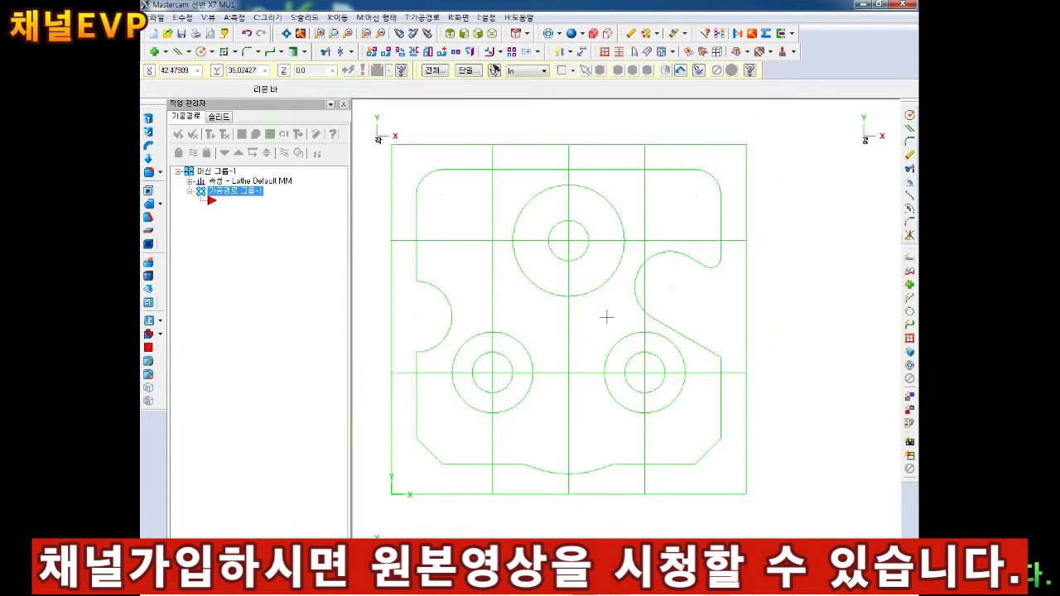
Delete the vertical and horizontal construction lines around the holes.
{"action": "key", "text": "Delete"}
{"action": "left_click", "coordinate": [646, 237]}
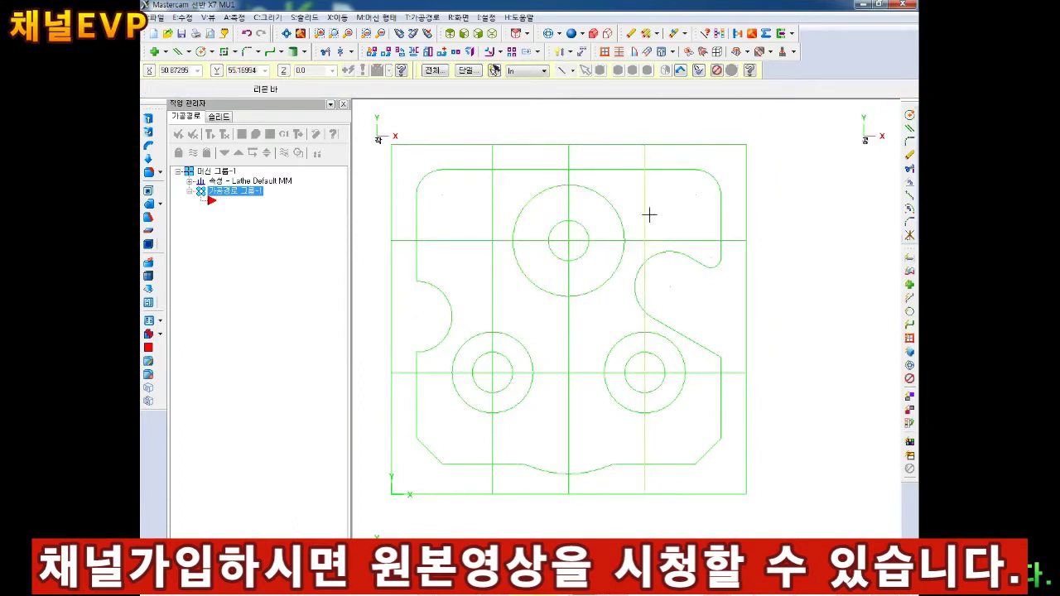
{"action": "key", "text": "Return"}
{"action": "left_click", "coordinate": [492, 217]}
{"action": "left_click", "coordinate": [492, 240]}
{"action": "left_click", "coordinate": [563, 373]}
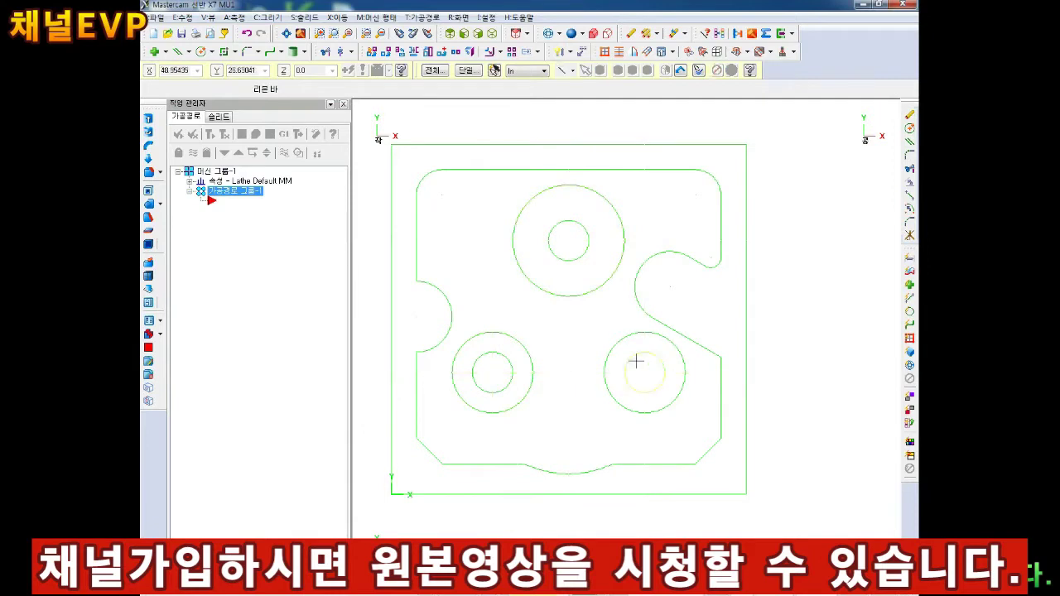
{"action": "scroll", "coordinate": [554, 359], "scroll_direction": "up", "scroll_amount": 1}
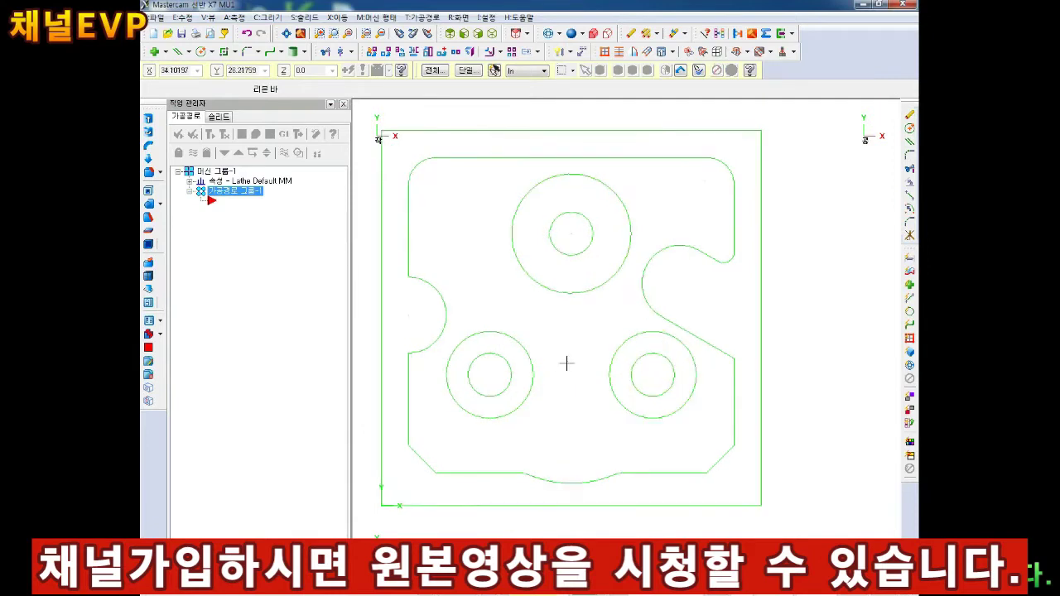
Undo four deletions to restore the over-deleted lines.
{"action": "left_click", "coordinate": [247, 33]}
{"action": "left_click", "coordinate": [247, 33]}
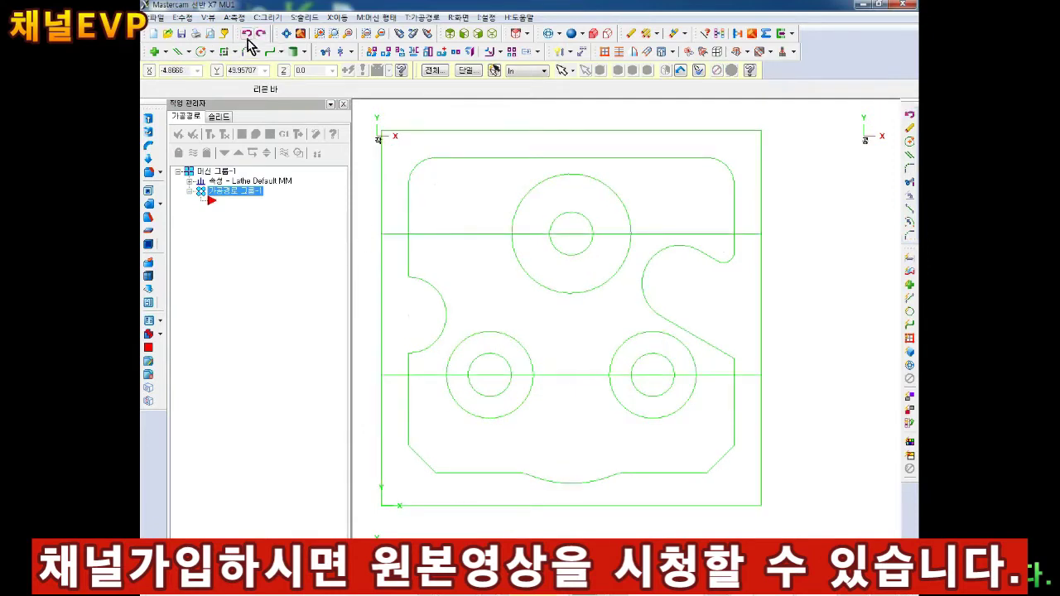
{"action": "left_click", "coordinate": [247, 33]}
{"action": "left_click", "coordinate": [247, 33]}
{"action": "left_click", "coordinate": [247, 33]}
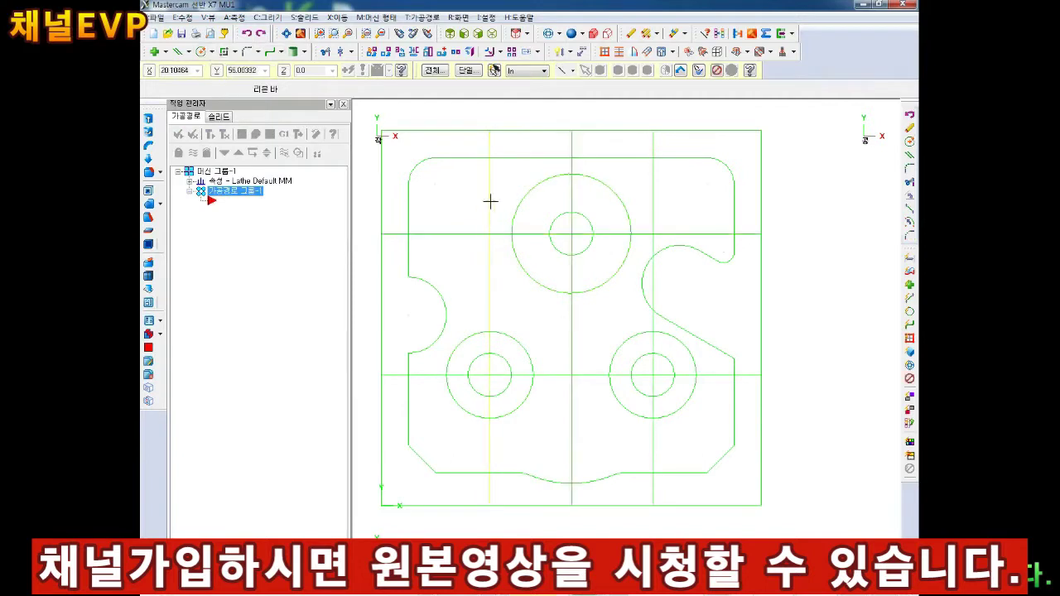
Delete the left and right offset verticals and the upper and lower horizontal lines.
{"action": "key", "text": "Delete"}
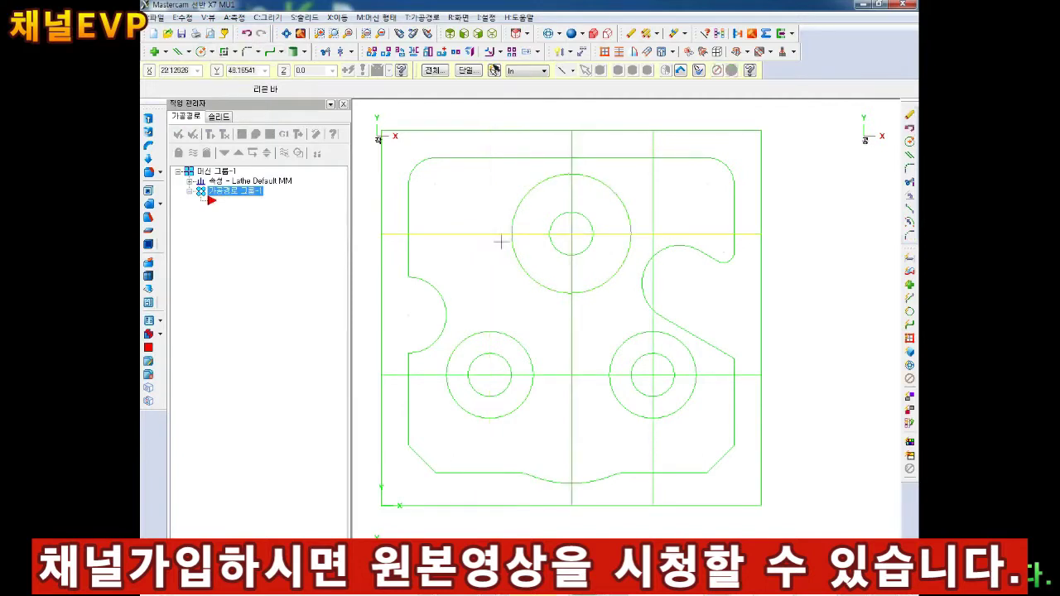
{"action": "left_click", "coordinate": [501, 238]}
{"action": "left_click", "coordinate": [654, 195]}
{"action": "left_click", "coordinate": [593, 375]}
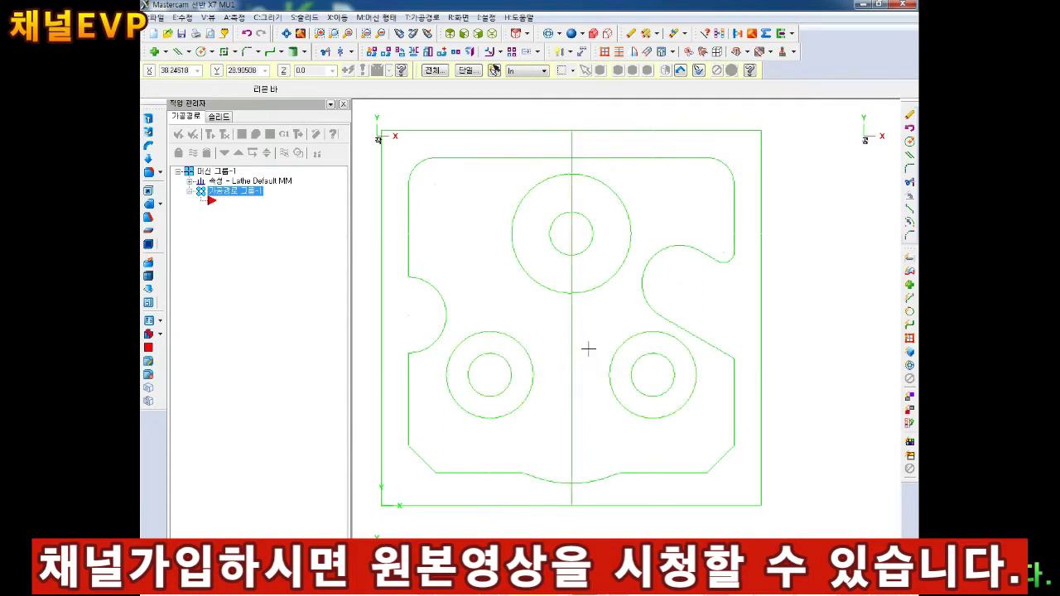
Join the two lower circles with tangent lines along their tops and bottoms.
{"action": "left_click", "coordinate": [188, 51]}
{"action": "left_click", "coordinate": [208, 73]}
{"action": "left_click", "coordinate": [494, 335]}
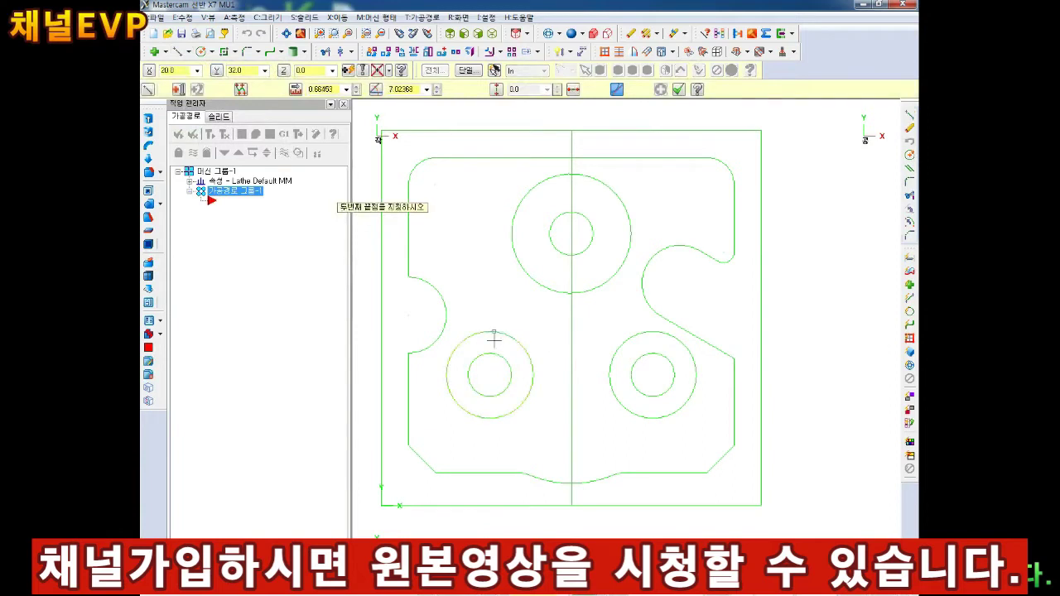
{"action": "left_click", "coordinate": [662, 342]}
{"action": "left_click", "coordinate": [495, 422]}
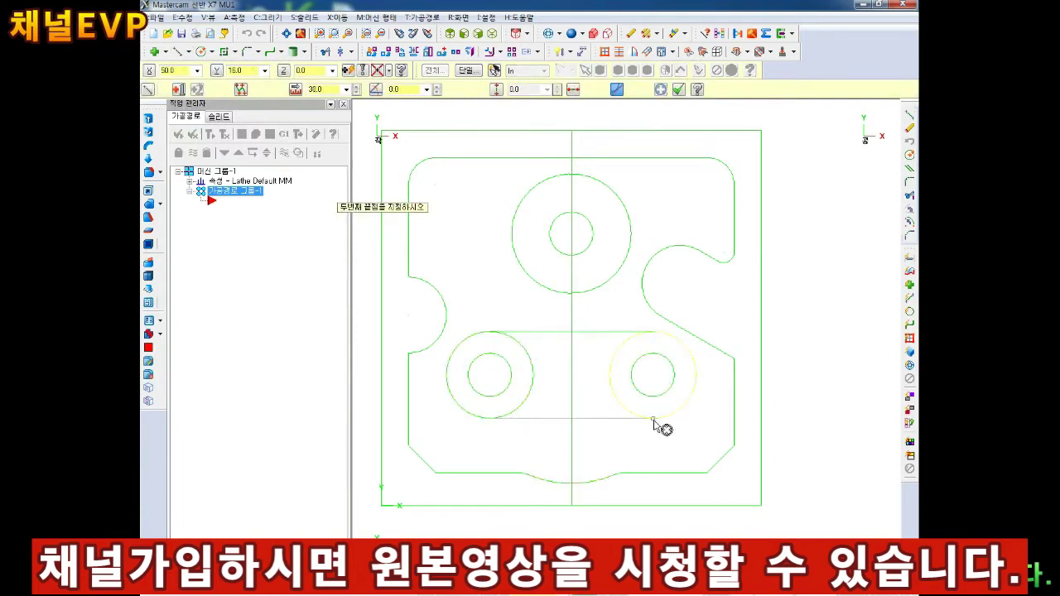
{"action": "left_click", "coordinate": [654, 424]}
{"action": "key", "text": "Escape"}
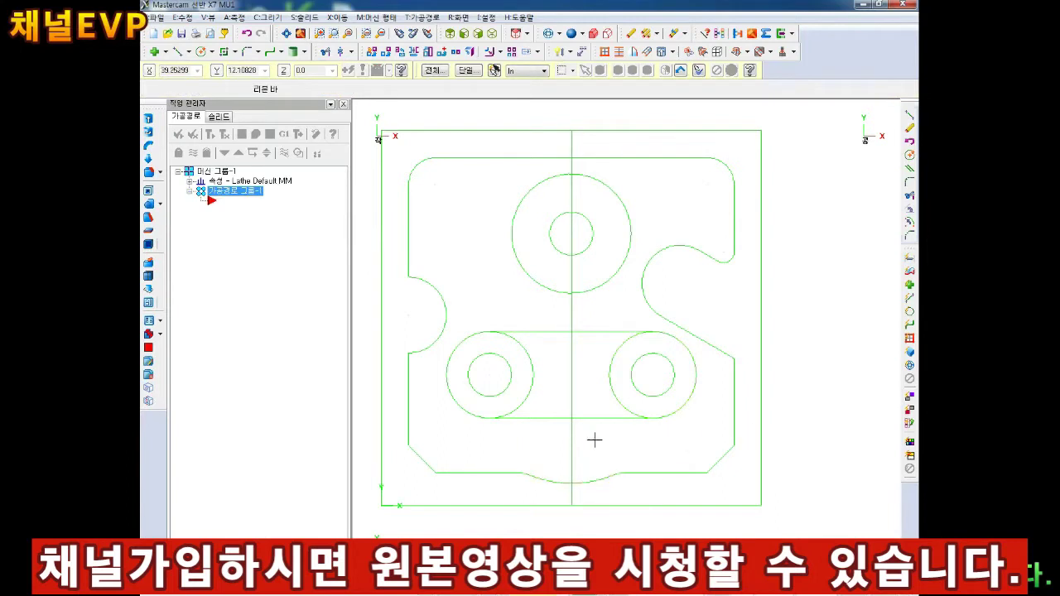
Offset a copy of the outline's bottom arc 10.0 inward with Offset Contour.
{"action": "left_click", "coordinate": [337, 17]}
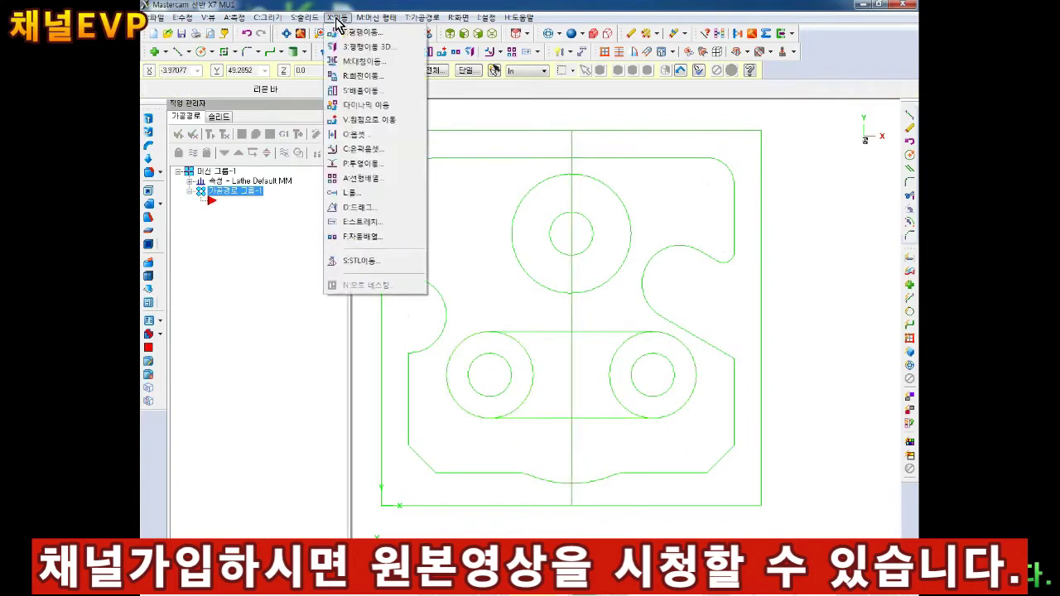
{"action": "left_click", "coordinate": [365, 149]}
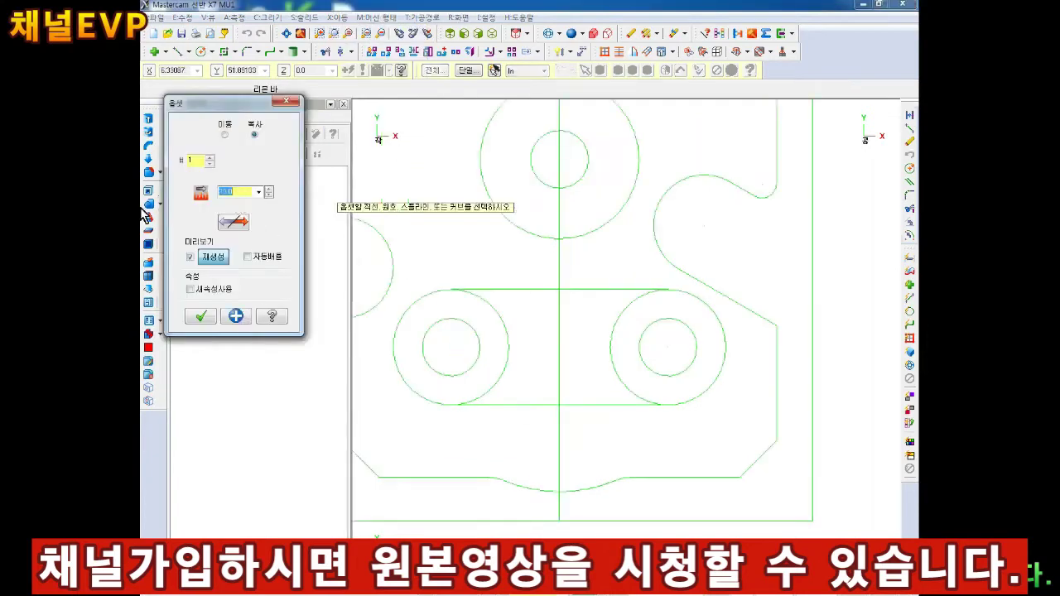
{"action": "left_click", "coordinate": [596, 487]}
{"action": "scroll", "coordinate": [571, 424], "scroll_direction": "down", "scroll_amount": 1}
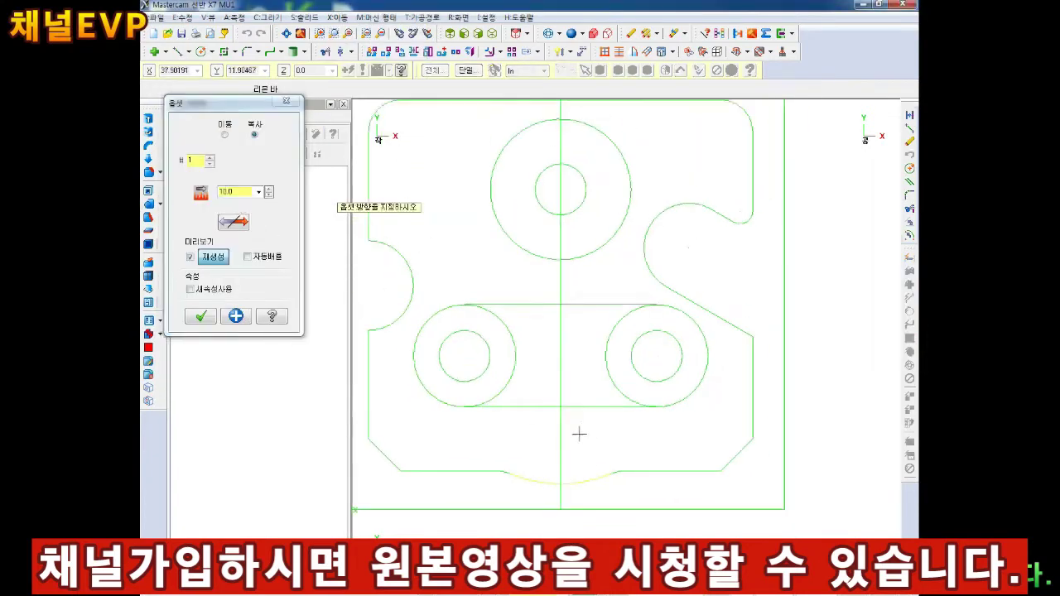
{"action": "scroll", "coordinate": [585, 429], "scroll_direction": "up", "scroll_amount": 2}
{"action": "right_click", "coordinate": [584, 427]}
{"action": "left_click", "coordinate": [238, 189]}
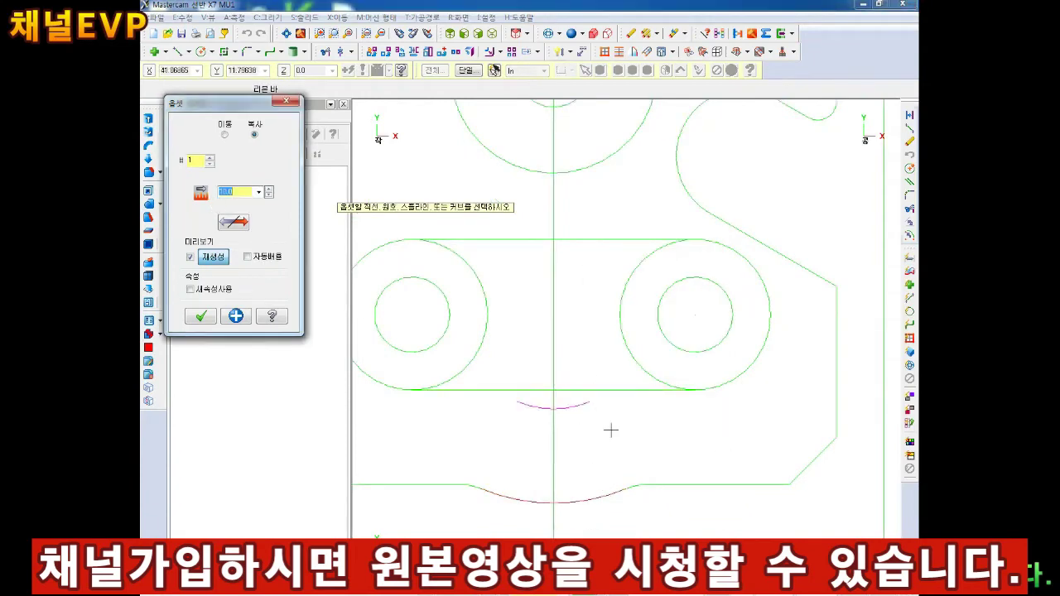
{"action": "left_click", "coordinate": [199, 317]}
{"action": "scroll", "coordinate": [528, 392], "scroll_direction": "up", "scroll_amount": 1}
{"action": "right_click", "coordinate": [542, 404]}
{"action": "left_click", "coordinate": [575, 440]}
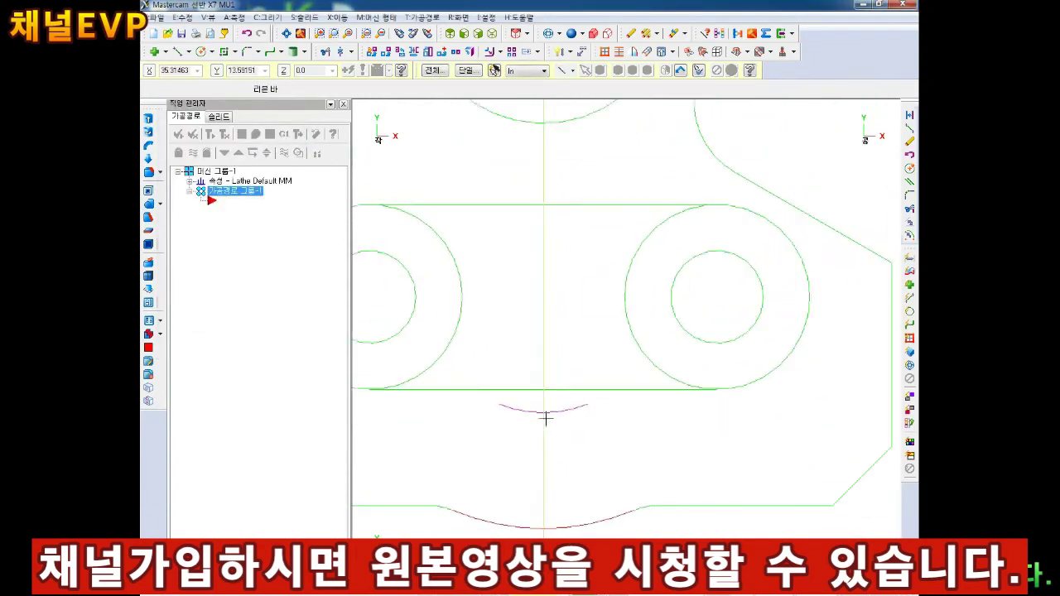
{"action": "scroll", "coordinate": [497, 389], "scroll_direction": "up", "scroll_amount": 1}
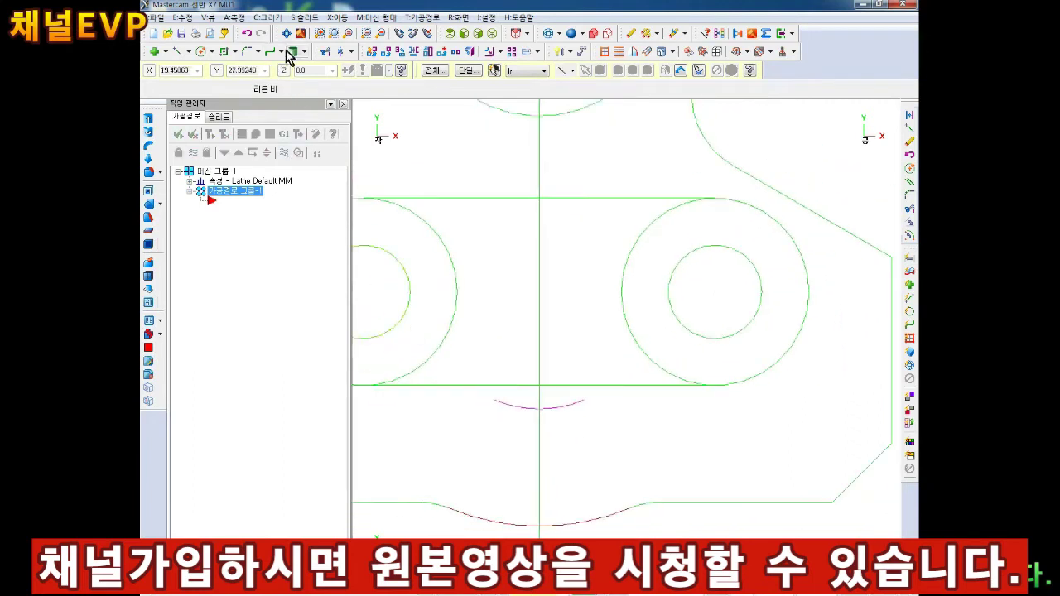
Trim the outer rings, tangent lines and offset arc into one closed outline around the lower holes.
{"action": "left_click", "coordinate": [324, 52]}
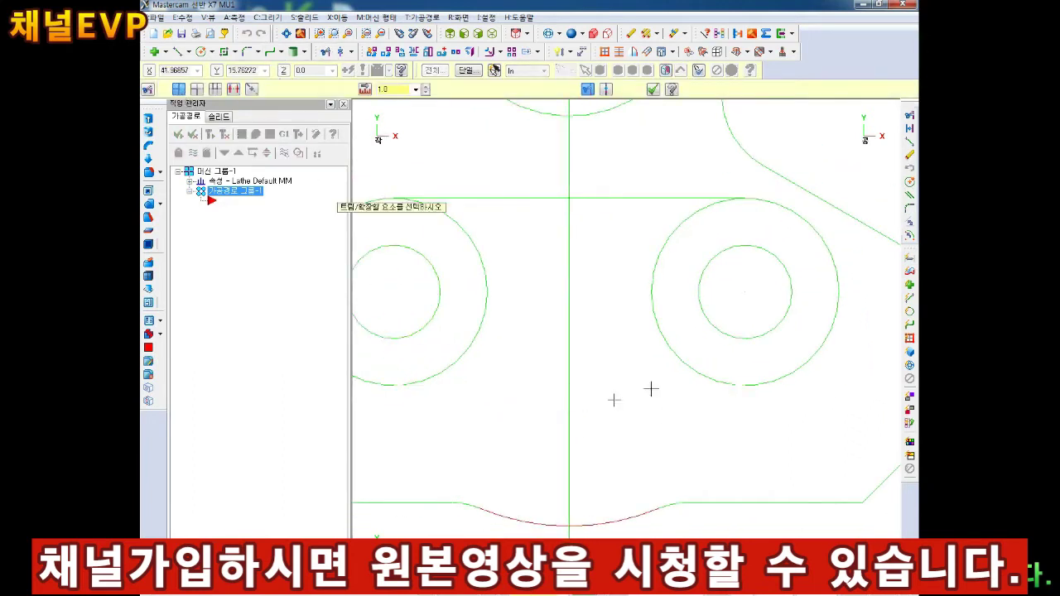
{"action": "key", "text": "Escape"}
{"action": "scroll", "coordinate": [634, 390], "scroll_direction": "down", "scroll_amount": 1}
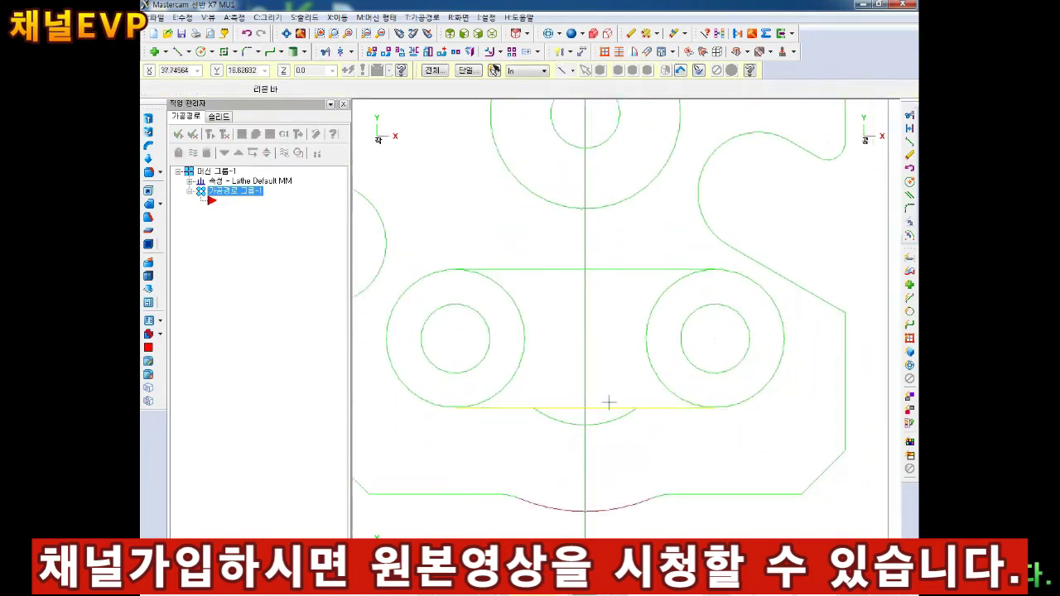
{"action": "left_click", "coordinate": [325, 51]}
{"action": "scroll", "coordinate": [636, 335], "scroll_direction": "down", "scroll_amount": 1}
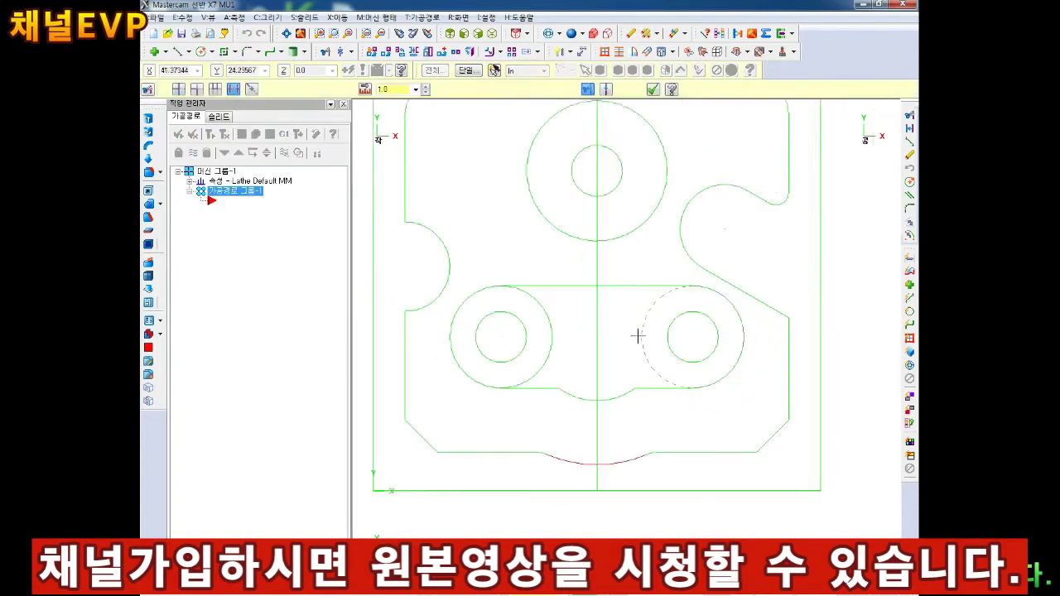
{"action": "key", "text": "Escape"}
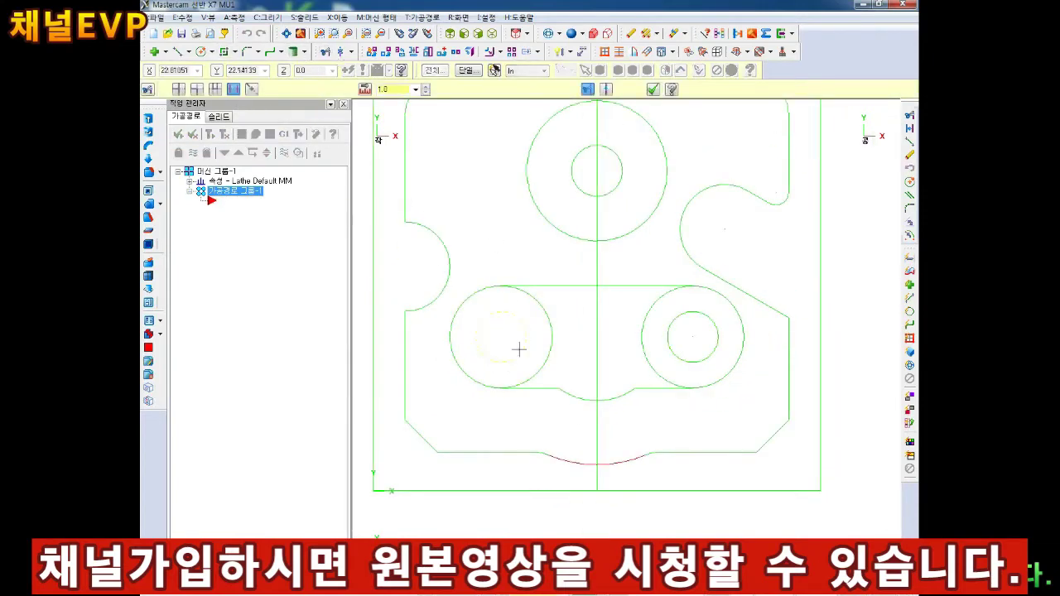
{"action": "scroll", "coordinate": [594, 247], "scroll_direction": "down", "scroll_amount": 1}
{"action": "scroll", "coordinate": [670, 365], "scroll_direction": "up", "scroll_amount": 1}
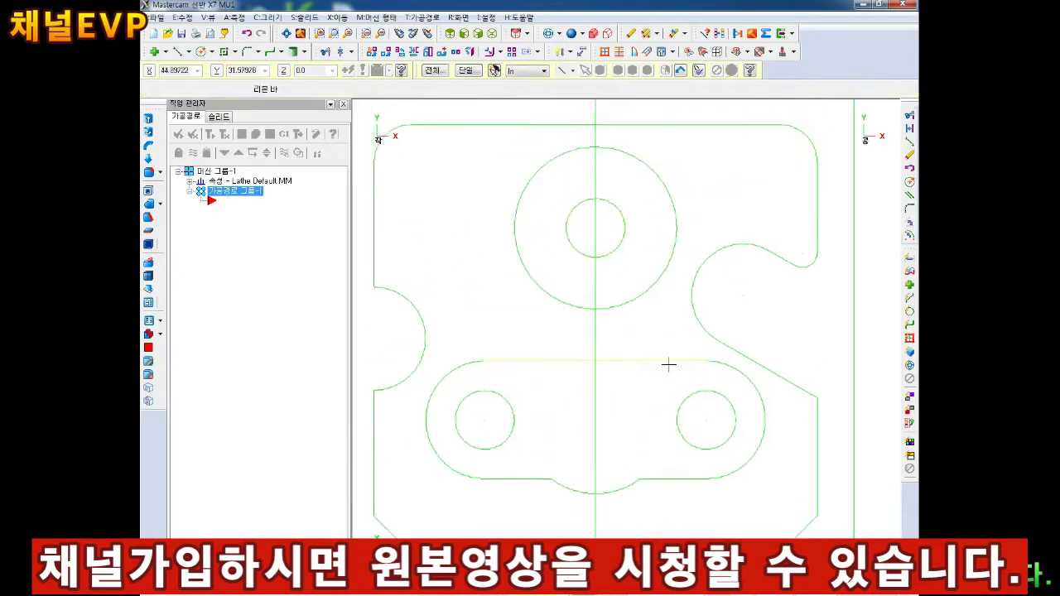
{"action": "scroll", "coordinate": [651, 366], "scroll_direction": "down", "scroll_amount": 1}
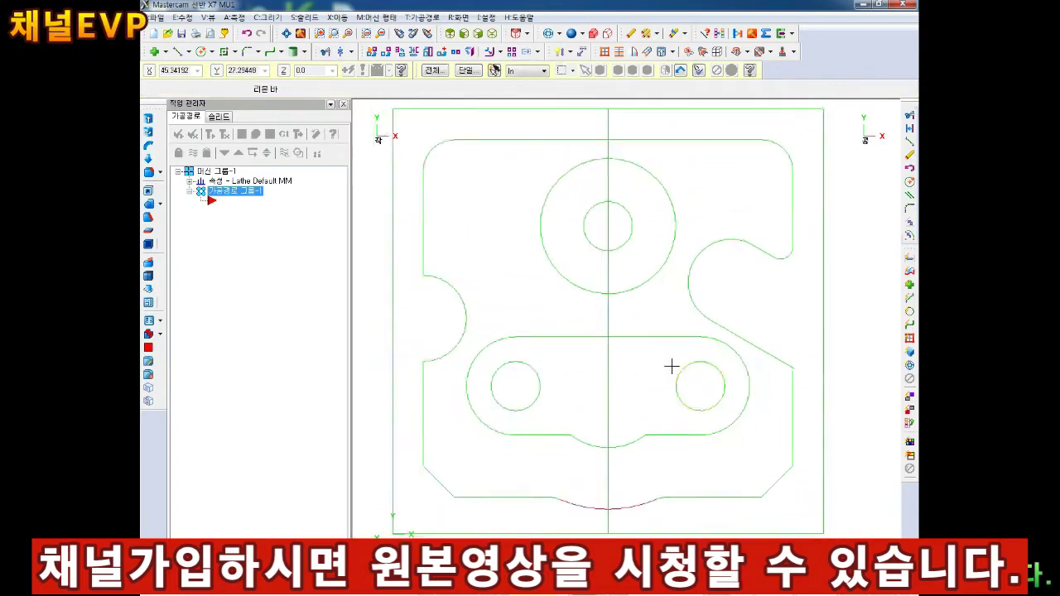
{"action": "scroll", "coordinate": [672, 364], "scroll_direction": "up", "scroll_amount": 1}
Add parallel lines 10.0 either side of the vertical centreline.
{"action": "left_click", "coordinate": [189, 52]}
{"action": "left_click", "coordinate": [207, 146]}
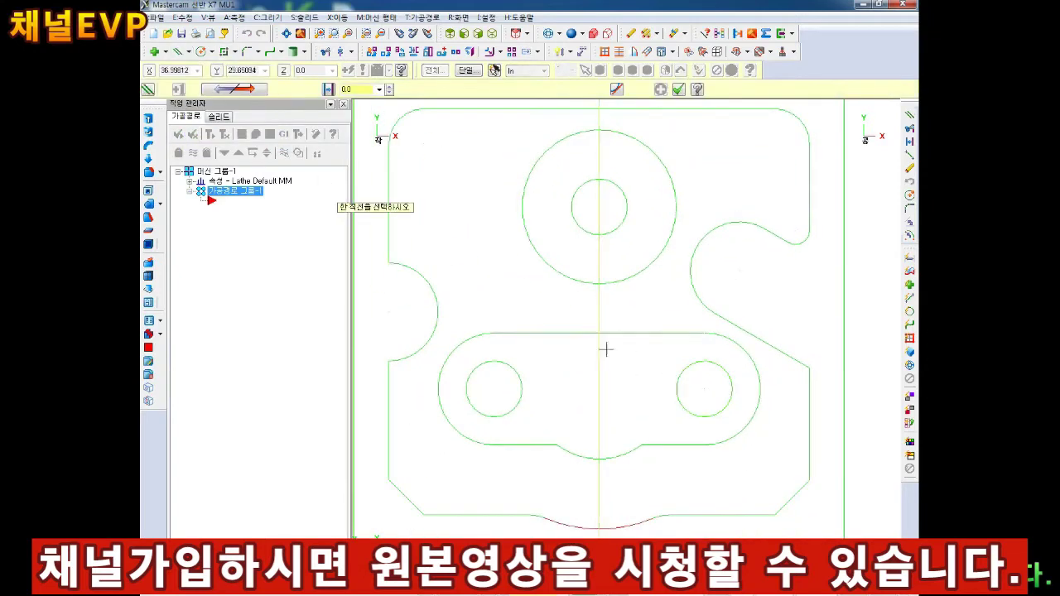
{"action": "left_click", "coordinate": [599, 310]}
{"action": "type", "text": "10"}
{"action": "left_click", "coordinate": [565, 305]}
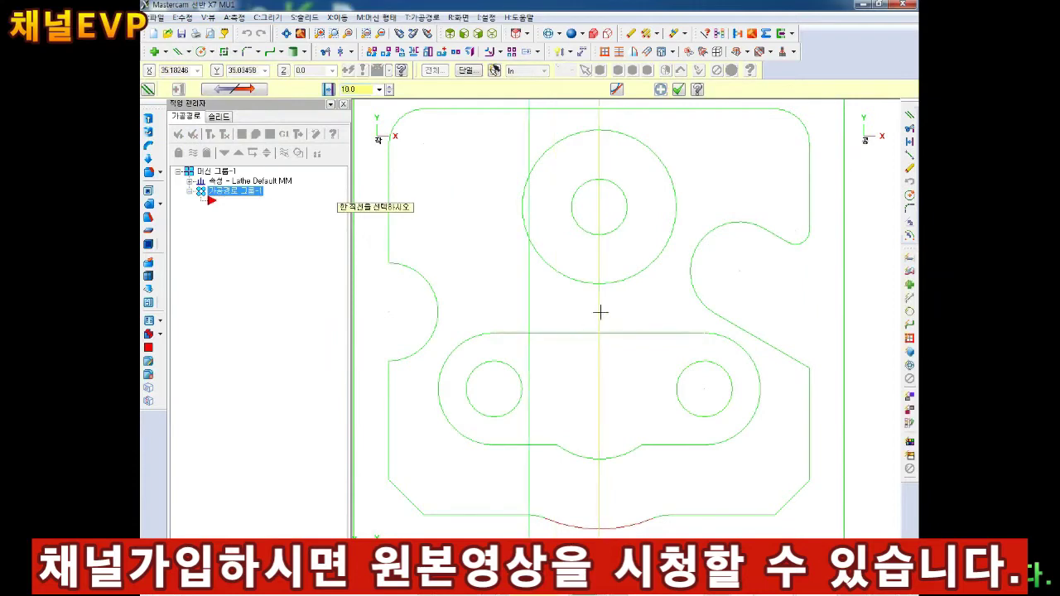
{"action": "left_click", "coordinate": [602, 310]}
{"action": "left_click", "coordinate": [673, 290]}
{"action": "key", "text": "Escape"}
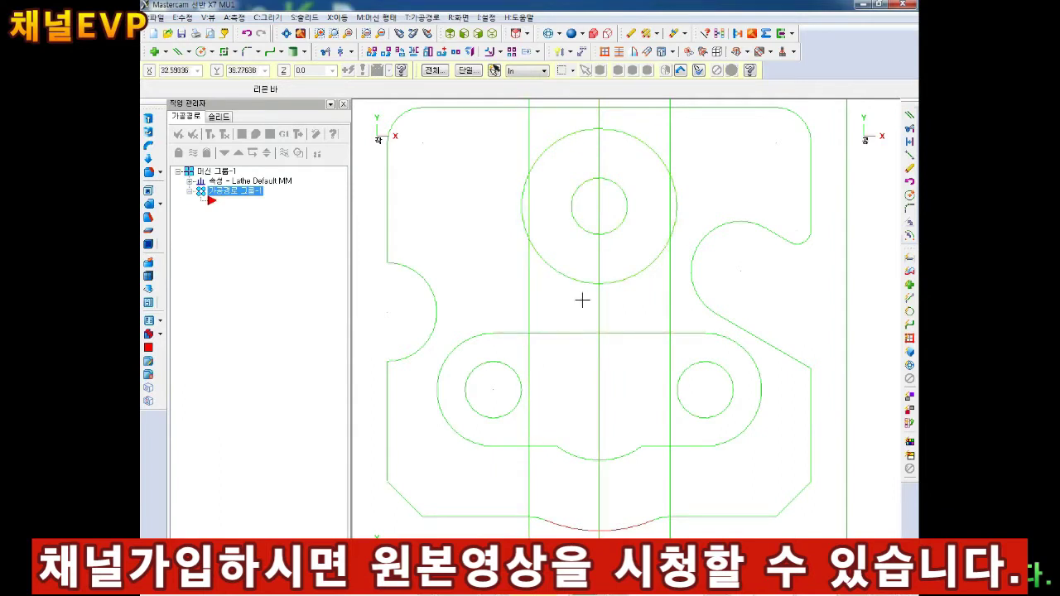
Draw a 20-long line at 60° from the slot's top edge.
{"action": "left_click", "coordinate": [191, 52]}
{"action": "left_click", "coordinate": [207, 71]}
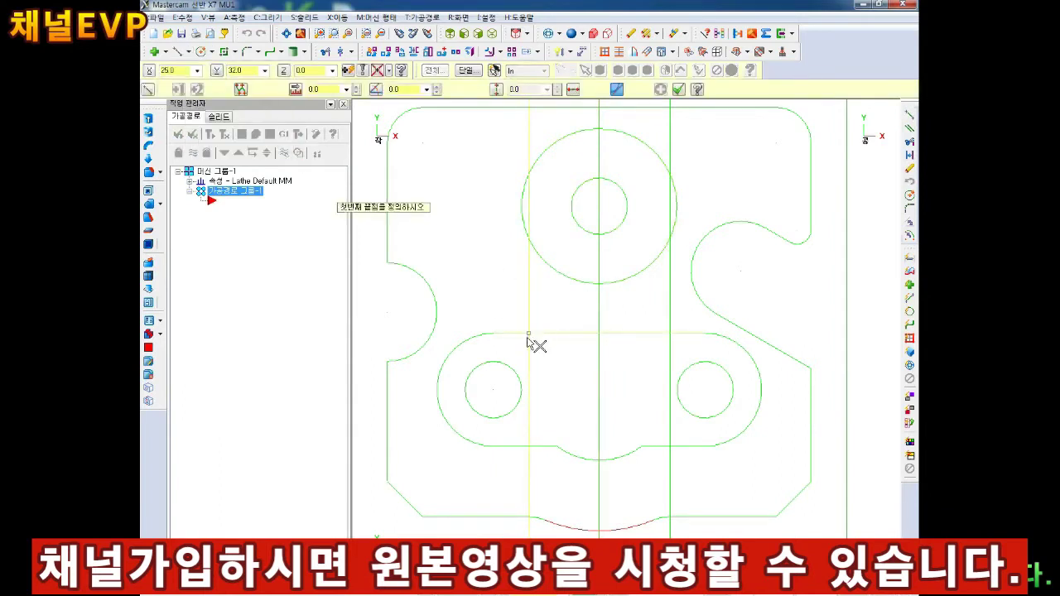
{"action": "left_click", "coordinate": [529, 334]}
{"action": "type", "text": "20"}
{"action": "key", "text": "Tab"}
{"action": "type", "text": "60"}
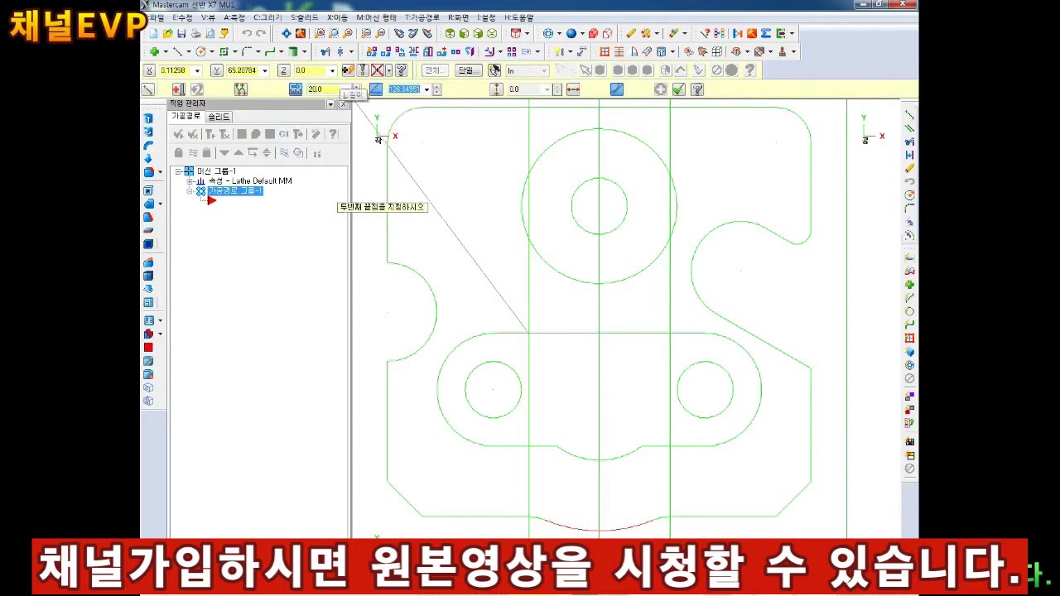
{"action": "key", "text": "Return"}
{"action": "key", "text": "Escape"}
Try an angular dimension between the diagonal and vertical line, then cancel it.
{"action": "scroll", "coordinate": [612, 292], "scroll_direction": "up", "scroll_amount": 1}
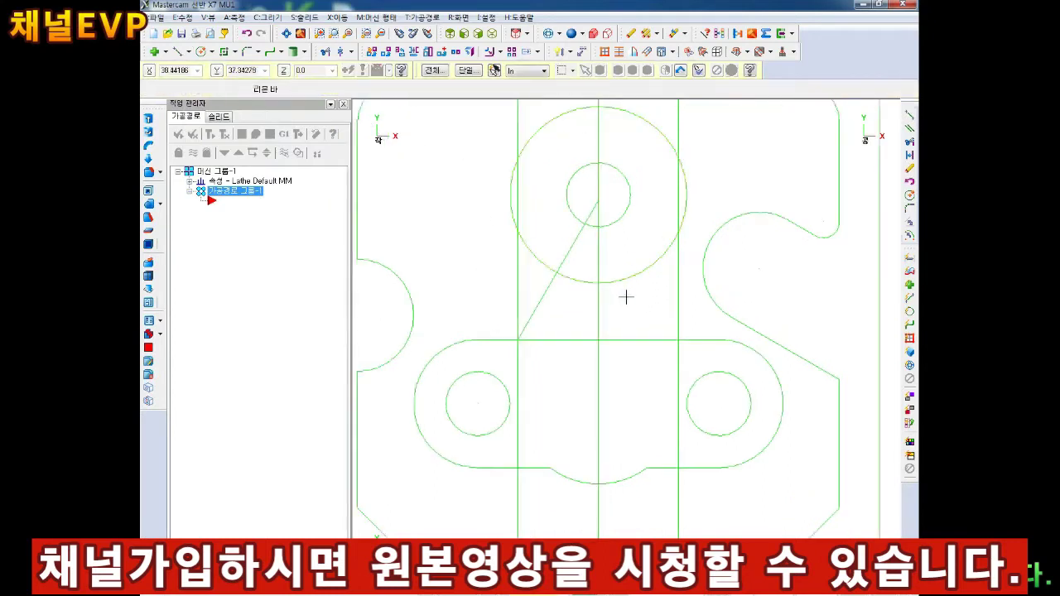
{"action": "left_click", "coordinate": [909, 236]}
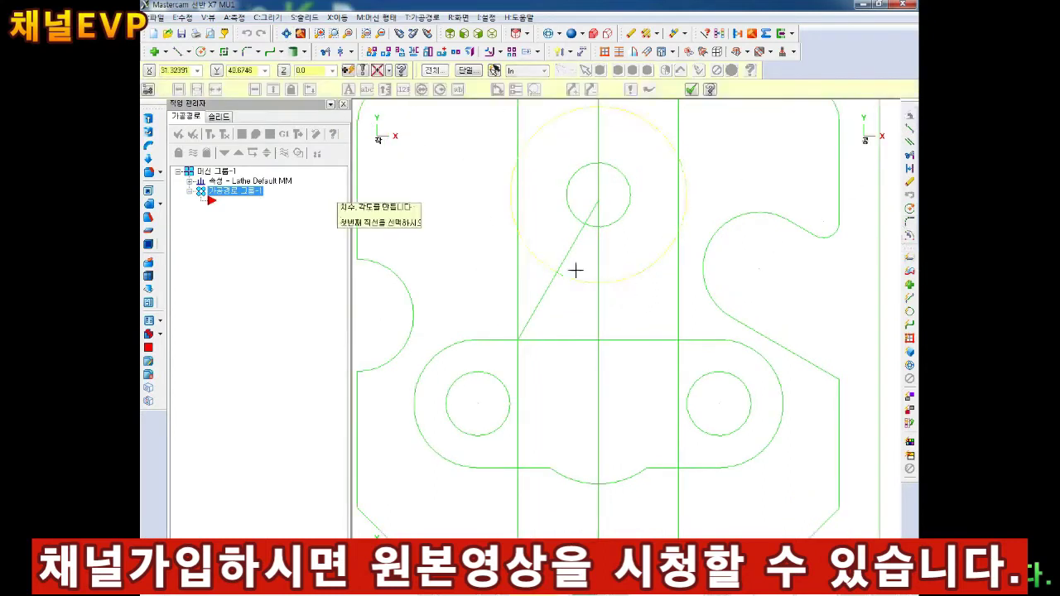
{"action": "left_click", "coordinate": [568, 254]}
{"action": "left_click", "coordinate": [597, 238]}
{"action": "key", "text": "Escape"}
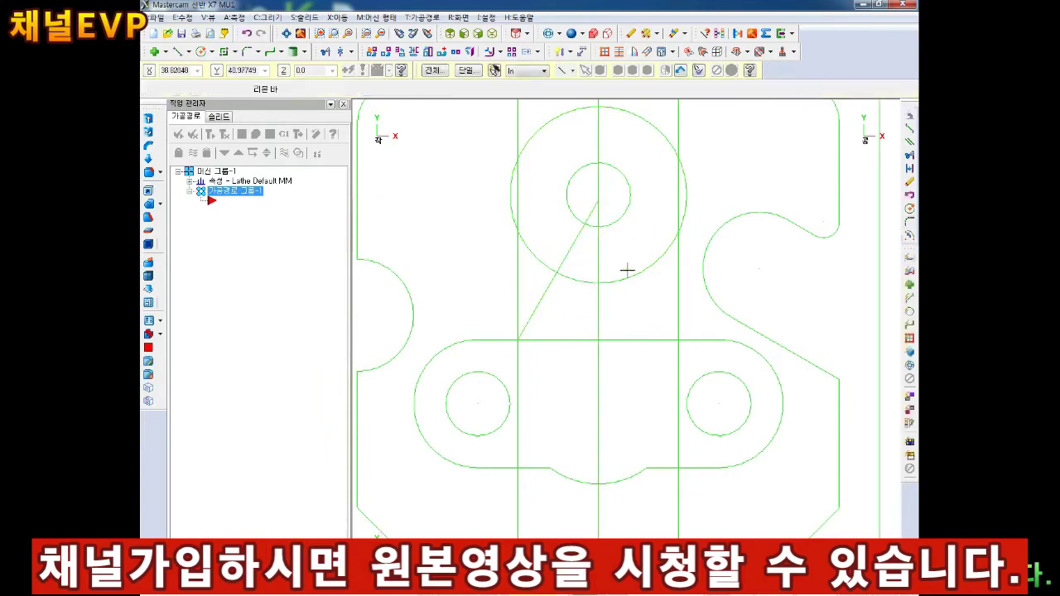
{"action": "scroll", "coordinate": [629, 265], "scroll_direction": "up", "scroll_amount": 1}
Mirror the diagonal line across the vertical centreline.
{"action": "left_click", "coordinate": [418, 51]}
{"action": "key", "text": "Return"}
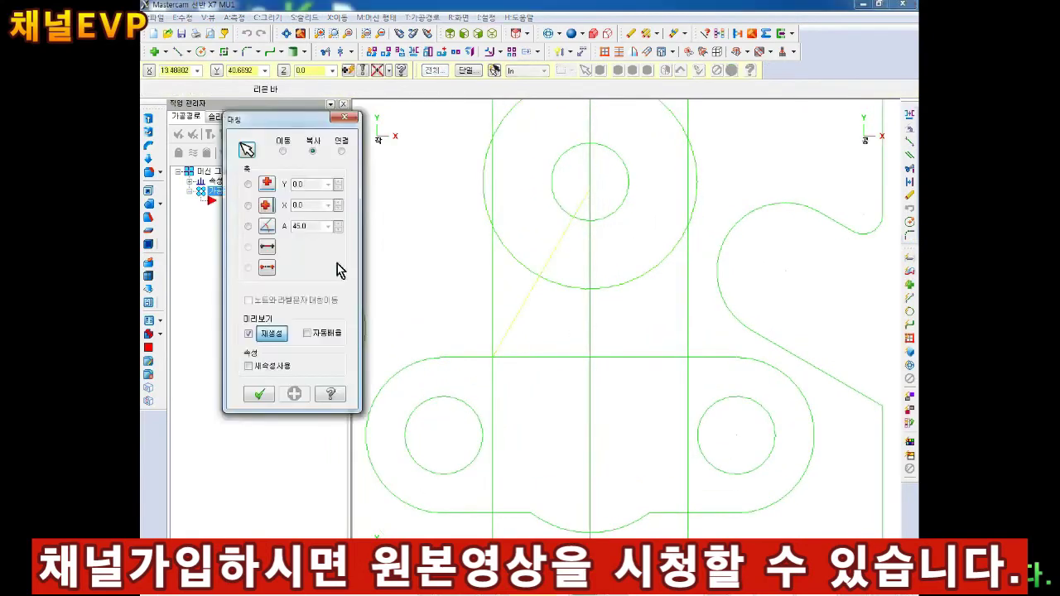
{"action": "left_click", "coordinate": [265, 247]}
{"action": "left_click", "coordinate": [587, 320]}
{"action": "left_click", "coordinate": [258, 394]}
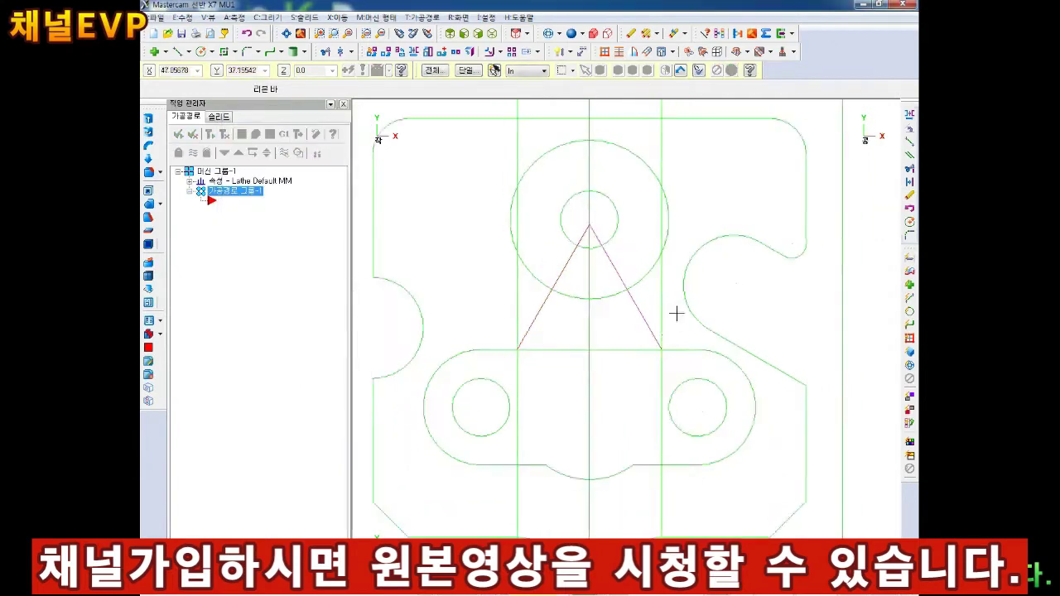
{"action": "scroll", "coordinate": [679, 314], "scroll_direction": "down", "scroll_amount": 2}
Trim the diagonals, arc pieces and slot edges back inside the big circle.
{"action": "left_click", "coordinate": [325, 51]}
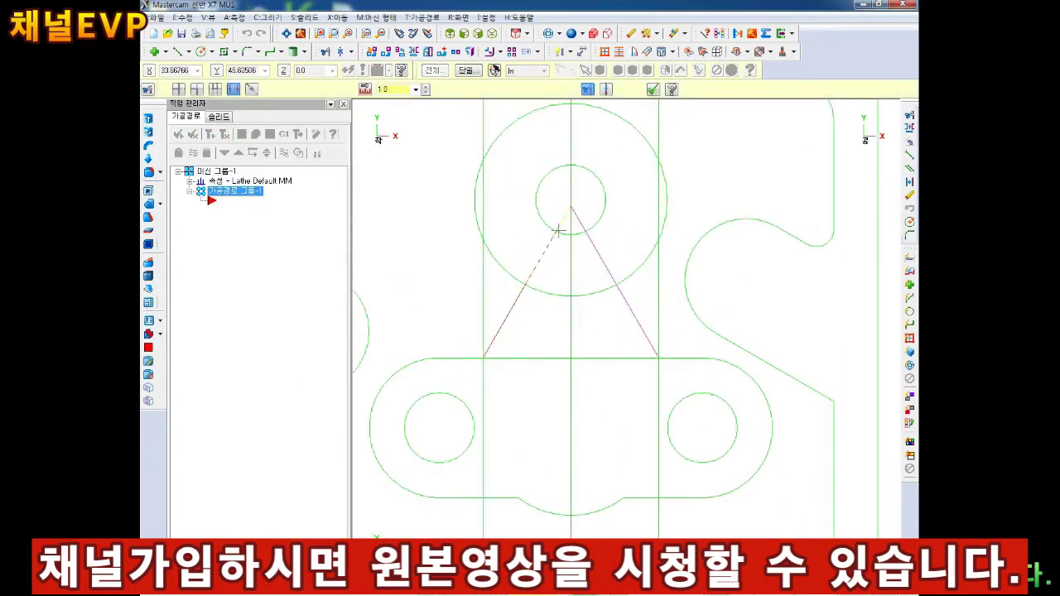
{"action": "left_click", "coordinate": [547, 249]}
{"action": "left_click", "coordinate": [577, 219]}
{"action": "left_click", "coordinate": [606, 292]}
{"action": "left_click", "coordinate": [550, 291]}
{"action": "left_click", "coordinate": [530, 359]}
{"action": "left_click", "coordinate": [617, 359]}
{"action": "scroll", "coordinate": [617, 367], "scroll_direction": "down", "scroll_amount": 1}
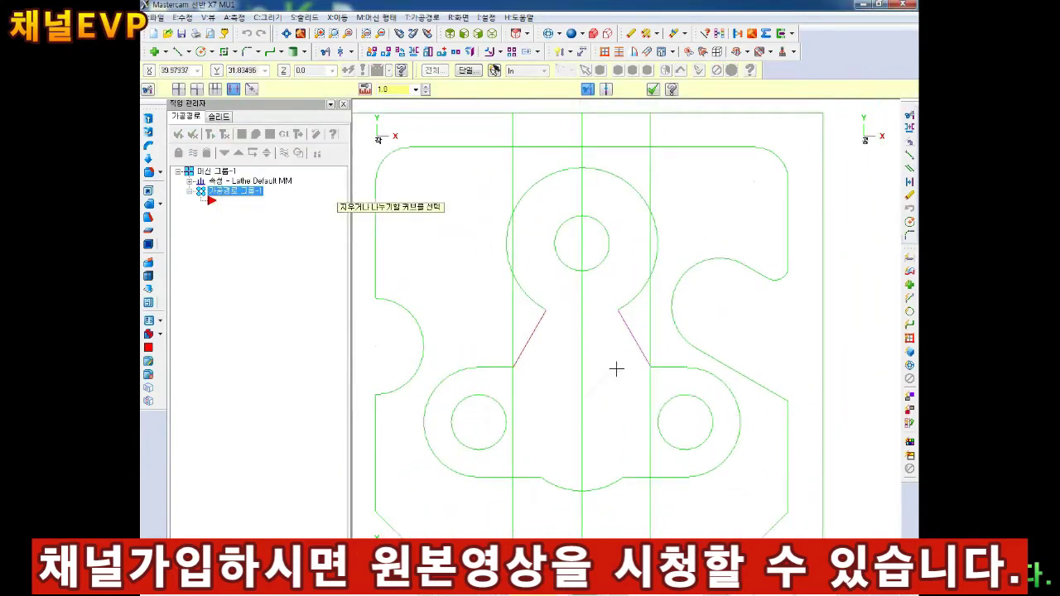
{"action": "key", "text": "Escape"}
Delete the left, middle and right construction lines.
{"action": "left_click", "coordinate": [650, 313]}
{"action": "left_click", "coordinate": [583, 314]}
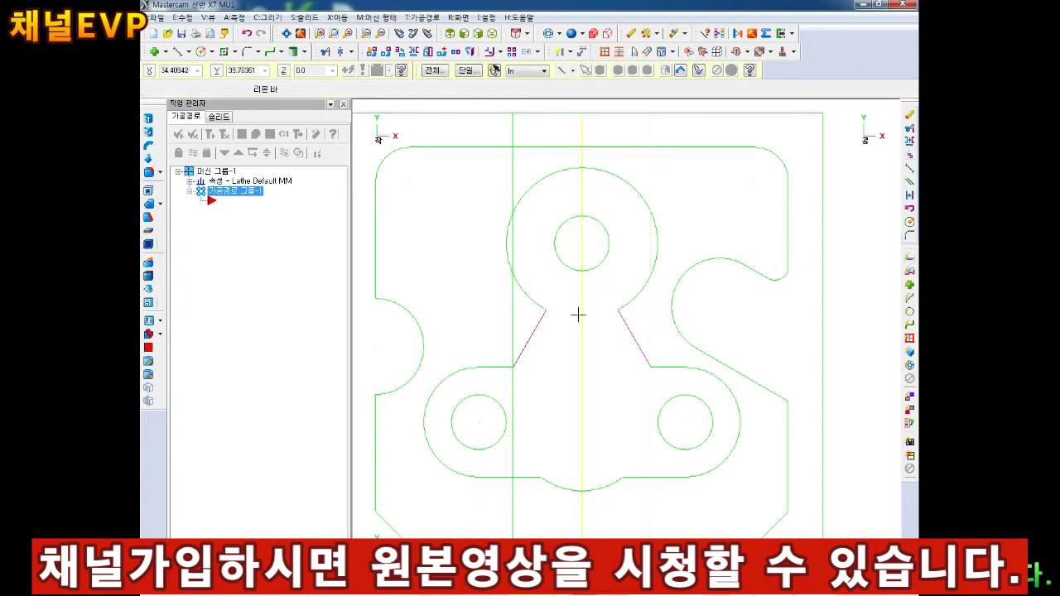
{"action": "left_click", "coordinate": [513, 339]}
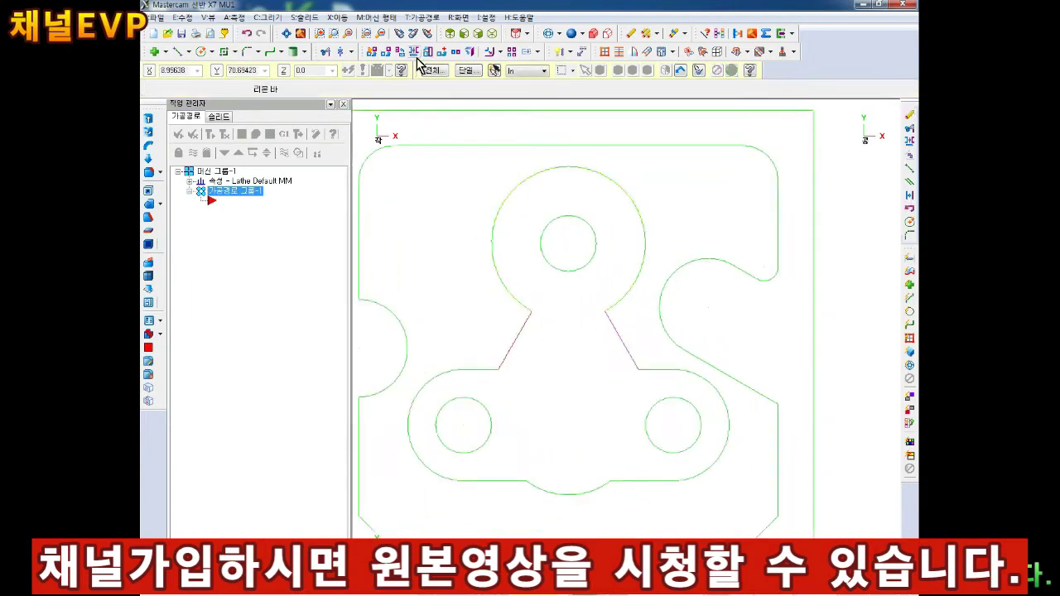
Mirror the left diagonal line to the opposite side.
{"action": "left_click", "coordinate": [412, 51]}
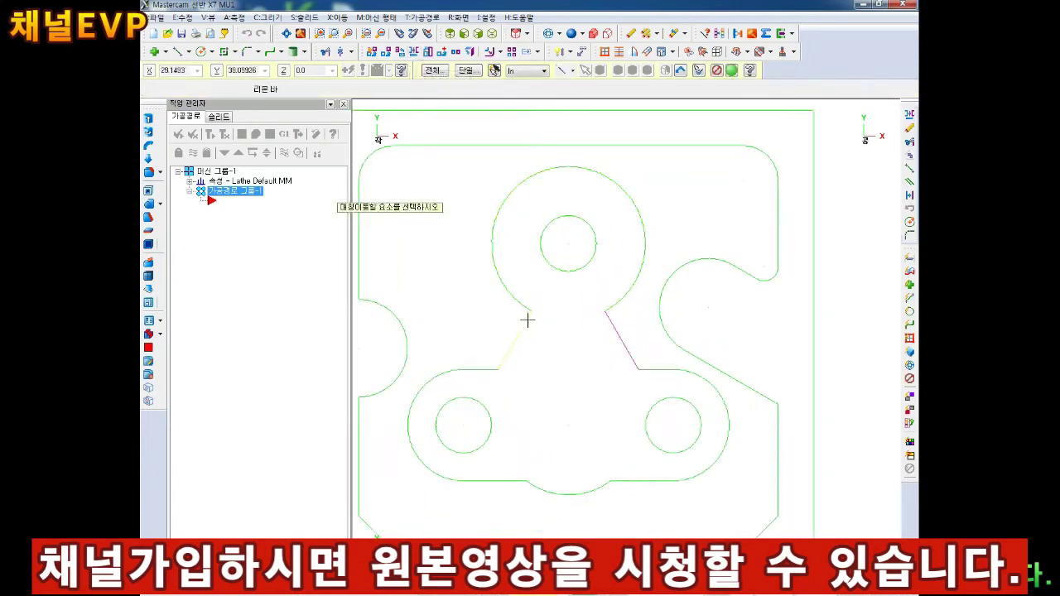
{"action": "left_click", "coordinate": [527, 319]}
{"action": "key", "text": "Return"}
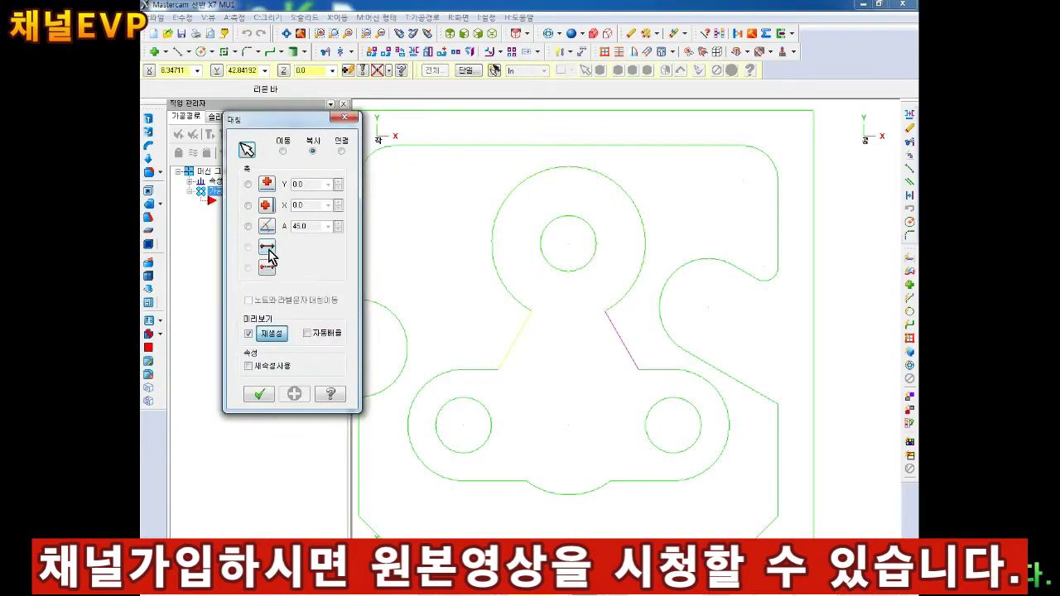
{"action": "key", "text": "Return"}
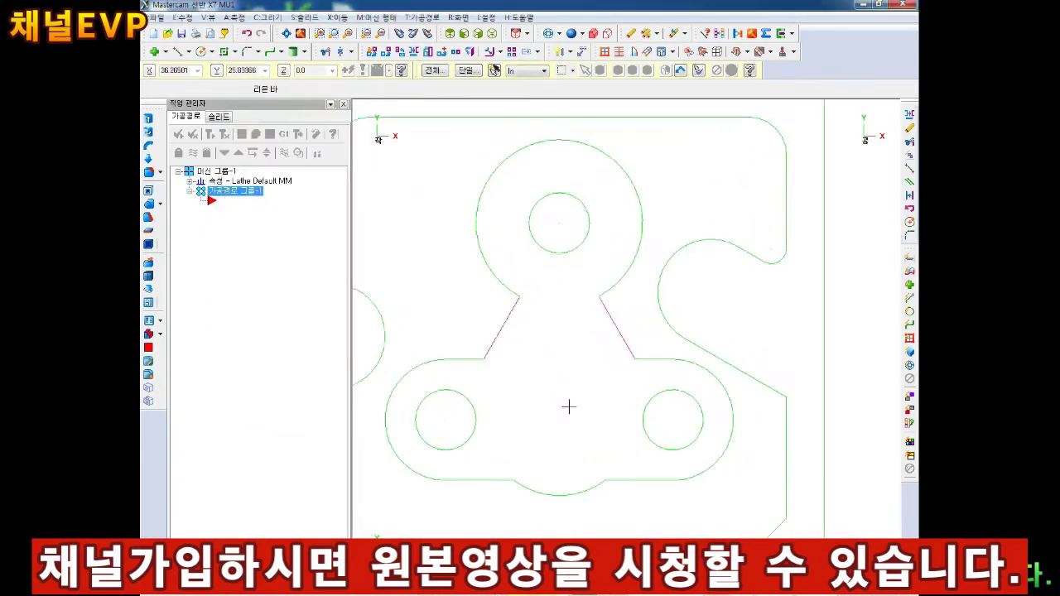
{"action": "scroll", "coordinate": [579, 379], "scroll_direction": "down", "scroll_amount": 1}
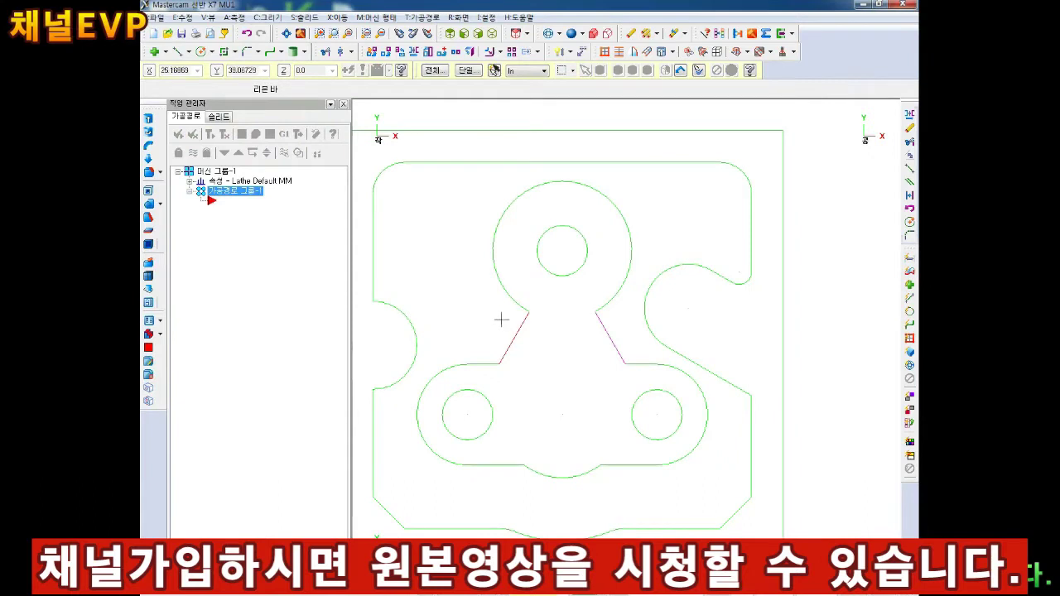
Fillet the upper arc to the diagonal line with radius 3.0.
{"action": "left_click", "coordinate": [255, 52]}
{"action": "left_click", "coordinate": [303, 75]}
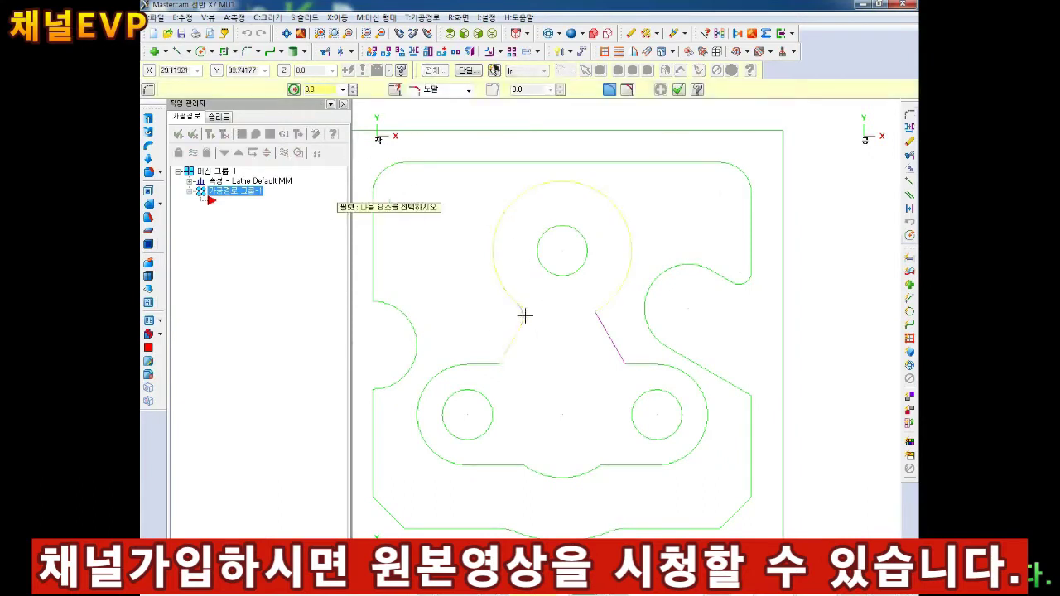
{"action": "left_click", "coordinate": [605, 304]}
{"action": "left_click", "coordinate": [677, 88]}
{"action": "scroll", "coordinate": [515, 363], "scroll_direction": "down", "scroll_amount": 1}
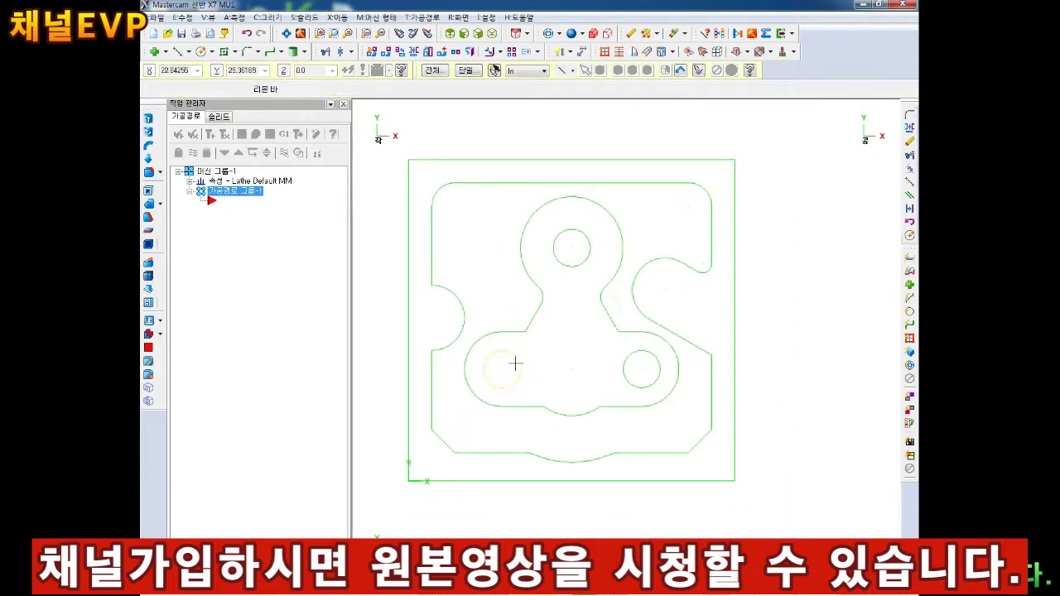
{"action": "scroll", "coordinate": [435, 279], "scroll_direction": "up", "scroll_amount": 1}
{"action": "scroll", "coordinate": [452, 308], "scroll_direction": "up", "scroll_amount": 1}
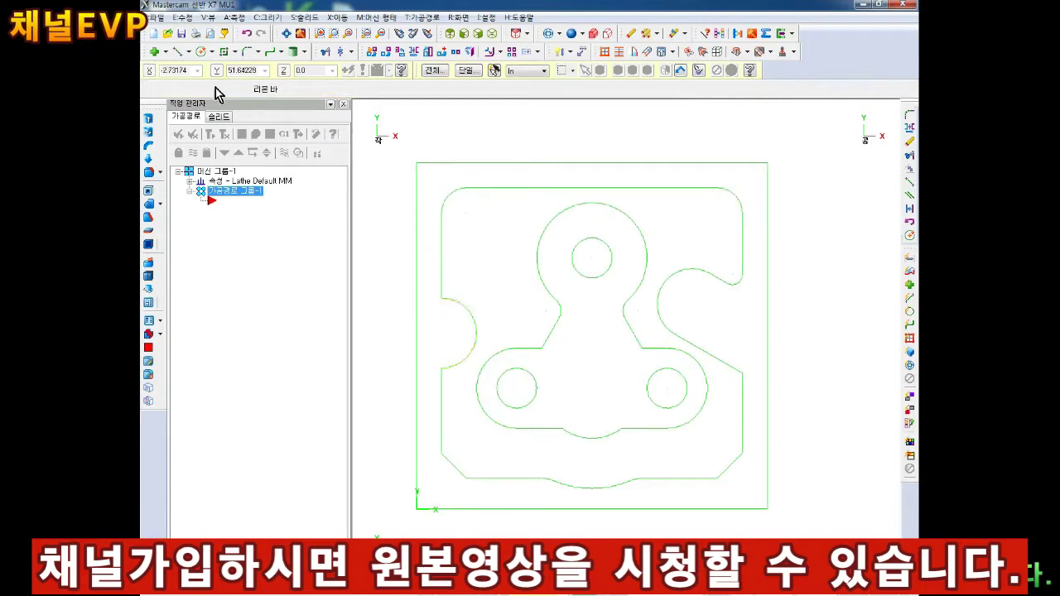
Save as T.MCX-7 in a new 2020-03-11 folder under 교육자료, then add the default Mill machine.
{"action": "left_click", "coordinate": [157, 17]}
{"action": "left_click", "coordinate": [224, 109]}
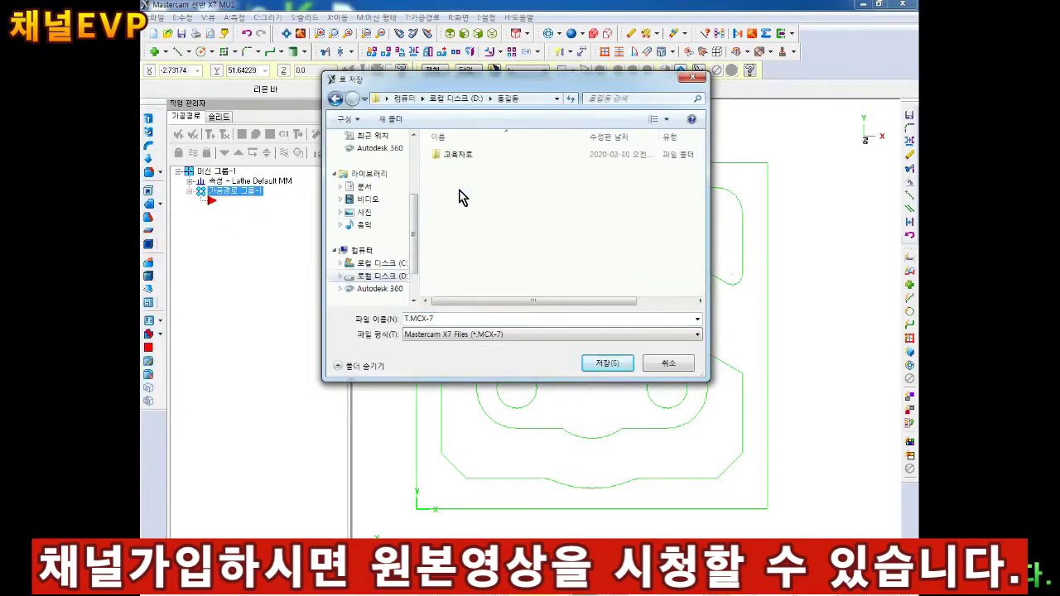
{"action": "double_click", "coordinate": [457, 154]}
{"action": "left_click", "coordinate": [456, 238]}
{"action": "left_click", "coordinate": [455, 237]}
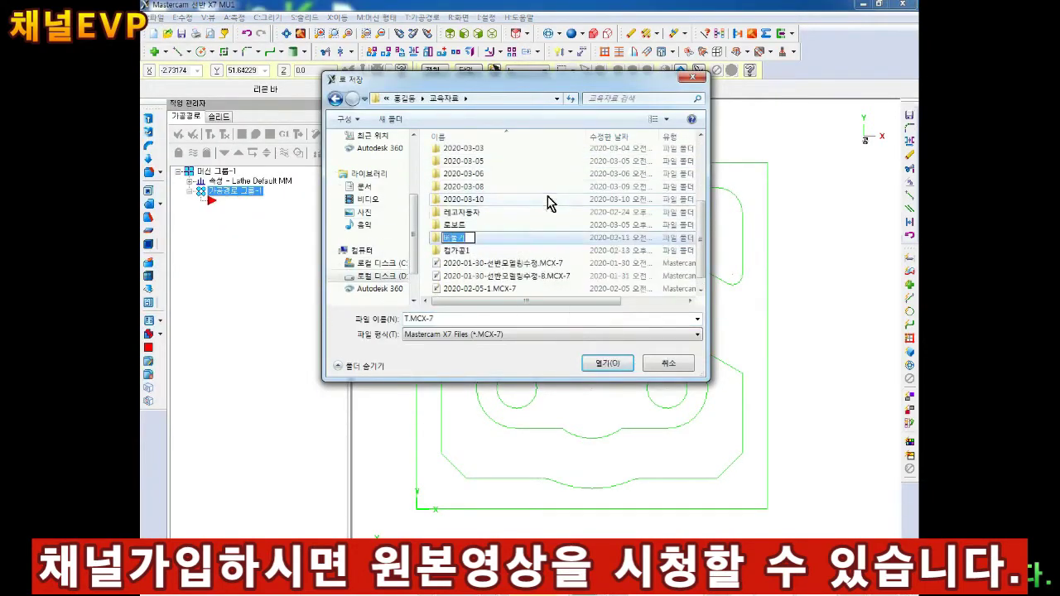
{"action": "type", "text": "ㄱ"}
{"action": "key", "text": "Return"}
{"action": "key", "text": "Return"}
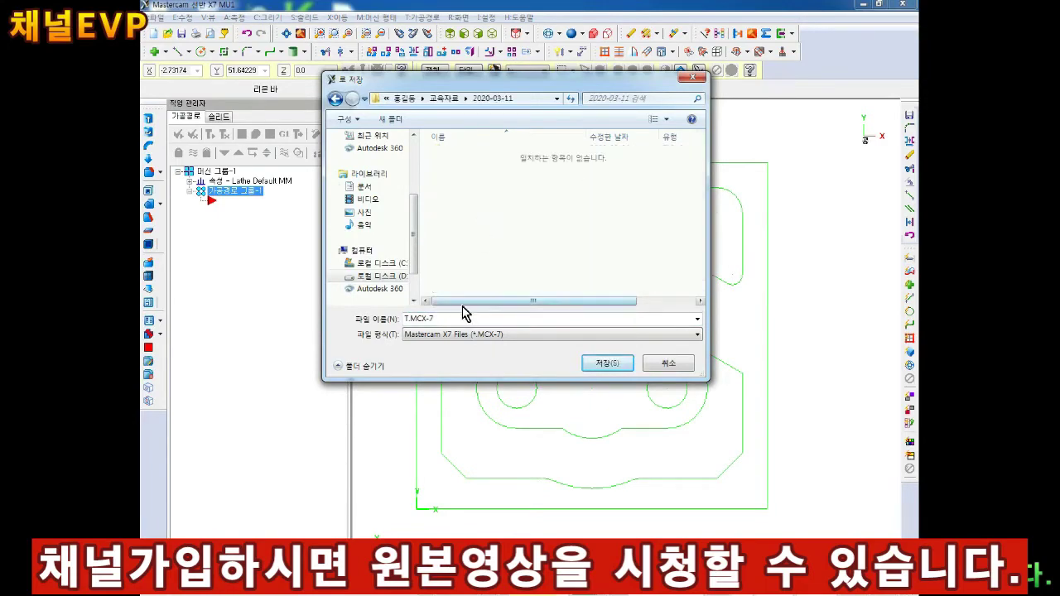
{"action": "left_click", "coordinate": [607, 362]}
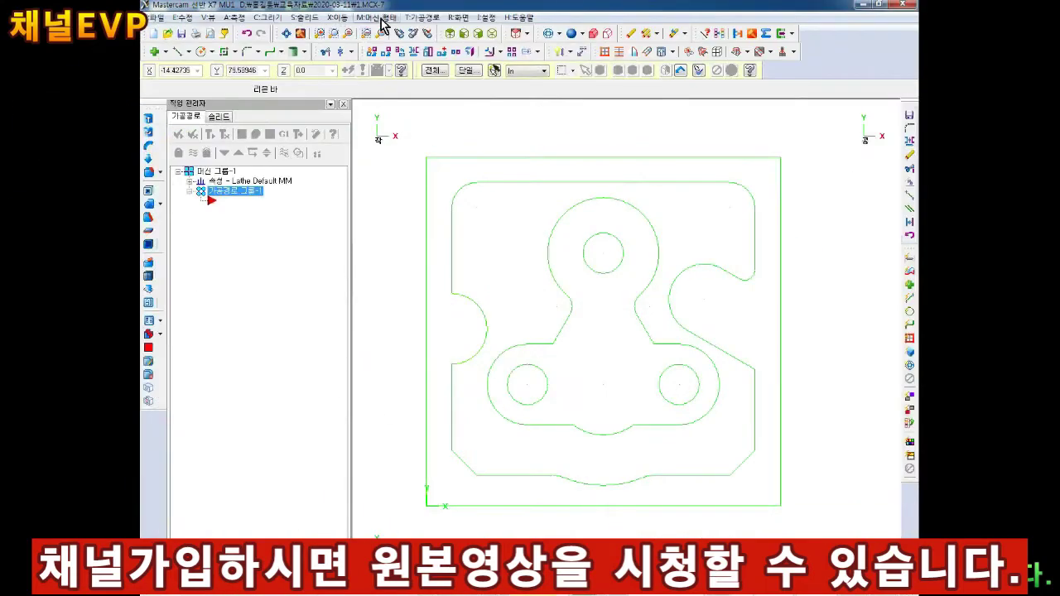
{"action": "left_click", "coordinate": [377, 18]}
{"action": "left_click", "coordinate": [473, 36]}
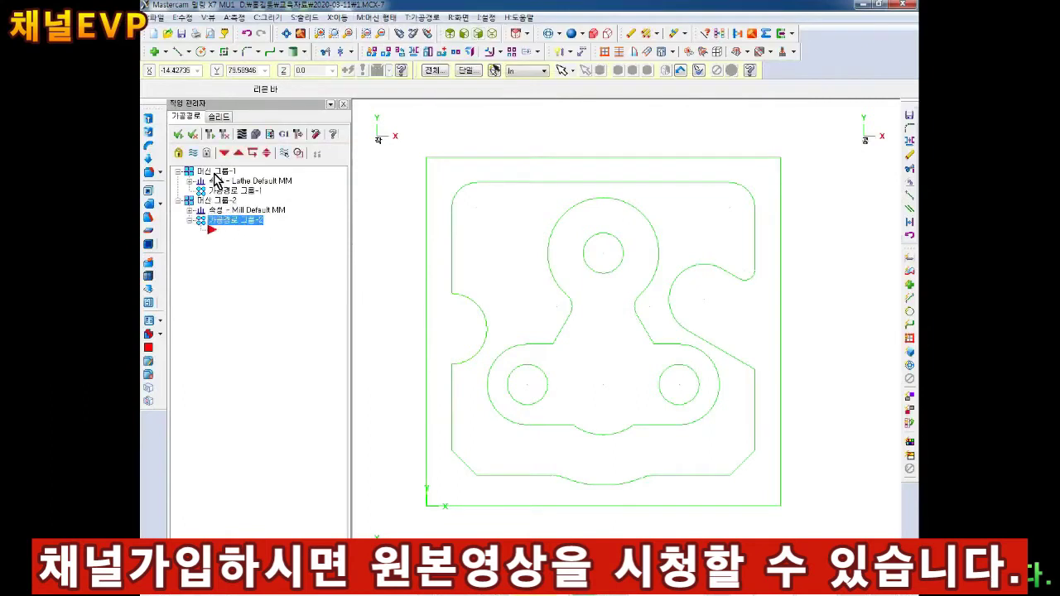
Delete the lathe machine group.
{"action": "left_click", "coordinate": [215, 173]}
{"action": "right_click", "coordinate": [220, 171]}
{"action": "mouse_move", "coordinate": [265, 249]}
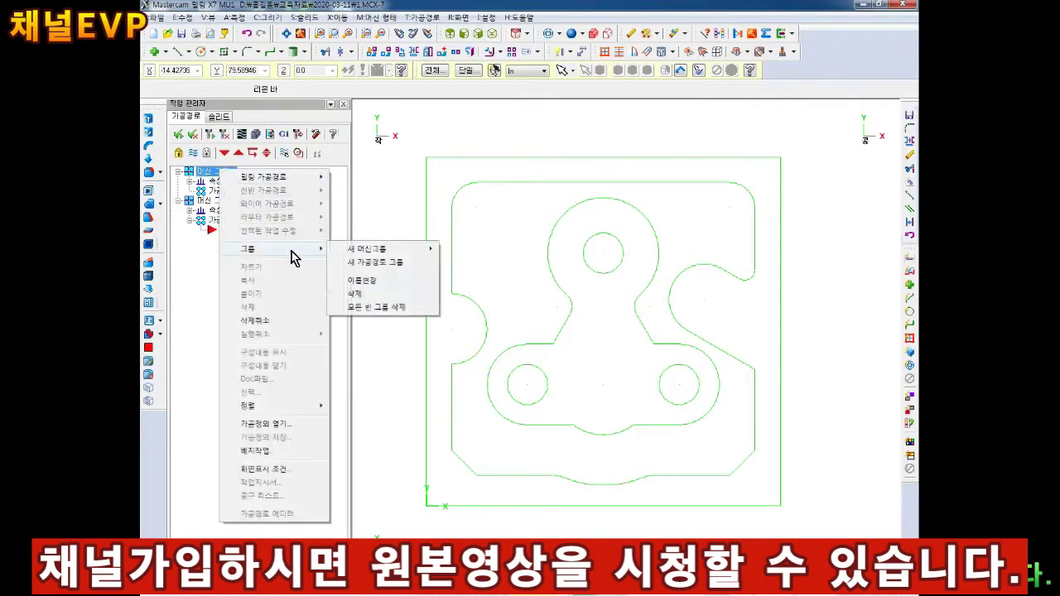
{"action": "left_click", "coordinate": [365, 298]}
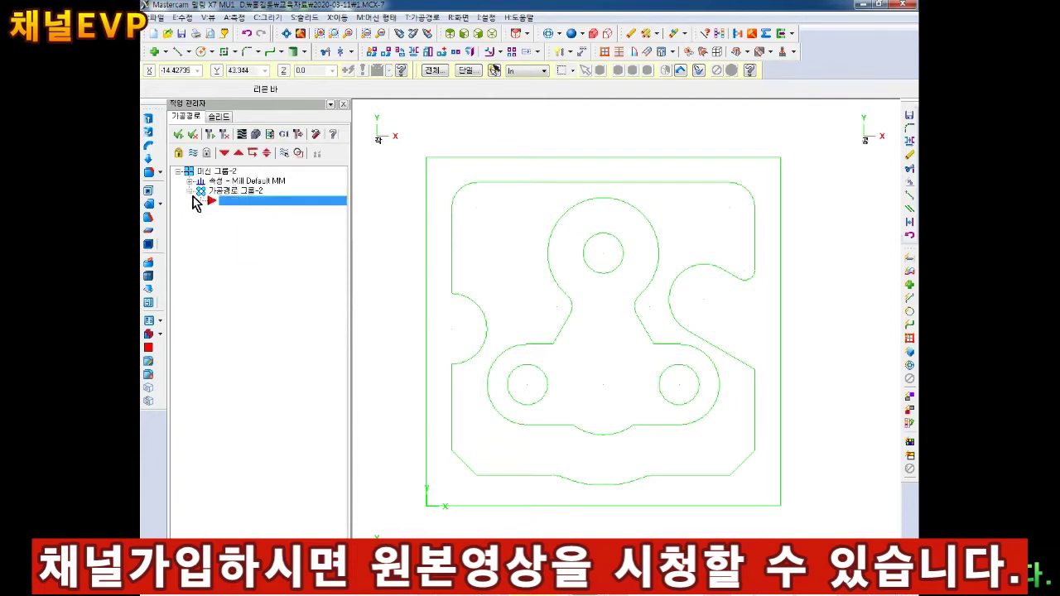
Set the mill group's stock to a 70 × 69 × 50 block with its origin at a corner.
{"action": "left_click", "coordinate": [190, 181]}
{"action": "left_click", "coordinate": [226, 209]}
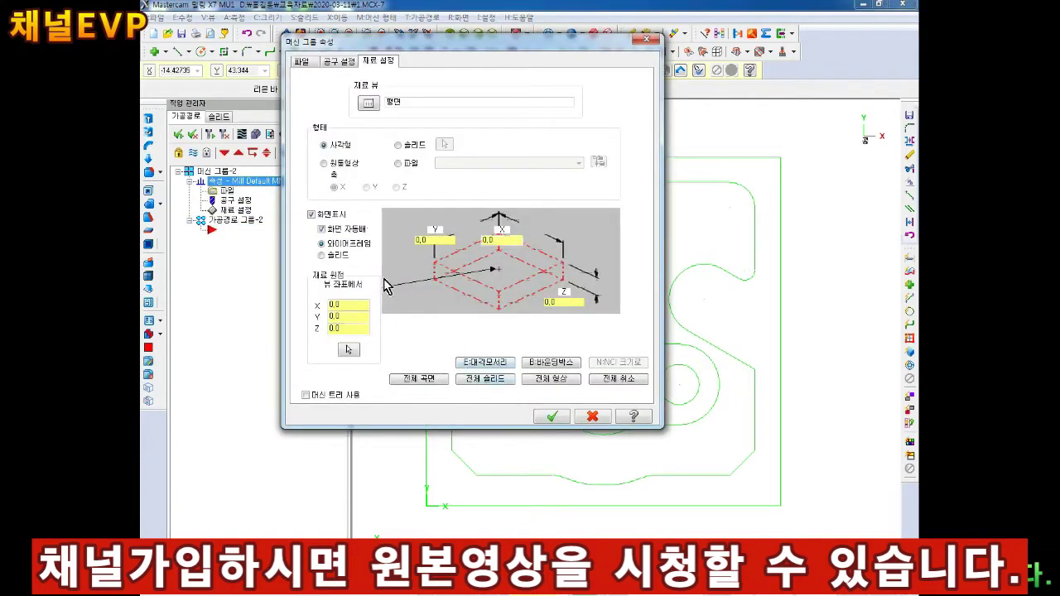
{"action": "key", "text": "Tab"}
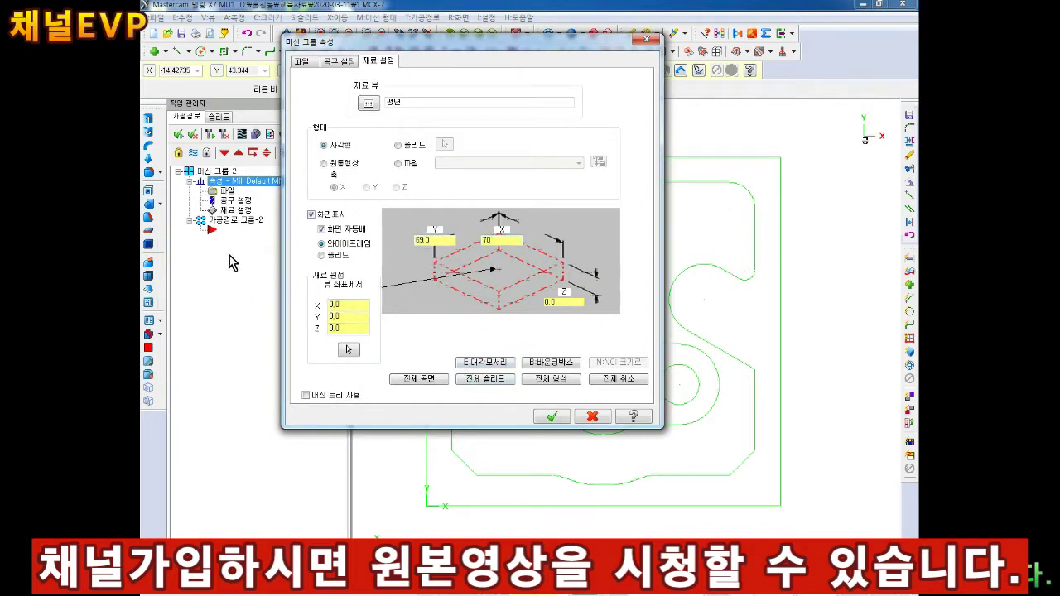
{"action": "key", "text": "Tab"}
{"action": "type", "text": "50"}
{"action": "key", "text": "Tab"}
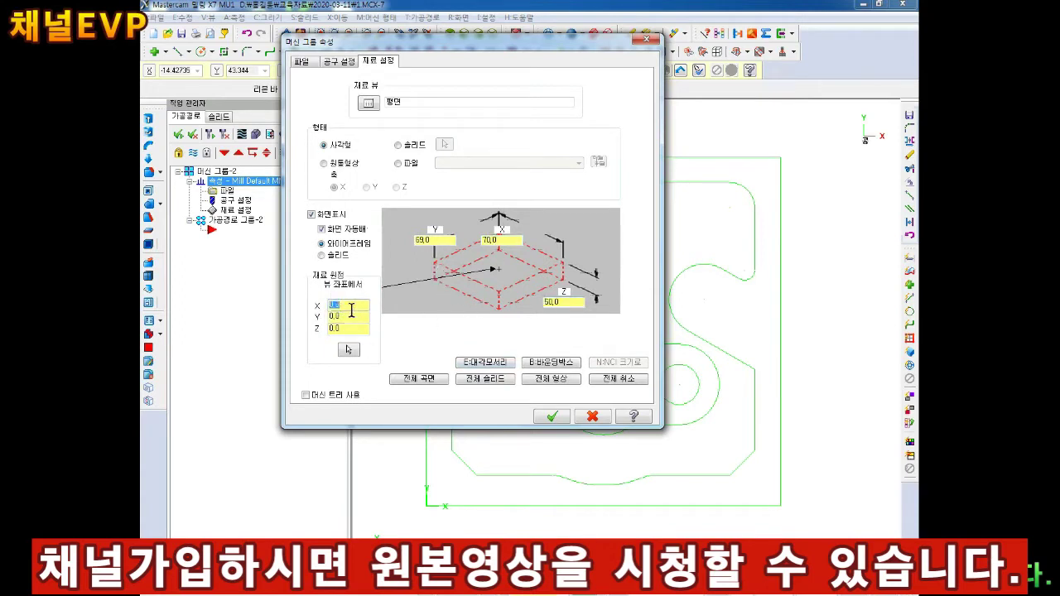
{"action": "left_click", "coordinate": [435, 267]}
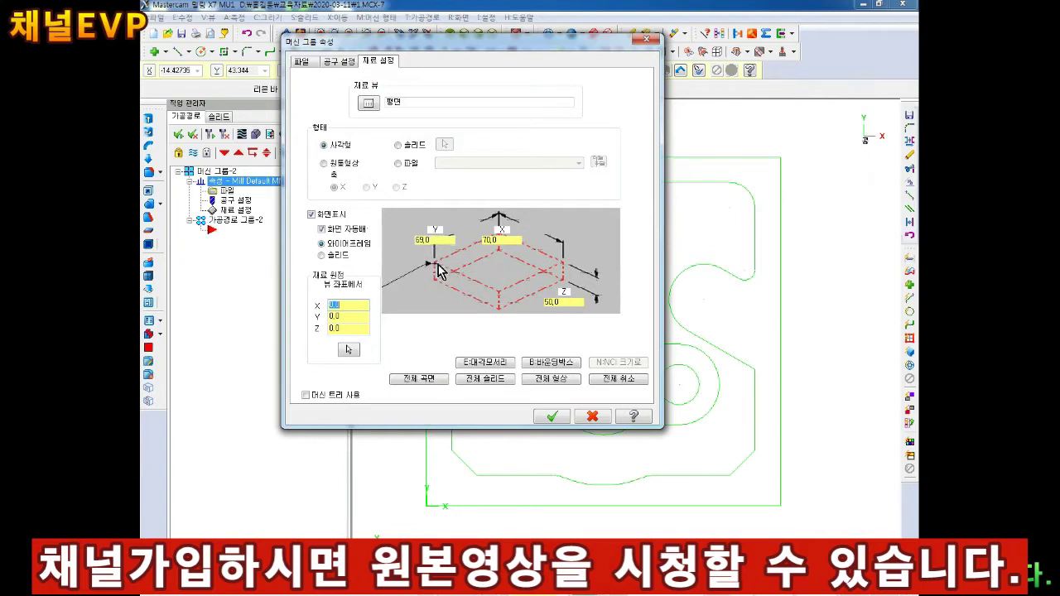
{"action": "left_click", "coordinate": [552, 417]}
{"action": "left_click", "coordinate": [491, 33]}
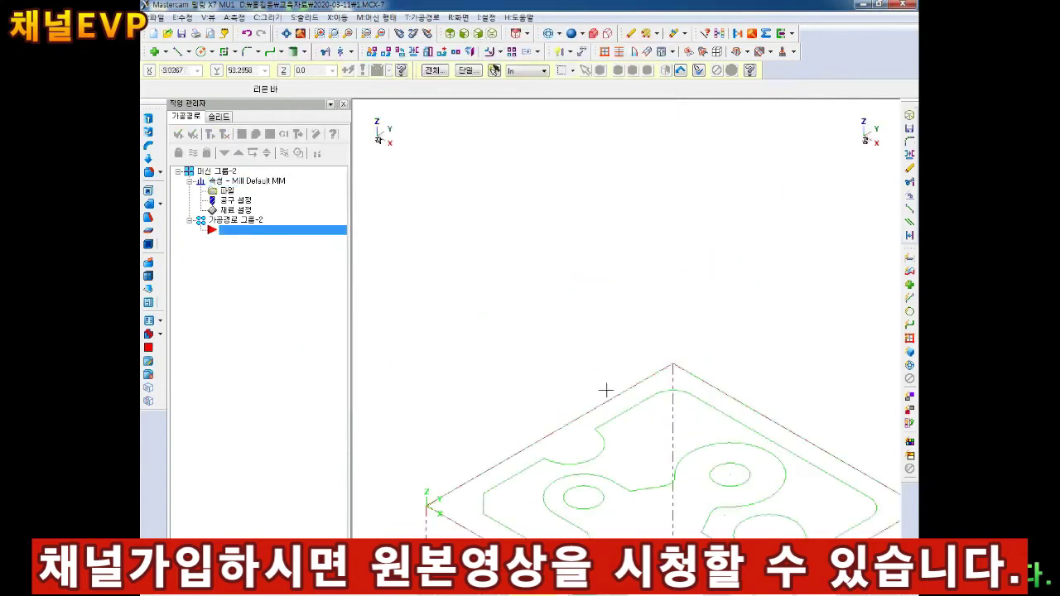
{"action": "left_click", "coordinate": [286, 33]}
{"action": "middle_click_drag", "start_coordinate": [485, 372], "coordinate": [483, 130]}
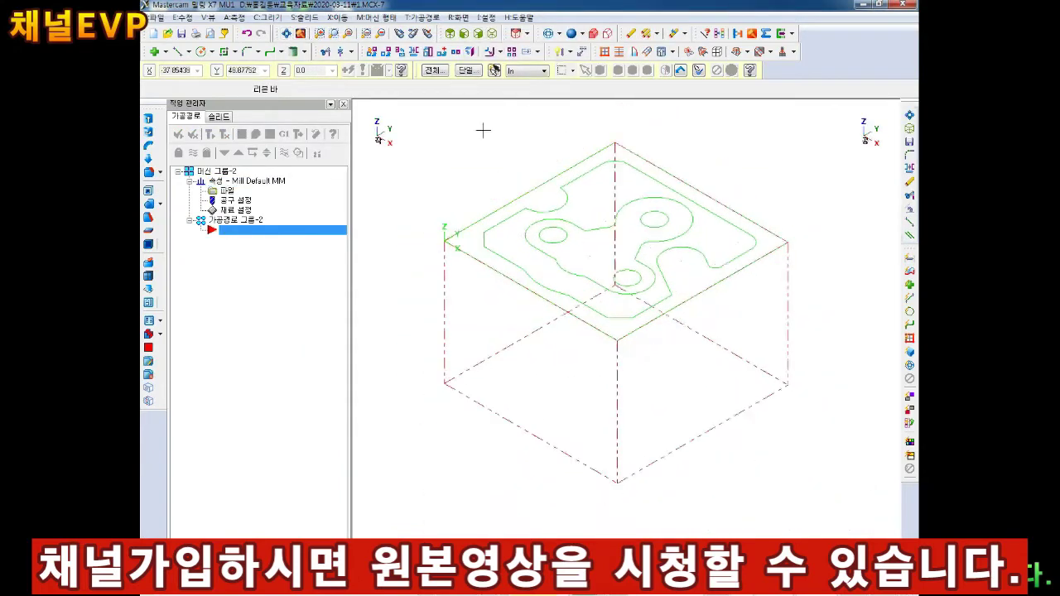
{"action": "left_click", "coordinate": [492, 33]}
Start a facing toolpath, accepting the default NC file name and chain.
{"action": "left_click", "coordinate": [458, 35]}
{"action": "right_click", "coordinate": [230, 220]}
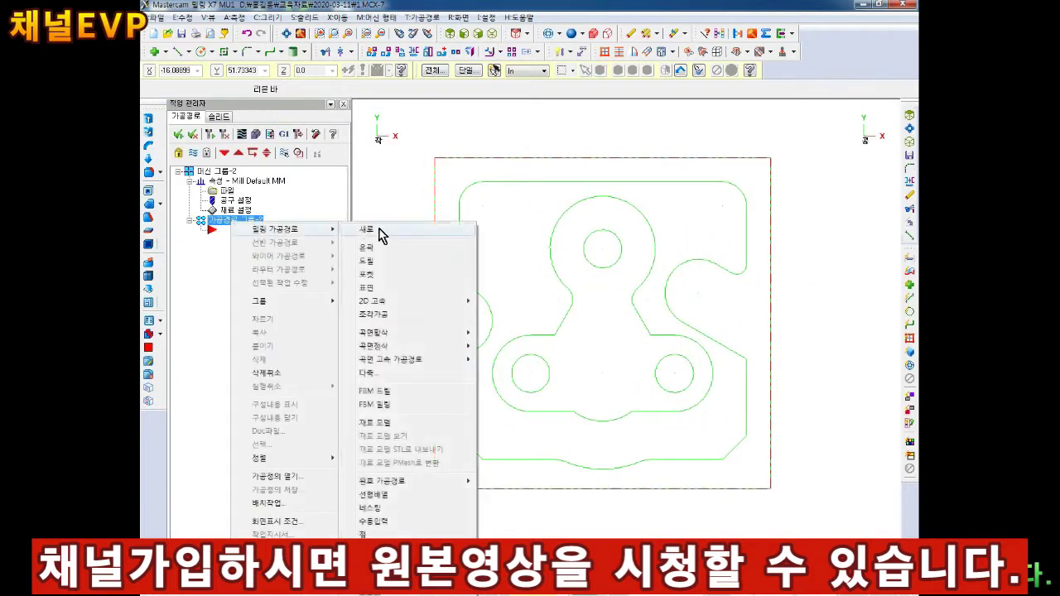
{"action": "left_click", "coordinate": [370, 294]}
{"action": "key", "text": "Return"}
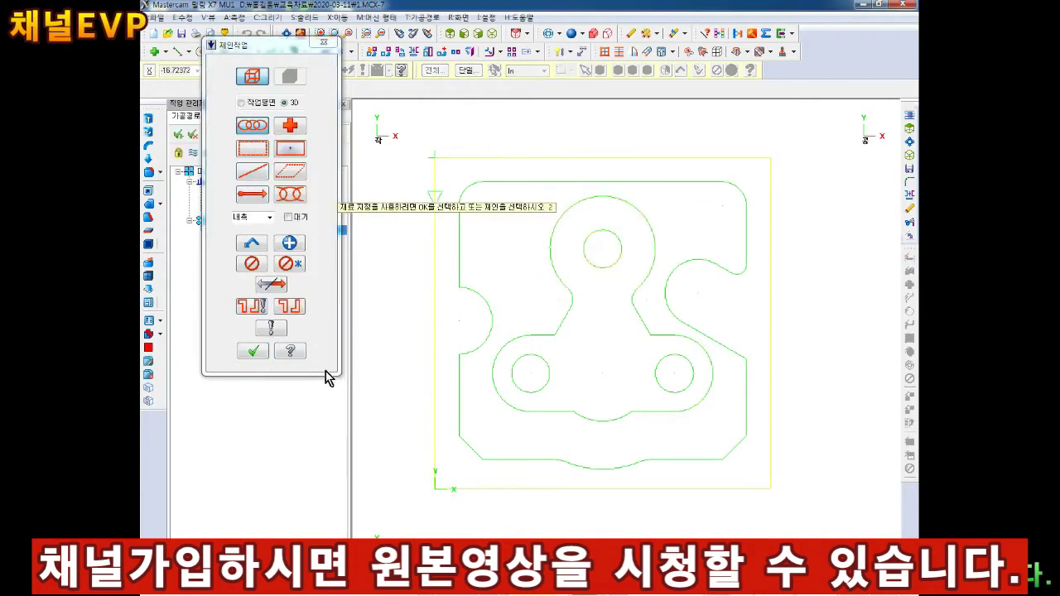
{"action": "left_click", "coordinate": [252, 350]}
Create a new 80 mm face mill for the facing toolpath.
{"action": "left_click", "coordinate": [240, 115]}
{"action": "right_click", "coordinate": [379, 141]}
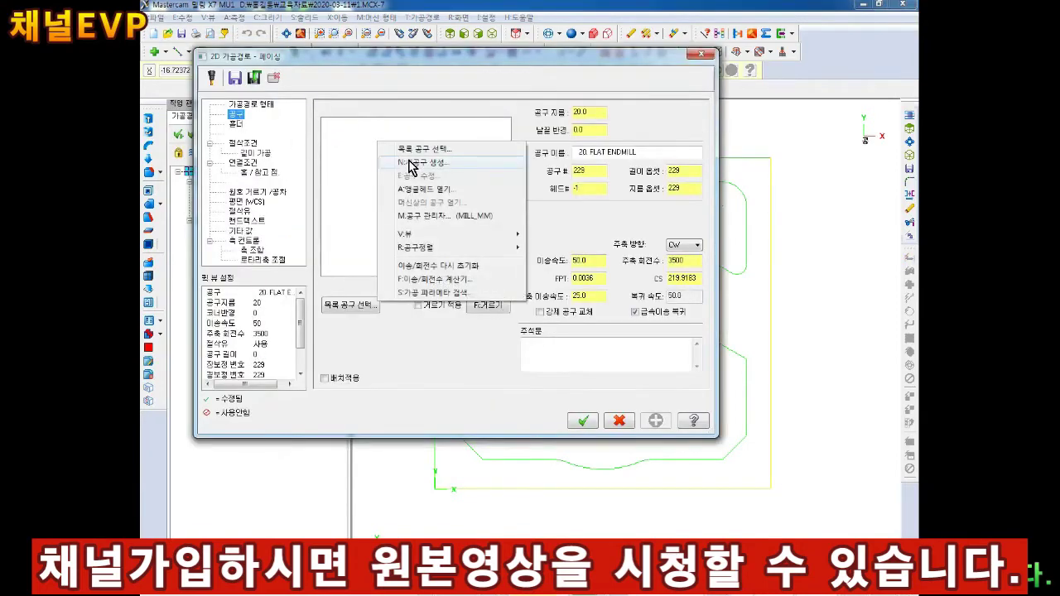
{"action": "left_click", "coordinate": [406, 160]}
{"action": "left_click", "coordinate": [444, 224]}
{"action": "left_click", "coordinate": [638, 459]}
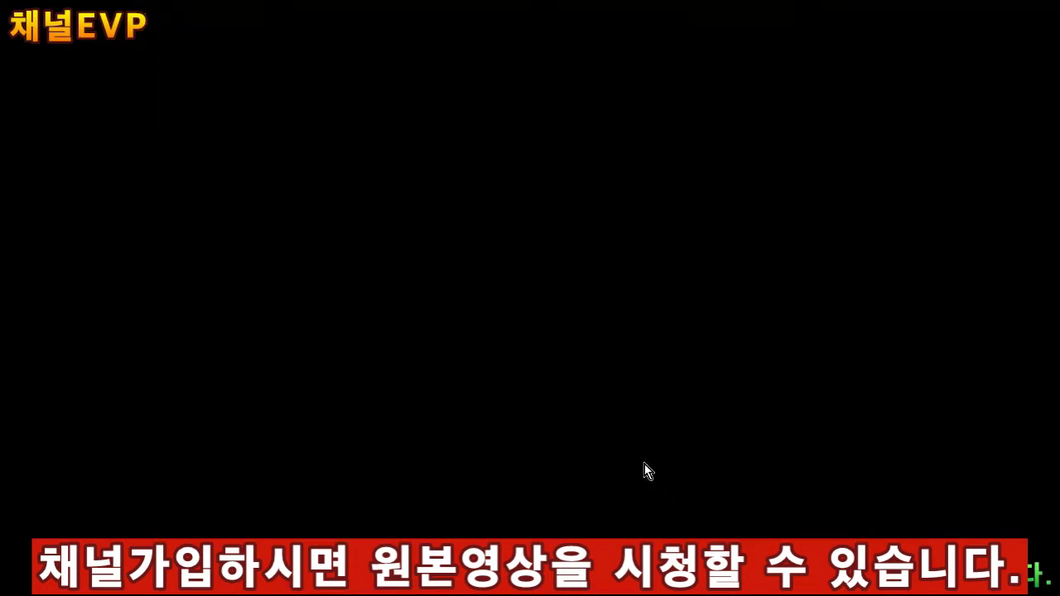
{"action": "type", "text": "80"}
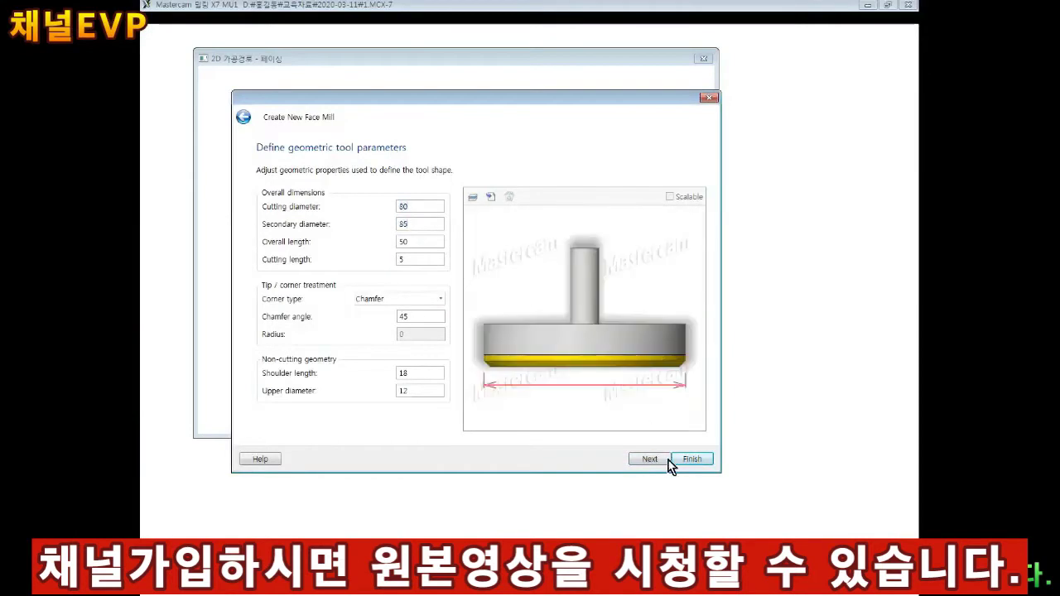
{"action": "left_click", "coordinate": [692, 458]}
Set tool number 7, feed 100, spindle speed 900 and plunge feed 10.
{"action": "double_click", "coordinate": [596, 171]}
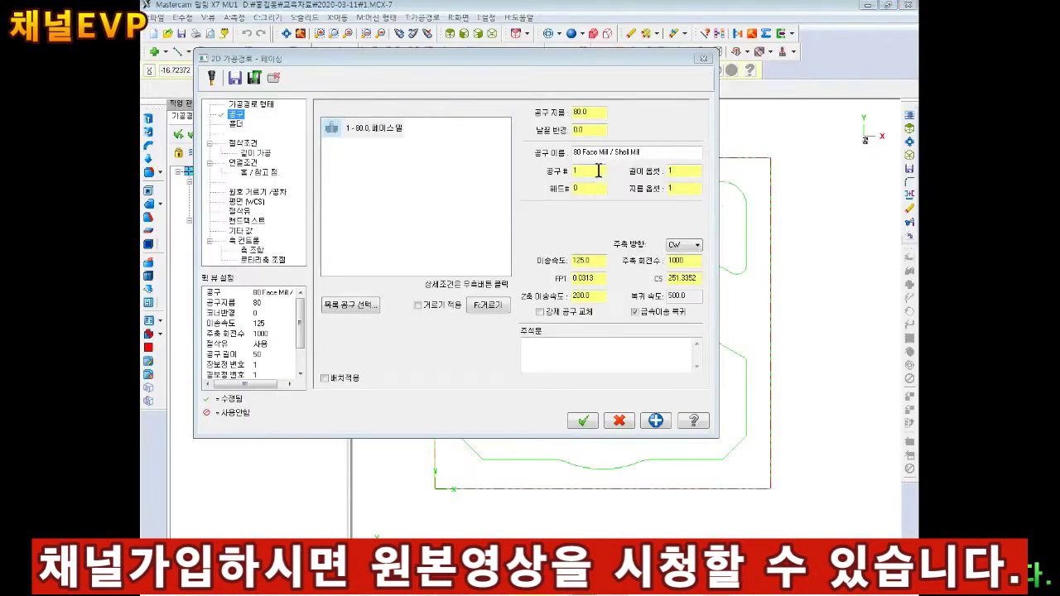
{"action": "type", "text": "7"}
{"action": "key", "text": "Tab"}
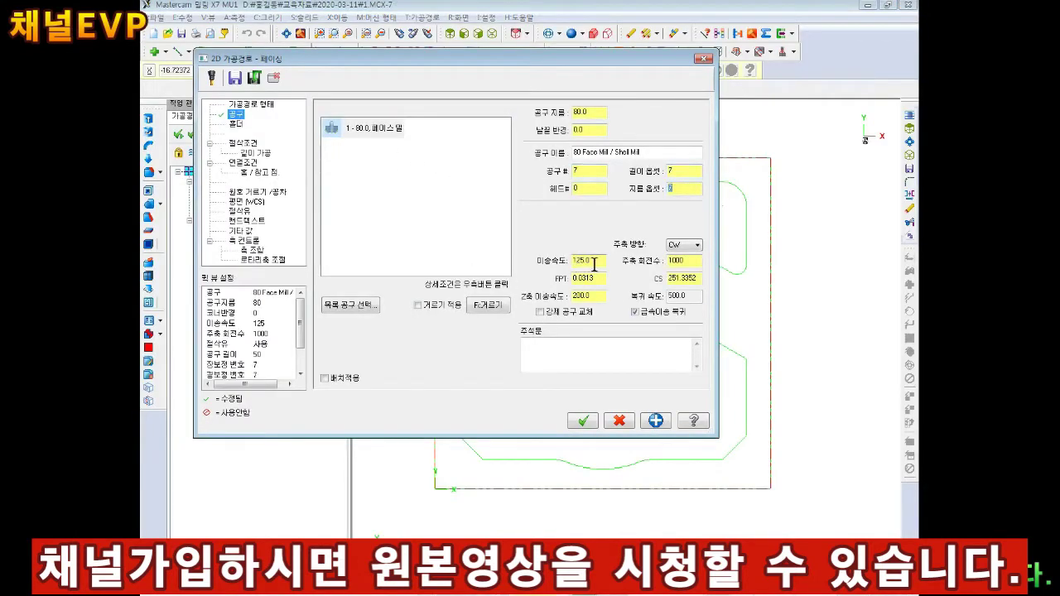
{"action": "double_click", "coordinate": [594, 265]}
{"action": "type", "text": "100"}
{"action": "double_click", "coordinate": [685, 260]}
{"action": "type", "text": "900"}
{"action": "double_click", "coordinate": [600, 296]}
{"action": "type", "text": "10"}
Set the facing style to one pass and turn off depth cuts.
{"action": "left_click", "coordinate": [249, 145]}
{"action": "left_click", "coordinate": [426, 126]}
{"action": "left_click", "coordinate": [423, 155]}
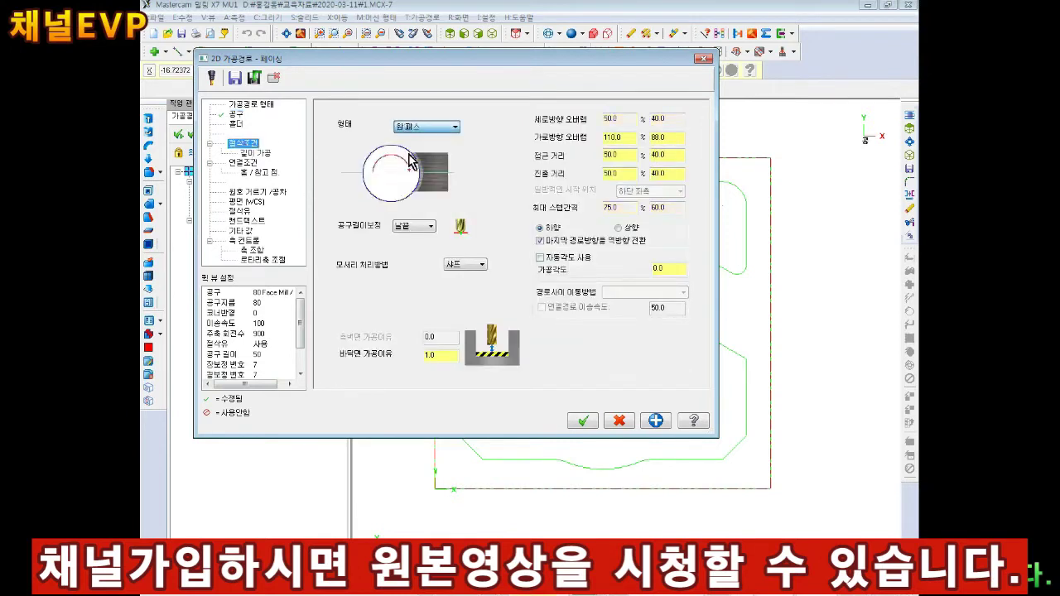
{"action": "double_click", "coordinate": [621, 137]}
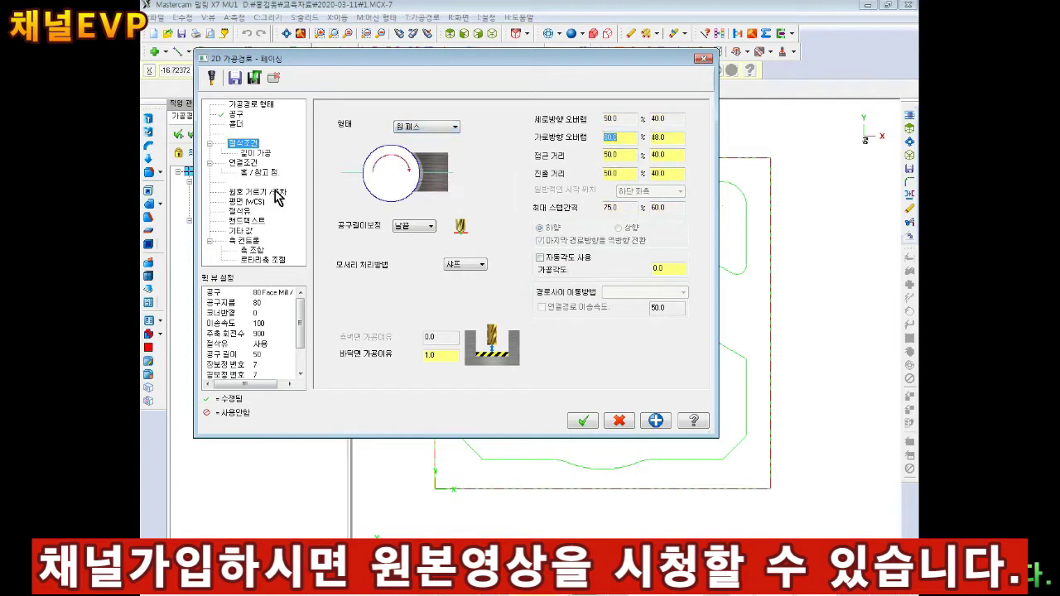
{"action": "left_click", "coordinate": [255, 153]}
{"action": "left_click", "coordinate": [371, 145]}
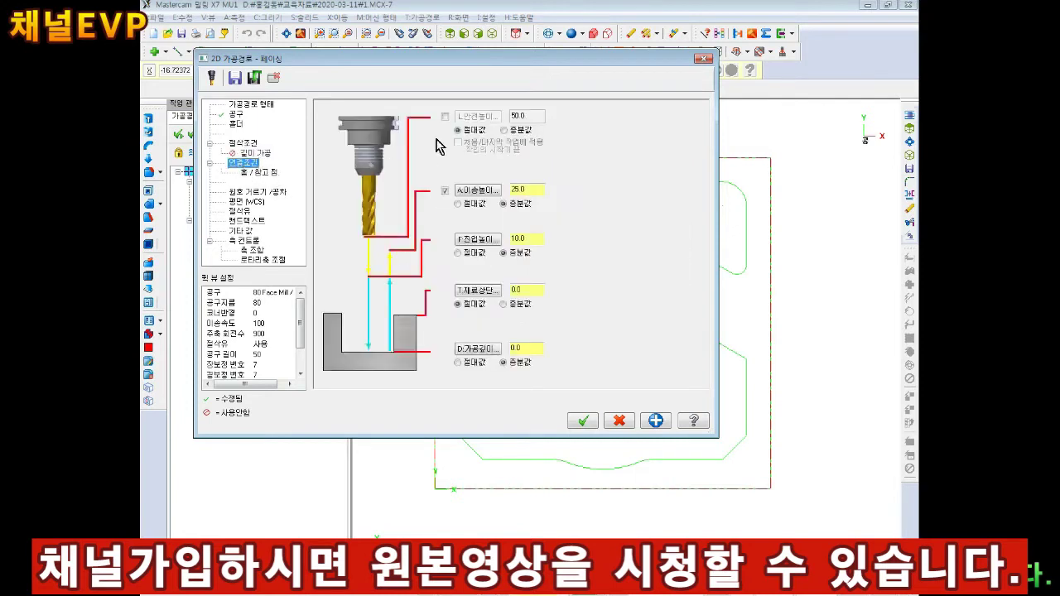
Turn on flood coolant and accept the facing toolpath.
{"action": "left_click", "coordinate": [240, 210]}
{"action": "left_click", "coordinate": [539, 177]}
{"action": "left_click", "coordinate": [521, 199]}
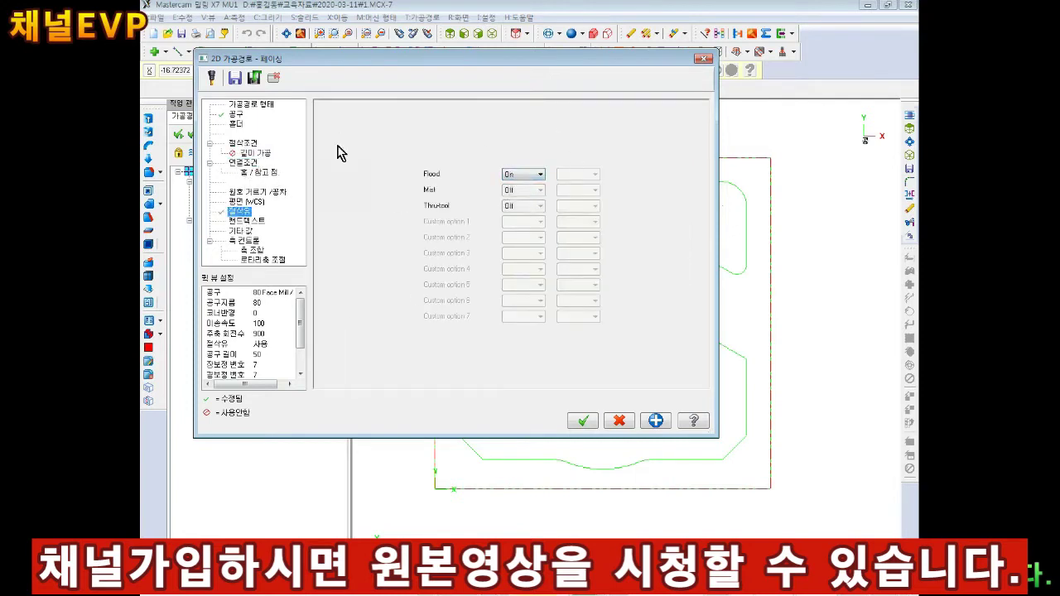
{"action": "left_click", "coordinate": [244, 164]}
{"action": "left_click", "coordinate": [232, 148]}
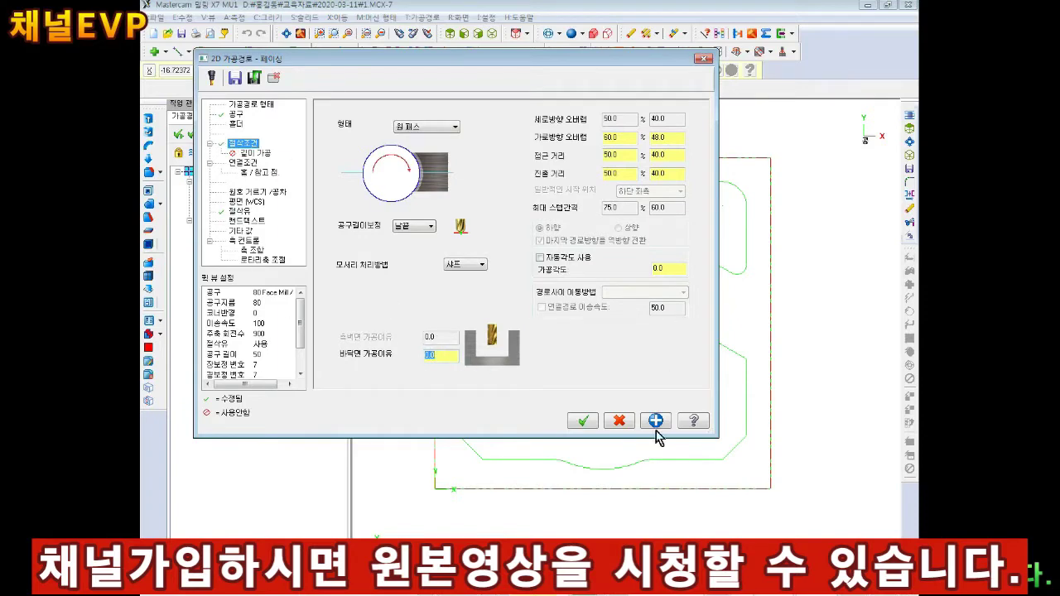
{"action": "left_click", "coordinate": [584, 421]}
{"action": "left_click", "coordinate": [488, 33]}
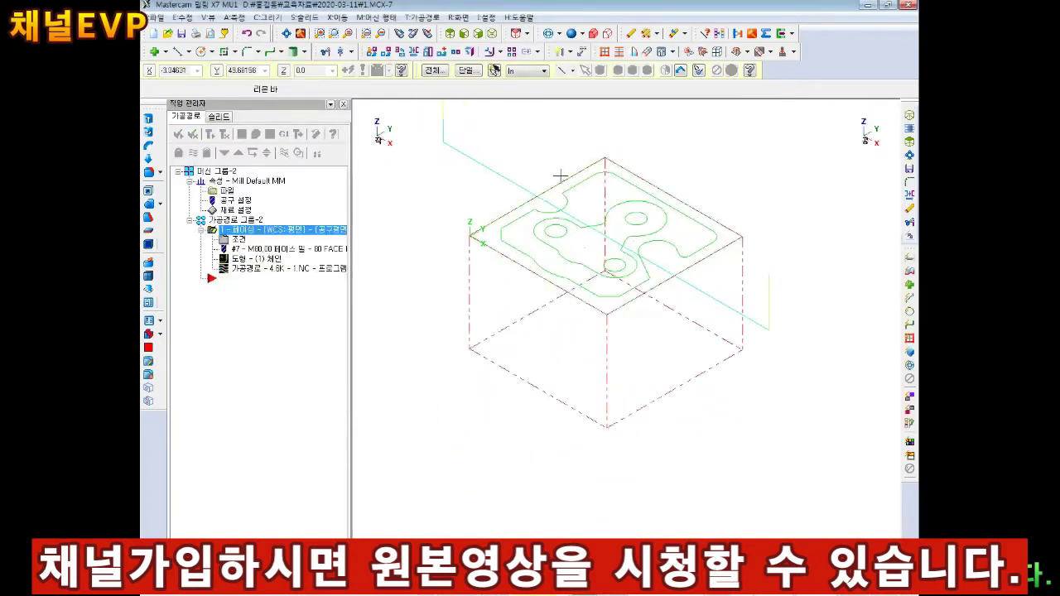
Fit the part in top view and back-plot the facing toolpath.
{"action": "key", "text": "alt+1"}
{"action": "scroll", "coordinate": [674, 293], "scroll_direction": "up", "scroll_amount": 2}
{"action": "scroll", "coordinate": [613, 304], "scroll_direction": "down", "scroll_amount": 2}
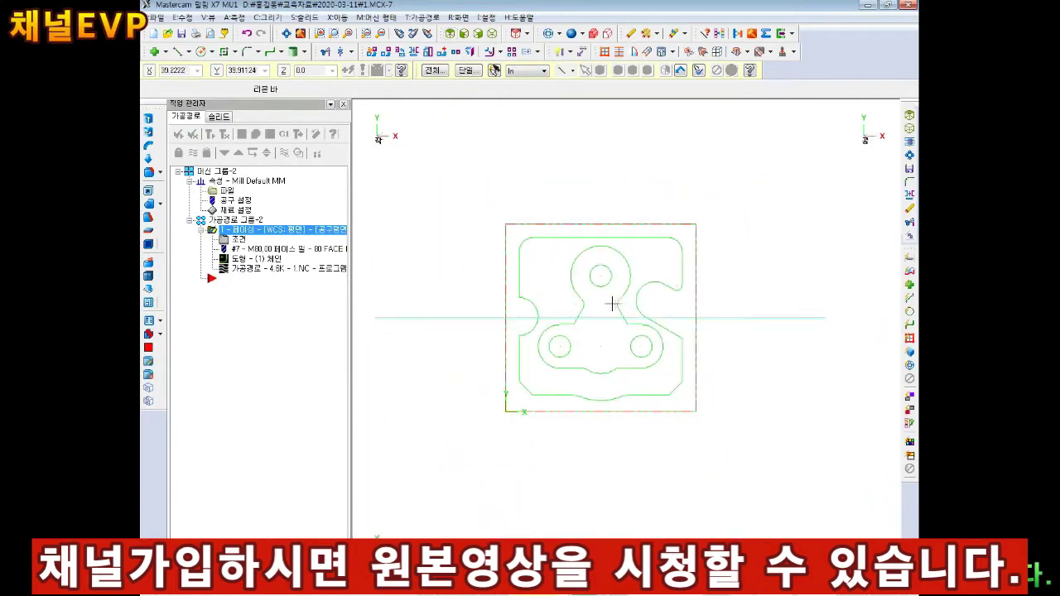
{"action": "scroll", "coordinate": [575, 289], "scroll_direction": "up", "scroll_amount": 1}
{"action": "scroll", "coordinate": [416, 208], "scroll_direction": "down", "scroll_amount": 1}
{"action": "key", "text": "alt+F1"}
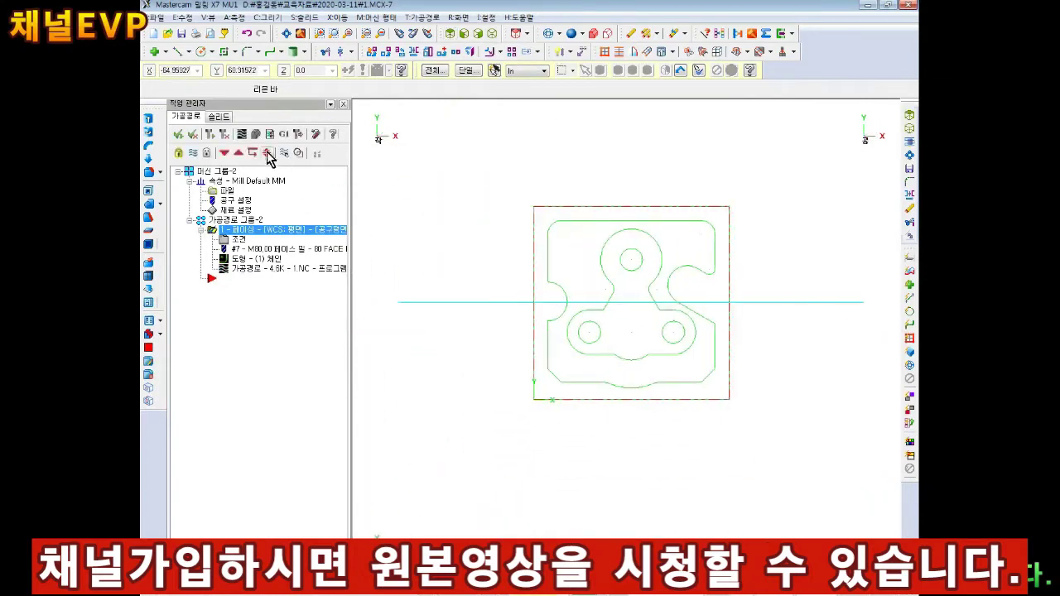
{"action": "left_click", "coordinate": [267, 153]}
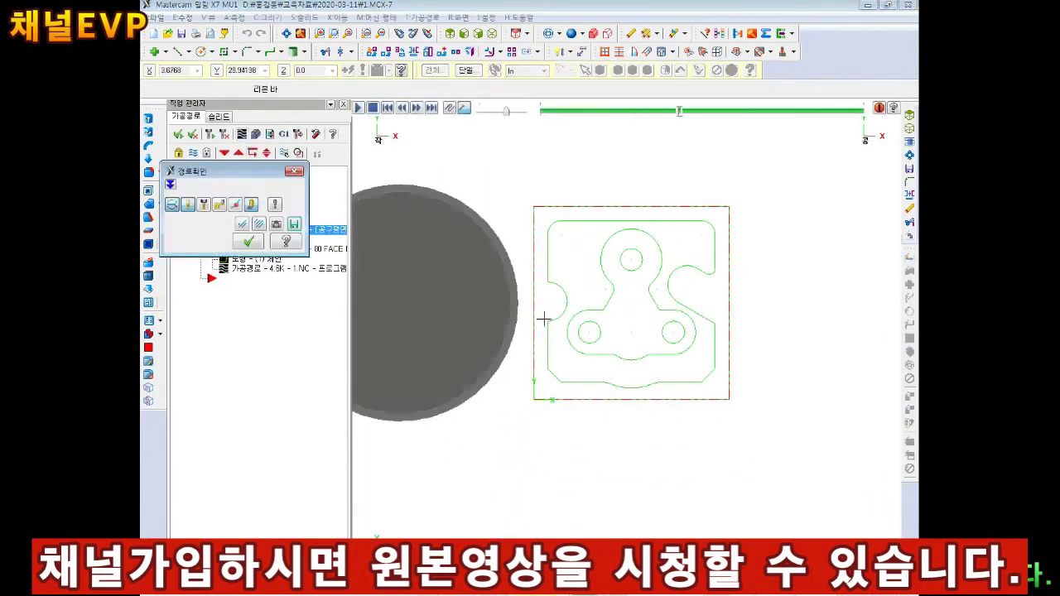
Close the backplot and bring up the group's milling toolpath types.
{"action": "key", "text": "Escape"}
{"action": "scroll", "coordinate": [599, 351], "scroll_direction": "up", "scroll_amount": 1}
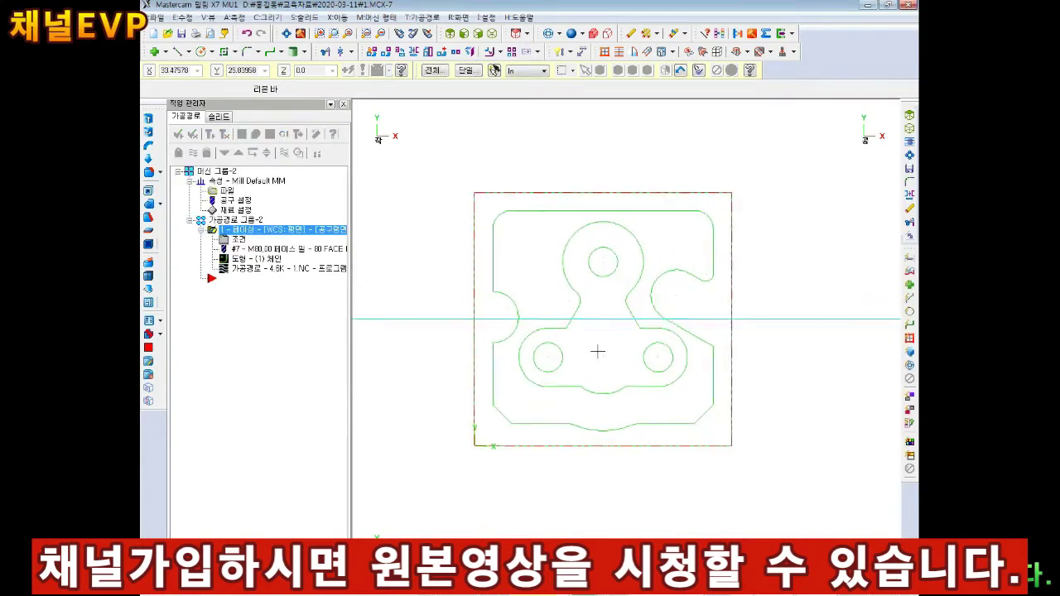
{"action": "right_click", "coordinate": [240, 221]}
{"action": "mouse_move", "coordinate": [285, 228]}
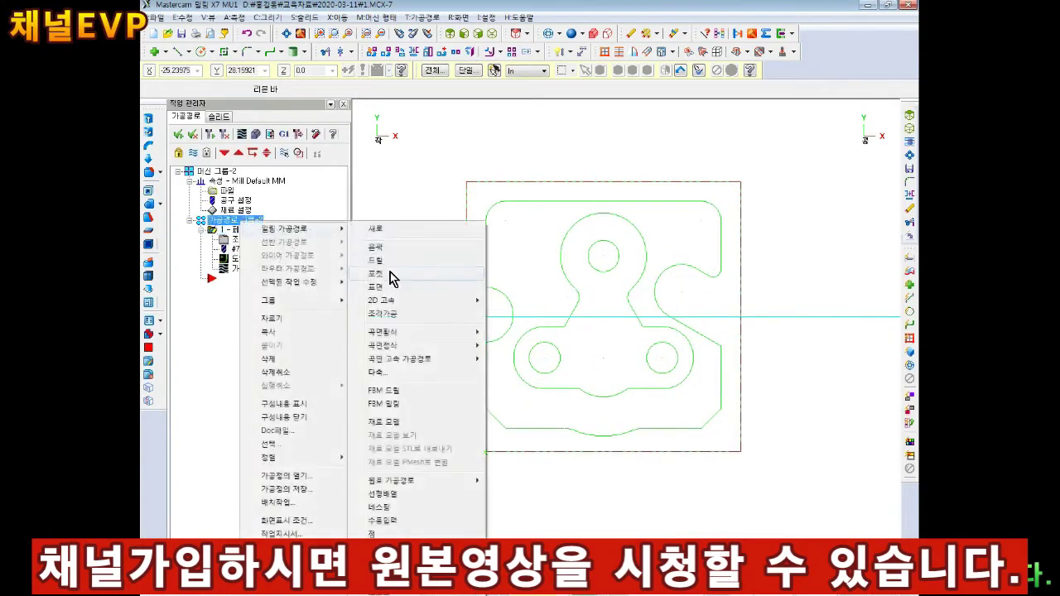
Start a drill toolpath on the three small circles picked by matching arc size.
{"action": "left_click", "coordinate": [383, 267]}
{"action": "left_click", "coordinate": [291, 141]}
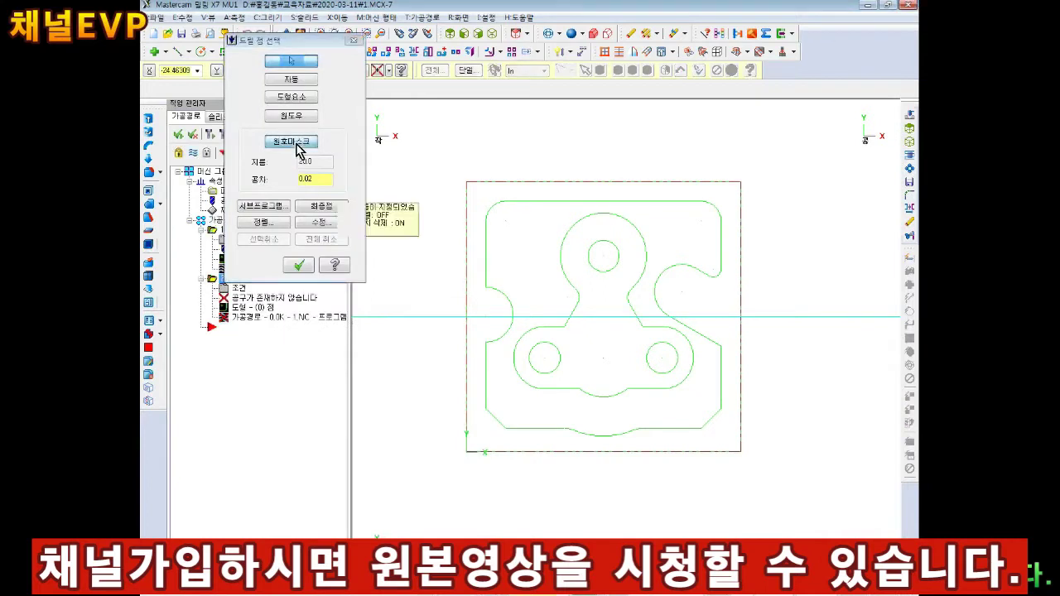
{"action": "left_click", "coordinate": [614, 251]}
{"action": "left_click_drag", "start_coordinate": [799, 157], "coordinate": [407, 502]}
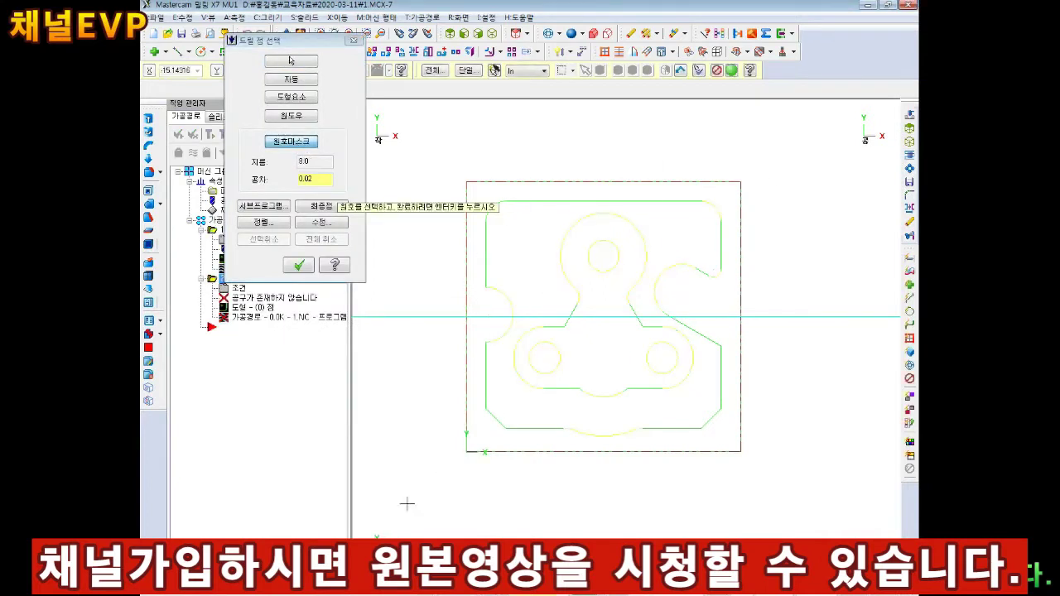
{"action": "key", "text": "Return"}
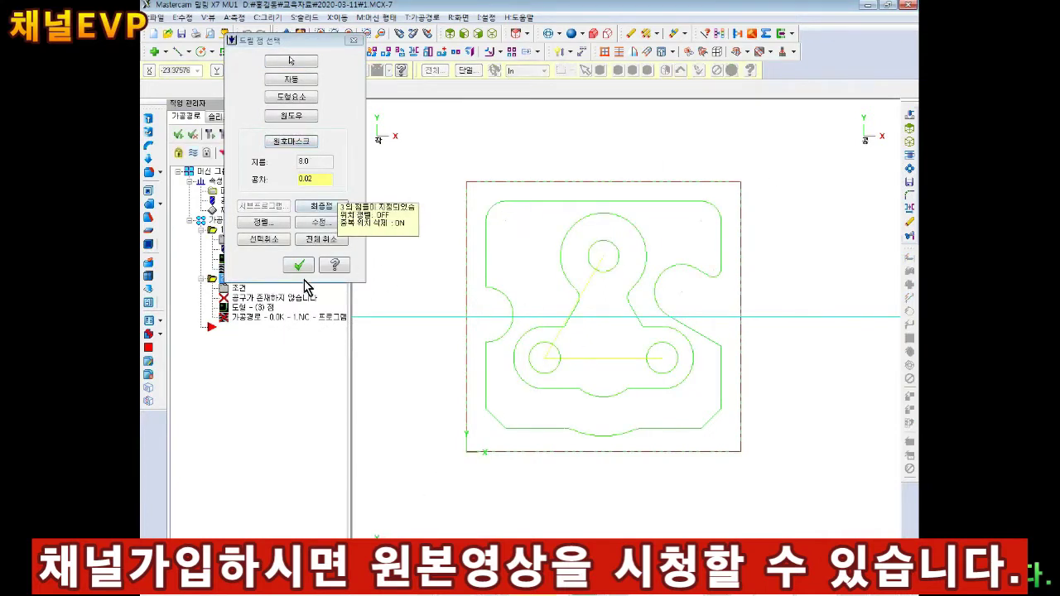
{"action": "left_click", "coordinate": [299, 265]}
Create a new 6 mm center drill for the toolpath.
{"action": "left_click", "coordinate": [239, 112]}
{"action": "right_click", "coordinate": [314, 184]}
{"action": "left_click", "coordinate": [352, 201]}
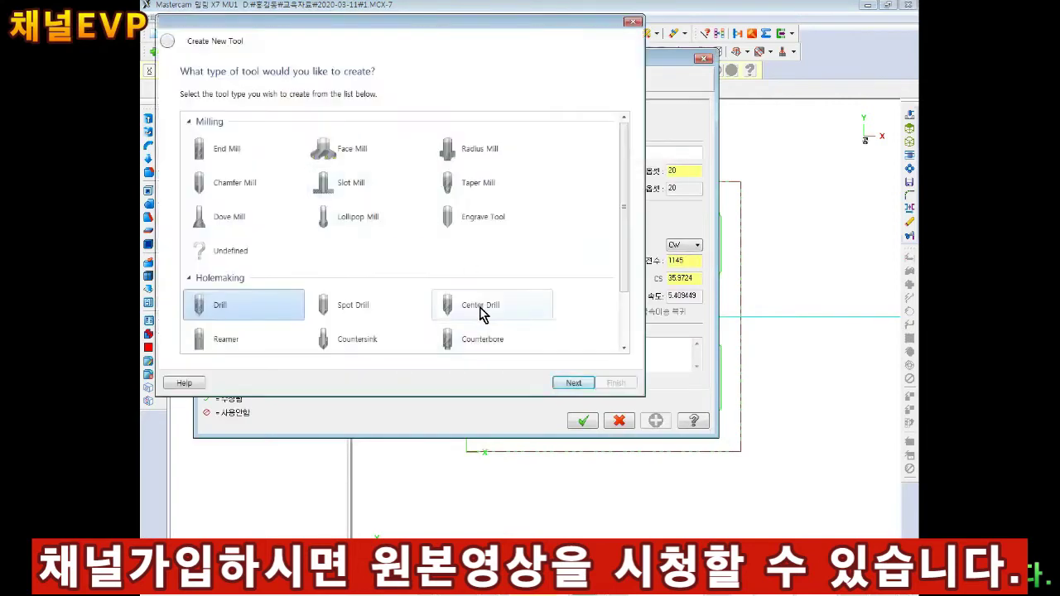
{"action": "left_click", "coordinate": [480, 307]}
{"action": "left_click", "coordinate": [574, 382]}
{"action": "left_click", "coordinate": [620, 386]}
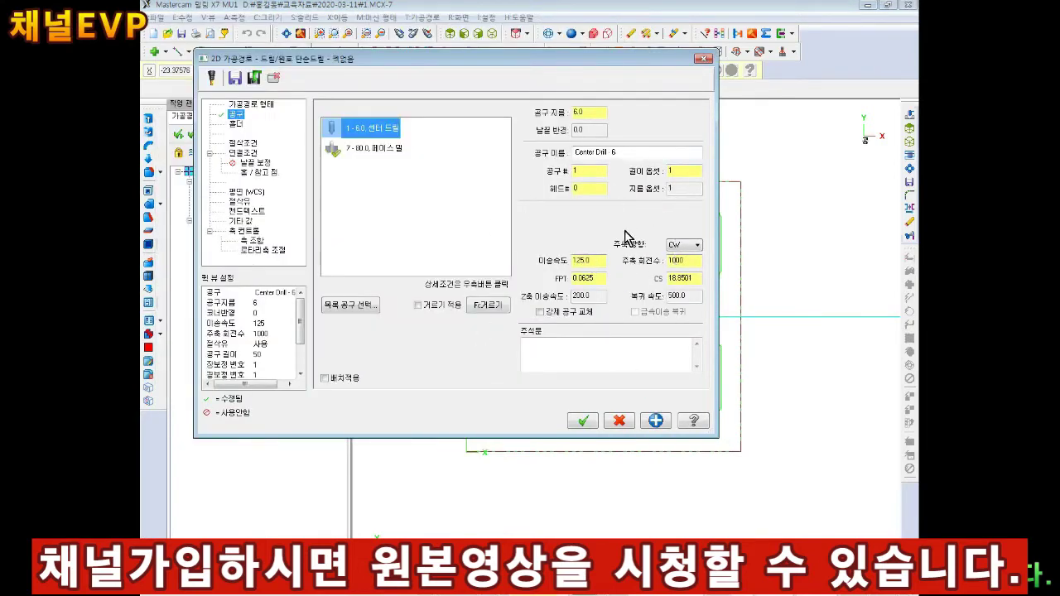
Edit the retract height and machining depth in the linking parameters.
{"action": "left_click", "coordinate": [243, 144]}
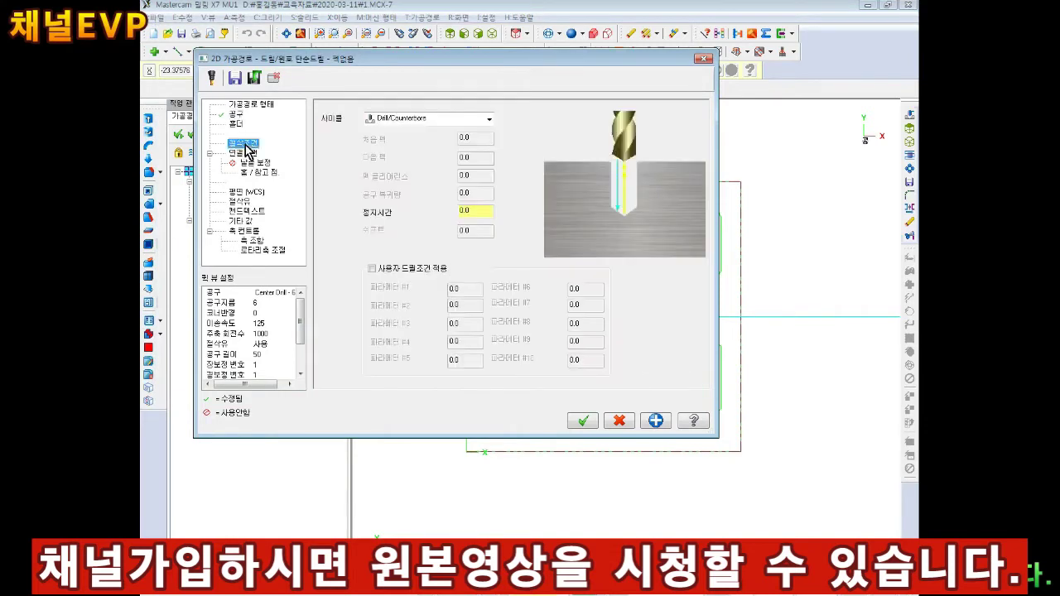
{"action": "left_click", "coordinate": [243, 153]}
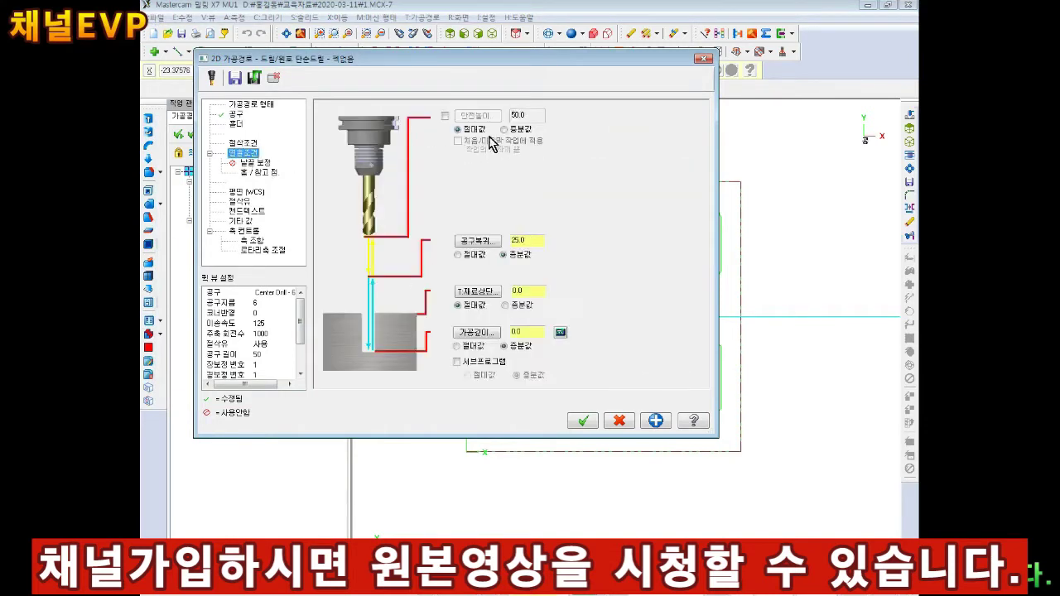
{"action": "double_click", "coordinate": [520, 240]}
{"action": "double_click", "coordinate": [521, 331]}
Turn on flood coolant and accept the center-drill toolpath.
{"action": "left_click", "coordinate": [243, 202]}
{"action": "left_click", "coordinate": [509, 176]}
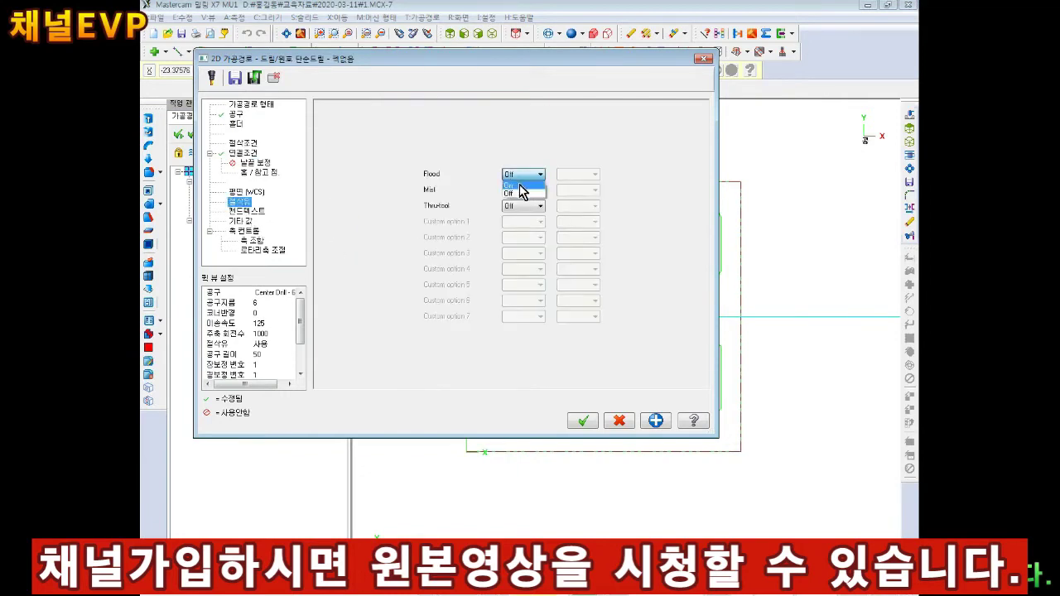
{"action": "left_click", "coordinate": [513, 189]}
{"action": "left_click", "coordinate": [242, 144]}
{"action": "left_click", "coordinate": [577, 422]}
{"action": "left_click", "coordinate": [492, 33]}
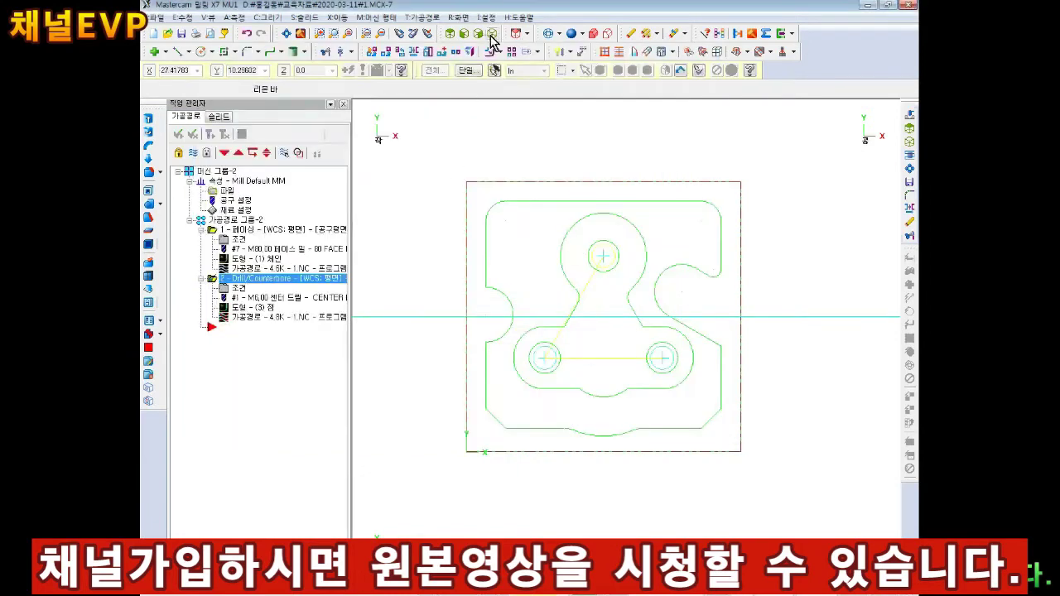
{"action": "scroll", "coordinate": [606, 282], "scroll_direction": "up", "scroll_amount": 2}
{"action": "scroll", "coordinate": [606, 283], "scroll_direction": "down", "scroll_amount": 1}
{"action": "scroll", "coordinate": [645, 248], "scroll_direction": "down", "scroll_amount": 1}
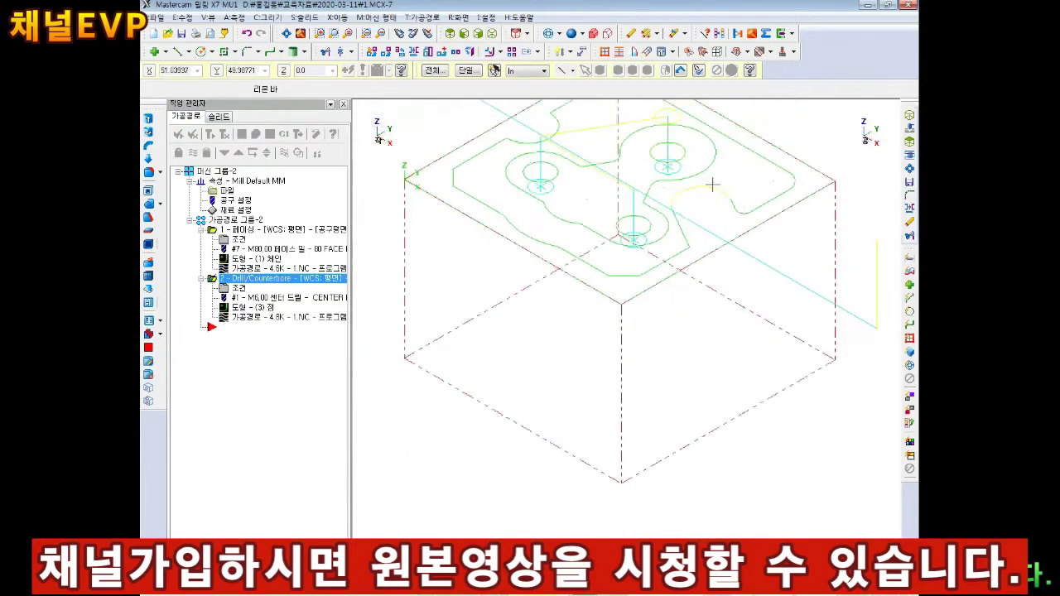
{"action": "scroll", "coordinate": [621, 290], "scroll_direction": "down", "scroll_amount": 1}
{"action": "scroll", "coordinate": [603, 336], "scroll_direction": "down", "scroll_amount": 1}
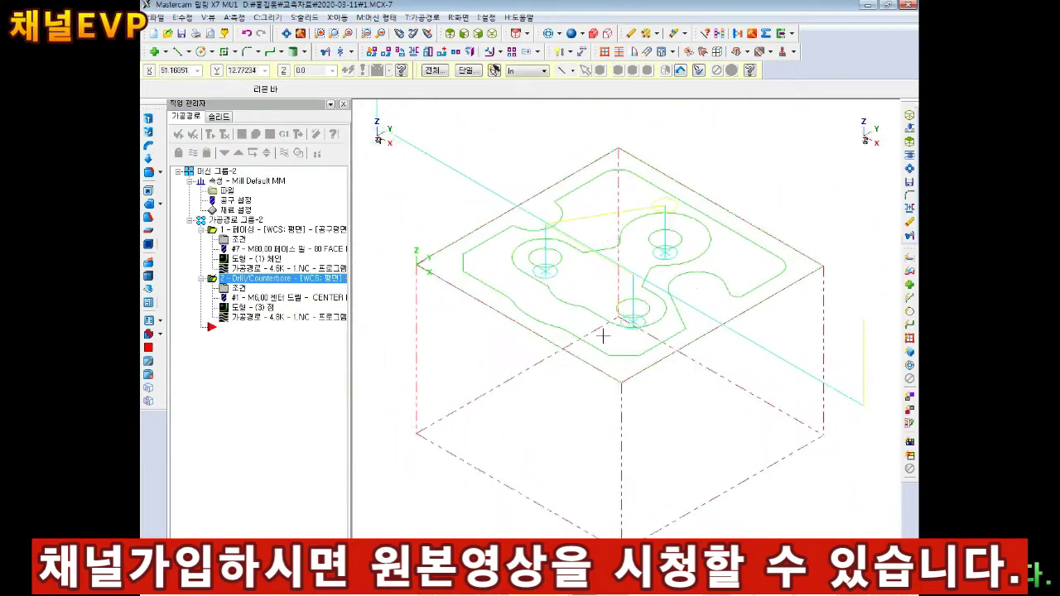
Start another drill toolpath reusing the last three hole points.
{"action": "left_click", "coordinate": [205, 247]}
{"action": "right_click", "coordinate": [208, 220]}
{"action": "mouse_move", "coordinate": [276, 226]}
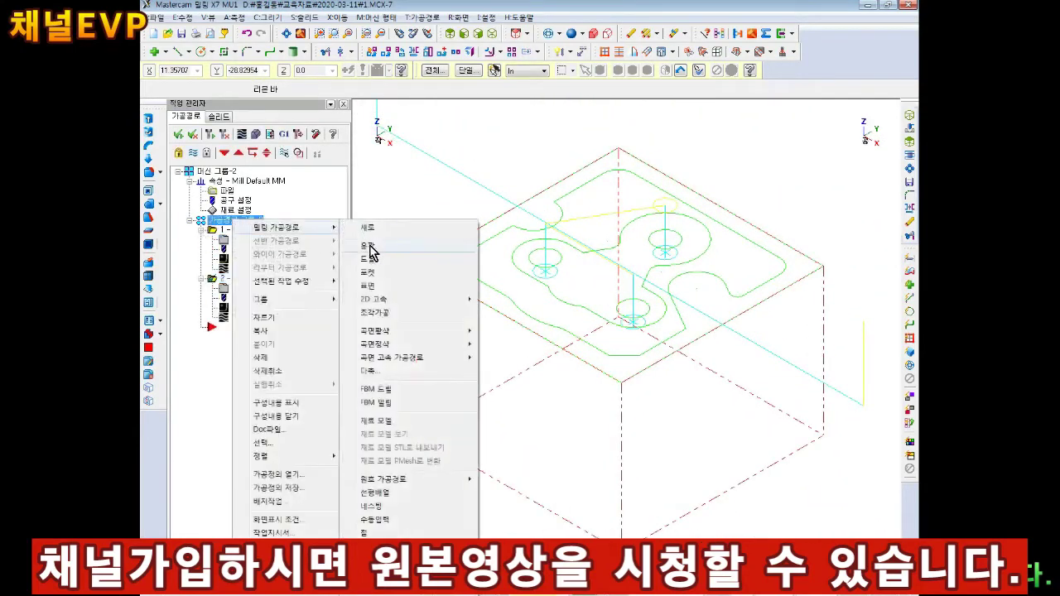
{"action": "left_click", "coordinate": [374, 263]}
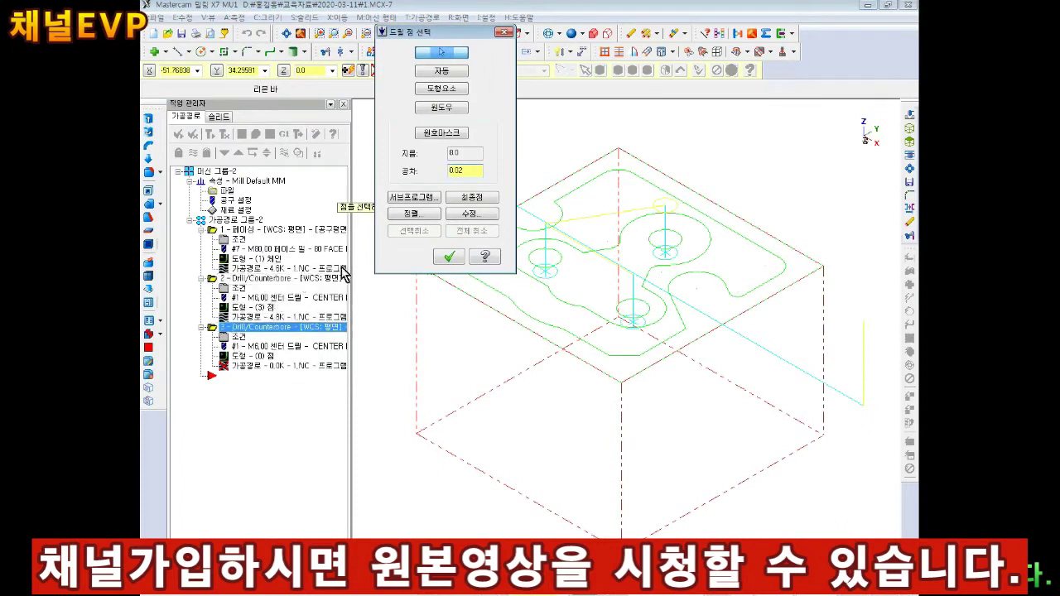
{"action": "left_click_drag", "start_coordinate": [451, 33], "coordinate": [387, 35]}
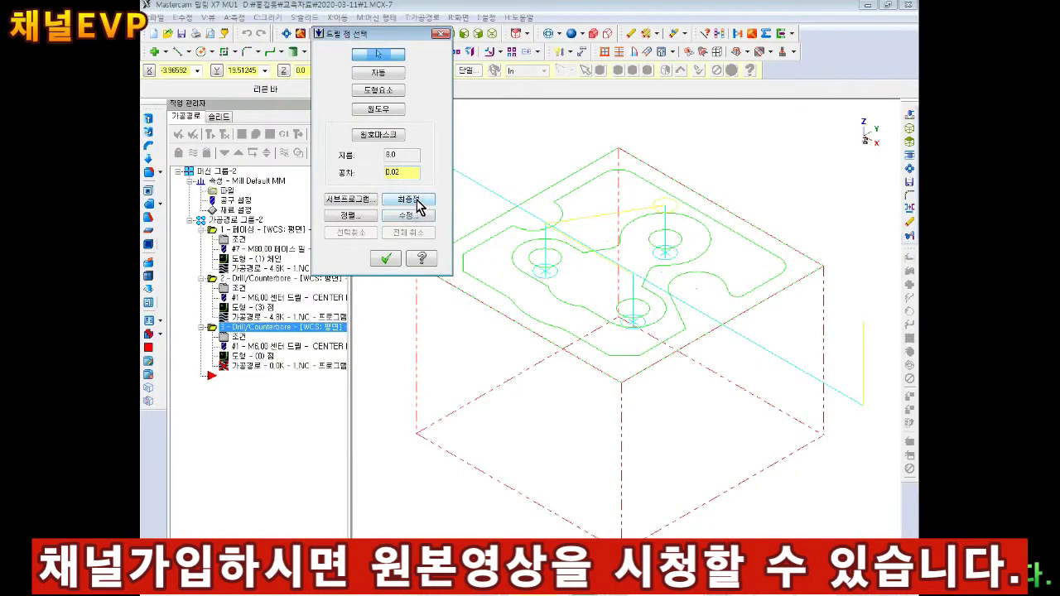
{"action": "left_click", "coordinate": [418, 206]}
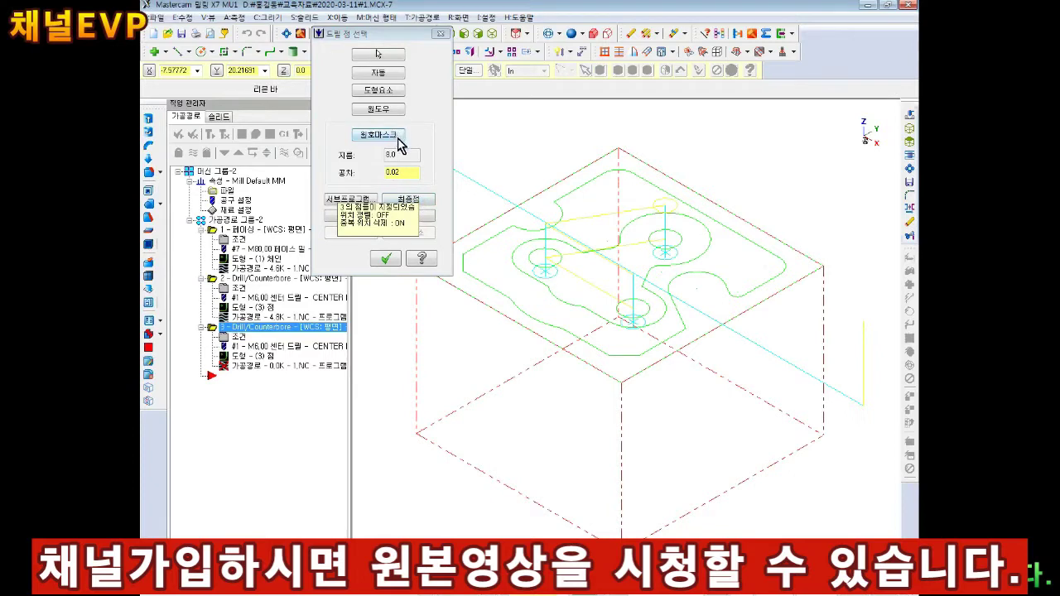
Finish picking the three hole points and create a new 8 mm drill with feed rate 80.
{"action": "left_click", "coordinate": [387, 259]}
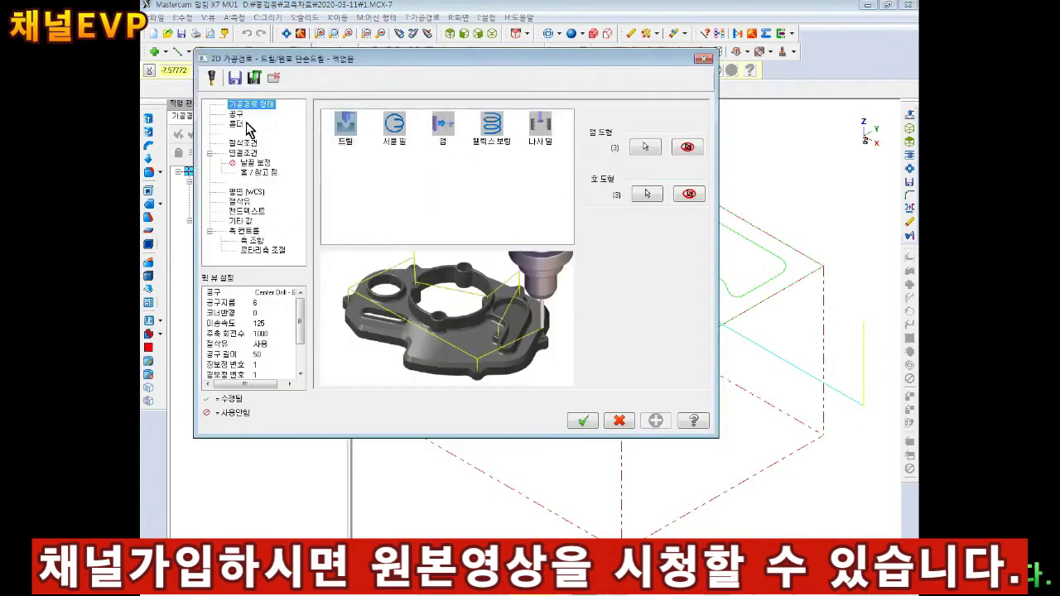
{"action": "left_click", "coordinate": [251, 130]}
{"action": "right_click", "coordinate": [377, 192]}
{"action": "left_click", "coordinate": [414, 218]}
{"action": "left_click", "coordinate": [589, 399]}
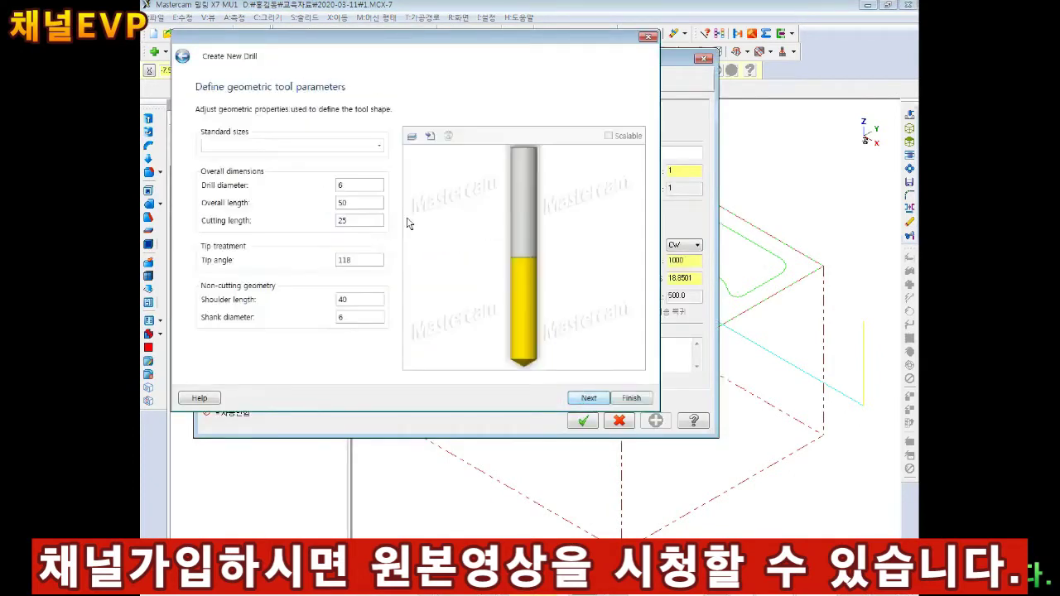
{"action": "left_click", "coordinate": [616, 401]}
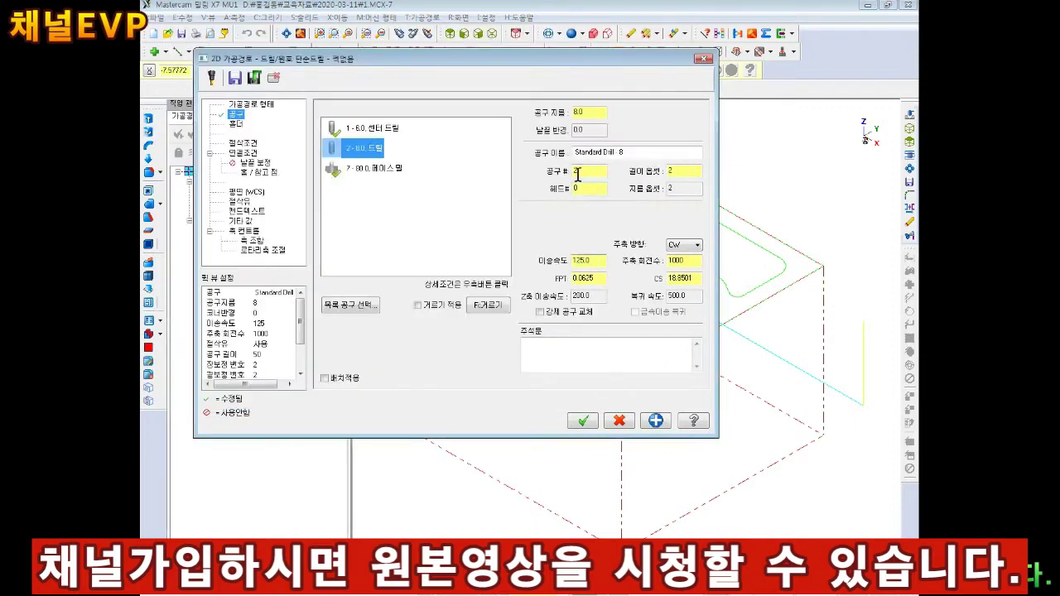
{"action": "double_click", "coordinate": [593, 263]}
{"action": "type", "text": "90"}
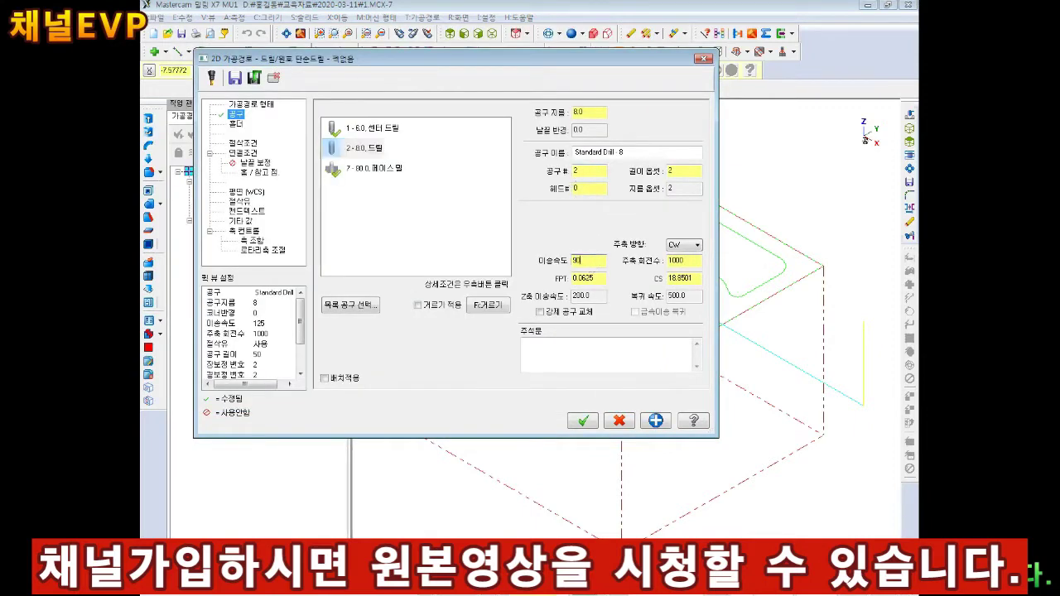
{"action": "type", "text": "0"}
{"action": "key", "text": "Tab"}
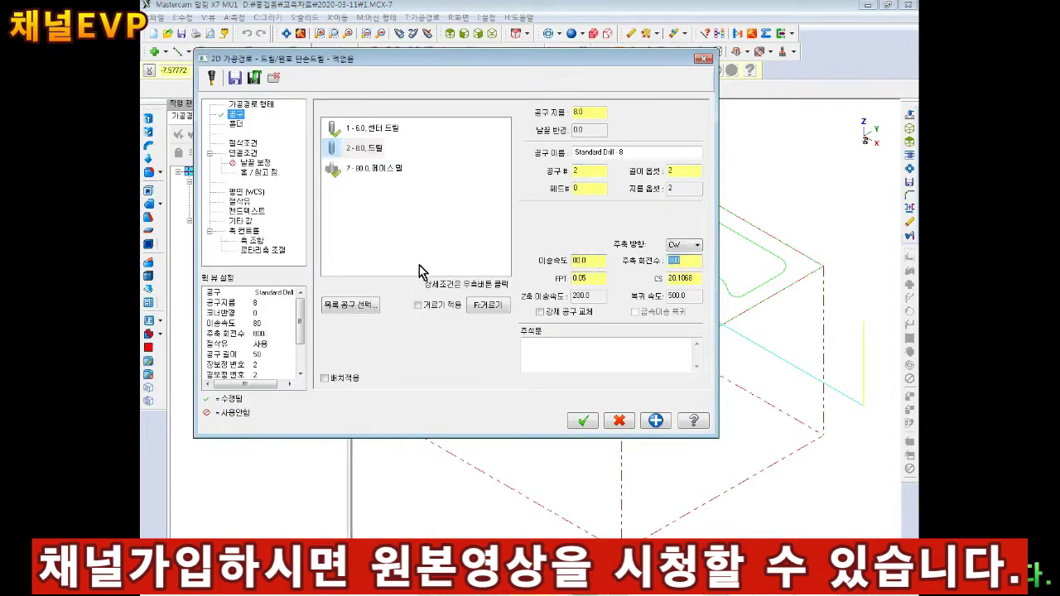
Switch to the Peck Drill cycle, calculate depth -27.403442, and accept the drilling toolpath.
{"action": "left_click", "coordinate": [243, 143]}
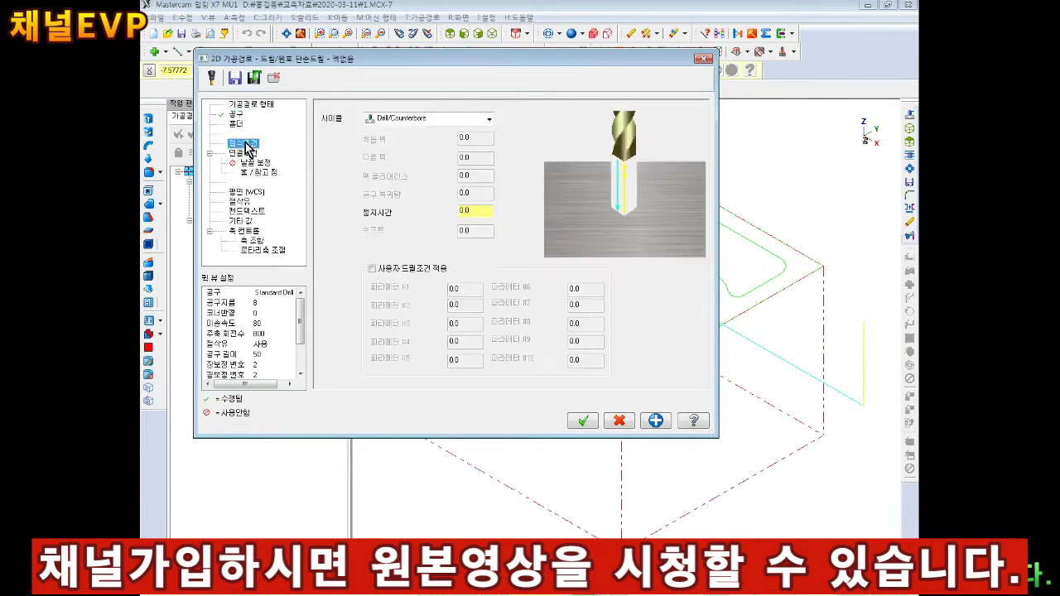
{"action": "left_click", "coordinate": [427, 118]}
{"action": "left_click", "coordinate": [389, 135]}
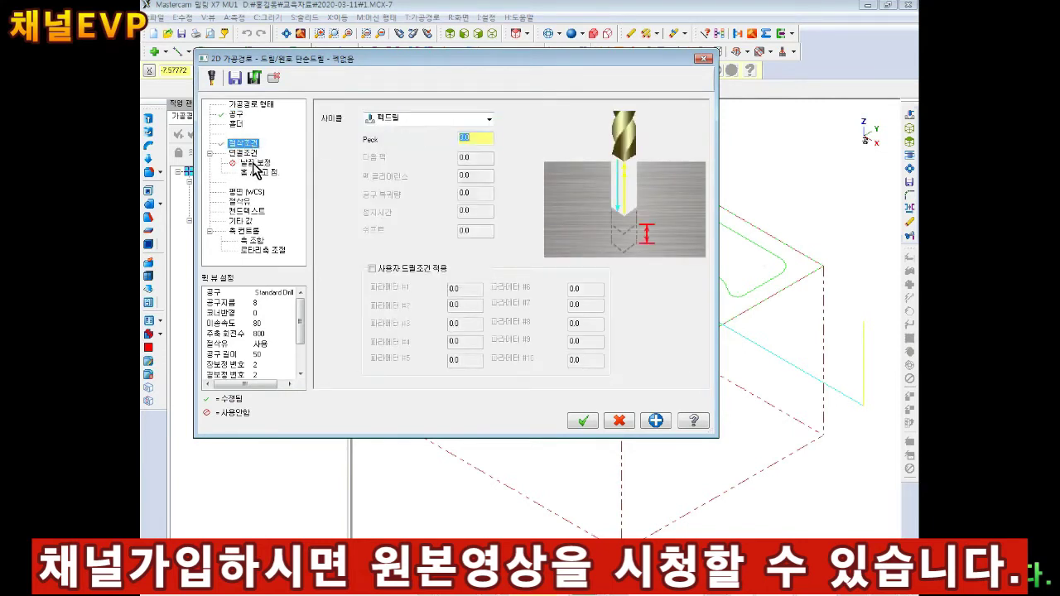
{"action": "left_click", "coordinate": [243, 153]}
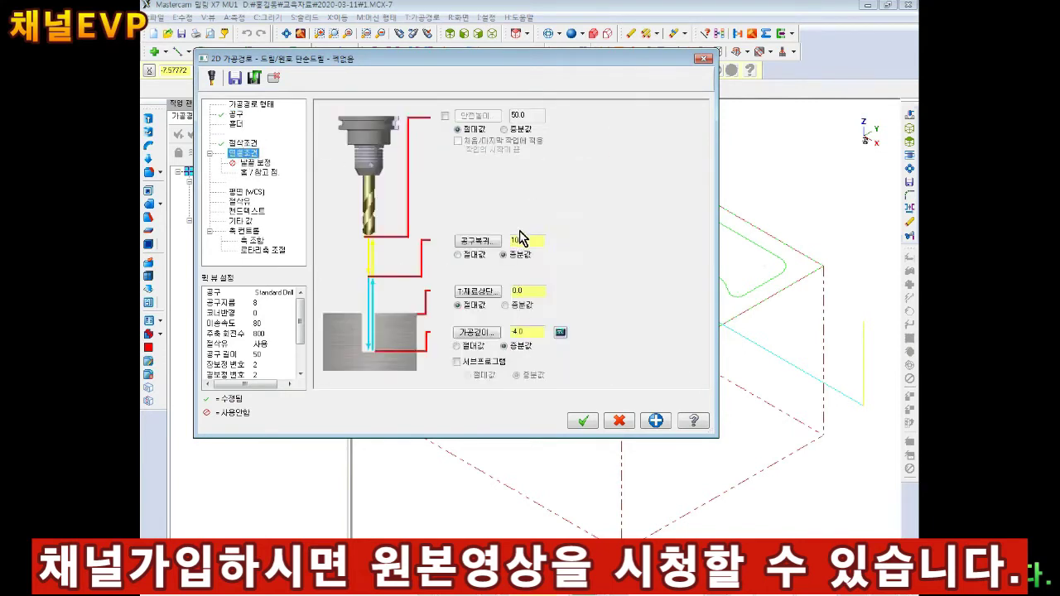
{"action": "left_click", "coordinate": [560, 332]}
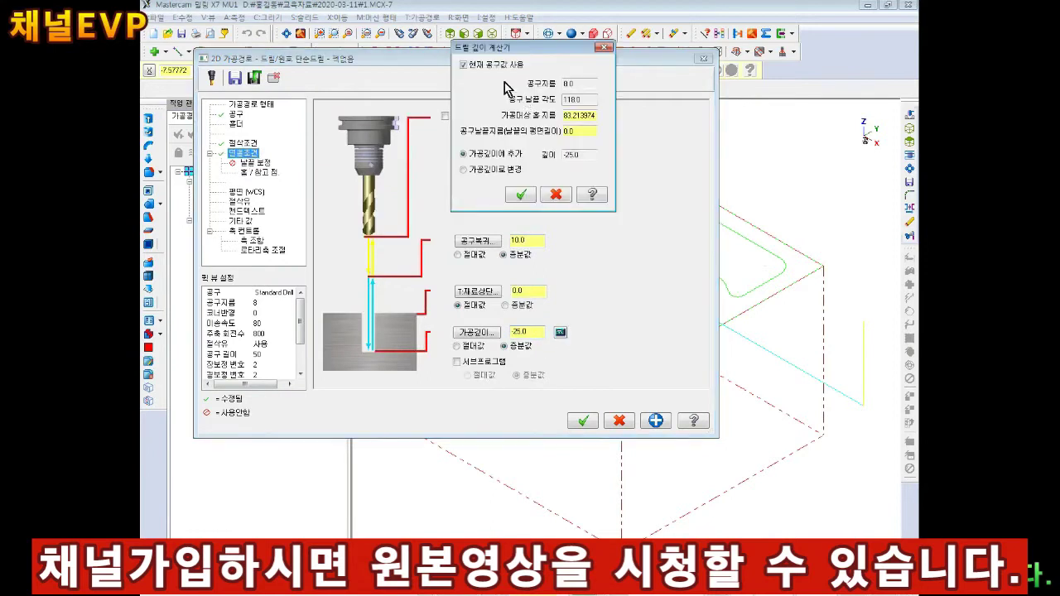
{"action": "left_click", "coordinate": [531, 196]}
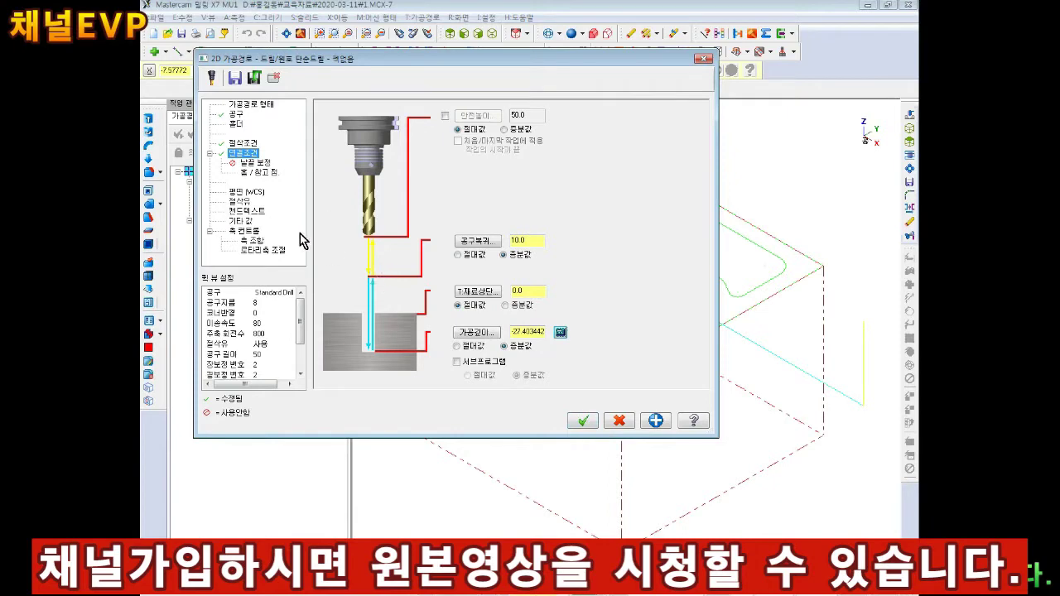
{"action": "left_click", "coordinate": [241, 201]}
{"action": "left_click", "coordinate": [583, 420]}
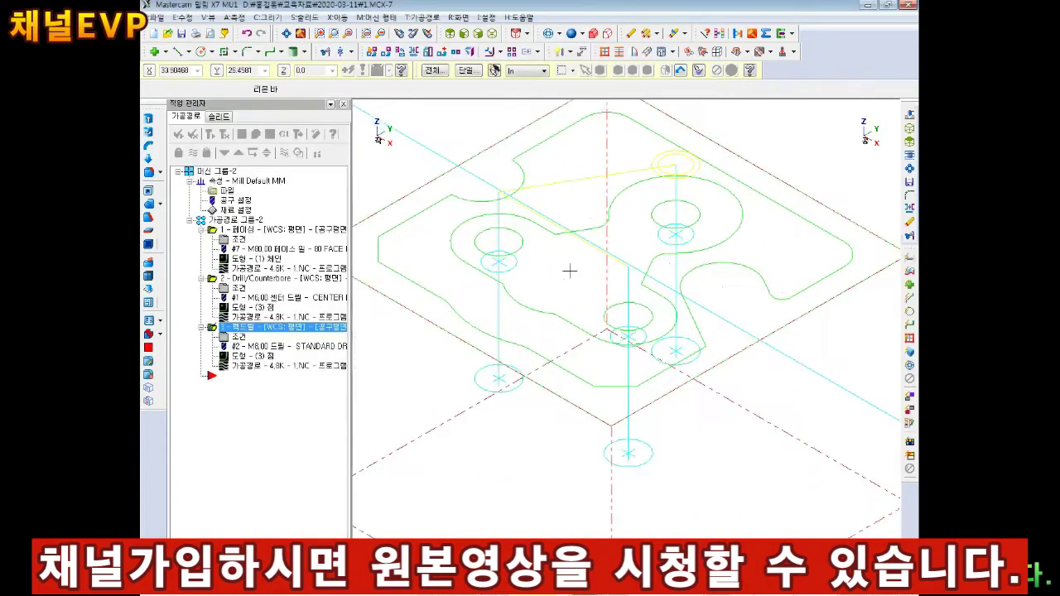
{"action": "scroll", "coordinate": [570, 270], "scroll_direction": "up", "scroll_amount": 1}
Simulate the facing, center-drill and peck-drill cuts on the block, then close the simulator and return to top view.
{"action": "left_click", "coordinate": [260, 133]}
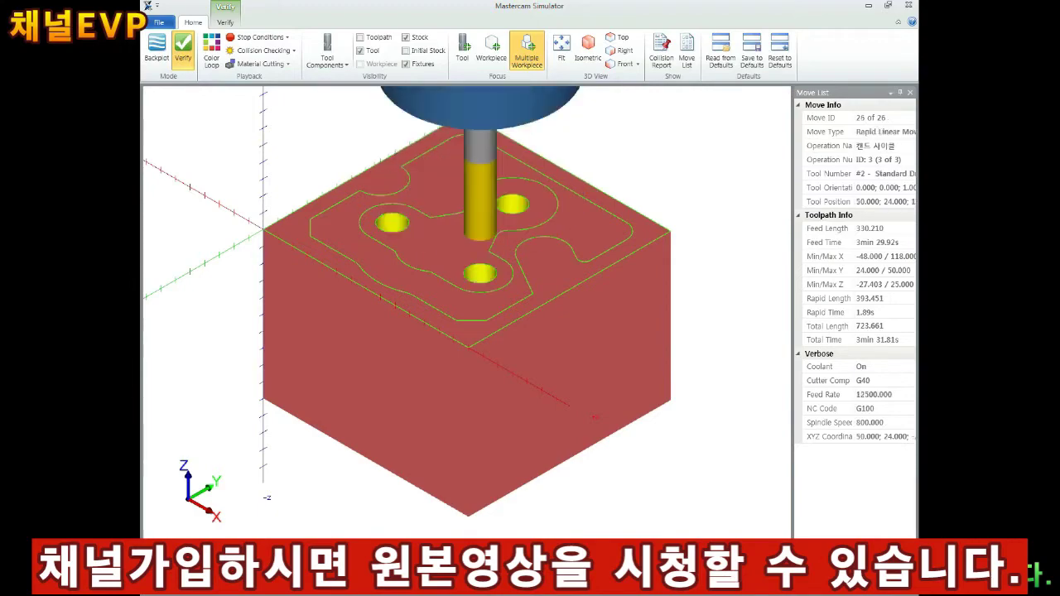
{"action": "mouse_move", "coordinate": [554, 193]}
{"action": "middle_mouse_down"}
{"action": "mouse_move", "coordinate": [491, 235]}
{"action": "mouse_move", "coordinate": [390, 174]}
{"action": "mouse_move", "coordinate": [405, 170]}
{"action": "mouse_move", "coordinate": [396, 118]}
{"action": "mouse_move", "coordinate": [431, 141]}
{"action": "mouse_move", "coordinate": [474, 106]}
{"action": "mouse_move", "coordinate": [472, 148]}
{"action": "mouse_move", "coordinate": [497, 108]}
{"action": "middle_mouse_up"}
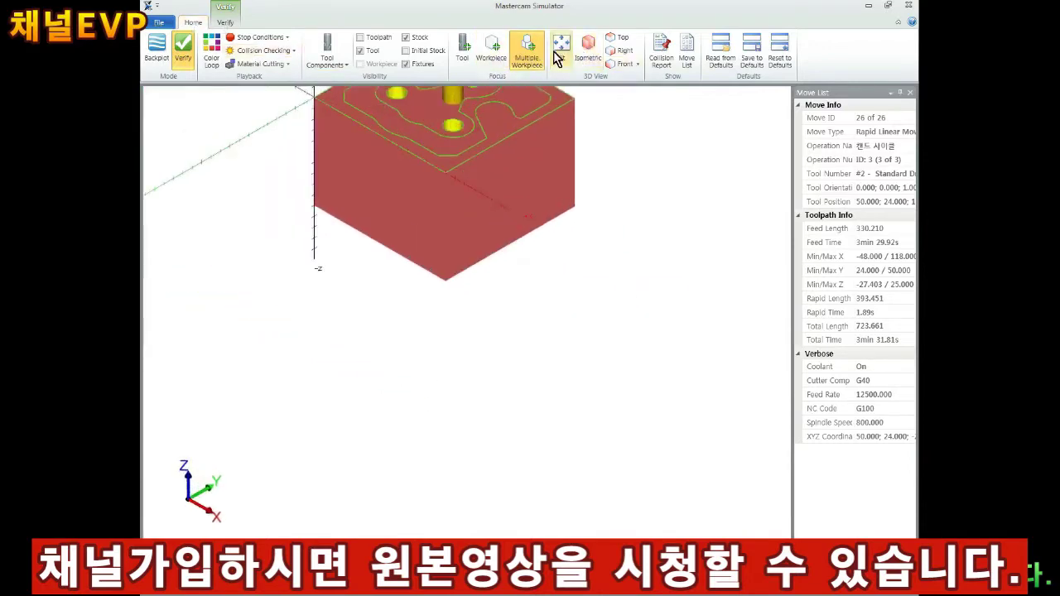
{"action": "left_click", "coordinate": [588, 49]}
{"action": "mouse_move", "coordinate": [464, 190]}
{"action": "middle_mouse_down"}
{"action": "mouse_move", "coordinate": [489, 141]}
{"action": "mouse_move", "coordinate": [485, 202]}
{"action": "middle_mouse_up"}
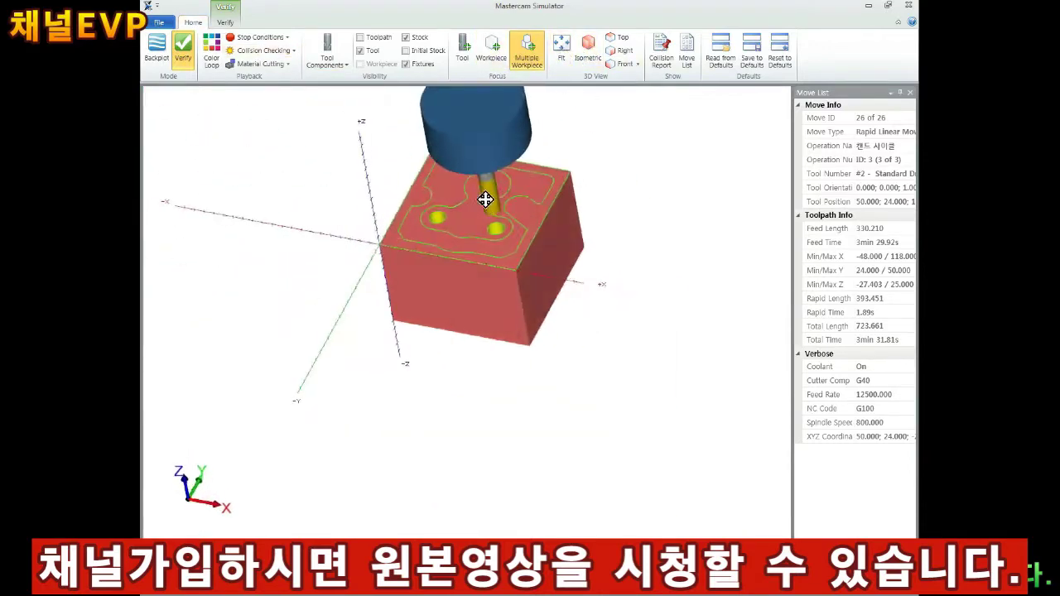
{"action": "left_click", "coordinate": [908, 5]}
{"action": "key", "text": "alt+1"}
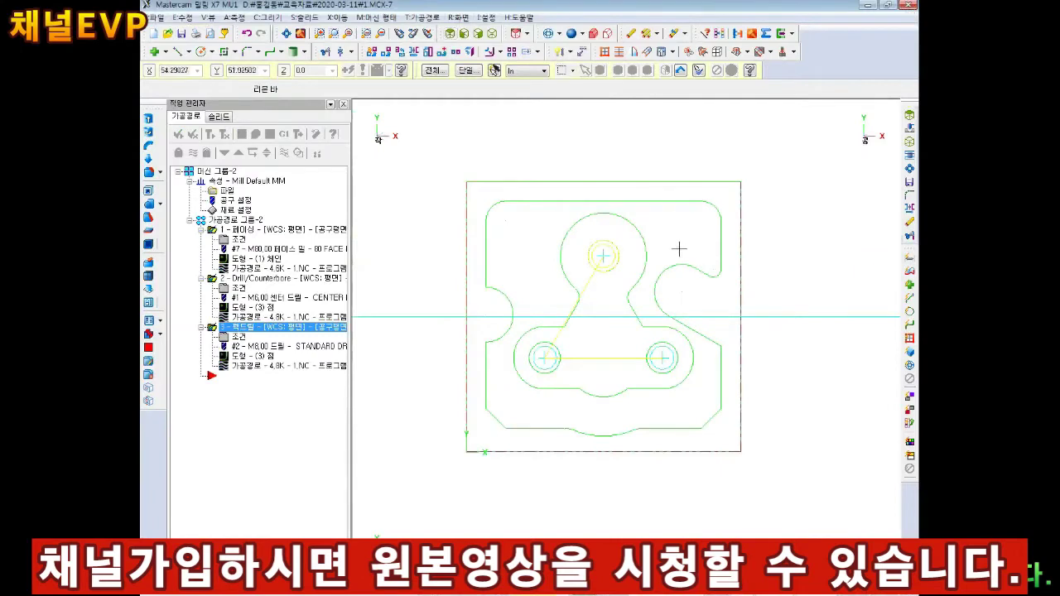
Switch selection to single entity, clear the outer contour selection, and bring up the Create > Drafting menu.
{"action": "scroll", "coordinate": [609, 318], "scroll_direction": "down", "scroll_amount": 1}
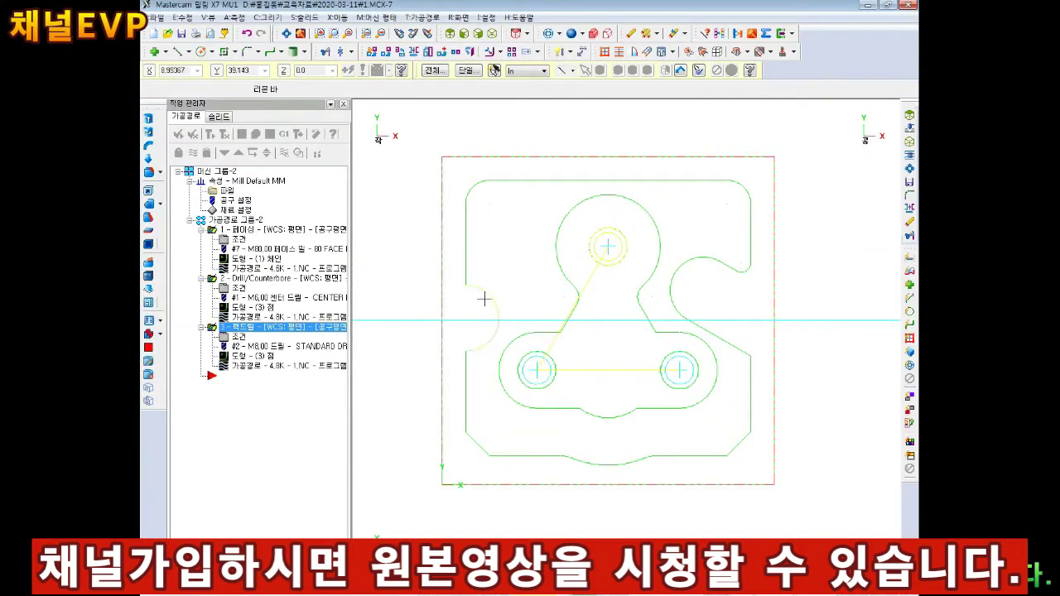
{"action": "left_click", "coordinate": [571, 71]}
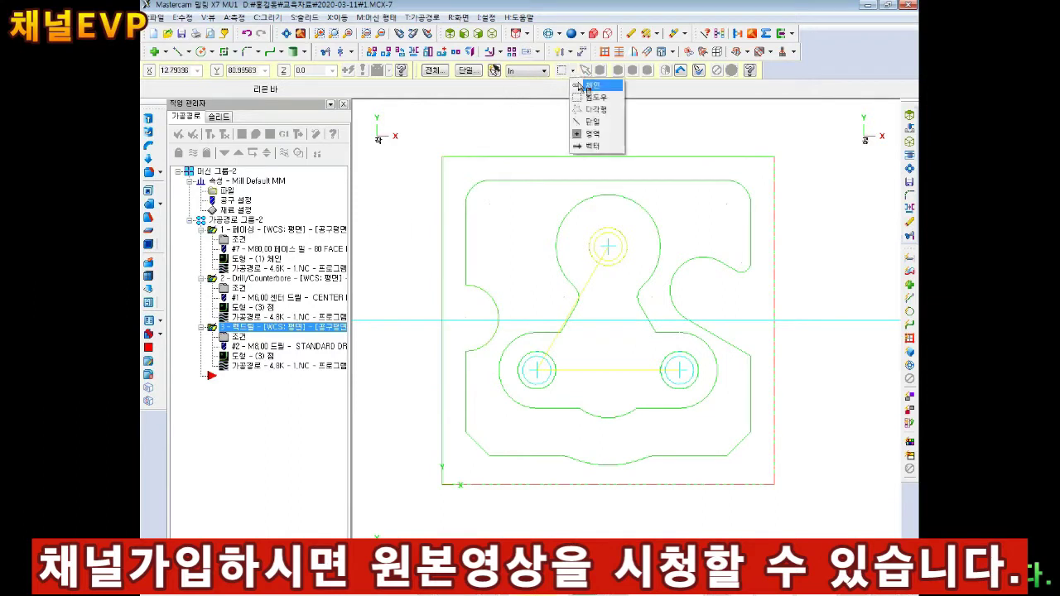
{"action": "left_click", "coordinate": [586, 90]}
{"action": "left_click", "coordinate": [468, 226]}
{"action": "scroll", "coordinate": [561, 359], "scroll_direction": "down", "scroll_amount": 1}
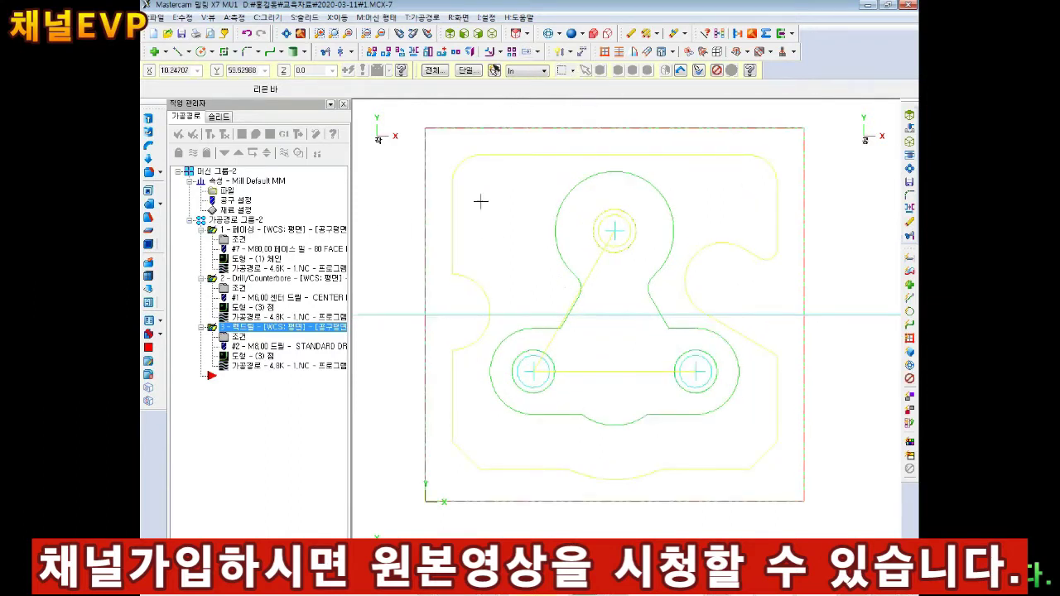
{"action": "scroll", "coordinate": [491, 203], "scroll_direction": "up", "scroll_amount": 1}
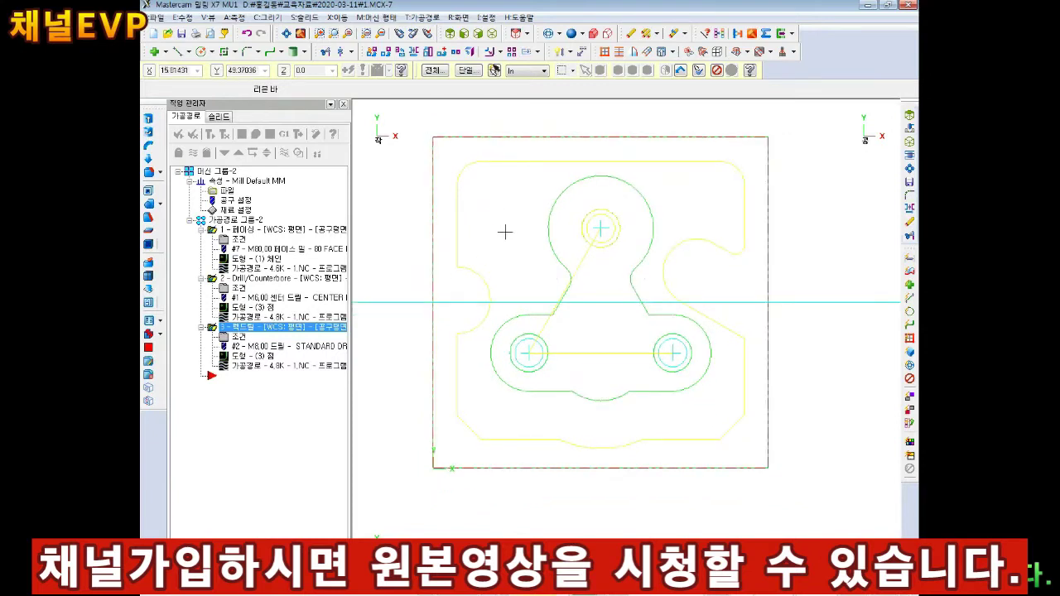
{"action": "key", "text": "Escape"}
{"action": "scroll", "coordinate": [515, 187], "scroll_direction": "up", "scroll_amount": 1}
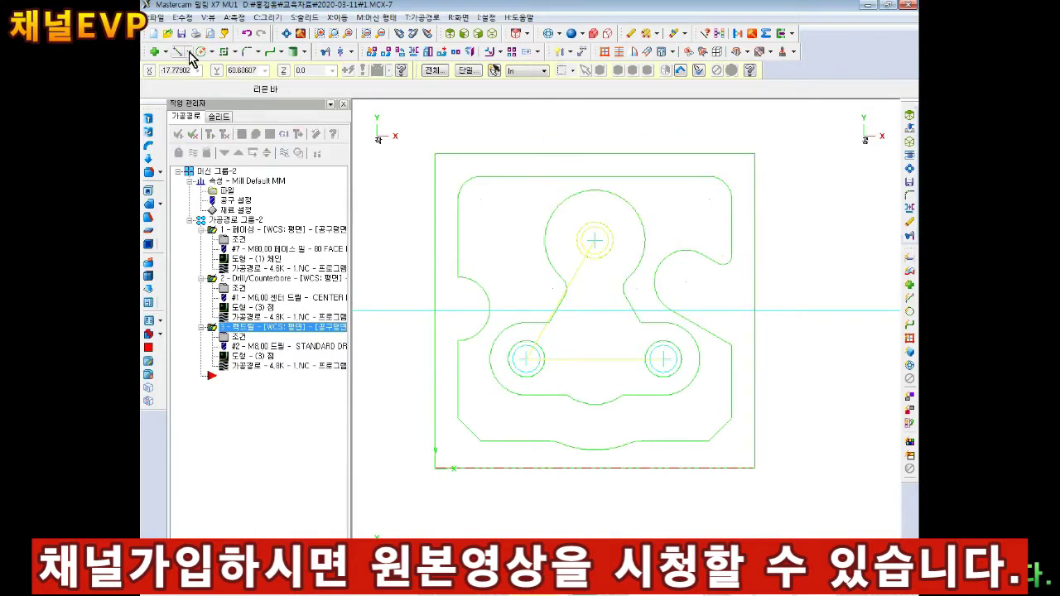
{"action": "left_click", "coordinate": [267, 18]}
{"action": "mouse_move", "coordinate": [308, 148]}
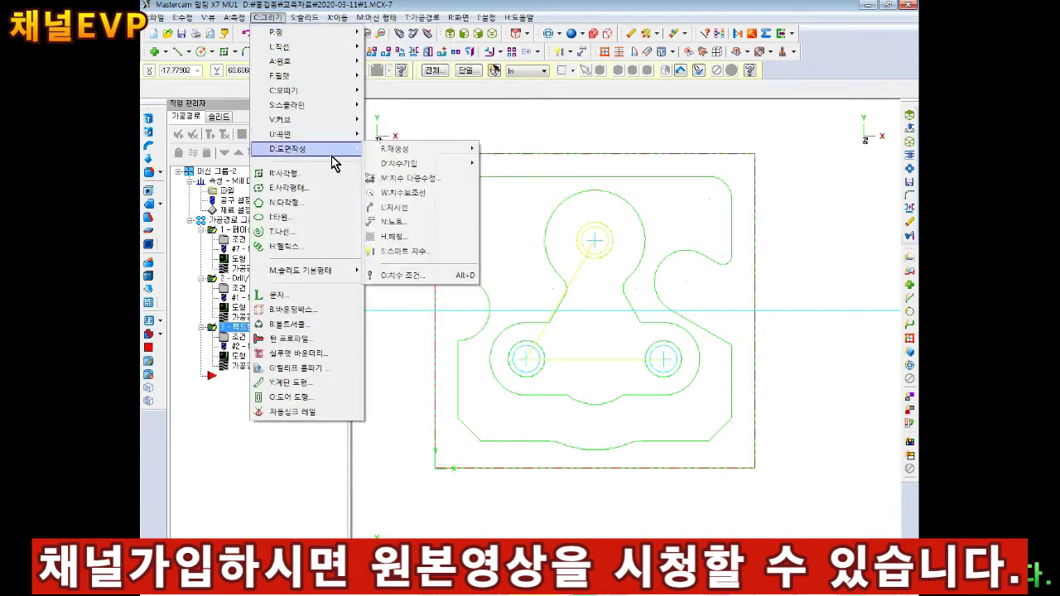
Add Smart Dimensions of 5 at top left, top right and vertically, plus 6 at bottom left.
{"action": "left_click", "coordinate": [495, 172]}
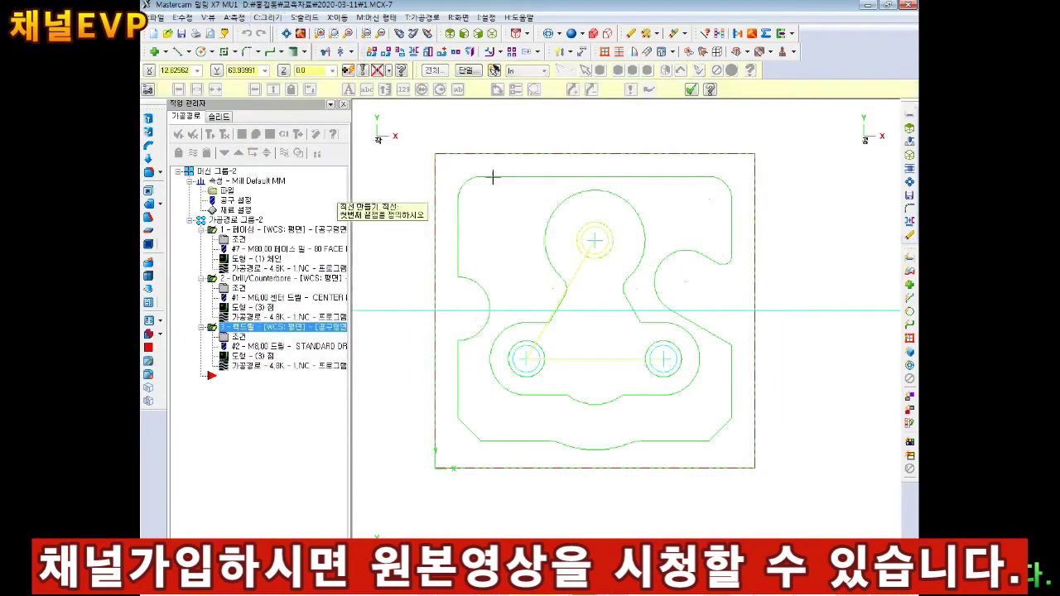
{"action": "left_click", "coordinate": [452, 136]}
{"action": "left_click", "coordinate": [758, 203]}
{"action": "left_click", "coordinate": [758, 128]}
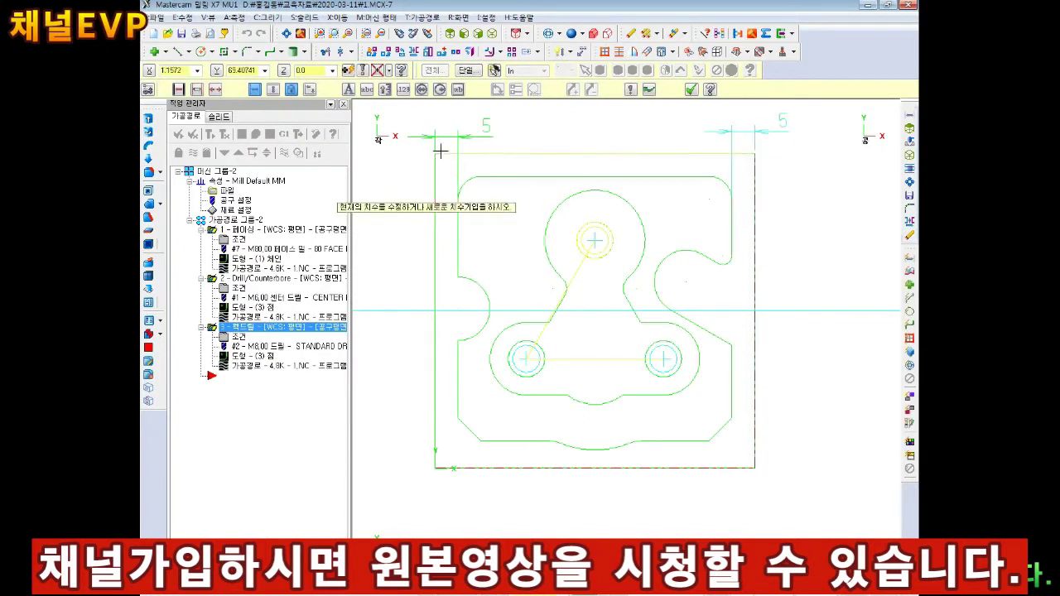
{"action": "left_click", "coordinate": [267, 16]}
{"action": "mouse_move", "coordinate": [303, 149]}
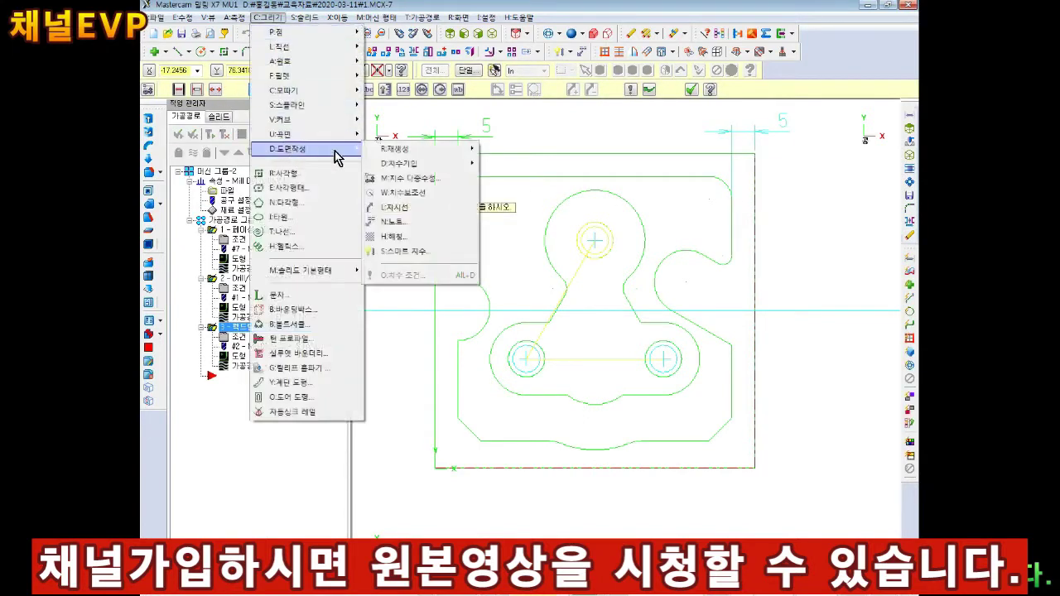
{"action": "left_click", "coordinate": [518, 180]}
{"action": "left_click", "coordinate": [476, 159]}
{"action": "left_click", "coordinate": [389, 165]}
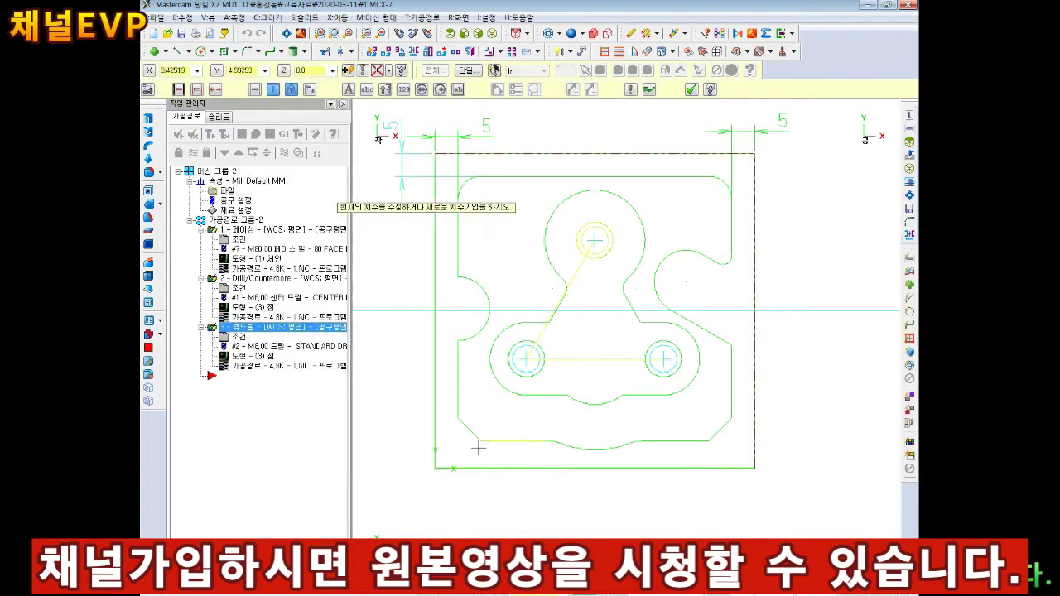
{"action": "left_click", "coordinate": [436, 440]}
{"action": "left_click", "coordinate": [437, 467]}
{"action": "left_click", "coordinate": [406, 451]}
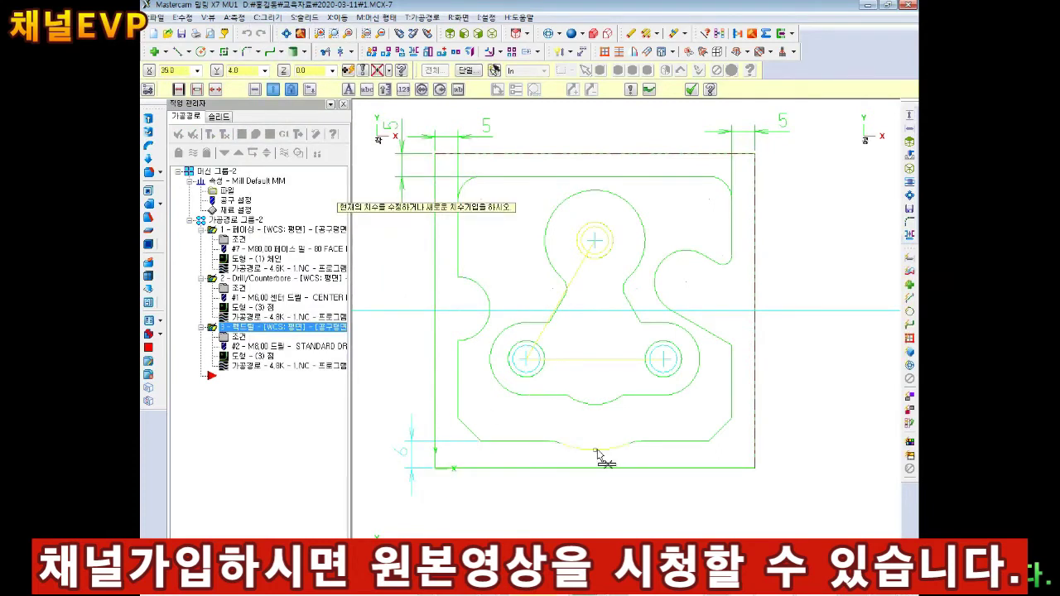
Dimension the 4 margin below the part, then exit and reset selection to single entities.
{"action": "left_click", "coordinate": [579, 464]}
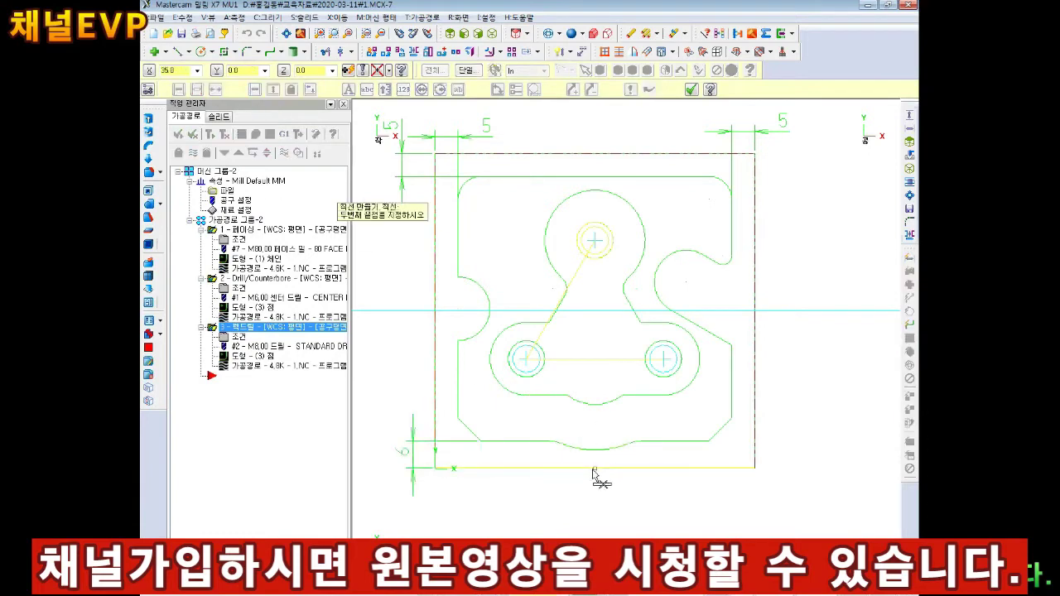
{"action": "left_click", "coordinate": [650, 445]}
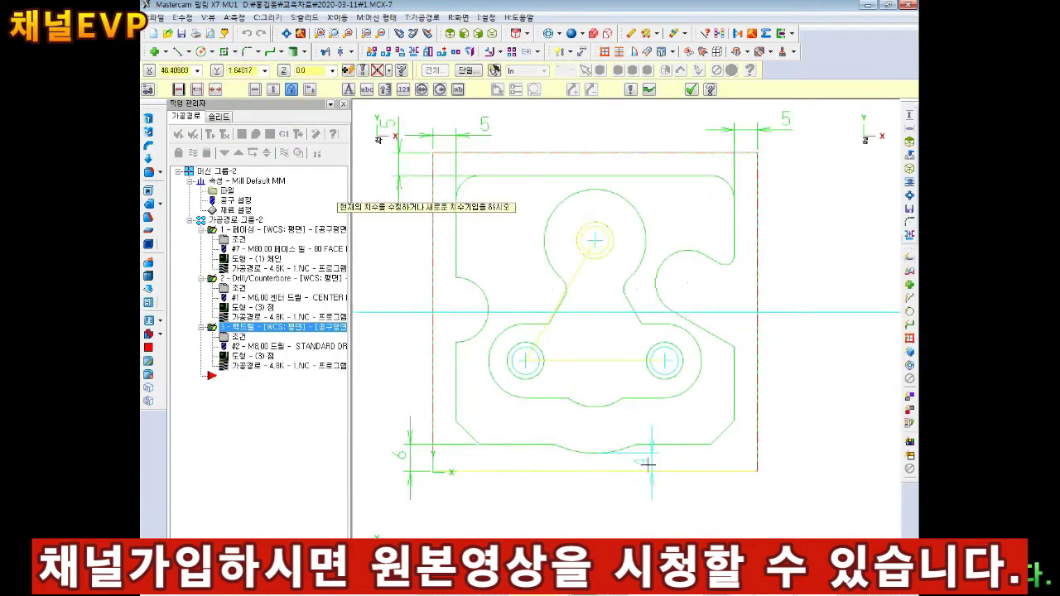
{"action": "left_click", "coordinate": [654, 470]}
{"action": "left_click", "coordinate": [631, 469]}
{"action": "key", "text": "Escape"}
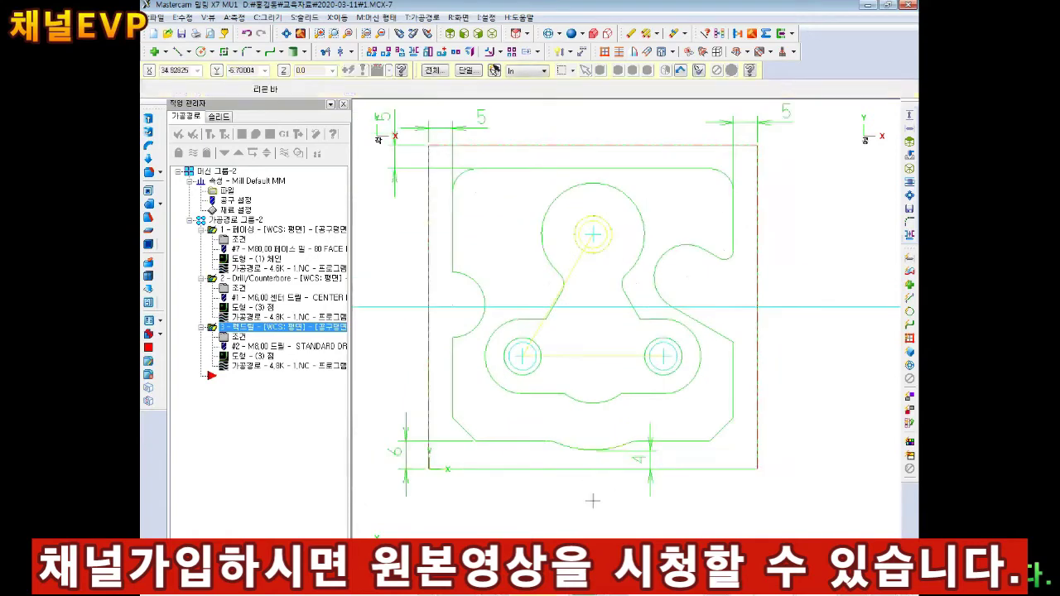
{"action": "left_click", "coordinate": [572, 70]}
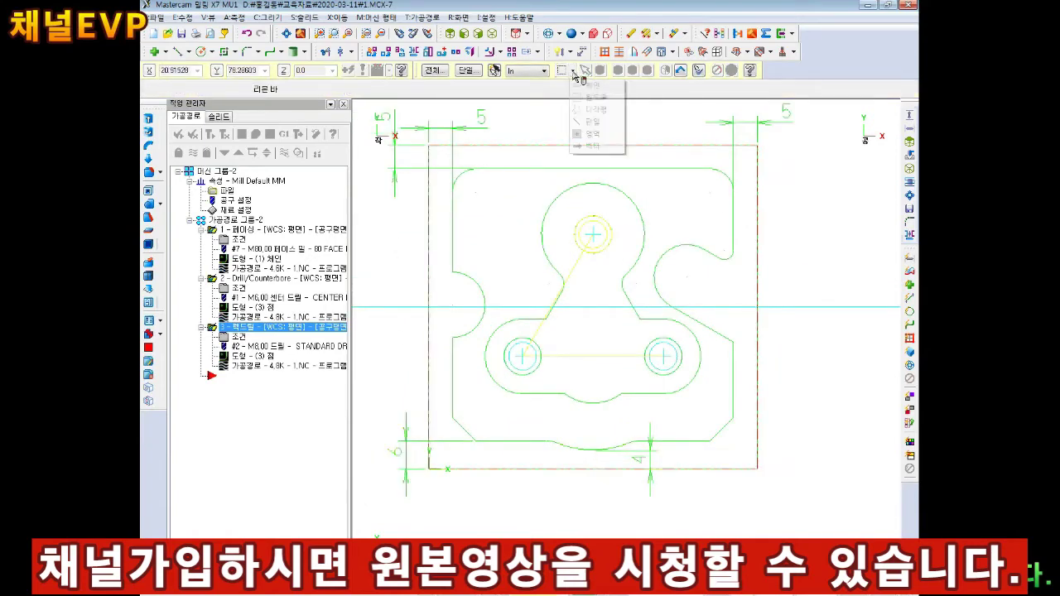
{"action": "left_click", "coordinate": [590, 99]}
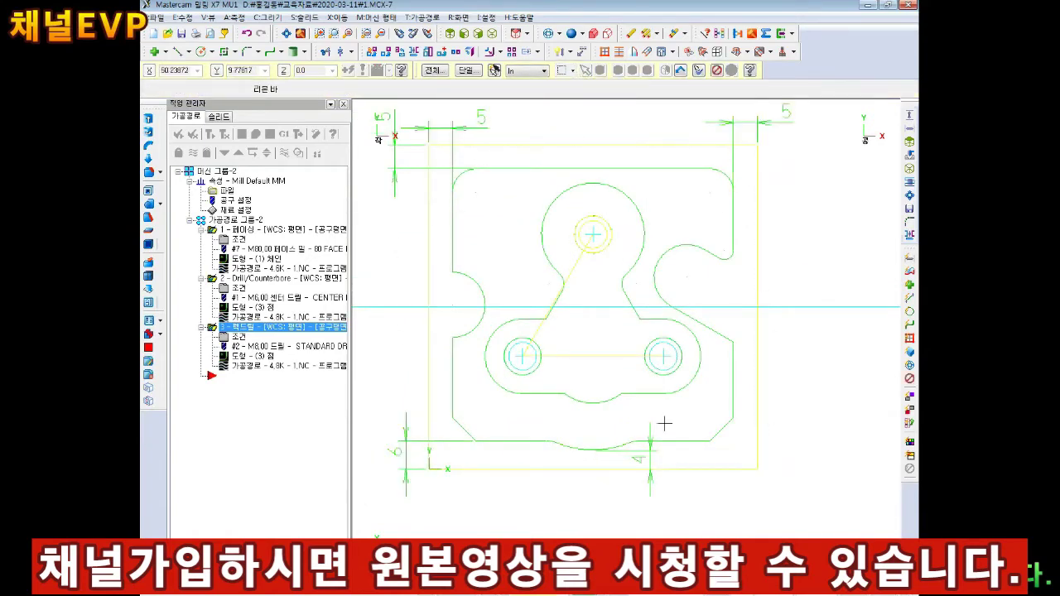
{"action": "scroll", "coordinate": [520, 454], "scroll_direction": "down", "scroll_amount": 1}
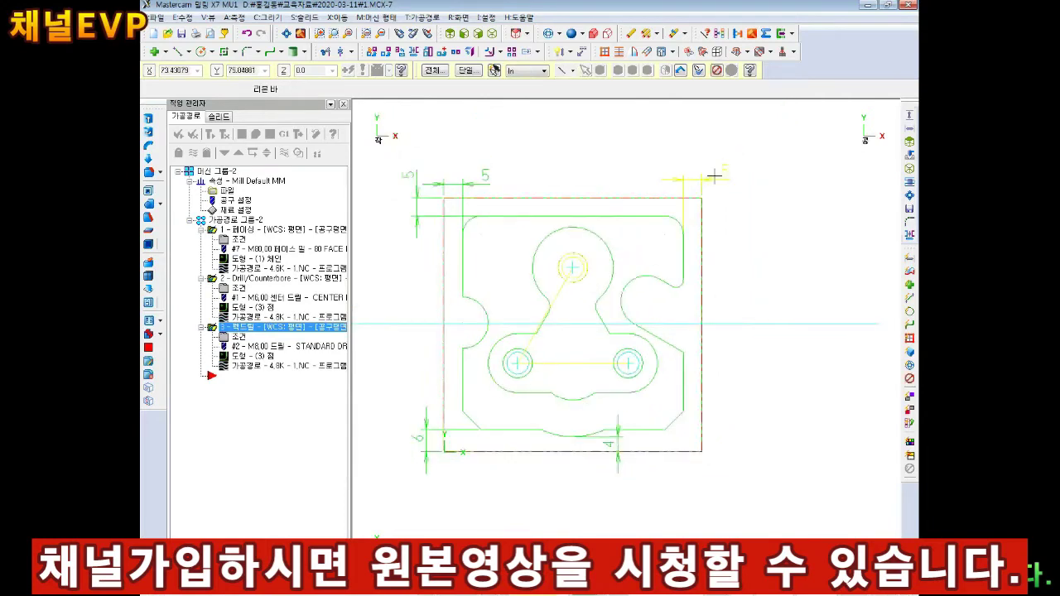
{"action": "scroll", "coordinate": [542, 284], "scroll_direction": "up", "scroll_amount": 1}
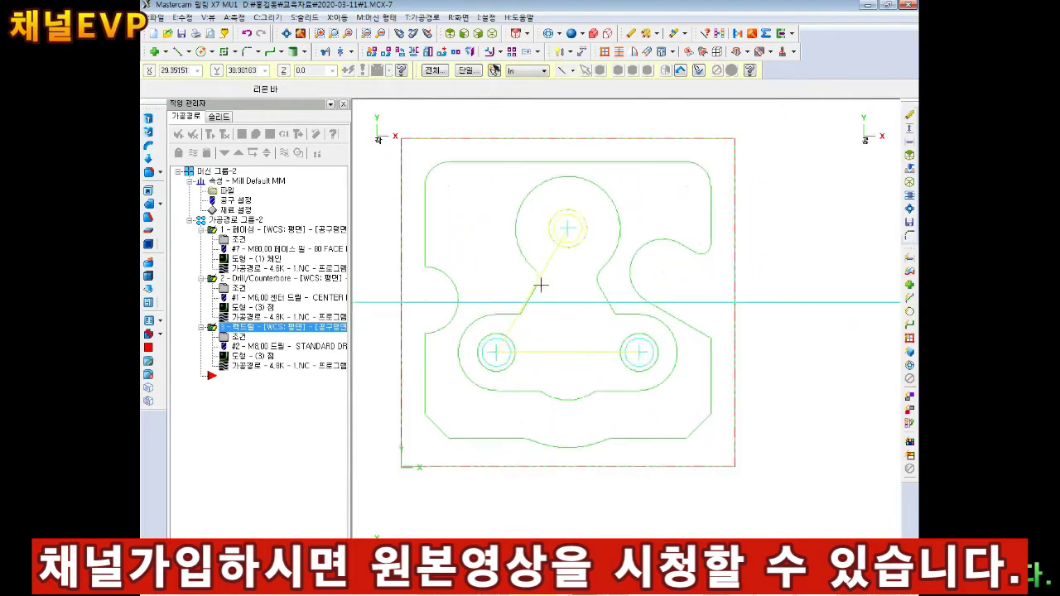
{"action": "scroll", "coordinate": [580, 220], "scroll_direction": "up", "scroll_amount": 1}
Start Xform > Offset Contour and chain the rectangular boundary.
{"action": "scroll", "coordinate": [633, 247], "scroll_direction": "up", "scroll_amount": 1}
{"action": "key", "text": "Up"}
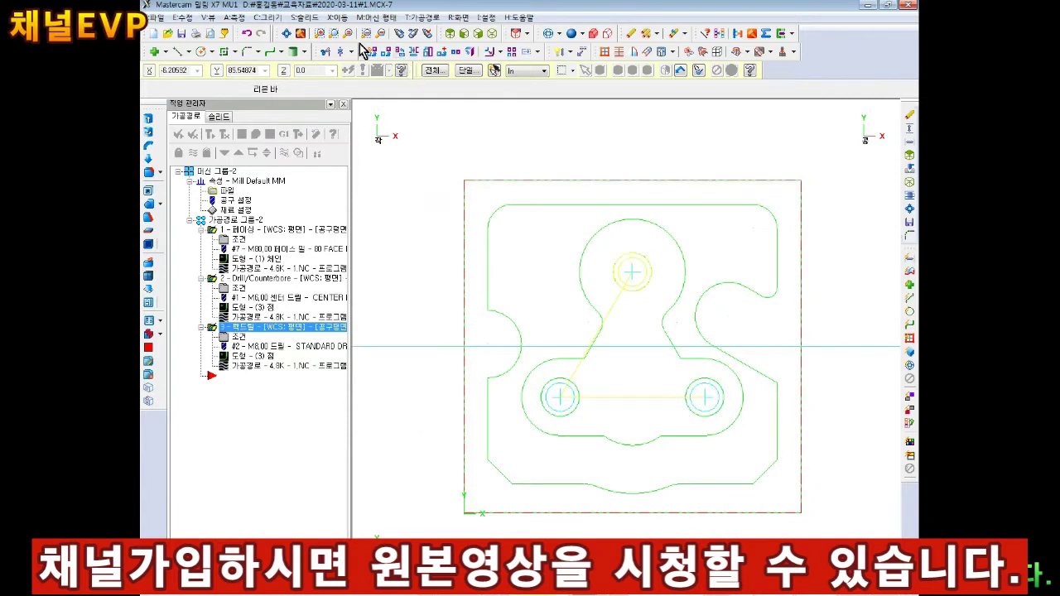
{"action": "left_click", "coordinate": [337, 17]}
{"action": "left_click", "coordinate": [500, 52]}
{"action": "left_click", "coordinate": [500, 52]}
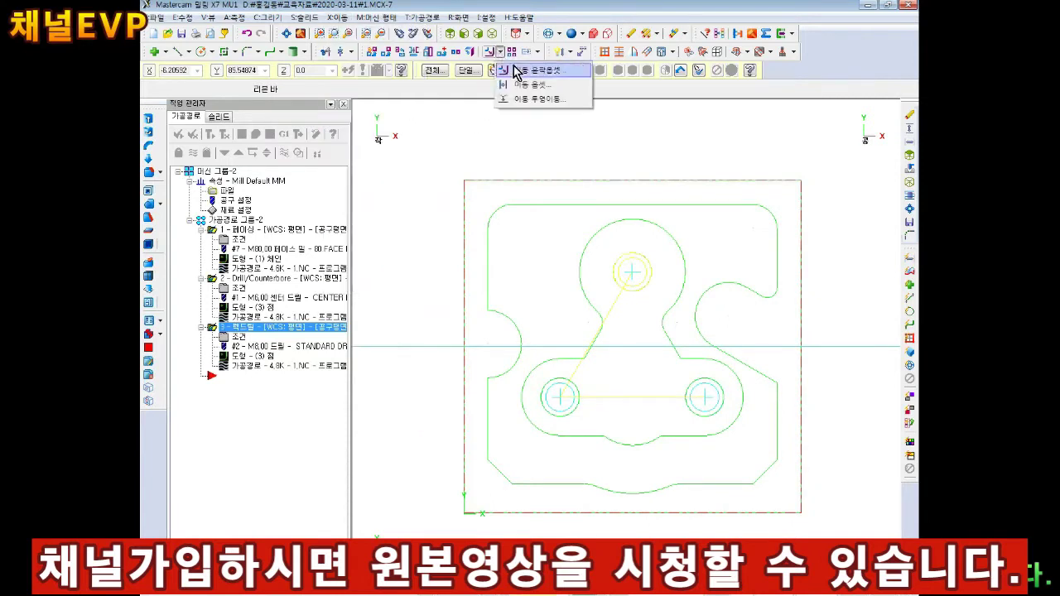
{"action": "left_click", "coordinate": [516, 72]}
{"action": "left_click", "coordinate": [456, 288]}
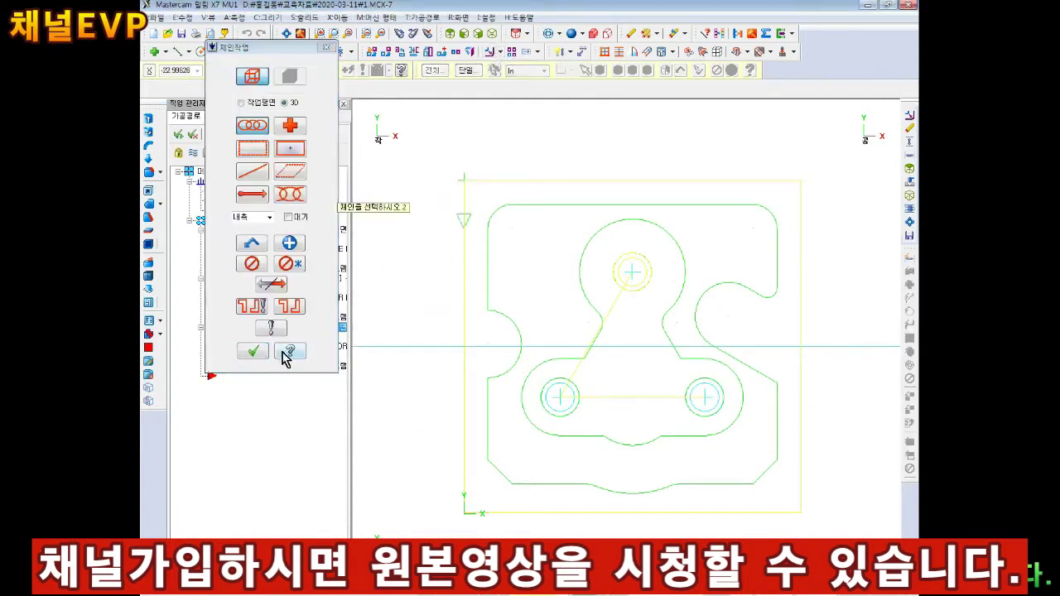
{"action": "left_click", "coordinate": [257, 358]}
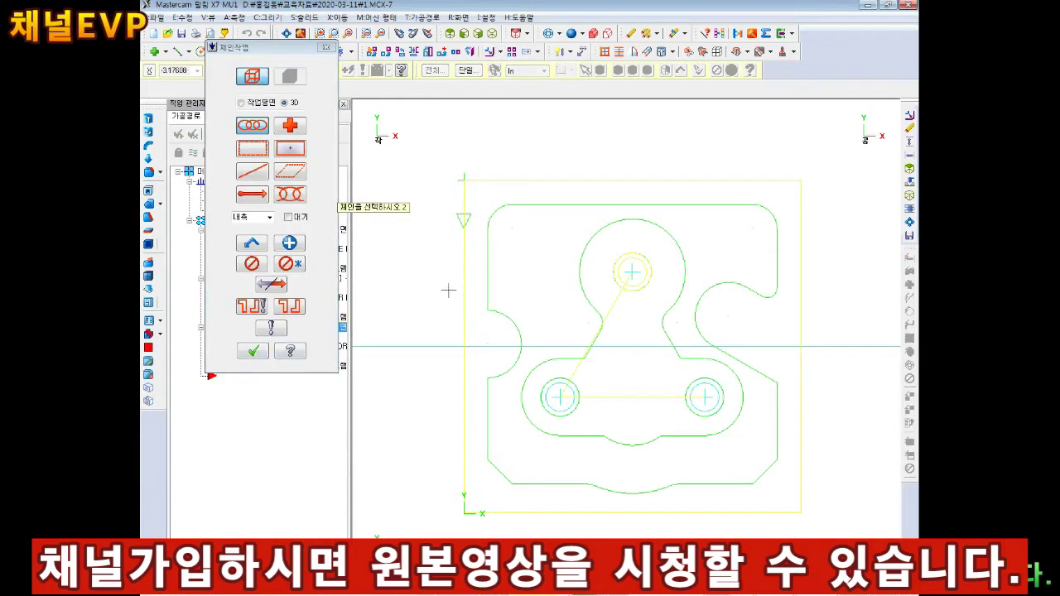
{"action": "left_click", "coordinate": [253, 353]}
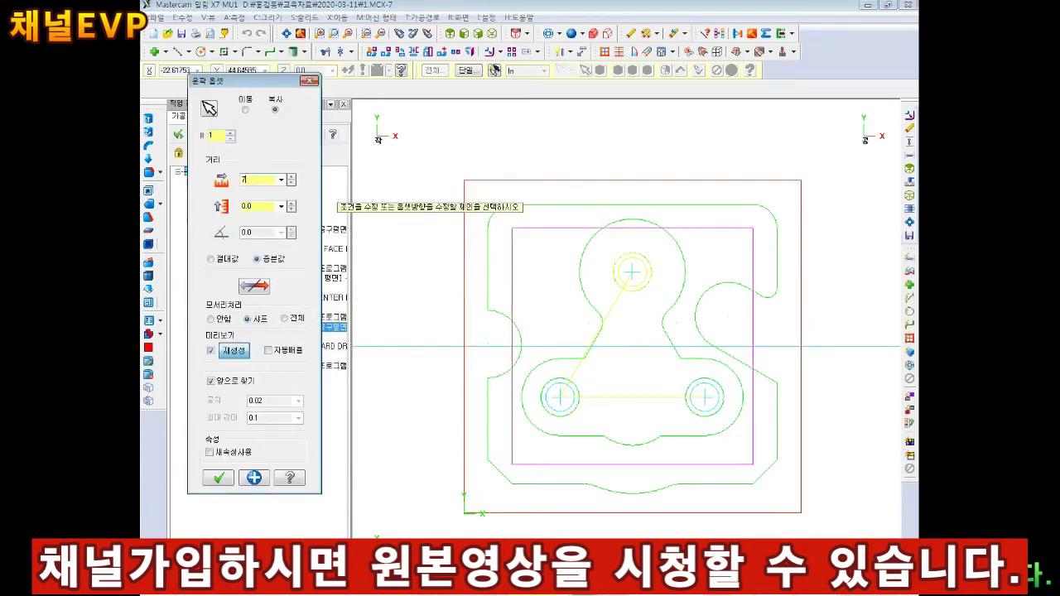
Copy the boundary 7.0 outward with sharp (None) corners.
{"action": "left_click", "coordinate": [257, 288]}
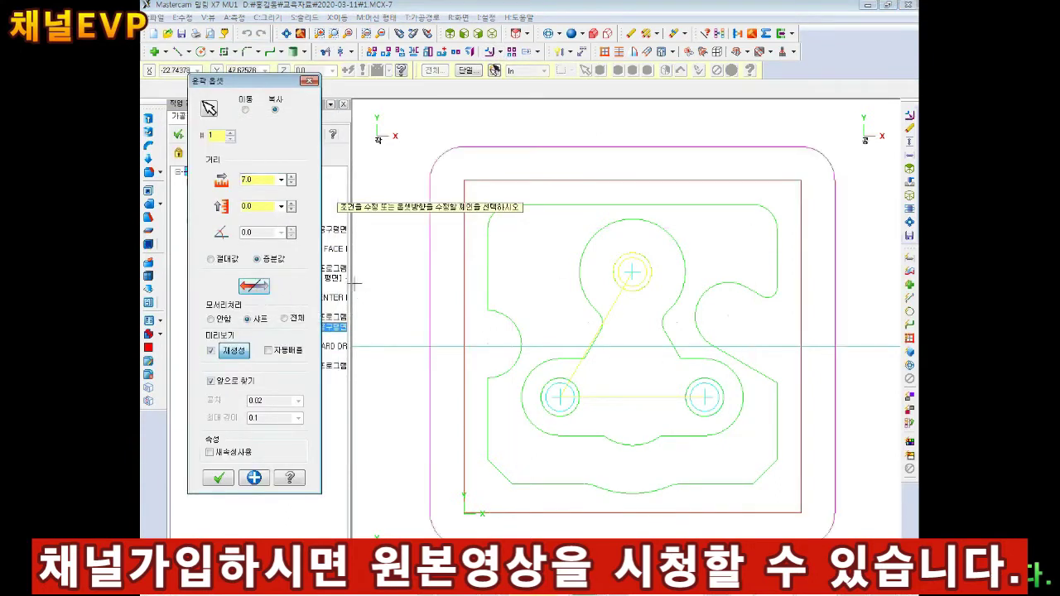
{"action": "left_click", "coordinate": [221, 319]}
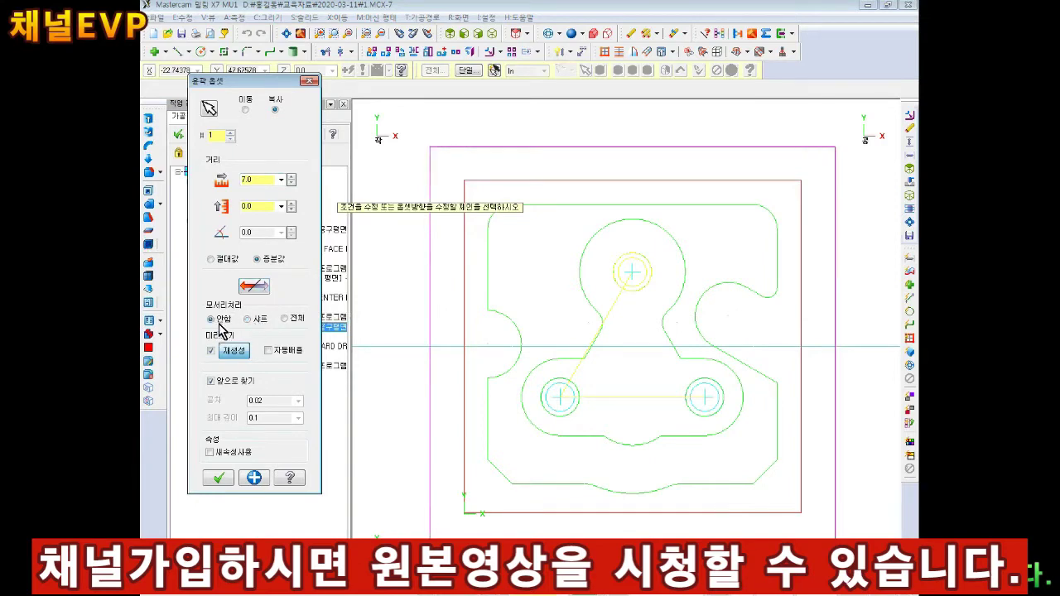
{"action": "left_click", "coordinate": [285, 319]}
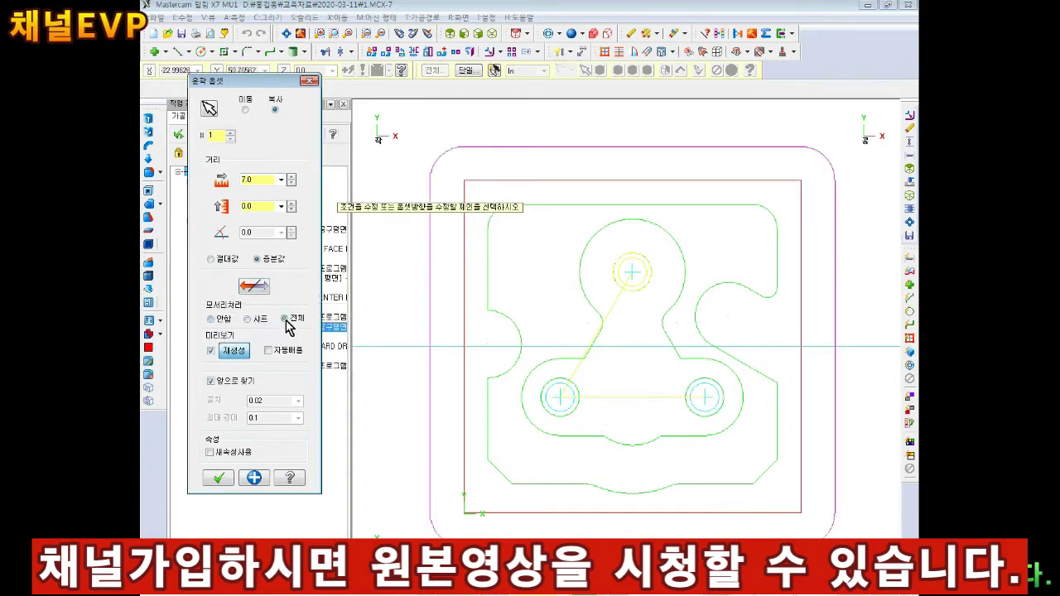
{"action": "left_click", "coordinate": [219, 319]}
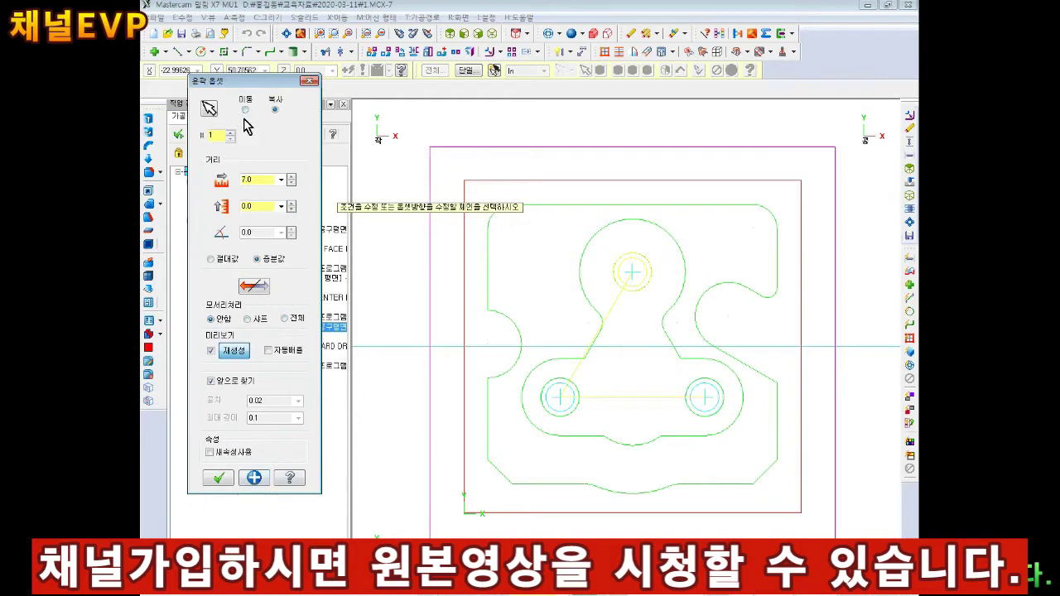
{"action": "left_click", "coordinate": [218, 478]}
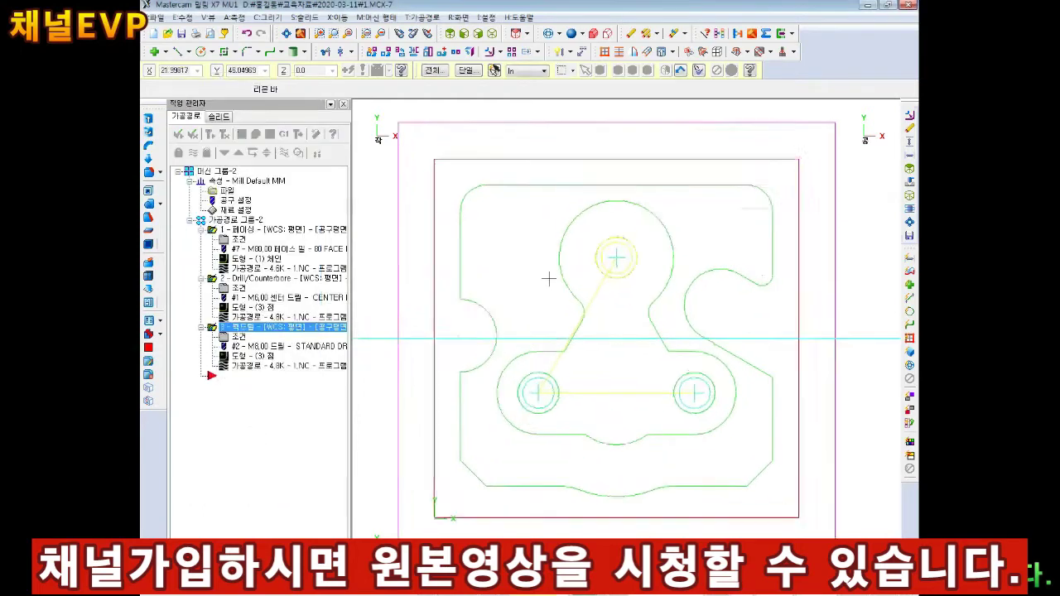
Add a 12 dimension above the part measuring the offset distance.
{"action": "left_click", "coordinate": [911, 168]}
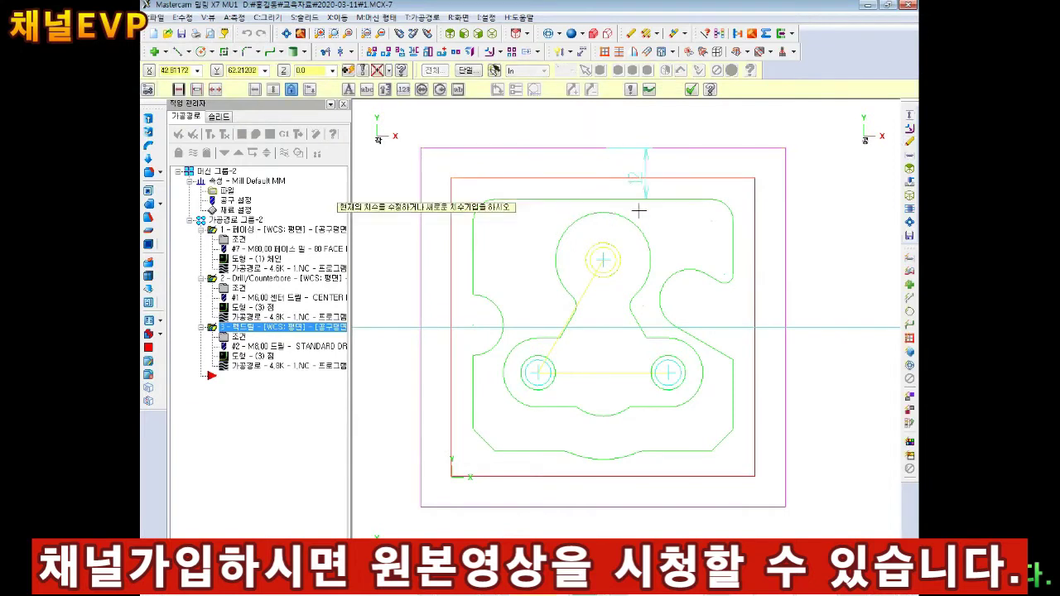
{"action": "left_click", "coordinate": [733, 242]}
{"action": "left_click", "coordinate": [786, 248]}
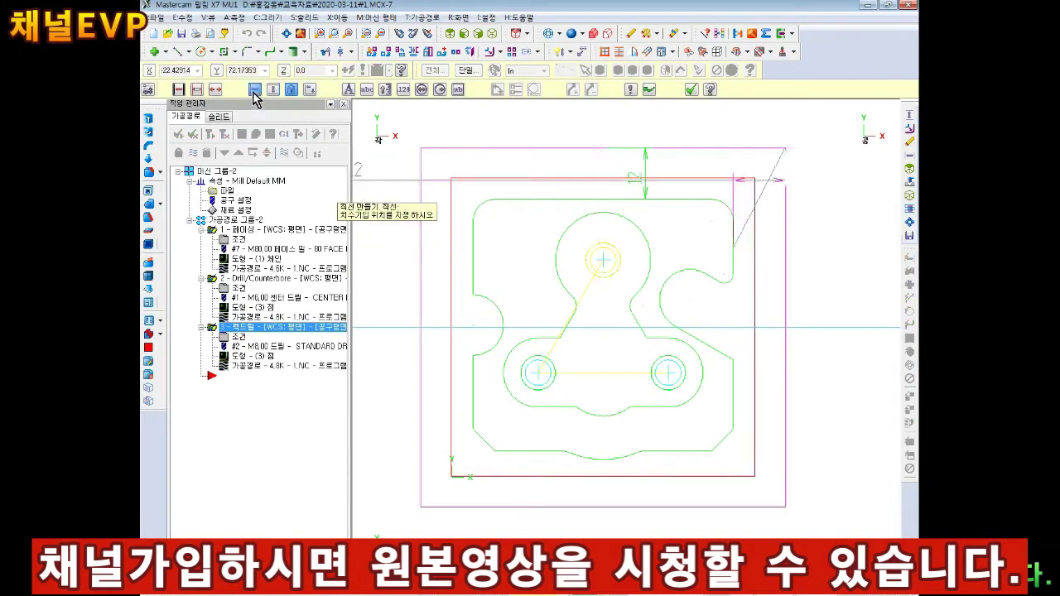
{"action": "left_click", "coordinate": [782, 120]}
{"action": "key", "text": "Escape"}
{"action": "scroll", "coordinate": [679, 456], "scroll_direction": "down", "scroll_amount": 2}
{"action": "scroll", "coordinate": [740, 268], "scroll_direction": "up", "scroll_amount": 2}
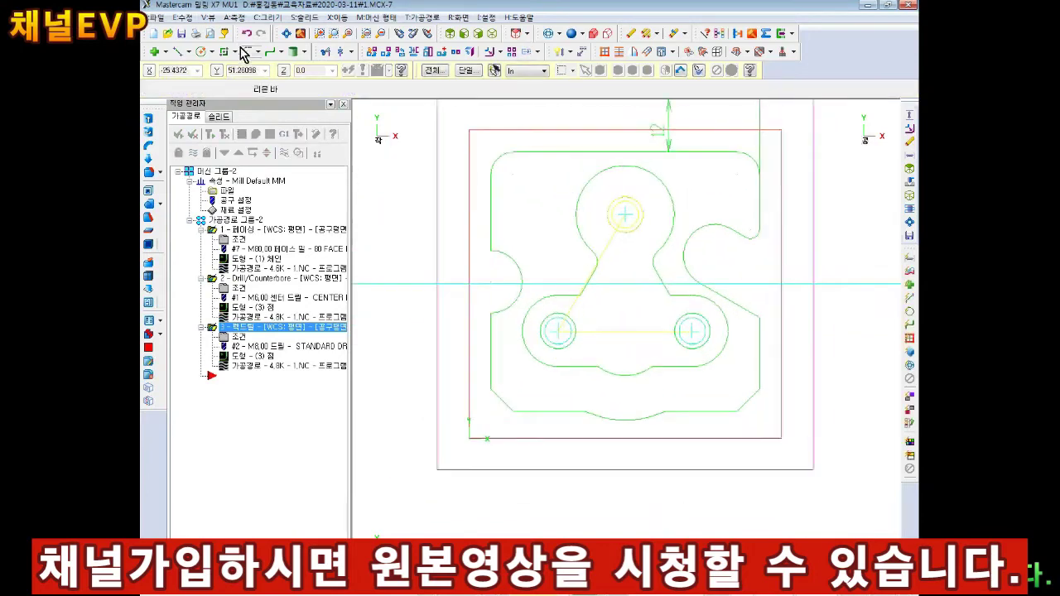
Add an 11 dimension at the bottom, then undo to remove both the 12 and 11 dimensions.
{"action": "left_click", "coordinate": [635, 437]}
{"action": "left_click", "coordinate": [635, 469]}
{"action": "left_click", "coordinate": [674, 452]}
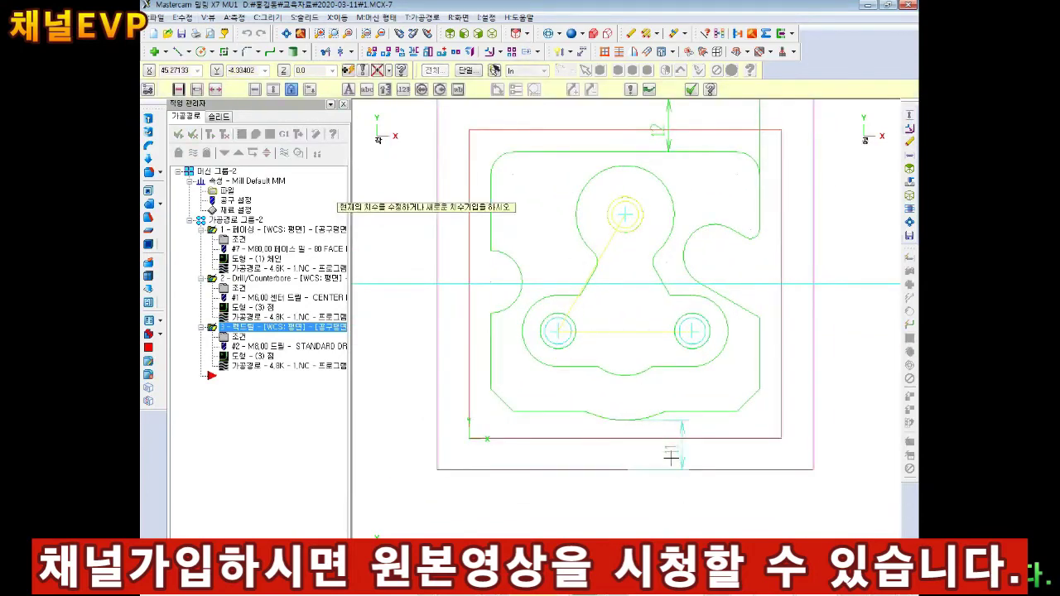
{"action": "scroll", "coordinate": [705, 390], "scroll_direction": "down", "scroll_amount": 2}
{"action": "scroll", "coordinate": [705, 389], "scroll_direction": "up", "scroll_amount": 2}
{"action": "scroll", "coordinate": [706, 390], "scroll_direction": "down", "scroll_amount": 2}
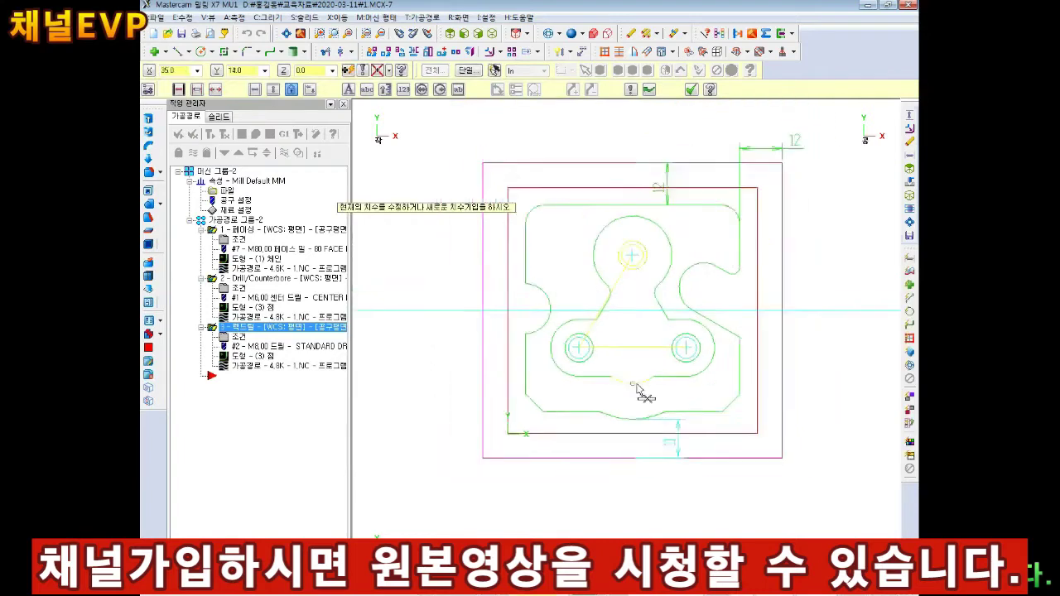
{"action": "key", "text": "Escape"}
{"action": "key", "text": "ctrl+z"}
{"action": "key", "text": "ctrl+z"}
{"action": "scroll", "coordinate": [635, 336], "scroll_direction": "down", "scroll_amount": 1}
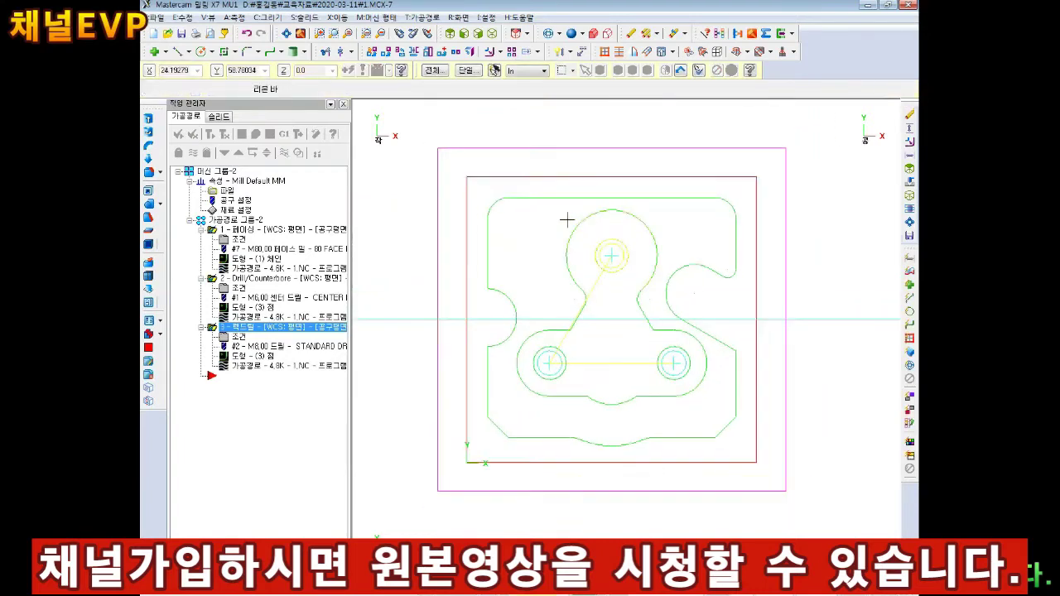
{"action": "scroll", "coordinate": [599, 300], "scroll_direction": "up", "scroll_amount": 1}
{"action": "scroll", "coordinate": [599, 300], "scroll_direction": "down", "scroll_amount": 1}
{"action": "scroll", "coordinate": [599, 300], "scroll_direction": "up", "scroll_amount": 1}
Start a Pocket toolpath chaining the stock rectangle and the green part profile.
{"action": "right_click", "coordinate": [232, 220]}
{"action": "mouse_move", "coordinate": [277, 228]}
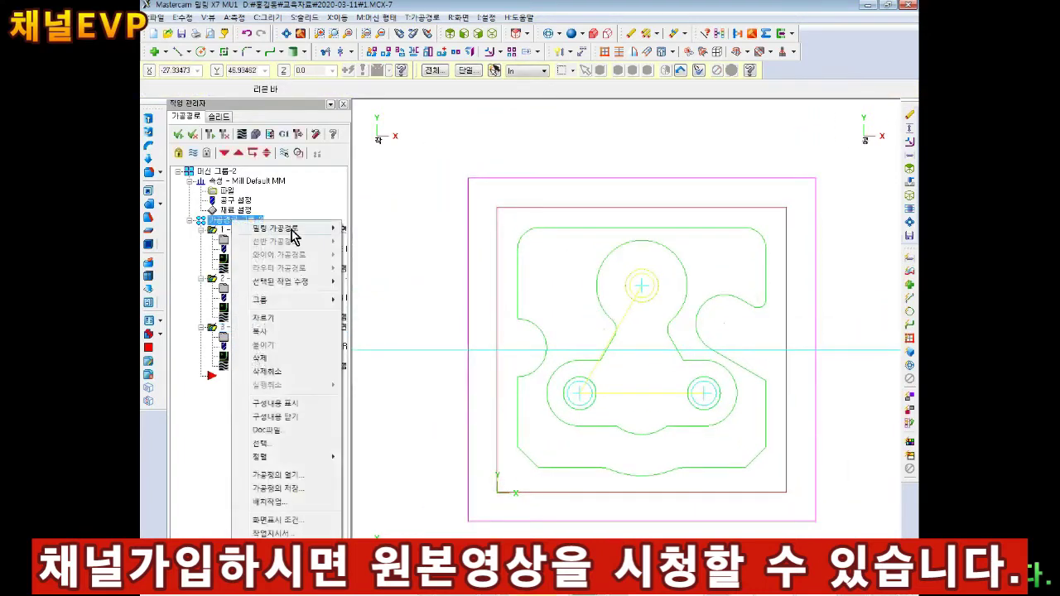
{"action": "left_click", "coordinate": [380, 273]}
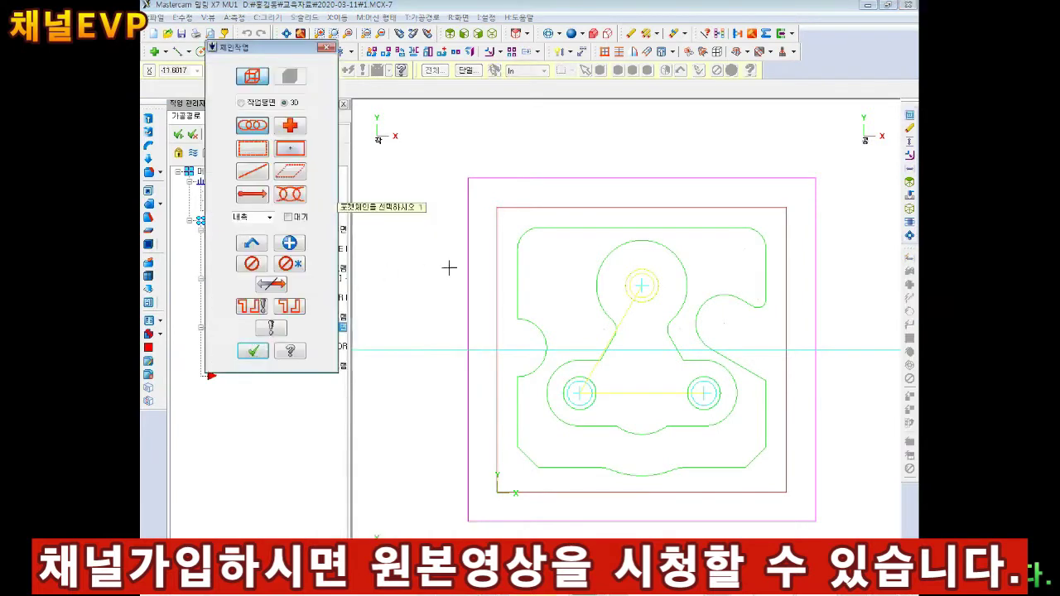
{"action": "left_click", "coordinate": [468, 214]}
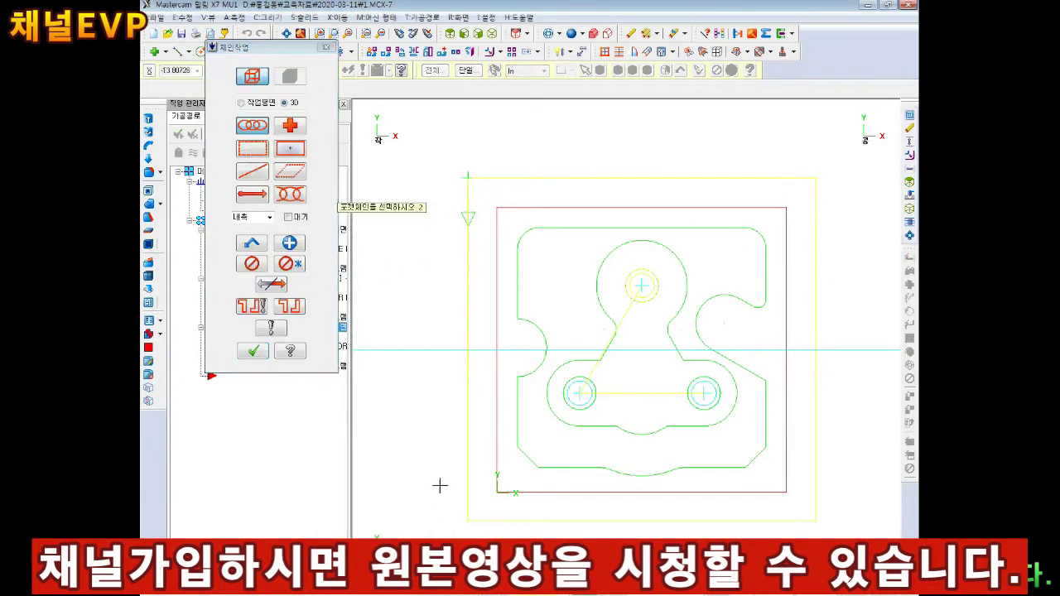
{"action": "left_click", "coordinate": [518, 428]}
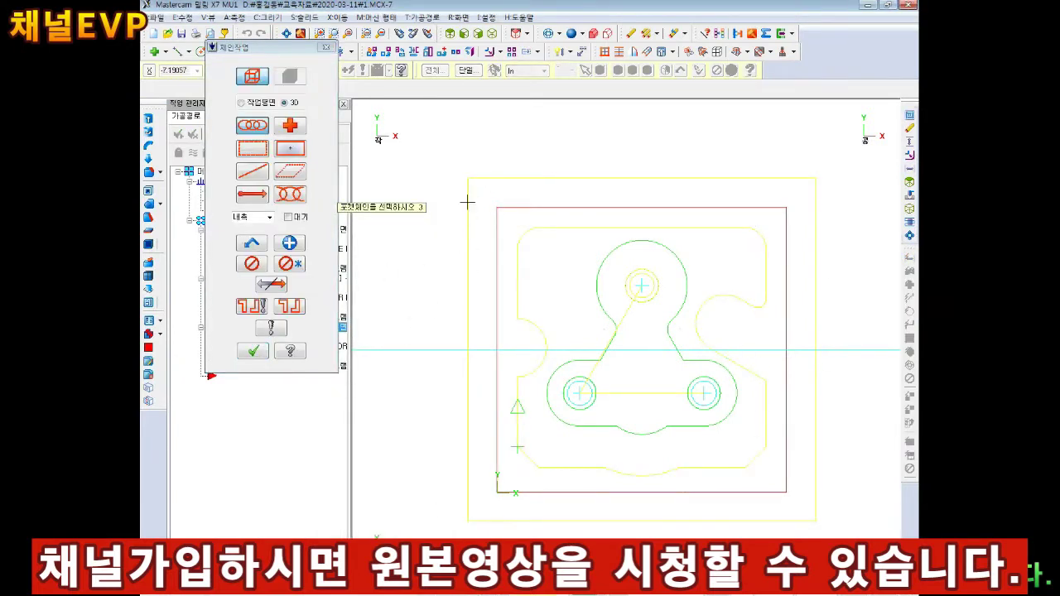
{"action": "left_click", "coordinate": [252, 351]}
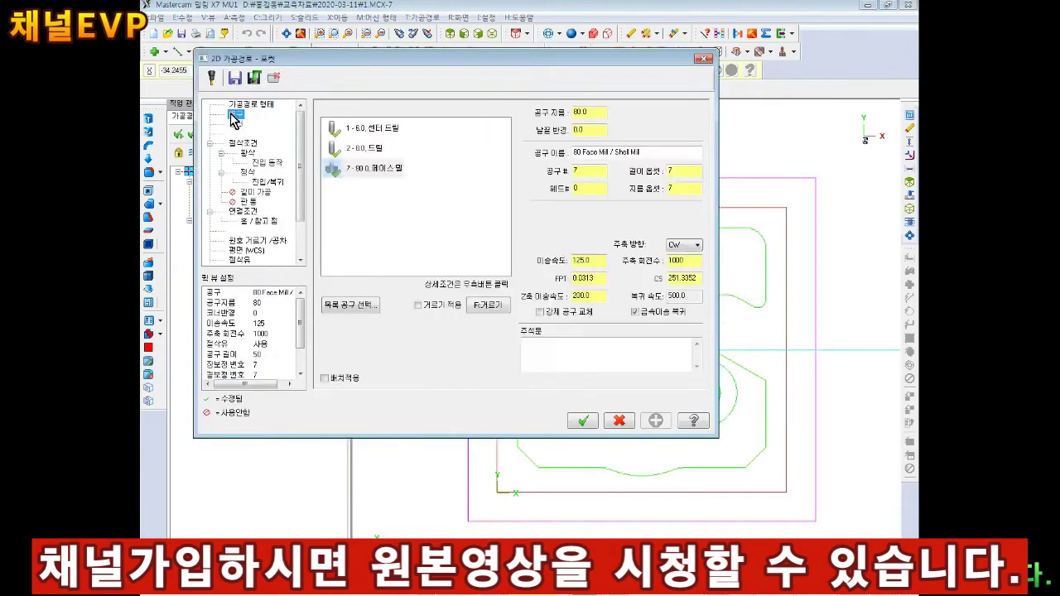
Create a new 10 mm flat end mill with feed 200 and 2000 rpm spindle speed.
{"action": "right_click", "coordinate": [393, 203]}
{"action": "left_click", "coordinate": [452, 230]}
{"action": "left_click", "coordinate": [651, 459]}
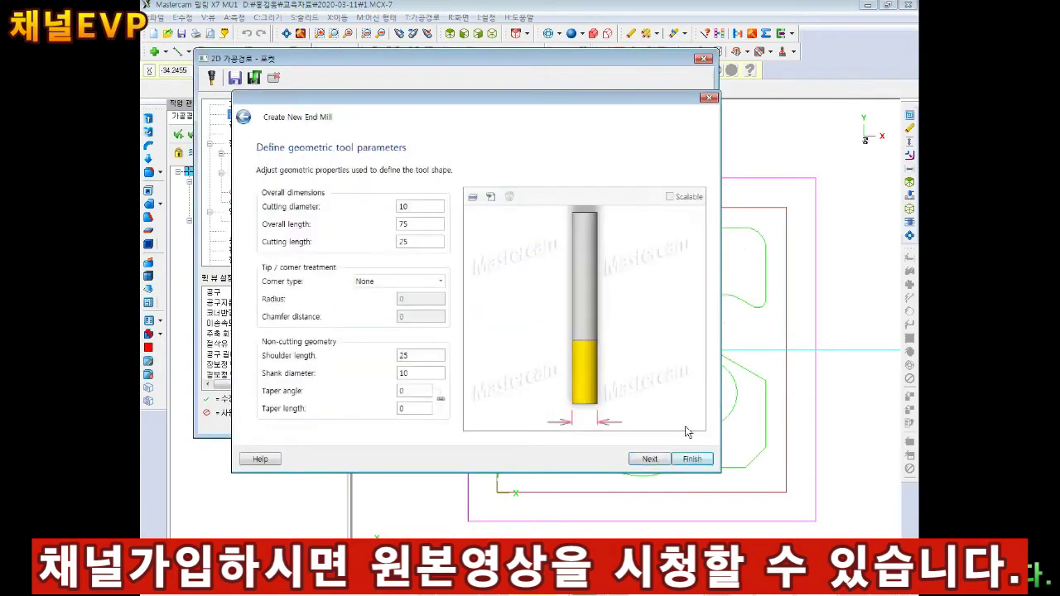
{"action": "left_click", "coordinate": [692, 459]}
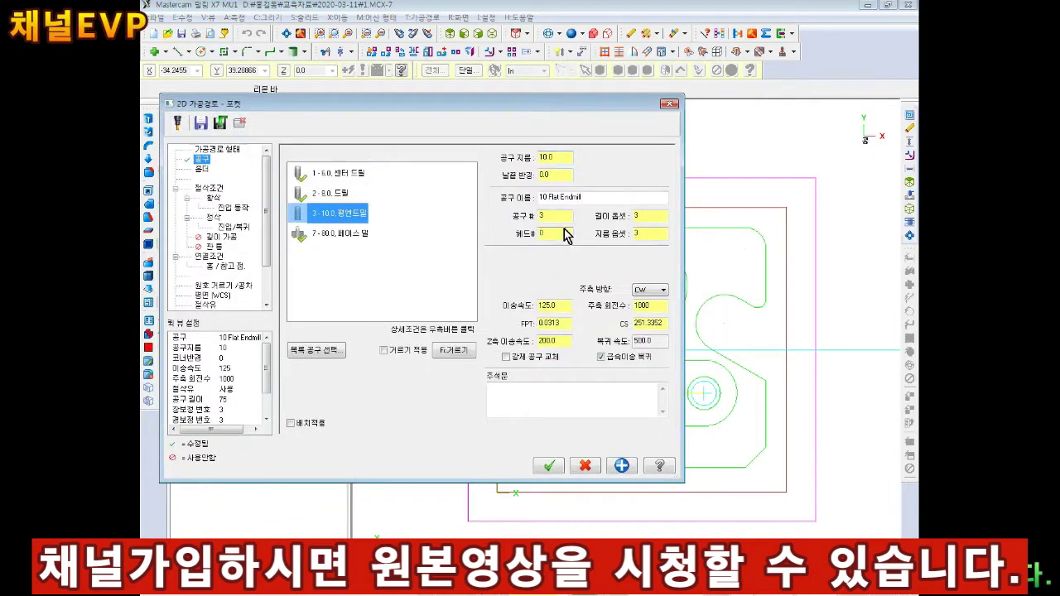
{"action": "double_click", "coordinate": [556, 306]}
{"action": "type", "text": "20"}
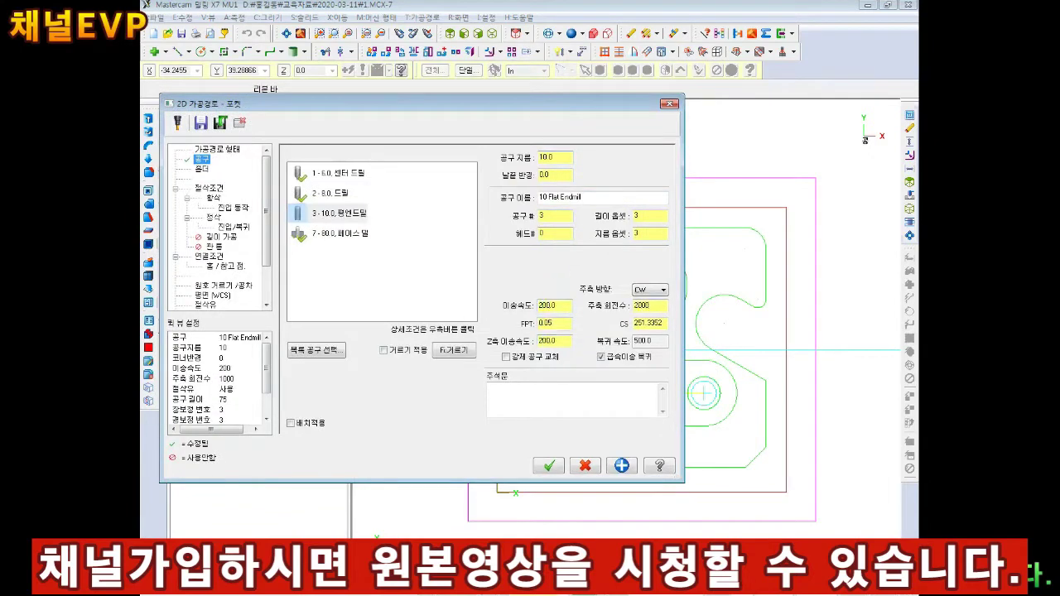
{"action": "left_click_drag", "start_coordinate": [414, 103], "coordinate": [519, 46]}
{"action": "left_click", "coordinate": [313, 130]}
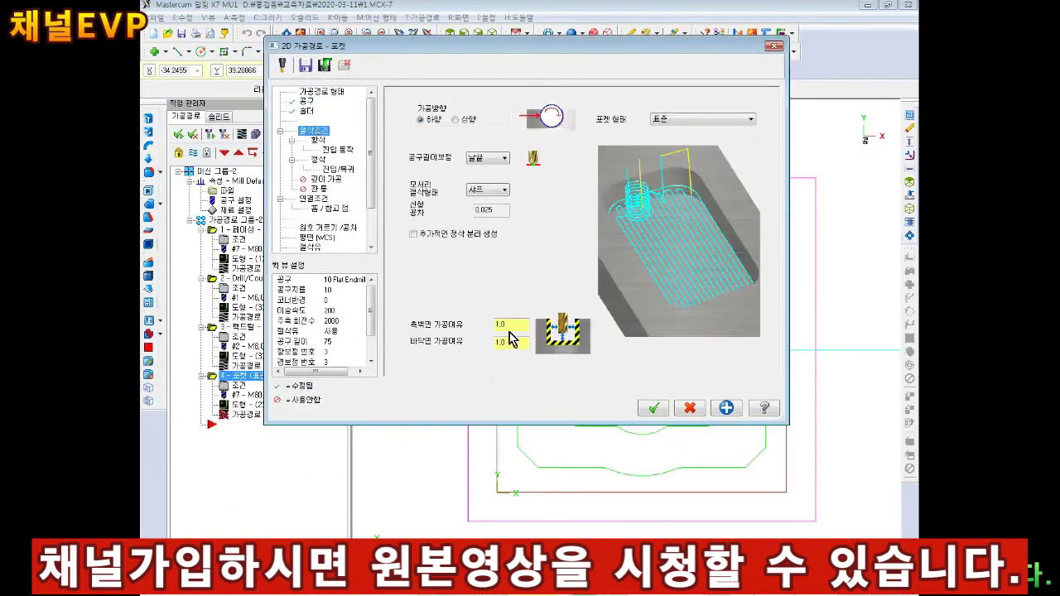
Leave 0 stock, use constant overlap spiral roughing, and set ramp entry.
{"action": "type", "text": "0"}
{"action": "key", "text": "Tab"}
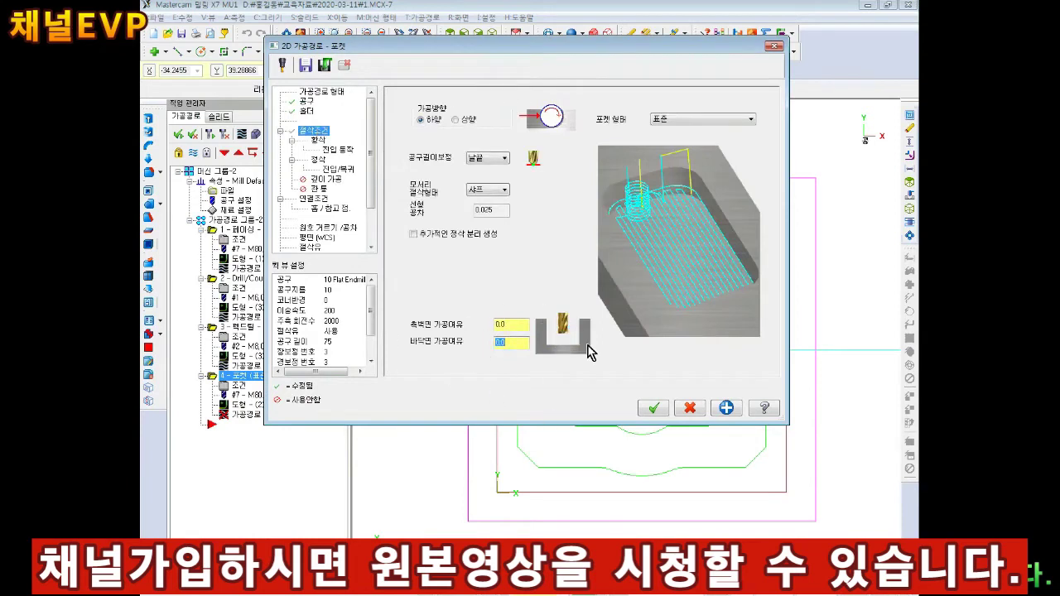
{"action": "left_click", "coordinate": [318, 141]}
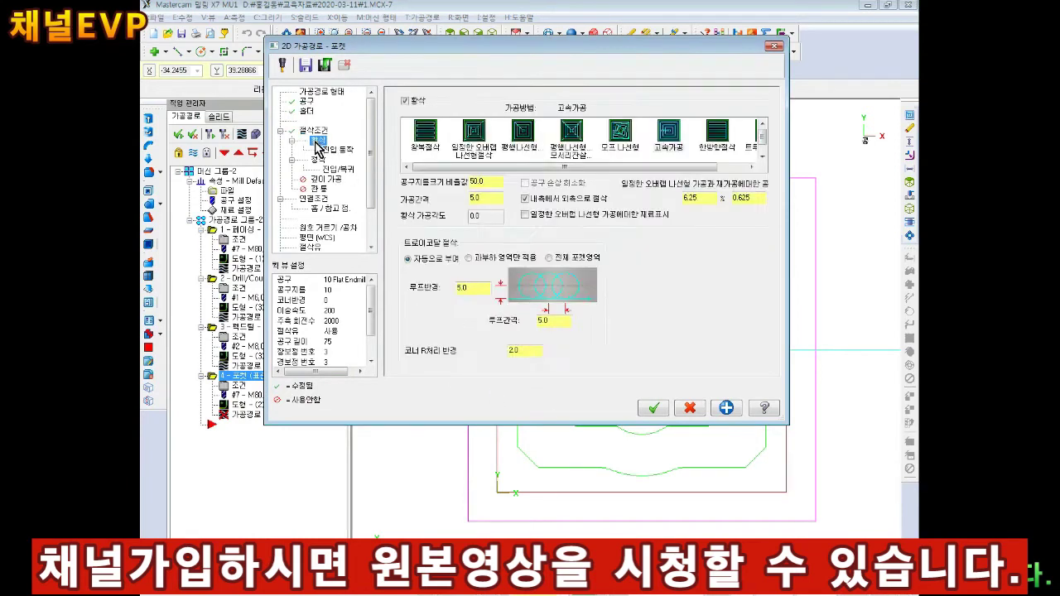
{"action": "left_click", "coordinate": [473, 153]}
{"action": "left_click_drag", "start_coordinate": [498, 181], "coordinate": [432, 196]}
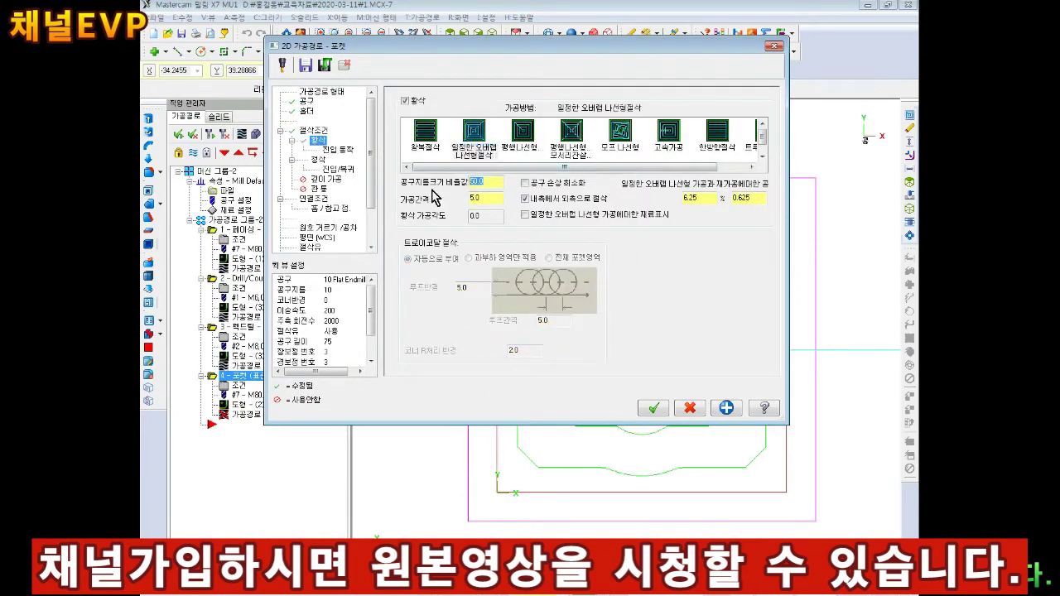
{"action": "left_click", "coordinate": [337, 151]}
{"action": "left_click", "coordinate": [491, 102]}
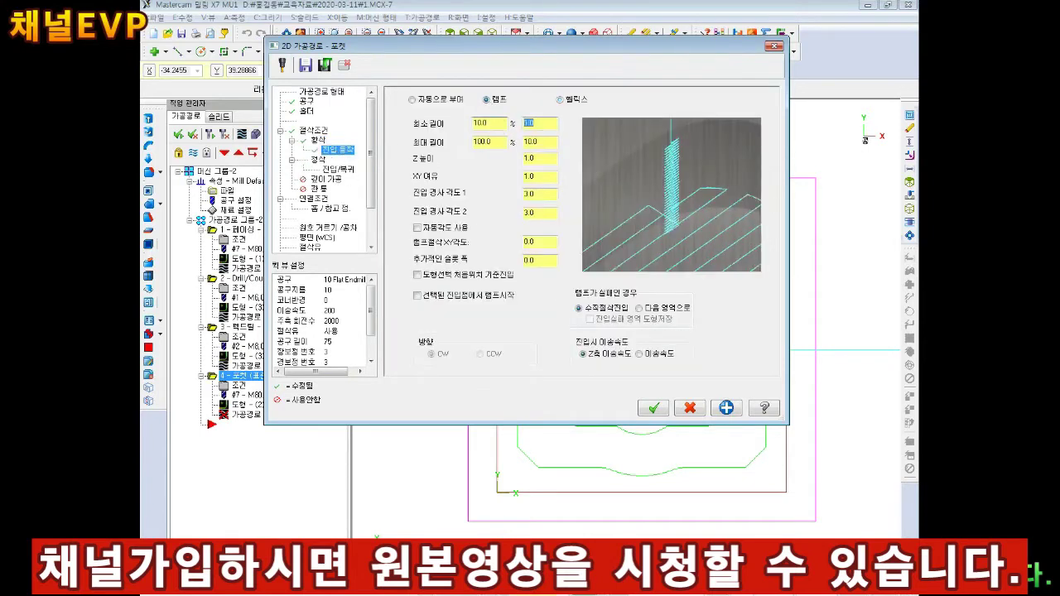
{"action": "key", "text": "Tab"}
{"action": "type", "text": "25"}
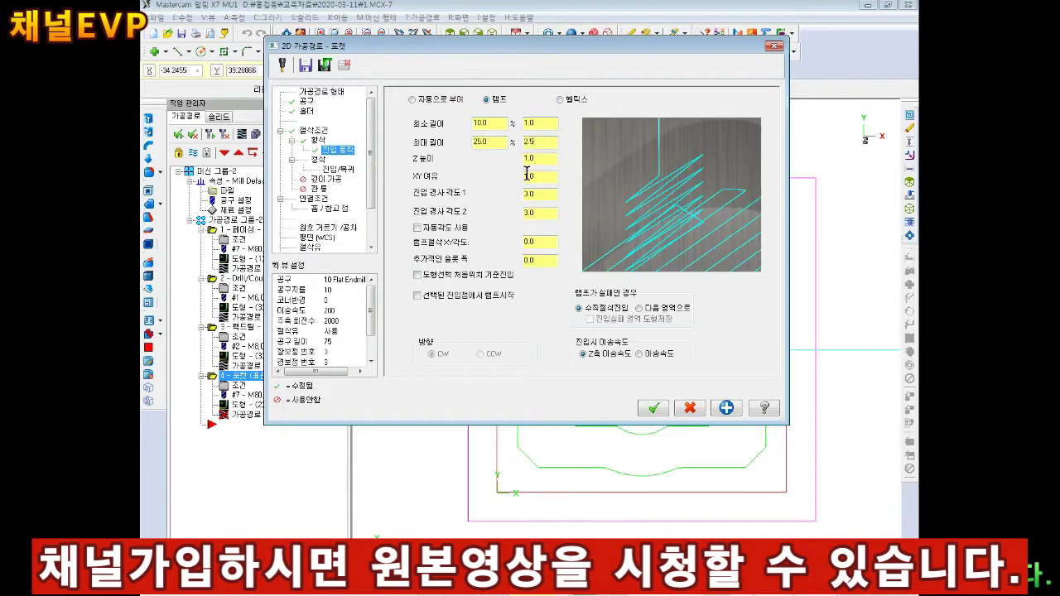
Add finish and lead-in/out, 2.0 depth cuts to -6.0, flood coolant, and generate the toolpath.
{"action": "left_click", "coordinate": [317, 160]}
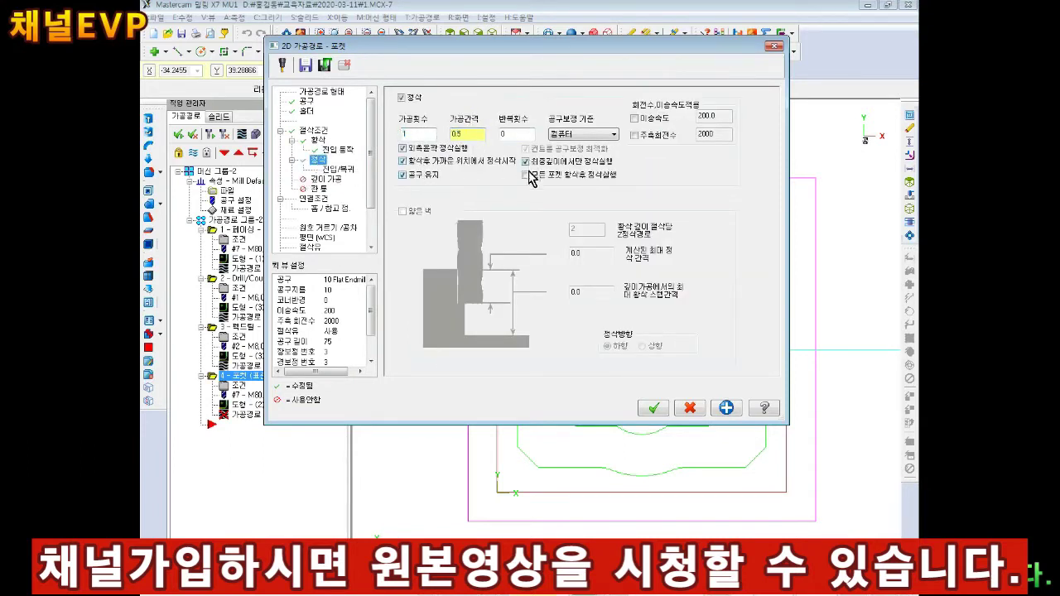
{"action": "left_click", "coordinate": [340, 170]}
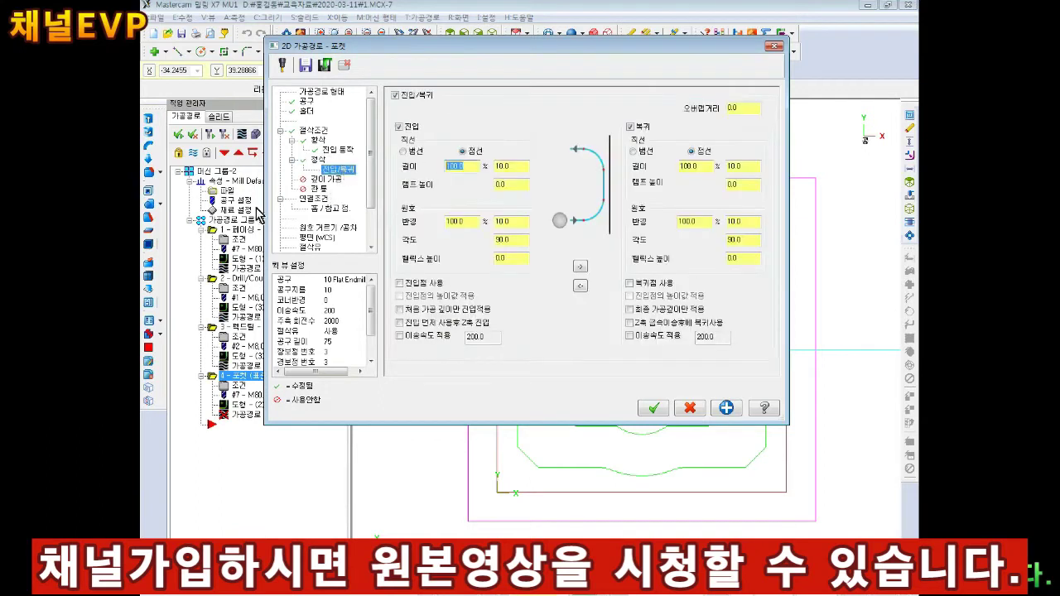
{"action": "type", "text": "50"}
{"action": "left_click", "coordinate": [453, 221]}
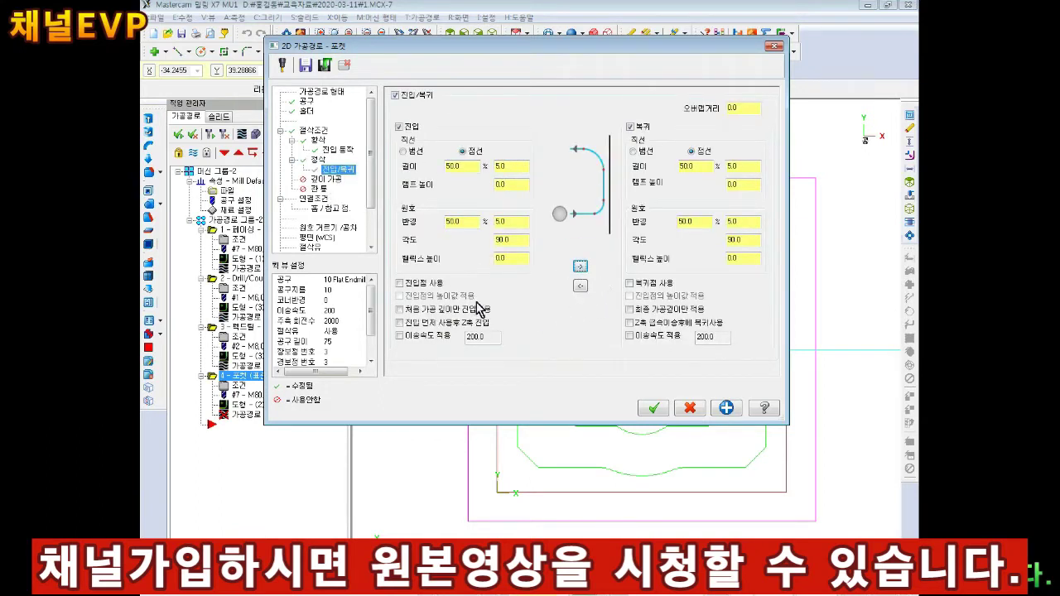
{"action": "left_click", "coordinate": [325, 180]}
{"action": "left_click", "coordinate": [414, 105]}
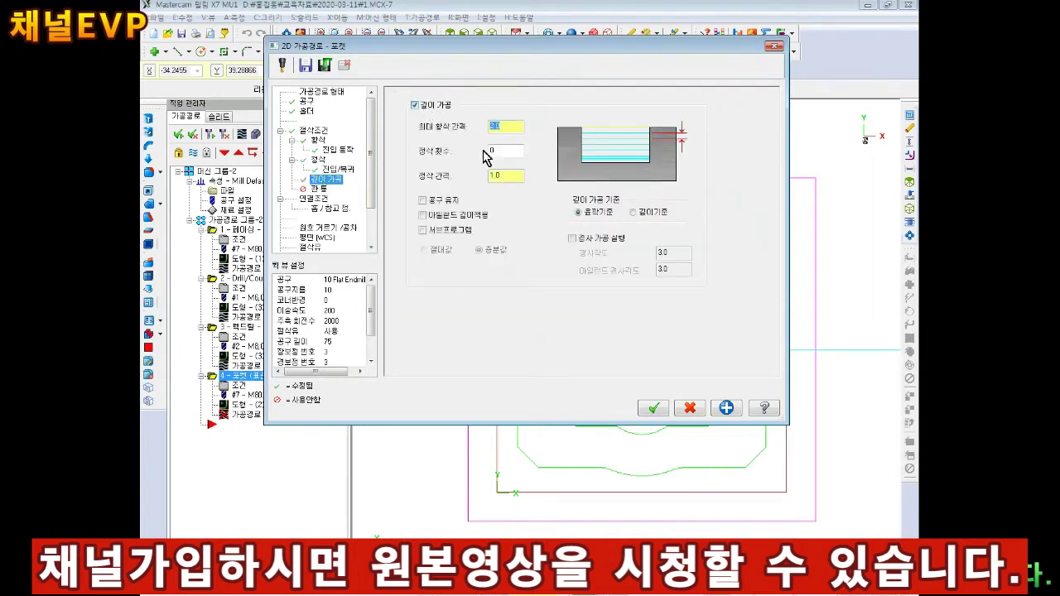
{"action": "double_click", "coordinate": [505, 175]}
{"action": "type", "text": "0.5"}
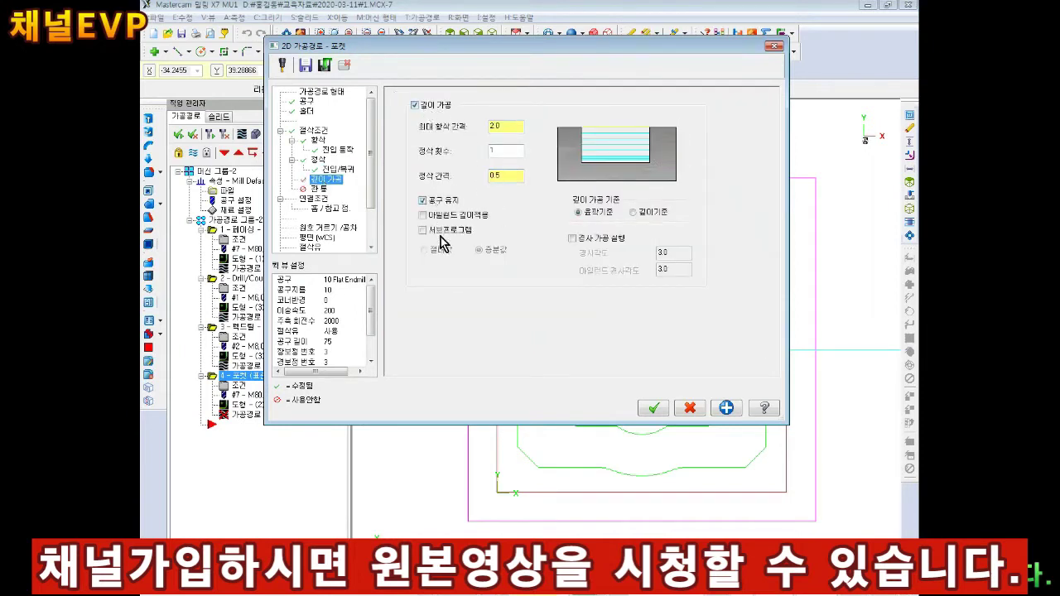
{"action": "left_click", "coordinate": [315, 200]}
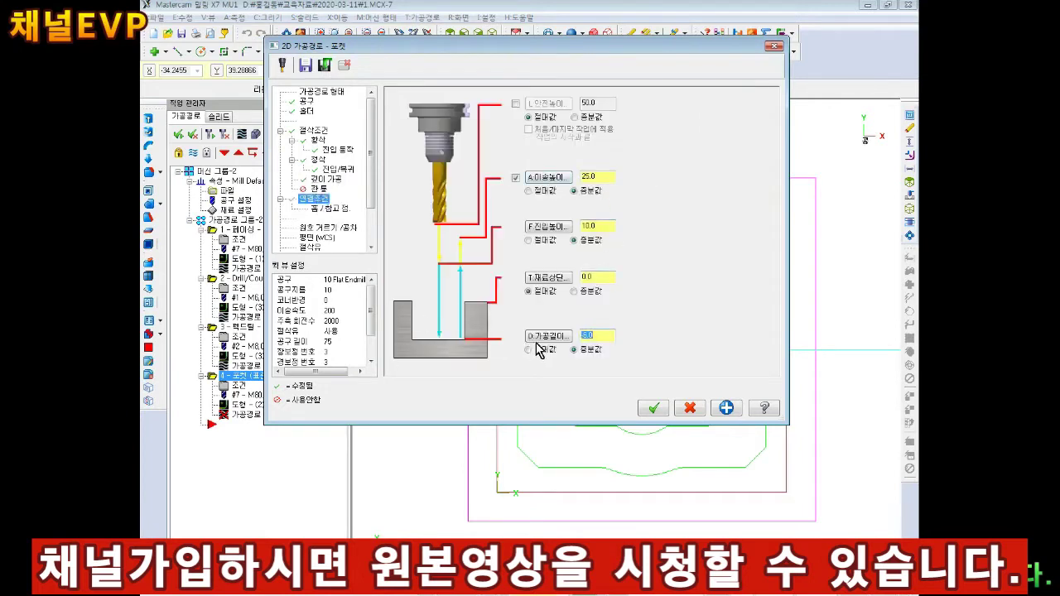
{"action": "left_click", "coordinate": [305, 247]}
{"action": "left_click", "coordinate": [601, 160]}
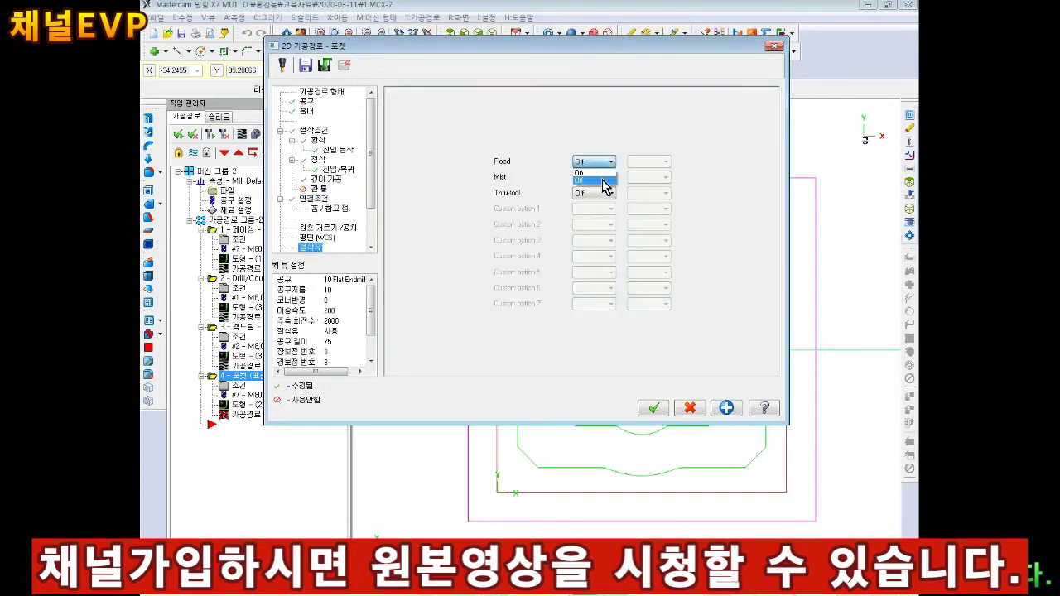
{"action": "left_click", "coordinate": [590, 182]}
{"action": "left_click", "coordinate": [318, 201]}
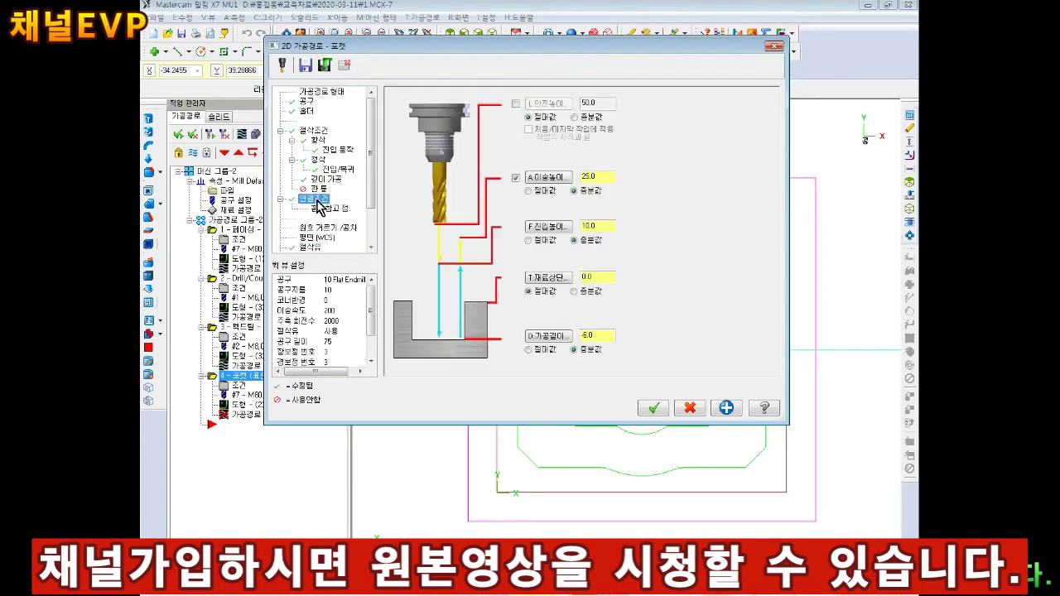
{"action": "left_click", "coordinate": [652, 410]}
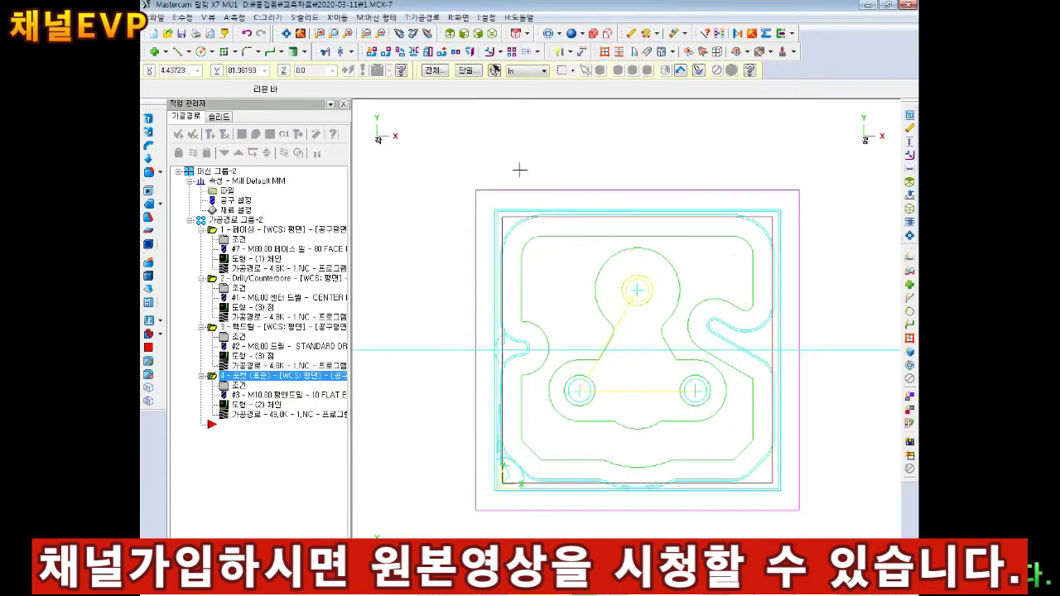
Rotate to an isometric view and verify all four operations in Mastercam Simulator.
{"action": "middle_click_drag", "start_coordinate": [520, 170], "coordinate": [547, 279]}
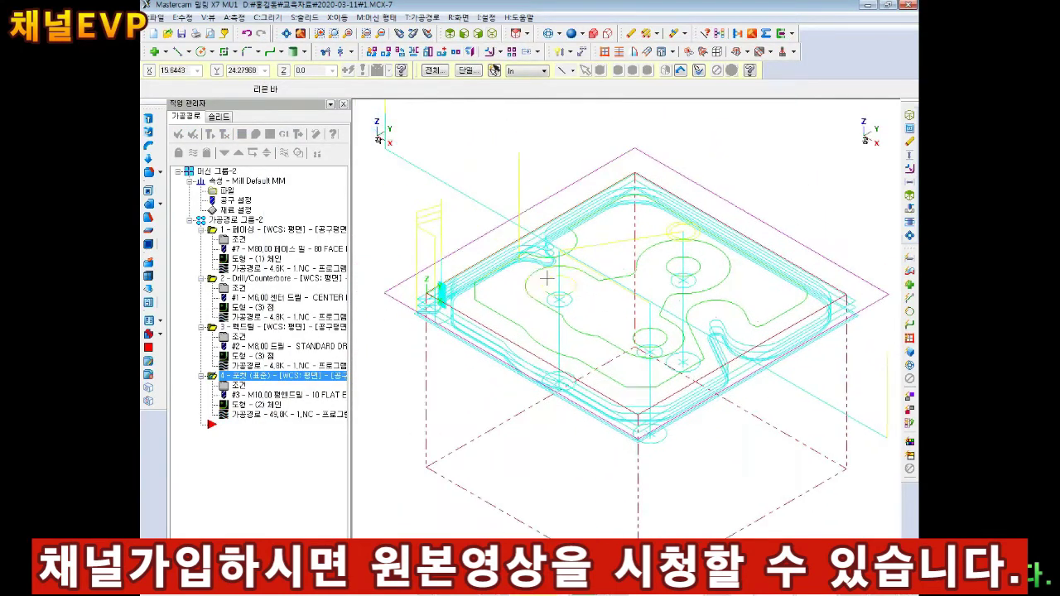
{"action": "left_click", "coordinate": [256, 135]}
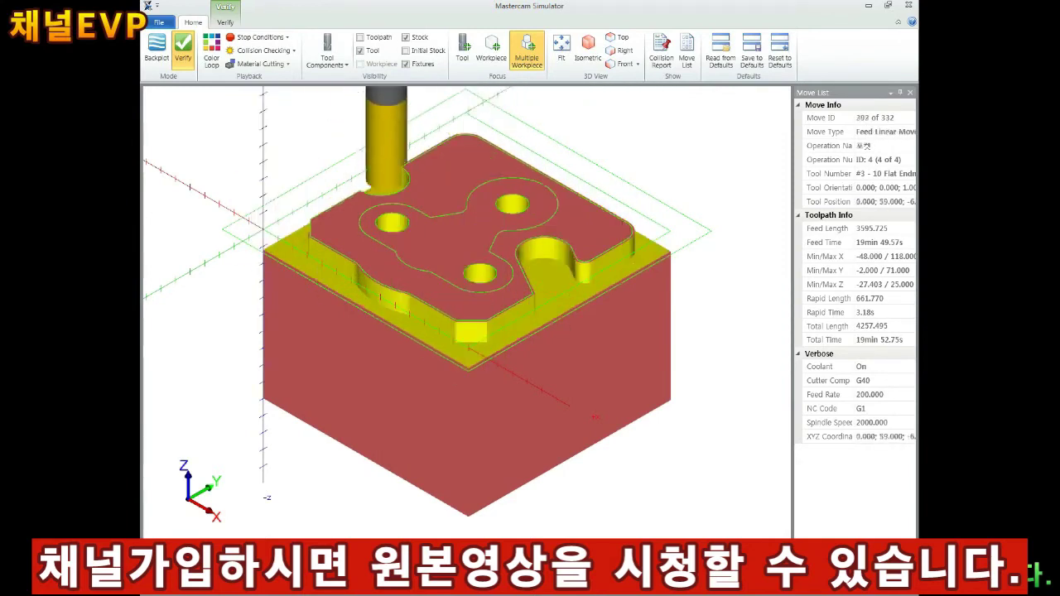
Turn on Color Loop, replay all 332 moves, then close and relaunch Verify to reset the stock.
{"action": "left_click", "coordinate": [212, 51]}
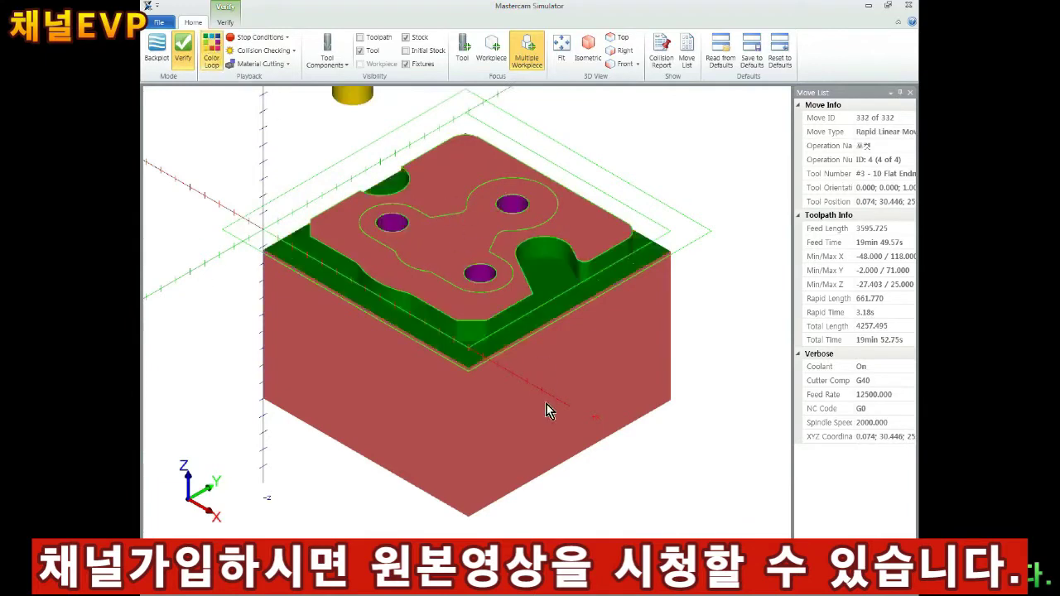
{"action": "left_click", "coordinate": [471, 559]}
{"action": "mouse_move", "coordinate": [473, 262]}
{"action": "middle_mouse_down"}
{"action": "mouse_move", "coordinate": [411, 234]}
{"action": "mouse_move", "coordinate": [433, 279]}
{"action": "mouse_move", "coordinate": [478, 246]}
{"action": "mouse_move", "coordinate": [329, 193]}
{"action": "mouse_move", "coordinate": [517, 305]}
{"action": "mouse_move", "coordinate": [508, 338]}
{"action": "mouse_move", "coordinate": [539, 300]}
{"action": "mouse_move", "coordinate": [533, 328]}
{"action": "mouse_move", "coordinate": [669, 323]}
{"action": "middle_mouse_up"}
{"action": "scroll", "coordinate": [412, 234], "scroll_direction": "up", "scroll_amount": 2}
{"action": "left_click", "coordinate": [908, 5]}
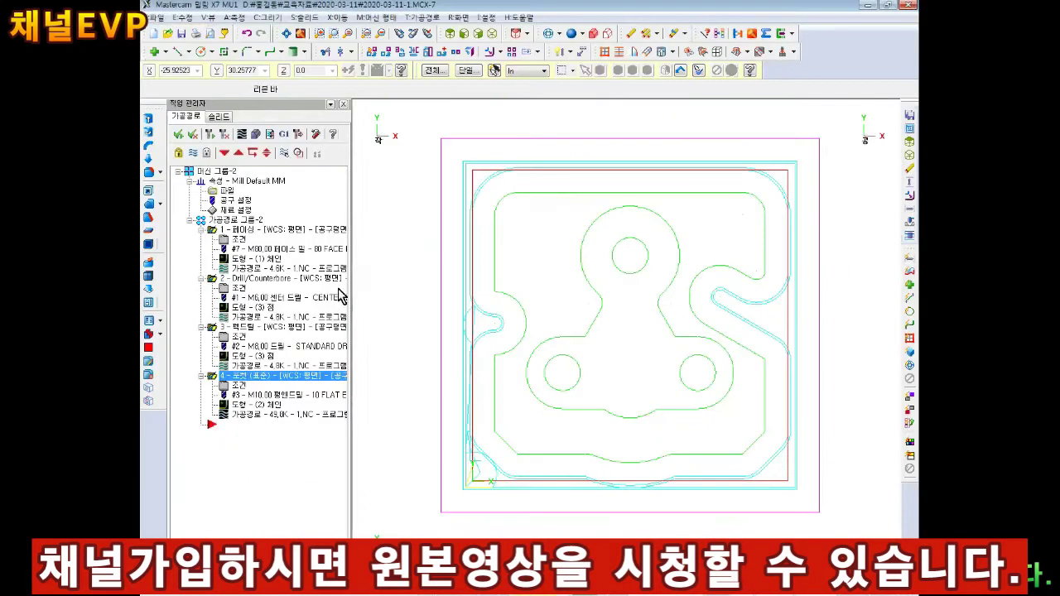
{"action": "left_click", "coordinate": [256, 134]}
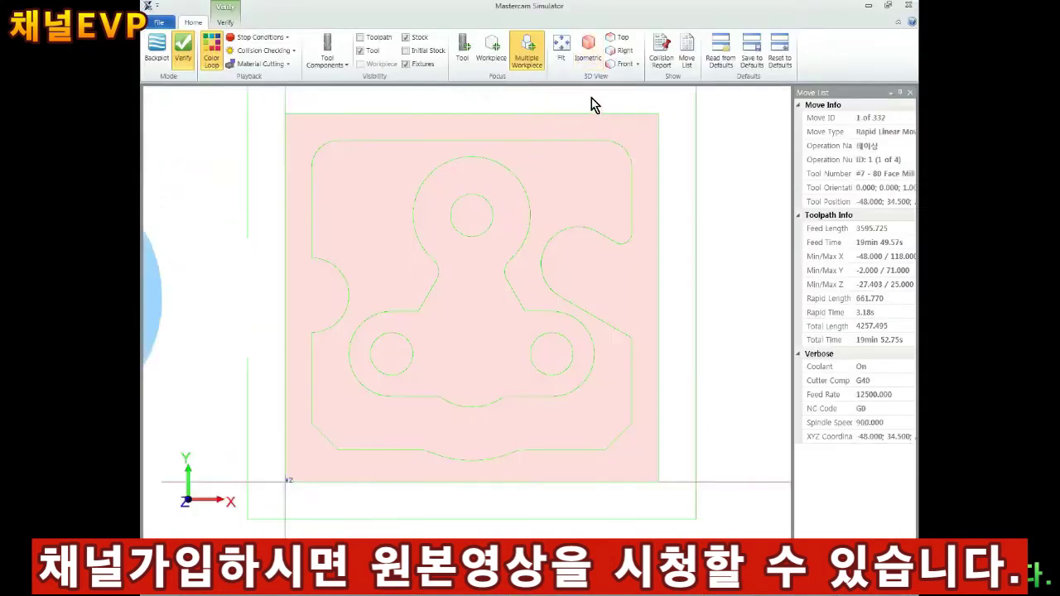
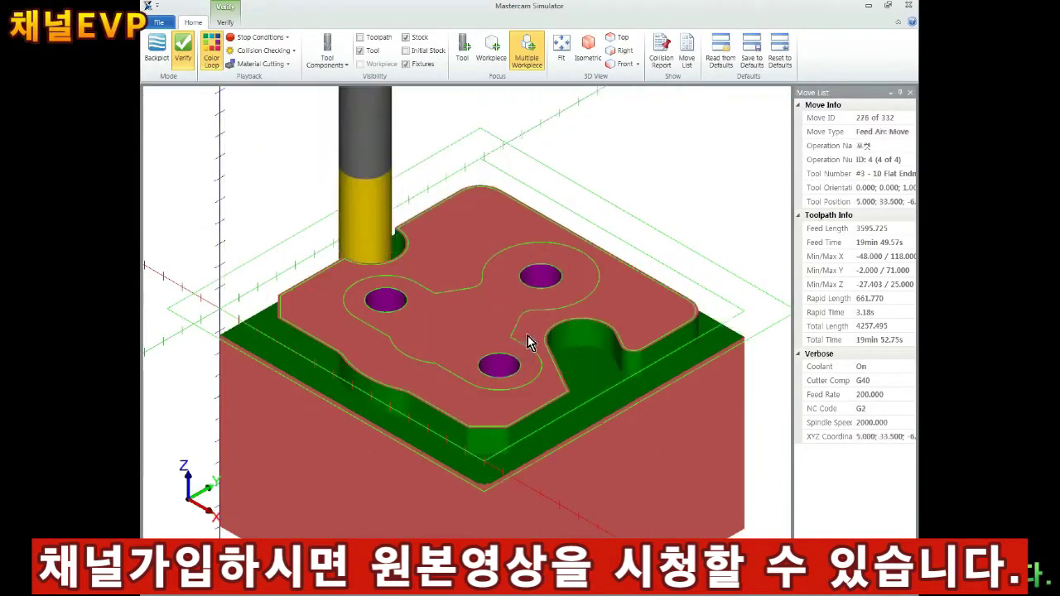
Close the simulator and review the peck drill's depth and linking parameters.
{"action": "left_click", "coordinate": [908, 5]}
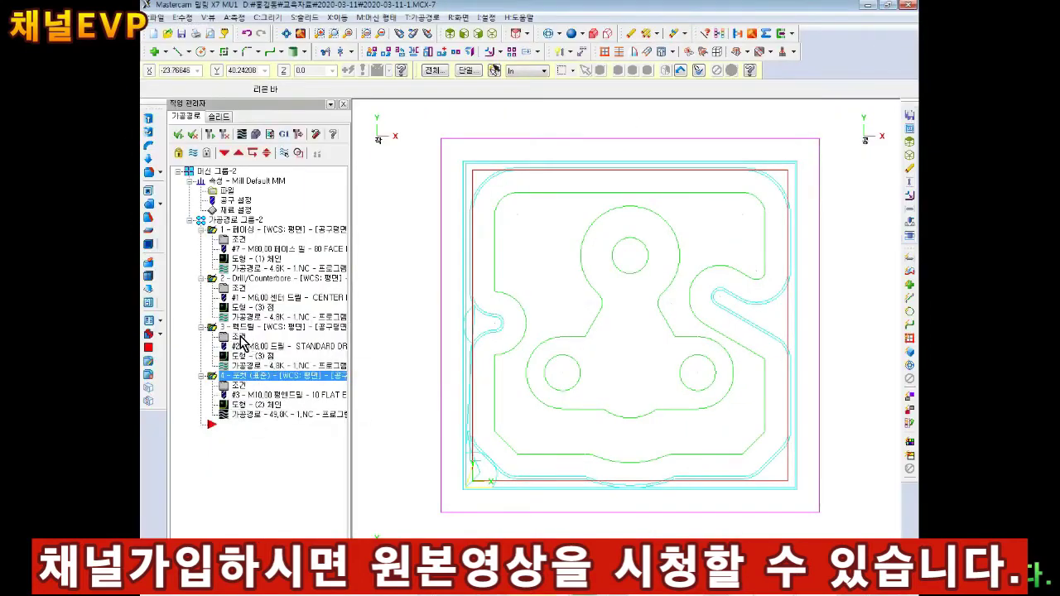
{"action": "left_click", "coordinate": [240, 340]}
{"action": "left_click", "coordinate": [315, 142]}
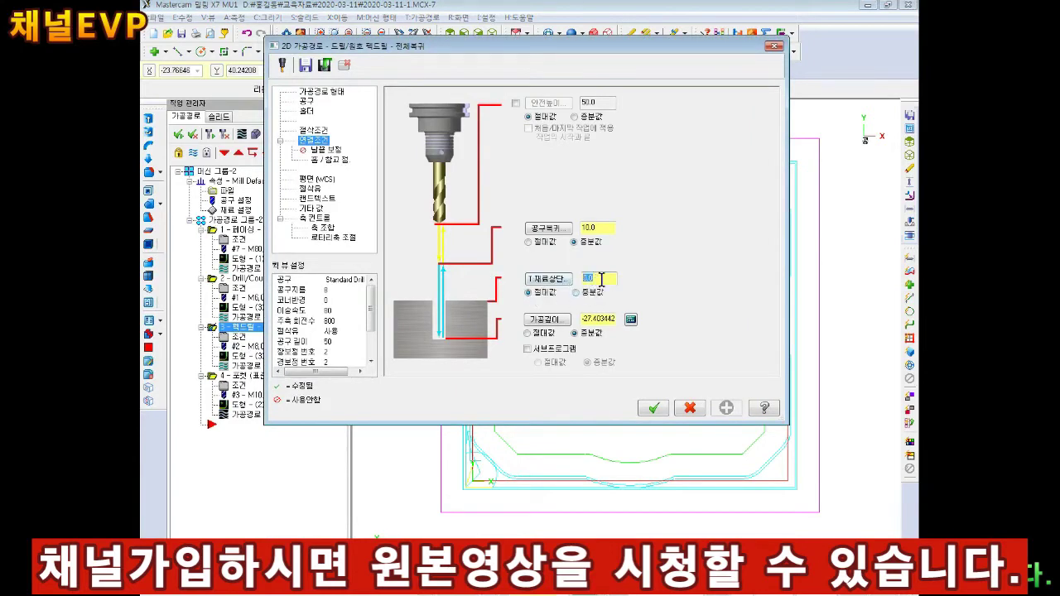
{"action": "left_click", "coordinate": [653, 408]}
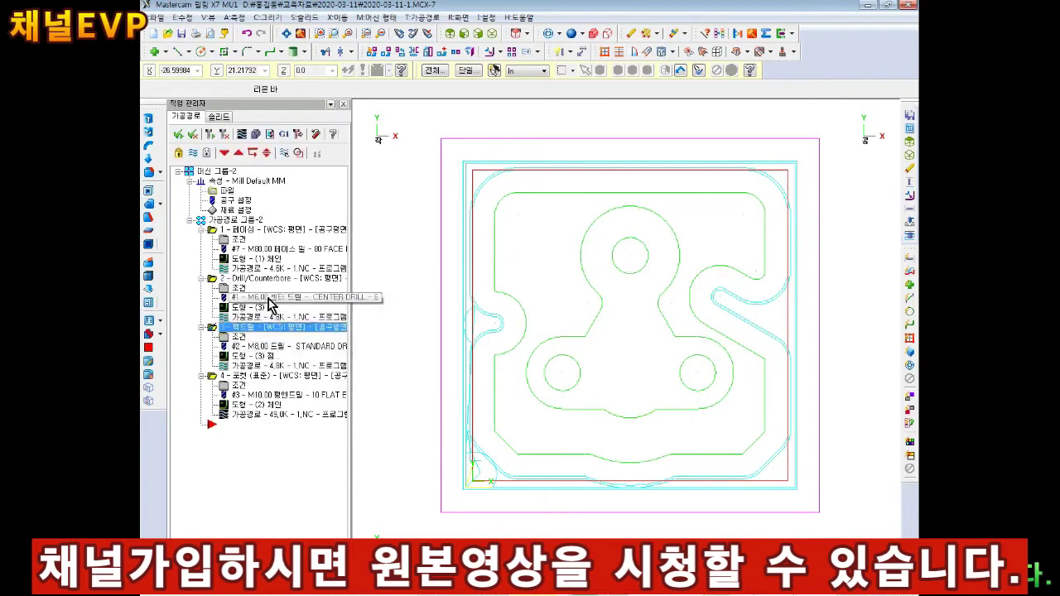
Confirm the machine group's stock setup, then verify all operations again.
{"action": "left_click", "coordinate": [231, 212]}
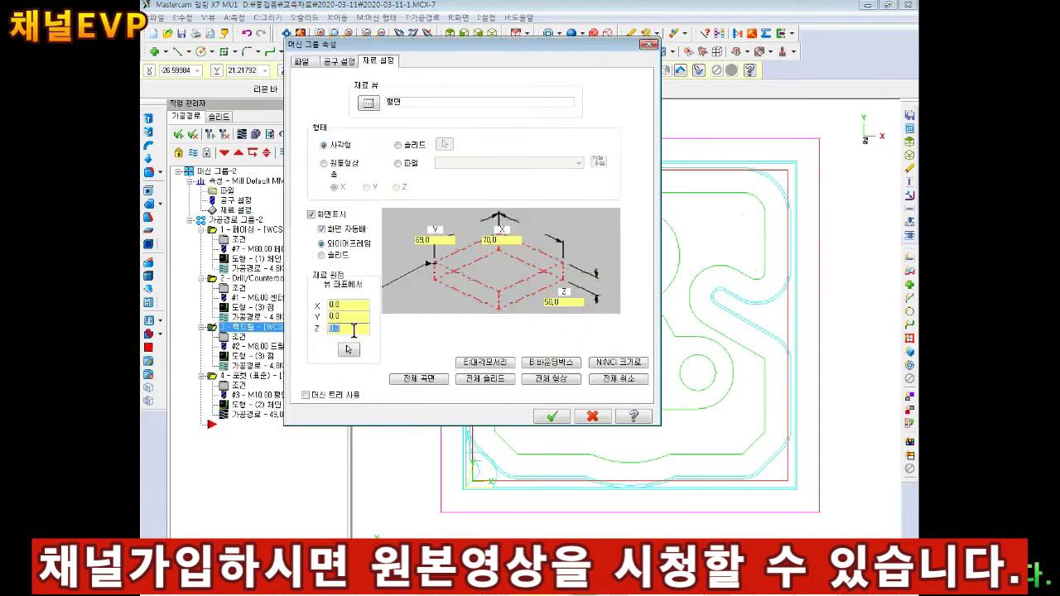
{"action": "left_click", "coordinate": [553, 417]}
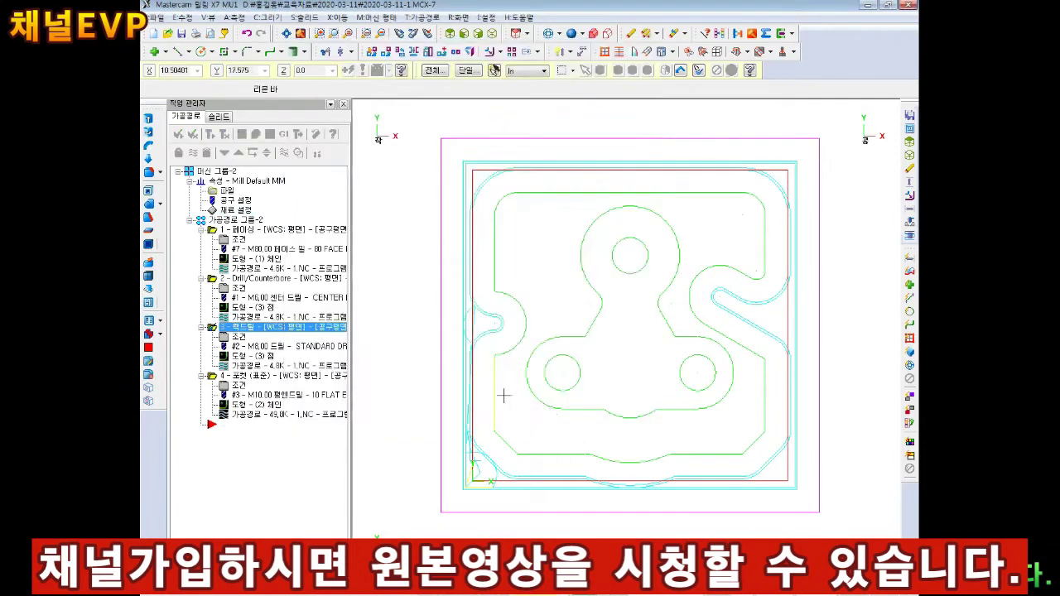
{"action": "left_click", "coordinate": [178, 134]}
{"action": "left_click", "coordinate": [255, 133]}
Run the isometric verification of all four operations, then return to the drawing.
{"action": "left_click", "coordinate": [588, 50]}
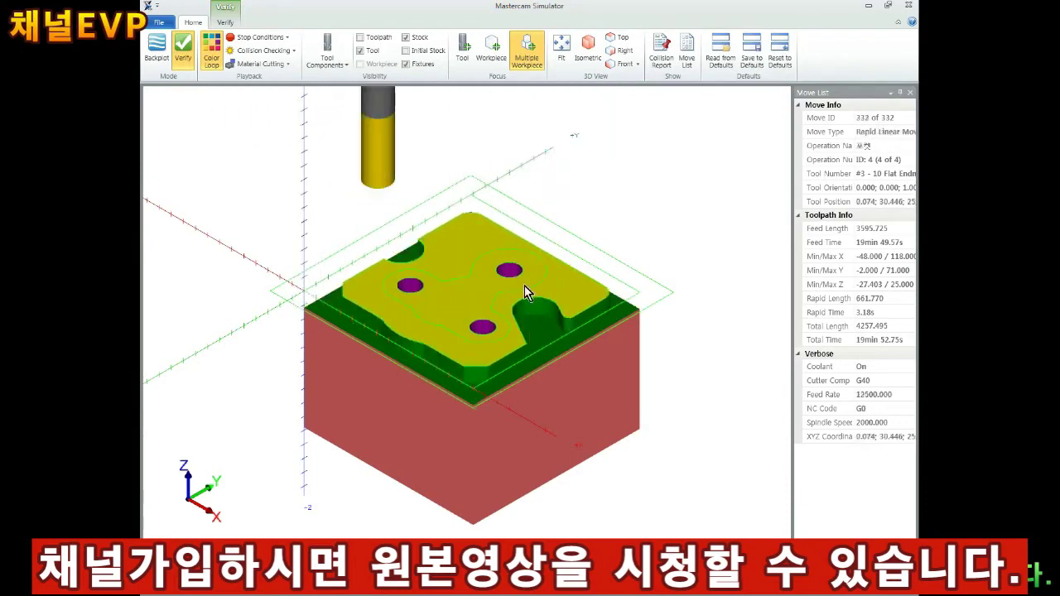
{"action": "left_click", "coordinate": [908, 5]}
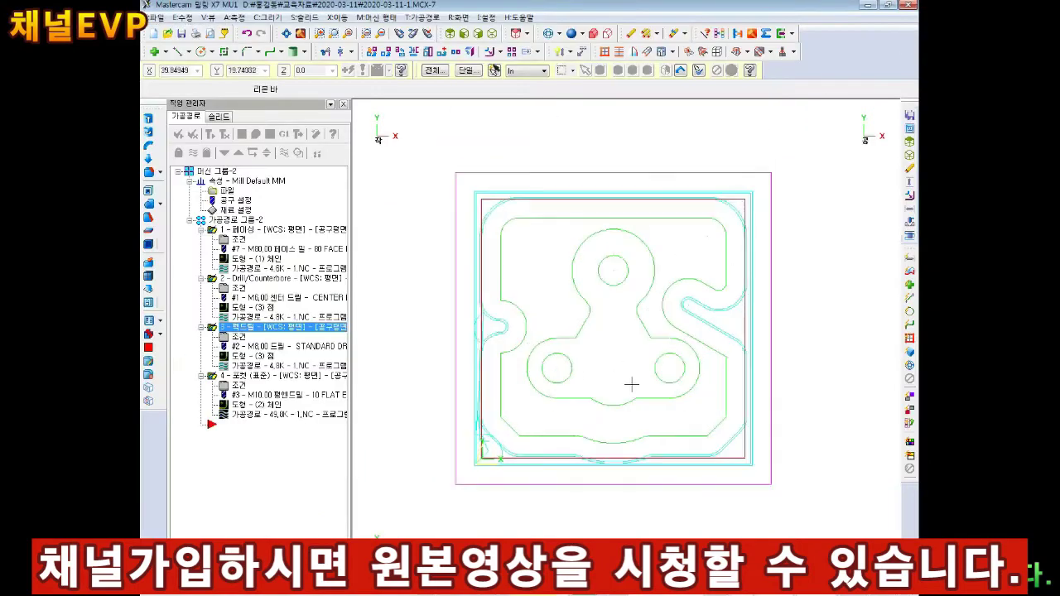
{"action": "scroll", "coordinate": [444, 458], "scroll_direction": "up", "scroll_amount": 2}
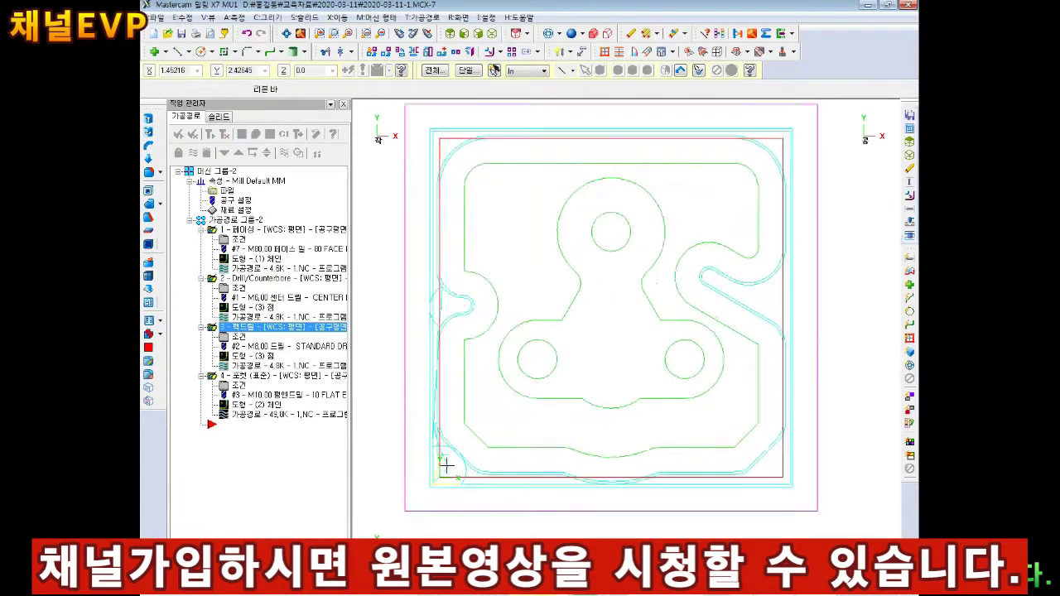
{"action": "scroll", "coordinate": [461, 464], "scroll_direction": "up", "scroll_amount": 1}
{"action": "scroll", "coordinate": [579, 418], "scroll_direction": "up", "scroll_amount": 1}
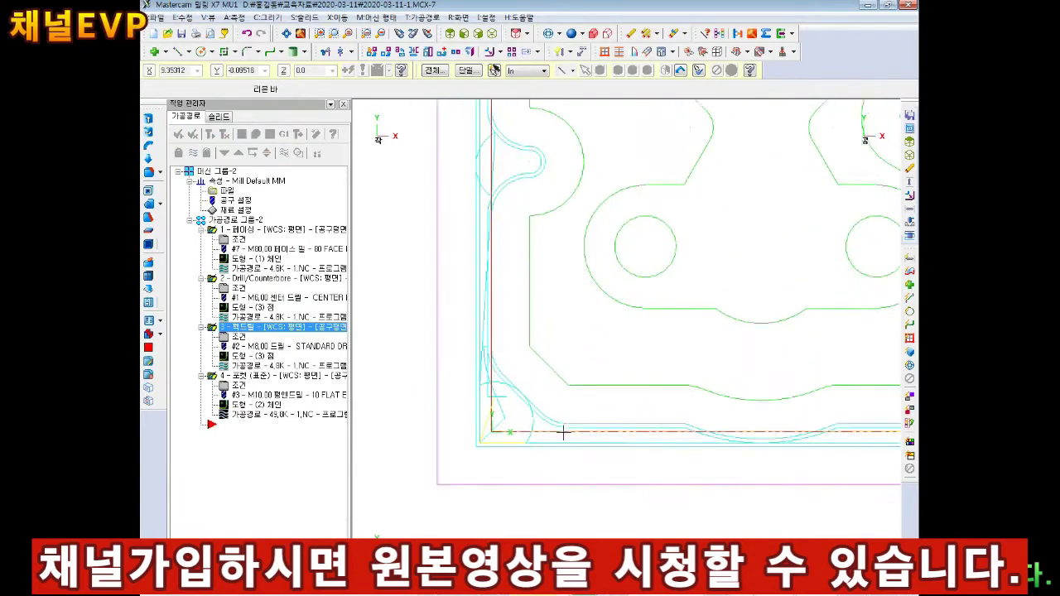
{"action": "scroll", "coordinate": [546, 422], "scroll_direction": "down", "scroll_amount": 2}
{"action": "scroll", "coordinate": [472, 422], "scroll_direction": "up", "scroll_amount": 2}
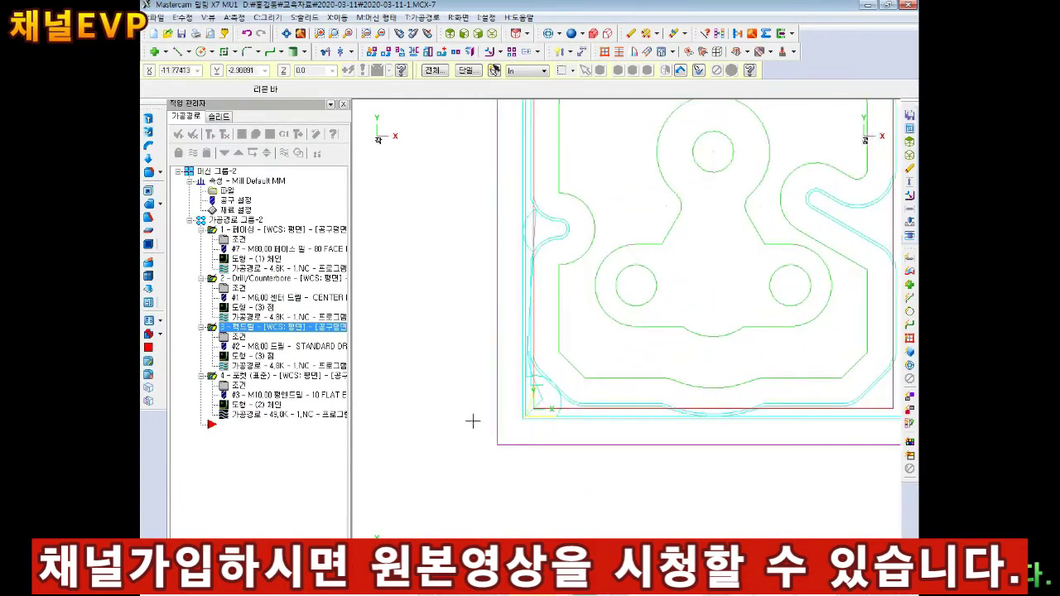
Place a single point to the left of the stock.
{"action": "left_click", "coordinate": [164, 51]}
{"action": "left_click", "coordinate": [185, 73]}
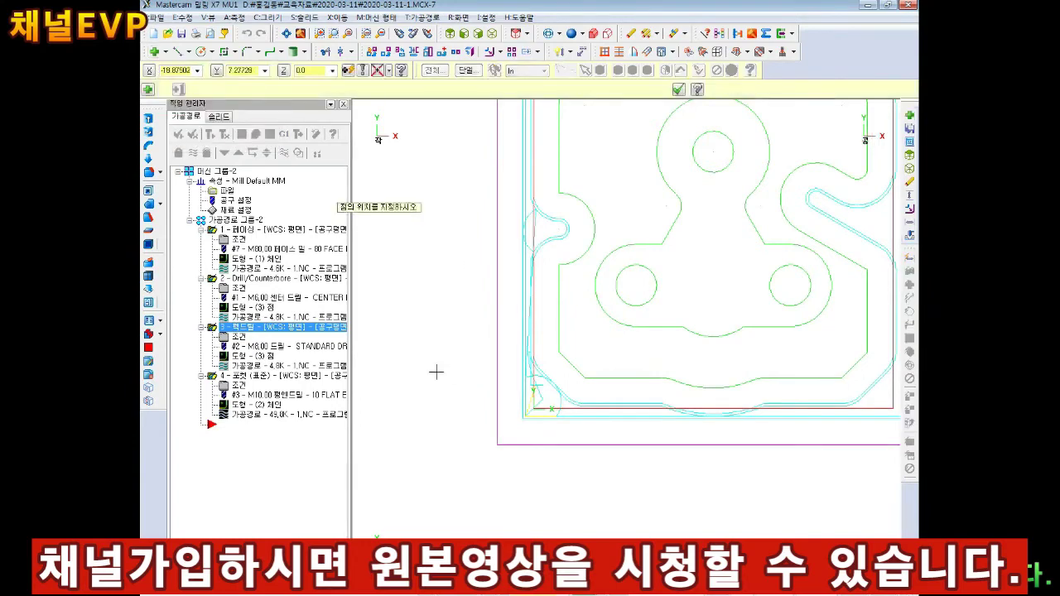
{"action": "left_click", "coordinate": [431, 367]}
{"action": "scroll", "coordinate": [430, 371], "scroll_direction": "down", "scroll_amount": 2}
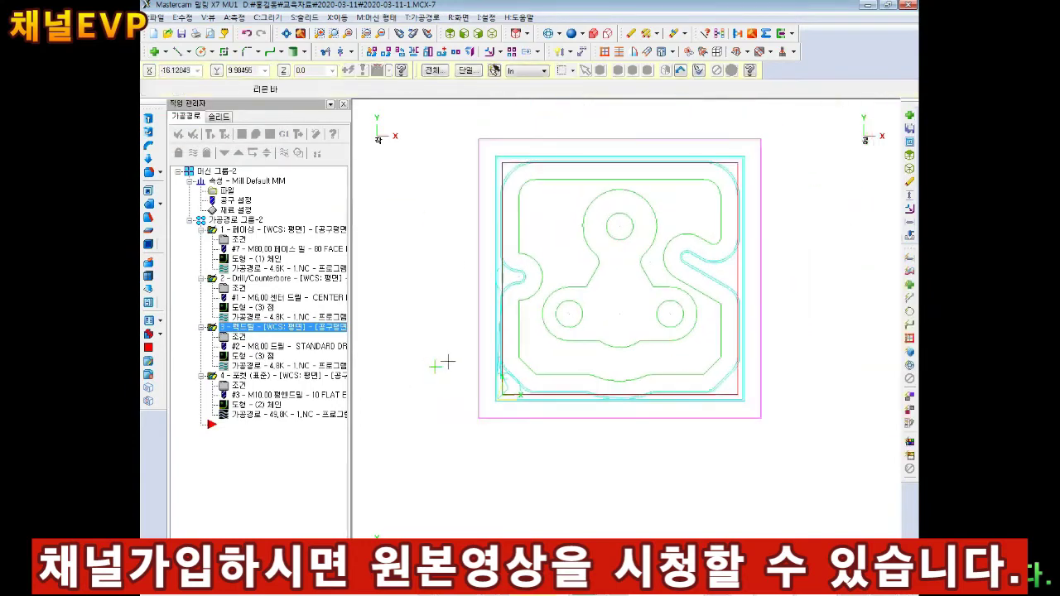
Add the new point as chain 3 of operation 4's chain list.
{"action": "left_click", "coordinate": [277, 404]}
{"action": "right_click", "coordinate": [245, 158]}
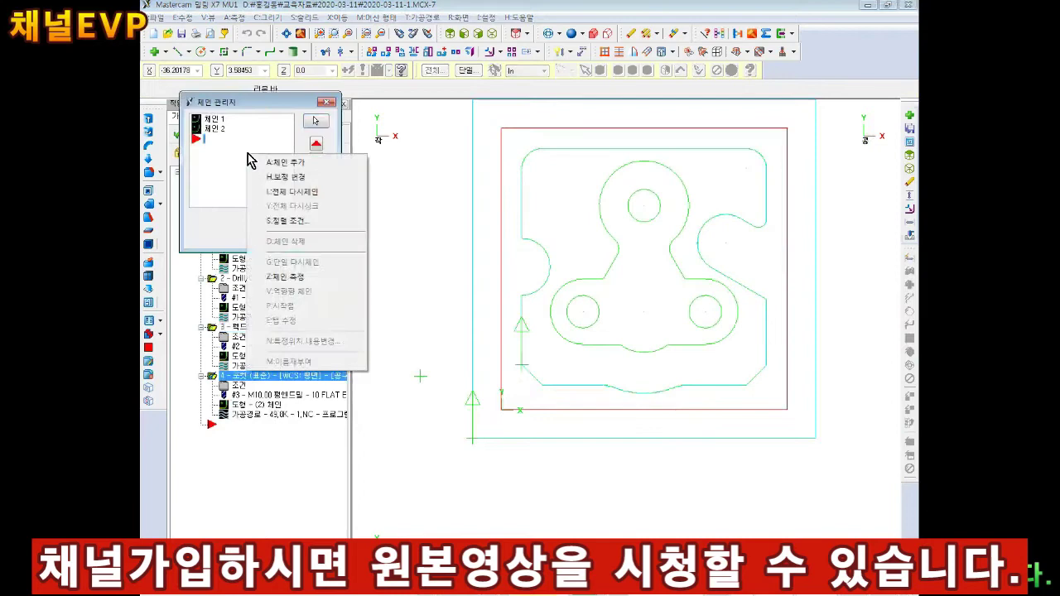
{"action": "left_click", "coordinate": [289, 163]}
{"action": "left_click", "coordinate": [257, 351]}
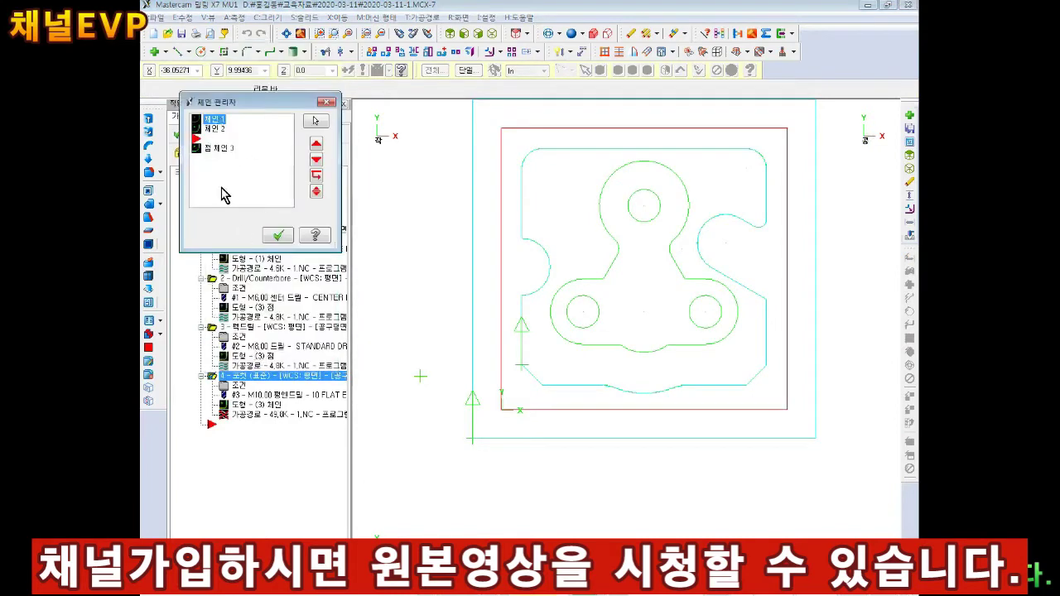
{"action": "left_click", "coordinate": [275, 244]}
Turn off the pocket's ramp entry motion.
{"action": "left_click", "coordinate": [240, 386]}
{"action": "left_click", "coordinate": [313, 133]}
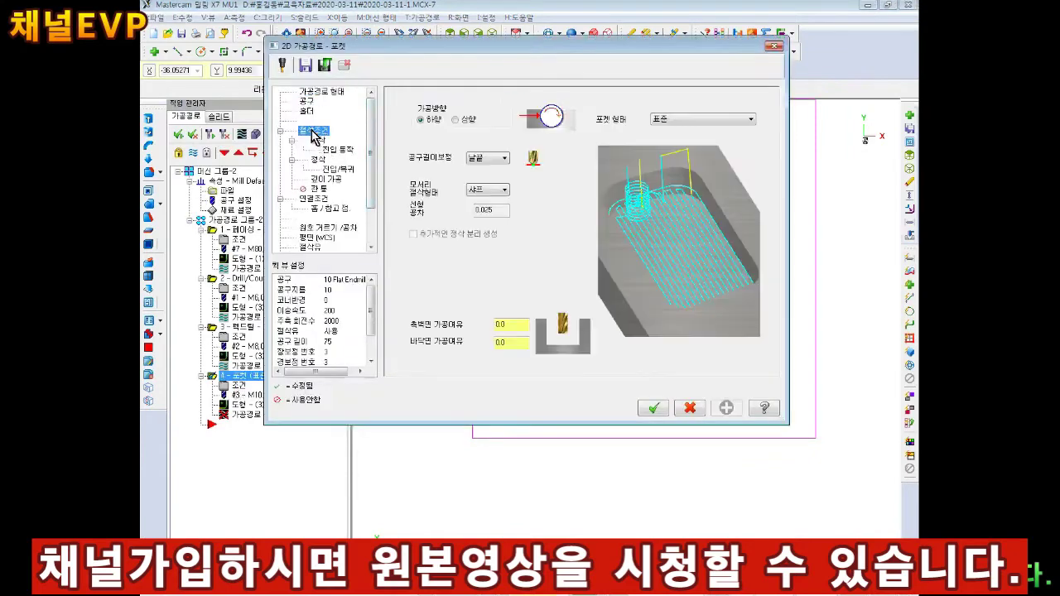
{"action": "left_click", "coordinate": [338, 150]}
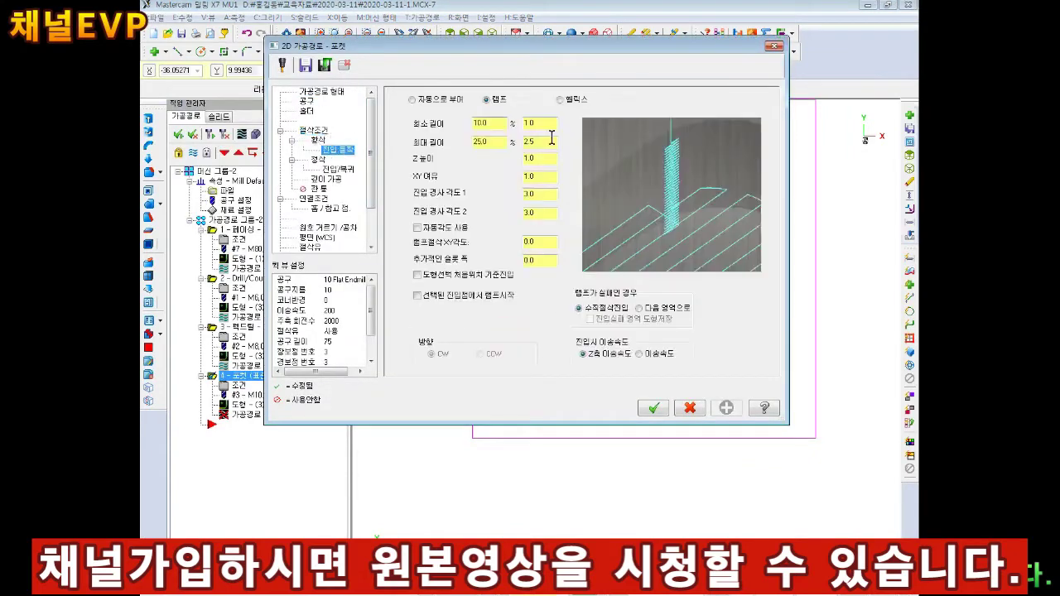
{"action": "left_click", "coordinate": [439, 100]}
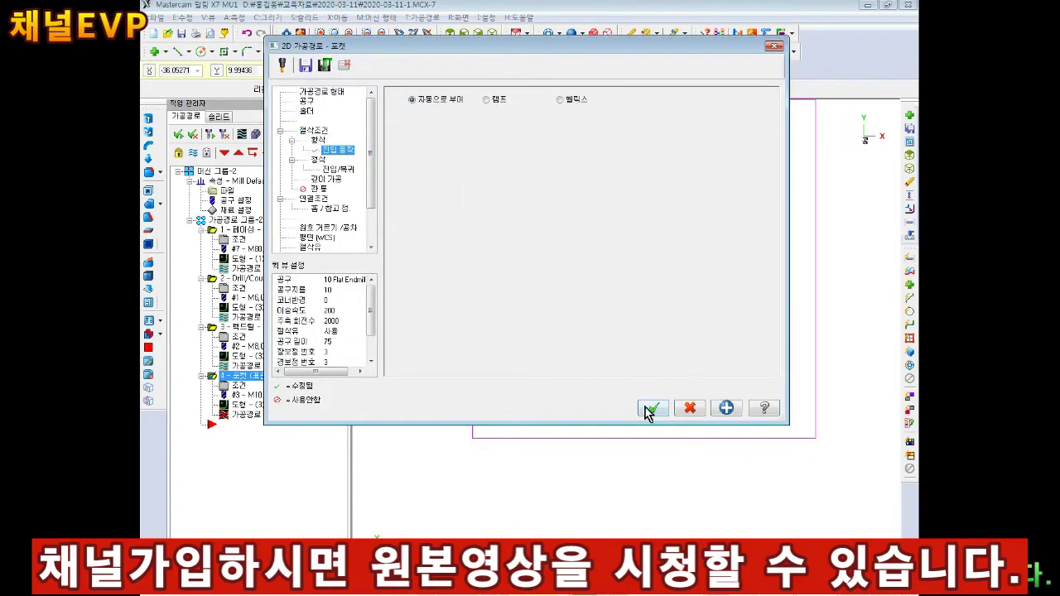
{"action": "left_click", "coordinate": [651, 409]}
Regenerate the toolpath and backplot it in isometric view.
{"action": "left_click", "coordinate": [245, 404]}
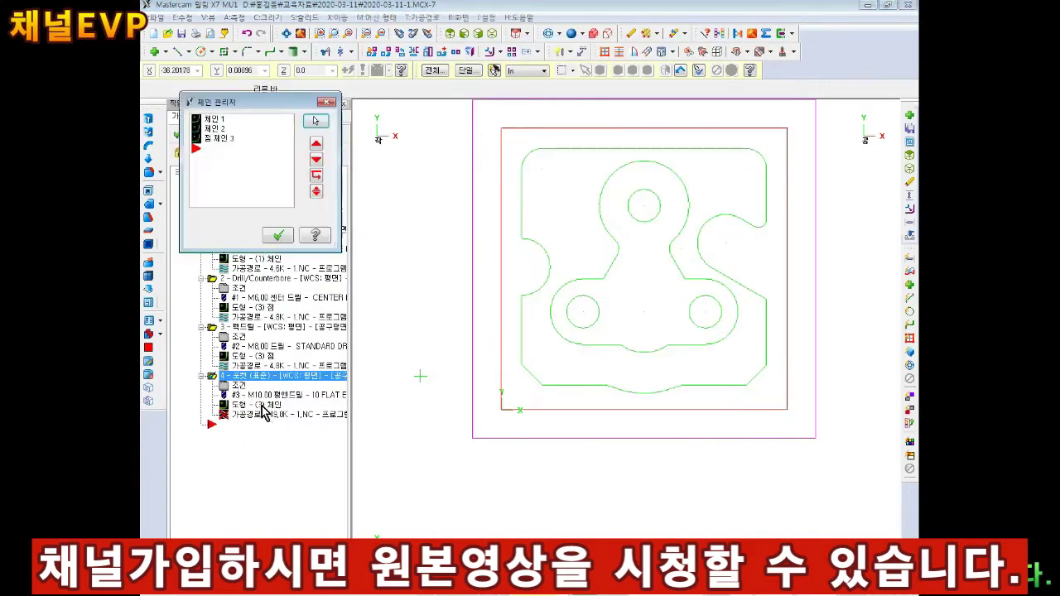
{"action": "left_click", "coordinate": [279, 236]}
{"action": "left_click", "coordinate": [238, 386]}
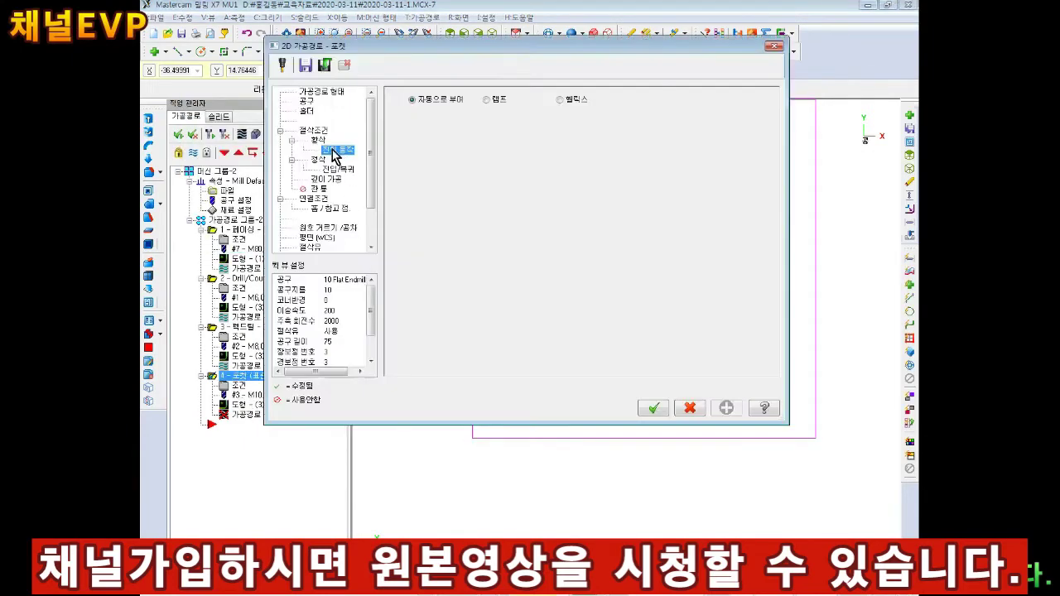
{"action": "left_click", "coordinate": [653, 407]}
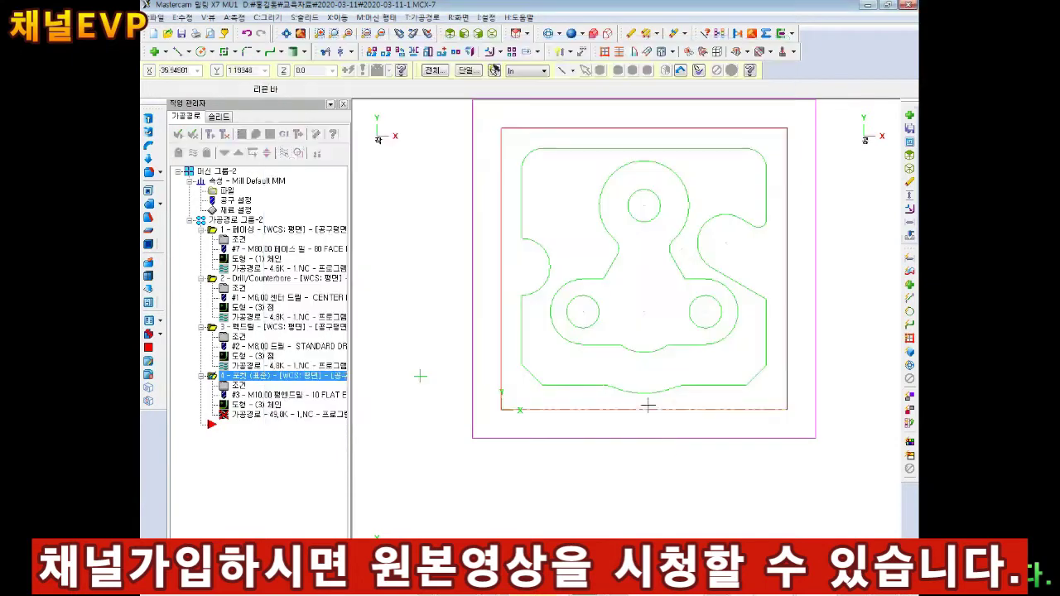
{"action": "scroll", "coordinate": [414, 372], "scroll_direction": "up", "scroll_amount": 4}
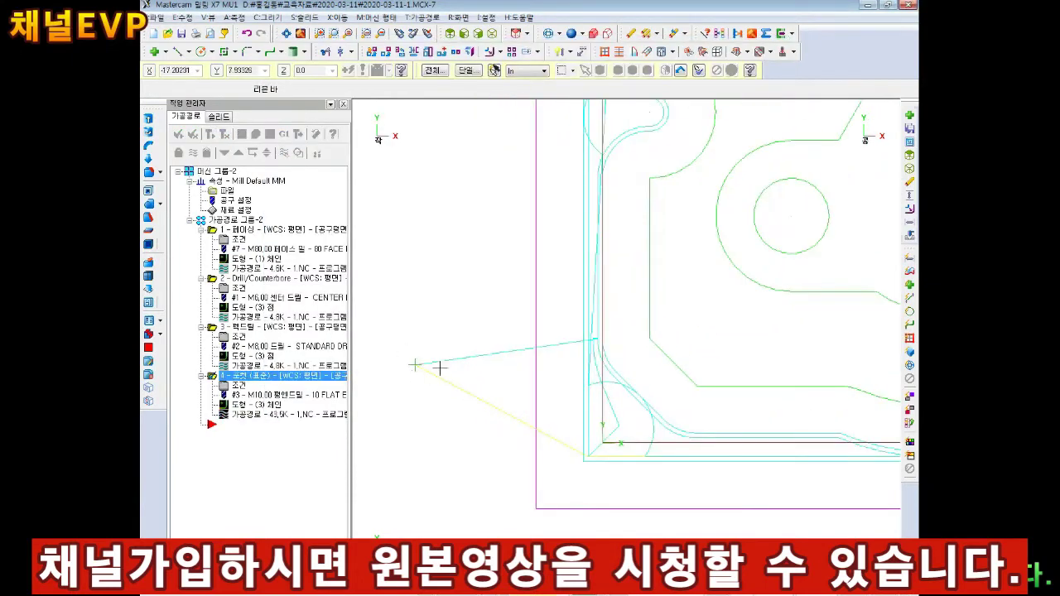
{"action": "left_click", "coordinate": [491, 37]}
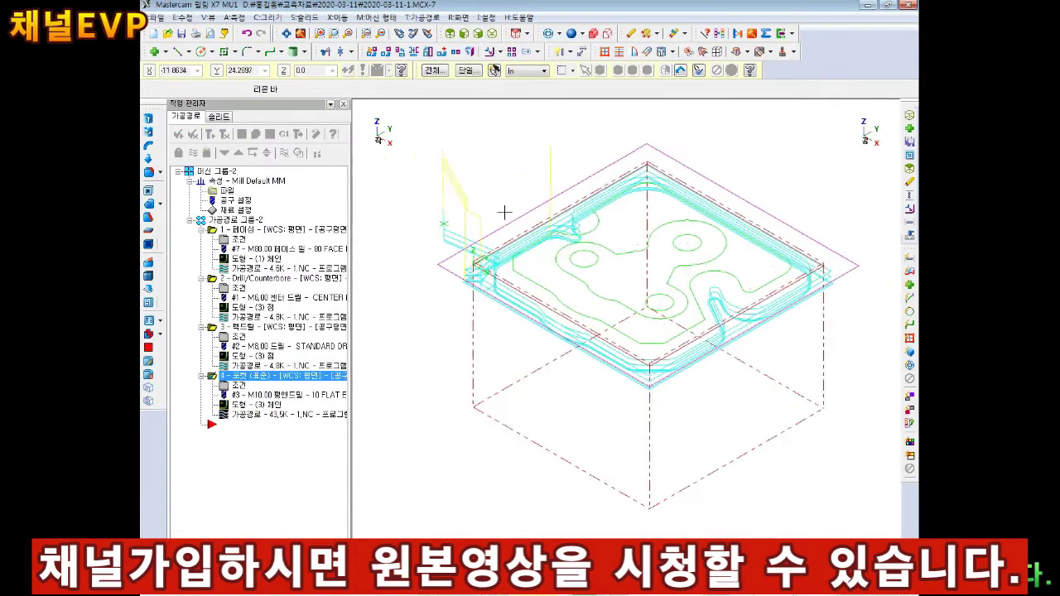
{"action": "left_click", "coordinate": [243, 134]}
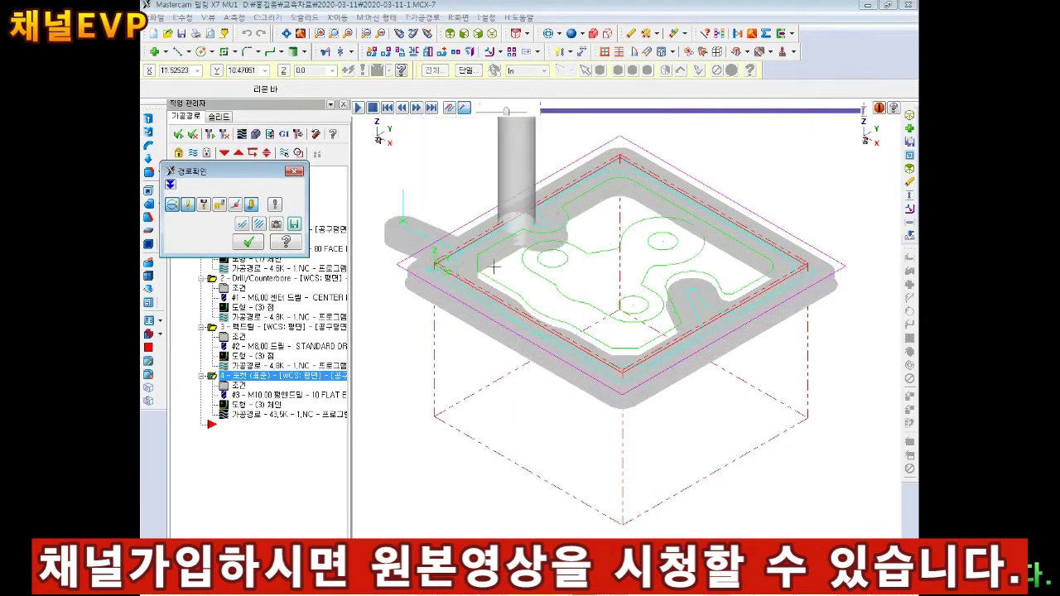
Close the backplot and verify all four operations, totalling 19 min 7.12 s.
{"action": "left_click", "coordinate": [247, 241]}
{"action": "left_click", "coordinate": [254, 155]}
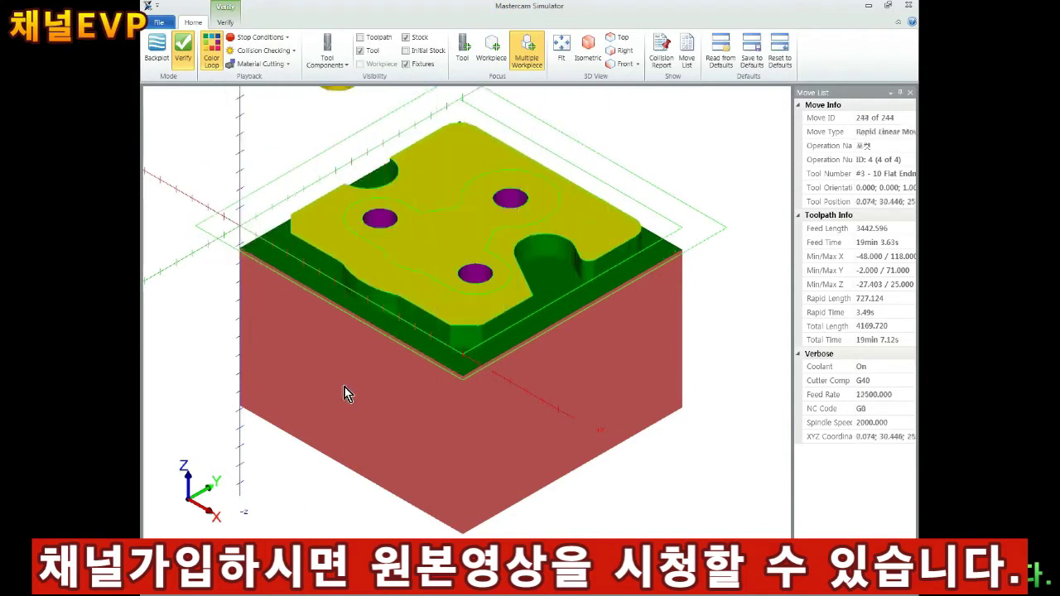
Leave the simulator, return to top view, and finish the pending point entry.
{"action": "left_click", "coordinate": [911, 8]}
{"action": "left_click", "coordinate": [451, 33]}
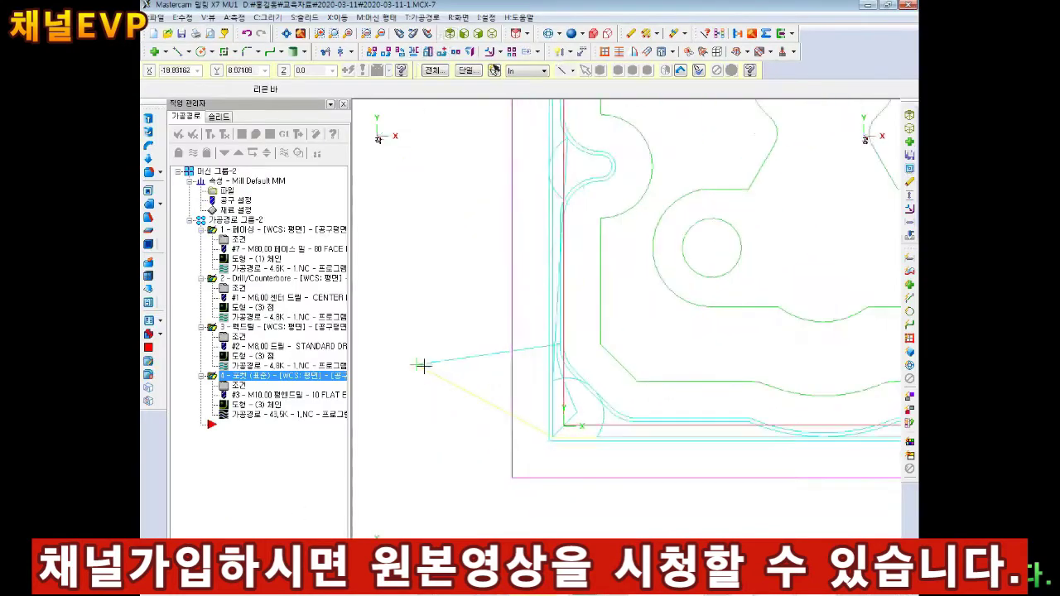
{"action": "scroll", "coordinate": [421, 364], "scroll_direction": "down", "scroll_amount": 3}
{"action": "scroll", "coordinate": [476, 323], "scroll_direction": "up", "scroll_amount": 1}
{"action": "scroll", "coordinate": [476, 323], "scroll_direction": "up", "scroll_amount": 1}
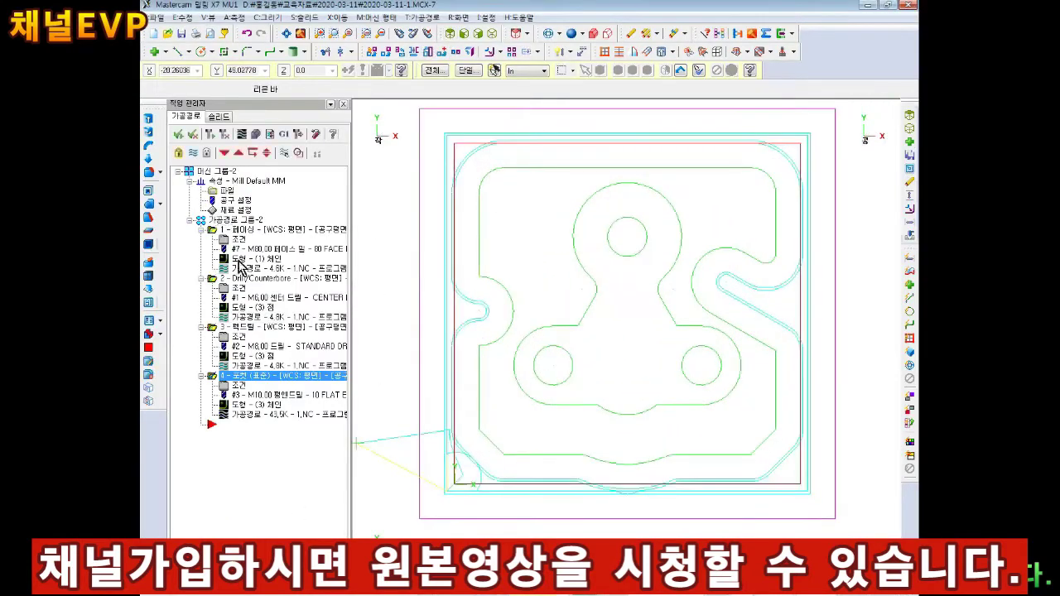
{"action": "right_click", "coordinate": [234, 225]}
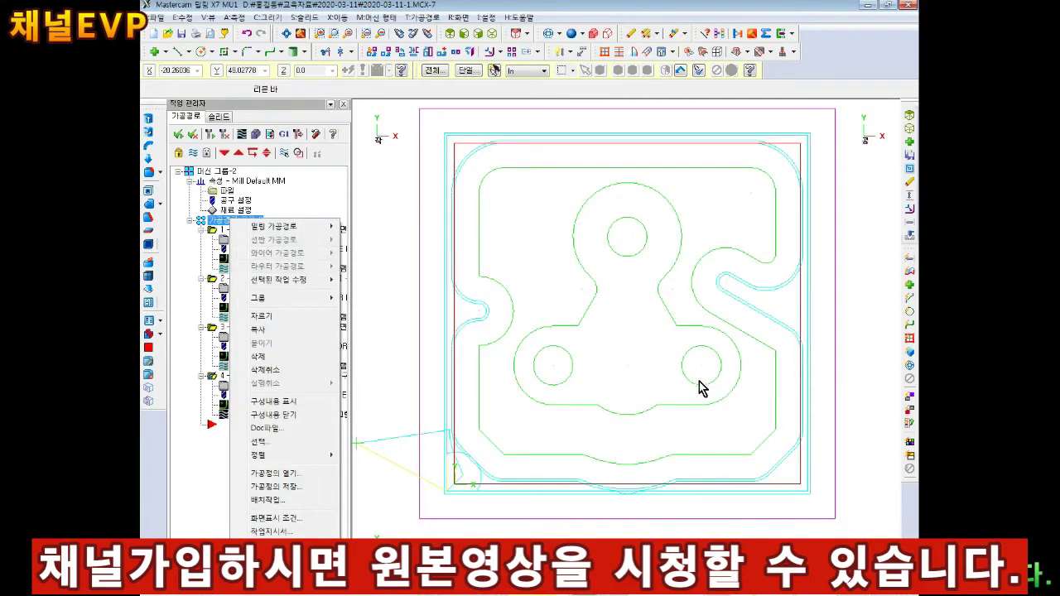
{"action": "left_click", "coordinate": [561, 379]}
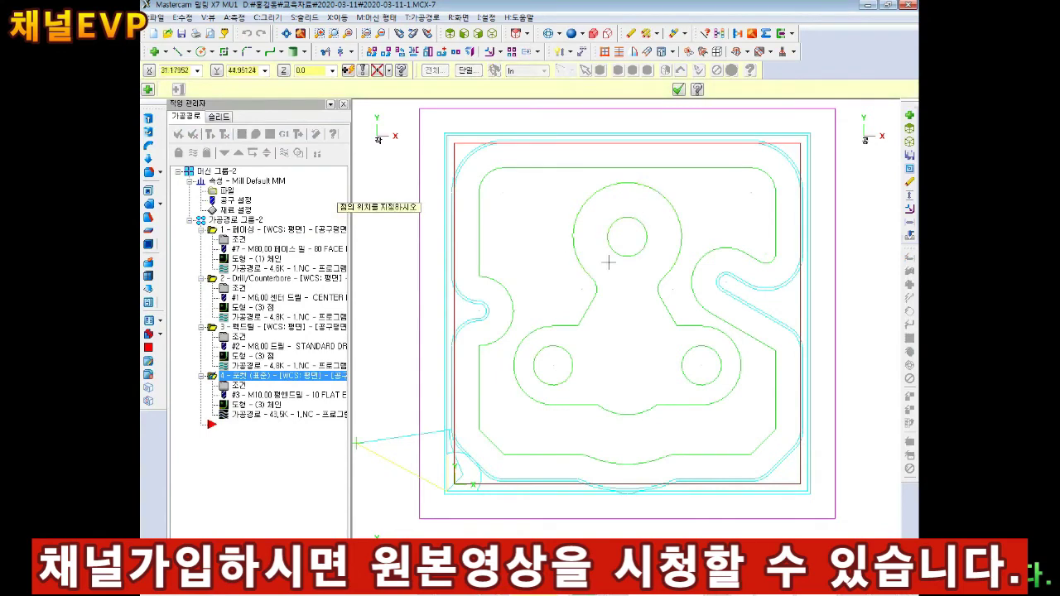
{"action": "left_click", "coordinate": [678, 89]}
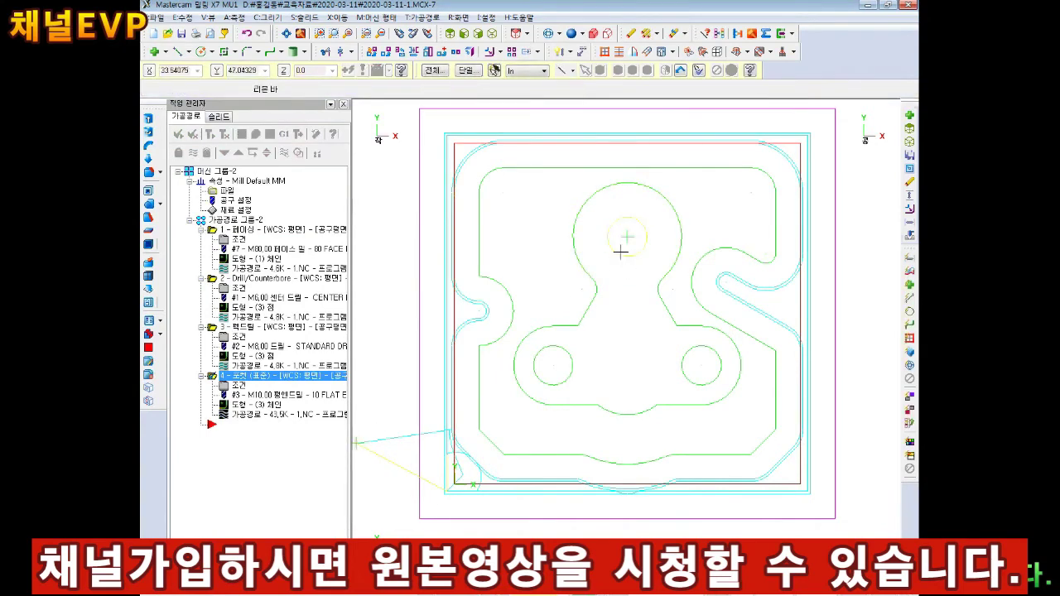
Start a pocket toolpath chained to the central three-lobed shape.
{"action": "right_click", "coordinate": [230, 219]}
{"action": "mouse_move", "coordinate": [281, 225]}
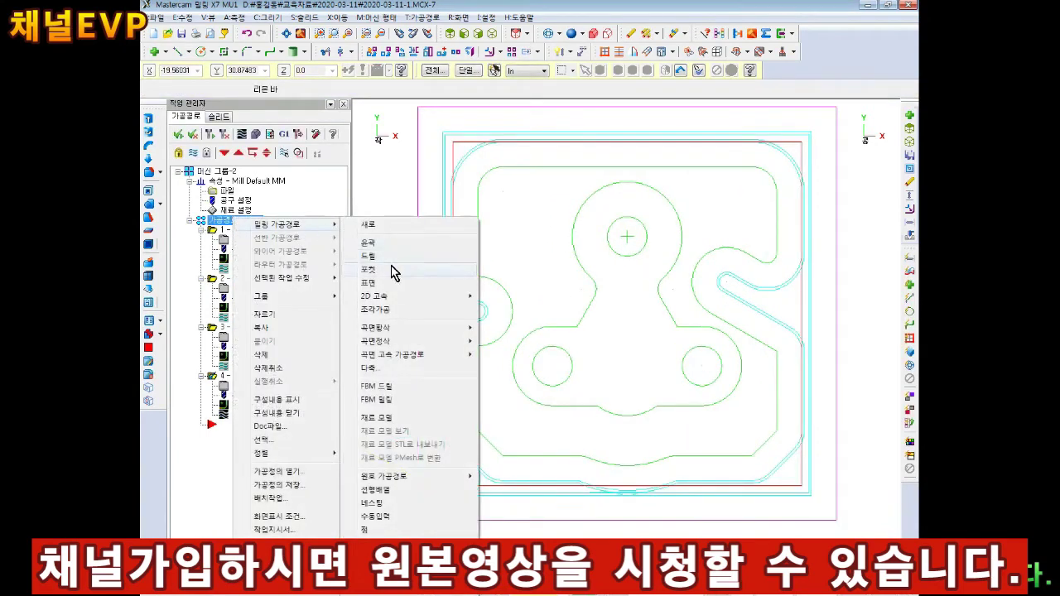
{"action": "left_click", "coordinate": [393, 273]}
{"action": "left_click", "coordinate": [578, 325]}
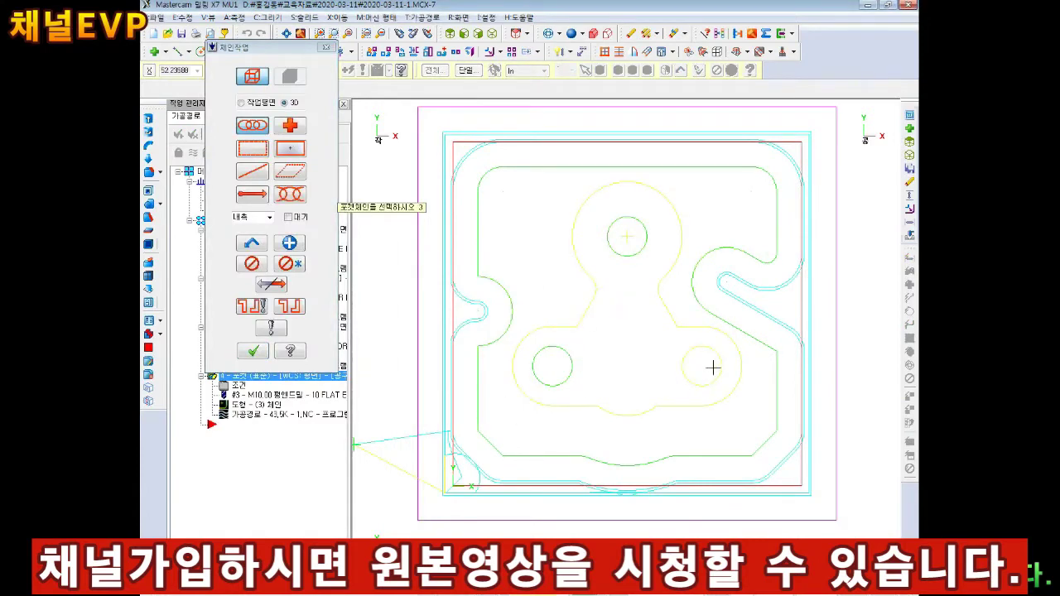
{"action": "left_click", "coordinate": [253, 351]}
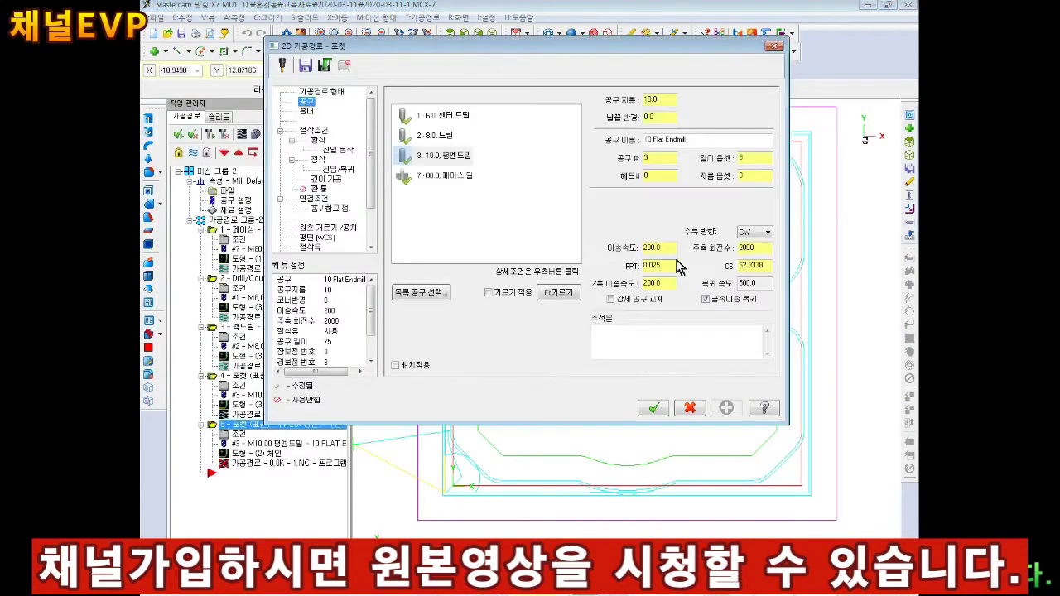
Set the pocket depth to 4.0 and generate the toolpath.
{"action": "left_click", "coordinate": [313, 130]}
{"action": "left_click", "coordinate": [318, 140]}
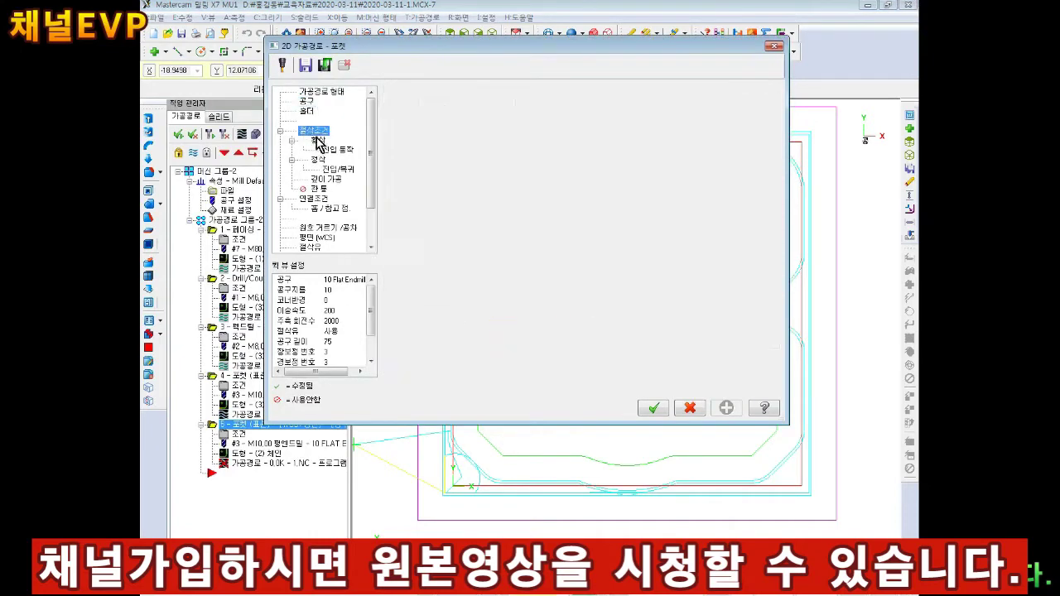
{"action": "left_click", "coordinate": [340, 152]}
{"action": "left_click", "coordinate": [338, 168]}
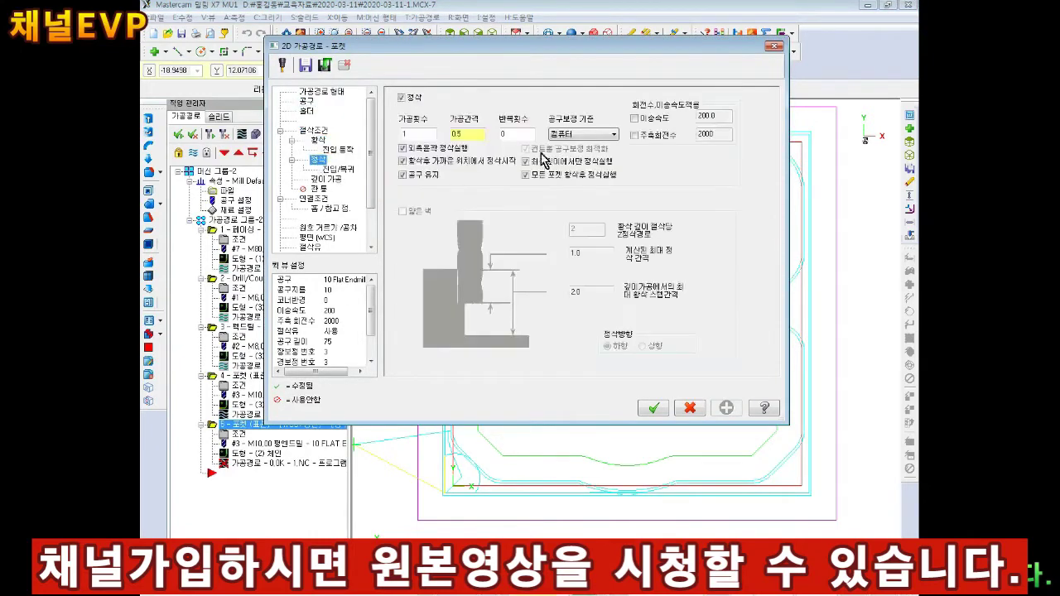
{"action": "left_click", "coordinate": [316, 187]}
{"action": "left_click", "coordinate": [316, 199]}
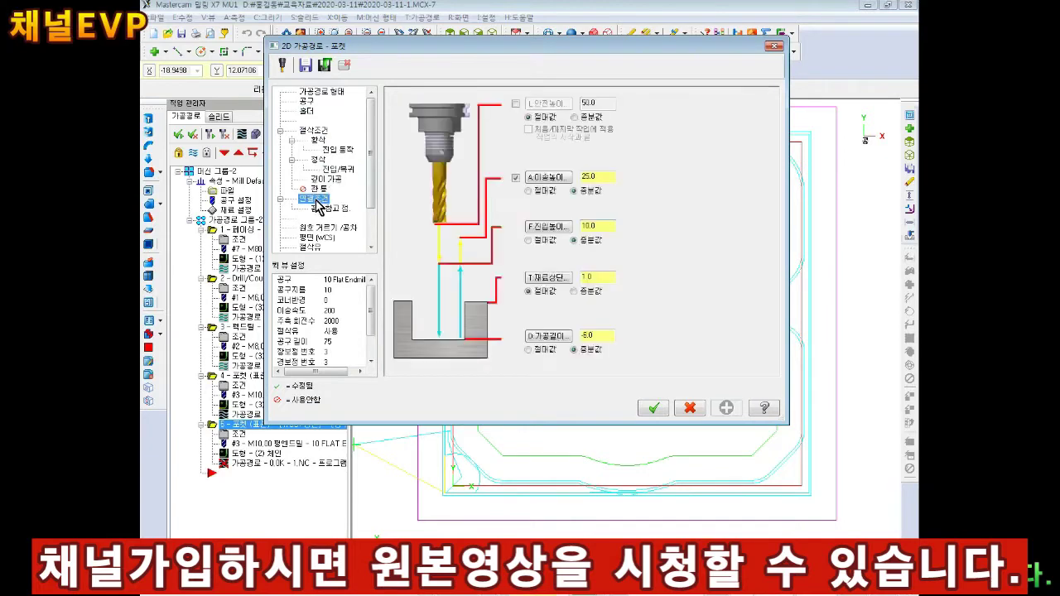
{"action": "type", "text": "4.0"}
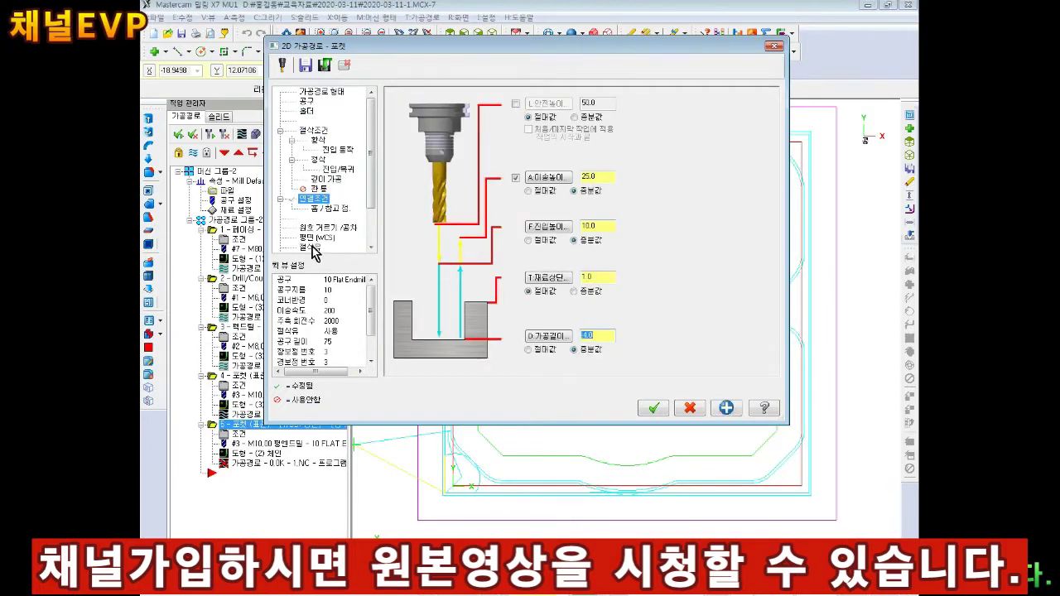
{"action": "left_click", "coordinate": [312, 247]}
{"action": "left_click", "coordinate": [653, 408]}
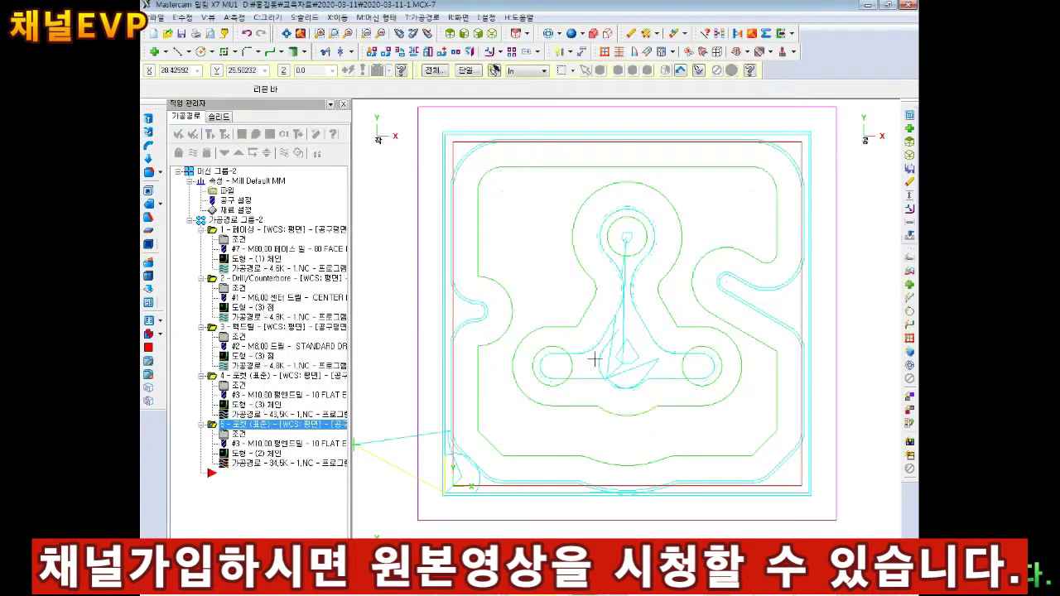
{"action": "left_click", "coordinate": [256, 133]}
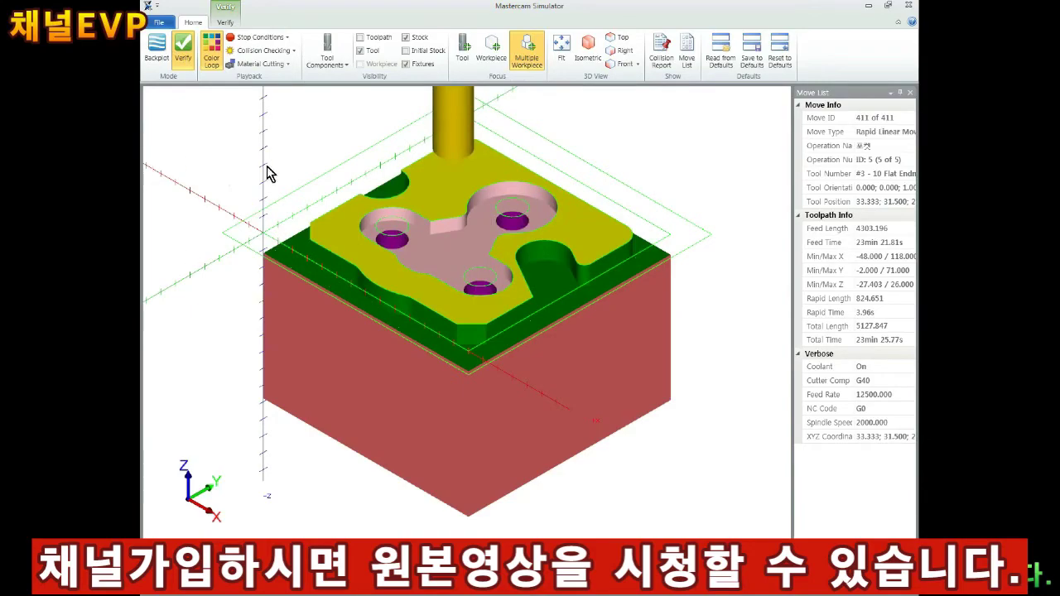
{"action": "middle_click_drag", "start_coordinate": [268, 173], "coordinate": [473, 307]}
{"action": "scroll", "coordinate": [472, 273], "scroll_direction": "up", "scroll_amount": 3}
{"action": "scroll", "coordinate": [471, 243], "scroll_direction": "up", "scroll_amount": 3}
{"action": "middle_click_drag", "start_coordinate": [449, 240], "coordinate": [492, 245]}
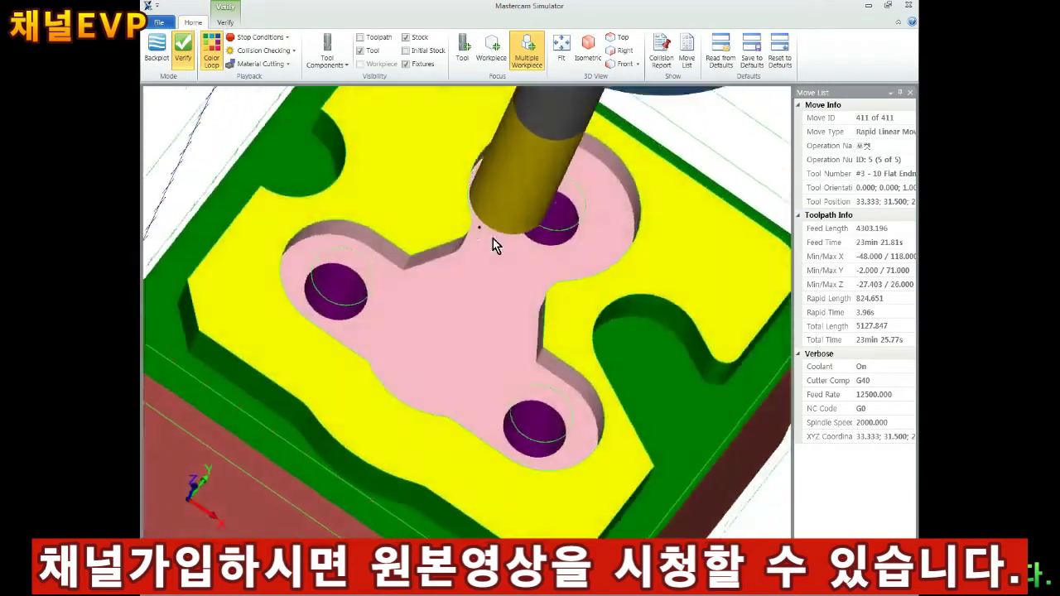
{"action": "scroll", "coordinate": [480, 253], "scroll_direction": "down", "scroll_amount": 3}
{"action": "scroll", "coordinate": [468, 267], "scroll_direction": "down", "scroll_amount": 3}
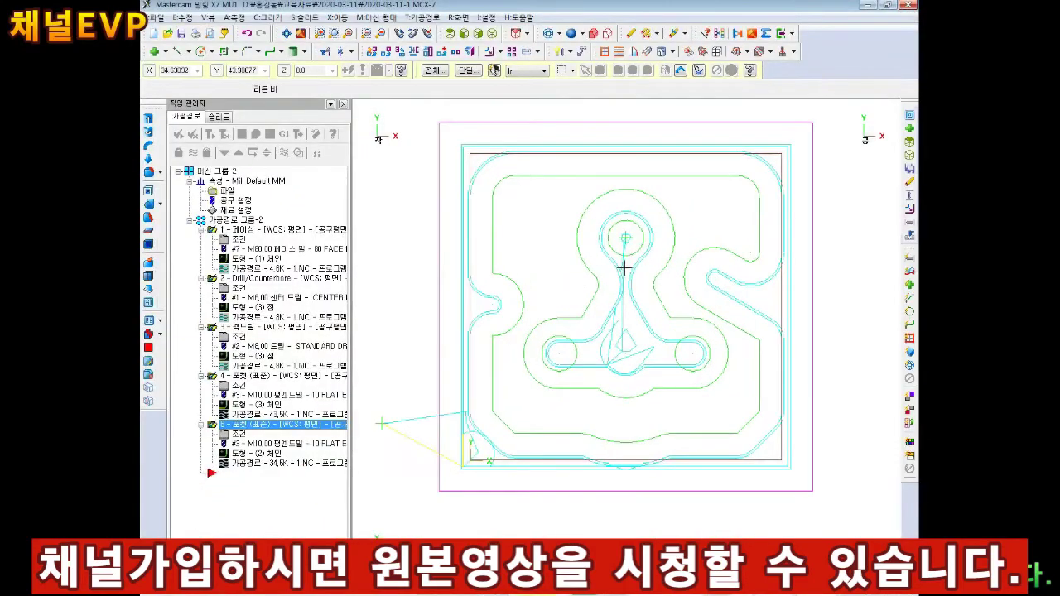
Check the stock setup and regenerate the pocket with revised linking depth.
{"action": "left_click", "coordinate": [226, 214]}
{"action": "left_click", "coordinate": [553, 419]}
{"action": "left_click", "coordinate": [238, 434]}
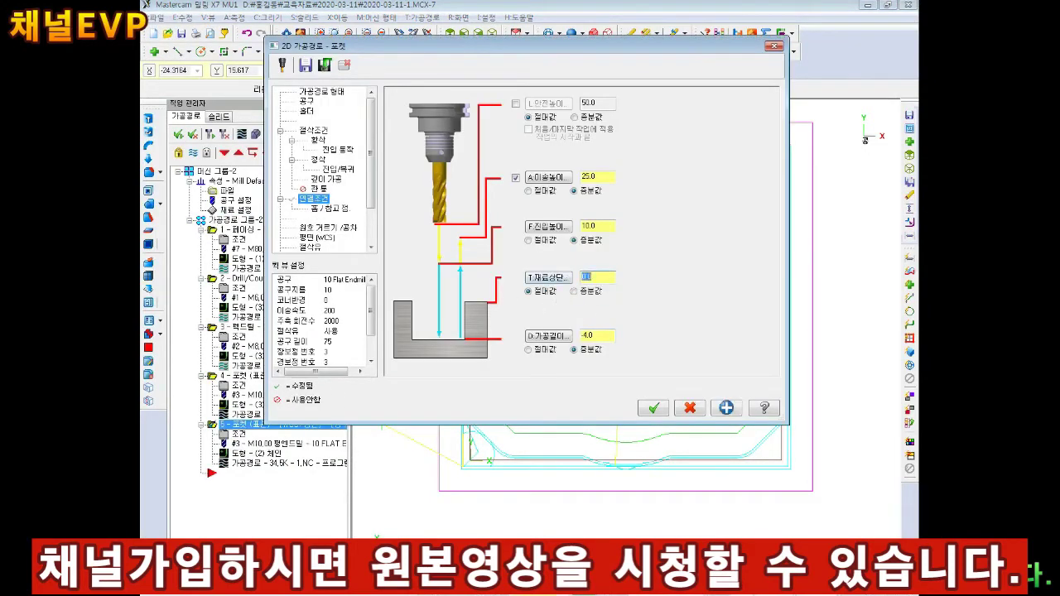
{"action": "key", "text": "Tab"}
{"action": "left_click", "coordinate": [652, 411]}
Verify all five operations through move 374, then hide the toolpath lines.
{"action": "left_click", "coordinate": [178, 134]}
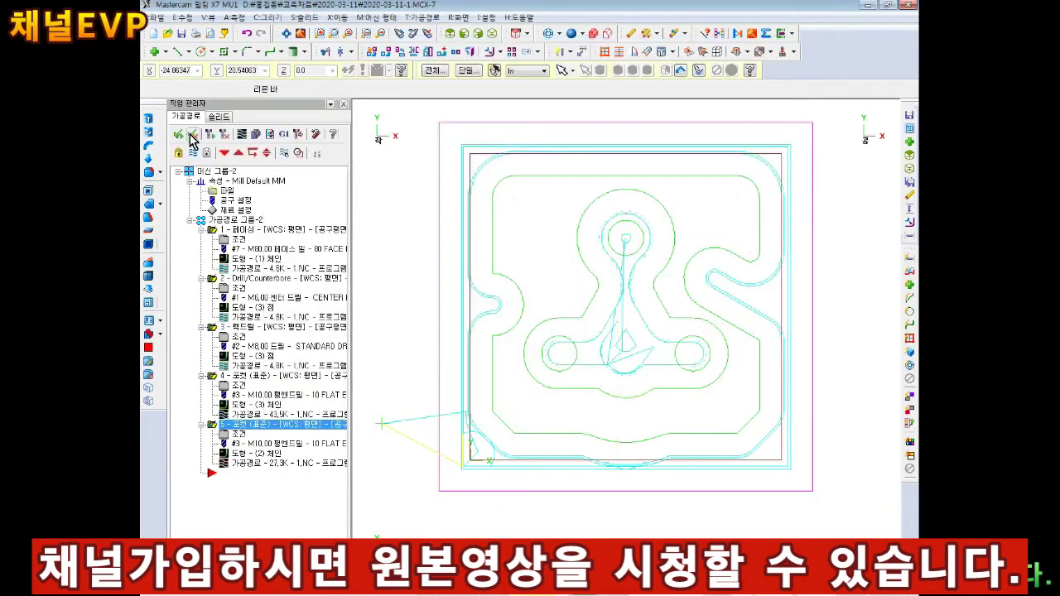
{"action": "left_click", "coordinate": [256, 134]}
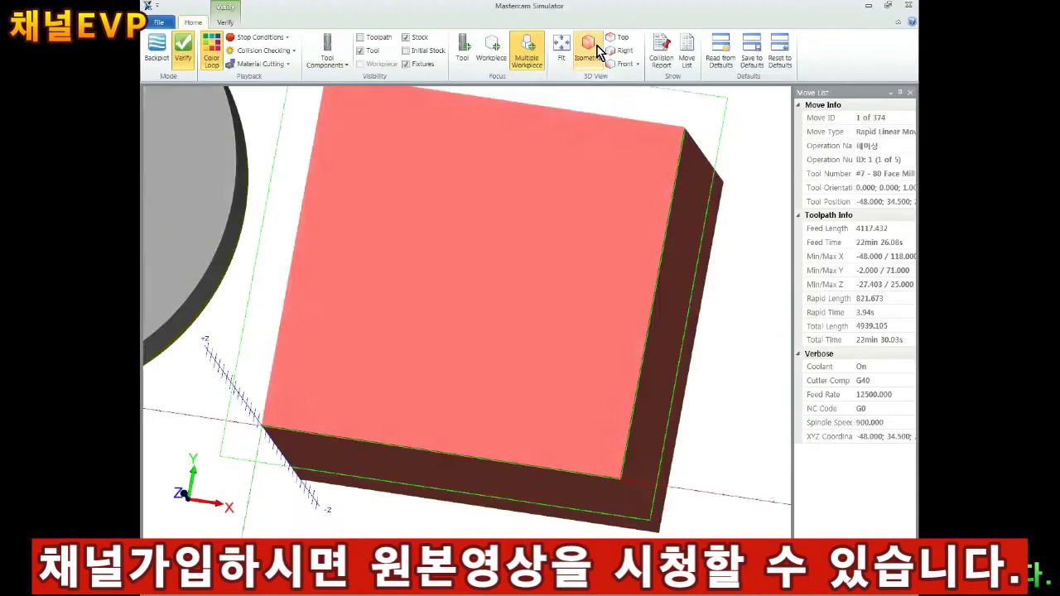
{"action": "left_click", "coordinate": [597, 45]}
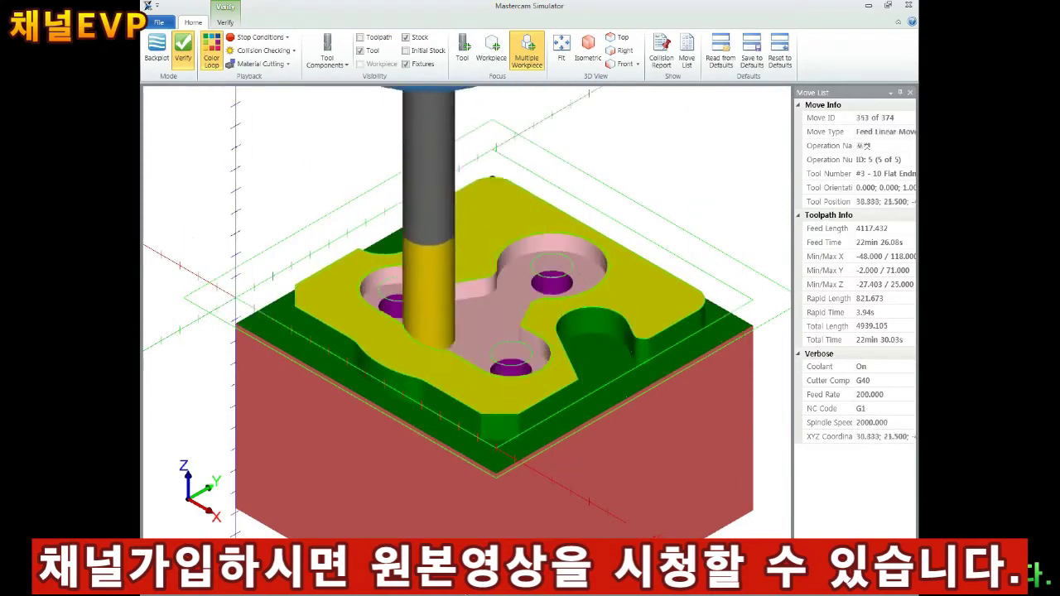
{"action": "left_click", "coordinate": [910, 8]}
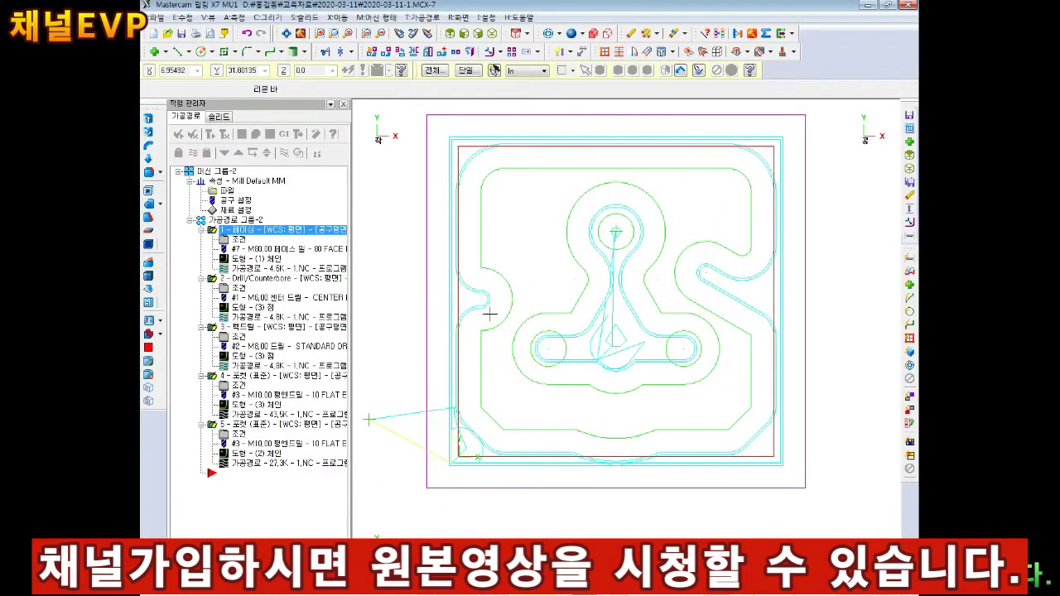
{"action": "left_click", "coordinate": [192, 153]}
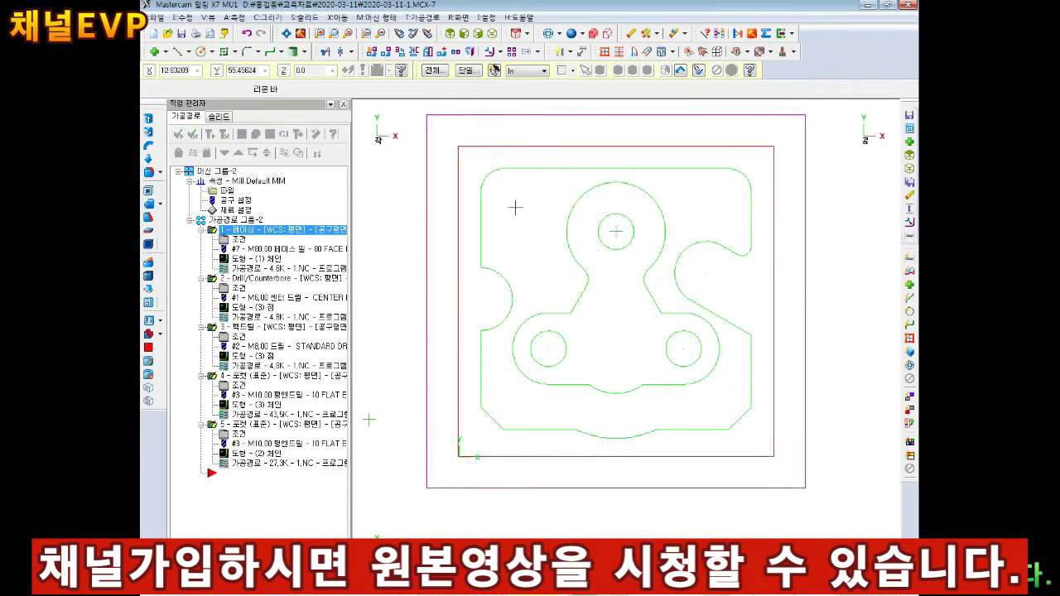
{"action": "scroll", "coordinate": [539, 203], "scroll_direction": "up", "scroll_amount": 1}
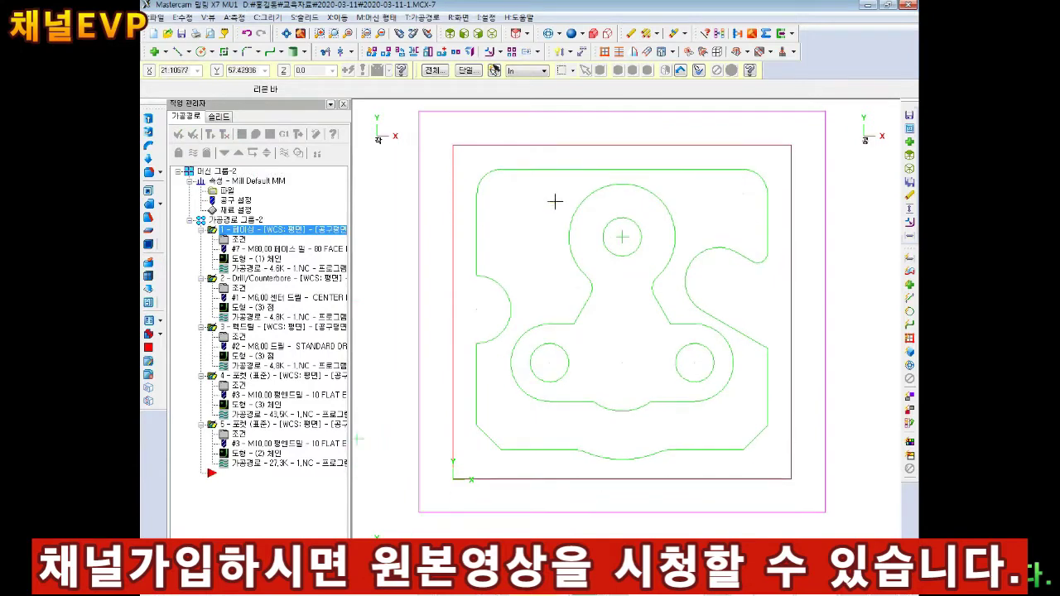
Start a 2D contour toolpath chained to the central shape.
{"action": "right_click", "coordinate": [240, 220]}
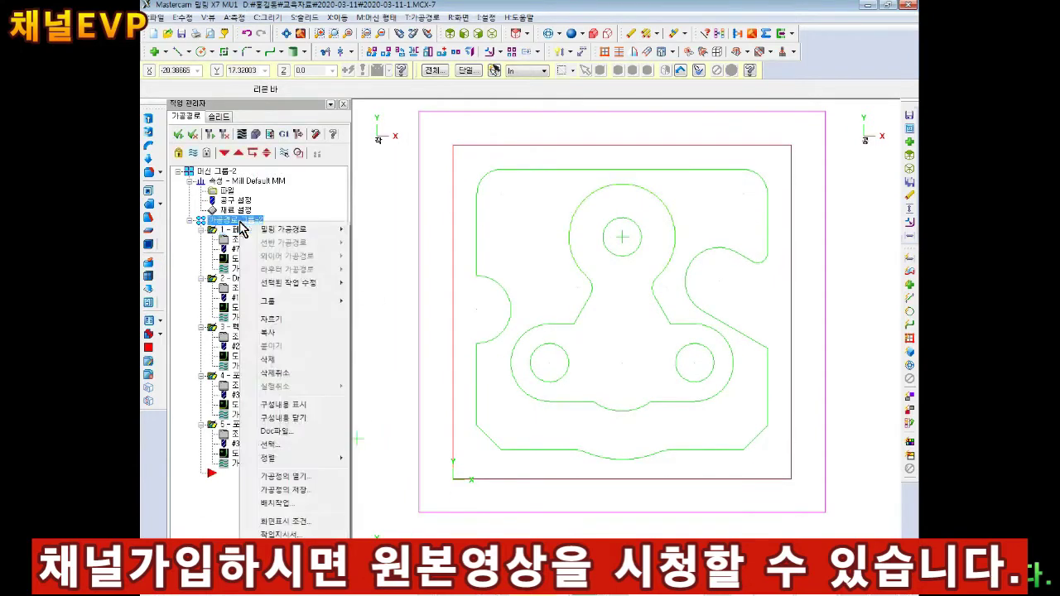
{"action": "mouse_move", "coordinate": [286, 228]}
{"action": "left_click", "coordinate": [376, 246]}
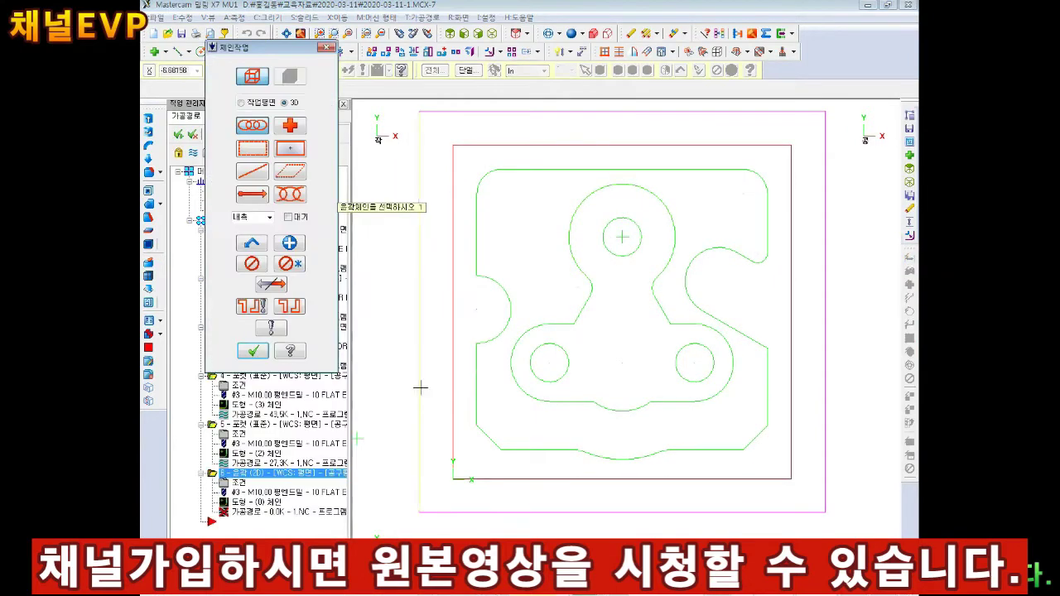
{"action": "left_click", "coordinate": [587, 311]}
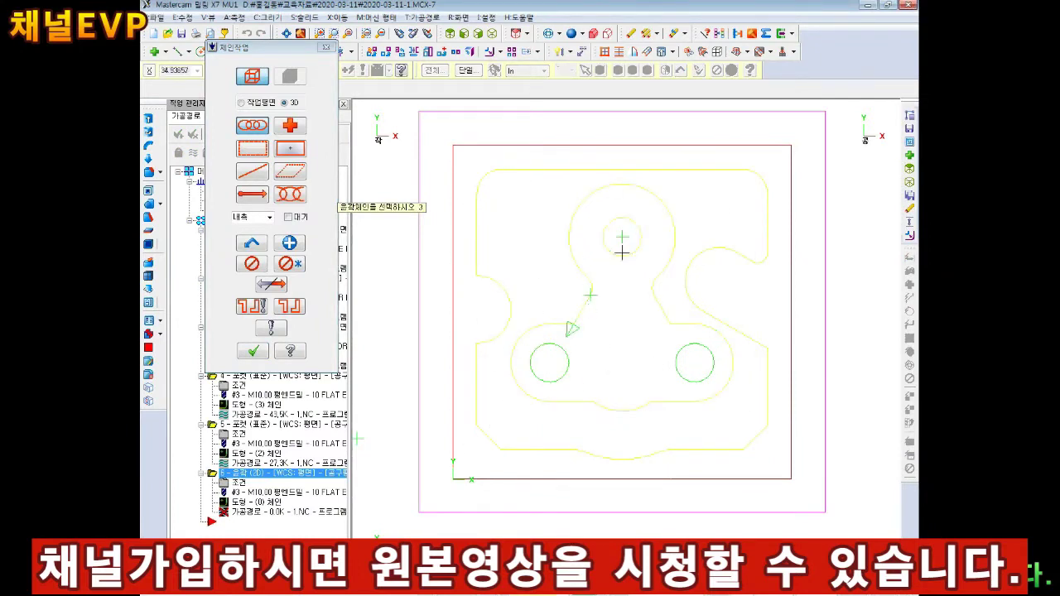
{"action": "left_click", "coordinate": [252, 351]}
Create a new 10 mm chamfer mill with a 0 tip diameter.
{"action": "left_click", "coordinate": [358, 157]}
{"action": "right_click", "coordinate": [418, 205]}
{"action": "left_click", "coordinate": [451, 217]}
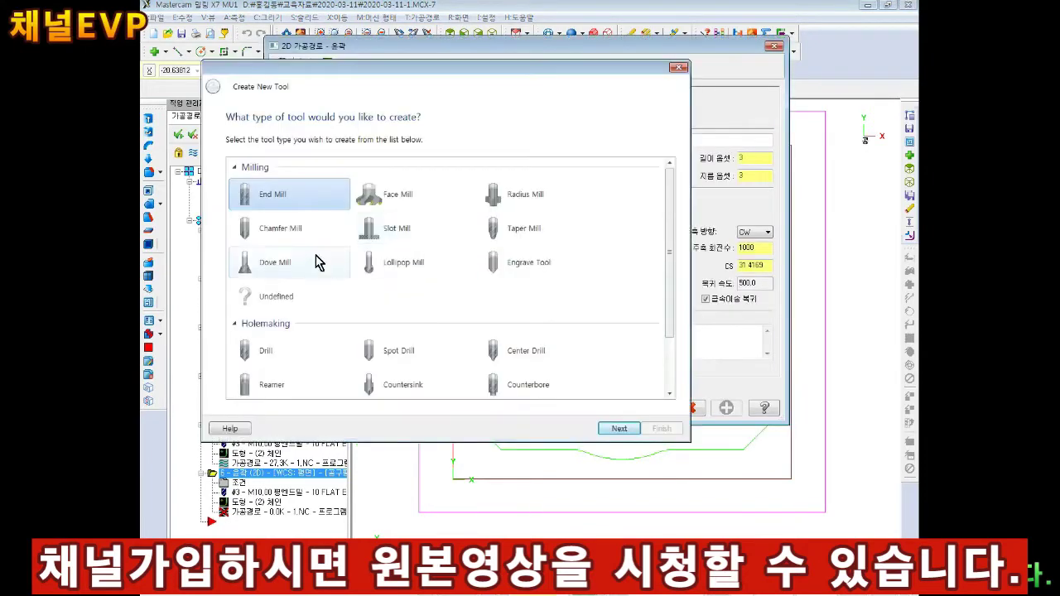
{"action": "left_click", "coordinate": [258, 232]}
{"action": "left_click", "coordinate": [619, 428]}
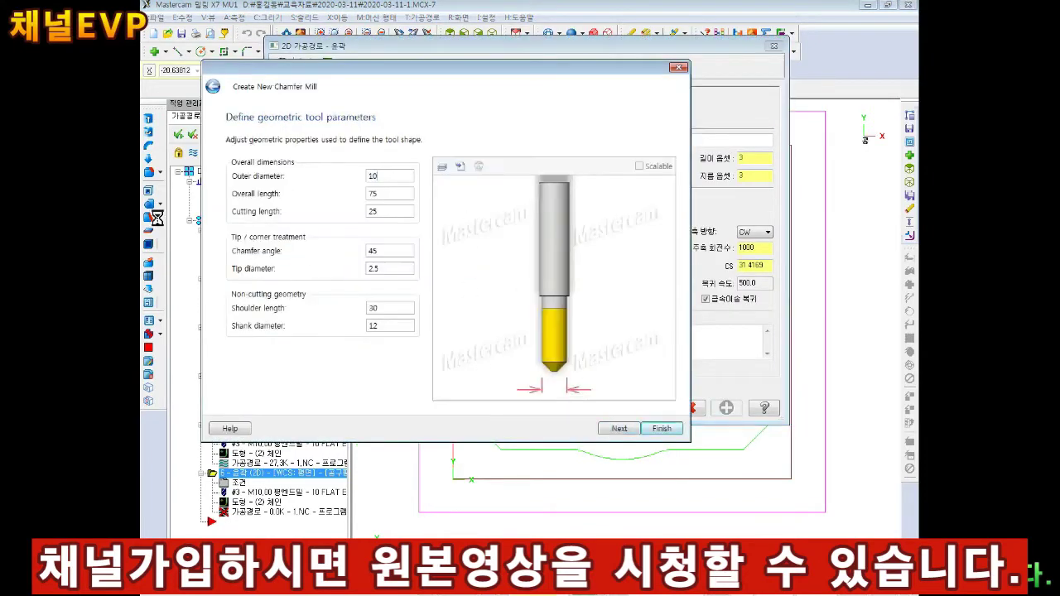
{"action": "key", "text": "Tab"}
{"action": "key", "text": "Tab"}
{"action": "key", "text": "Tab"}
{"action": "type", "text": "0"}
{"action": "key", "text": "Tab"}
{"action": "key", "text": "Tab"}
{"action": "type", "text": "10"}
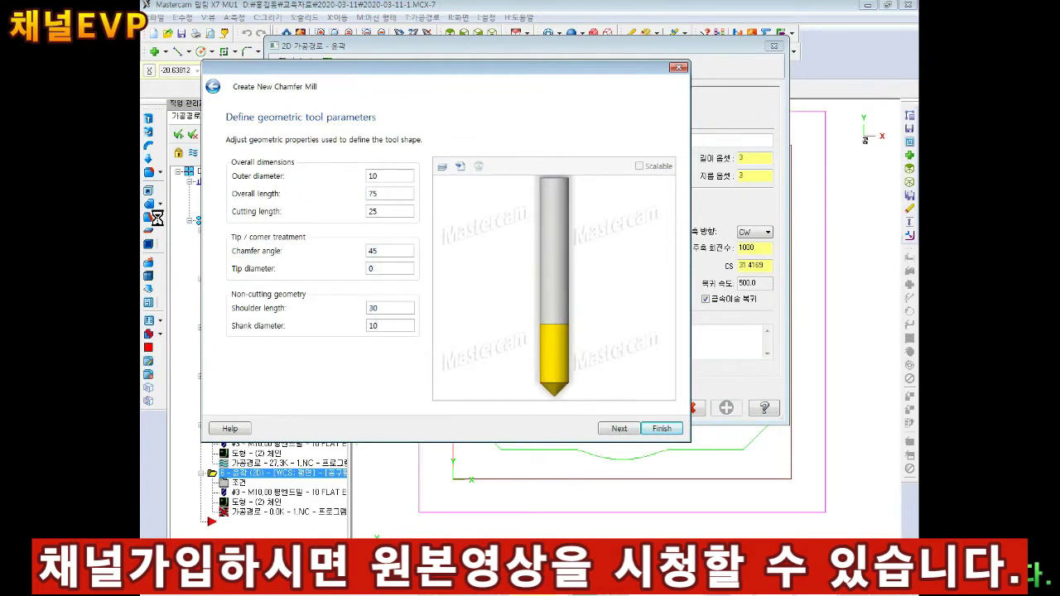
{"action": "left_click", "coordinate": [661, 427]}
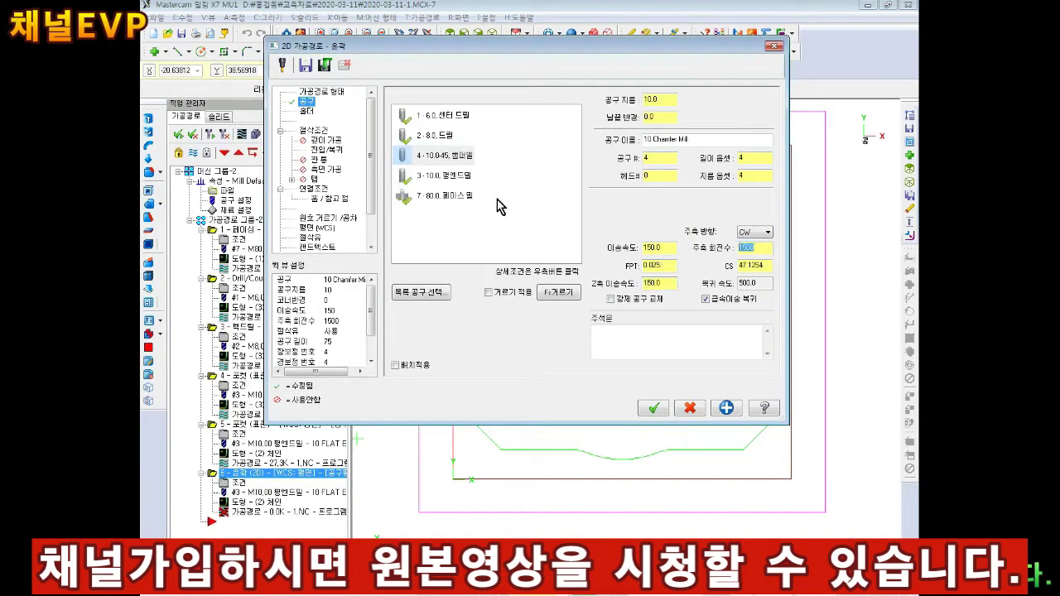
Make the contour a 2D chamfer, enter 50 for lead-in/out, and review linking heights.
{"action": "left_click", "coordinate": [314, 130]}
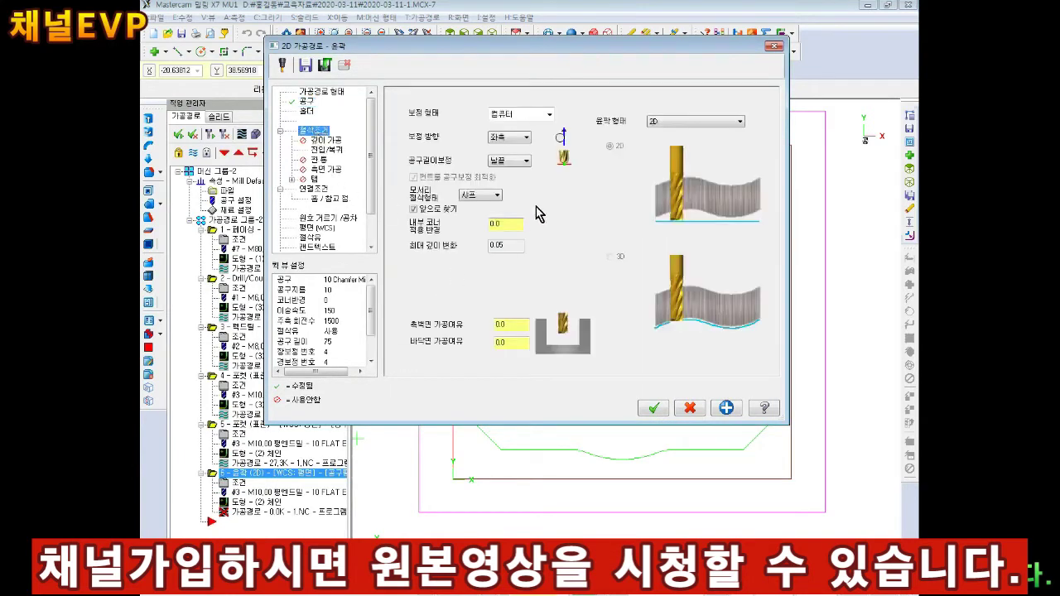
{"action": "left_click", "coordinate": [673, 121]}
{"action": "left_click", "coordinate": [674, 141]}
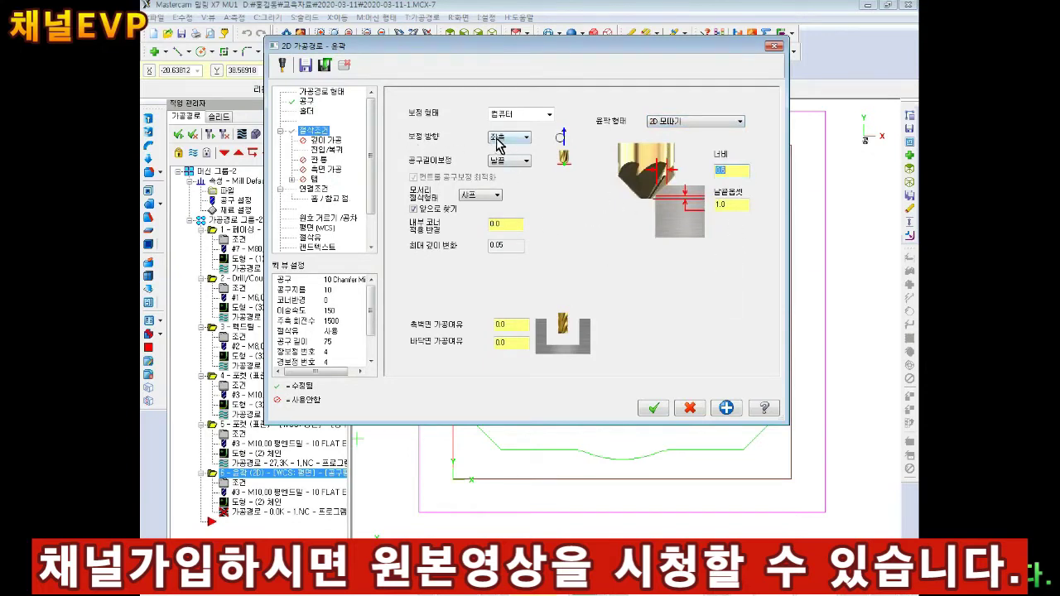
{"action": "left_click", "coordinate": [329, 140]}
{"action": "left_click", "coordinate": [328, 150]}
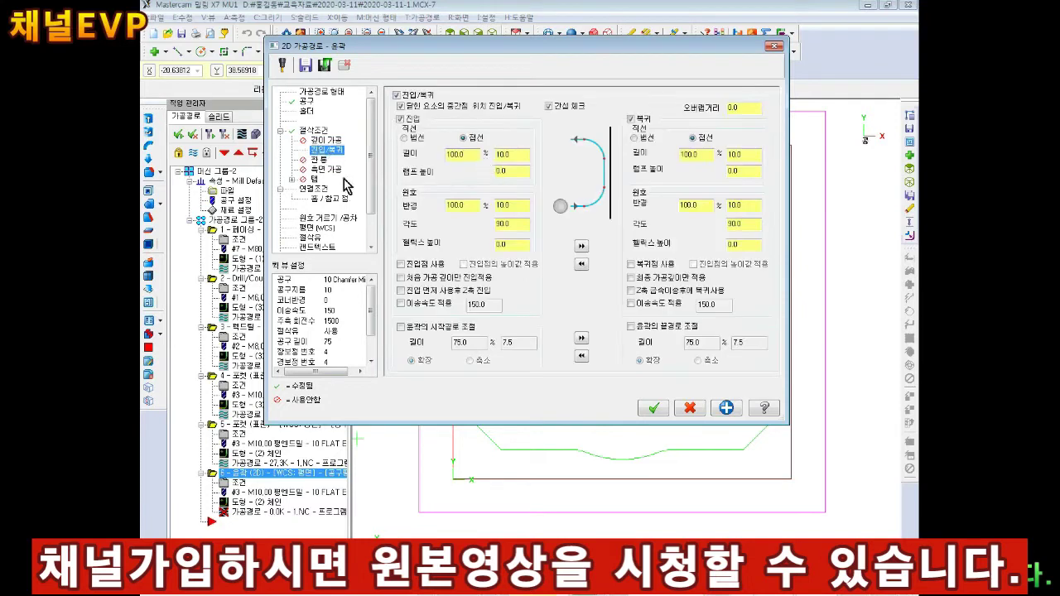
{"action": "type", "text": "50"}
{"action": "key", "text": "Tab"}
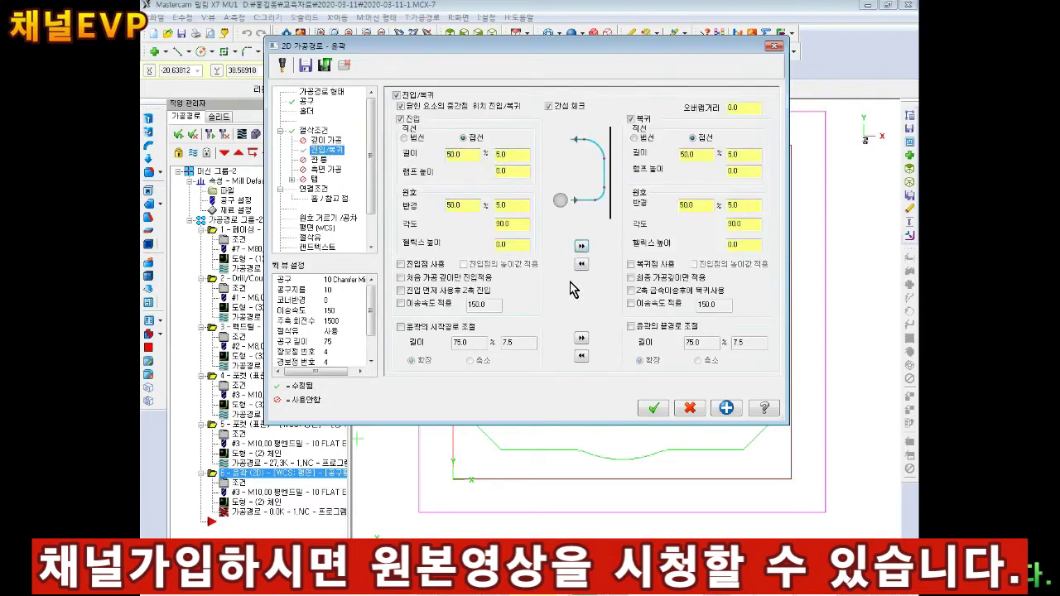
{"action": "left_click", "coordinate": [323, 169]}
{"action": "left_click", "coordinate": [314, 189]}
{"action": "left_click", "coordinate": [319, 159]}
{"action": "left_click", "coordinate": [317, 189]}
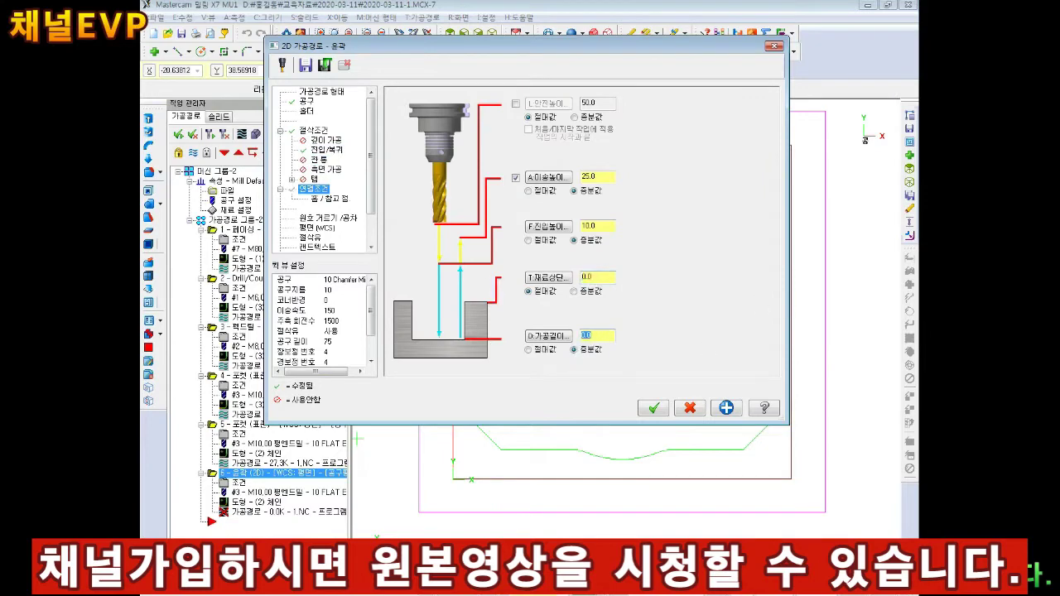
Set flood coolant to On and generate the chamfer contour toolpath.
{"action": "left_click", "coordinate": [322, 237]}
{"action": "left_click", "coordinate": [580, 161]}
{"action": "left_click", "coordinate": [580, 174]}
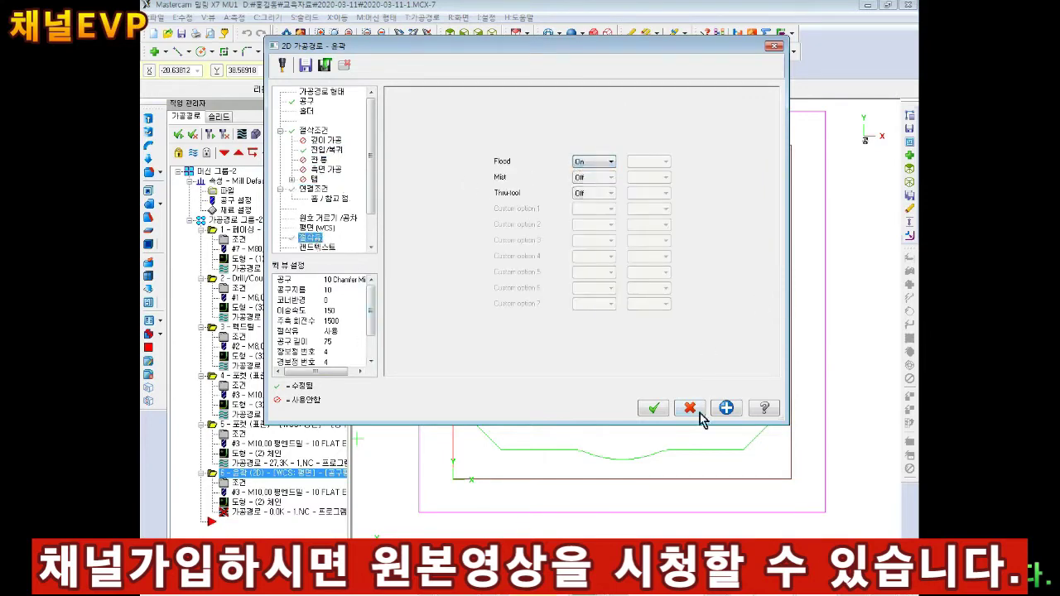
{"action": "left_click", "coordinate": [653, 408]}
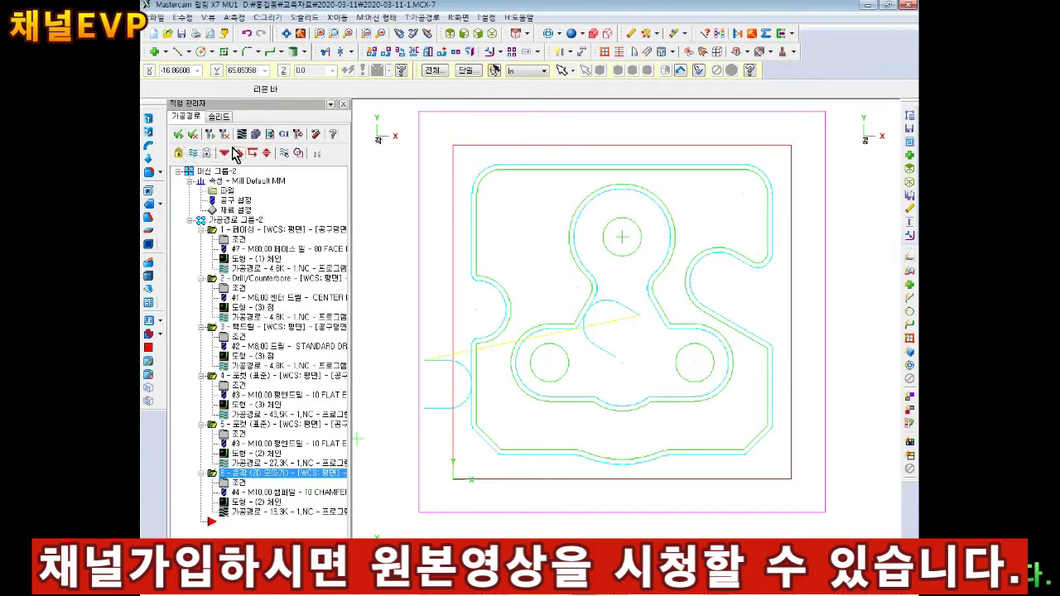
Verify all six operations to move 437 in isometric view and inspect the chamfered plate.
{"action": "left_click", "coordinate": [255, 133]}
{"action": "left_click", "coordinate": [588, 45]}
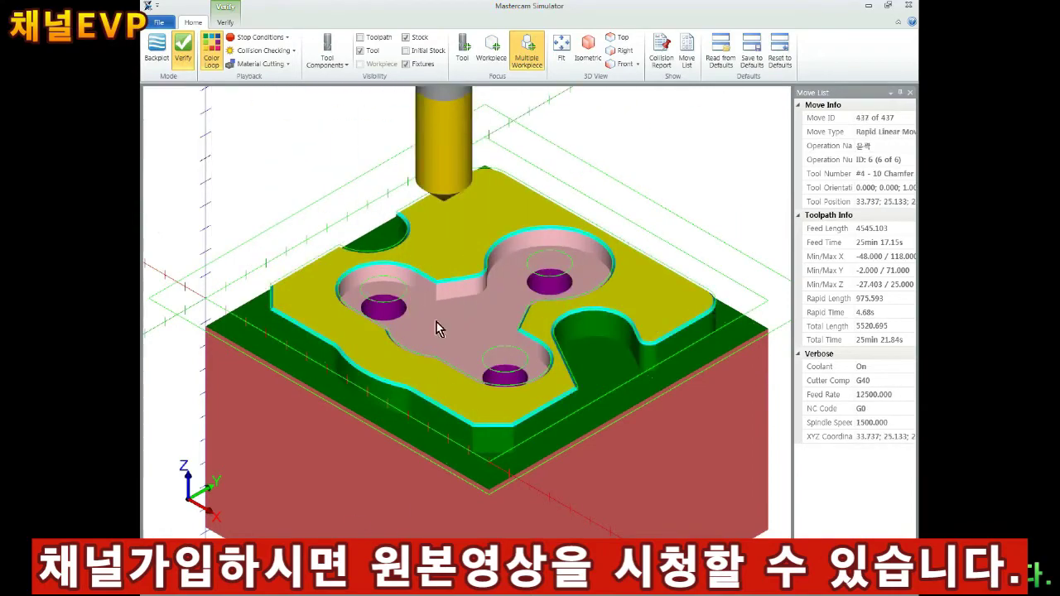
{"action": "scroll", "coordinate": [378, 291], "scroll_direction": "up", "scroll_amount": 3}
{"action": "scroll", "coordinate": [405, 287], "scroll_direction": "up", "scroll_amount": 2}
{"action": "left_click_drag", "start_coordinate": [405, 287], "coordinate": [244, 298]}
{"action": "scroll", "coordinate": [249, 308], "scroll_direction": "up", "scroll_amount": 5}
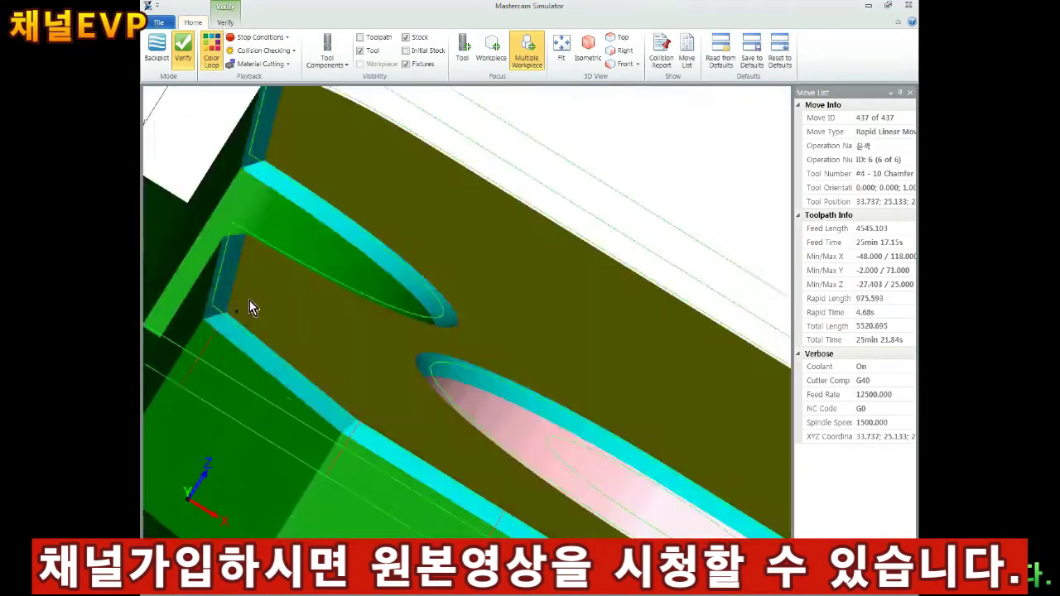
{"action": "scroll", "coordinate": [436, 407], "scroll_direction": "down", "scroll_amount": 5}
{"action": "scroll", "coordinate": [436, 406], "scroll_direction": "down", "scroll_amount": 2}
{"action": "scroll", "coordinate": [431, 431], "scroll_direction": "up", "scroll_amount": 2}
{"action": "scroll", "coordinate": [428, 446], "scroll_direction": "up", "scroll_amount": 2}
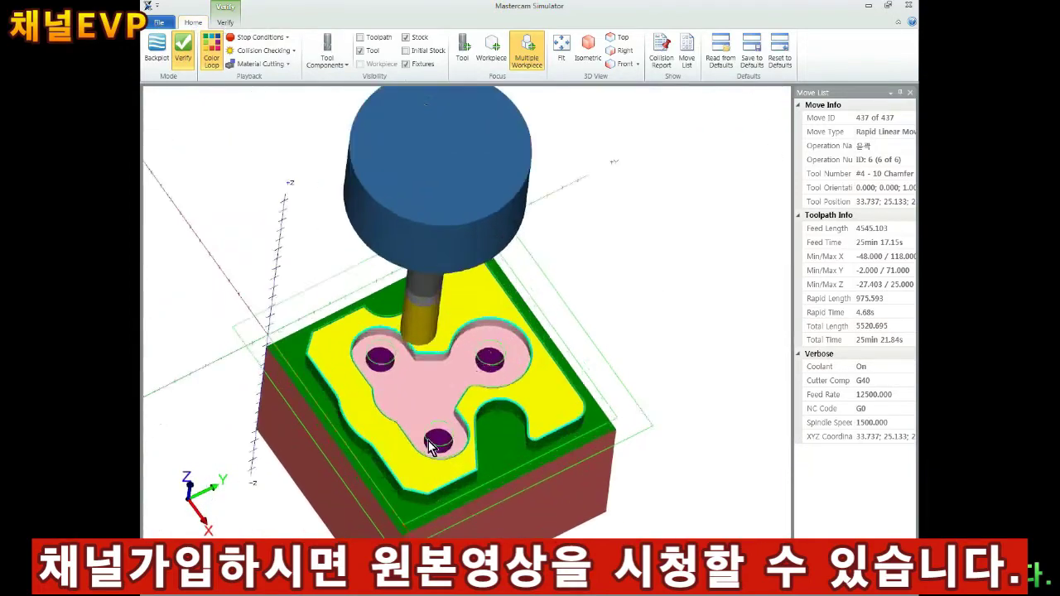
{"action": "left_click_drag", "start_coordinate": [429, 445], "coordinate": [478, 439]}
{"action": "scroll", "coordinate": [478, 440], "scroll_direction": "up", "scroll_amount": 3}
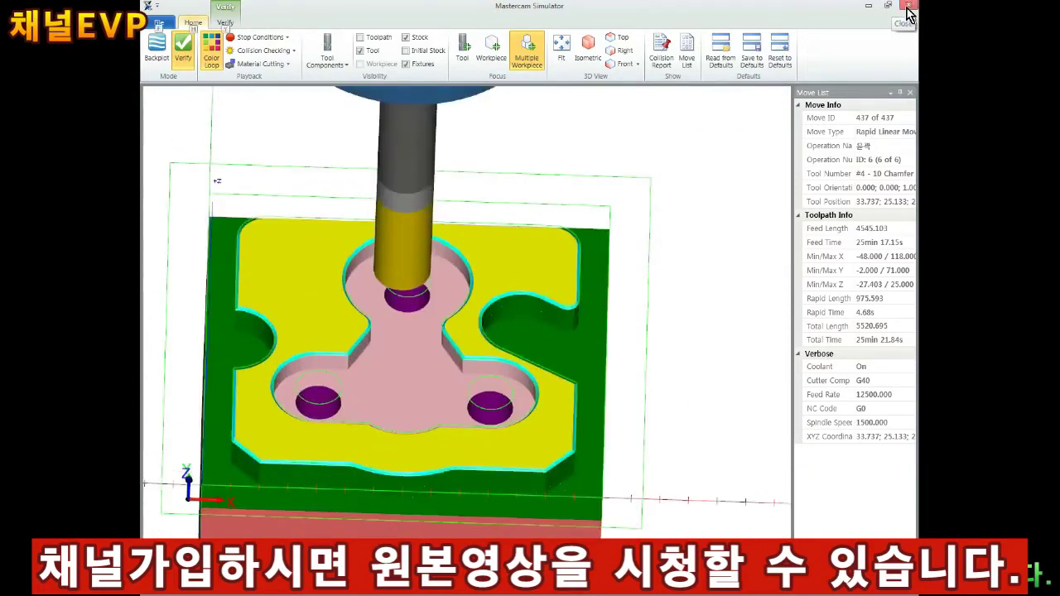
{"action": "left_click", "coordinate": [909, 8]}
Start a new contour toolpath with the chain direction reversed.
{"action": "right_click", "coordinate": [235, 222]}
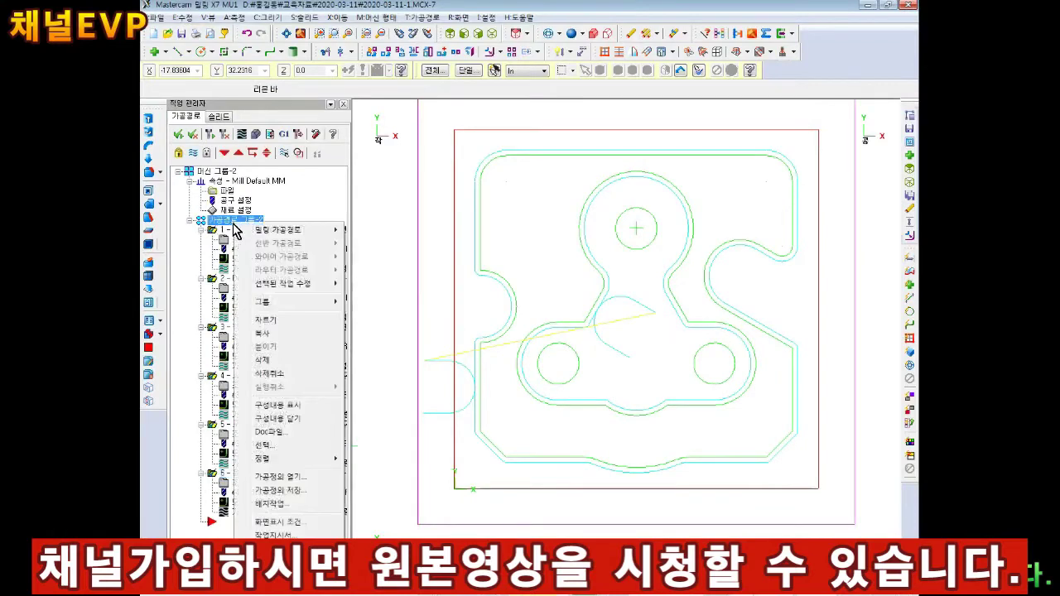
{"action": "mouse_move", "coordinate": [286, 230]}
{"action": "left_click", "coordinate": [368, 249]}
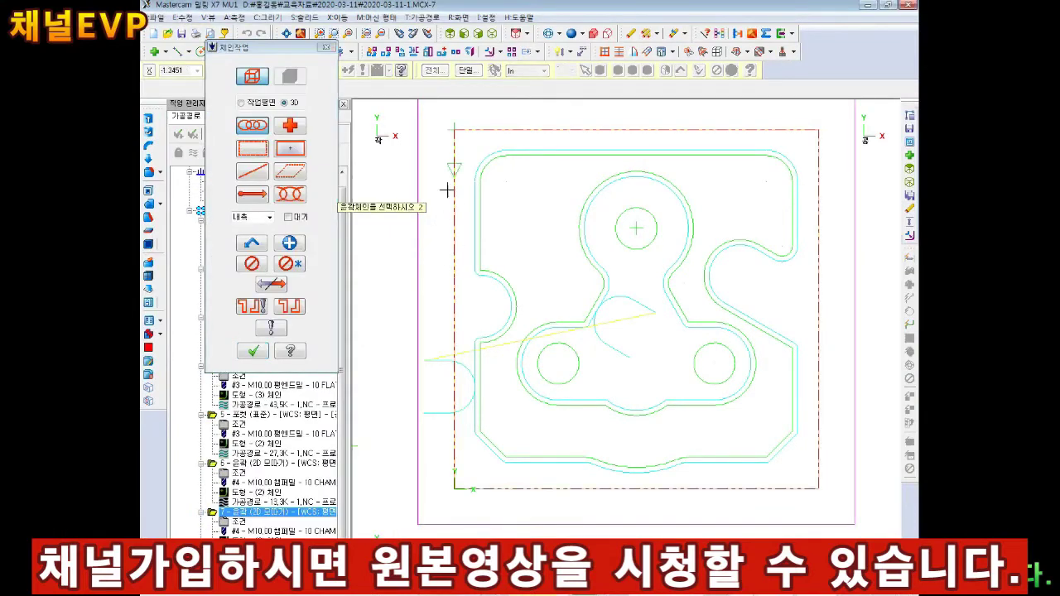
{"action": "left_click", "coordinate": [271, 284]}
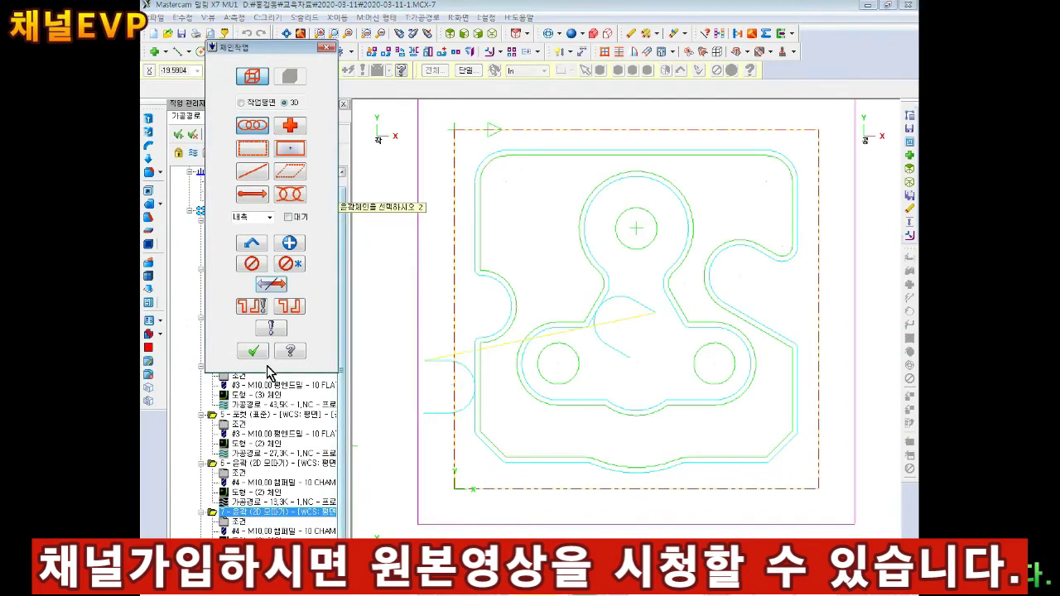
{"action": "left_click", "coordinate": [262, 353]}
Create a 6 mm chamfer mill with dimensions 6, 0 and 6.
{"action": "left_click", "coordinate": [305, 101]}
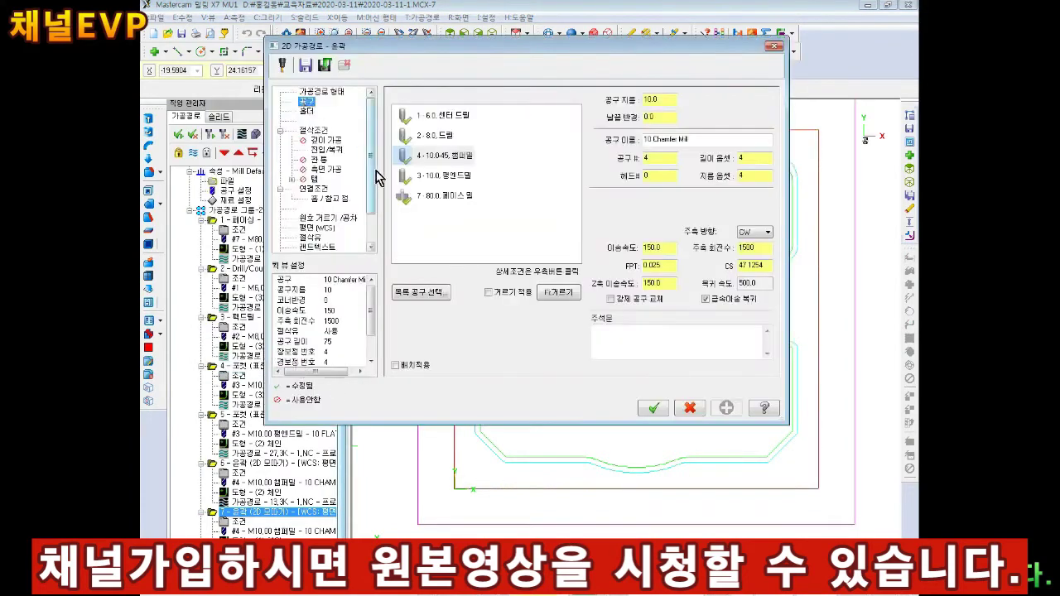
{"action": "right_click", "coordinate": [427, 224]}
{"action": "left_click", "coordinate": [452, 260]}
{"action": "left_click", "coordinate": [320, 271]}
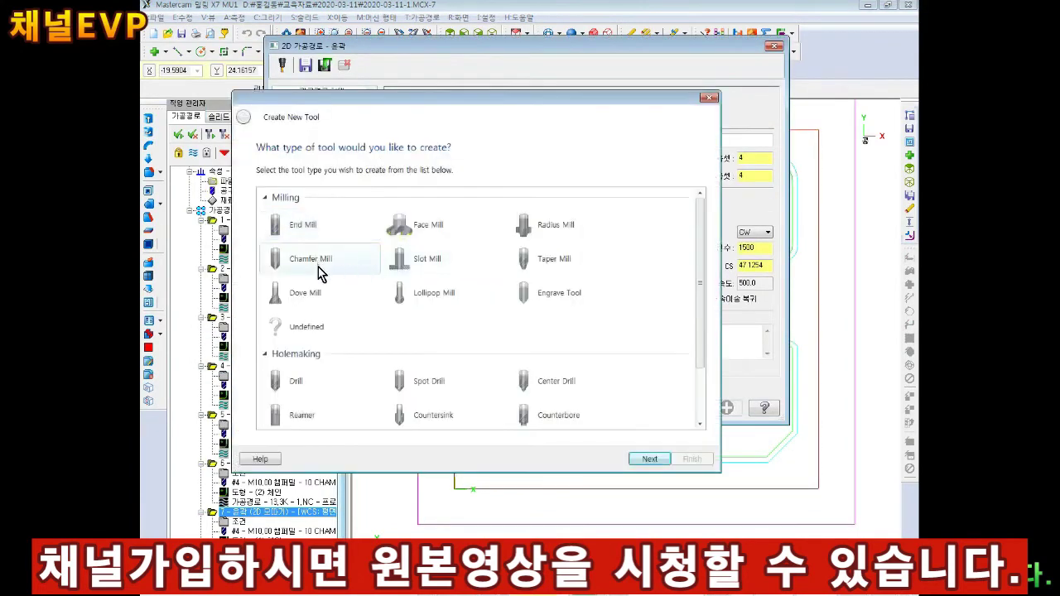
{"action": "left_click", "coordinate": [649, 459]}
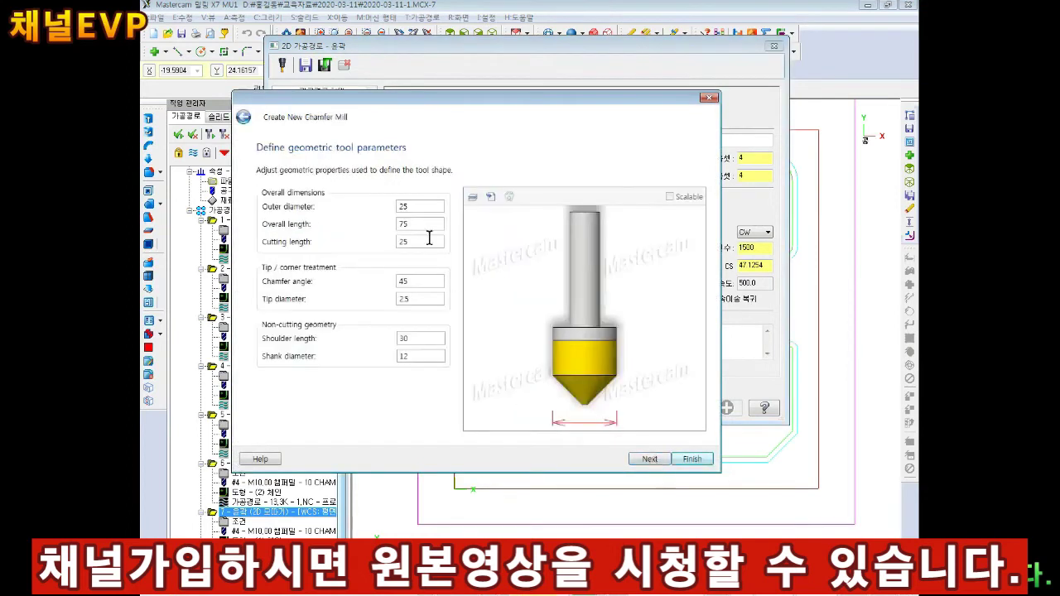
{"action": "type", "text": "6"}
{"action": "key", "text": "Tab"}
{"action": "key", "text": "Tab"}
{"action": "key", "text": "Tab"}
{"action": "type", "text": "0"}
{"action": "key", "text": "Tab"}
{"action": "key", "text": "Tab"}
{"action": "type", "text": "6"}
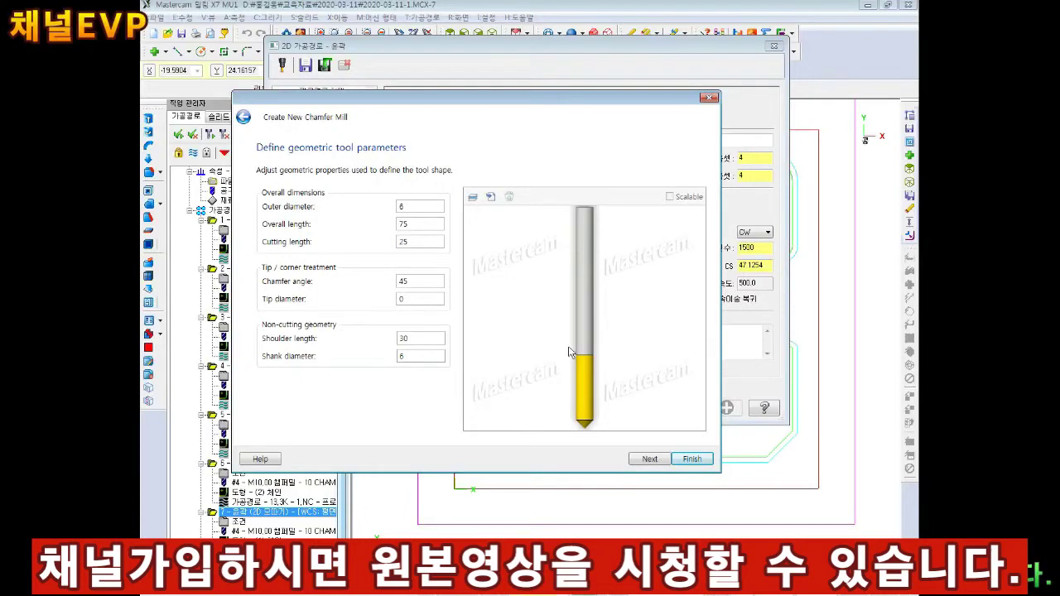
{"action": "left_click", "coordinate": [691, 461]}
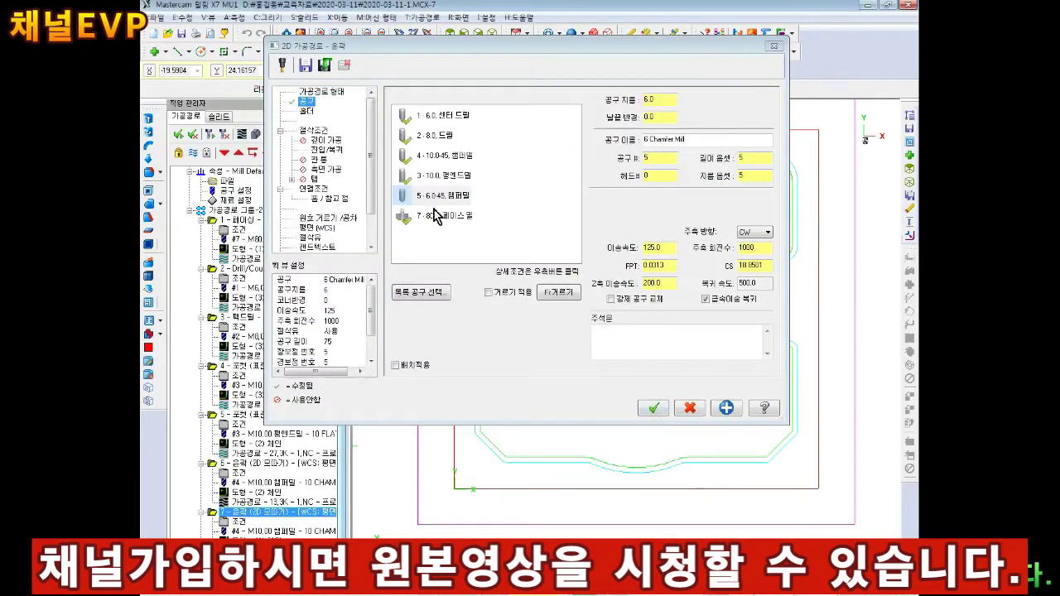
Set the tool, chamfer, linking and coolant parameters and accept the operation.
{"action": "left_click", "coordinate": [664, 163]}
{"action": "type", "text": "1500"}
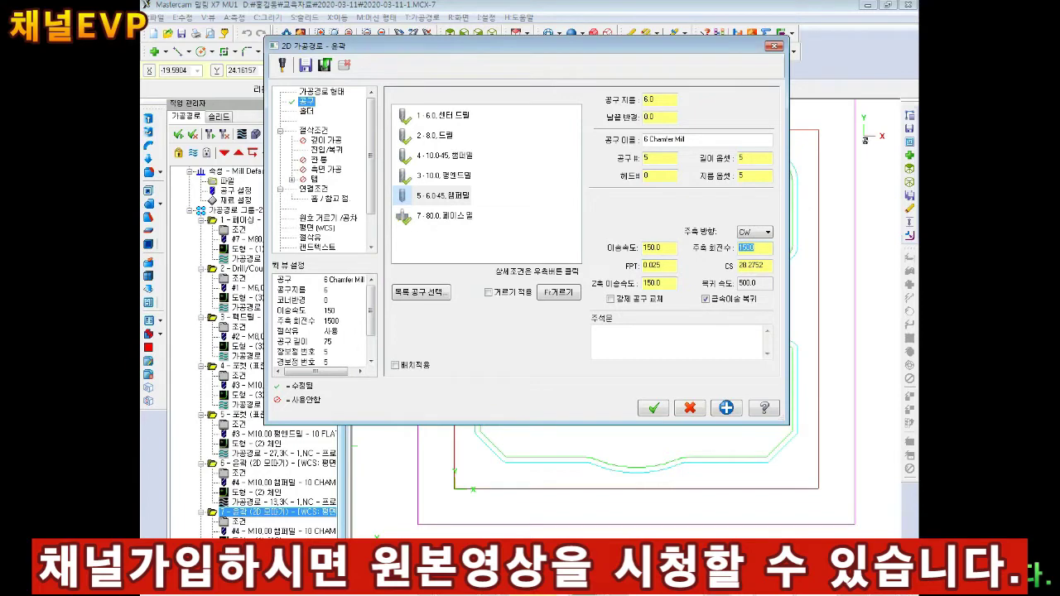
{"action": "left_click", "coordinate": [321, 132]}
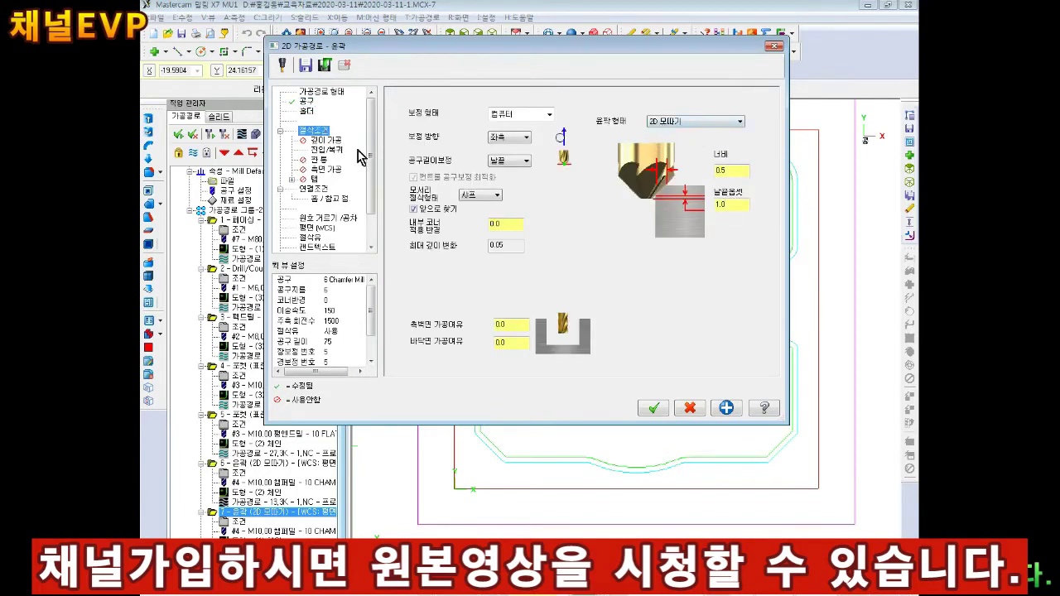
{"action": "left_click", "coordinate": [326, 140]}
{"action": "left_click", "coordinate": [331, 150]}
{"action": "left_click", "coordinate": [325, 169]}
{"action": "left_click", "coordinate": [313, 189]}
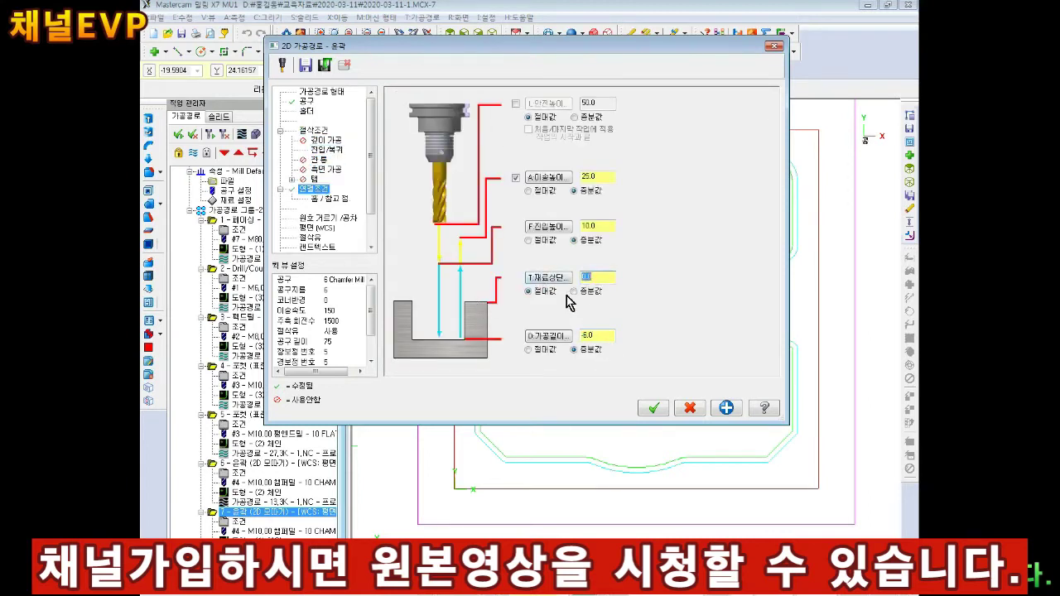
{"action": "left_click", "coordinate": [311, 238]}
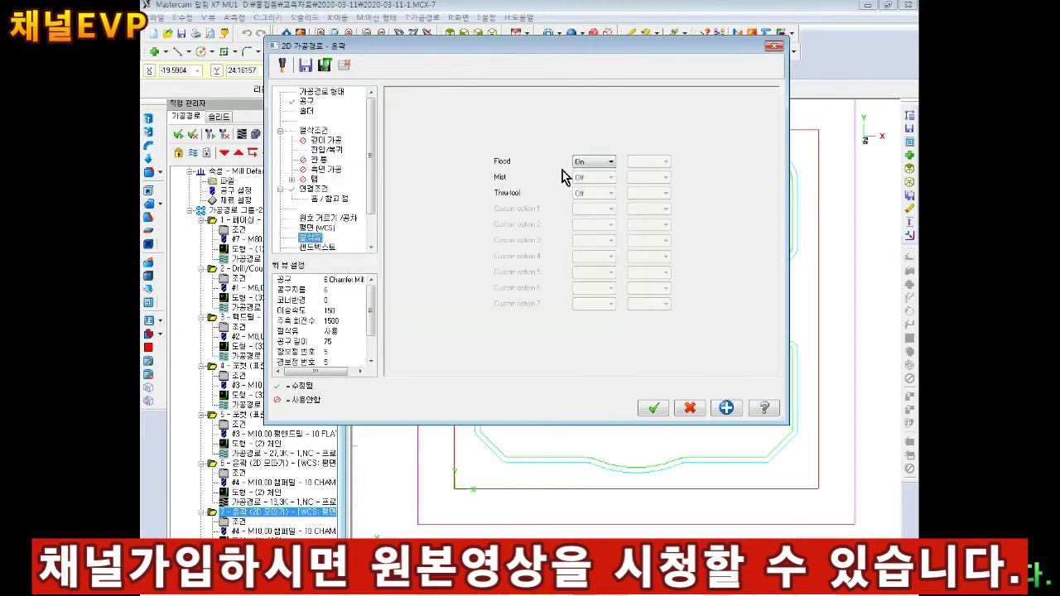
{"action": "left_click", "coordinate": [315, 189]}
{"action": "left_click", "coordinate": [653, 407]}
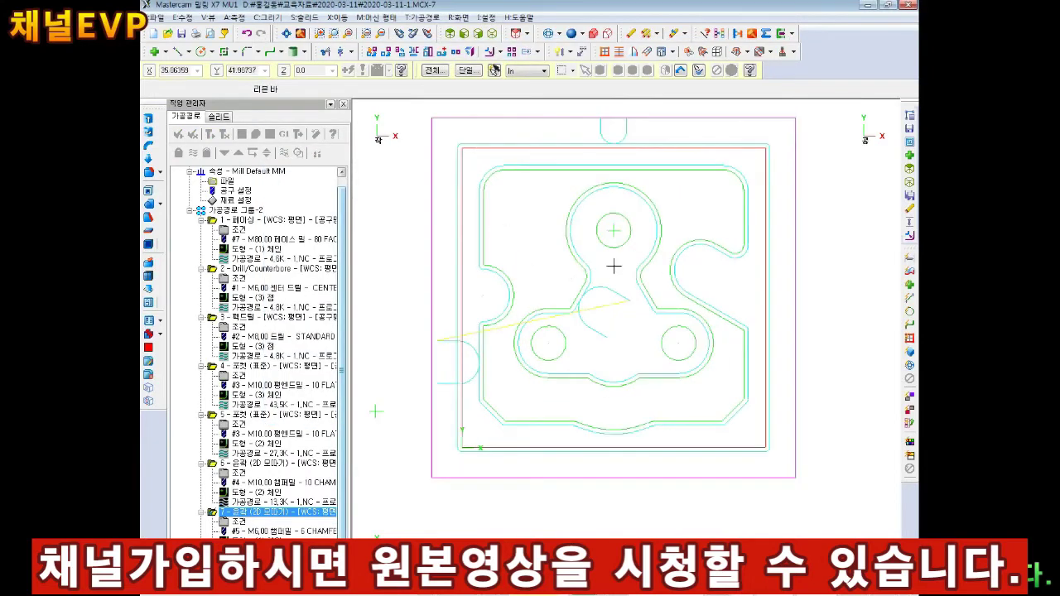
Backplot the toolpath, then verify all seven operations through move 455 in an isometric Simulator view.
{"action": "left_click", "coordinate": [493, 35]}
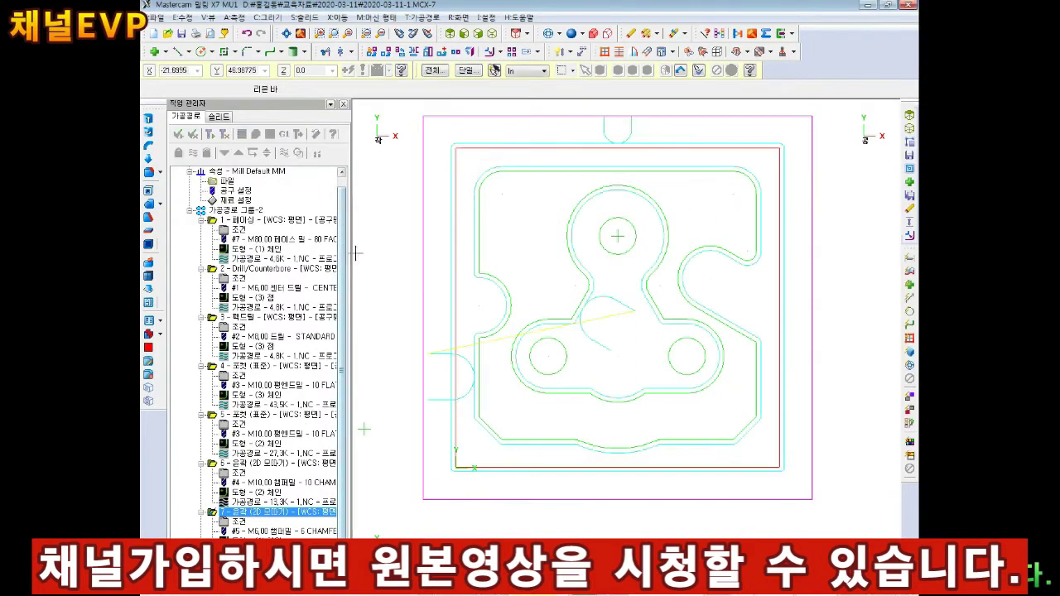
{"action": "left_click", "coordinate": [248, 242]}
{"action": "left_click", "coordinate": [255, 134]}
{"action": "left_click", "coordinate": [586, 41]}
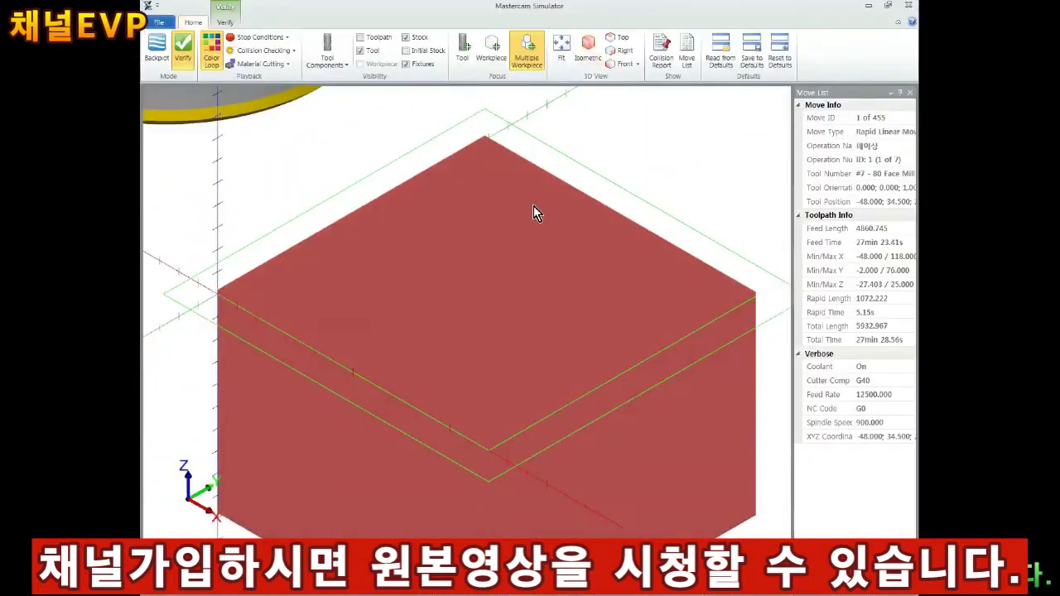
{"action": "left_click", "coordinate": [743, 592]}
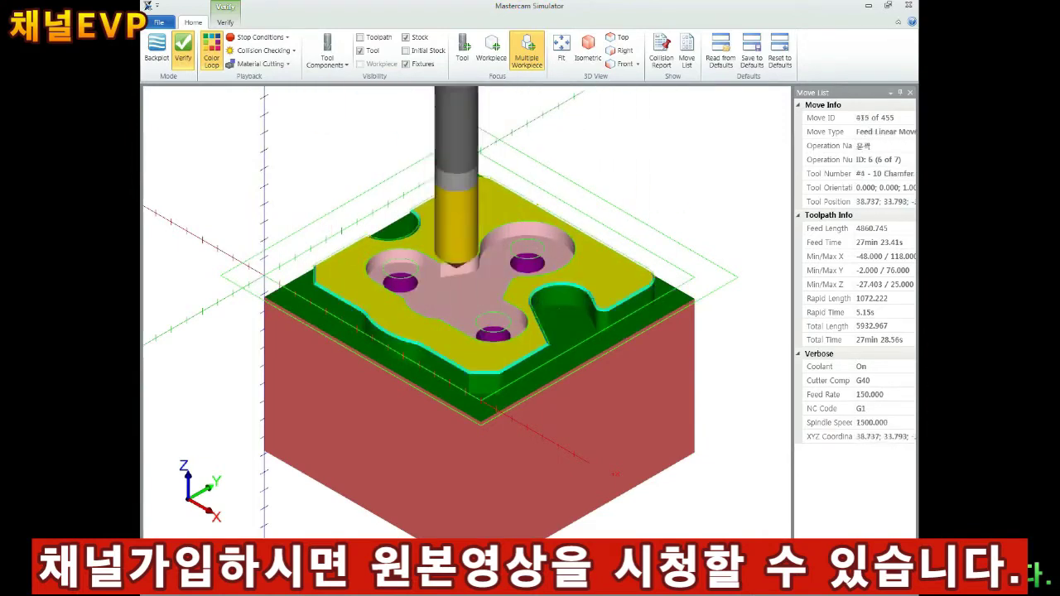
{"action": "scroll", "coordinate": [248, 243], "scroll_direction": "up", "scroll_amount": 5}
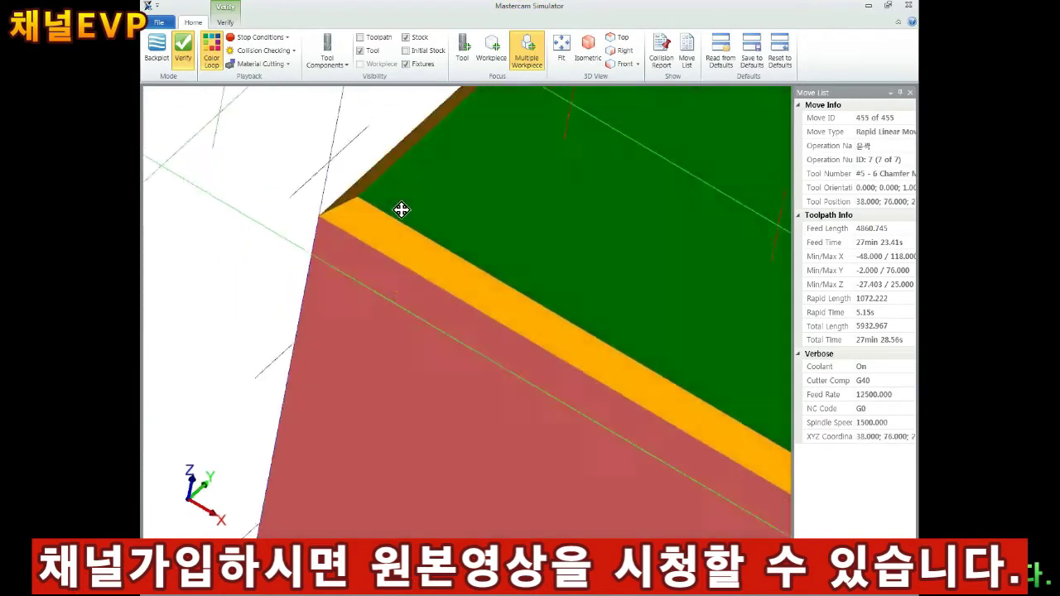
{"action": "scroll", "coordinate": [402, 207], "scroll_direction": "down", "scroll_amount": 5}
{"action": "middle_click_drag", "start_coordinate": [401, 214], "coordinate": [416, 201]}
{"action": "scroll", "coordinate": [580, 279], "scroll_direction": "up", "scroll_amount": 5}
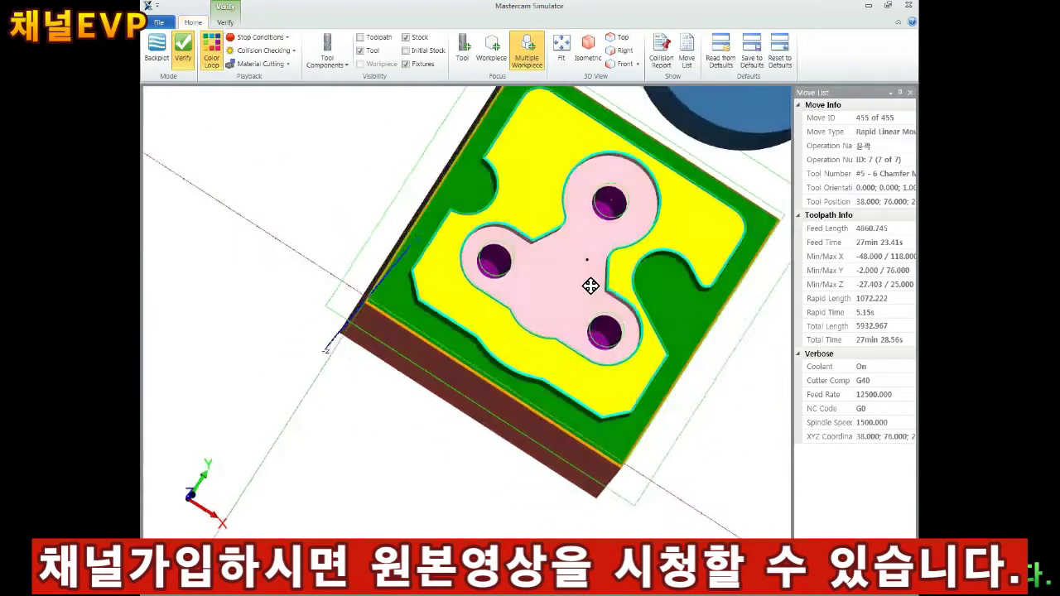
{"action": "scroll", "coordinate": [417, 310], "scroll_direction": "up", "scroll_amount": 3}
{"action": "scroll", "coordinate": [417, 310], "scroll_direction": "down", "scroll_amount": 5}
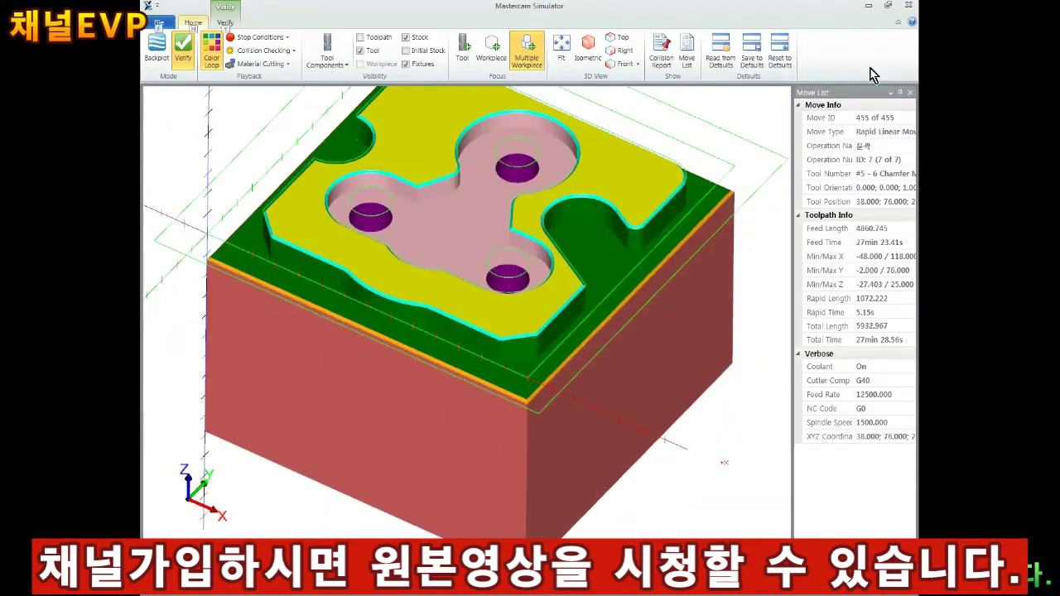
{"action": "left_click", "coordinate": [908, 8]}
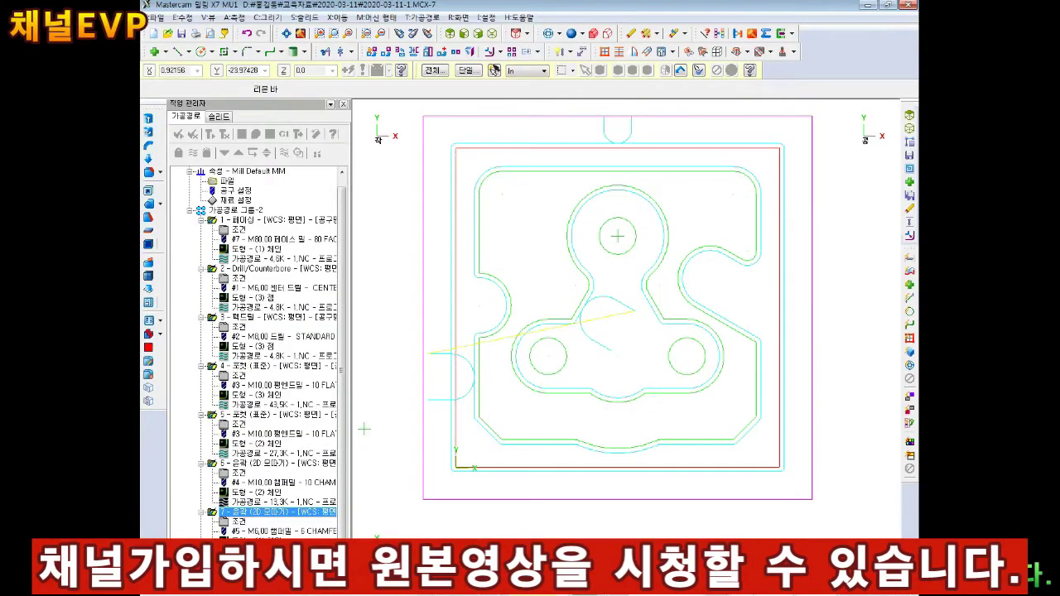
Collapse operations 1 through 6 in the Toolpath Manager list.
{"action": "scroll", "coordinate": [471, 256], "scroll_direction": "up", "scroll_amount": 1}
{"action": "scroll", "coordinate": [457, 246], "scroll_direction": "down", "scroll_amount": 1}
{"action": "scroll", "coordinate": [497, 207], "scroll_direction": "up", "scroll_amount": 1}
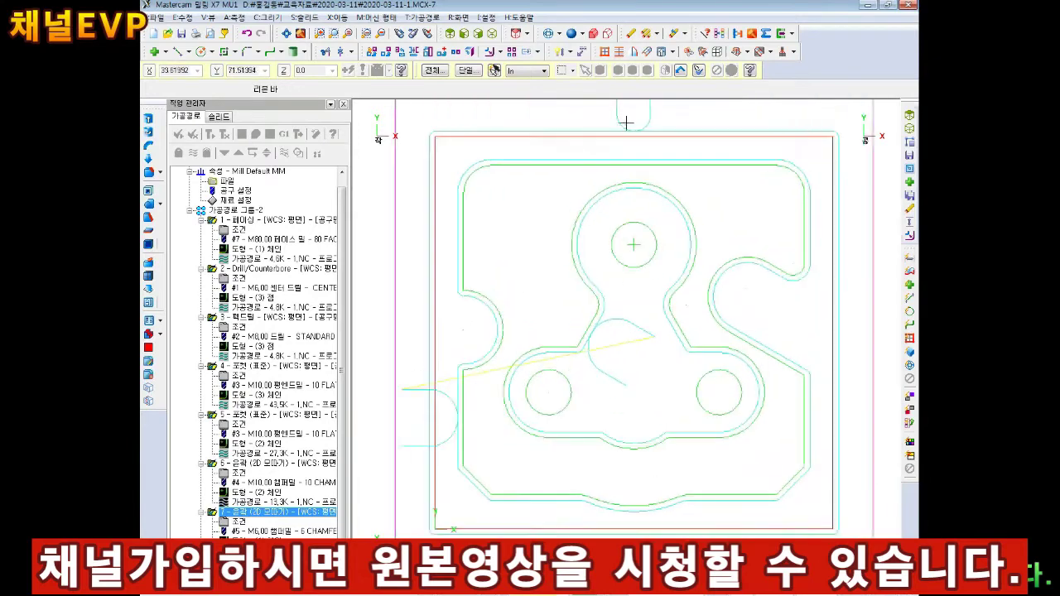
{"action": "scroll", "coordinate": [519, 145], "scroll_direction": "down", "scroll_amount": 1}
{"action": "scroll", "coordinate": [442, 173], "scroll_direction": "up", "scroll_amount": 3}
{"action": "scroll", "coordinate": [497, 207], "scroll_direction": "down", "scroll_amount": 3}
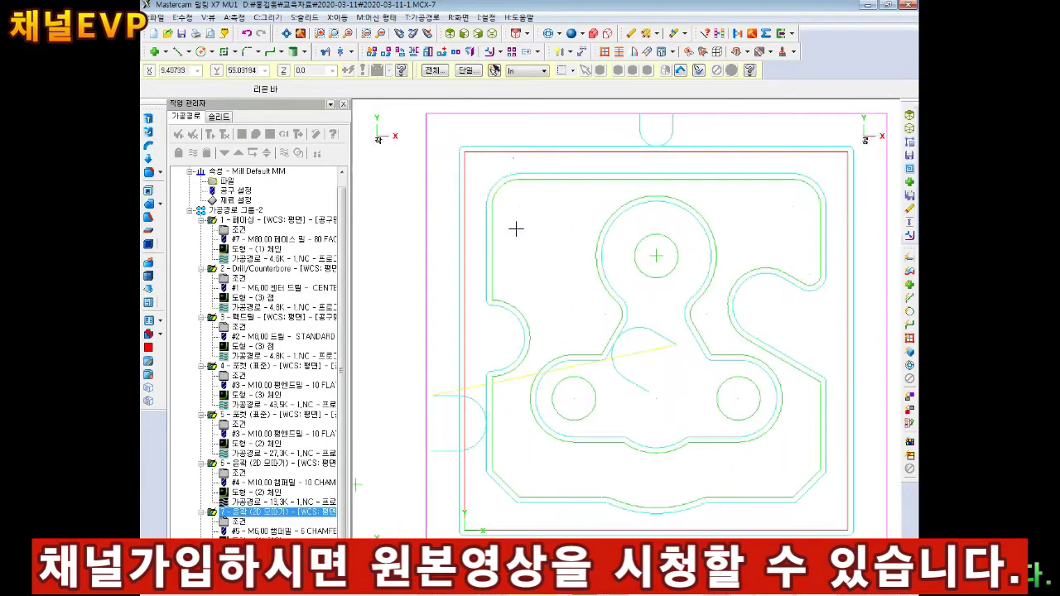
{"action": "scroll", "coordinate": [677, 338], "scroll_direction": "down", "scroll_amount": 1}
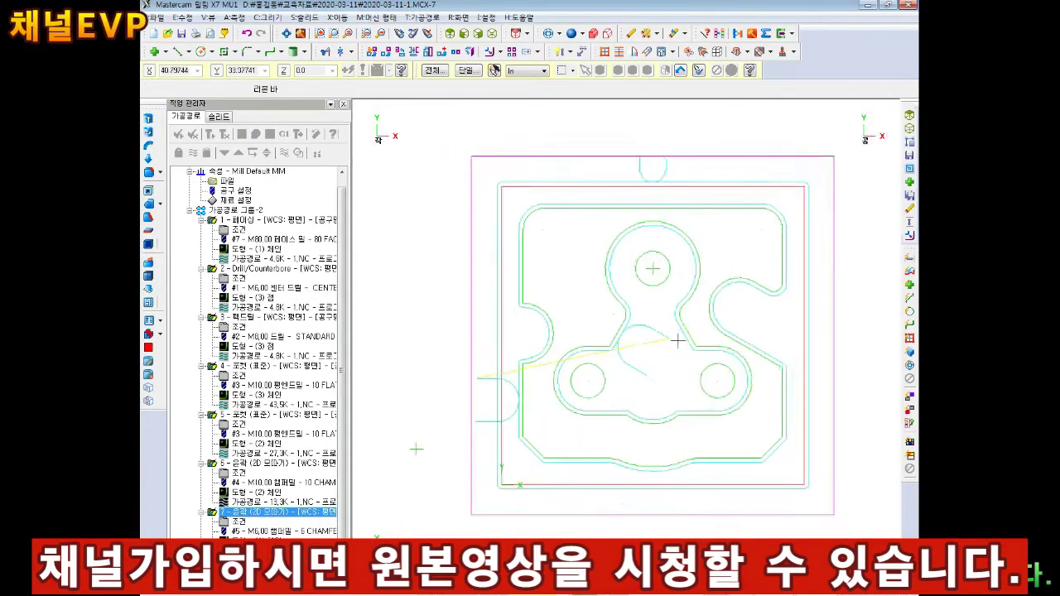
{"action": "scroll", "coordinate": [721, 437], "scroll_direction": "up", "scroll_amount": 1}
{"action": "left_click", "coordinate": [201, 221]}
{"action": "left_click", "coordinate": [201, 239]}
{"action": "left_click", "coordinate": [202, 249]}
{"action": "left_click", "coordinate": [202, 259]}
{"action": "left_click", "coordinate": [201, 269]}
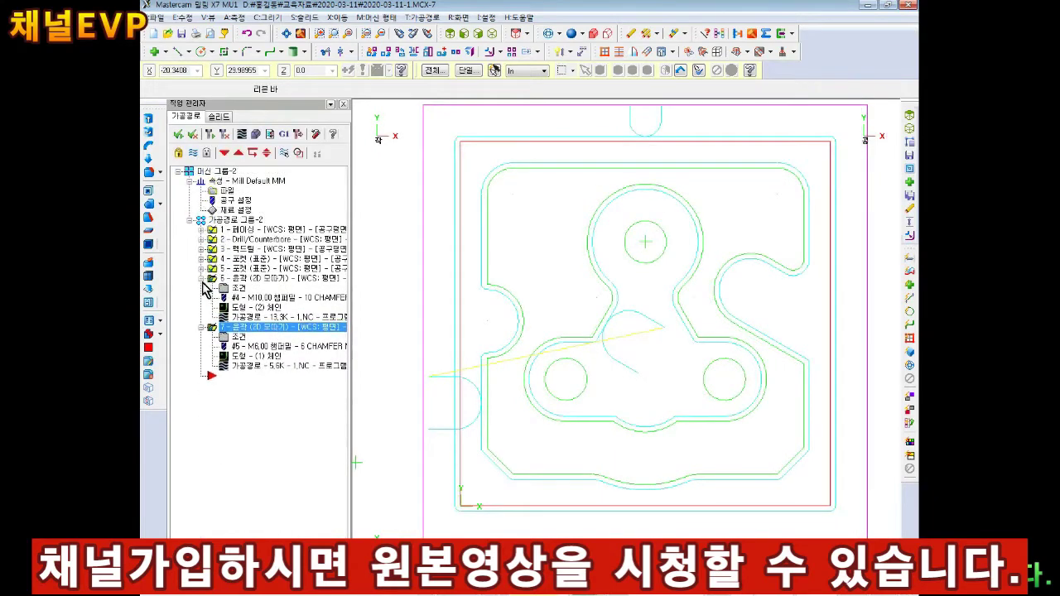
{"action": "left_click", "coordinate": [201, 279]}
Copy chamfer operation 7 and paste it as new operation 8.
{"action": "right_click", "coordinate": [241, 289]}
{"action": "right_click", "coordinate": [237, 289]}
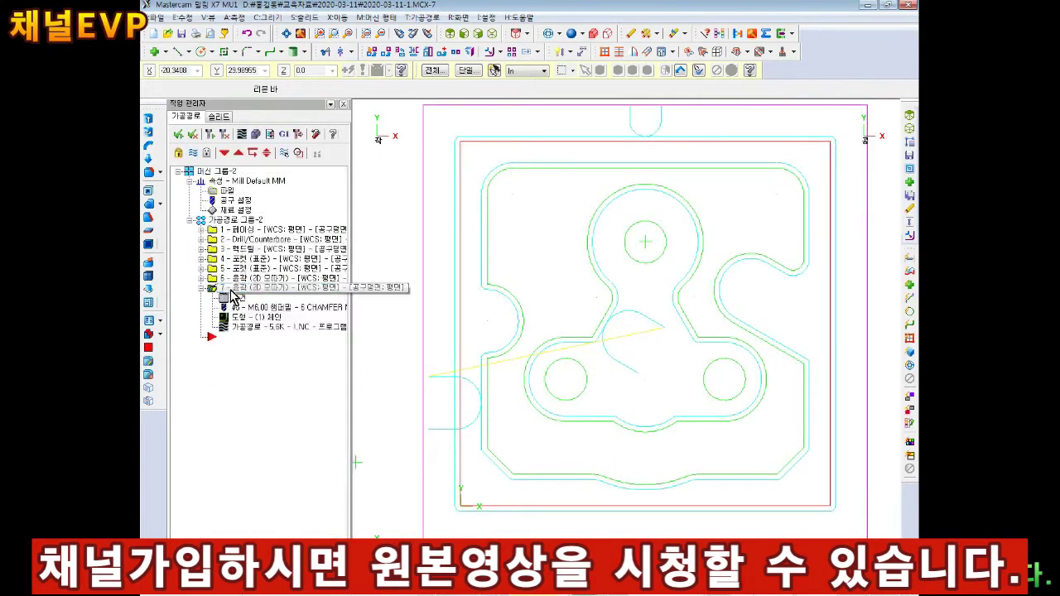
{"action": "left_click", "coordinate": [275, 355]}
{"action": "right_click", "coordinate": [237, 289]}
{"action": "left_click", "coordinate": [276, 367]}
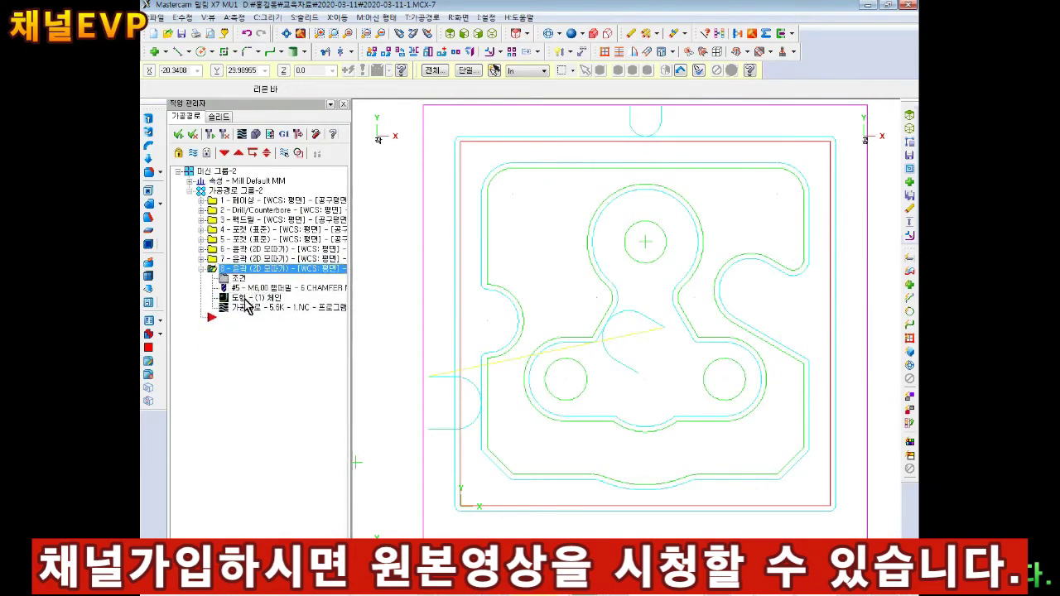
Add the lower-left and lower-right hole circles as chains to operation 8 and regenerate it.
{"action": "left_click", "coordinate": [244, 298]}
{"action": "right_click", "coordinate": [248, 145]}
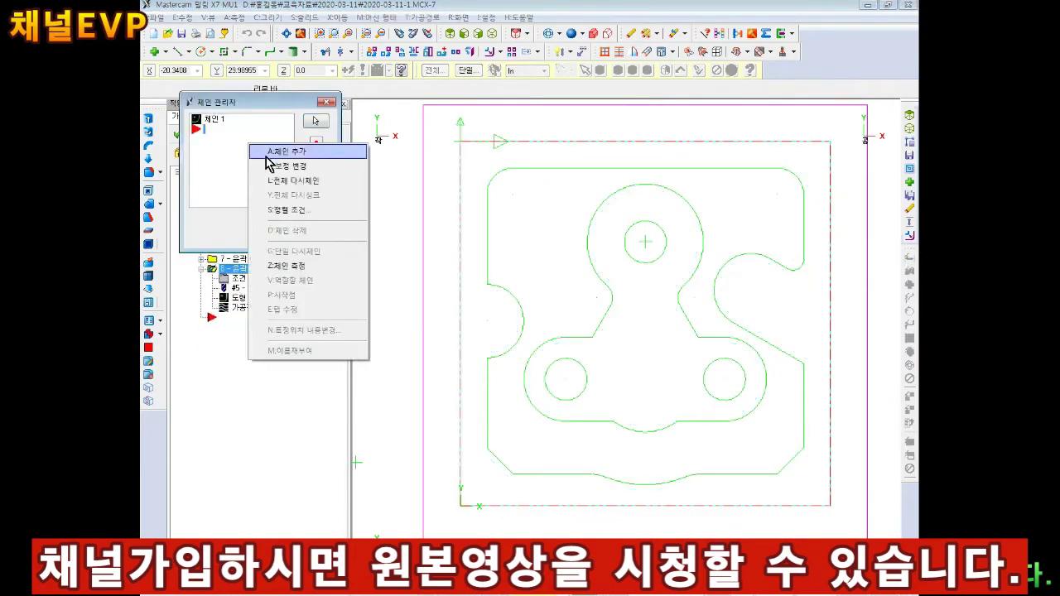
{"action": "left_click", "coordinate": [265, 153]}
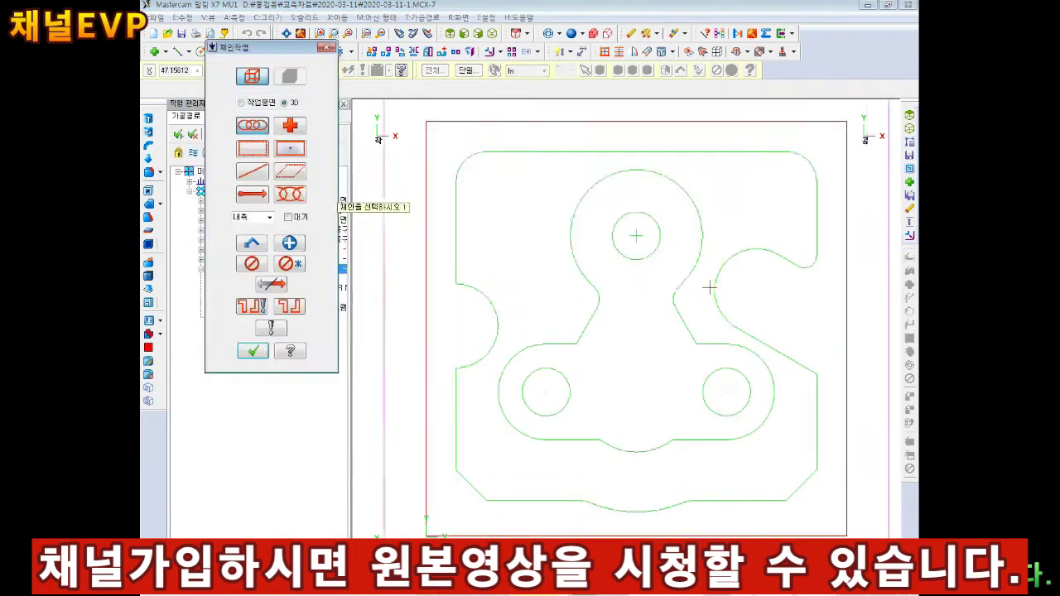
{"action": "left_click", "coordinate": [551, 383]}
{"action": "left_click", "coordinate": [749, 383]}
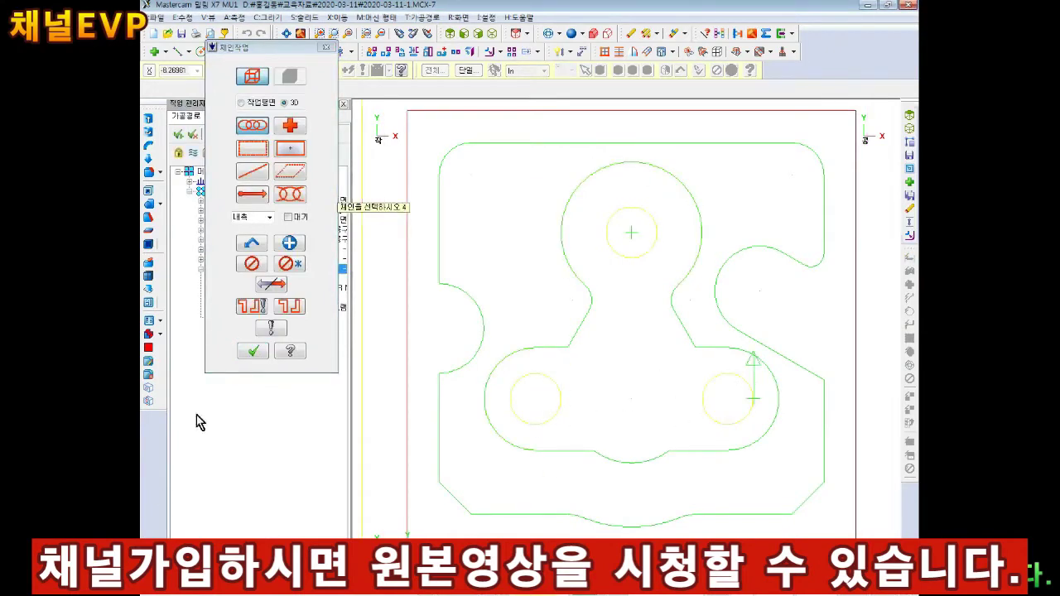
{"action": "left_click", "coordinate": [252, 351]}
{"action": "left_click", "coordinate": [278, 236]}
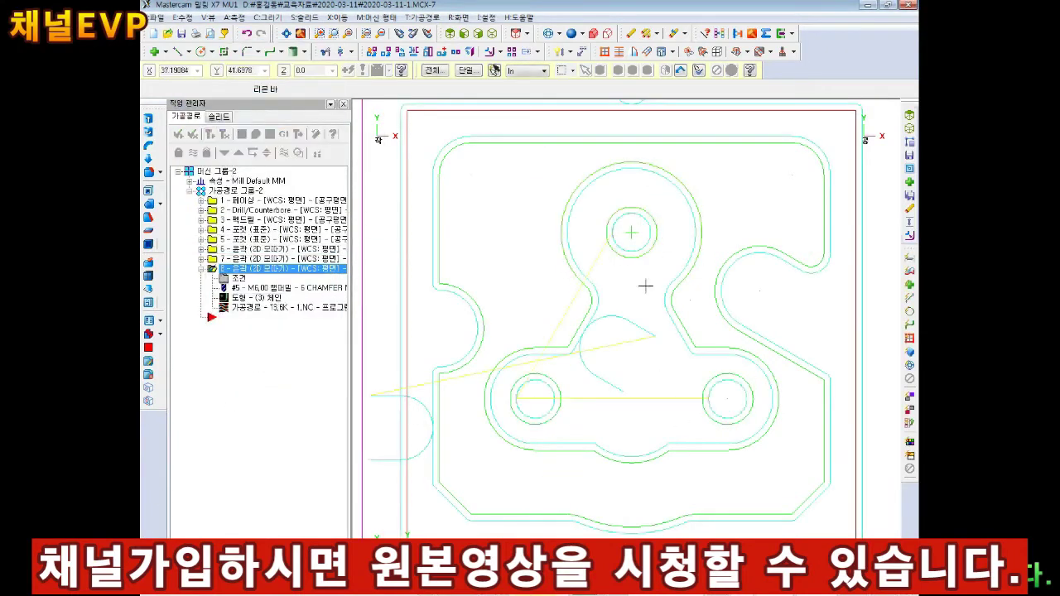
Backplot operation 8's hole-chamfer toolpath.
{"action": "left_click", "coordinate": [243, 134]}
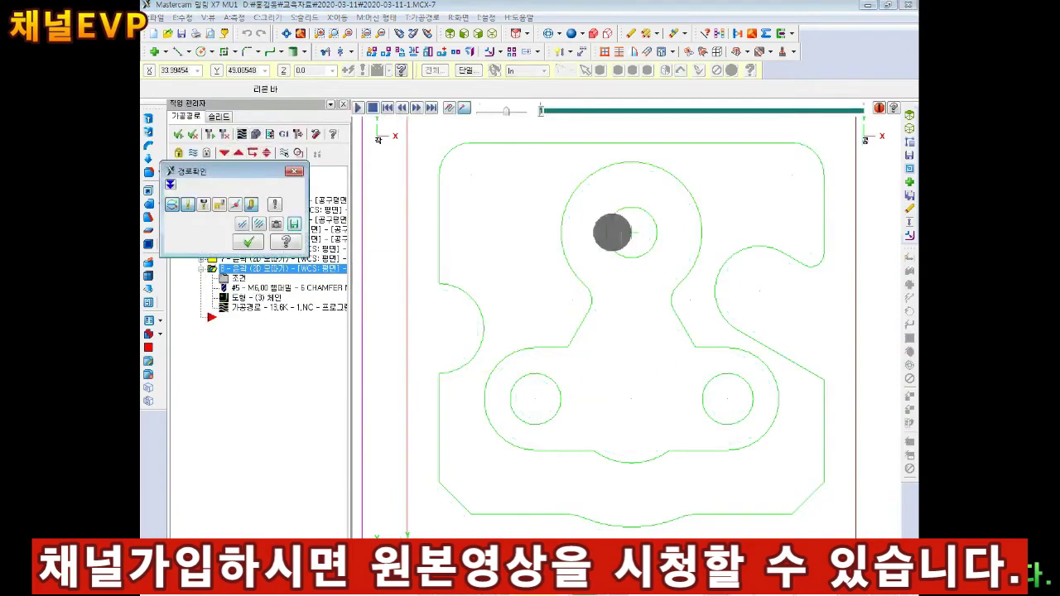
{"action": "scroll", "coordinate": [621, 204], "scroll_direction": "up", "scroll_amount": 1}
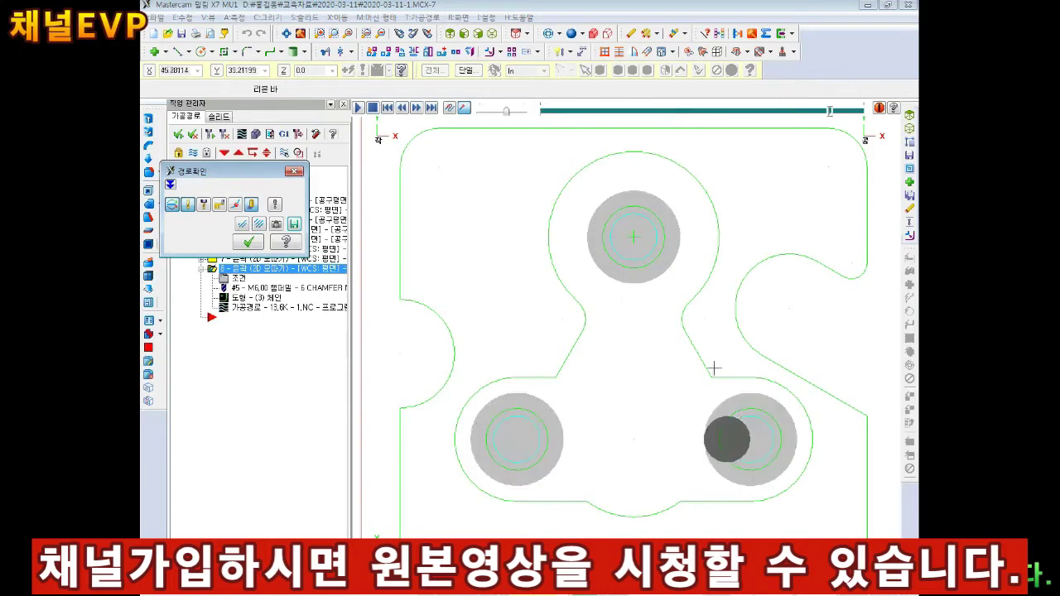
{"action": "scroll", "coordinate": [786, 390], "scroll_direction": "up", "scroll_amount": 1}
{"action": "scroll", "coordinate": [786, 390], "scroll_direction": "down", "scroll_amount": 3}
{"action": "key", "text": "Escape"}
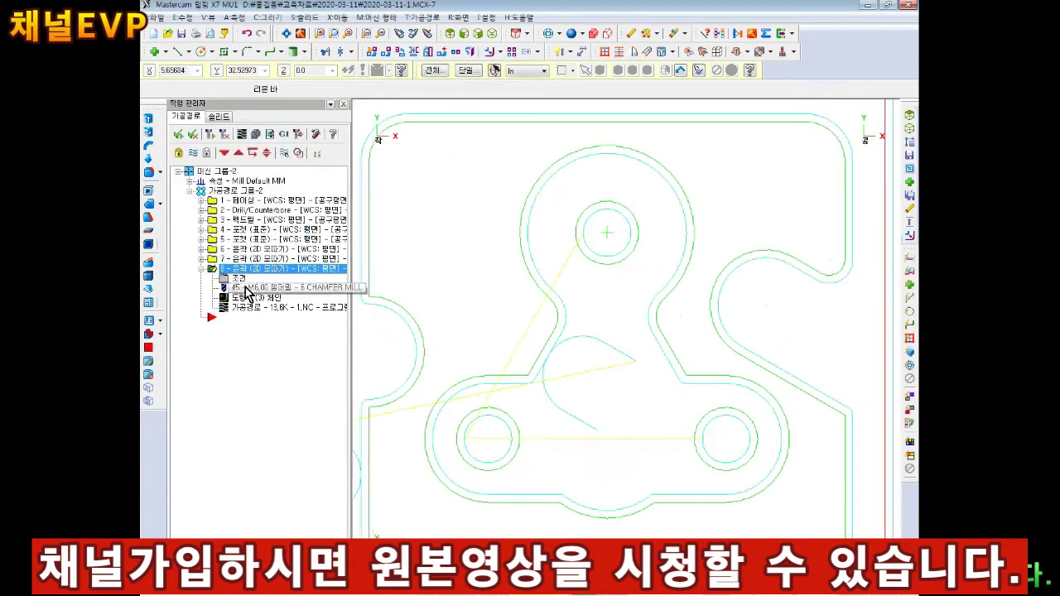
Set operation 8's chamfer tip offset to 2.0 and backplot the regenerated toolpath.
{"action": "left_click", "coordinate": [238, 278]}
{"action": "left_click", "coordinate": [313, 132]}
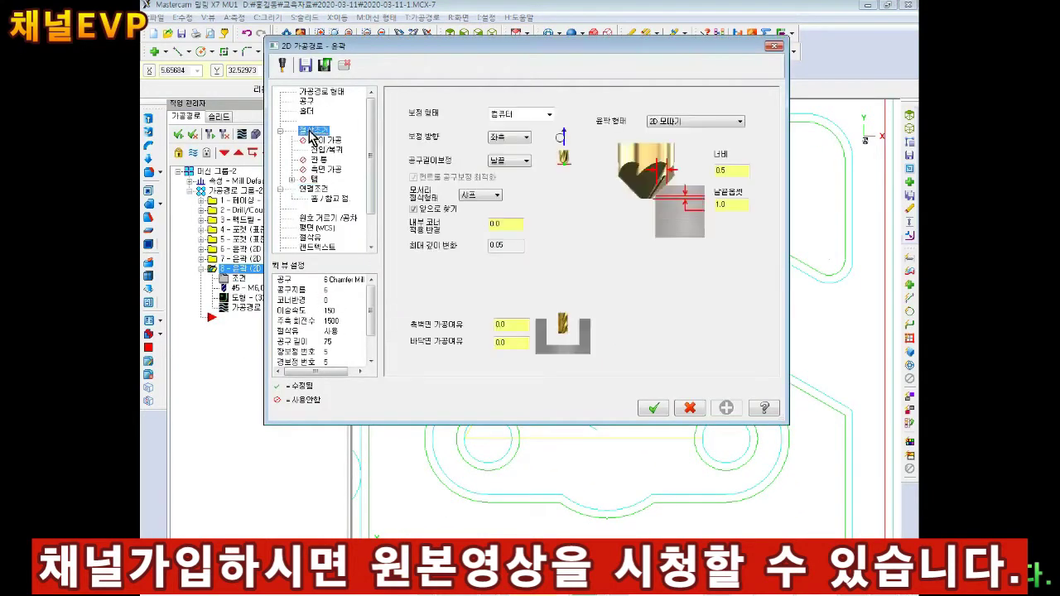
{"action": "double_click", "coordinate": [733, 204]}
{"action": "left_click", "coordinate": [657, 410]}
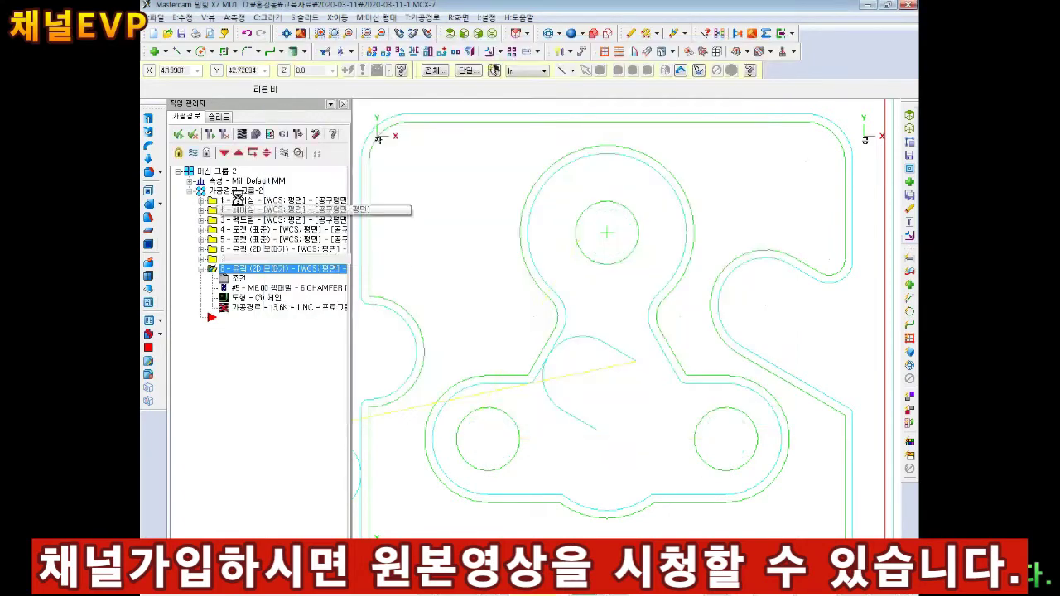
{"action": "left_click", "coordinate": [242, 135]}
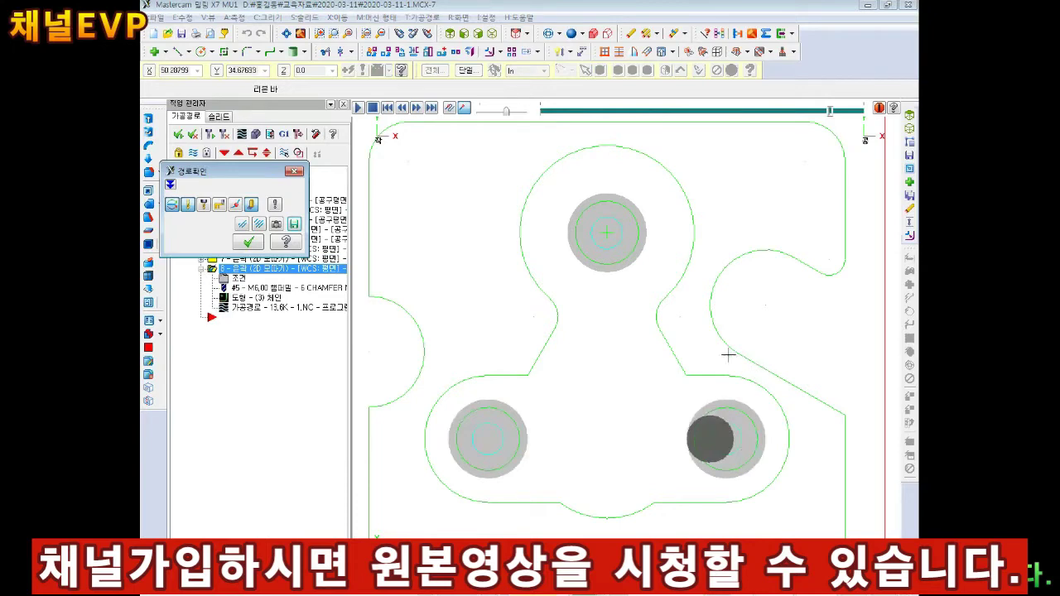
{"action": "left_click", "coordinate": [248, 242]}
Verify all eight operations in the Simulator with an isometric view, then close it.
{"action": "left_click", "coordinate": [255, 133]}
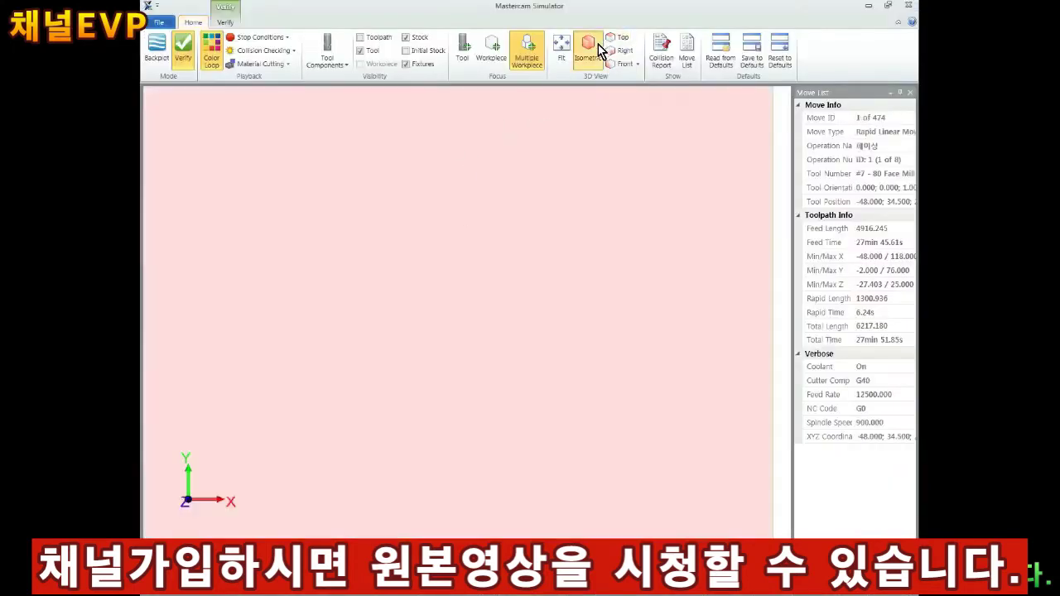
{"action": "left_click", "coordinate": [588, 50]}
{"action": "left_click", "coordinate": [562, 49]}
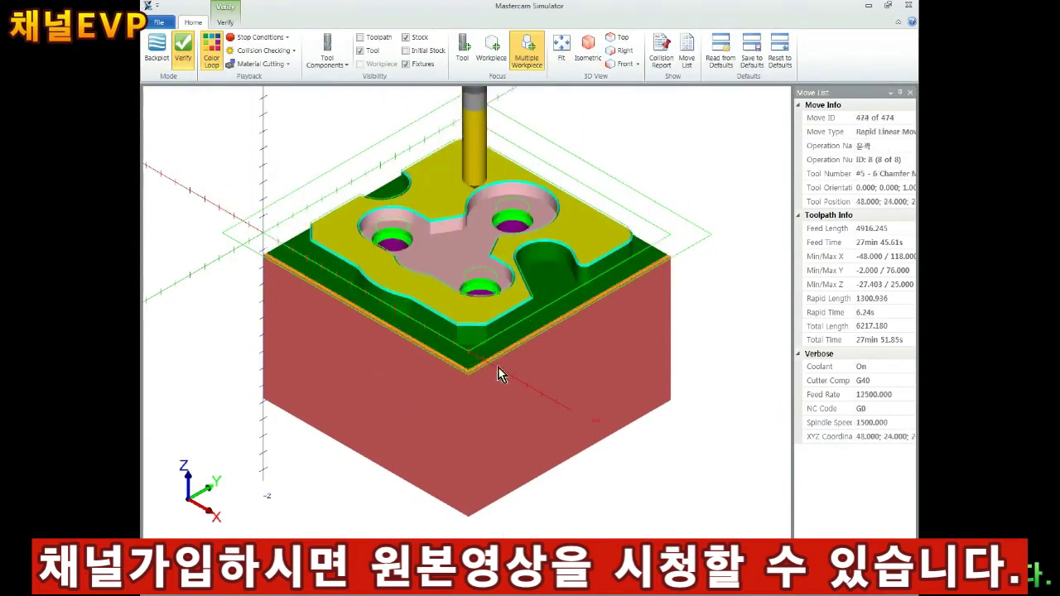
{"action": "left_click", "coordinate": [868, 6]}
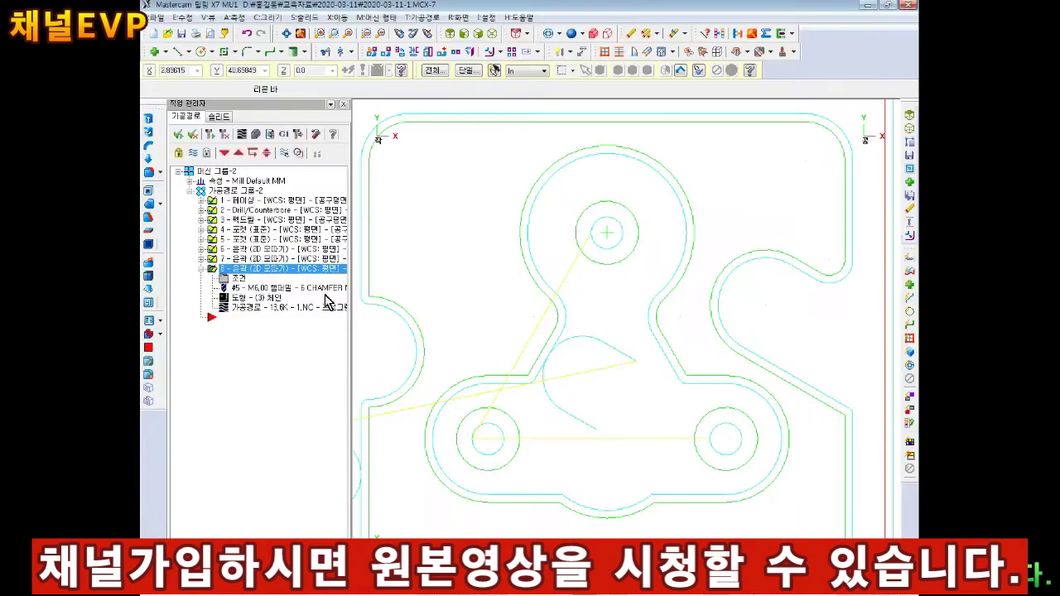
Review operation 8's linking parameters and the machine group's stock setup.
{"action": "left_click", "coordinate": [240, 280]}
{"action": "left_click", "coordinate": [314, 189]}
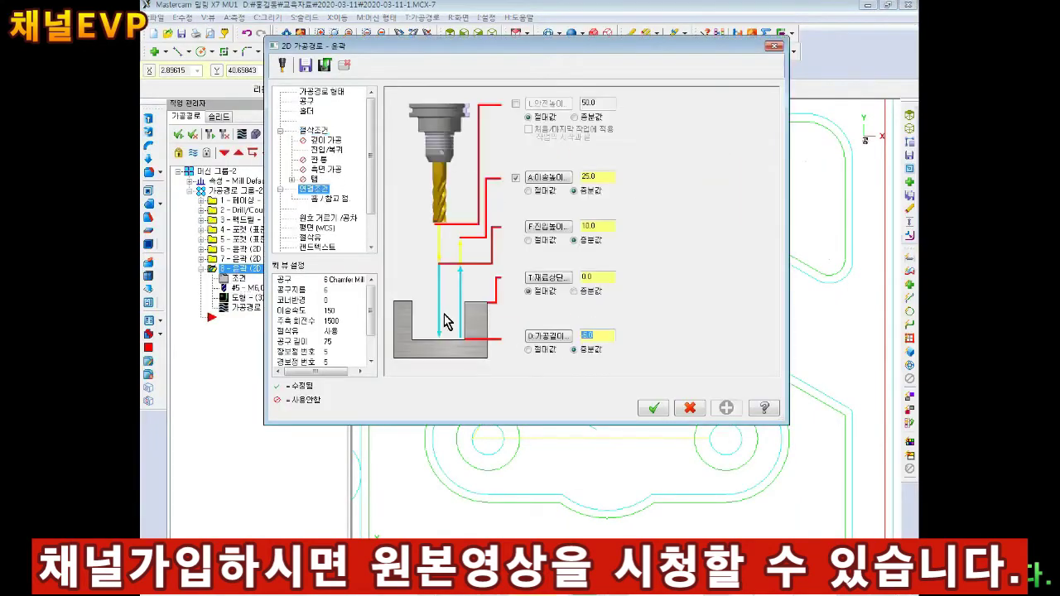
{"action": "left_click", "coordinate": [651, 409]}
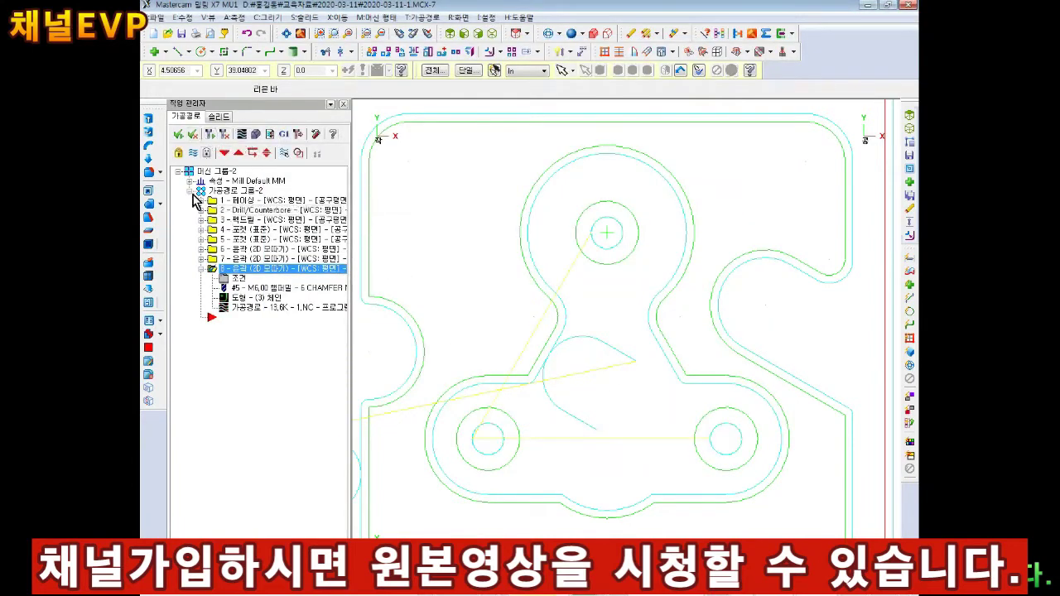
{"action": "left_click", "coordinate": [190, 180]}
{"action": "left_click", "coordinate": [233, 210]}
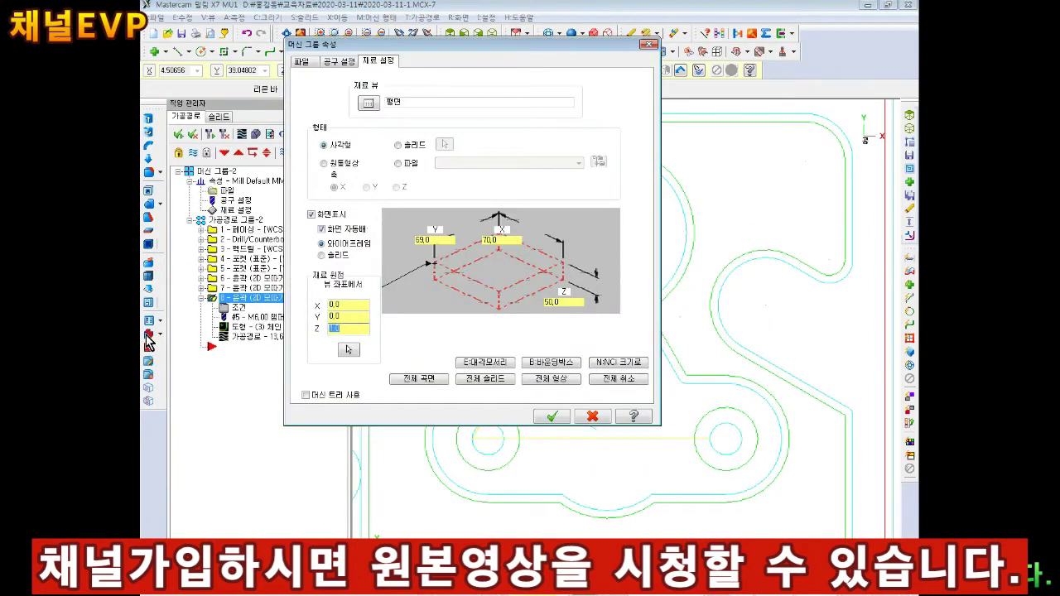
{"action": "left_click", "coordinate": [545, 417]}
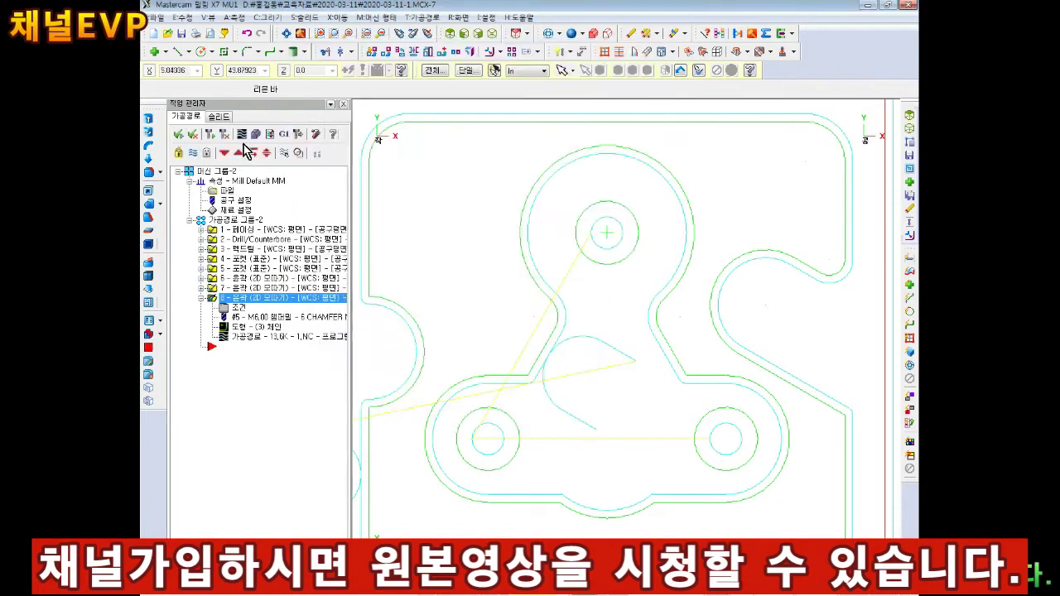
Re-verify to move 474 of 474, zooming in on the chamfered holes.
{"action": "left_click", "coordinate": [255, 135]}
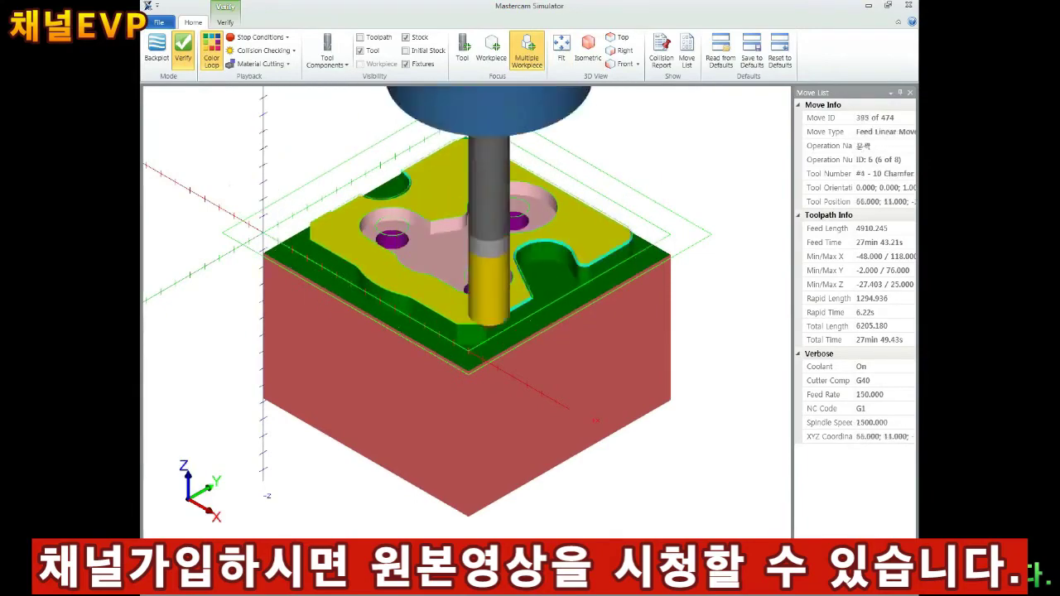
{"action": "scroll", "coordinate": [349, 229], "scroll_direction": "up", "scroll_amount": 3}
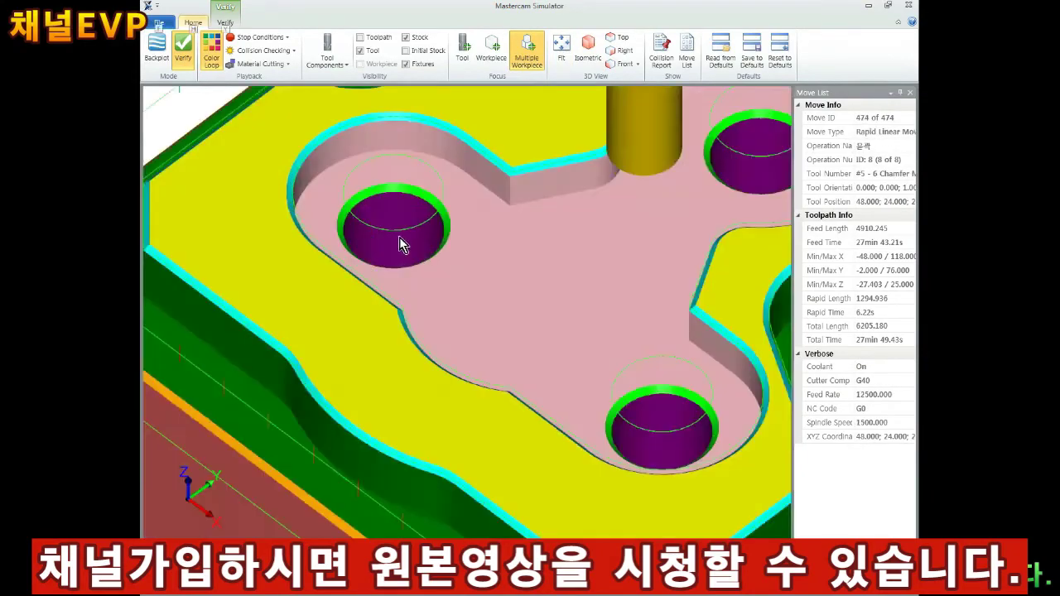
{"action": "scroll", "coordinate": [403, 241], "scroll_direction": "up", "scroll_amount": 3}
{"action": "scroll", "coordinate": [386, 227], "scroll_direction": "down", "scroll_amount": 3}
{"action": "scroll", "coordinate": [506, 262], "scroll_direction": "up", "scroll_amount": 1}
{"action": "scroll", "coordinate": [544, 334], "scroll_direction": "down", "scroll_amount": 5}
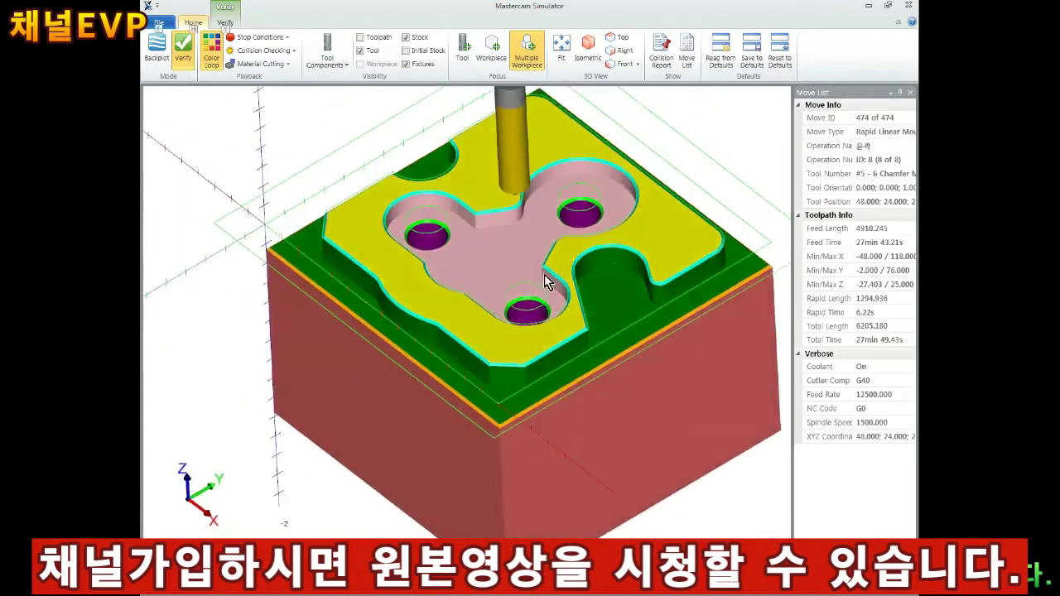
{"action": "left_click", "coordinate": [910, 6]}
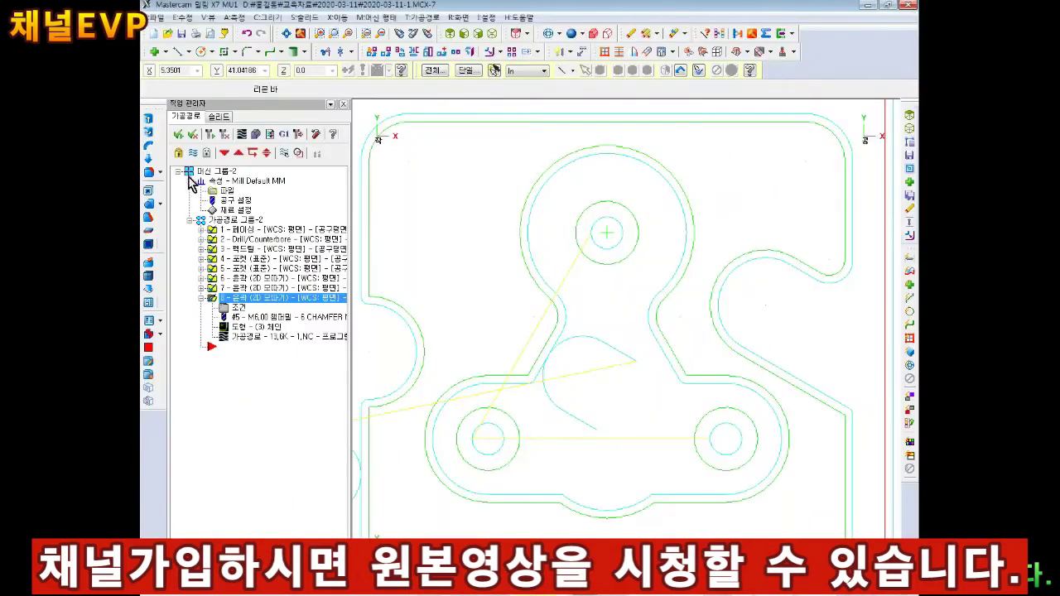
Post all operations and save the program as 1.NC in the 2020-03-11 folder.
{"action": "left_click", "coordinate": [290, 132]}
{"action": "left_click", "coordinate": [407, 305]}
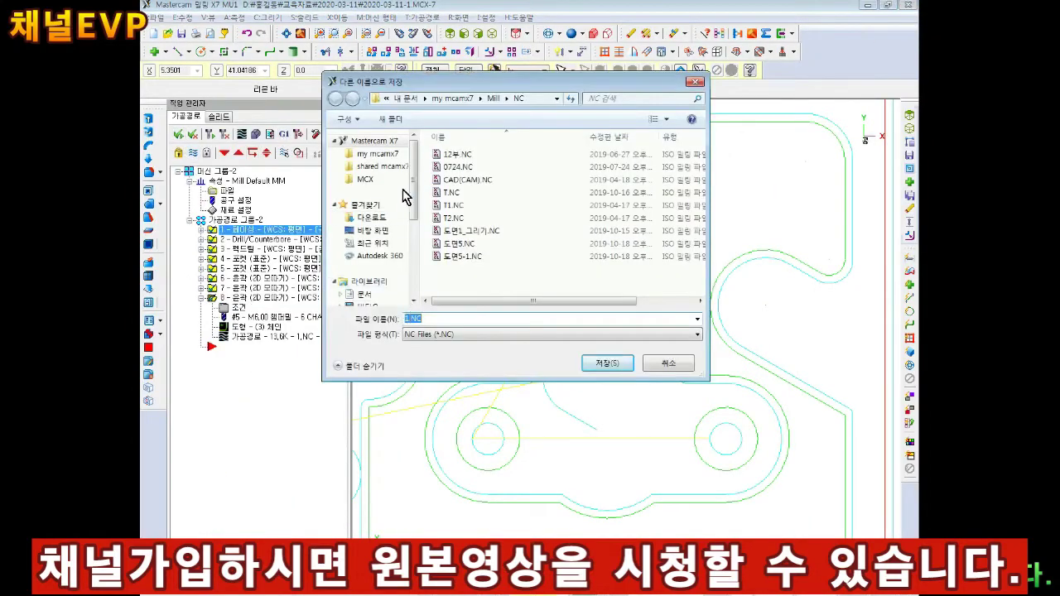
{"action": "scroll", "coordinate": [406, 196], "scroll_direction": "down", "scroll_amount": 5}
{"action": "left_click", "coordinate": [374, 276]}
{"action": "double_click", "coordinate": [457, 196]}
{"action": "double_click", "coordinate": [491, 202]}
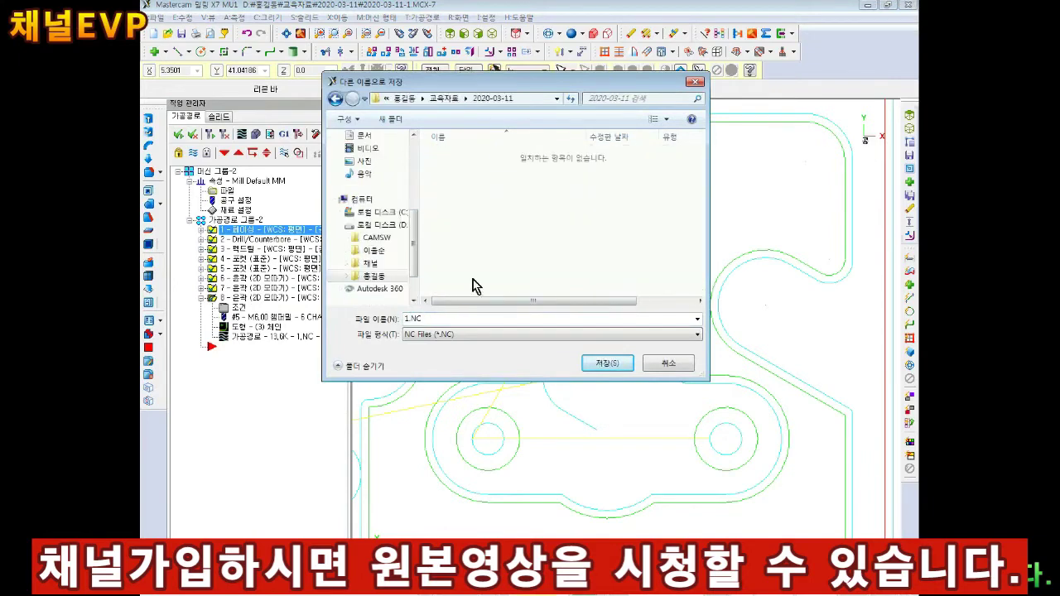
{"action": "left_click", "coordinate": [607, 365]}
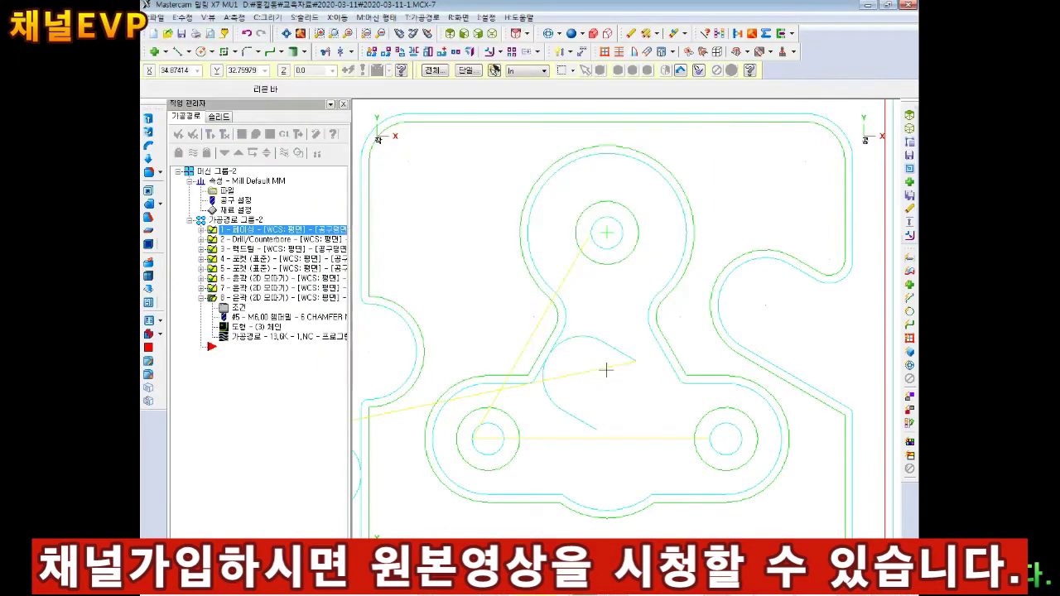
Delete header lines 3–12 from 1.NC in CIMCO Edit and close the editor.
{"action": "mouse_move", "coordinate": [472, 229]}
{"action": "left_mouse_down"}
{"action": "mouse_move", "coordinate": [286, 184]}
{"action": "mouse_move", "coordinate": [288, 137]}
{"action": "left_mouse_up"}
{"action": "key", "text": "Delete"}
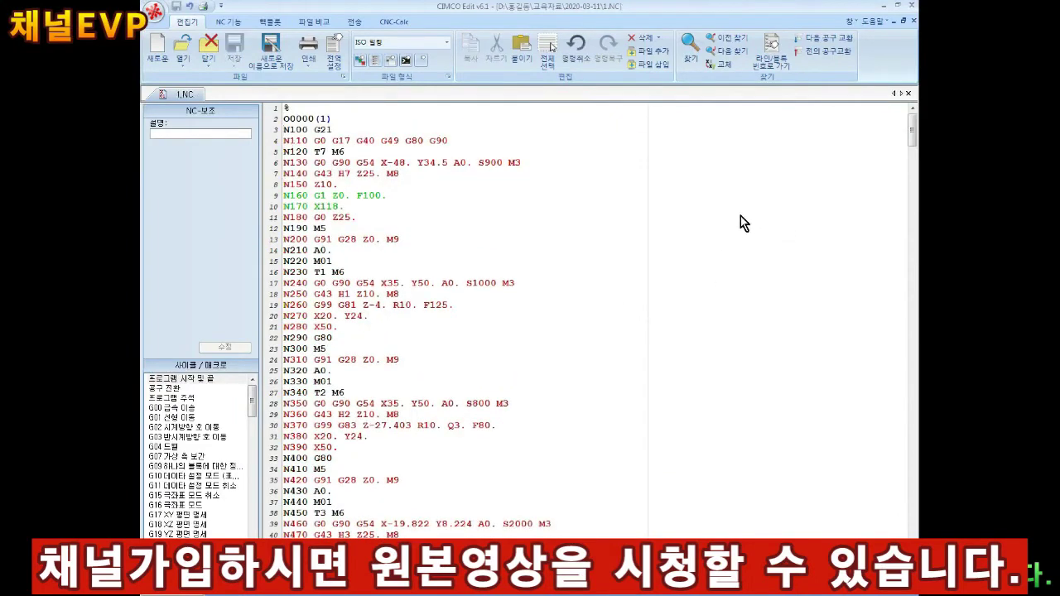
{"action": "left_click", "coordinate": [912, 7]}
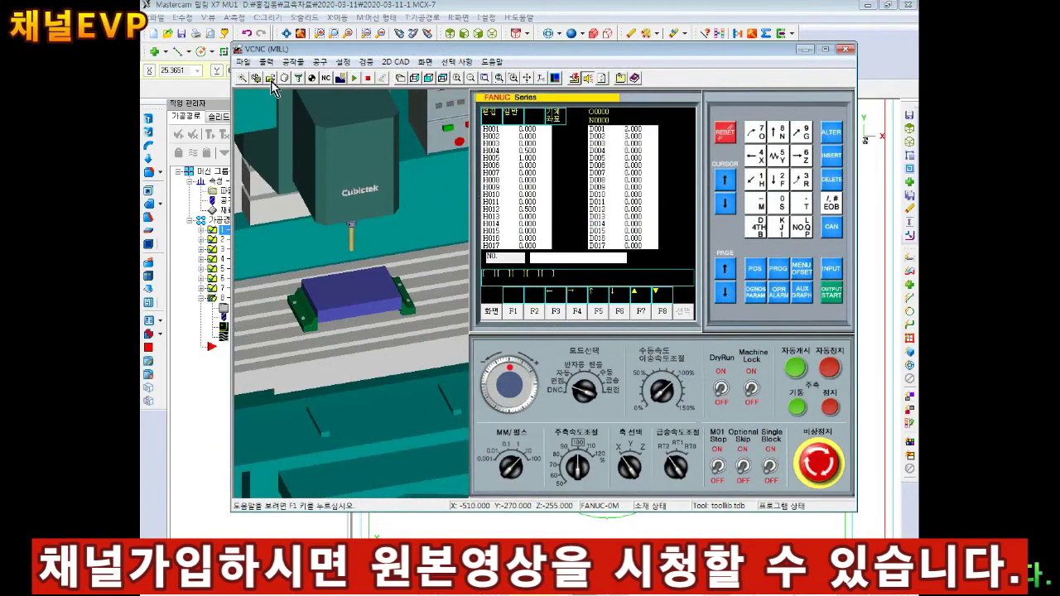
Load 1.NC from the 2020-03-11 folder into VCNC.
{"action": "left_click", "coordinate": [271, 78]}
{"action": "key", "text": "BackSpace"}
{"action": "double_click", "coordinate": [507, 199]}
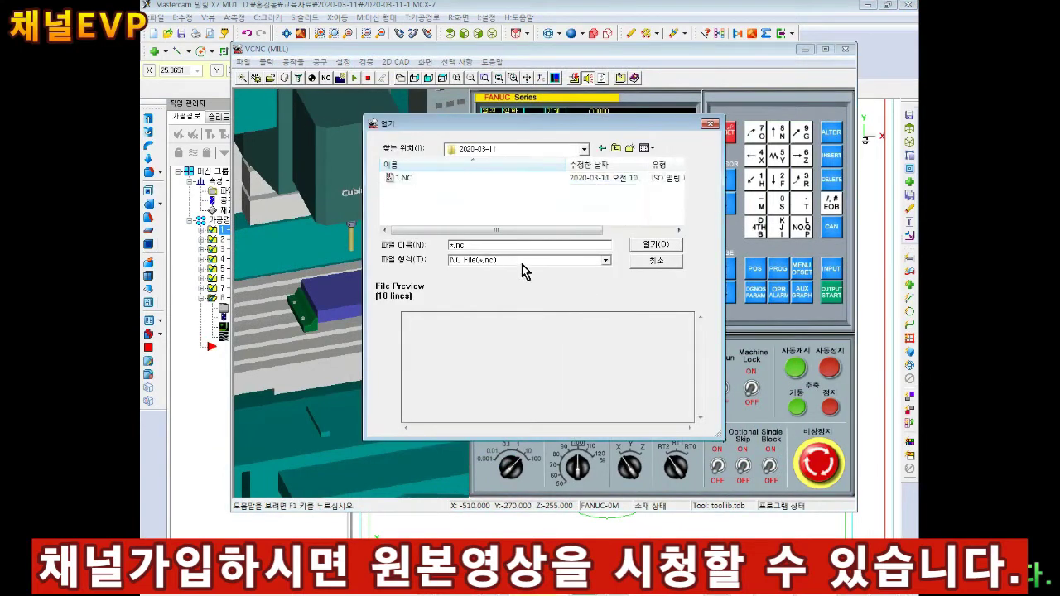
{"action": "left_click", "coordinate": [477, 265]}
{"action": "left_click", "coordinate": [476, 275]}
{"action": "double_click", "coordinate": [403, 178]}
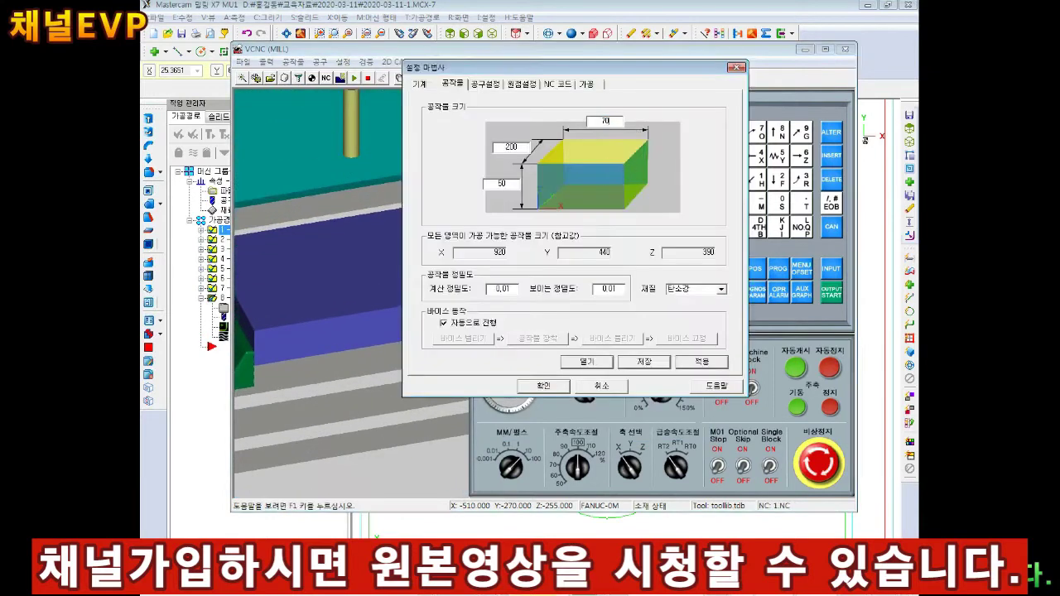
Apply the workpiece and vise setup and pan the 3D view to the vise.
{"action": "left_click", "coordinate": [722, 358]}
{"action": "left_click", "coordinate": [543, 386]}
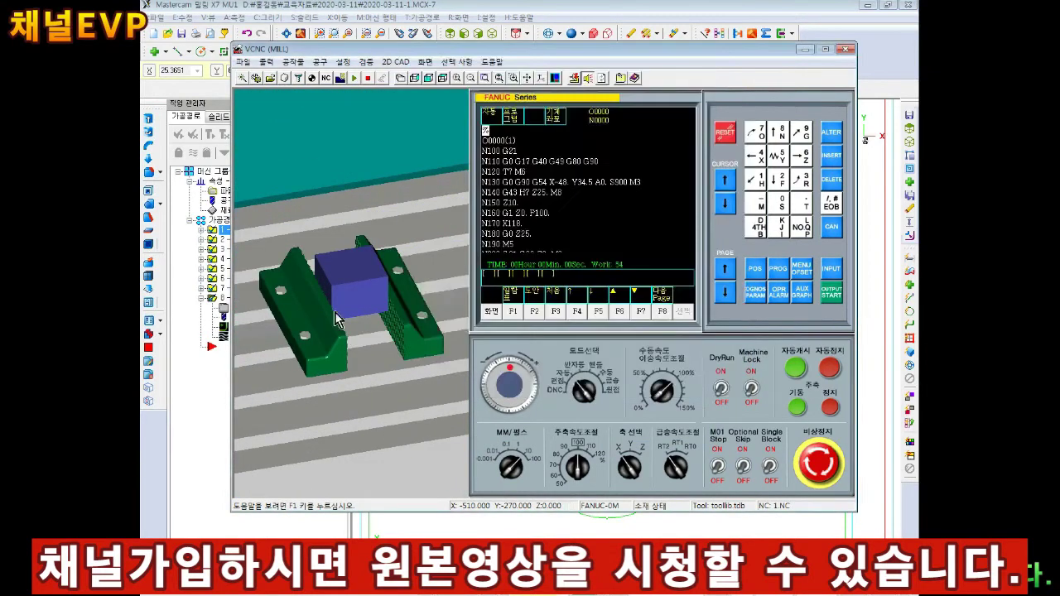
{"action": "left_click", "coordinate": [527, 78]}
{"action": "left_click_drag", "start_coordinate": [435, 178], "coordinate": [437, 195]}
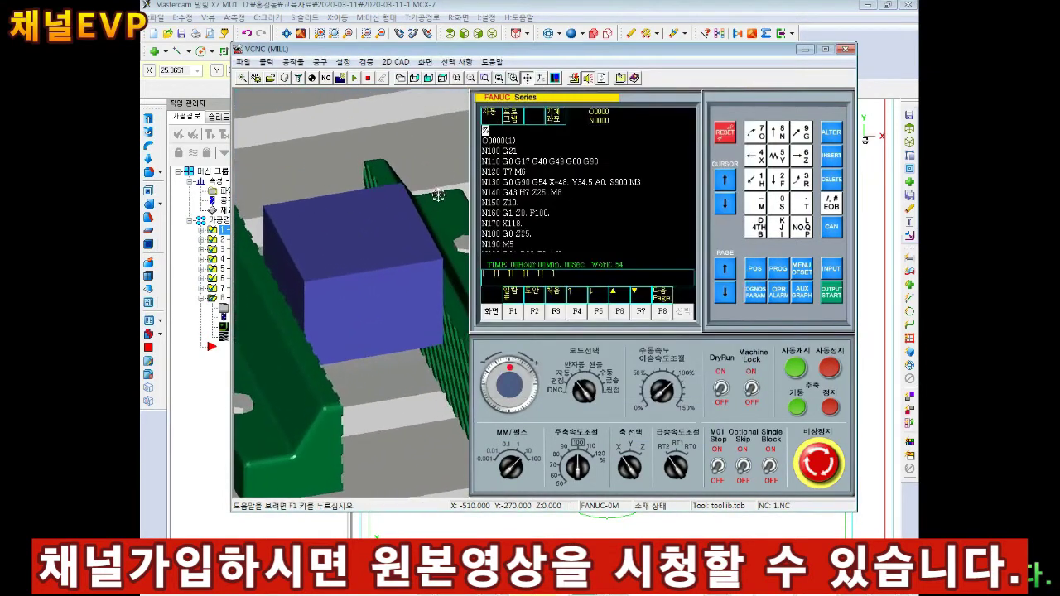
Put the 3 mm center drill, 8 mm drill and 10 mm end mill in turret slots 1–3.
{"action": "left_click", "coordinate": [284, 78]}
{"action": "left_click", "coordinate": [473, 85]}
{"action": "scroll", "coordinate": [770, 182], "scroll_direction": "down", "scroll_amount": 3}
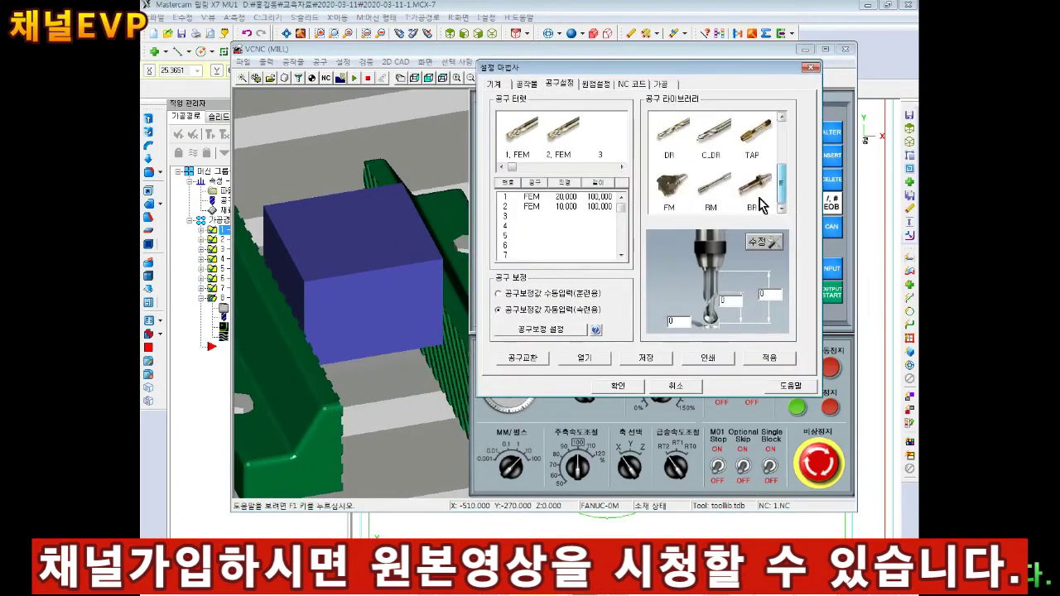
{"action": "left_click_drag", "start_coordinate": [713, 133], "coordinate": [522, 133]}
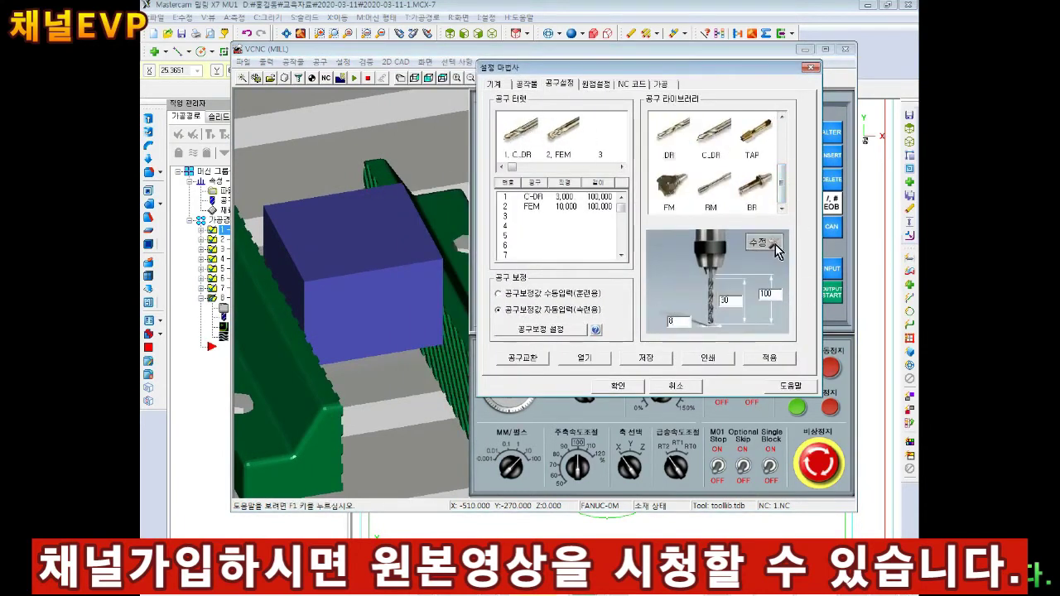
{"action": "left_click_drag", "start_coordinate": [669, 130], "coordinate": [576, 145]}
{"action": "scroll", "coordinate": [781, 194], "scroll_direction": "up", "scroll_amount": 3}
{"action": "left_click", "coordinate": [752, 132]}
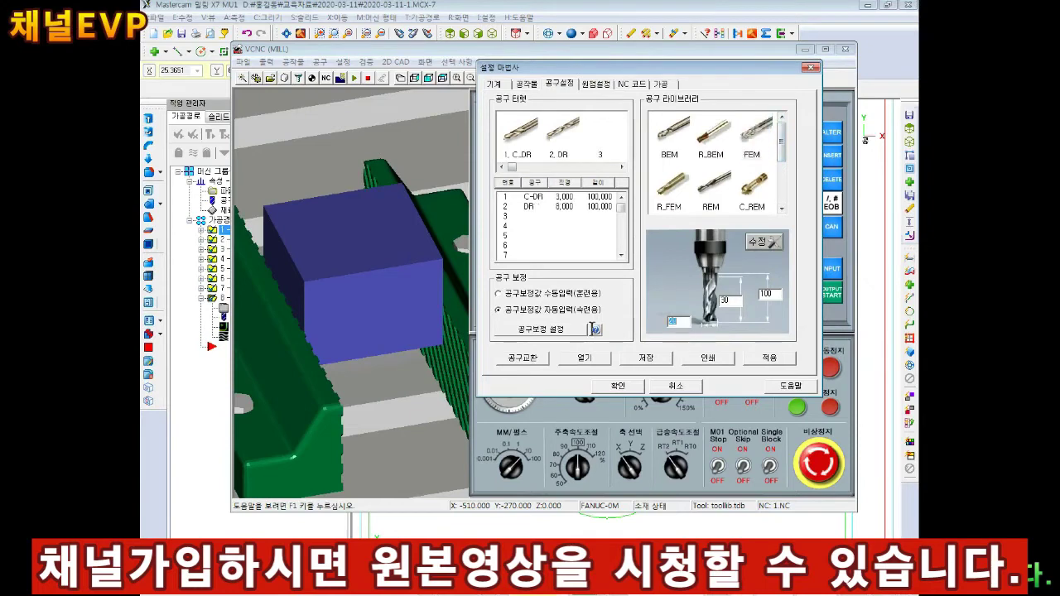
{"action": "left_click_drag", "start_coordinate": [748, 172], "coordinate": [611, 144]}
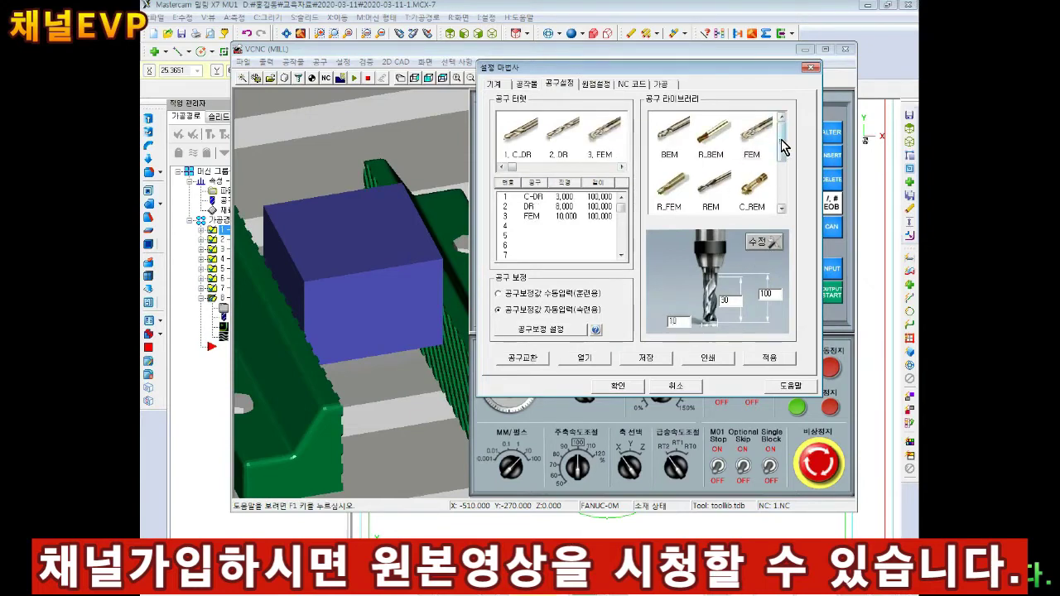
Add a 10 mm drill and 6 mm drill as slots 4 and 5, then pick the face mill.
{"action": "scroll", "coordinate": [785, 153], "scroll_direction": "down", "scroll_amount": 3}
{"action": "left_click", "coordinate": [669, 131]}
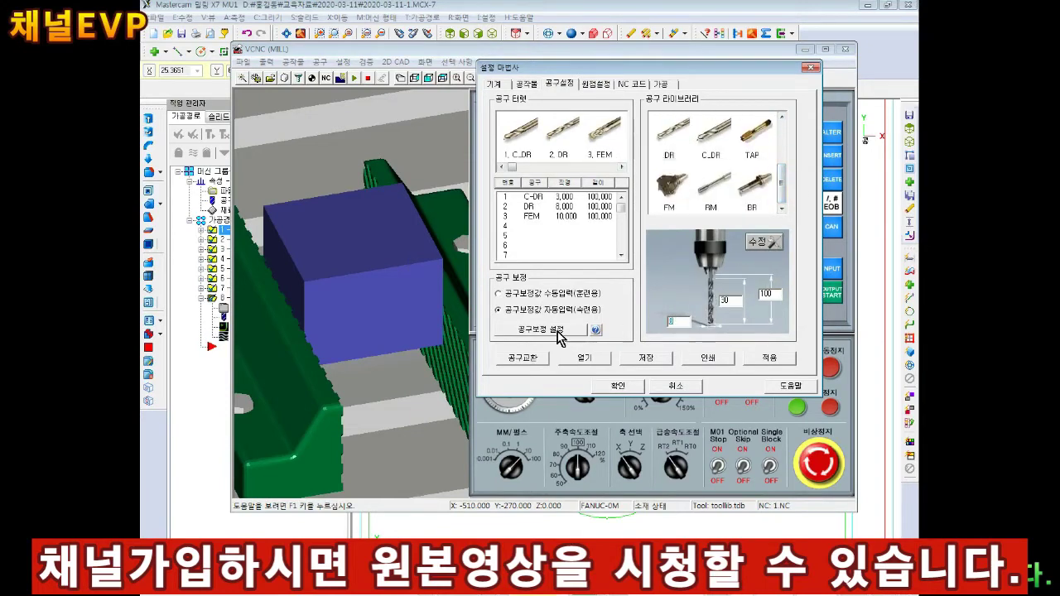
{"action": "left_click", "coordinate": [622, 166]}
{"action": "mouse_move", "coordinate": [668, 162]}
{"action": "left_mouse_down"}
{"action": "mouse_move", "coordinate": [572, 143]}
{"action": "mouse_move", "coordinate": [615, 144]}
{"action": "mouse_move", "coordinate": [583, 151]}
{"action": "left_mouse_up"}
{"action": "left_click", "coordinate": [622, 167]}
{"action": "left_click", "coordinate": [670, 184]}
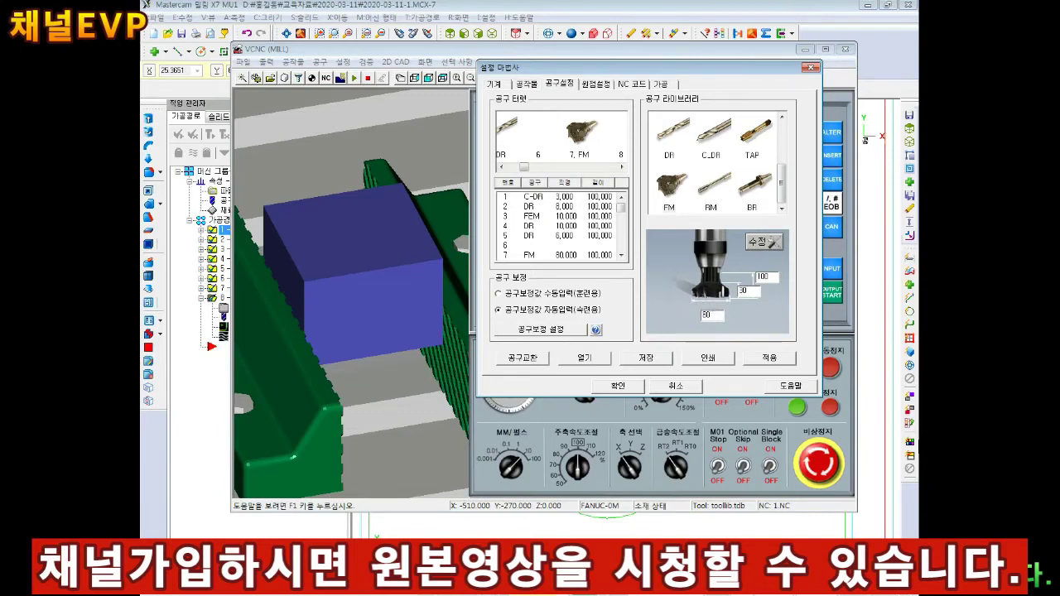
Detect the workpiece origin, enter X -545, Y -304.5 as G54, and lower the speed override.
{"action": "left_click", "coordinate": [596, 84]}
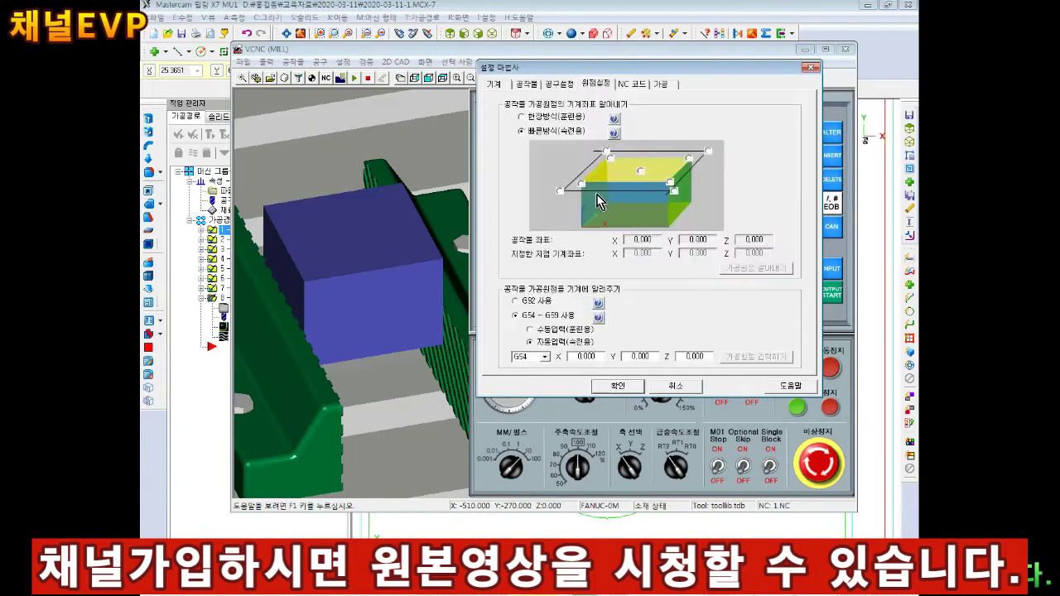
{"action": "left_click", "coordinate": [756, 268]}
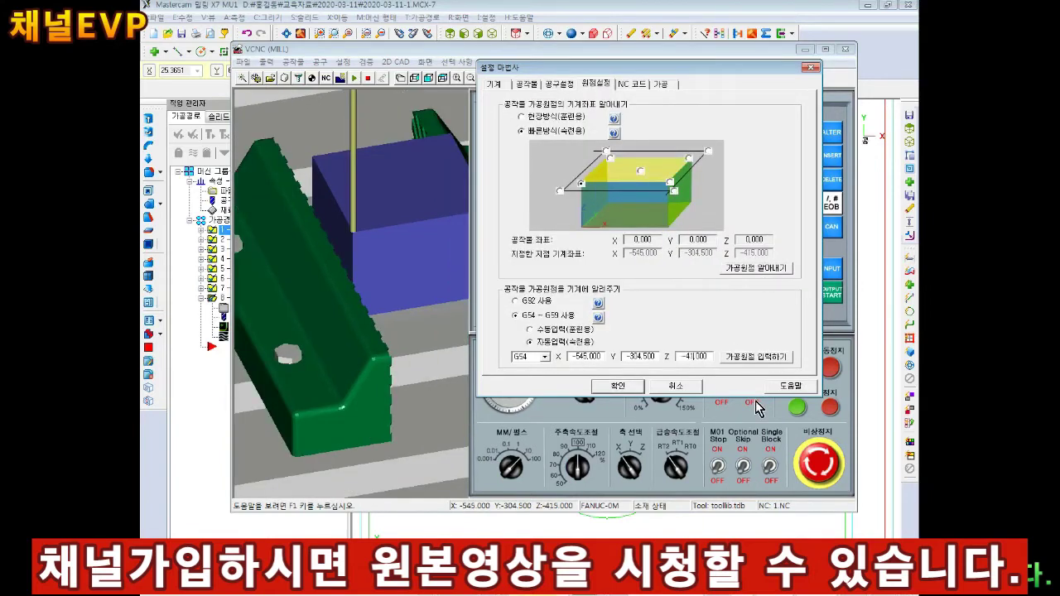
{"action": "left_click", "coordinate": [774, 365]}
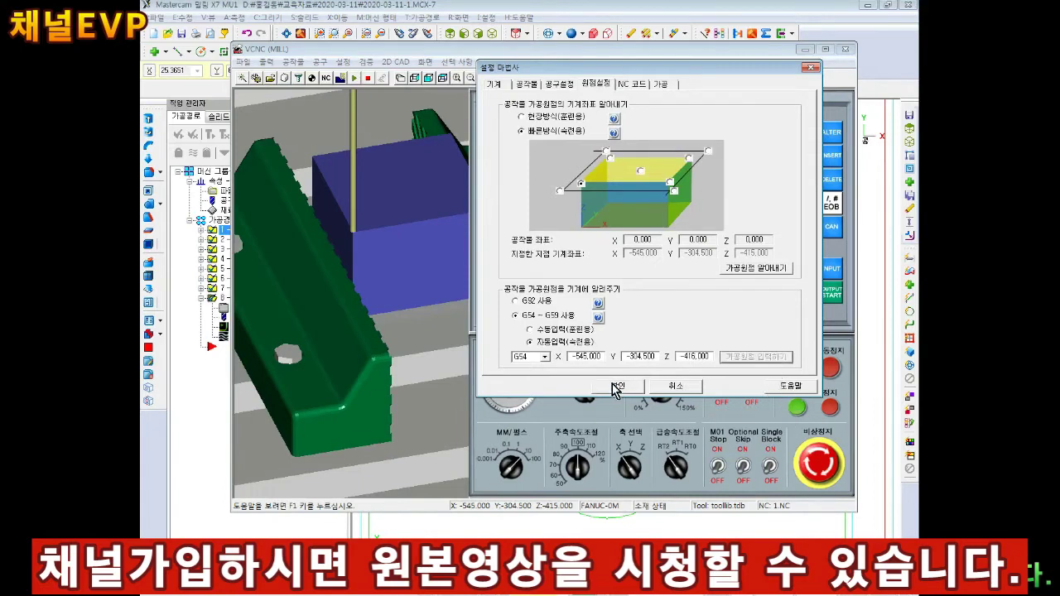
{"action": "left_click", "coordinate": [622, 387]}
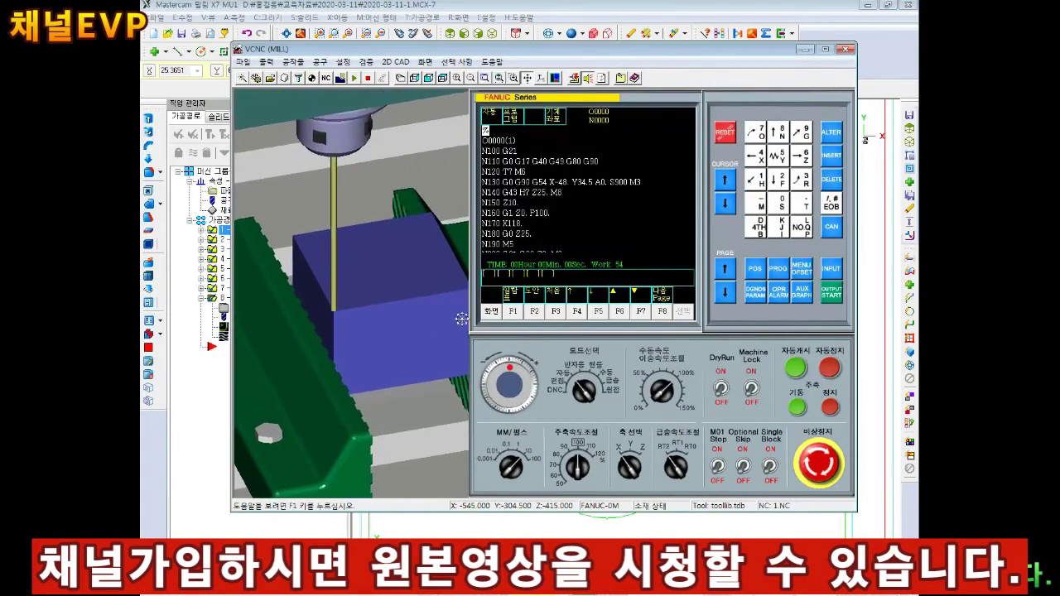
{"action": "left_click", "coordinate": [650, 403]}
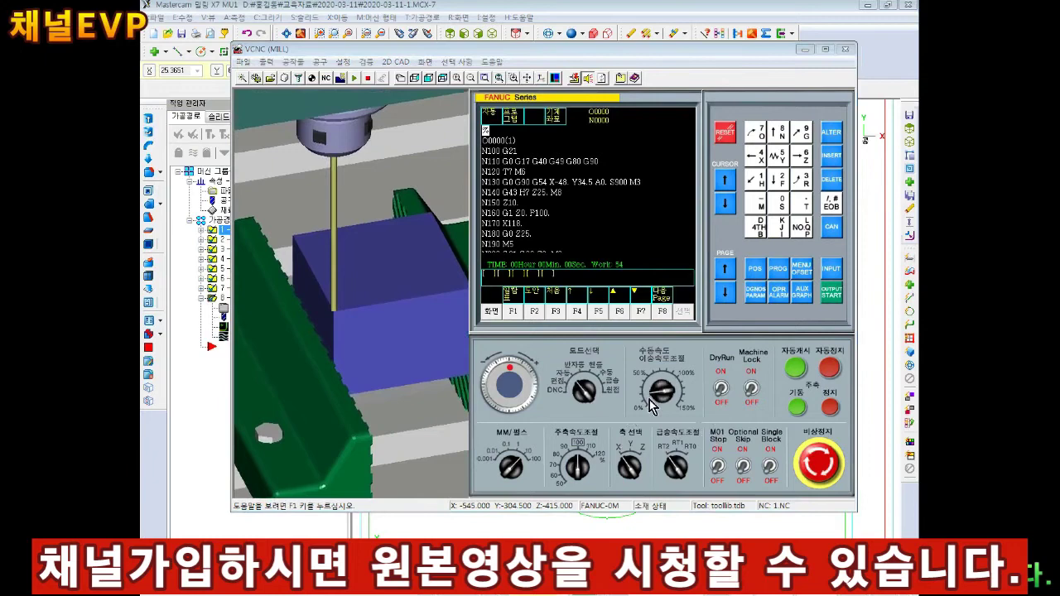
Cycle-start 1.NC and let it face, drill and pocket the plate until the overtravel alarm at N5390.
{"action": "left_click", "coordinate": [795, 368]}
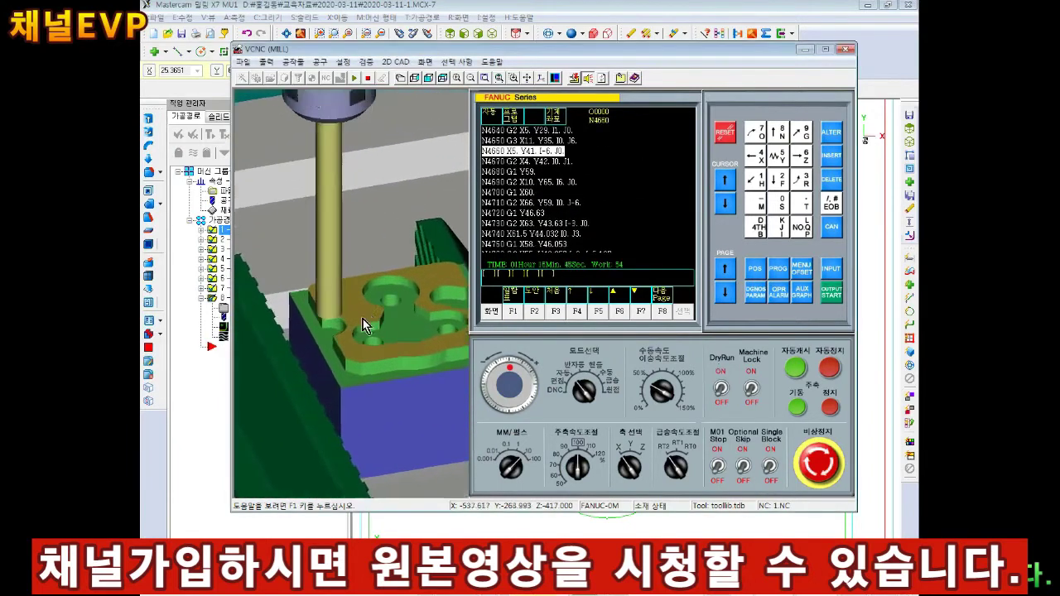
{"action": "scroll", "coordinate": [363, 319], "scroll_direction": "up", "scroll_amount": 3}
{"action": "scroll", "coordinate": [396, 354], "scroll_direction": "up", "scroll_amount": 2}
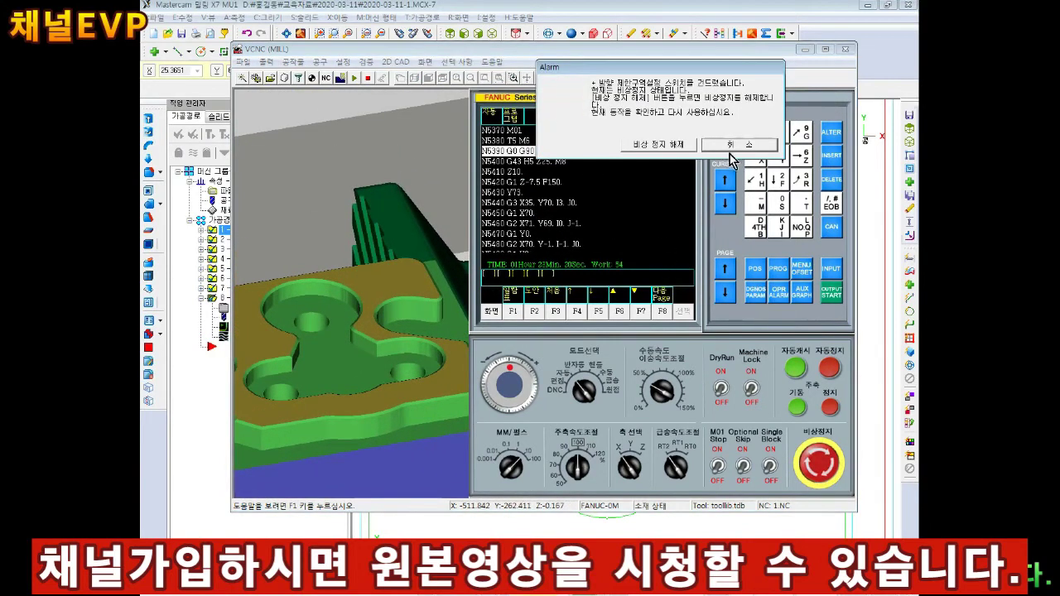
Clear the alarm and resume 1.NC to its M30 end.
{"action": "left_click", "coordinate": [670, 150]}
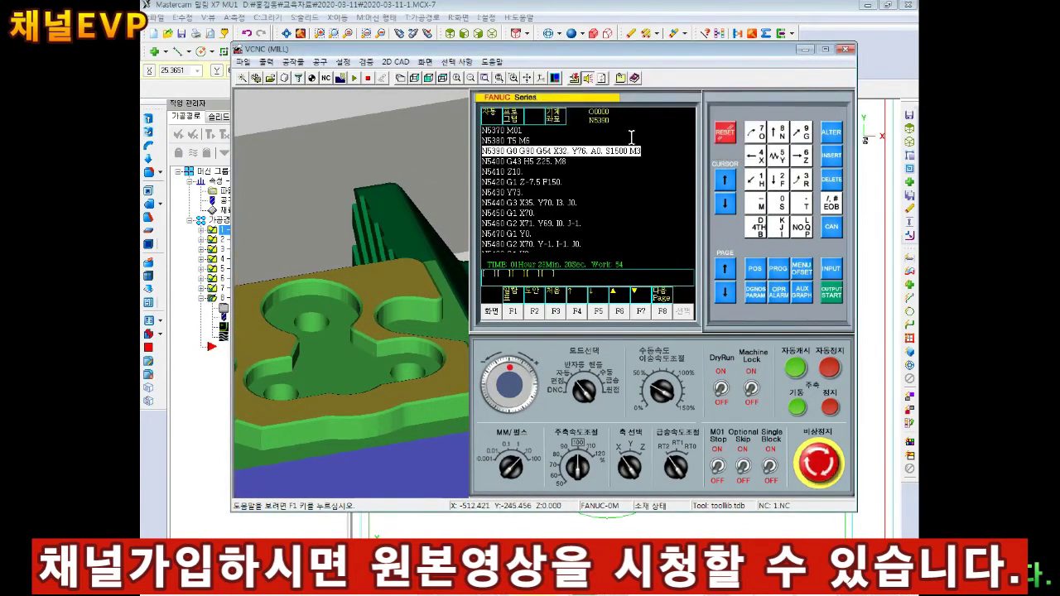
{"action": "left_click", "coordinate": [796, 370]}
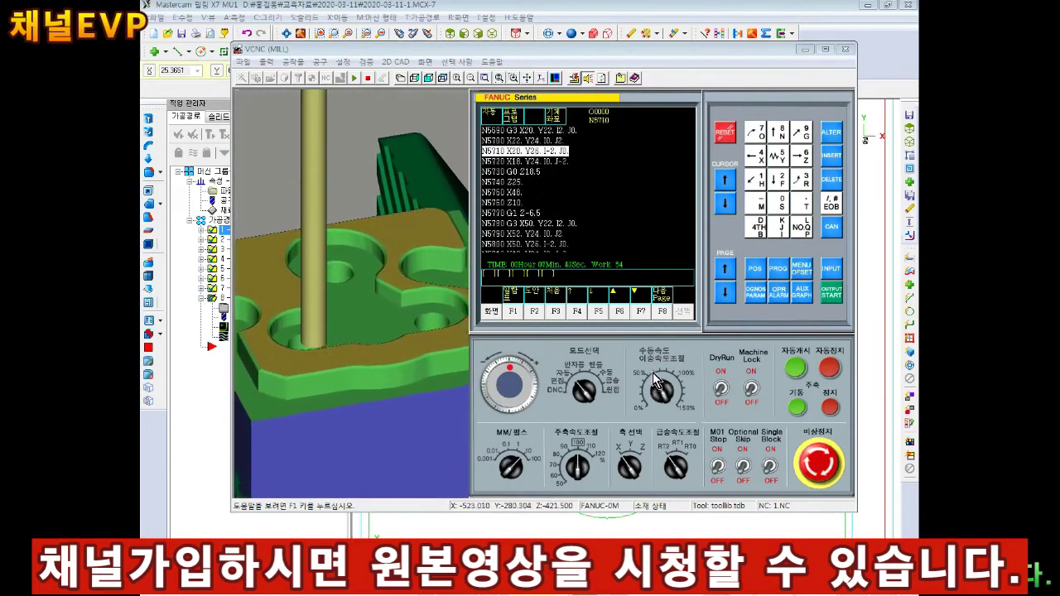
{"action": "left_click", "coordinate": [743, 149]}
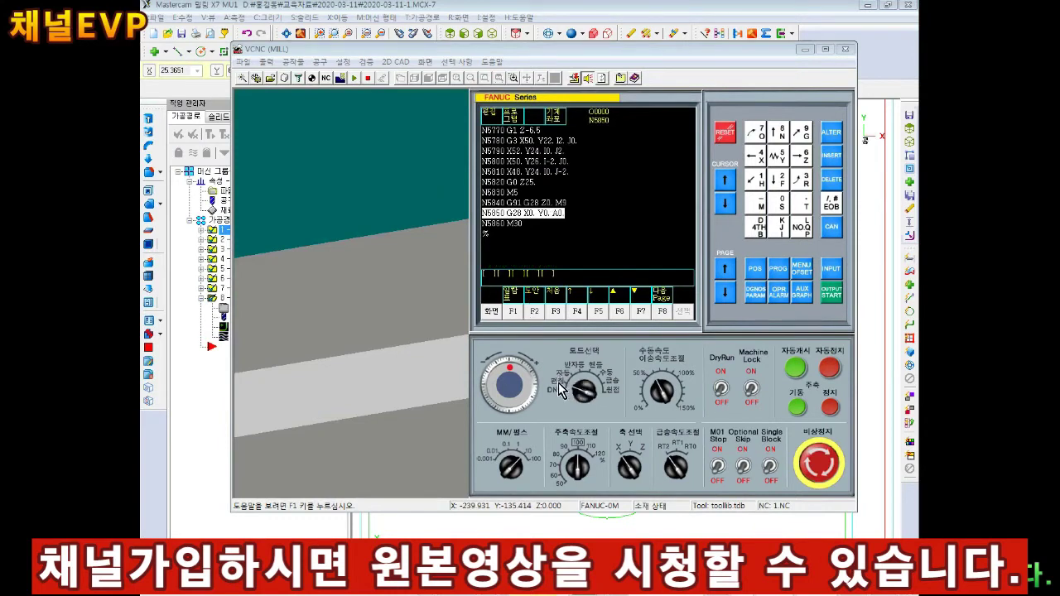
Display the tool offset table on the control, then launch a blank Notepad.
{"action": "left_click", "coordinate": [804, 287]}
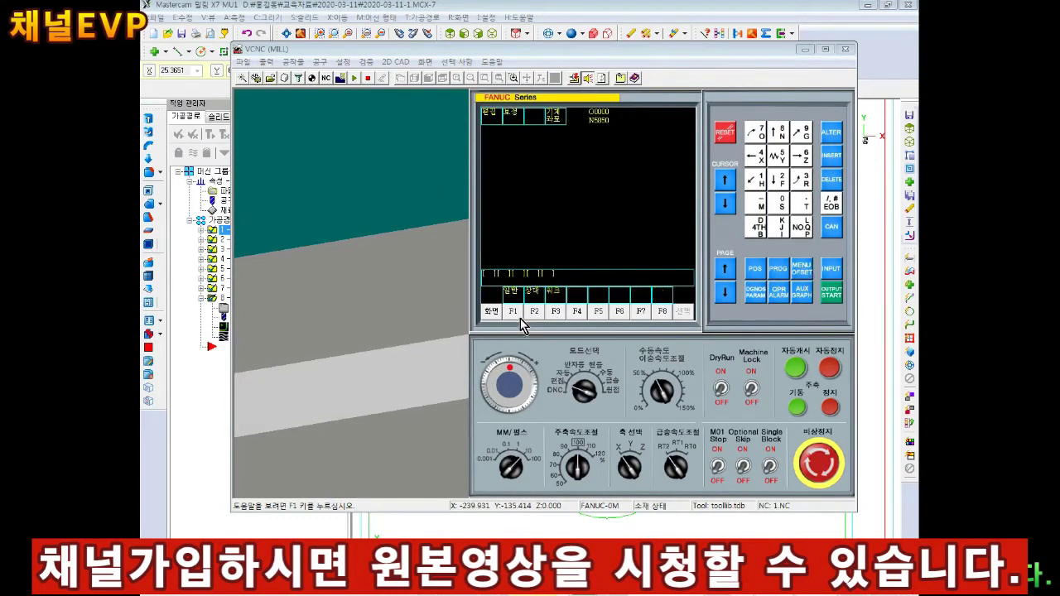
{"action": "left_click", "coordinate": [512, 312]}
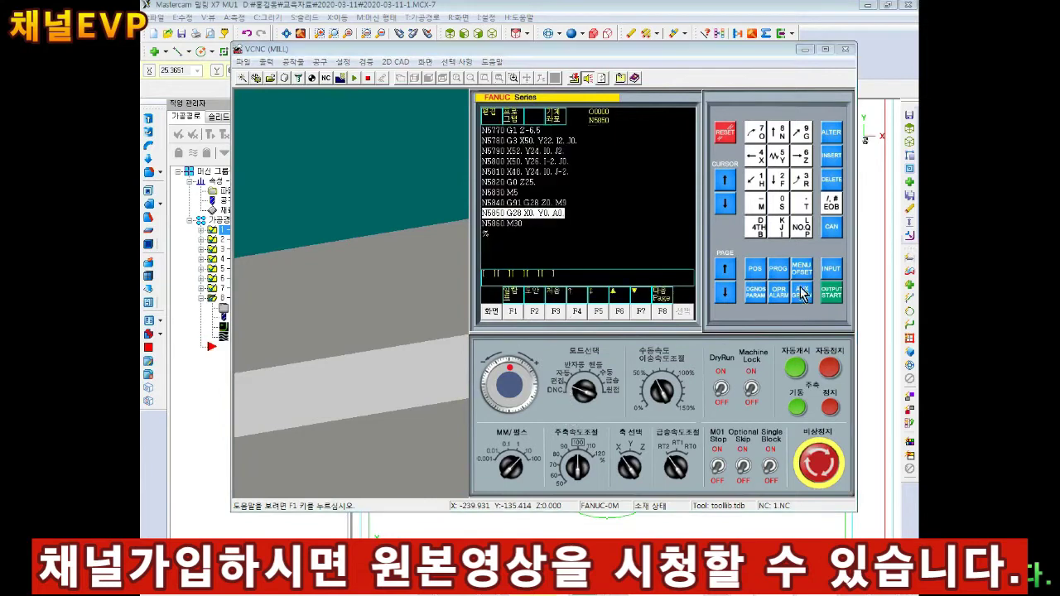
{"action": "left_click", "coordinate": [804, 290]}
{"action": "left_click", "coordinate": [513, 312]}
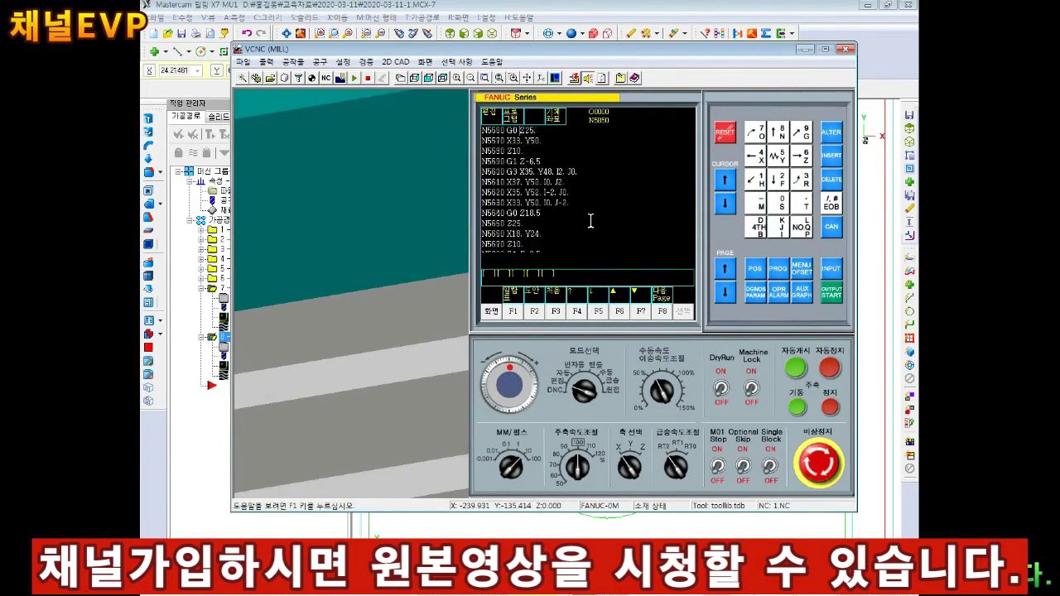
{"action": "scroll", "coordinate": [591, 221], "scroll_direction": "up", "scroll_amount": 1}
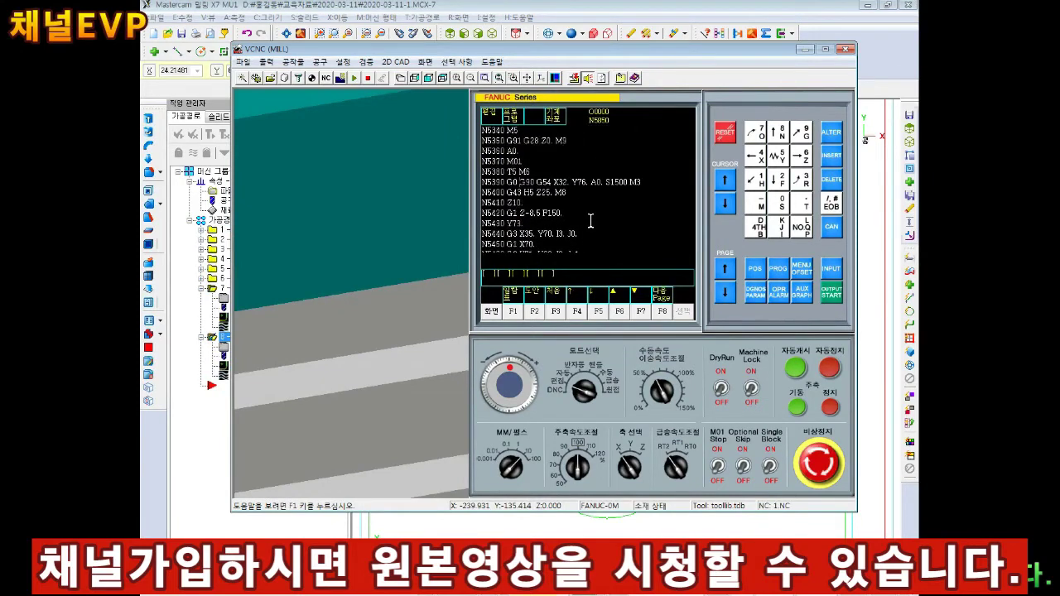
{"action": "left_click", "coordinate": [601, 77]}
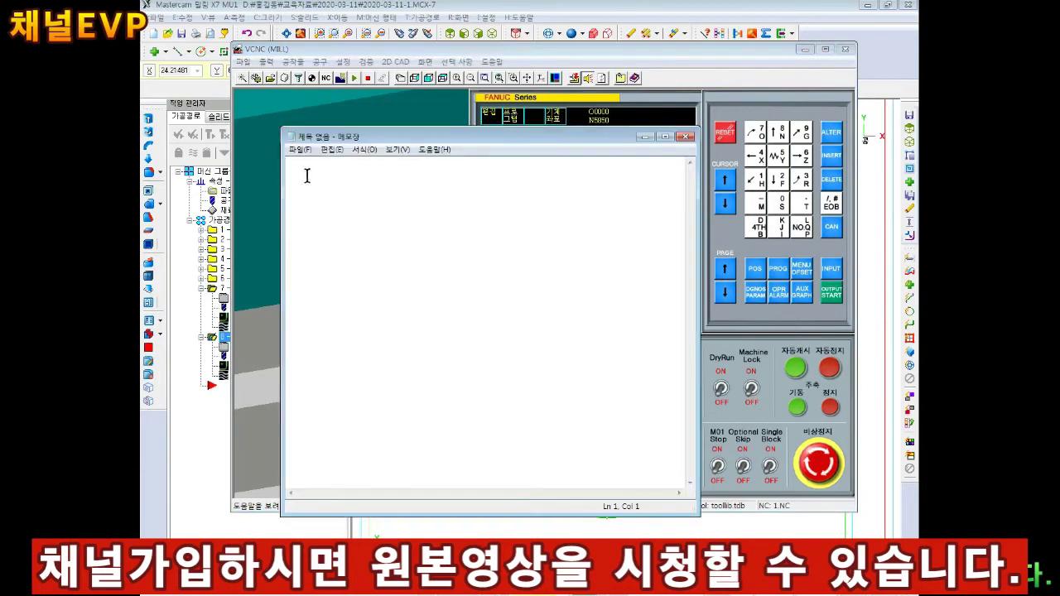
Open 1.NC as plain text in a maximized Notepad.
{"action": "key", "text": "ctrl+o"}
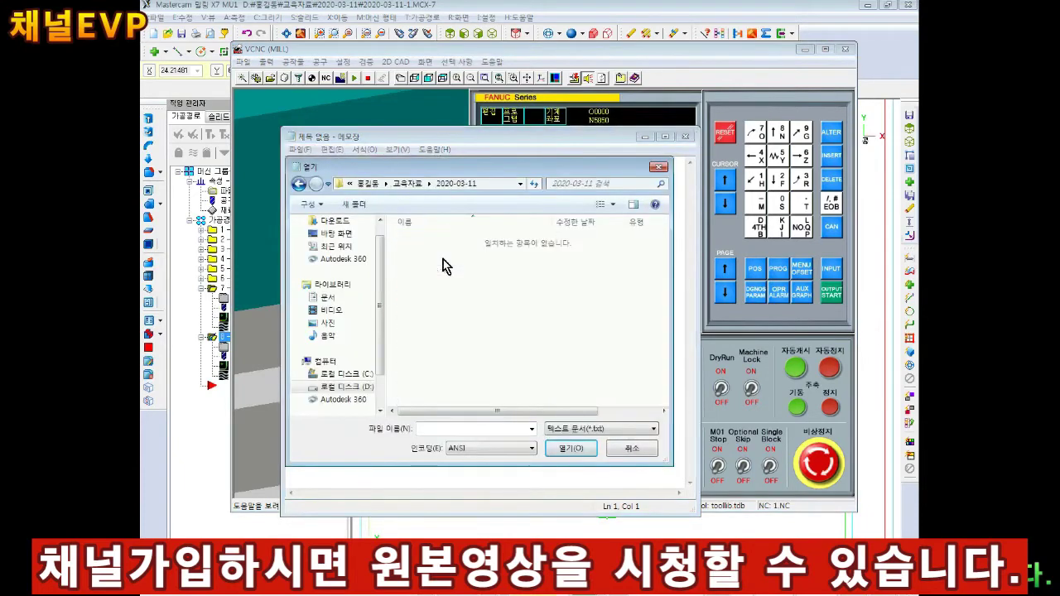
{"action": "left_click", "coordinate": [557, 429]}
{"action": "left_click", "coordinate": [571, 452]}
{"action": "double_click", "coordinate": [439, 259]}
{"action": "left_click", "coordinate": [665, 136]}
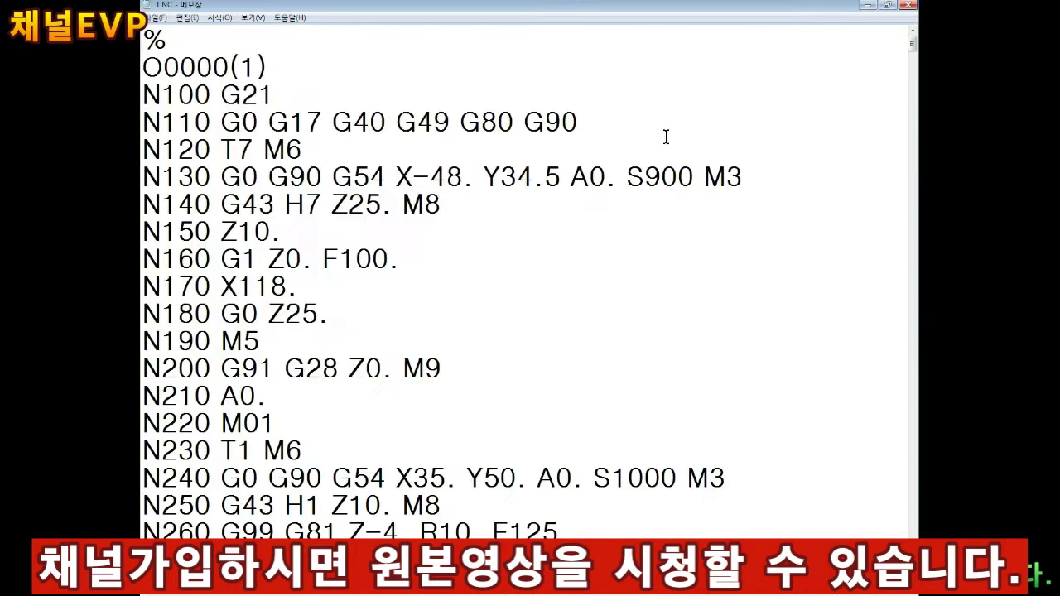
Find the T5 tool change near block N5380, then minimize Notepad.
{"action": "left_click", "coordinate": [187, 17]}
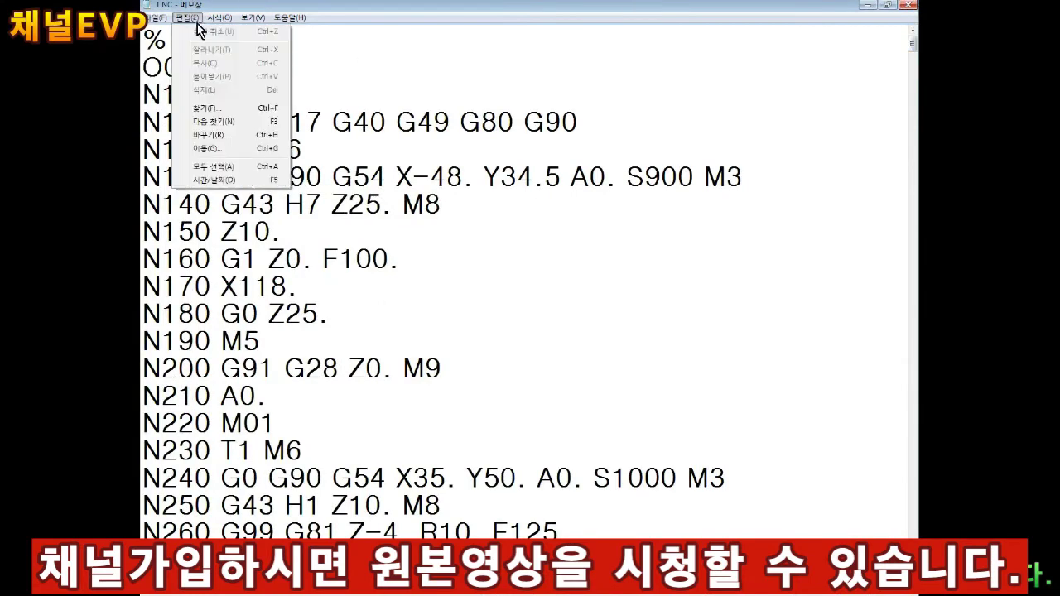
{"action": "left_click", "coordinate": [207, 108]}
{"action": "left_click", "coordinate": [416, 120]}
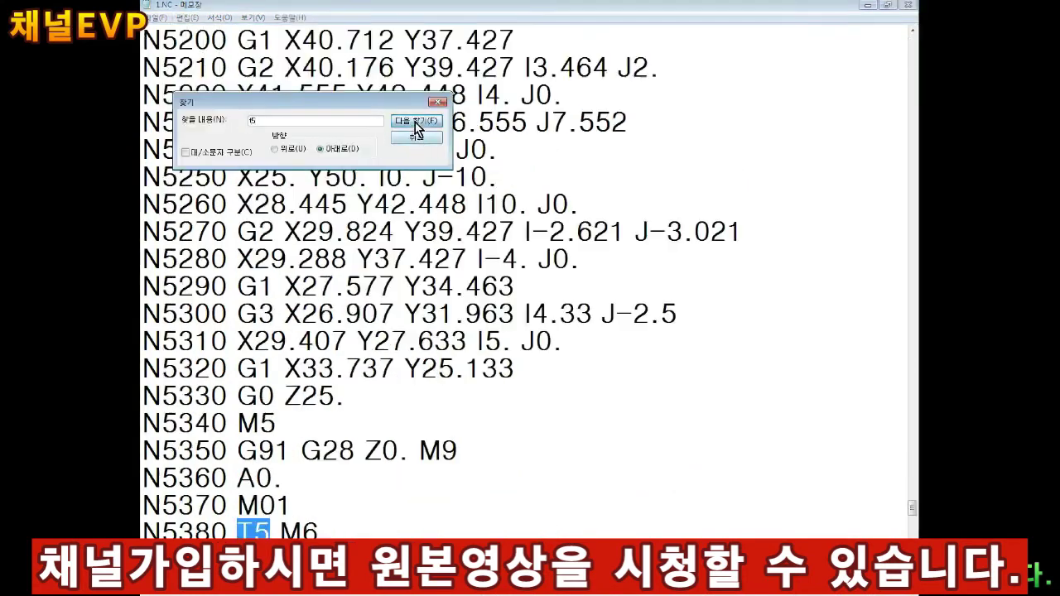
{"action": "left_click", "coordinate": [363, 449]}
{"action": "left_click", "coordinate": [417, 136]}
{"action": "left_click", "coordinate": [378, 288]}
{"action": "scroll", "coordinate": [341, 380], "scroll_direction": "down", "scroll_amount": 3}
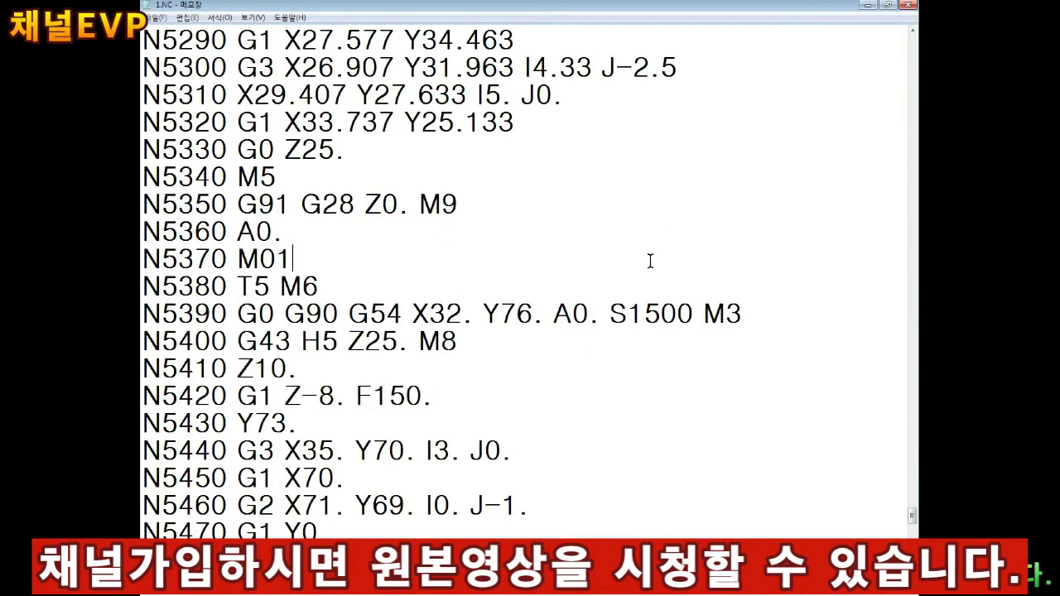
{"action": "left_click", "coordinate": [869, 7]}
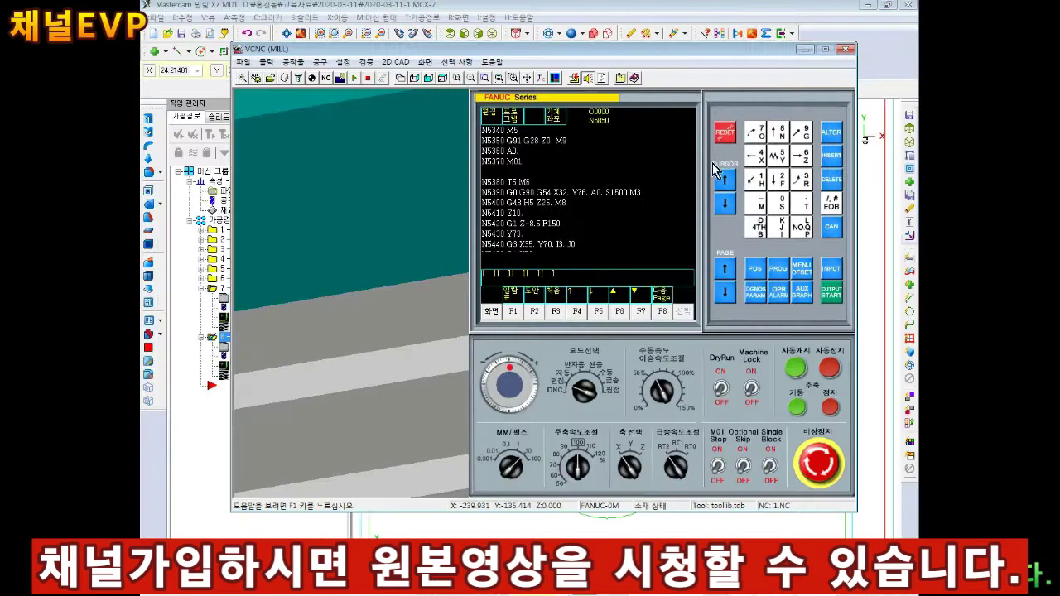
Reload the 1.NC program into VCNC without saving the current one.
{"action": "left_click", "coordinate": [280, 79]}
{"action": "left_click", "coordinate": [624, 305]}
{"action": "double_click", "coordinate": [424, 186]}
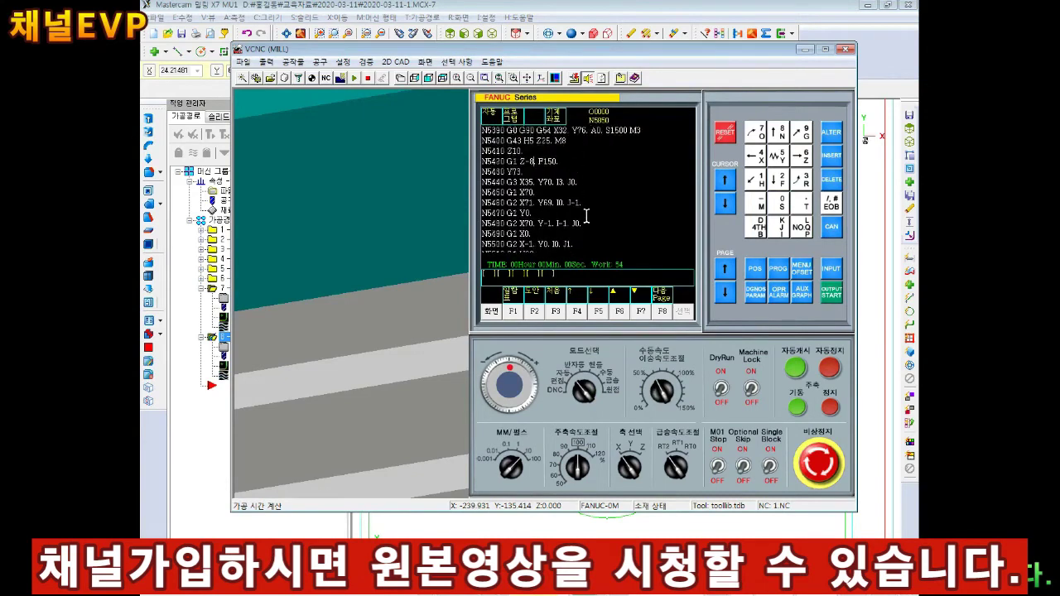
Apply the workpiece setup and run the program to block N5770, clearing the emergency-stop alarm.
{"action": "left_click", "coordinate": [286, 79]}
{"action": "left_click", "coordinate": [522, 383]}
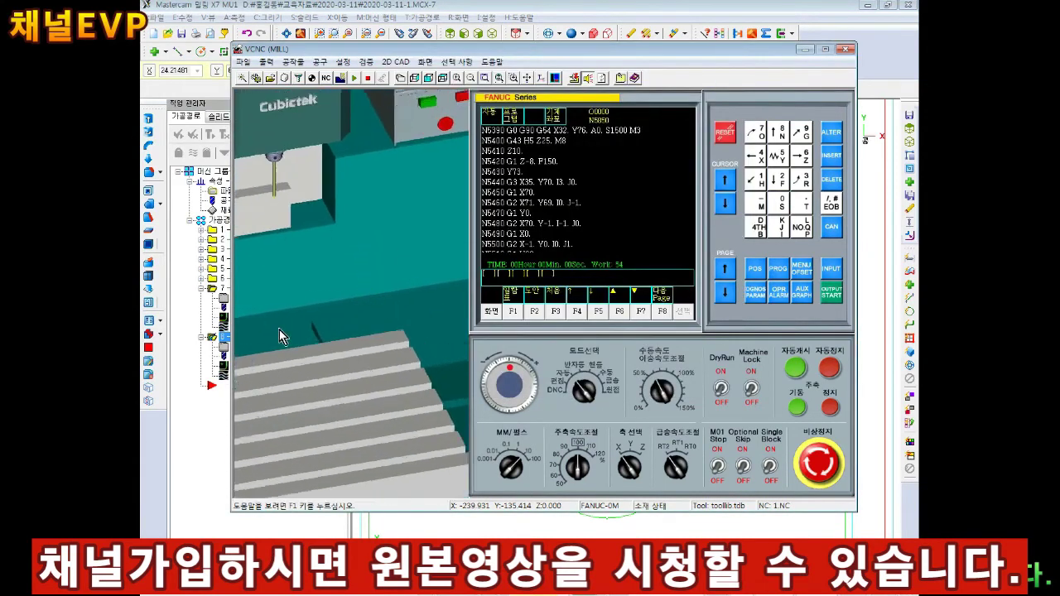
{"action": "left_click", "coordinate": [797, 408]}
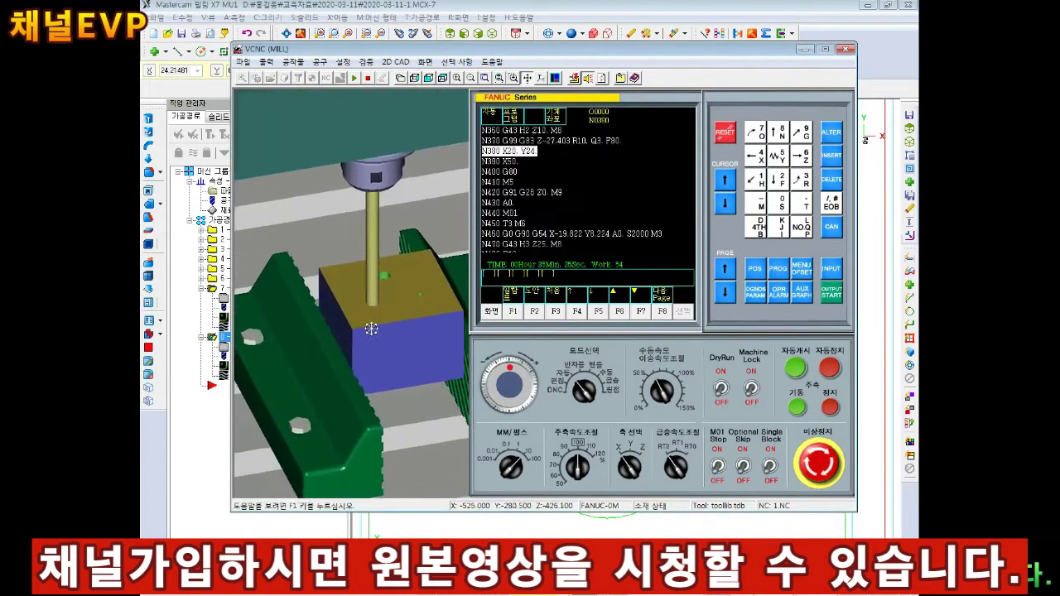
{"action": "scroll", "coordinate": [297, 404], "scroll_direction": "up", "scroll_amount": 5}
{"action": "mouse_move", "coordinate": [431, 349]}
{"action": "left_mouse_down"}
{"action": "mouse_move", "coordinate": [638, 365]}
{"action": "mouse_move", "coordinate": [361, 439]}
{"action": "mouse_move", "coordinate": [279, 444]}
{"action": "mouse_move", "coordinate": [302, 451]}
{"action": "left_mouse_up"}
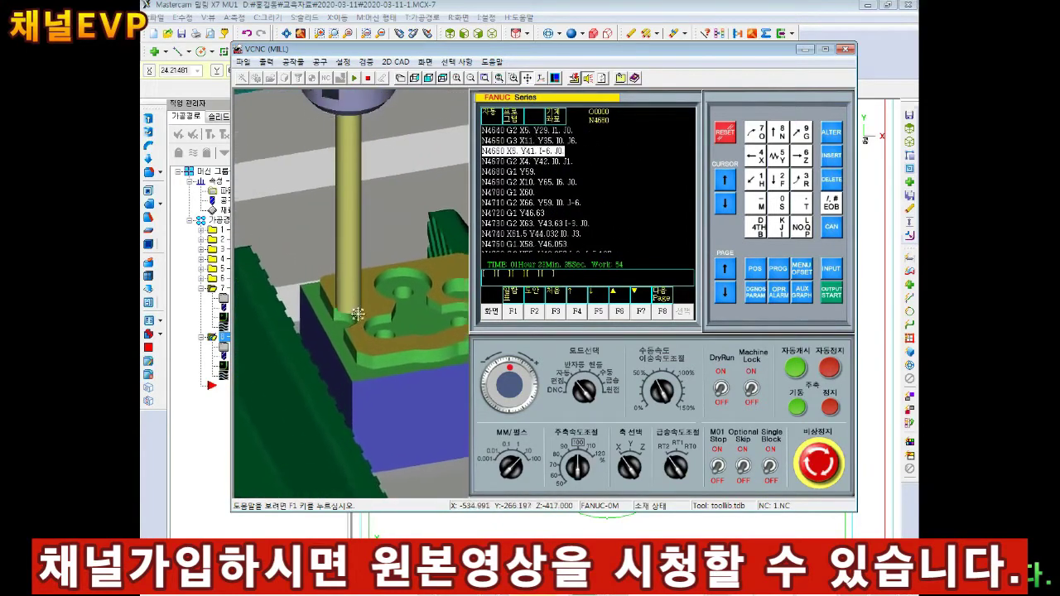
{"action": "scroll", "coordinate": [361, 407], "scroll_direction": "up", "scroll_amount": 3}
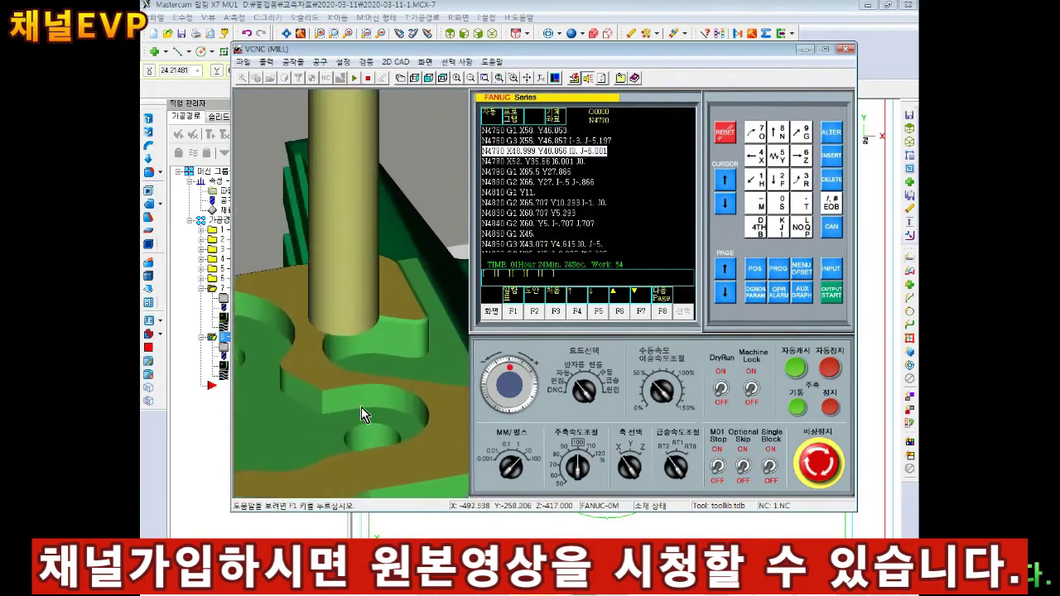
{"action": "scroll", "coordinate": [370, 414], "scroll_direction": "up", "scroll_amount": 3}
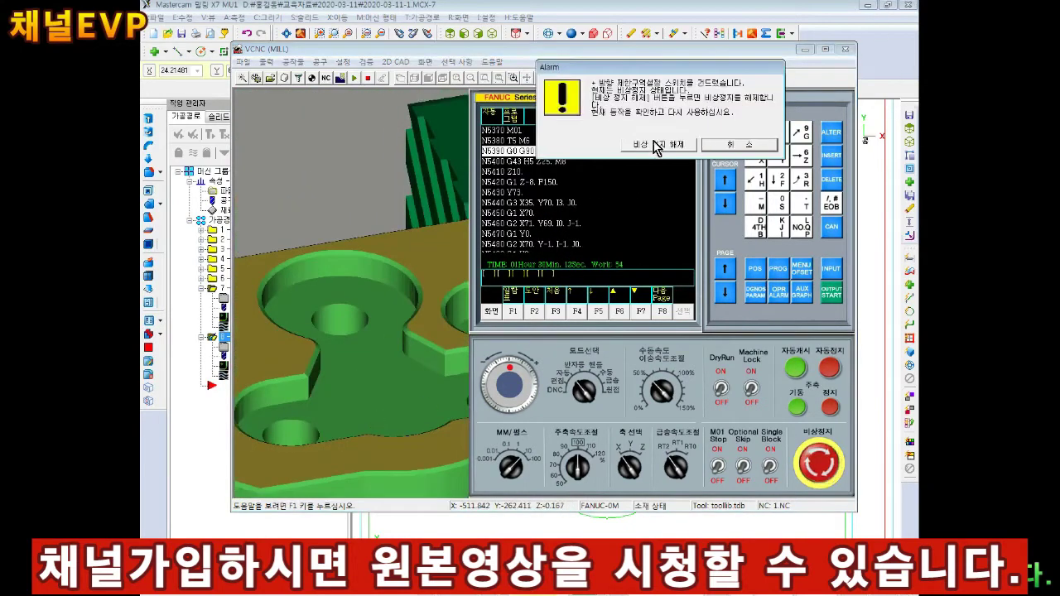
{"action": "left_click", "coordinate": [657, 144]}
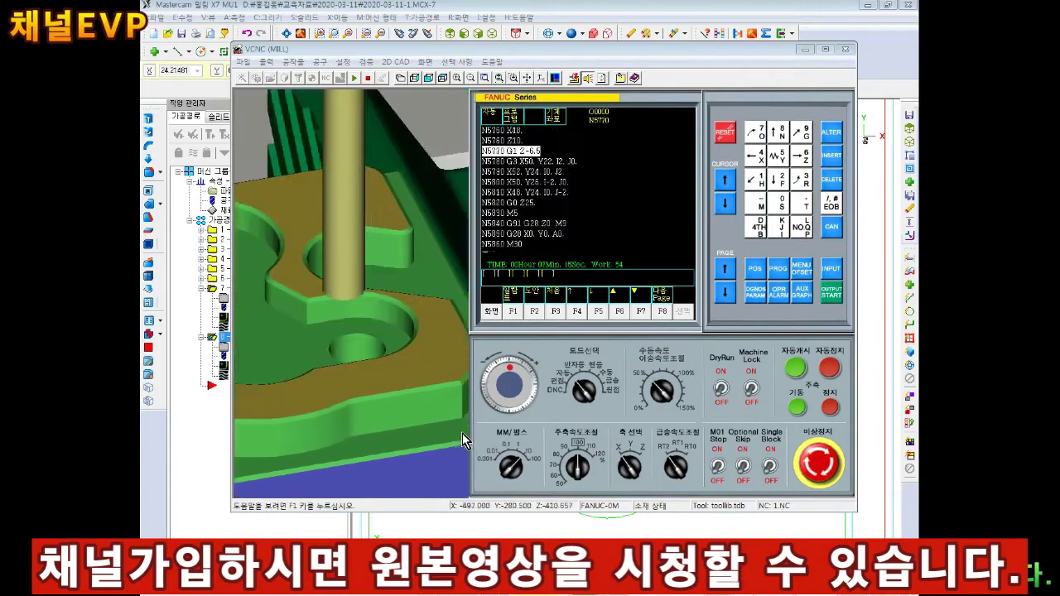
Clear the alarm, then replace the G91 G28 Z0. home-return block in 1.NC with G00 Z100.
{"action": "left_click", "coordinate": [723, 148]}
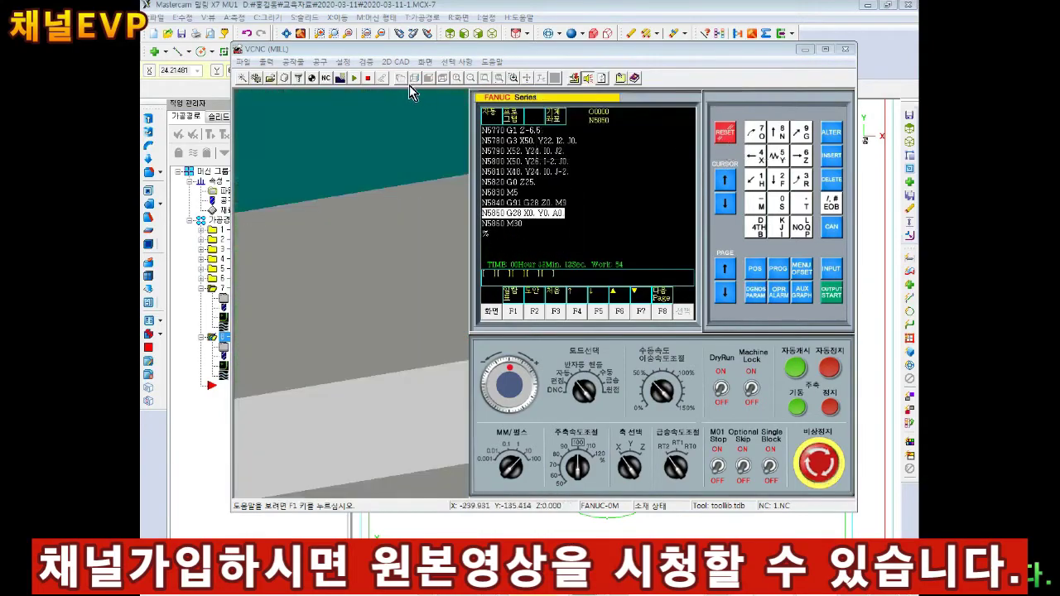
{"action": "left_click", "coordinate": [320, 77]}
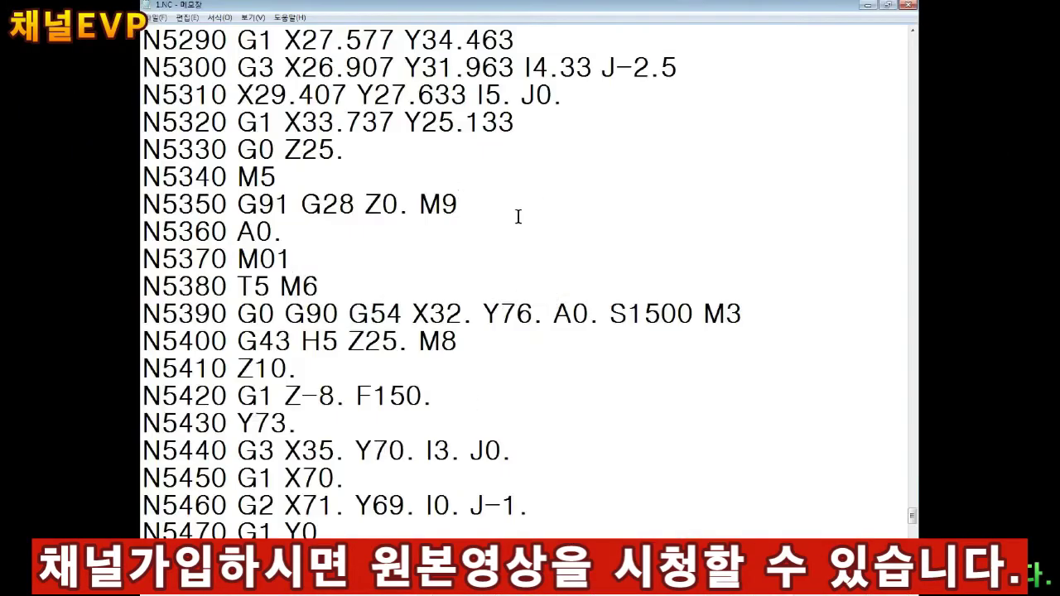
{"action": "scroll", "coordinate": [450, 344], "scroll_direction": "up", "scroll_amount": 8}
{"action": "scroll", "coordinate": [450, 344], "scroll_direction": "up", "scroll_amount": 2}
{"action": "scroll", "coordinate": [451, 344], "scroll_direction": "down", "scroll_amount": 3}
{"action": "scroll", "coordinate": [451, 341], "scroll_direction": "down", "scroll_amount": 3}
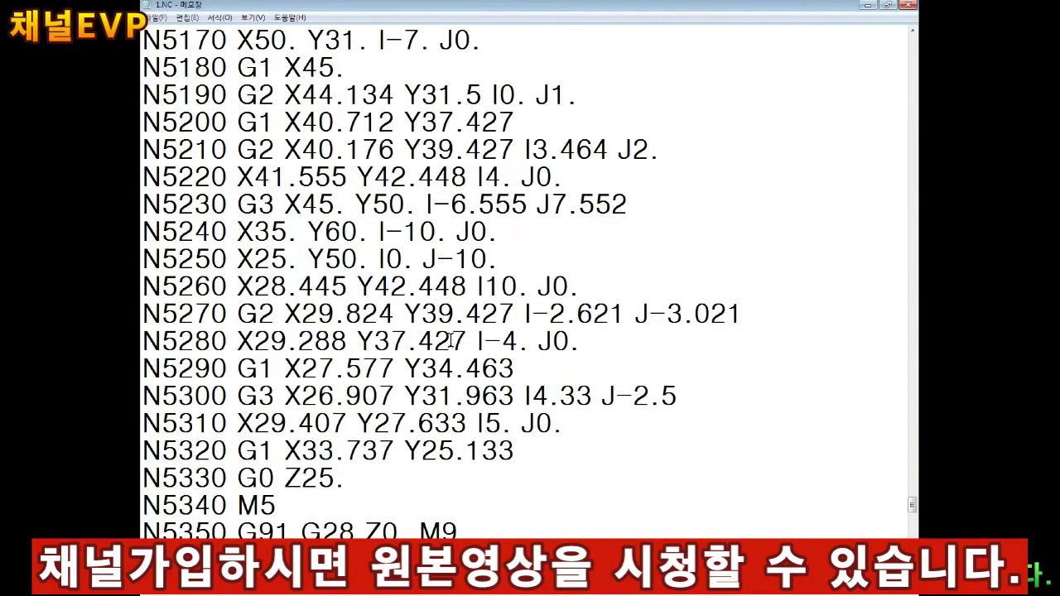
{"action": "scroll", "coordinate": [414, 369], "scroll_direction": "down", "scroll_amount": 2}
{"action": "scroll", "coordinate": [496, 381], "scroll_direction": "down", "scroll_amount": 1}
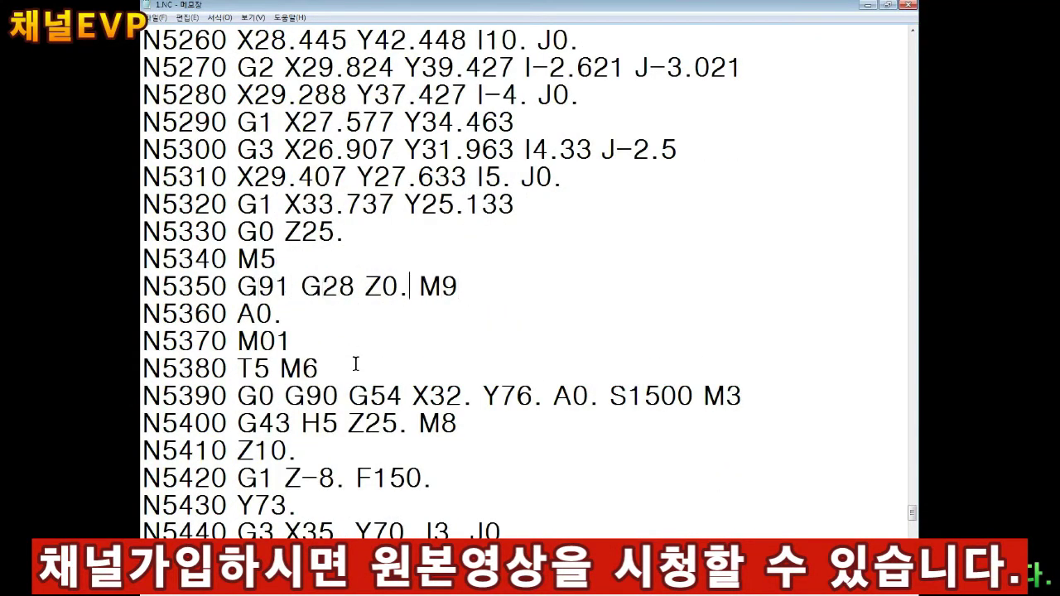
{"action": "key", "text": "Return"}
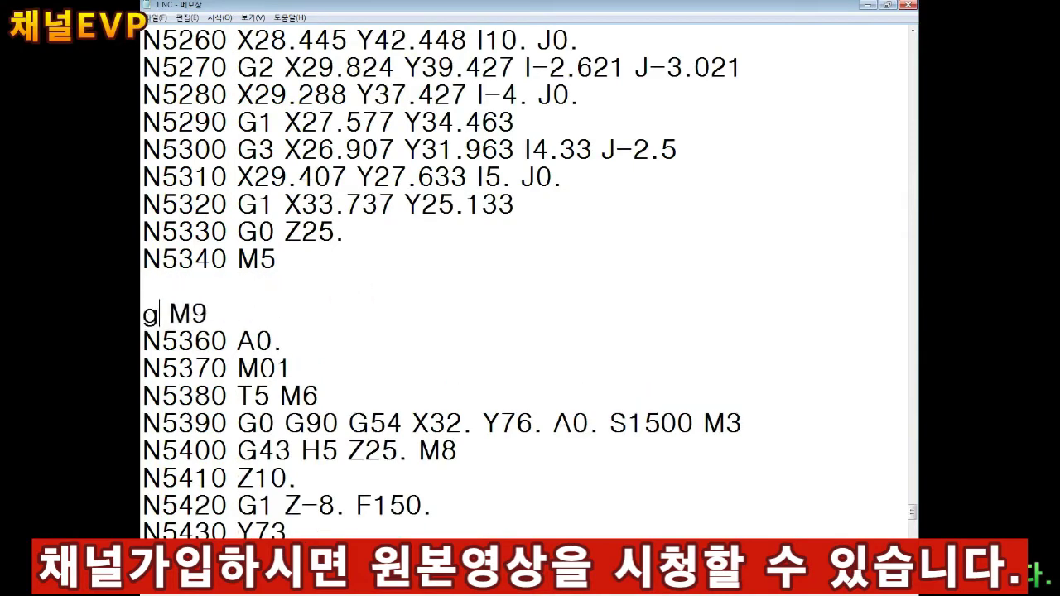
{"action": "key", "text": "End"}
{"action": "key", "text": "Return"}
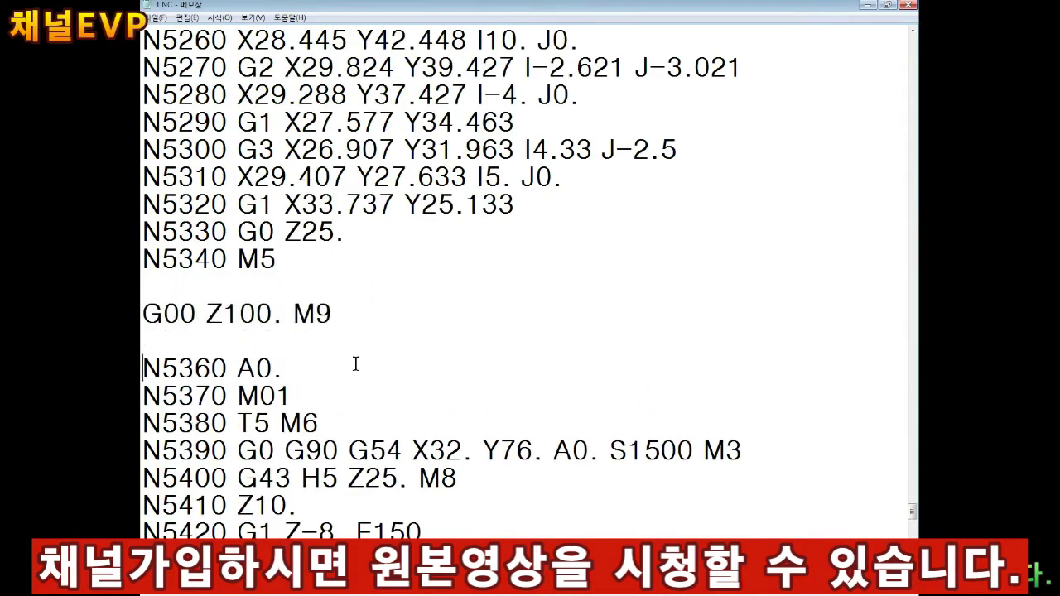
Delete the N5840 G91 G28 Z0. M9 home-return line from 1.NC.
{"action": "scroll", "coordinate": [355, 367], "scroll_direction": "down", "scroll_amount": 4}
{"action": "scroll", "coordinate": [345, 339], "scroll_direction": "up", "scroll_amount": 3}
{"action": "scroll", "coordinate": [357, 318], "scroll_direction": "down", "scroll_amount": 4}
{"action": "scroll", "coordinate": [357, 319], "scroll_direction": "down", "scroll_amount": 10}
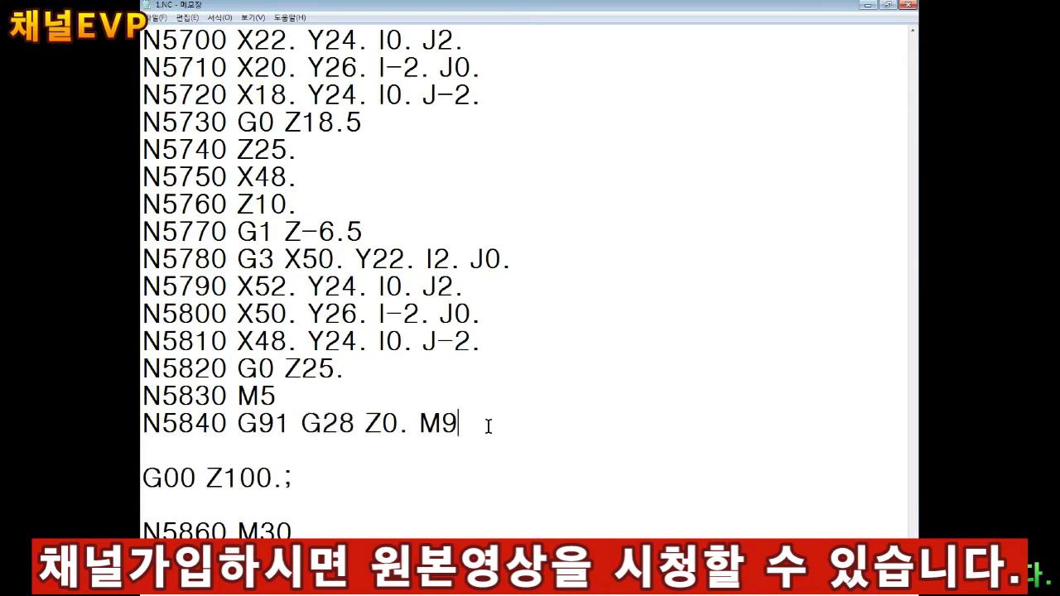
{"action": "left_click_drag", "start_coordinate": [488, 426], "coordinate": [141, 437]}
{"action": "key", "text": "Delete"}
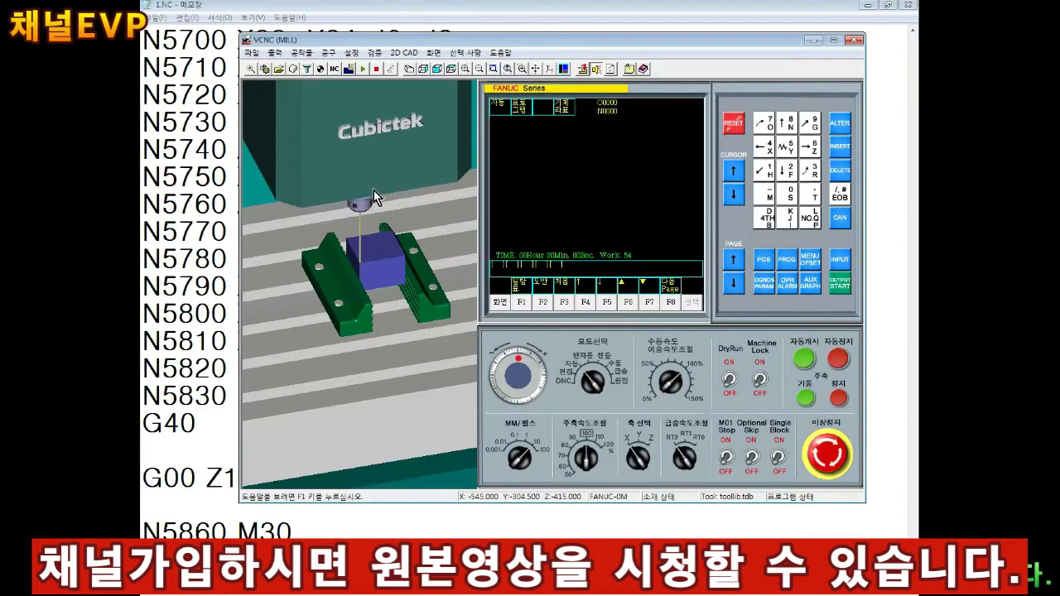
Load the edited 1.NC in VCNC, switch the control mode and start the cycle.
{"action": "left_click", "coordinate": [279, 68]}
{"action": "double_click", "coordinate": [444, 171]}
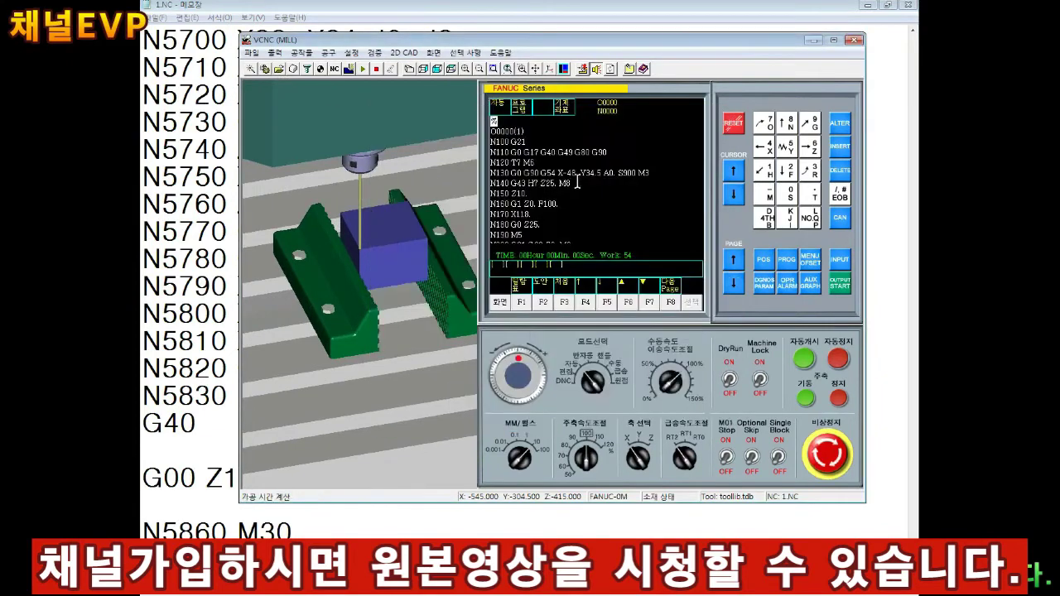
{"action": "left_click", "coordinate": [578, 374]}
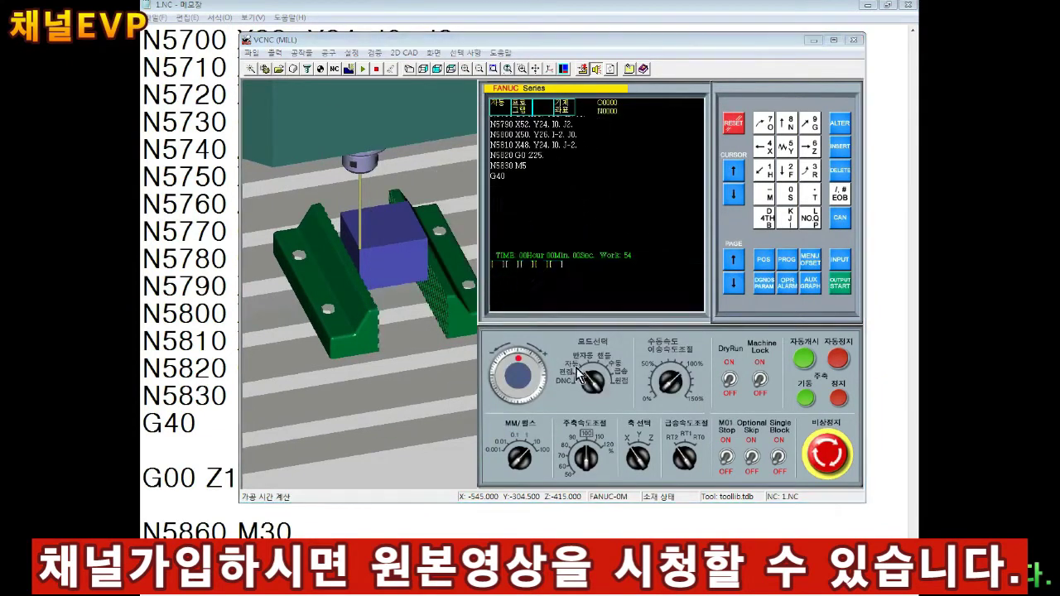
{"action": "left_click", "coordinate": [803, 358]}
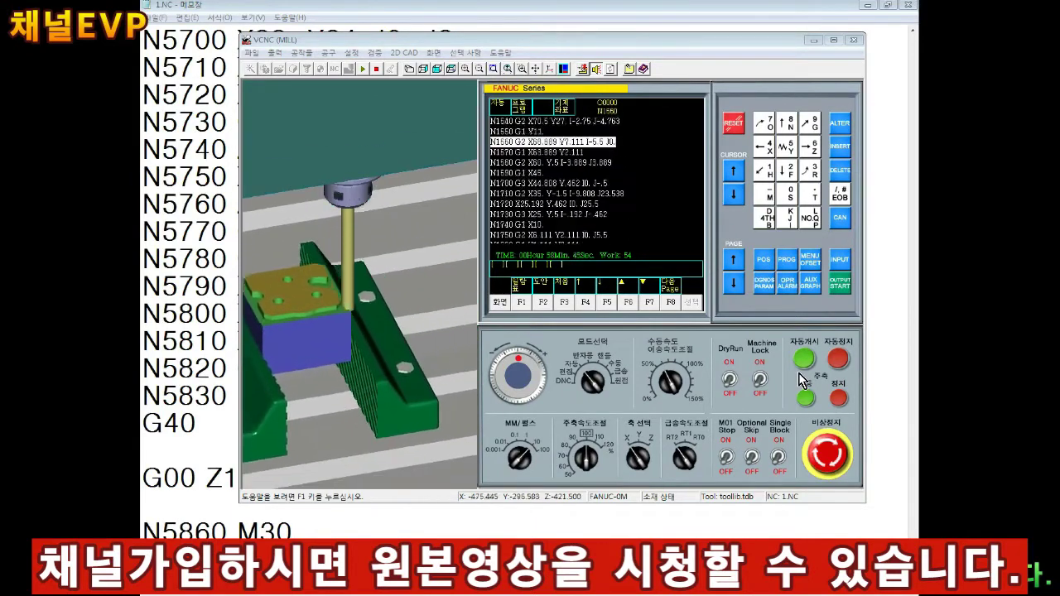
Run through the M01 optional stop to M30, then send the machined block to Cubic Veri-Mill.
{"action": "left_click", "coordinate": [727, 458]}
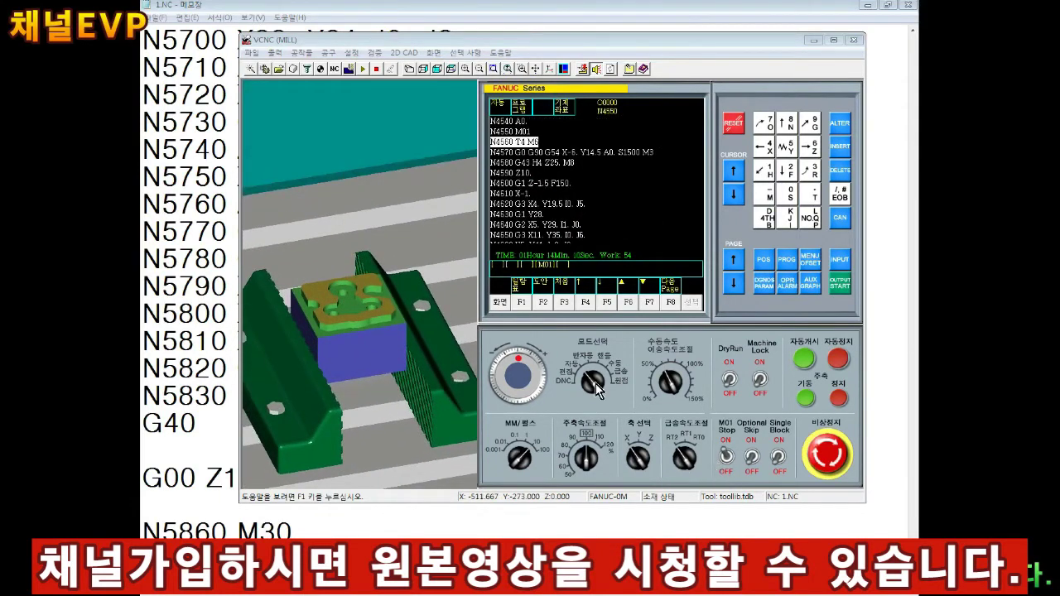
{"action": "left_click_drag", "start_coordinate": [335, 310], "coordinate": [384, 272]}
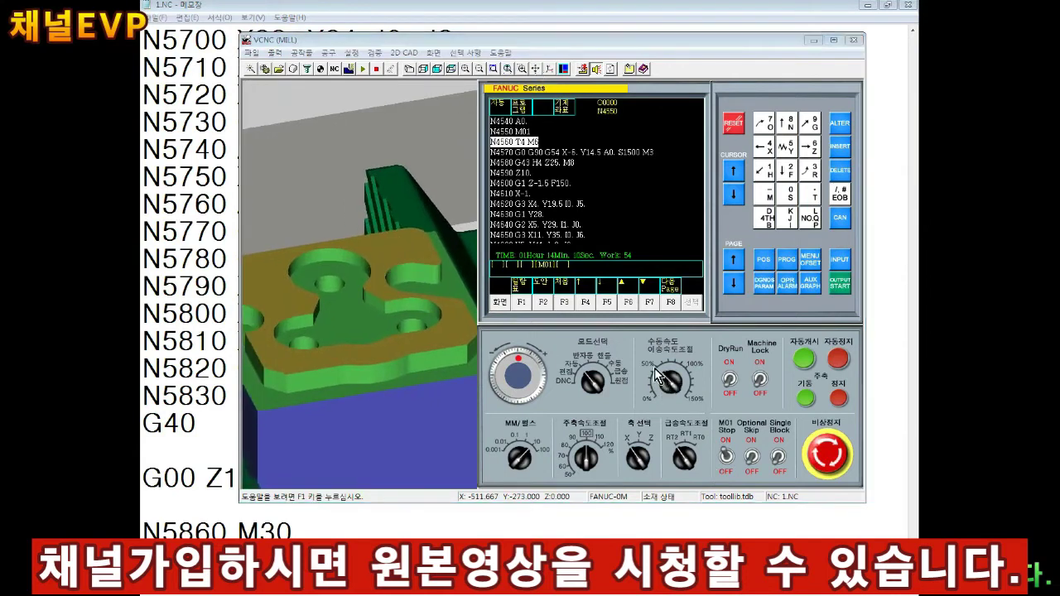
{"action": "left_click", "coordinate": [812, 359]}
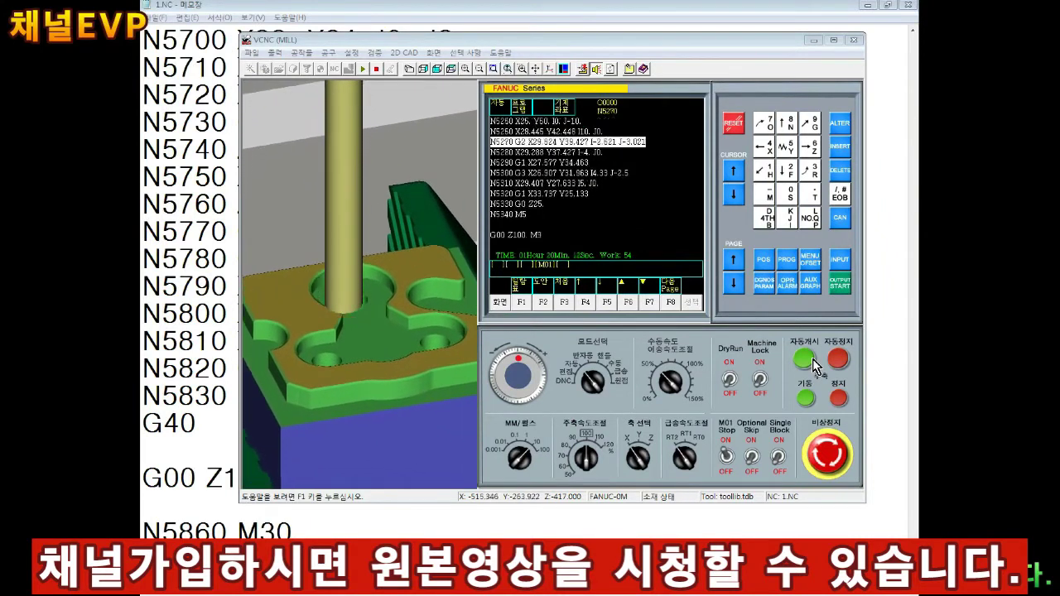
{"action": "left_click", "coordinate": [728, 458]}
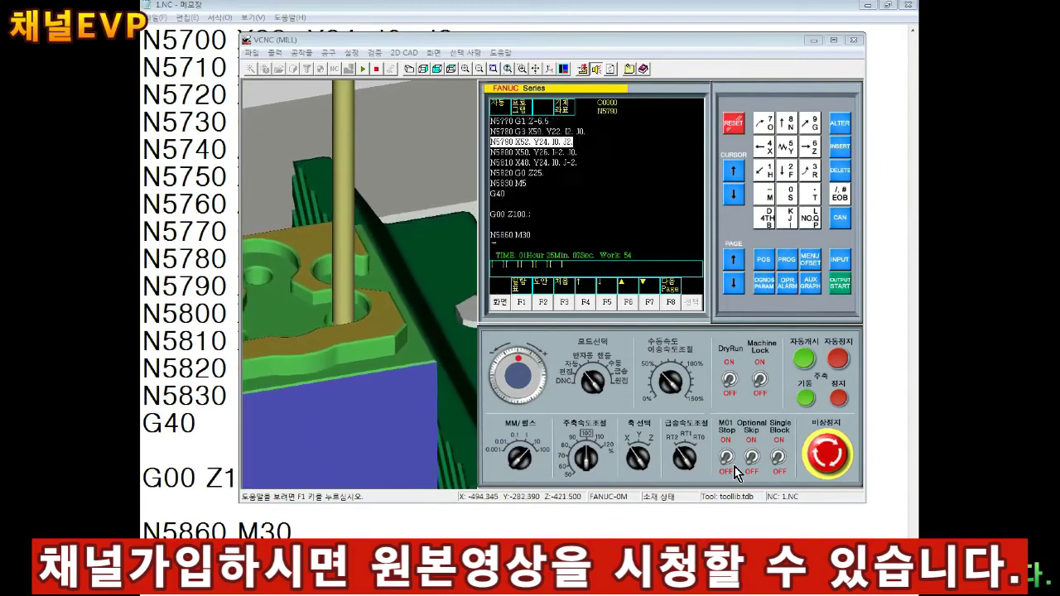
{"action": "left_click", "coordinate": [446, 63]}
{"action": "left_click", "coordinate": [545, 337]}
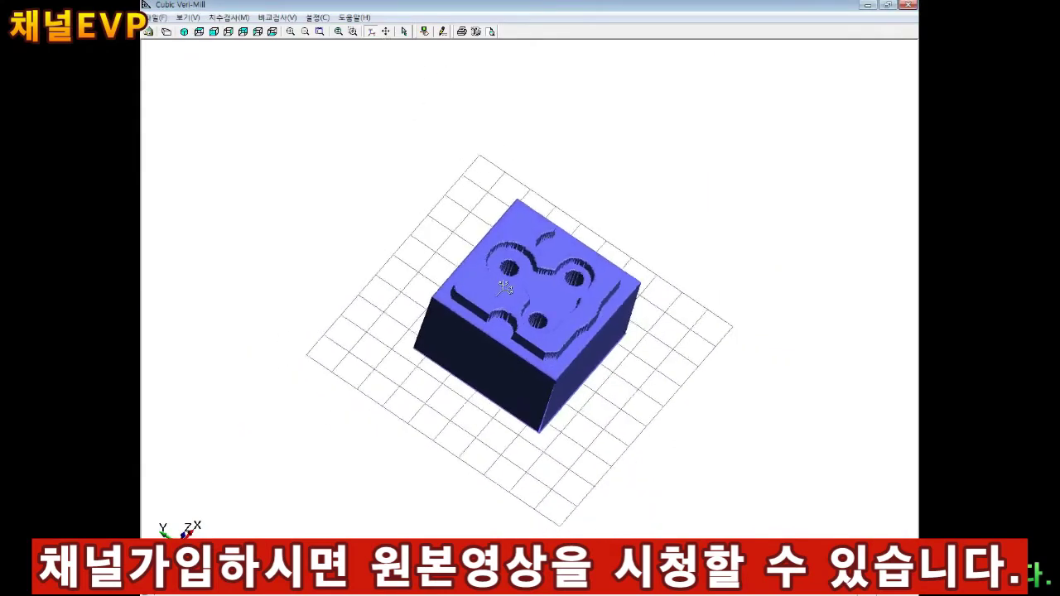
Zoom in on the machined block in Cubic Veri-Mill.
{"action": "left_click_drag", "start_coordinate": [505, 288], "coordinate": [426, 249]}
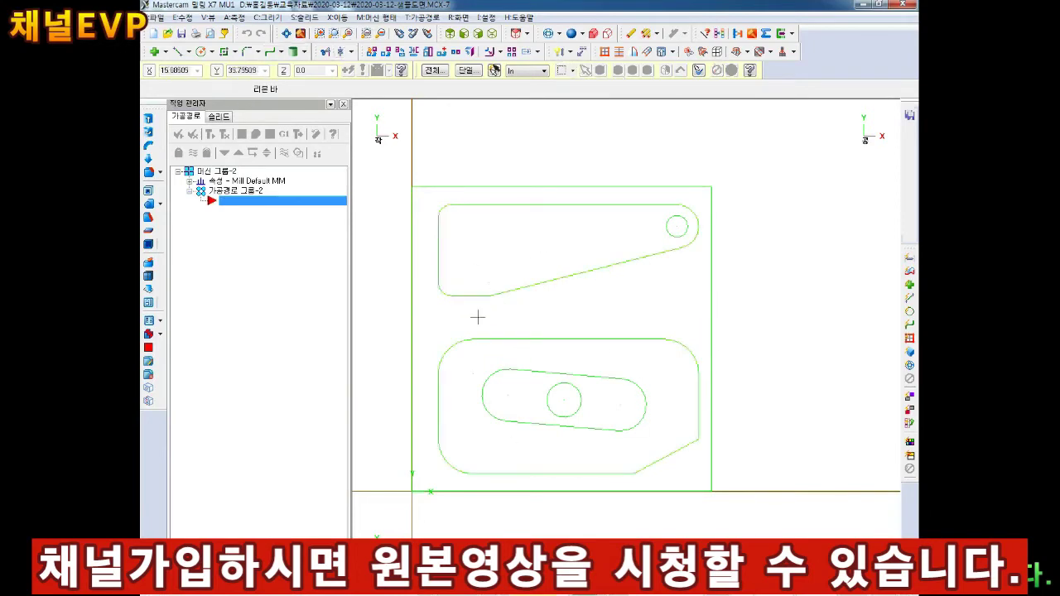
Open Machine Type > Mill to show the available mill machine definitions.
{"action": "left_click", "coordinate": [267, 16]}
{"action": "mouse_move", "coordinate": [290, 105]}
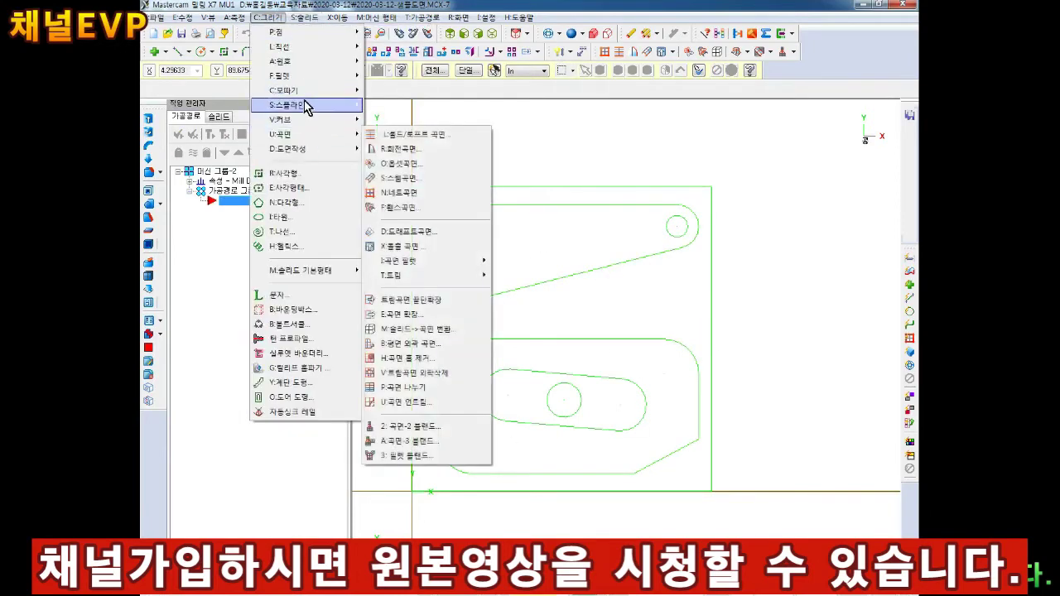
{"action": "left_click", "coordinate": [497, 176]}
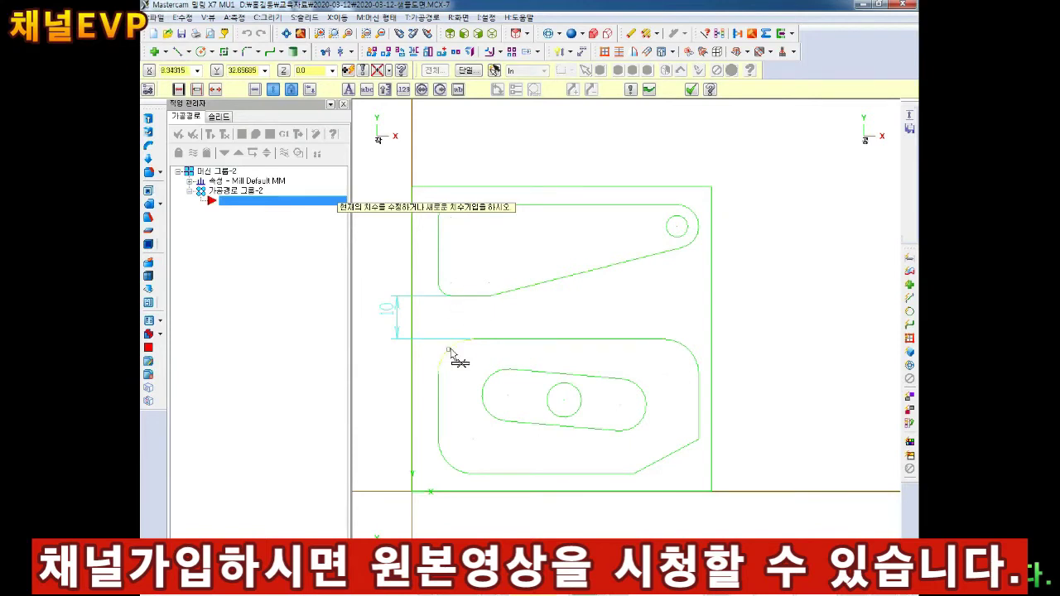
{"action": "scroll", "coordinate": [422, 323], "scroll_direction": "down", "scroll_amount": 1}
{"action": "left_click", "coordinate": [393, 324]}
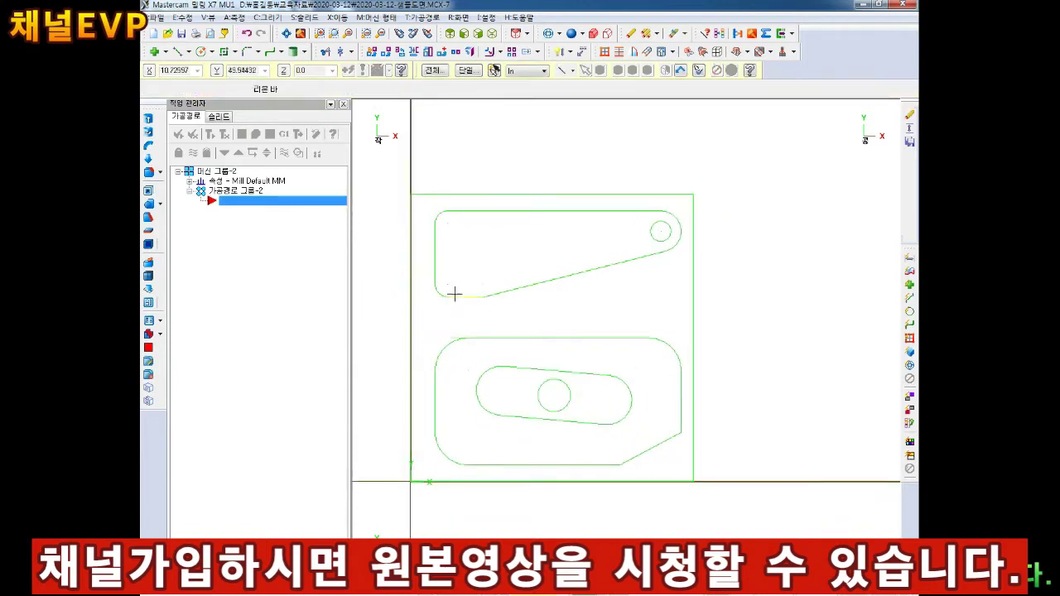
{"action": "scroll", "coordinate": [445, 307], "scroll_direction": "down", "scroll_amount": 1}
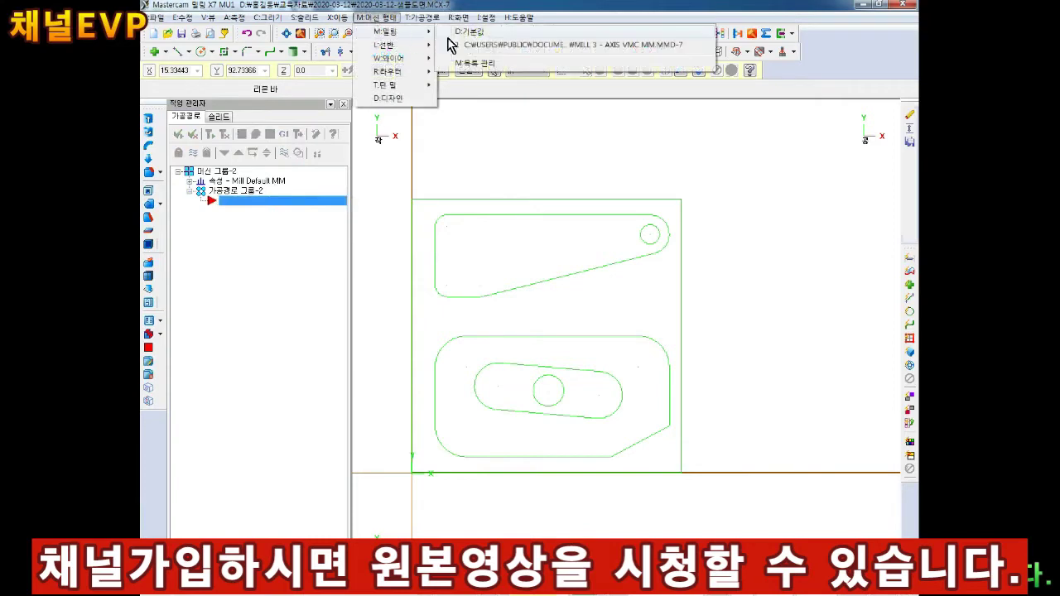
Choose the Default mill machine and set a 69 × 70 × 23 stock from two corners.
{"action": "left_click", "coordinate": [456, 42]}
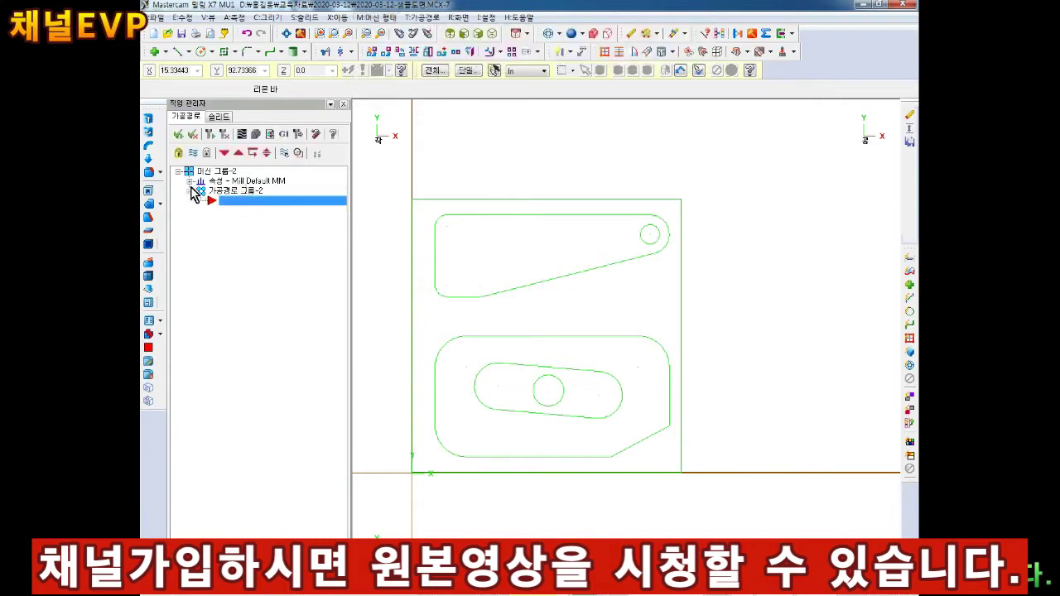
{"action": "left_click", "coordinate": [190, 182]}
{"action": "left_click", "coordinate": [219, 210]}
{"action": "left_click", "coordinate": [482, 363]}
{"action": "left_click", "coordinate": [412, 473]}
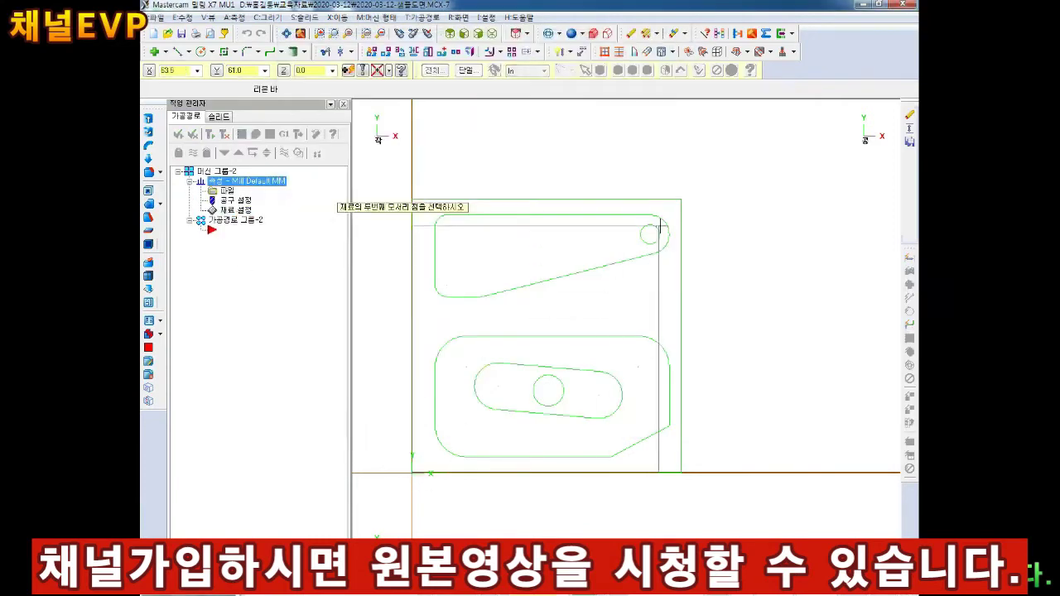
{"action": "left_click", "coordinate": [680, 199]}
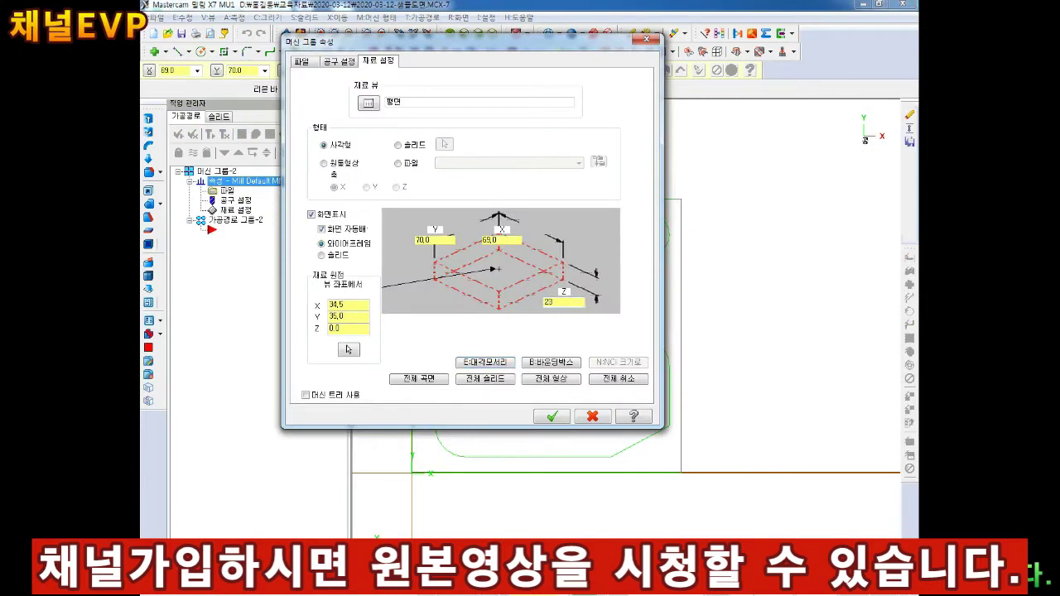
{"action": "left_click", "coordinate": [553, 417]}
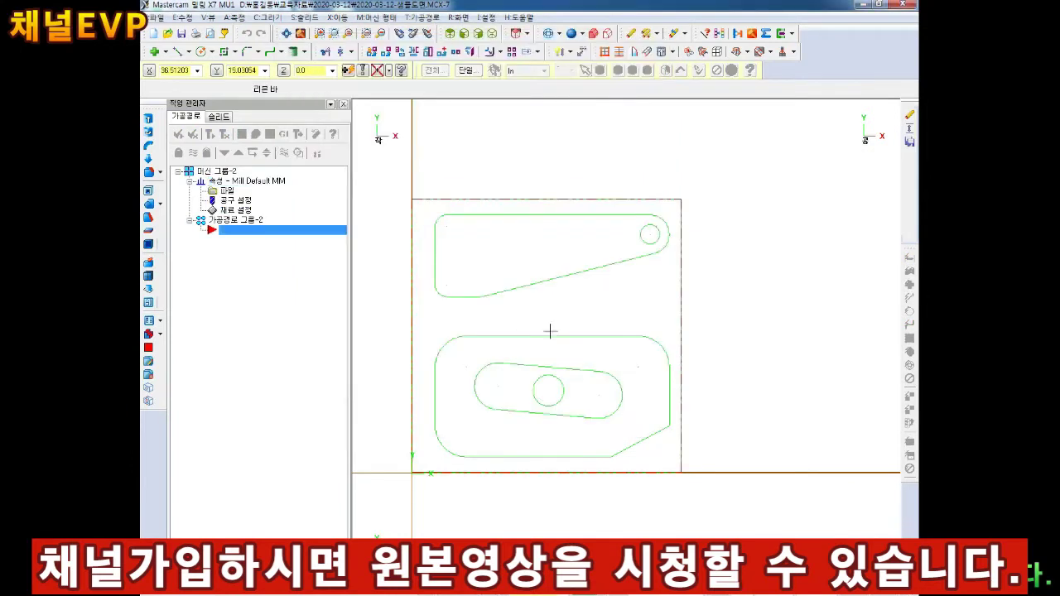
{"action": "key", "text": "alt+7"}
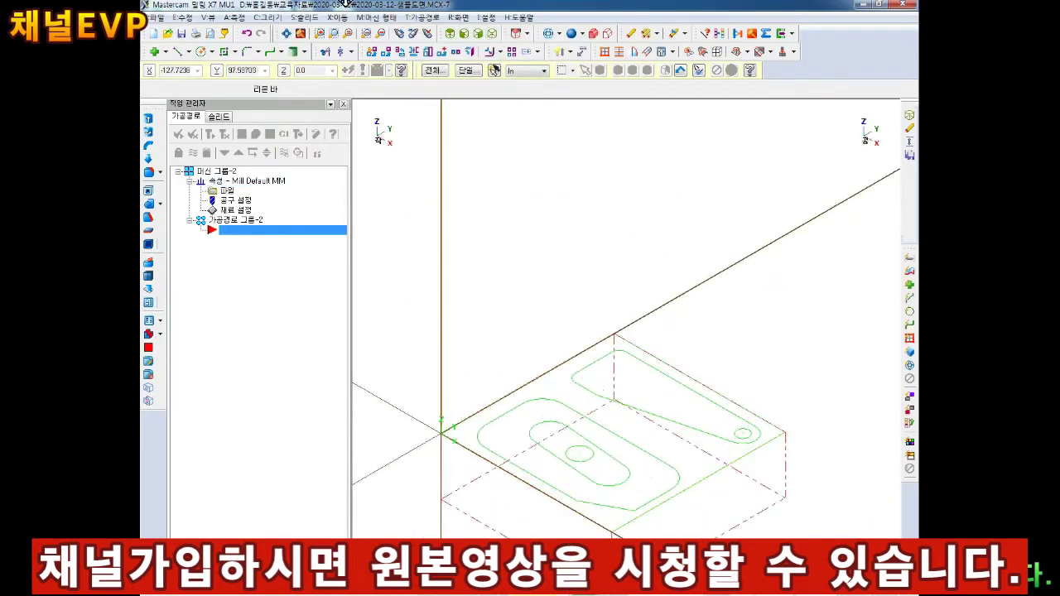
{"action": "mouse_move", "coordinate": [616, 279]}
{"action": "middle_mouse_down"}
{"action": "mouse_move", "coordinate": [557, 329]}
{"action": "mouse_move", "coordinate": [620, 227]}
{"action": "middle_mouse_up"}
{"action": "key", "text": "alt+1"}
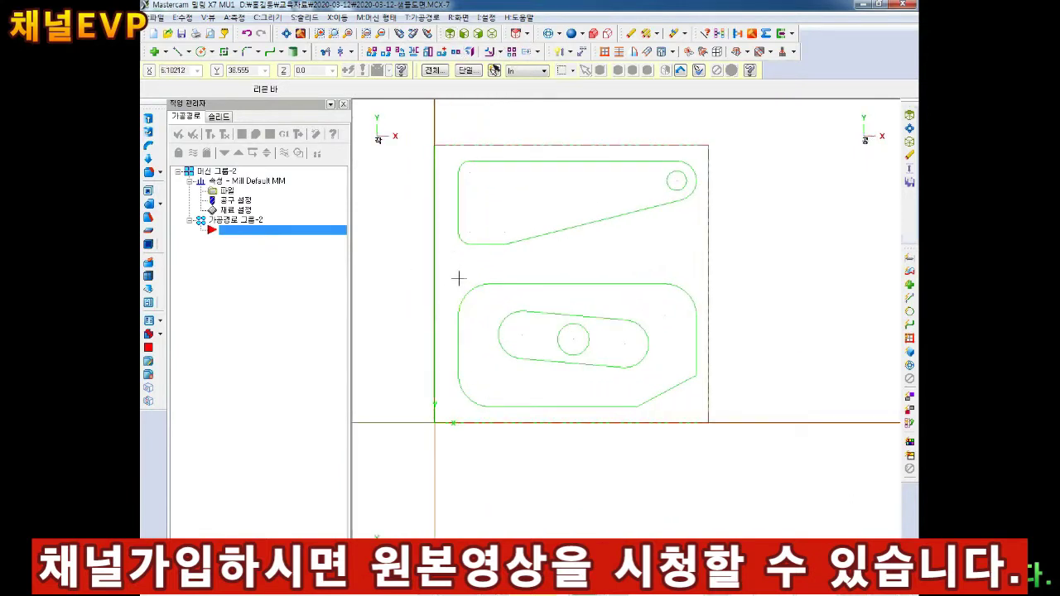
Start a Face toolpath with the default NC name, chaining the plate outline.
{"action": "right_click", "coordinate": [233, 221]}
{"action": "left_click", "coordinate": [382, 275]}
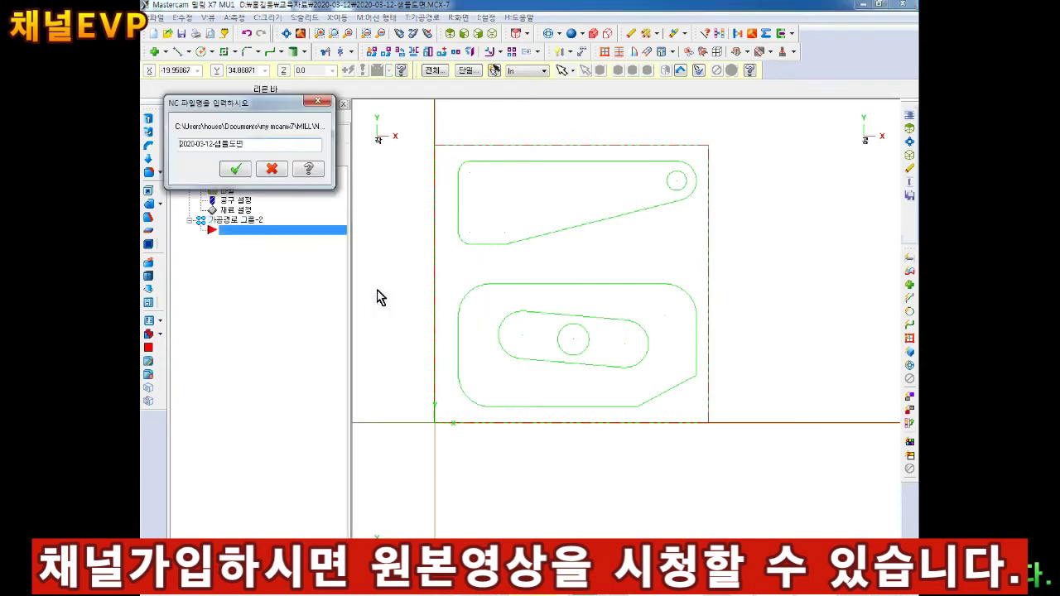
{"action": "left_click", "coordinate": [237, 169]}
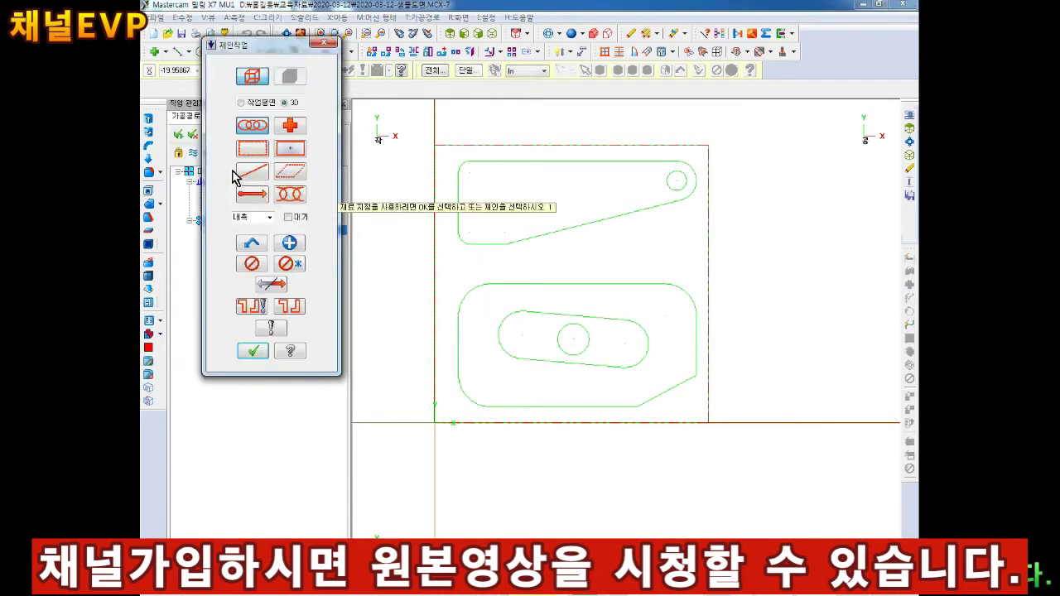
{"action": "left_click", "coordinate": [634, 161]}
{"action": "left_click", "coordinate": [253, 351]}
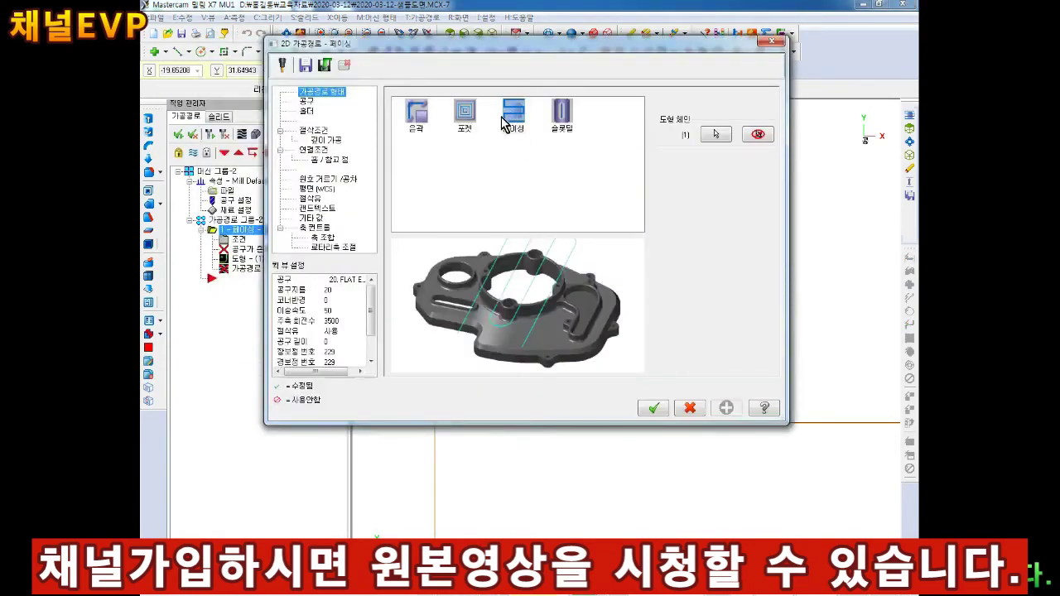
Create a new 80 mm face mill as the facing tool.
{"action": "left_click", "coordinate": [307, 100]}
{"action": "right_click", "coordinate": [461, 177]}
{"action": "left_click", "coordinate": [497, 207]}
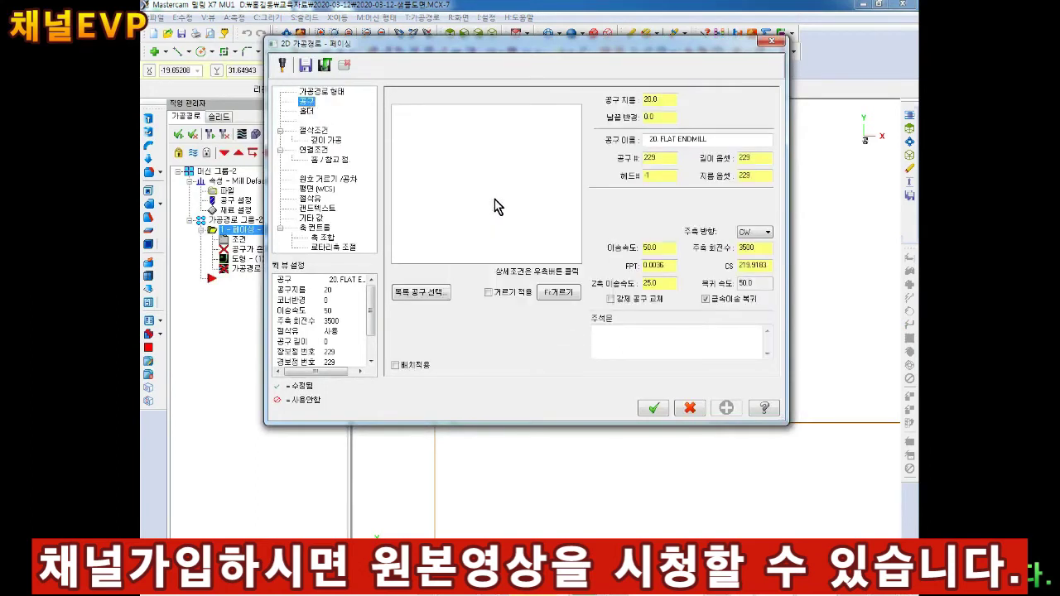
{"action": "left_click", "coordinate": [368, 149]}
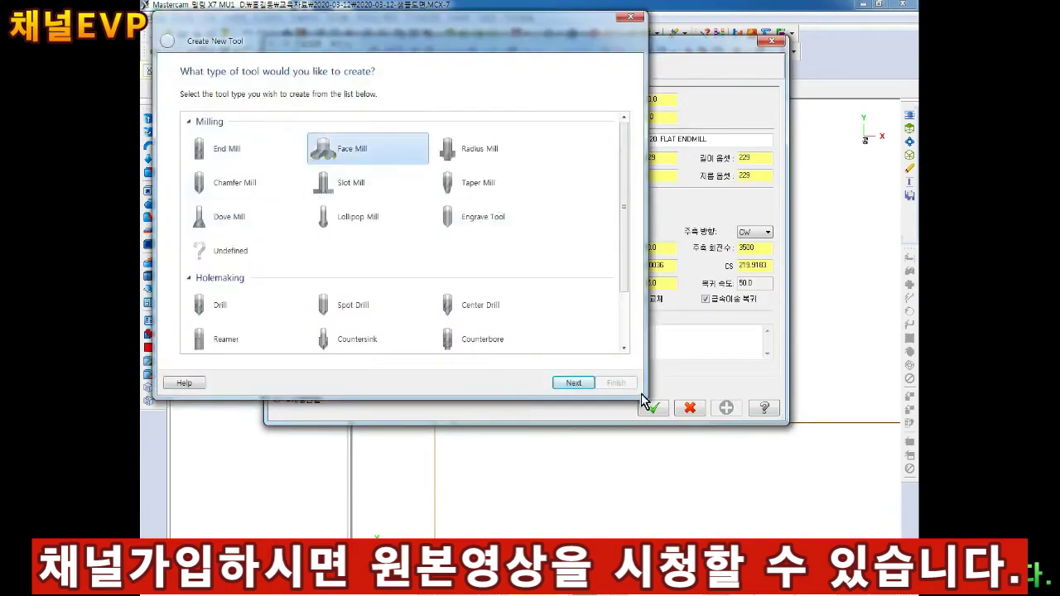
{"action": "left_click", "coordinate": [574, 383]}
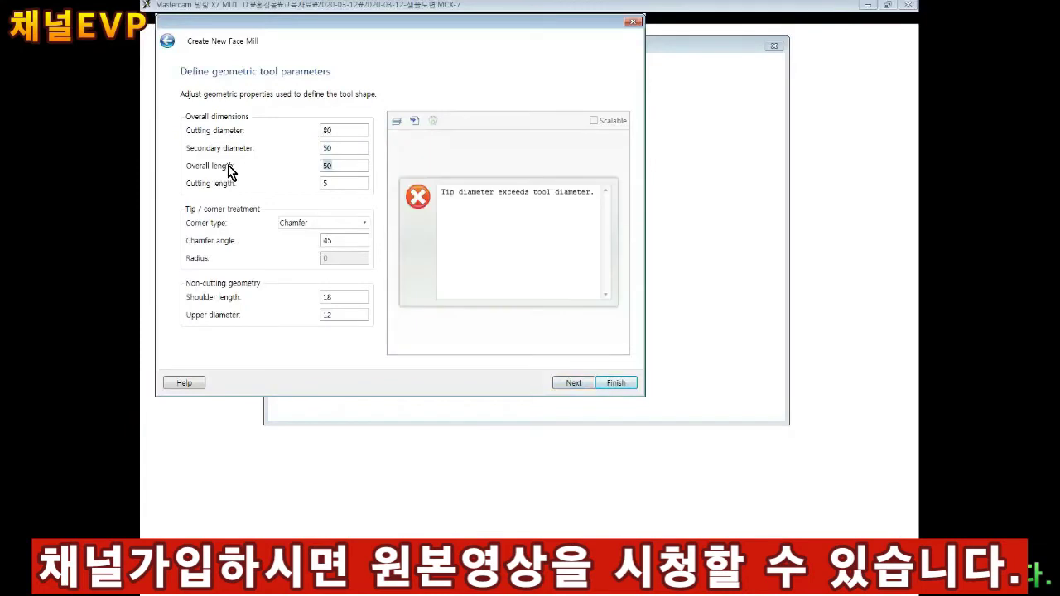
{"action": "left_click", "coordinate": [616, 383]}
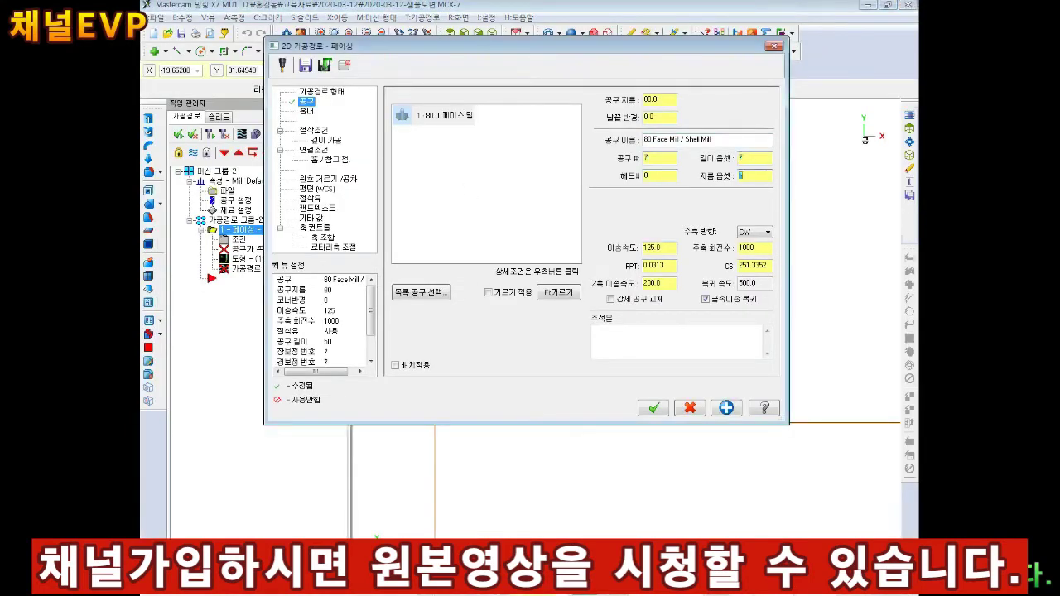
{"action": "key", "text": "Tab"}
Set one-way single-pass facing and flood coolant on, then accept the facing toolpath.
{"action": "left_click", "coordinate": [326, 130]}
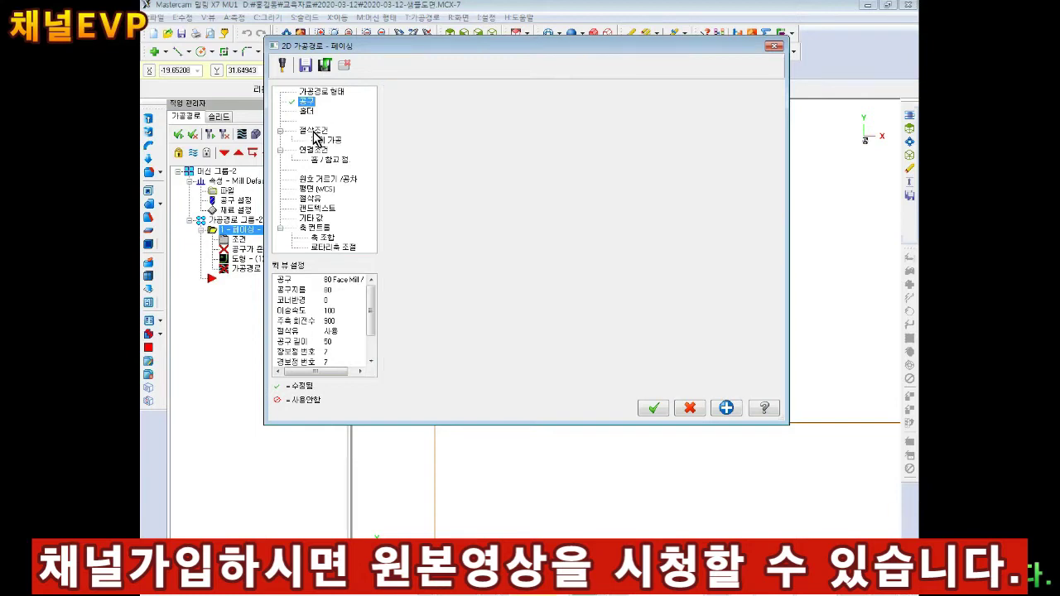
{"action": "left_click", "coordinate": [516, 114]}
{"action": "left_click", "coordinate": [496, 147]}
{"action": "double_click", "coordinate": [692, 127]}
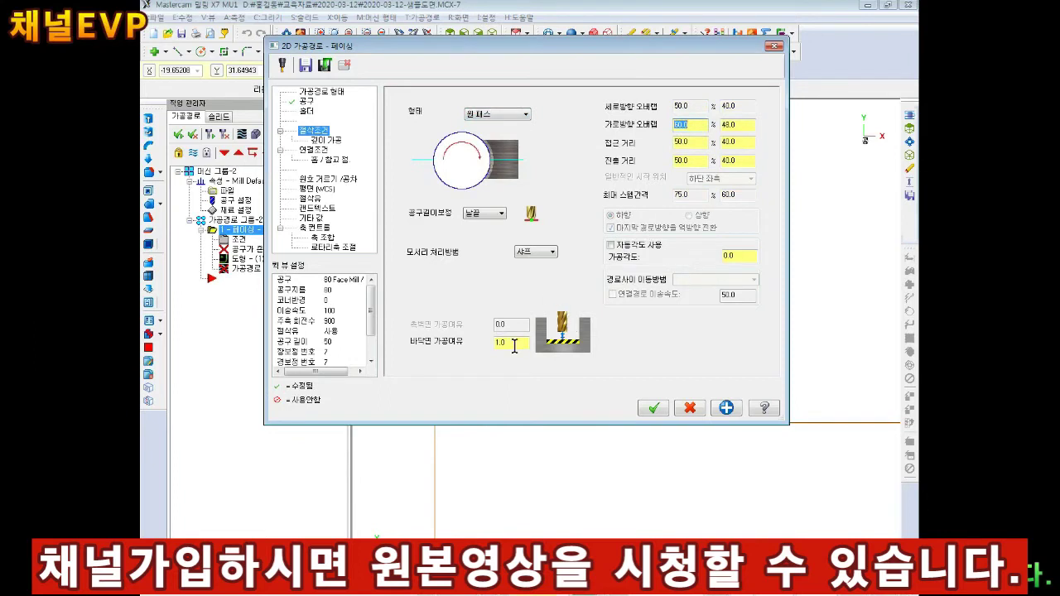
{"action": "left_click", "coordinate": [325, 141]}
{"action": "left_click", "coordinate": [313, 151]}
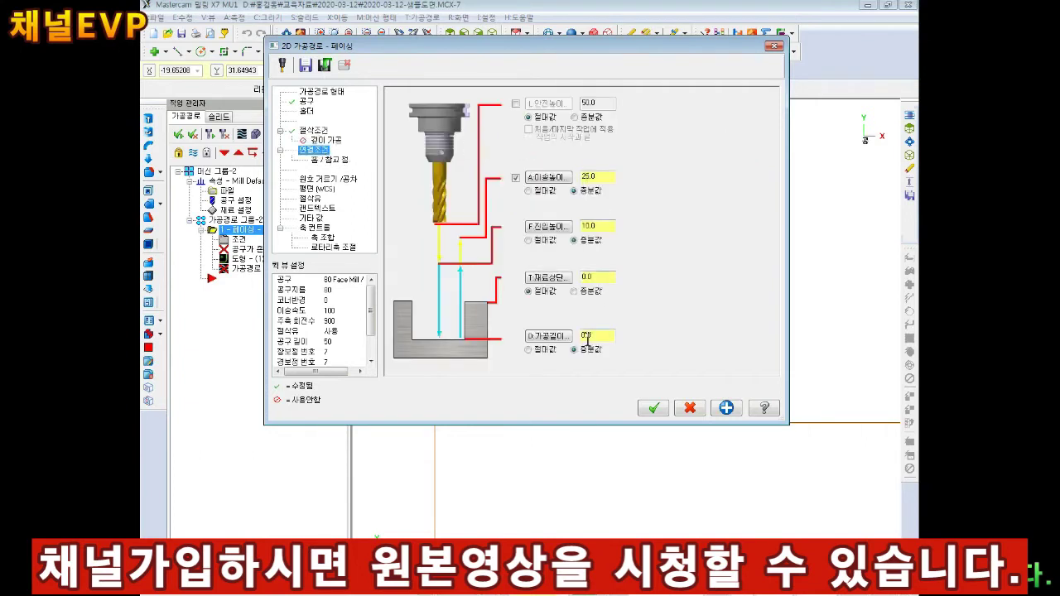
{"action": "left_click", "coordinate": [311, 199]}
{"action": "left_click", "coordinate": [594, 162]}
{"action": "left_click", "coordinate": [591, 186]}
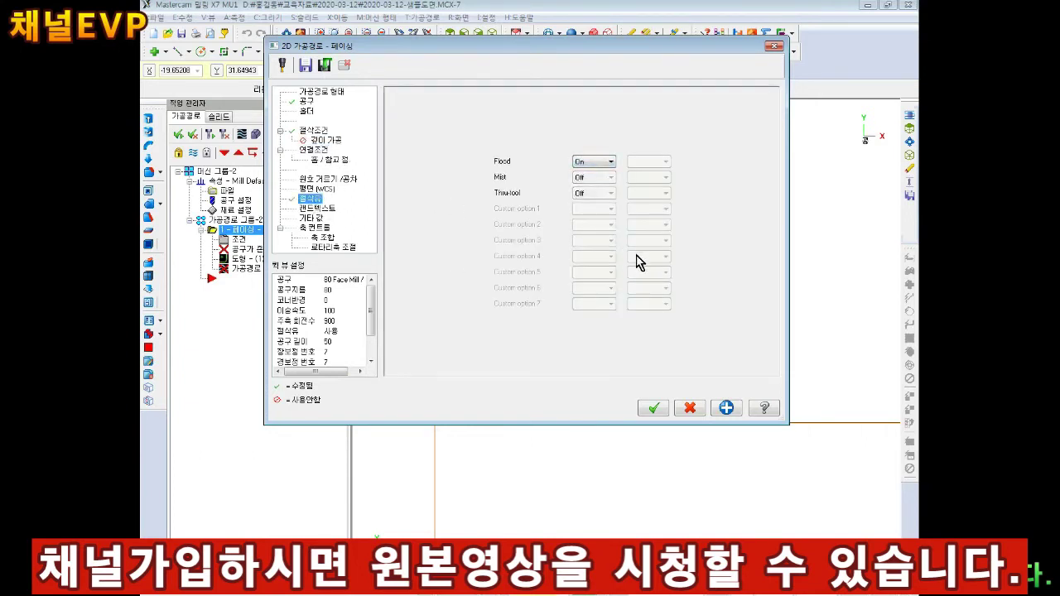
{"action": "left_click", "coordinate": [654, 408]}
{"action": "scroll", "coordinate": [502, 301], "scroll_direction": "down", "scroll_amount": 2}
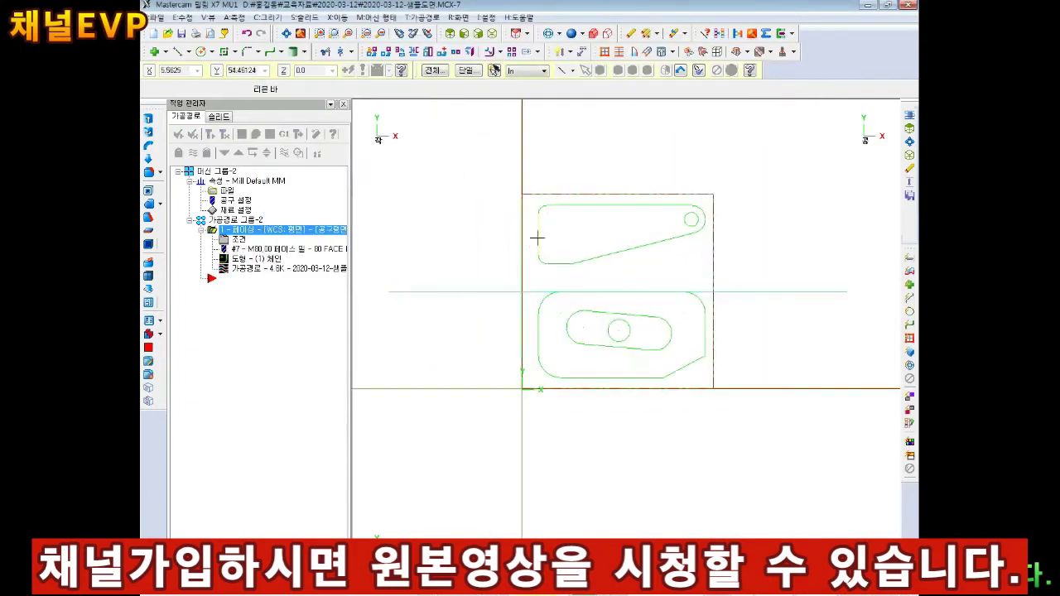
Backplot the 80 mm face mill's facing path, then open the group's new-toolpath menu.
{"action": "left_click", "coordinate": [268, 152]}
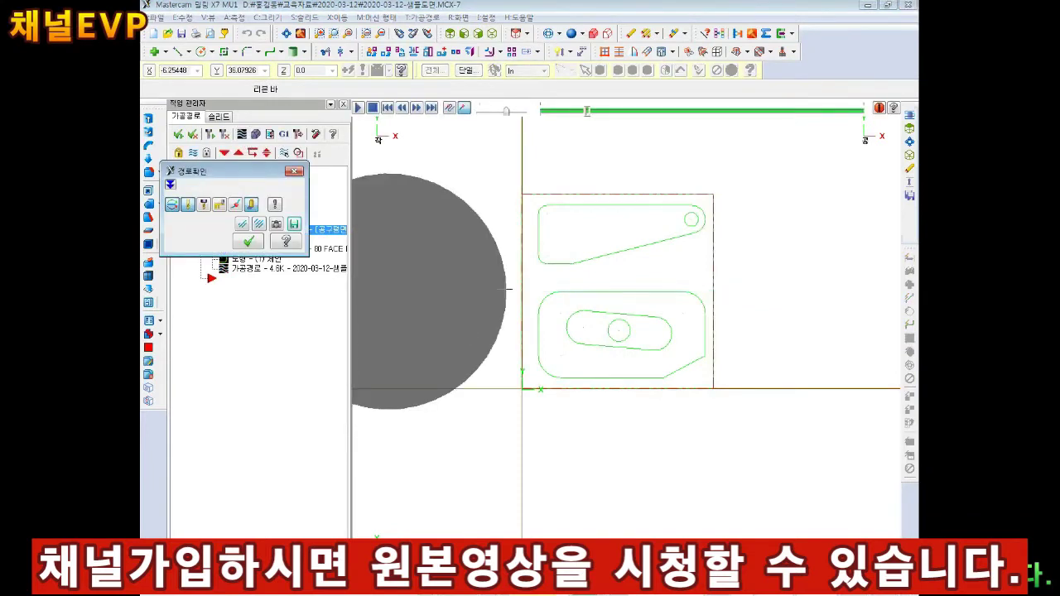
{"action": "key", "text": "Escape"}
{"action": "scroll", "coordinate": [631, 265], "scroll_direction": "up", "scroll_amount": 2}
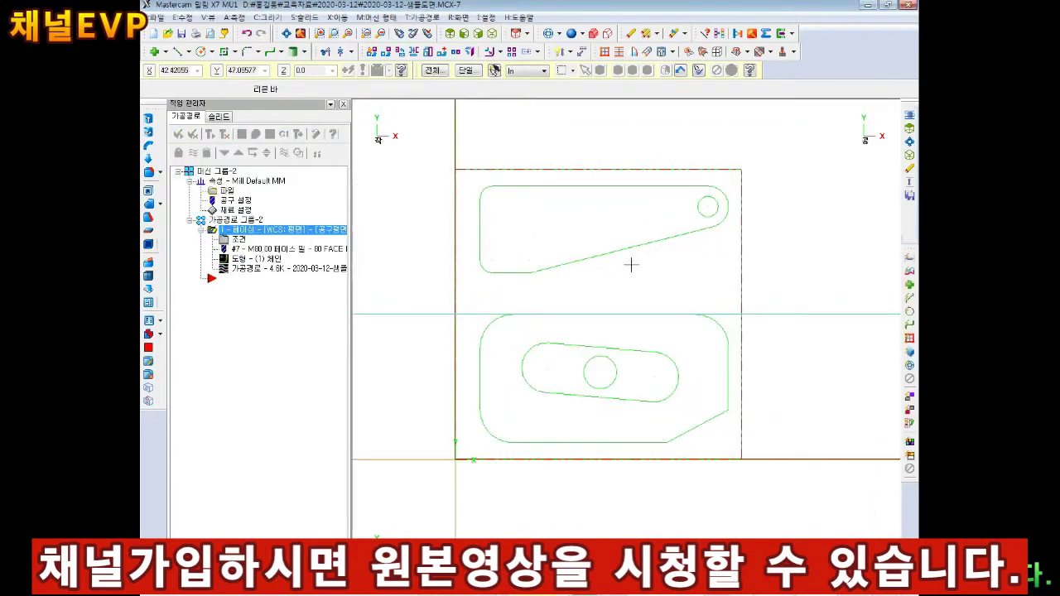
{"action": "scroll", "coordinate": [687, 222], "scroll_direction": "up", "scroll_amount": 2}
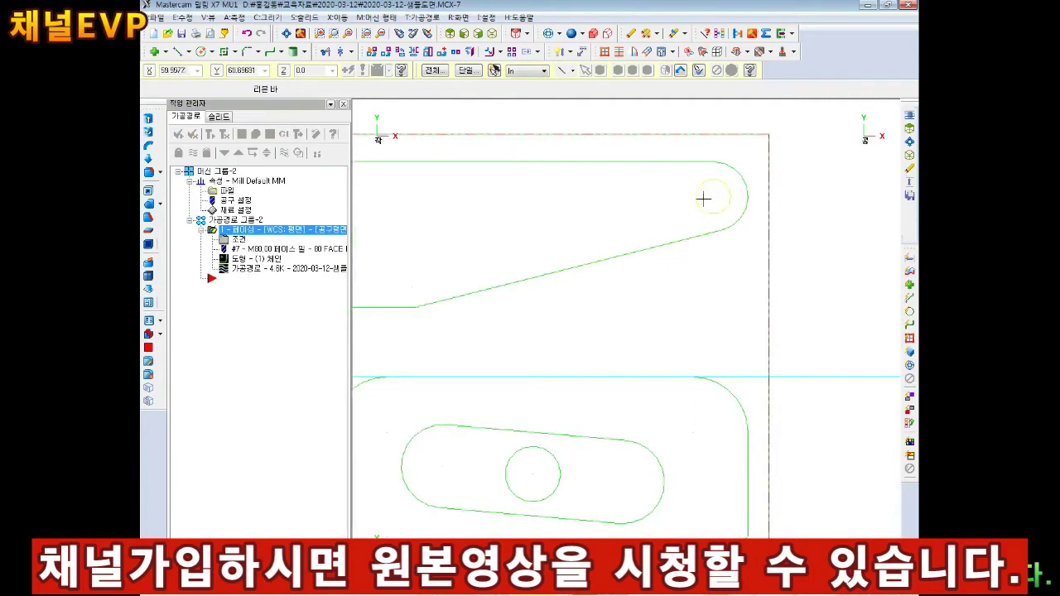
{"action": "scroll", "coordinate": [702, 202], "scroll_direction": "down", "scroll_amount": 1}
{"action": "scroll", "coordinate": [691, 212], "scroll_direction": "down", "scroll_amount": 1}
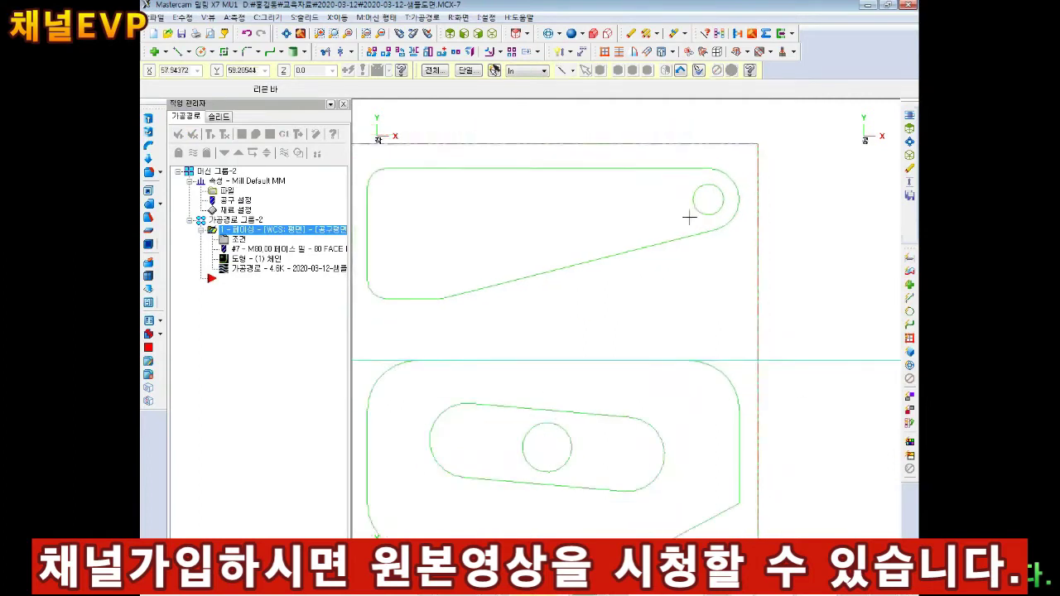
{"action": "scroll", "coordinate": [688, 216], "scroll_direction": "down", "scroll_amount": 1}
{"action": "scroll", "coordinate": [696, 211], "scroll_direction": "up", "scroll_amount": 1}
{"action": "scroll", "coordinate": [571, 361], "scroll_direction": "down", "scroll_amount": 2}
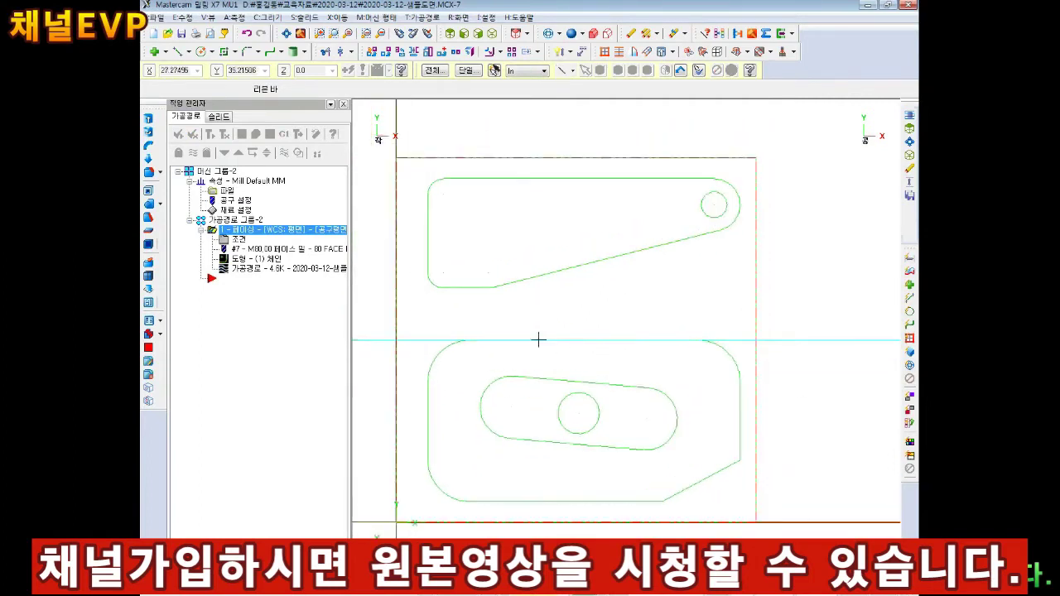
{"action": "right_click", "coordinate": [228, 228]}
{"action": "mouse_move", "coordinate": [271, 231]}
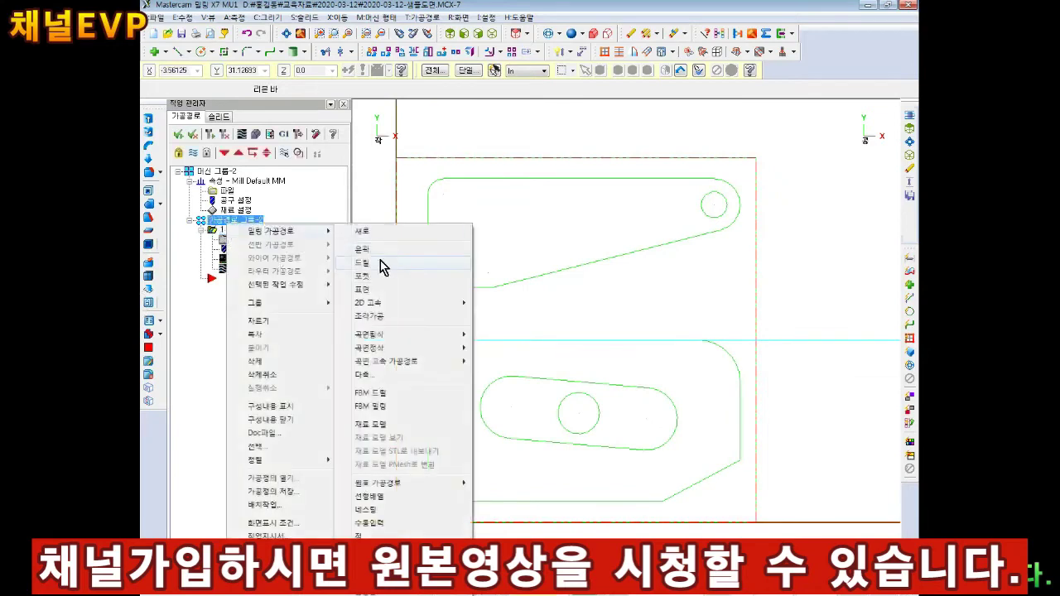
Start a drill toolpath on the upper small hole and the hole inside the slot.
{"action": "left_click", "coordinate": [378, 264]}
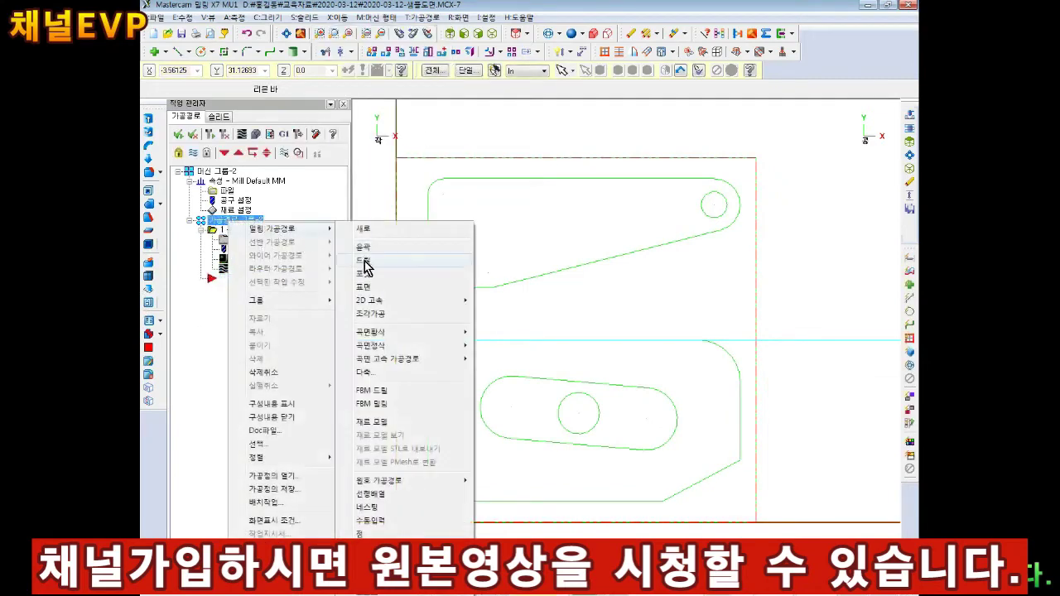
{"action": "left_click", "coordinate": [722, 216]}
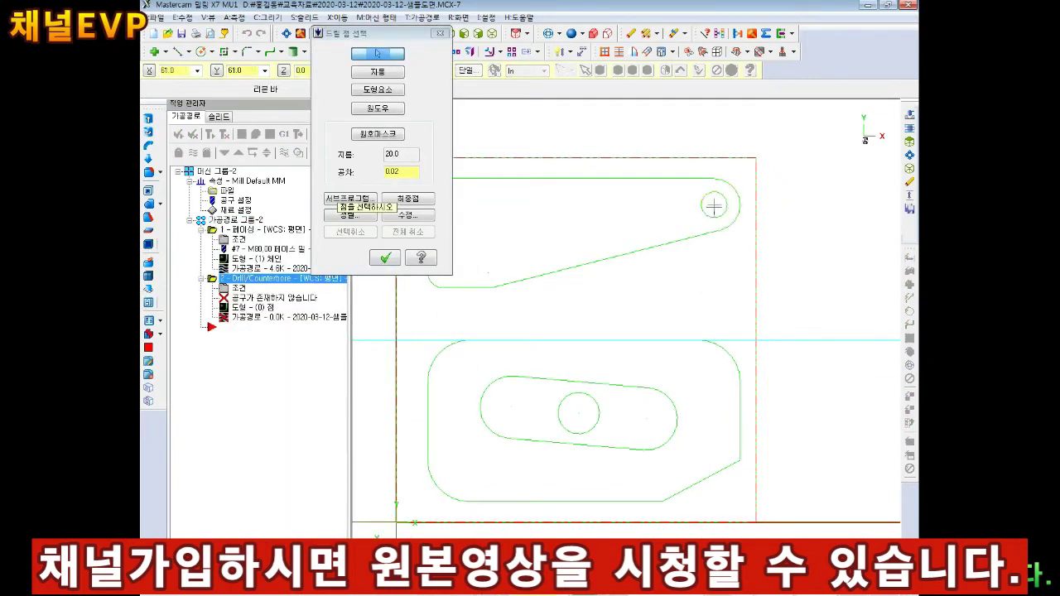
{"action": "left_click", "coordinate": [592, 427]}
{"action": "left_click", "coordinate": [385, 258]}
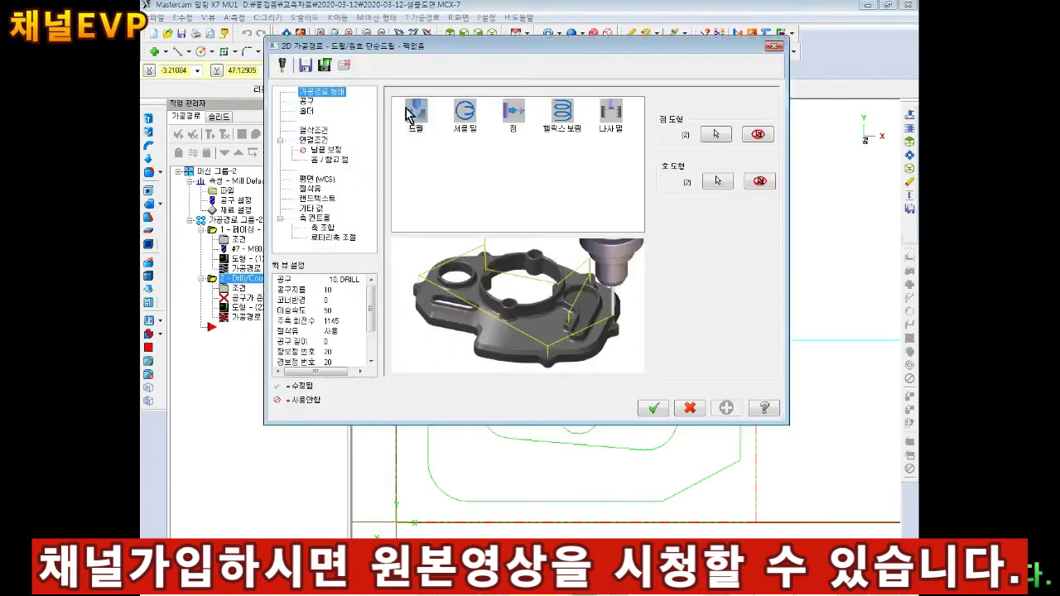
Create a new 6 mm center drill for the drill operation.
{"action": "left_click", "coordinate": [307, 100]}
{"action": "right_click", "coordinate": [431, 153]}
{"action": "left_click", "coordinate": [482, 175]}
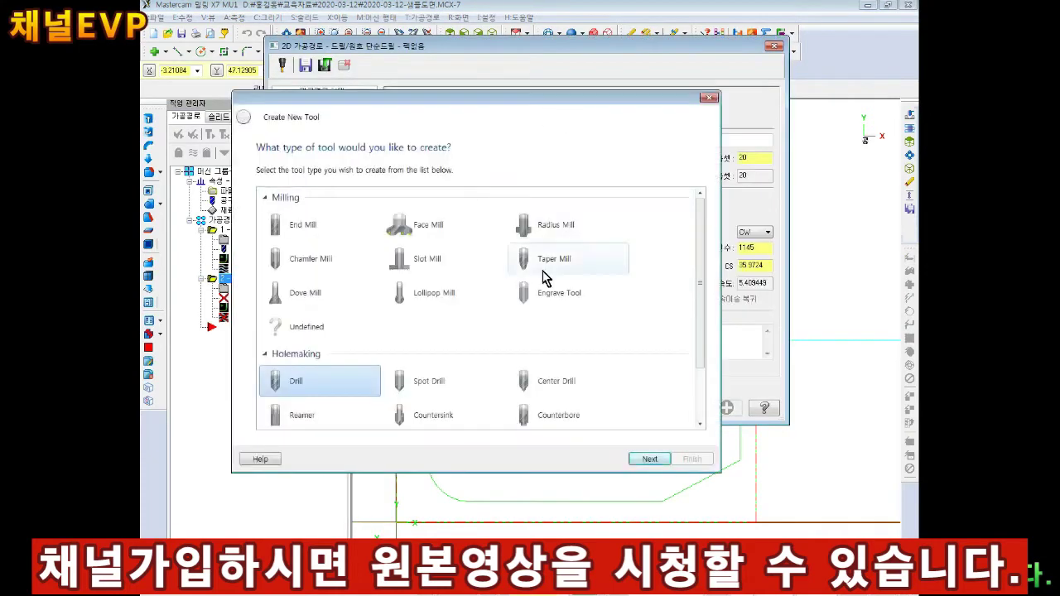
{"action": "left_click", "coordinate": [550, 384]}
{"action": "left_click", "coordinate": [649, 461]}
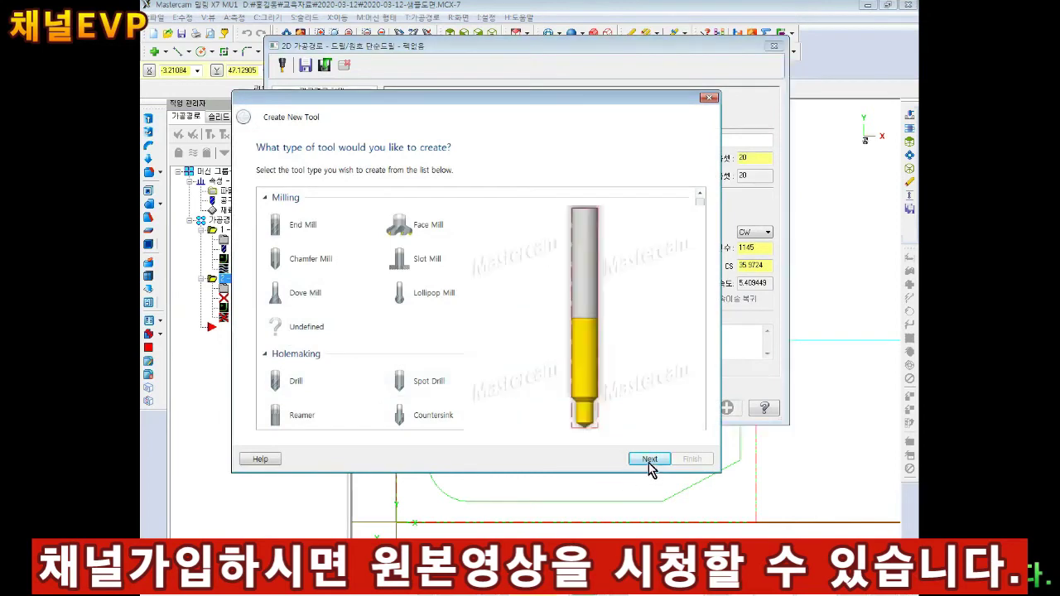
{"action": "left_click", "coordinate": [687, 460]}
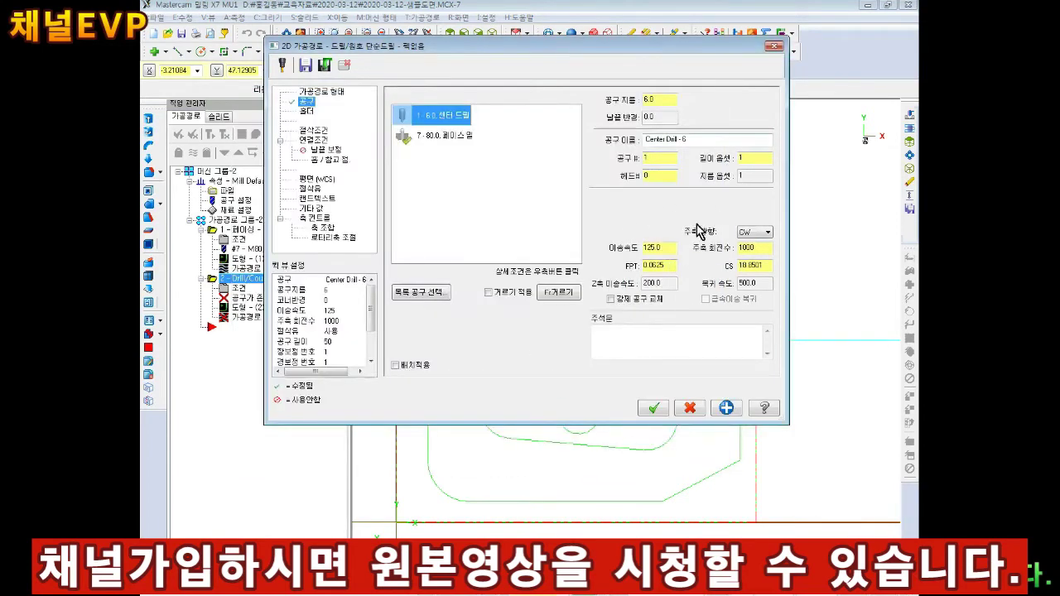
Check linking and Flood On coolant, then accept the center-drill operation.
{"action": "left_click", "coordinate": [314, 130]}
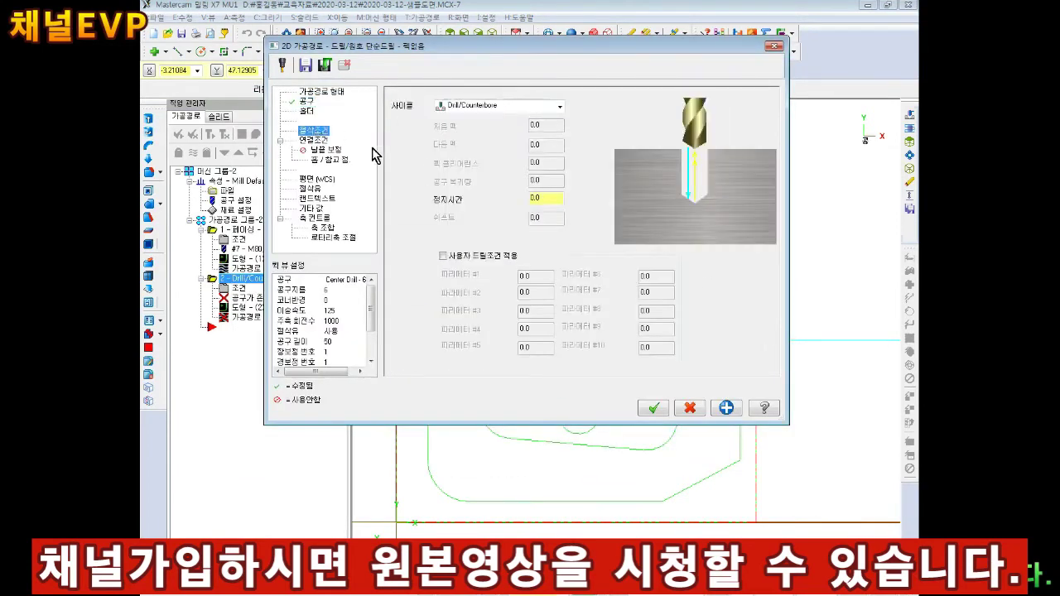
{"action": "left_click", "coordinate": [314, 141]}
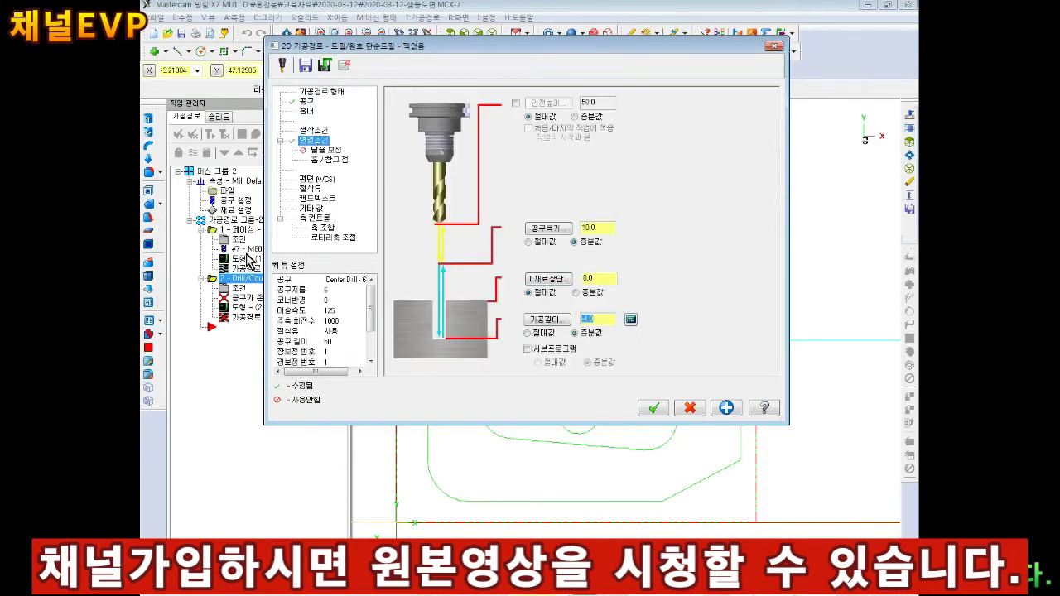
{"action": "left_click", "coordinate": [309, 189]}
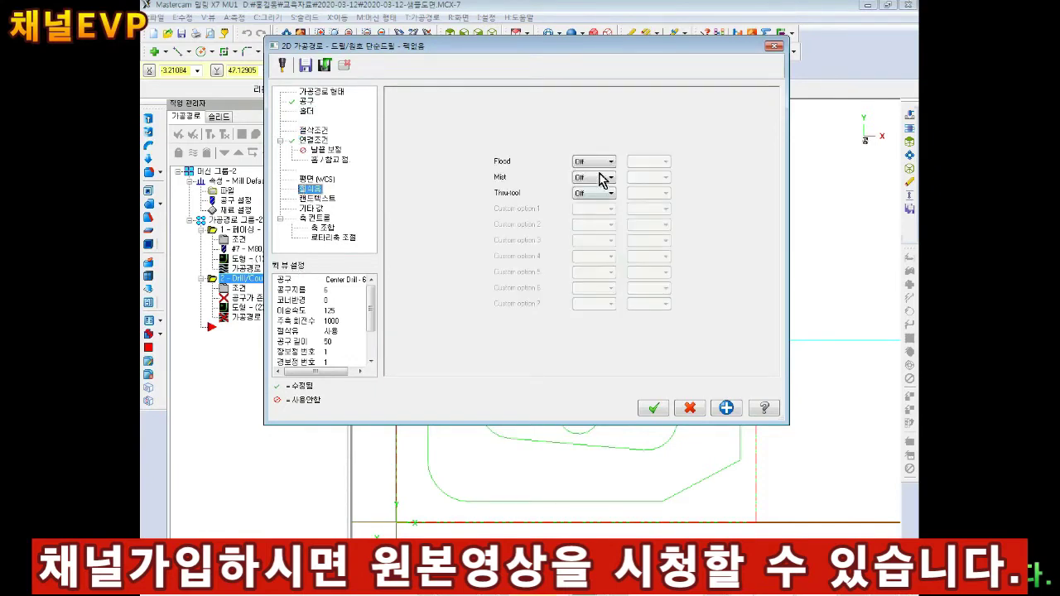
{"action": "left_click", "coordinate": [652, 408]}
{"action": "left_click", "coordinate": [492, 33]}
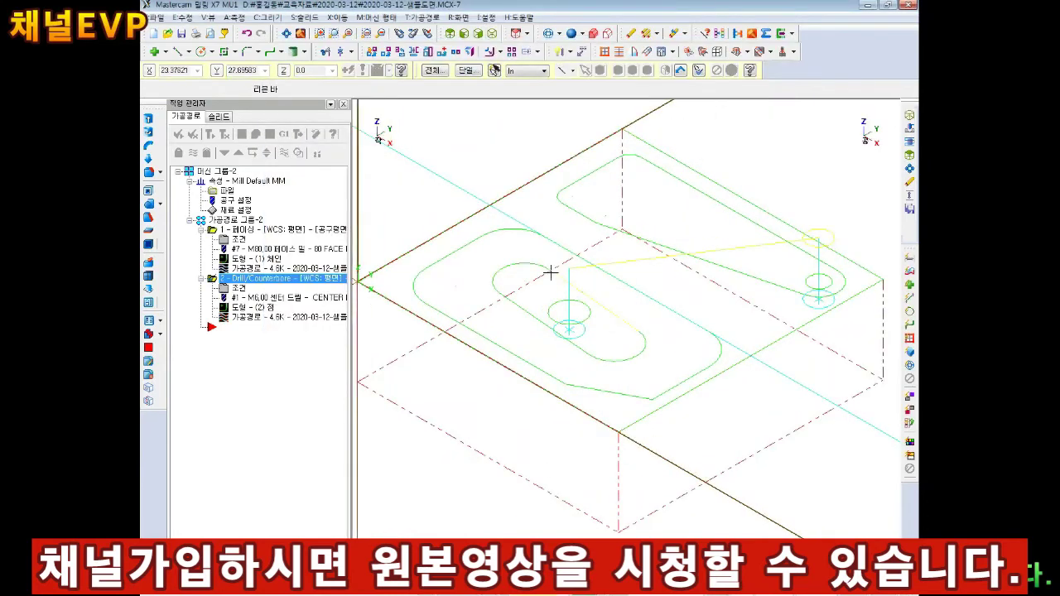
In Top view, draw a radius 4.0 circle centred on the upper-right hole.
{"action": "left_click", "coordinate": [449, 33]}
{"action": "scroll", "coordinate": [736, 180], "scroll_direction": "up", "scroll_amount": 2}
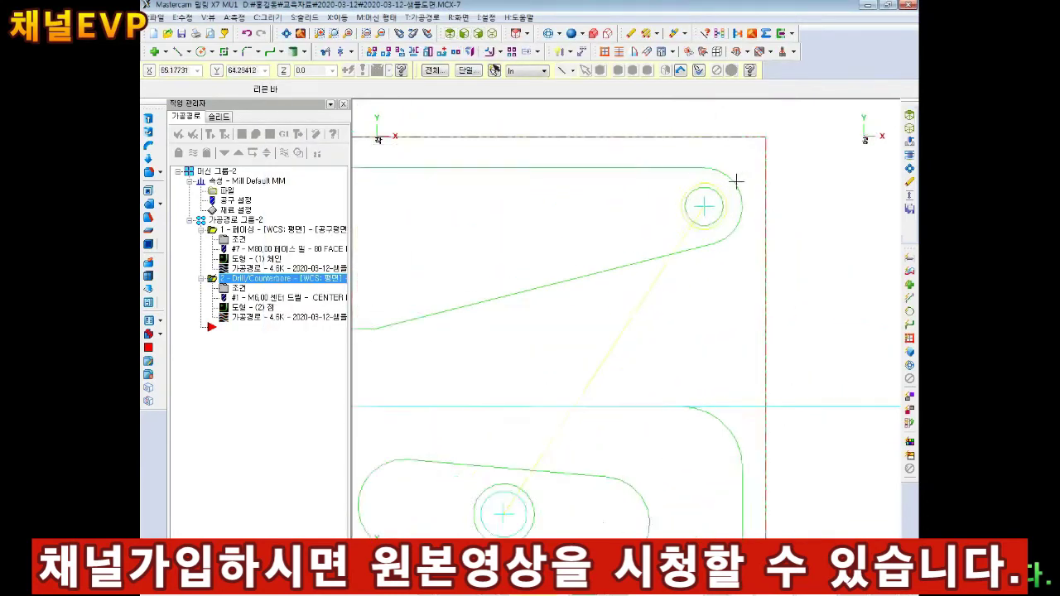
{"action": "scroll", "coordinate": [736, 180], "scroll_direction": "up", "scroll_amount": 1}
{"action": "scroll", "coordinate": [696, 211], "scroll_direction": "down", "scroll_amount": 2}
{"action": "left_click", "coordinate": [200, 52]}
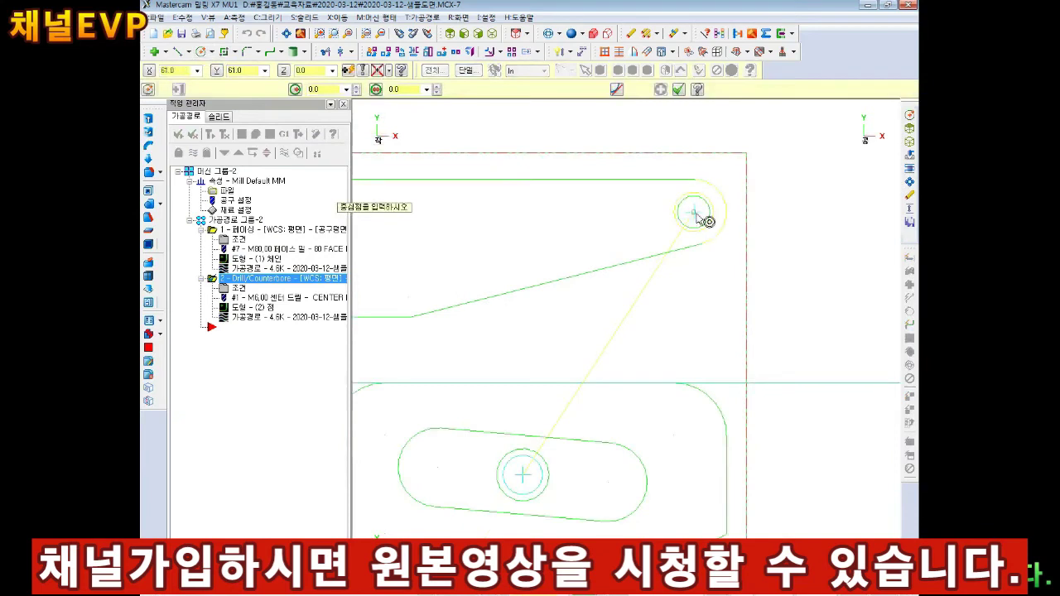
{"action": "left_click", "coordinate": [323, 88]}
{"action": "type", "text": "4"}
{"action": "key", "text": "Return"}
{"action": "left_click", "coordinate": [694, 213]}
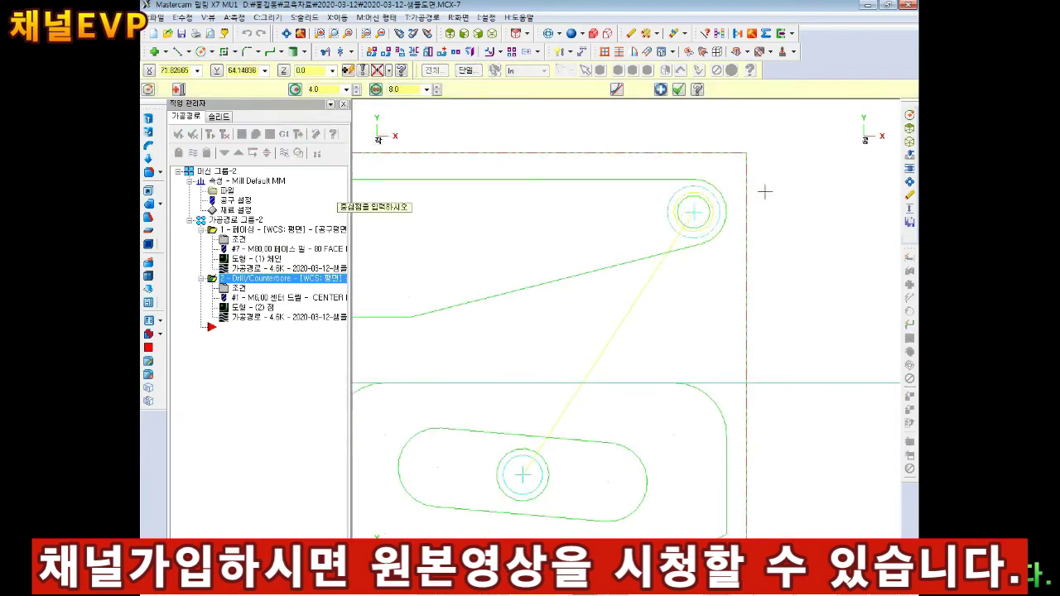
{"action": "key", "text": "Escape"}
{"action": "scroll", "coordinate": [714, 189], "scroll_direction": "up", "scroll_amount": 1}
{"action": "scroll", "coordinate": [712, 227], "scroll_direction": "down", "scroll_amount": 1}
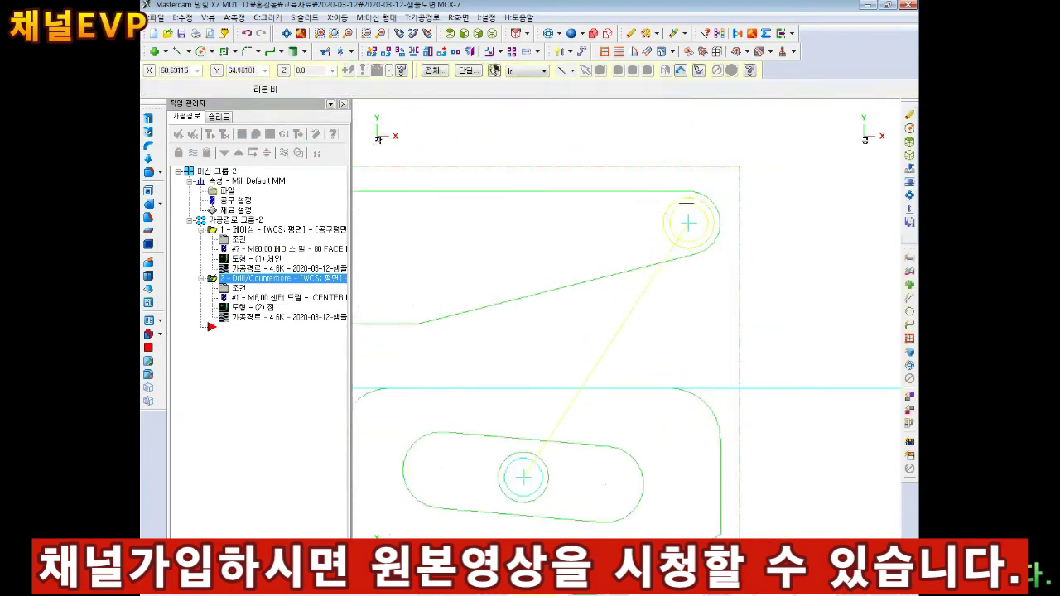
{"action": "scroll", "coordinate": [687, 207], "scroll_direction": "down", "scroll_amount": 1}
{"action": "scroll", "coordinate": [659, 439], "scroll_direction": "down", "scroll_amount": 1}
{"action": "scroll", "coordinate": [591, 397], "scroll_direction": "up", "scroll_amount": 1}
{"action": "scroll", "coordinate": [660, 378], "scroll_direction": "down", "scroll_amount": 1}
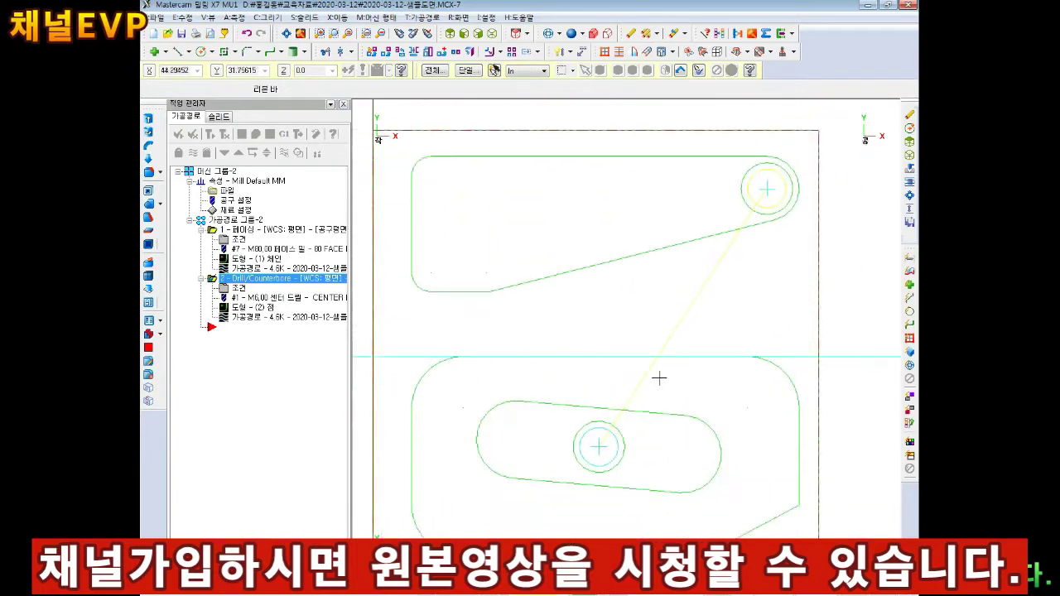
{"action": "scroll", "coordinate": [659, 379], "scroll_direction": "down", "scroll_amount": 1}
Copy the Drill/Counterbore operation 2 and paste it as operation 3.
{"action": "right_click", "coordinate": [240, 279]}
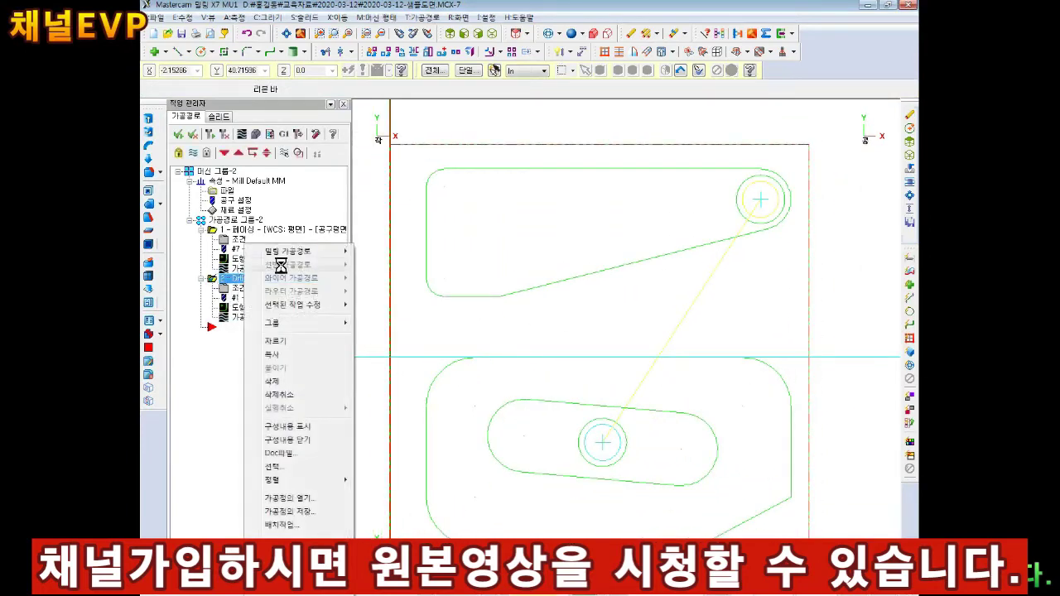
{"action": "left_click", "coordinate": [274, 354]}
{"action": "right_click", "coordinate": [240, 280]}
{"action": "left_click", "coordinate": [275, 368]}
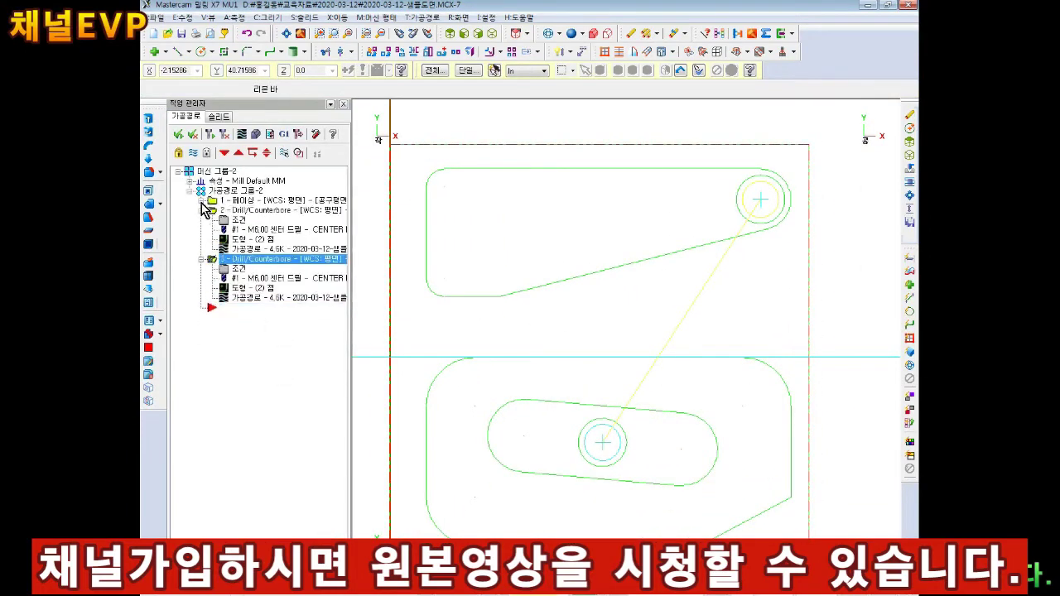
{"action": "left_click", "coordinate": [202, 209]}
Create a new 8 mm drill as operation 3's tool.
{"action": "left_click", "coordinate": [238, 230]}
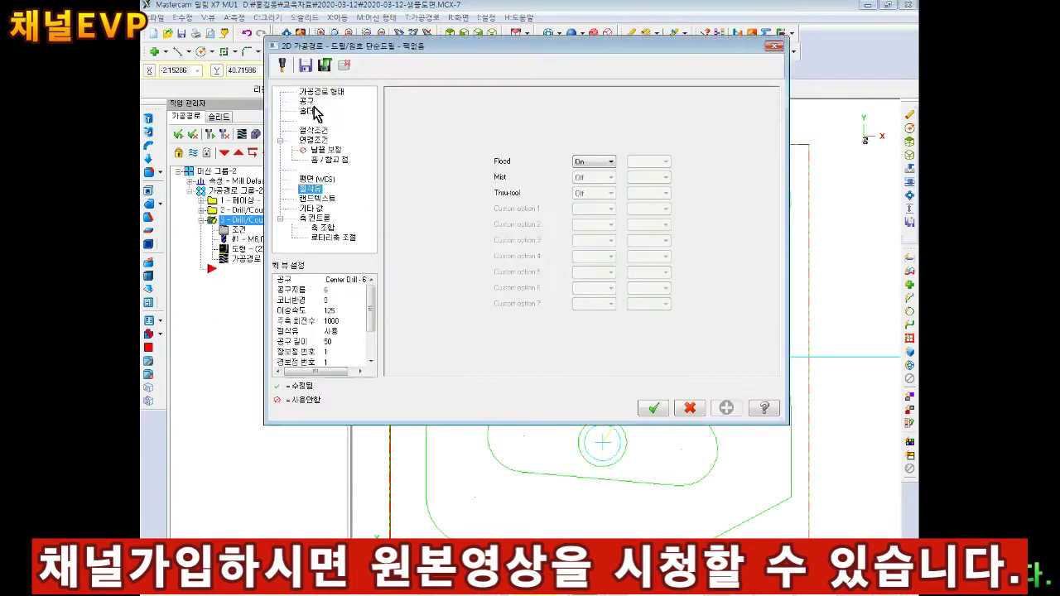
{"action": "left_click", "coordinate": [308, 101]}
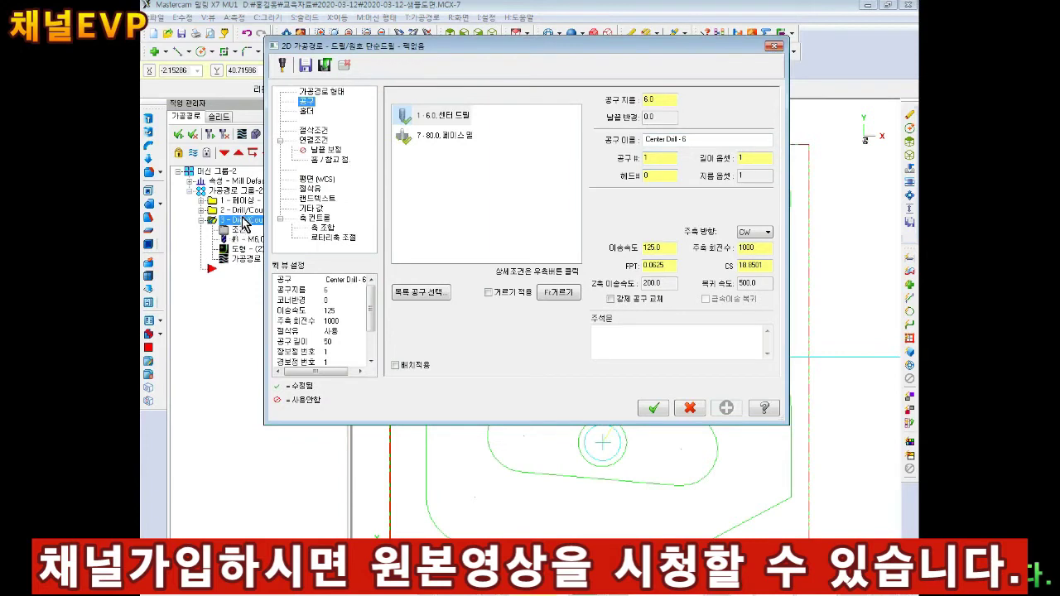
{"action": "right_click", "coordinate": [436, 170]}
{"action": "left_click", "coordinate": [460, 189]}
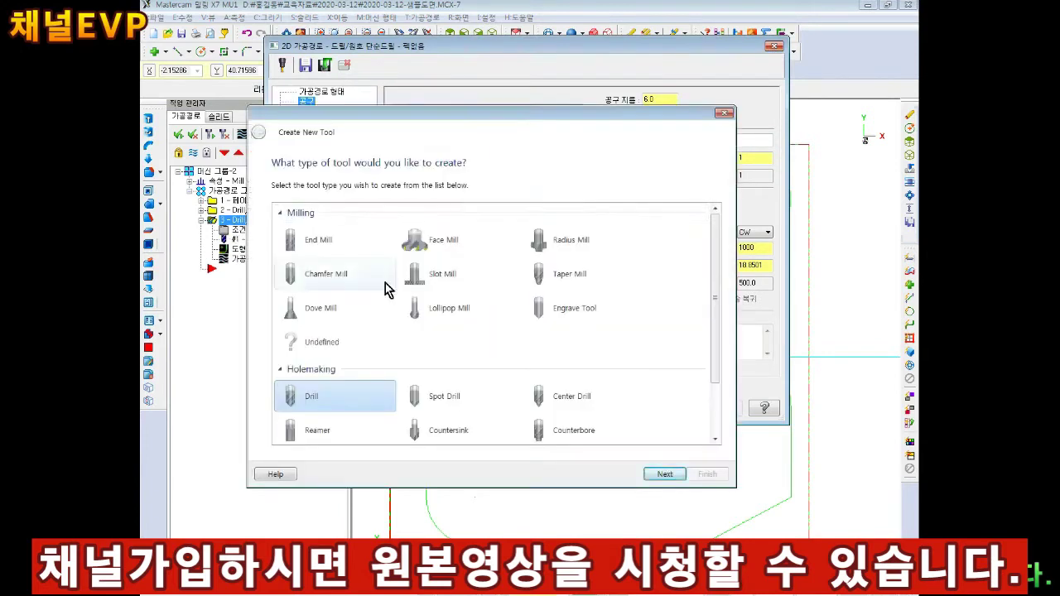
{"action": "left_click", "coordinate": [667, 474]}
{"action": "double_click", "coordinate": [419, 261]}
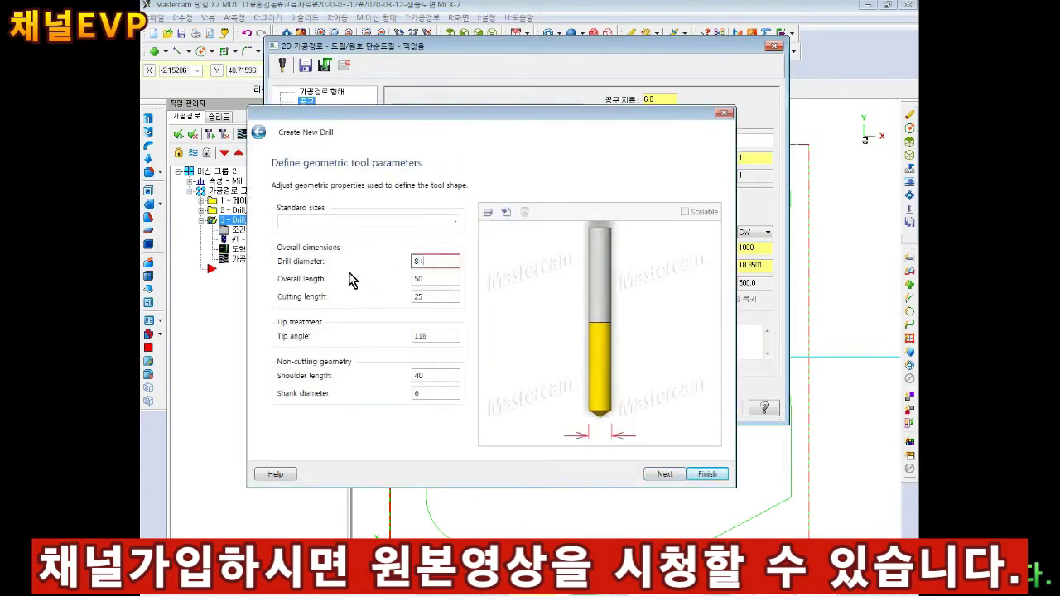
{"action": "type", "text": "8"}
{"action": "left_click", "coordinate": [707, 474]}
{"action": "key", "text": "Tab"}
{"action": "type", "text": "900"}
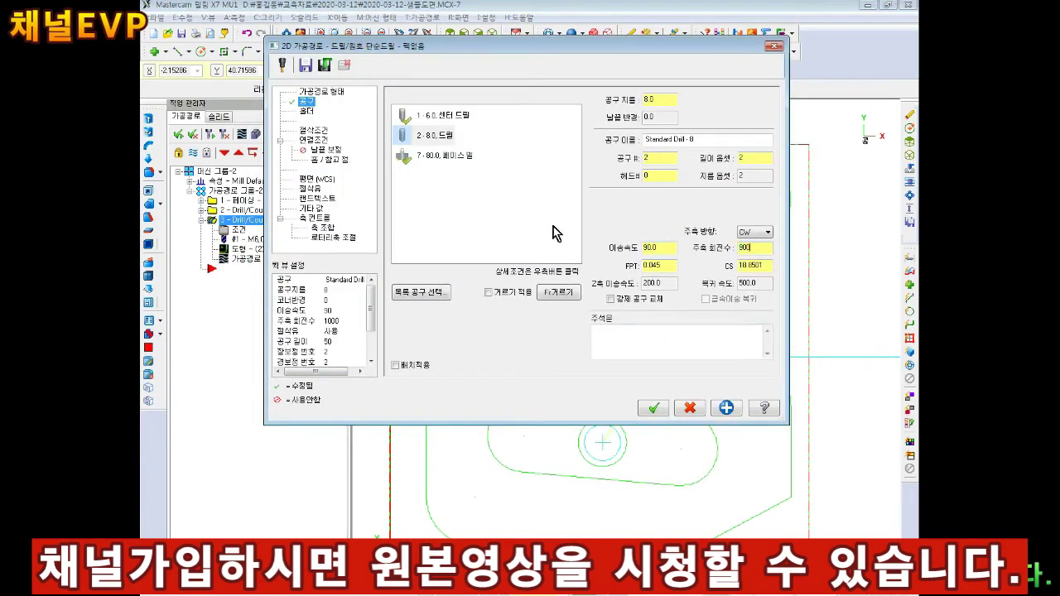
Set Peck to 3 and depth to -24.403442 via the calculator, then accept operation 3.
{"action": "left_click", "coordinate": [312, 131]}
{"action": "double_click", "coordinate": [545, 125]}
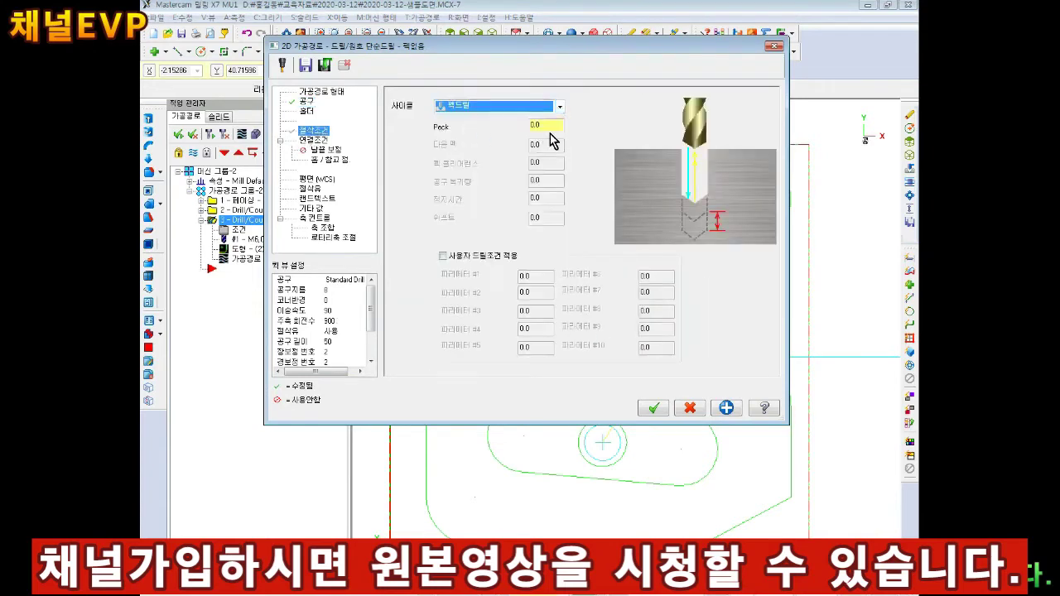
{"action": "type", "text": "3"}
{"action": "left_click", "coordinate": [313, 140]}
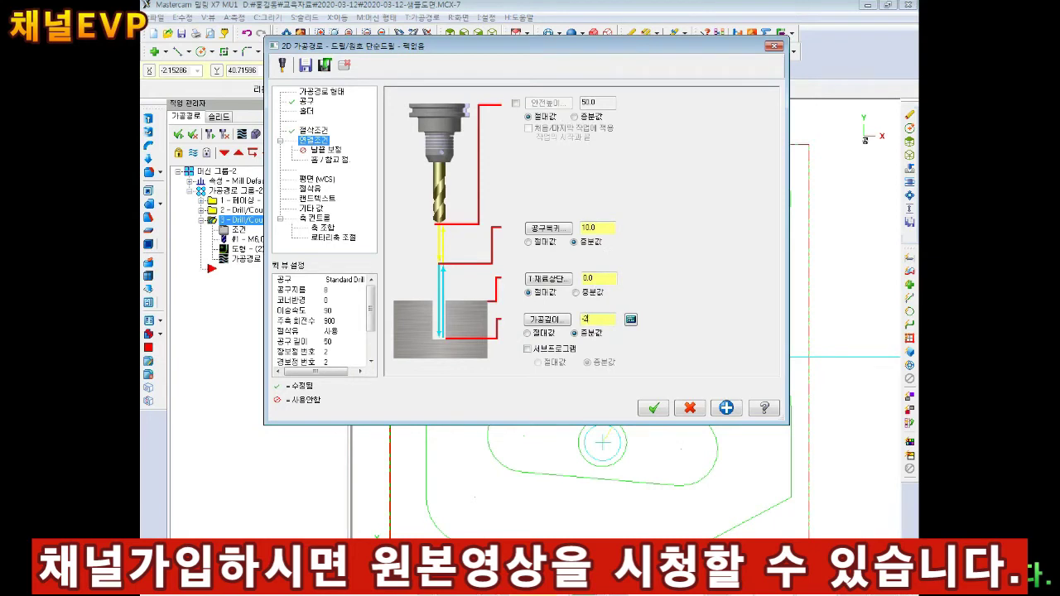
{"action": "type", "text": "2.0"}
{"action": "left_click", "coordinate": [631, 319]}
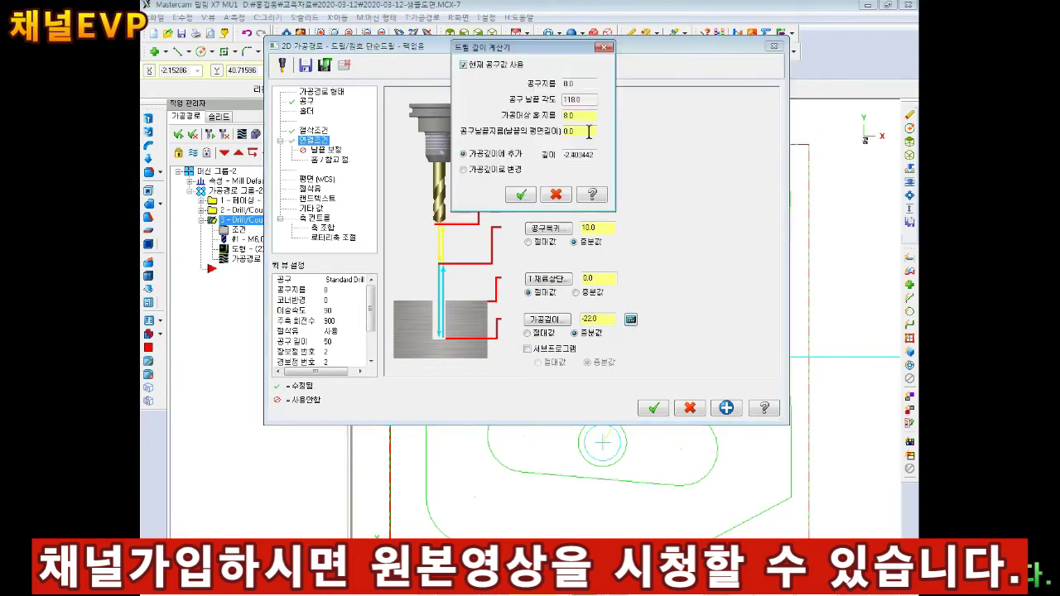
{"action": "left_click", "coordinate": [534, 203]}
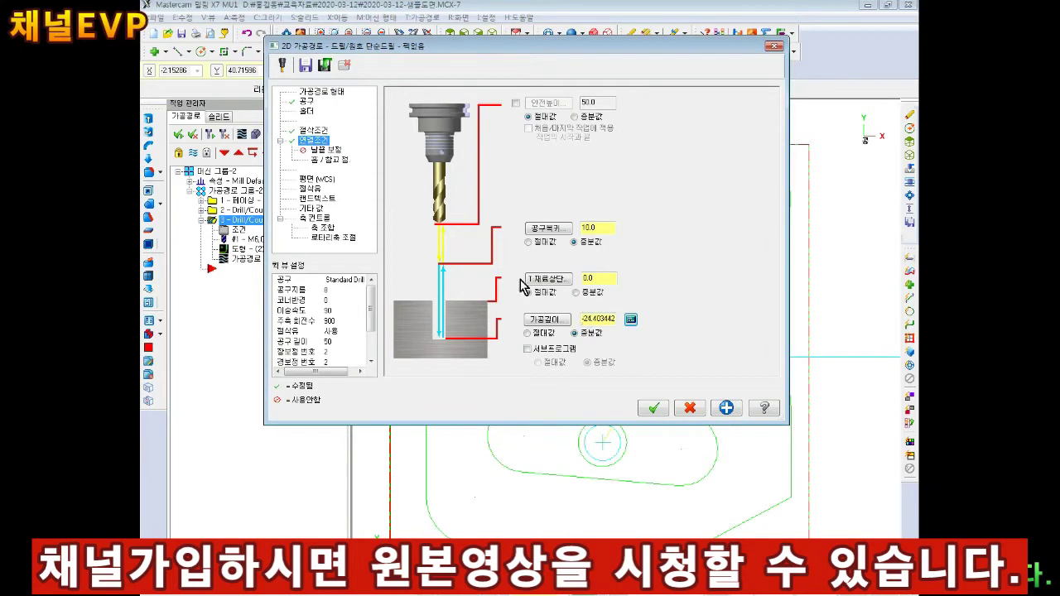
{"action": "left_click", "coordinate": [309, 189]}
{"action": "left_click", "coordinate": [726, 409]}
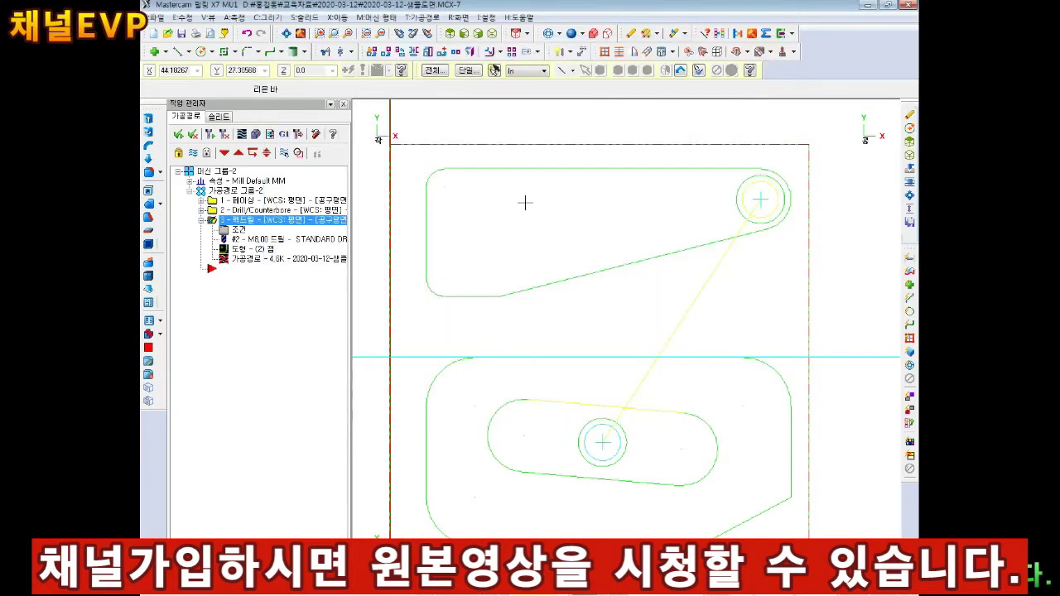
Switch to isometric view, select all three operations and verify them in the Simulator.
{"action": "left_click", "coordinate": [495, 34]}
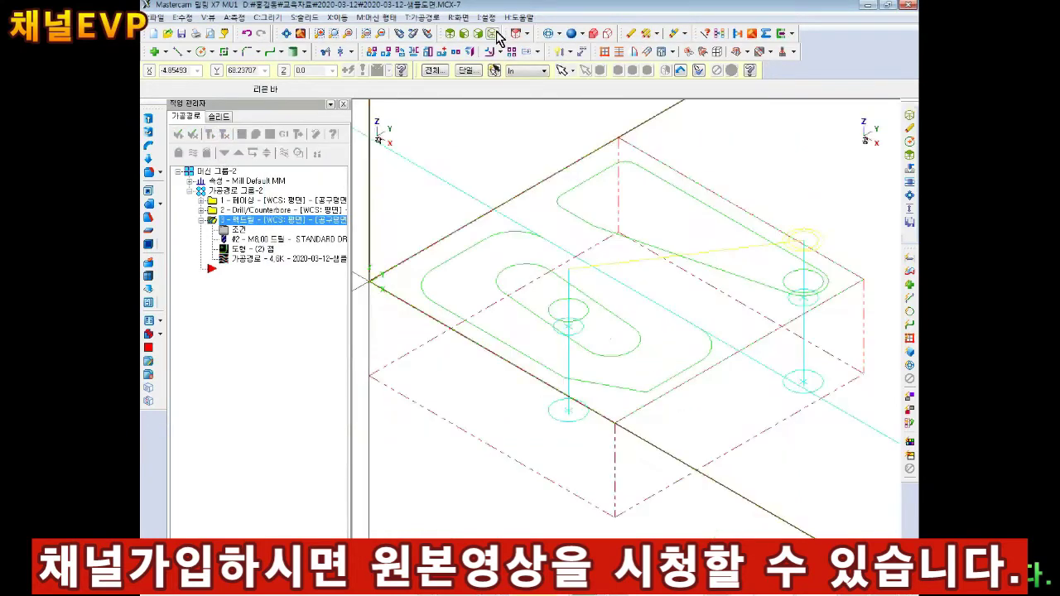
{"action": "scroll", "coordinate": [592, 296], "scroll_direction": "down", "scroll_amount": 1}
{"action": "scroll", "coordinate": [496, 178], "scroll_direction": "up", "scroll_amount": 1}
{"action": "scroll", "coordinate": [496, 178], "scroll_direction": "down", "scroll_amount": 1}
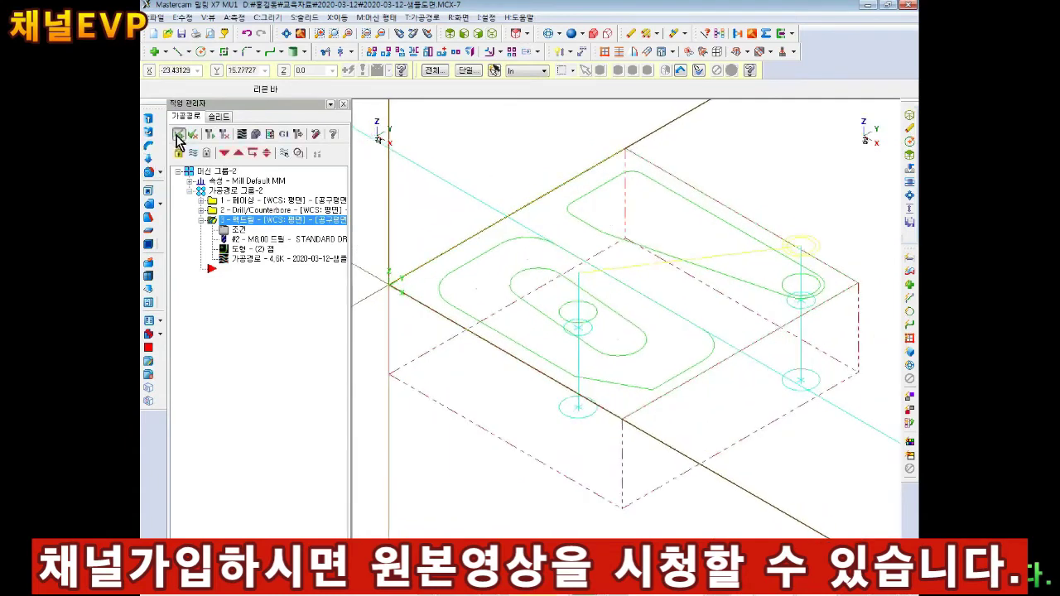
{"action": "left_click", "coordinate": [178, 136]}
{"action": "left_click", "coordinate": [256, 134]}
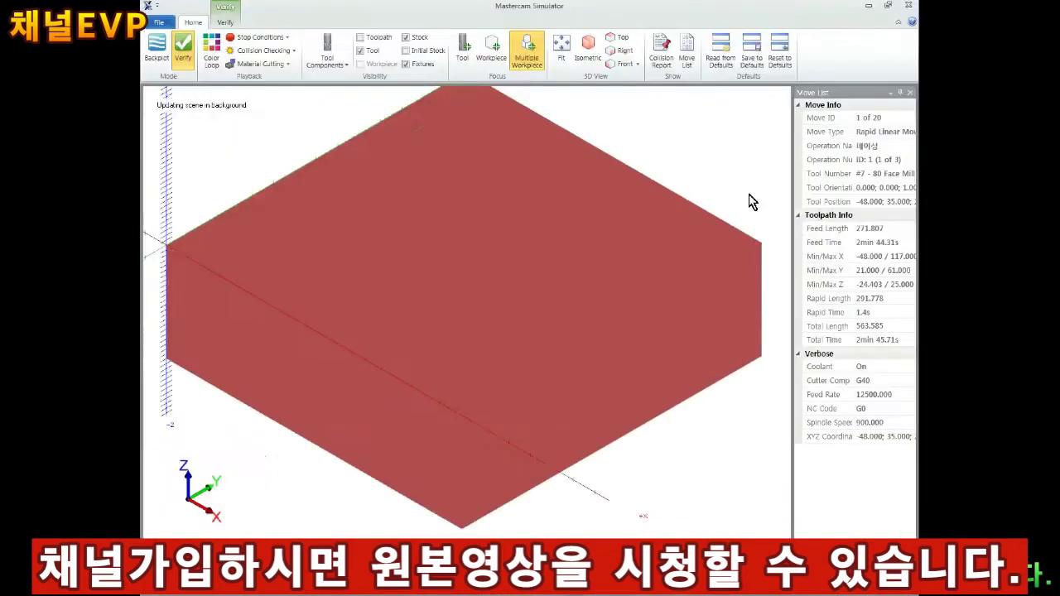
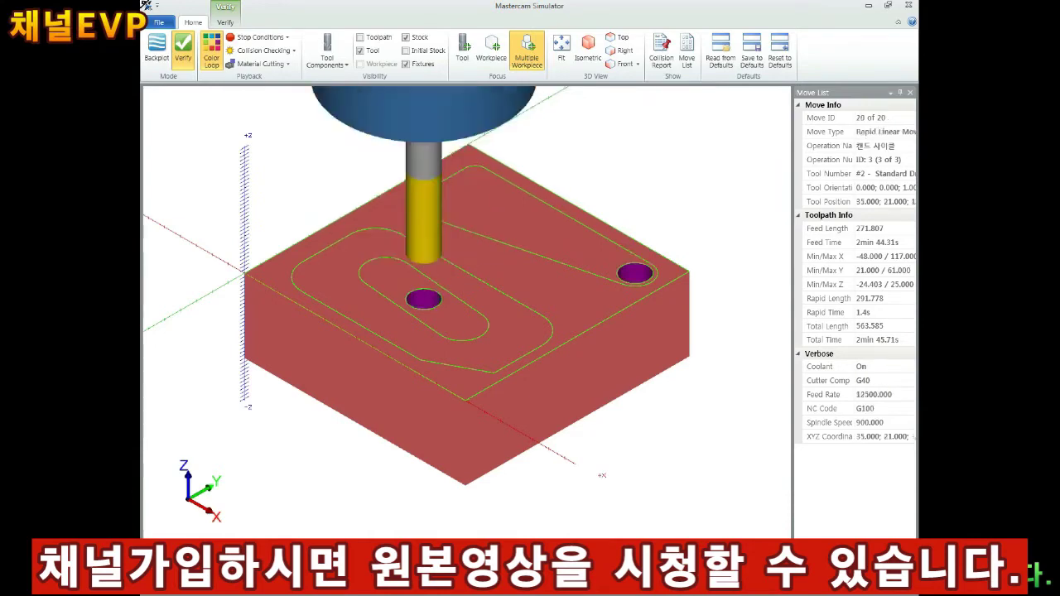
Orbit and zoom the simulated stock to check the drilled holes, then close Mastercam Simulator.
{"action": "middle_click_drag", "start_coordinate": [516, 282], "coordinate": [494, 290]}
{"action": "scroll", "coordinate": [497, 301], "scroll_direction": "up", "scroll_amount": 2}
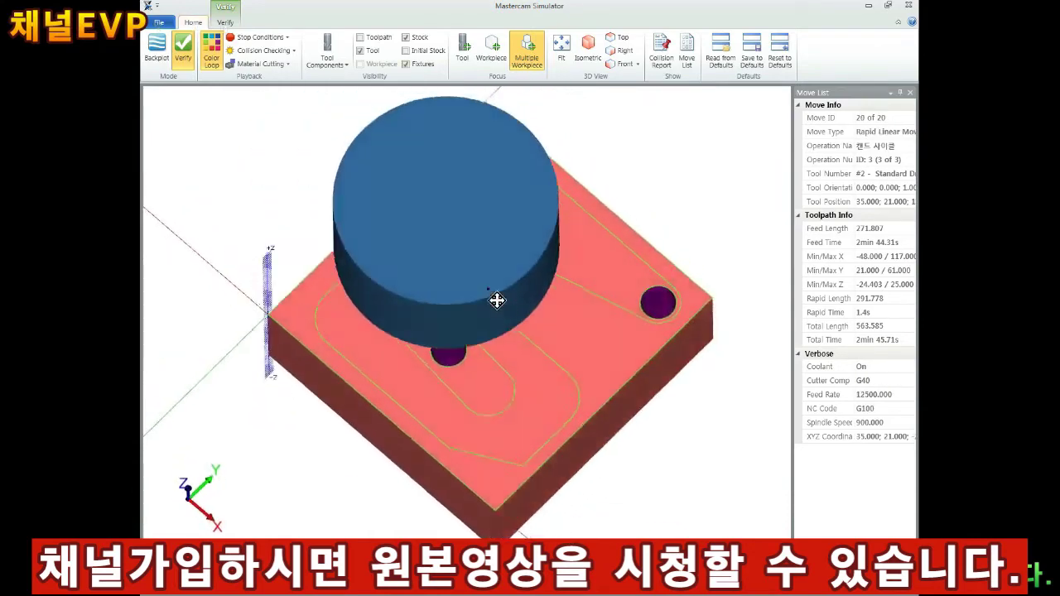
{"action": "left_click", "coordinate": [908, 5]}
Save the part, view it from the top, and start the Xform Offset Contour command.
{"action": "left_click", "coordinate": [155, 17]}
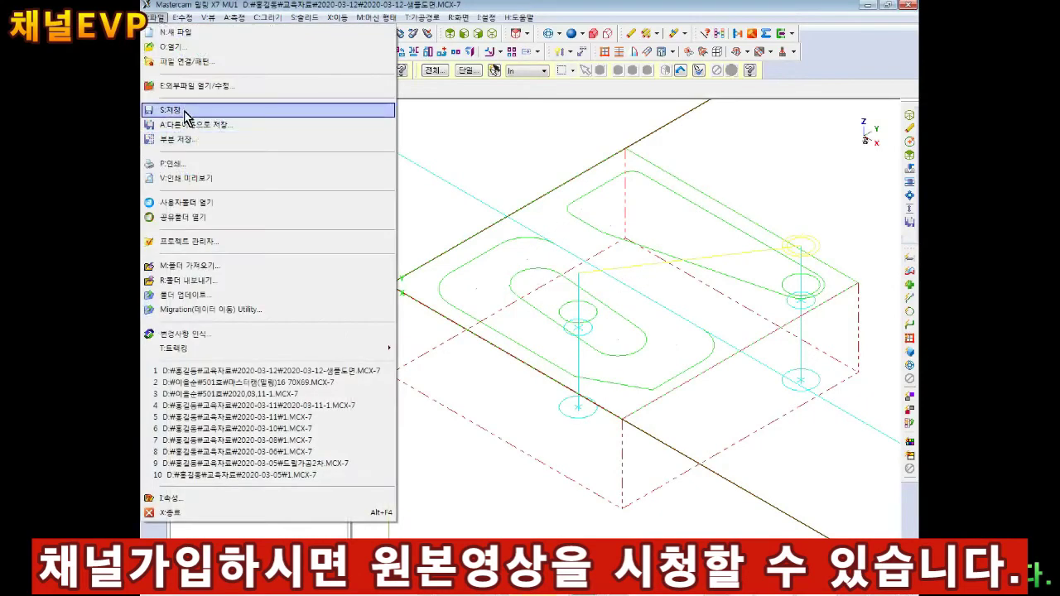
{"action": "left_click", "coordinate": [184, 114]}
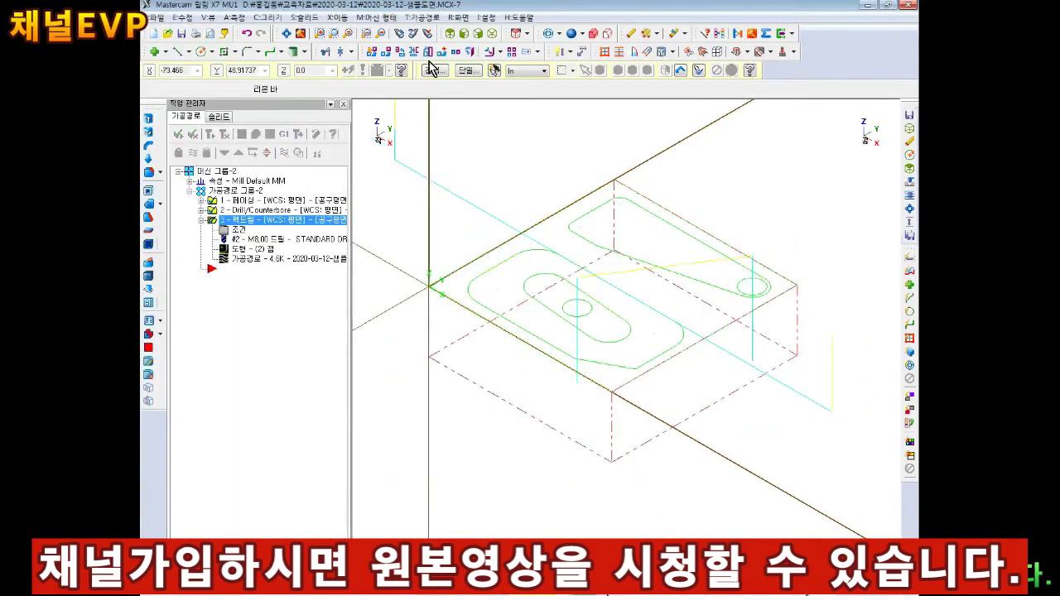
{"action": "left_click", "coordinate": [450, 33]}
{"action": "scroll", "coordinate": [616, 289], "scroll_direction": "up", "scroll_amount": 2}
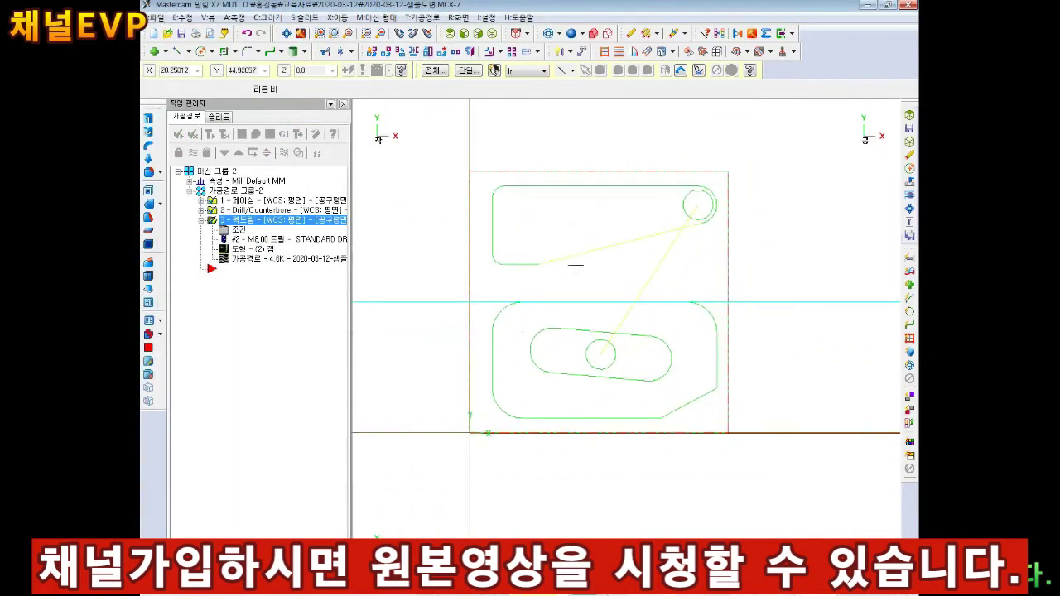
{"action": "key", "text": "F9"}
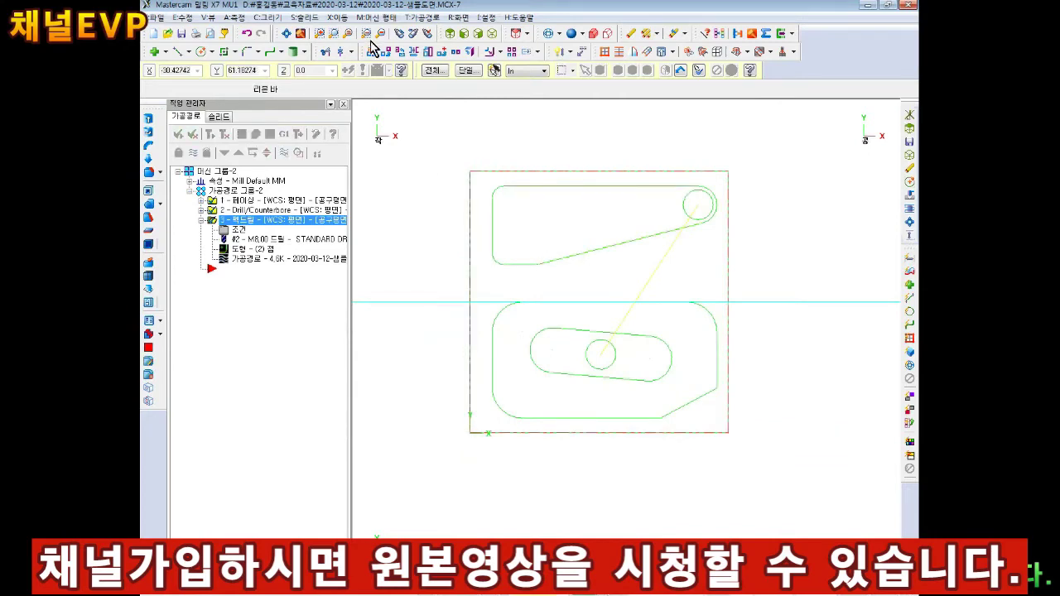
{"action": "left_click", "coordinate": [337, 17]}
{"action": "left_click", "coordinate": [365, 142]}
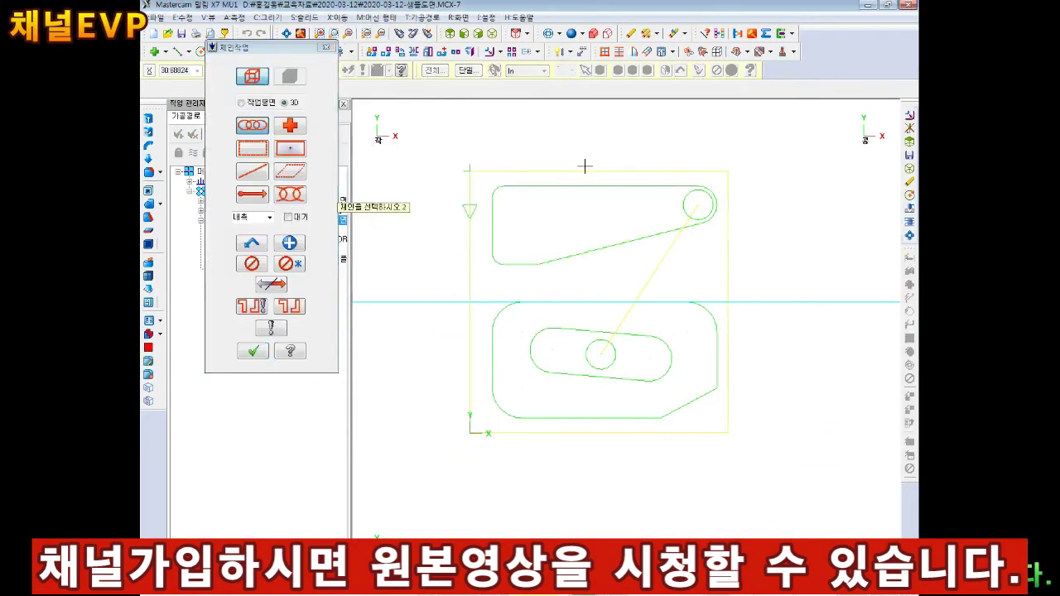
Offset the stock rectangle outward by 9.0 with square (None) corners.
{"action": "left_click", "coordinate": [253, 350]}
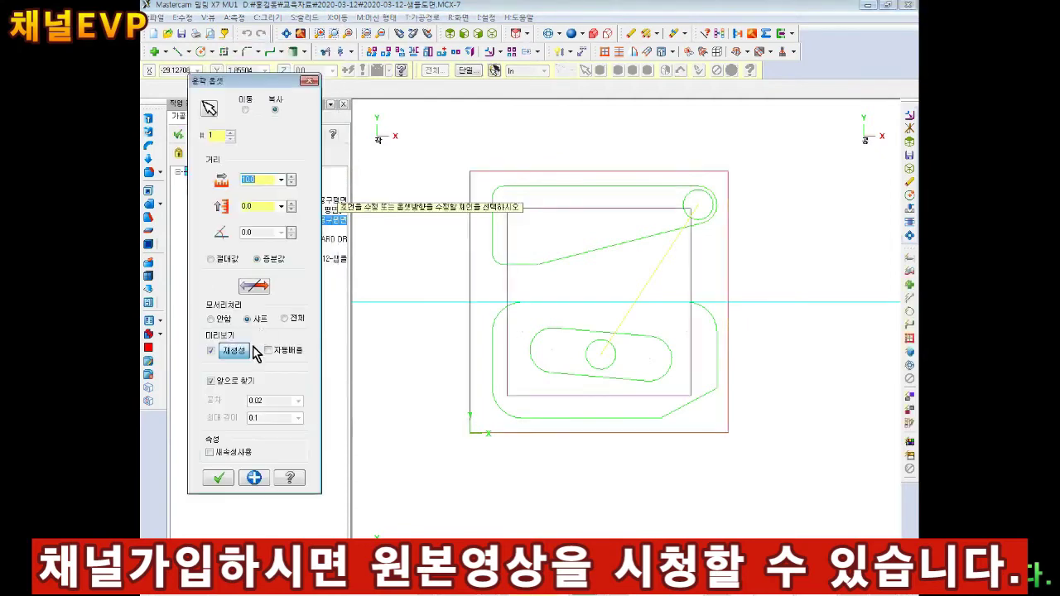
{"action": "type", "text": "8"}
{"action": "key", "text": "Return"}
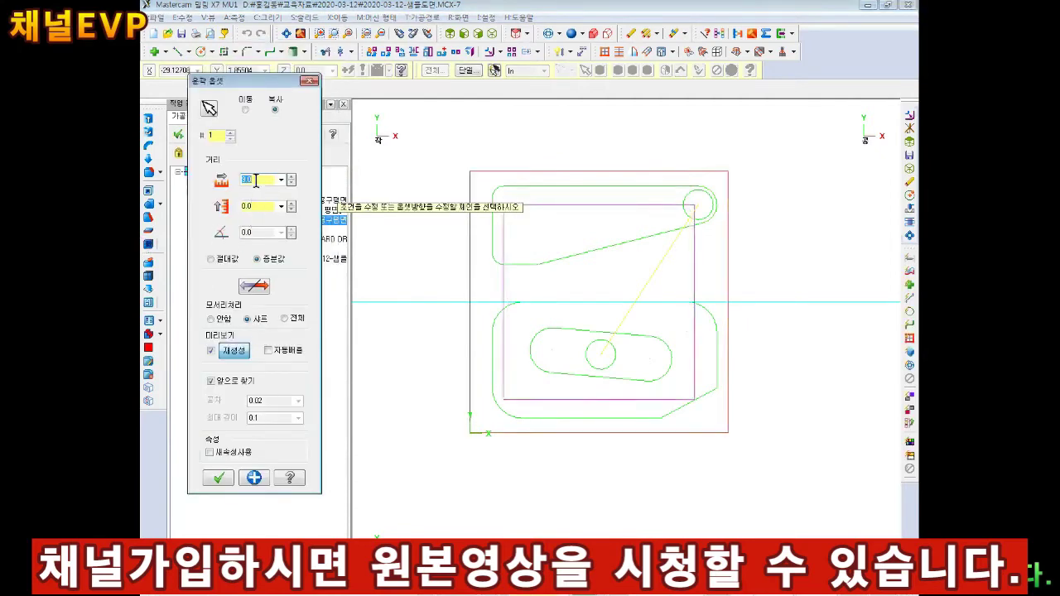
{"action": "type", "text": "9"}
{"action": "left_click", "coordinate": [254, 286]}
{"action": "left_click", "coordinate": [224, 318]}
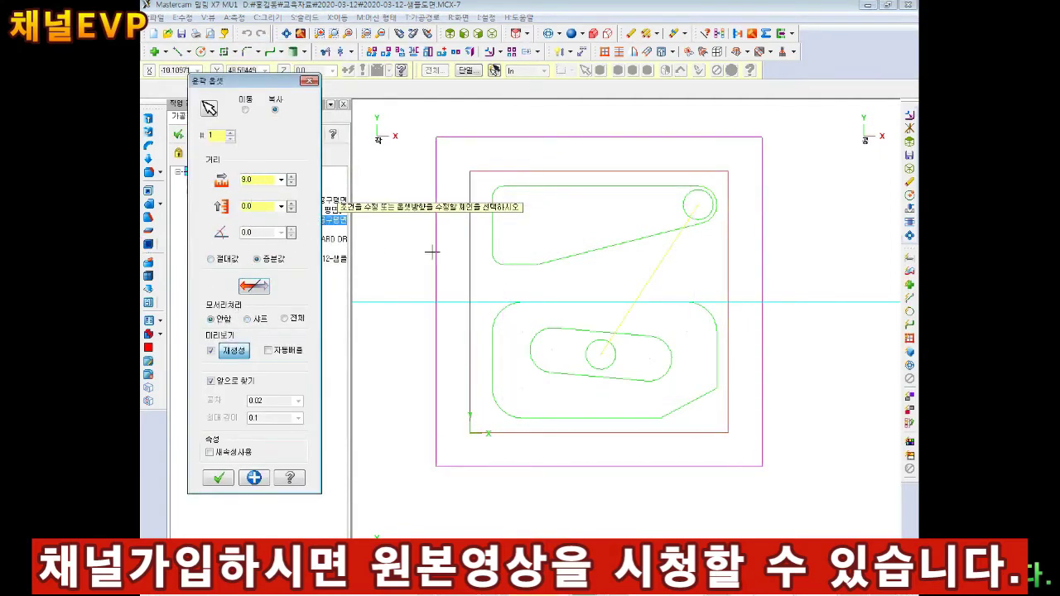
{"action": "left_click", "coordinate": [218, 478]}
Select the upper outline's slanted edge, the stock rectangle and the new outer rectangle.
{"action": "left_click", "coordinate": [571, 257]}
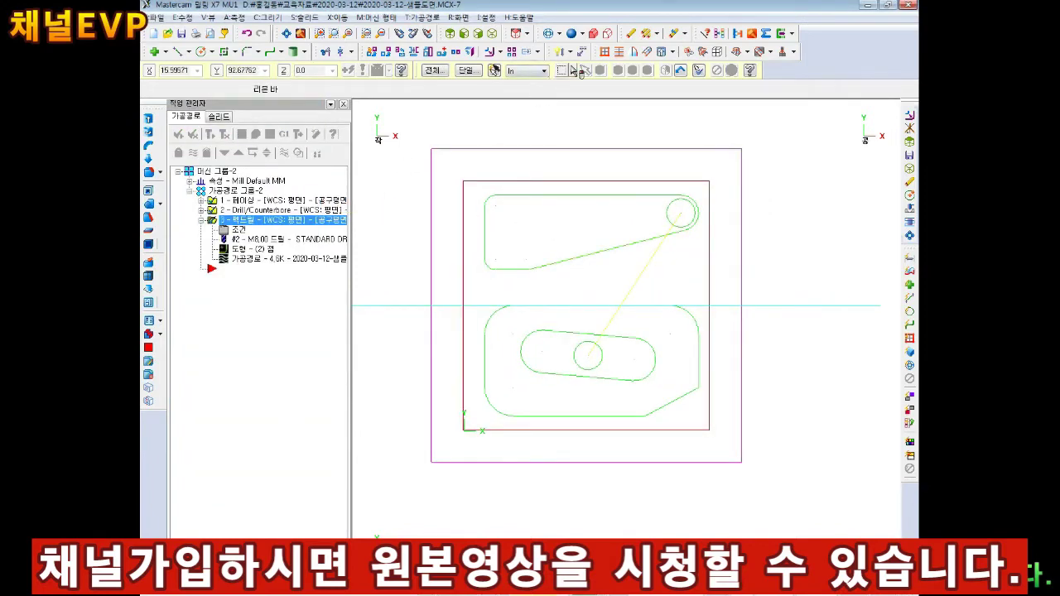
{"action": "left_click", "coordinate": [463, 415]}
{"action": "left_click", "coordinate": [477, 151]}
Create pocket operation 4 chained to the outer rectangle and both the upper and lower part outlines.
{"action": "right_click", "coordinate": [229, 192]}
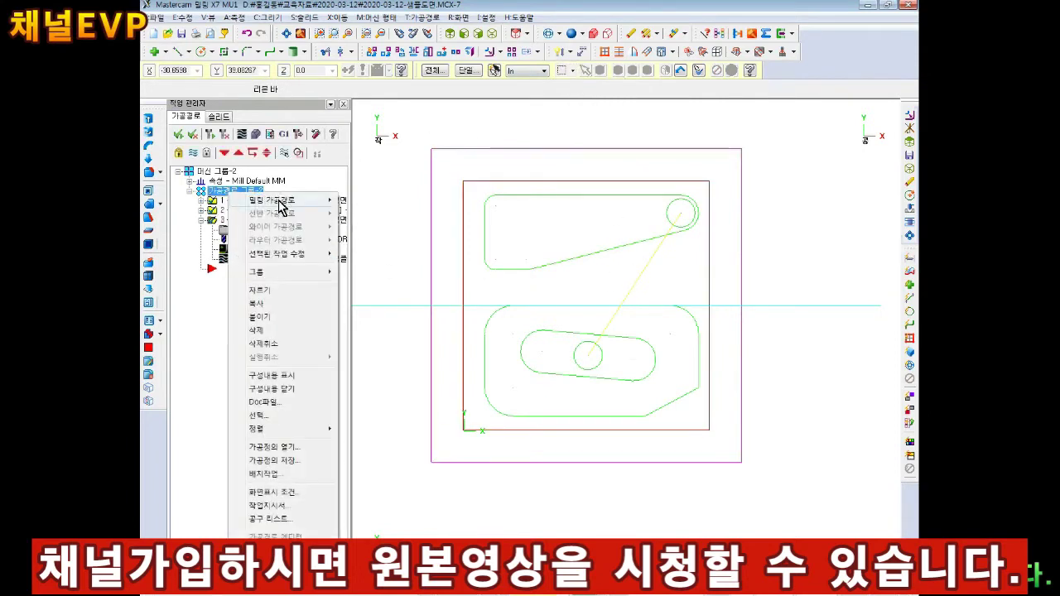
{"action": "mouse_move", "coordinate": [273, 199]}
{"action": "left_click", "coordinate": [364, 245]}
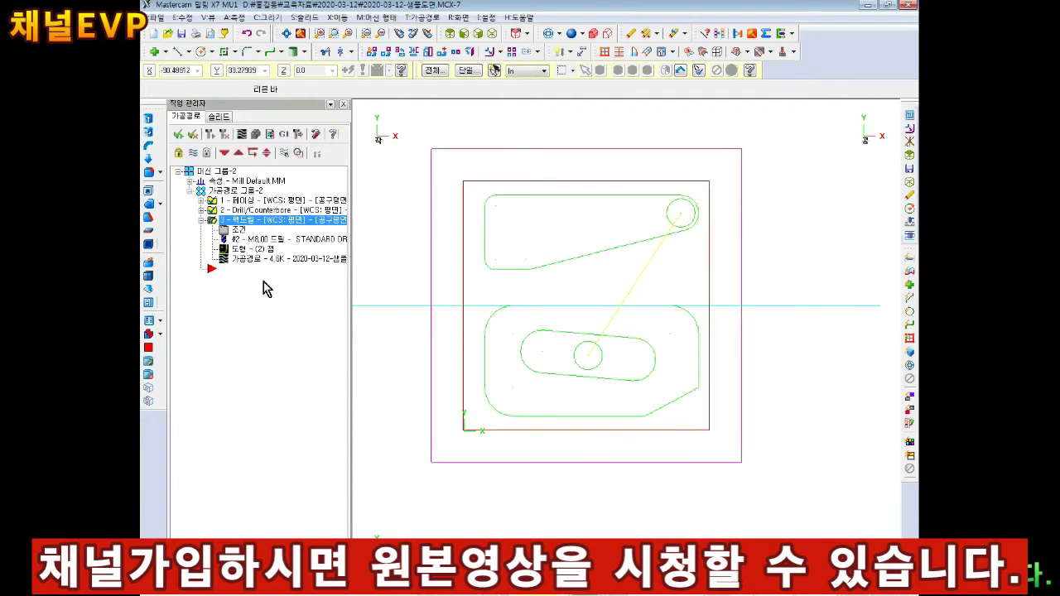
{"action": "right_click", "coordinate": [236, 191]}
{"action": "left_click", "coordinate": [384, 258]}
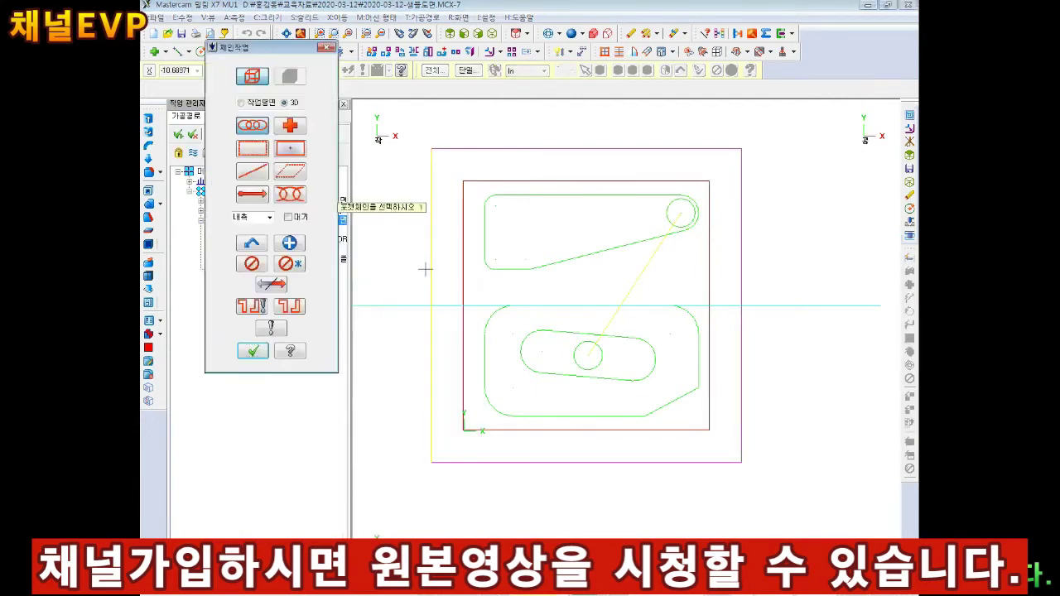
{"action": "left_click", "coordinate": [484, 354]}
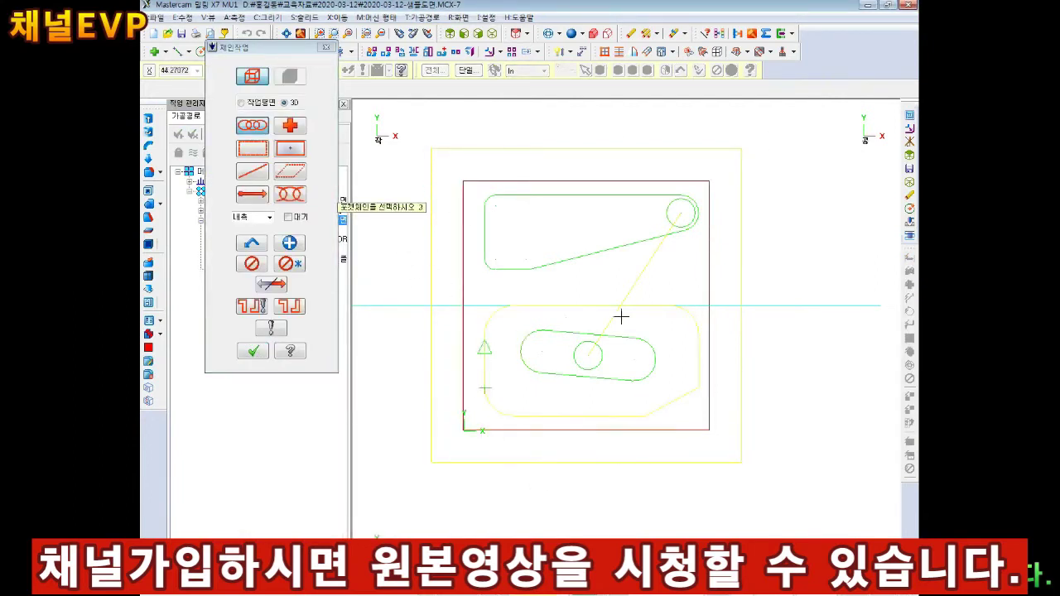
{"action": "left_click", "coordinate": [486, 262]}
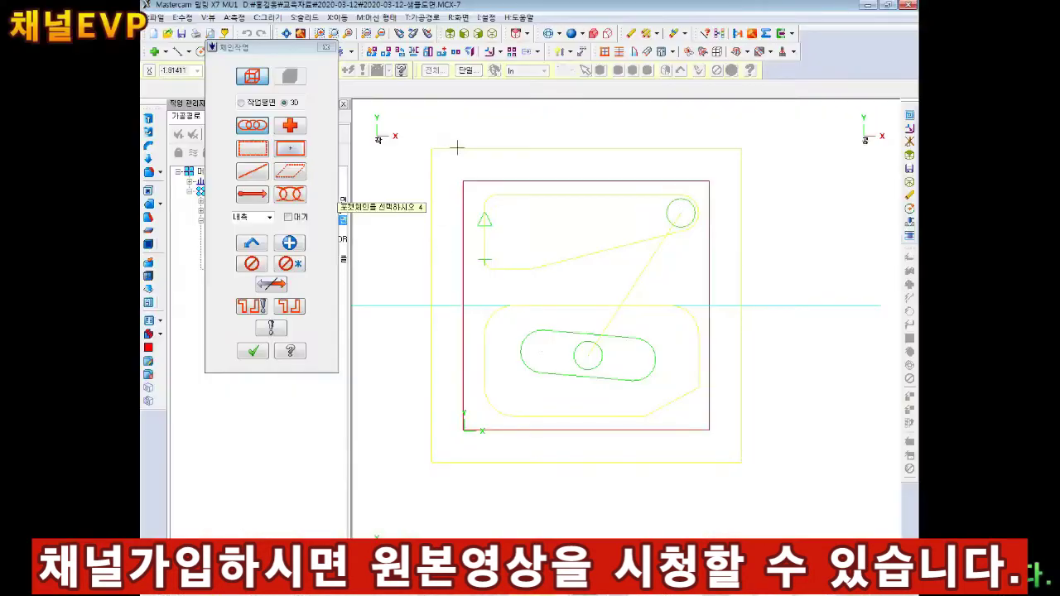
{"action": "left_click", "coordinate": [261, 351]}
Create a new 10 mm flat end mill as the pocket's tool.
{"action": "left_click", "coordinate": [377, 112]}
{"action": "right_click", "coordinate": [539, 207]}
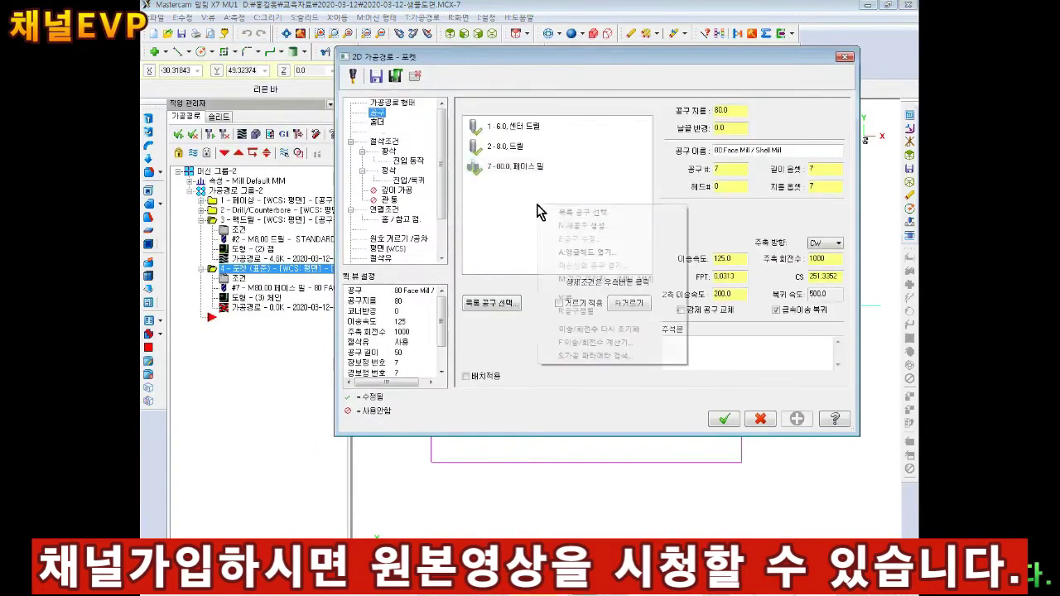
{"action": "left_click", "coordinate": [572, 230]}
{"action": "left_click", "coordinate": [618, 429]}
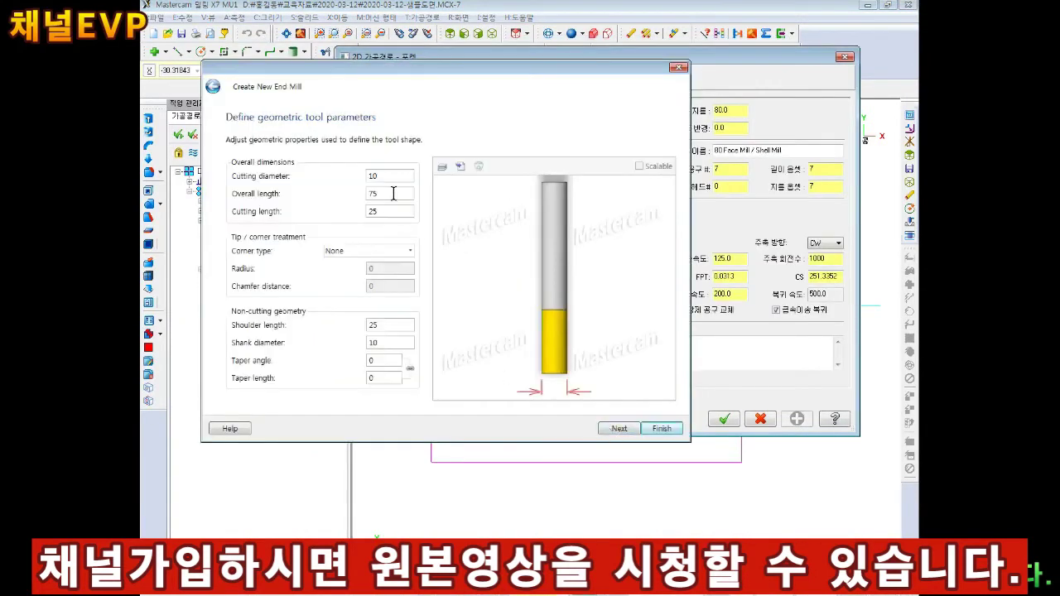
{"action": "left_click", "coordinate": [661, 429]}
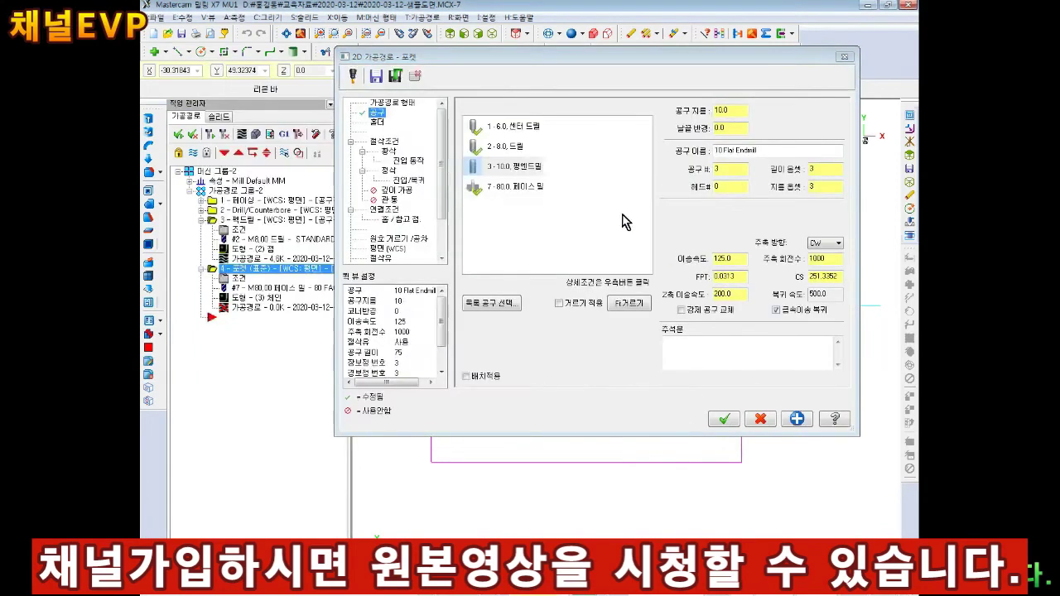
Set the pocket's feed rate to 200, plunge rate 200 and spindle speed 2000.
{"action": "double_click", "coordinate": [729, 259]}
{"action": "type", "text": "200"}
{"action": "double_click", "coordinate": [728, 294]}
{"action": "type", "text": "200"}
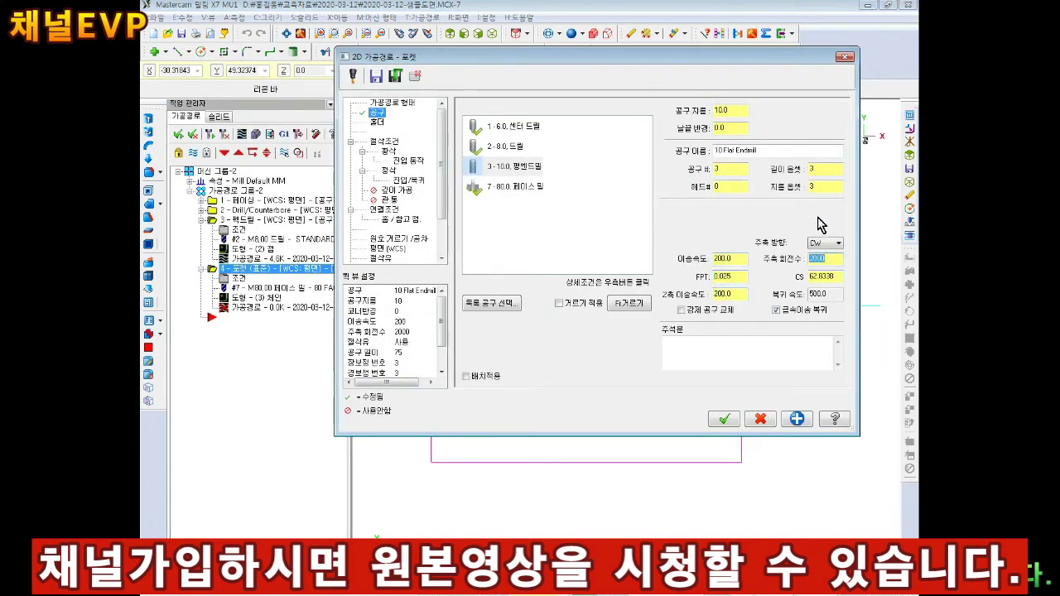
Use Constant Overlap Spiral roughing at 100% stepover with minimized tool burial and ramp entry.
{"action": "left_click", "coordinate": [389, 153]}
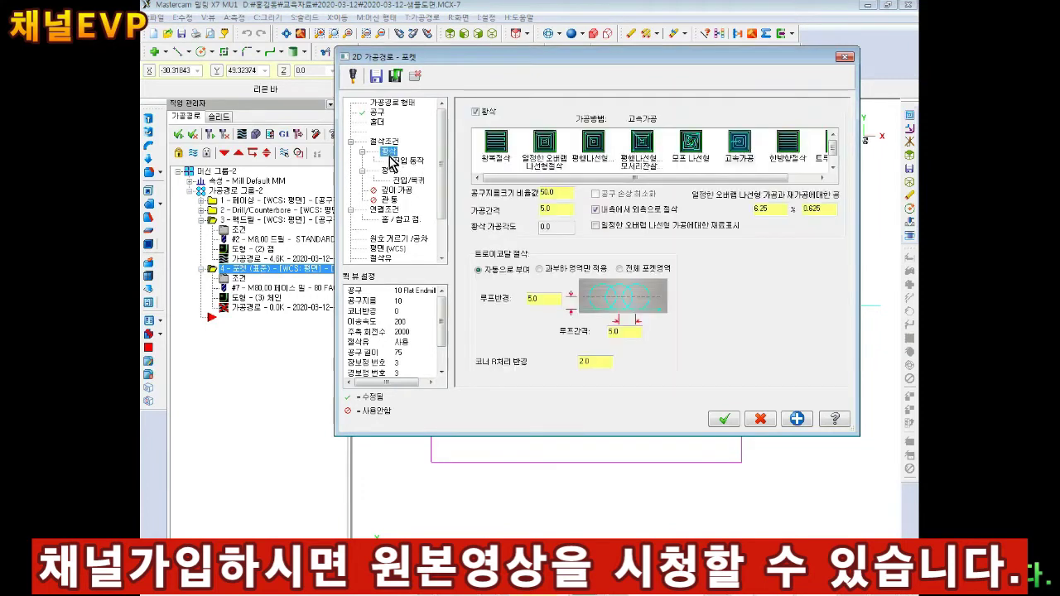
{"action": "left_click", "coordinate": [545, 154]}
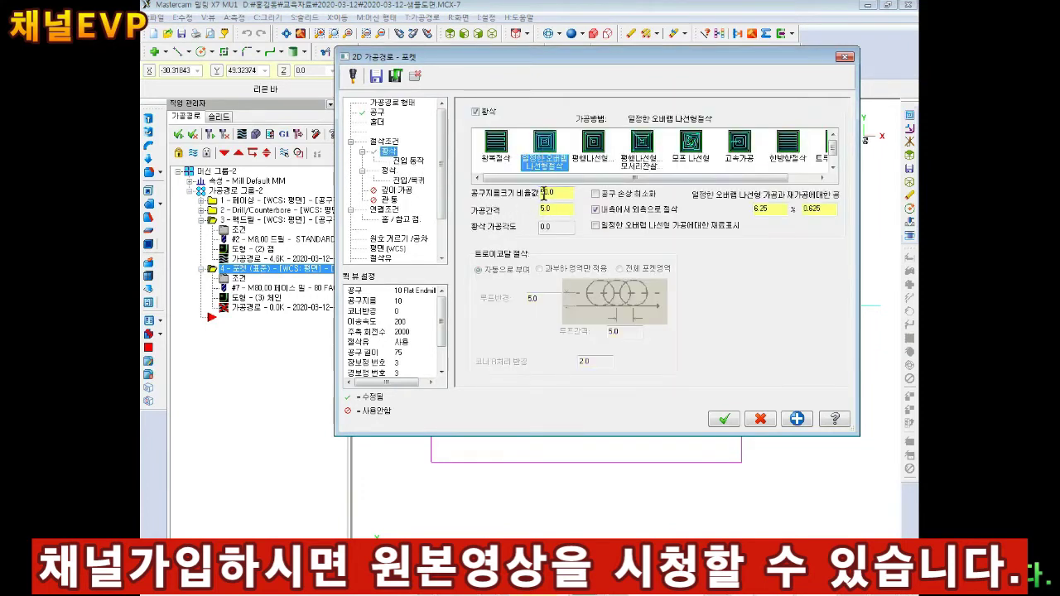
{"action": "double_click", "coordinate": [544, 193]}
{"action": "type", "text": "100"}
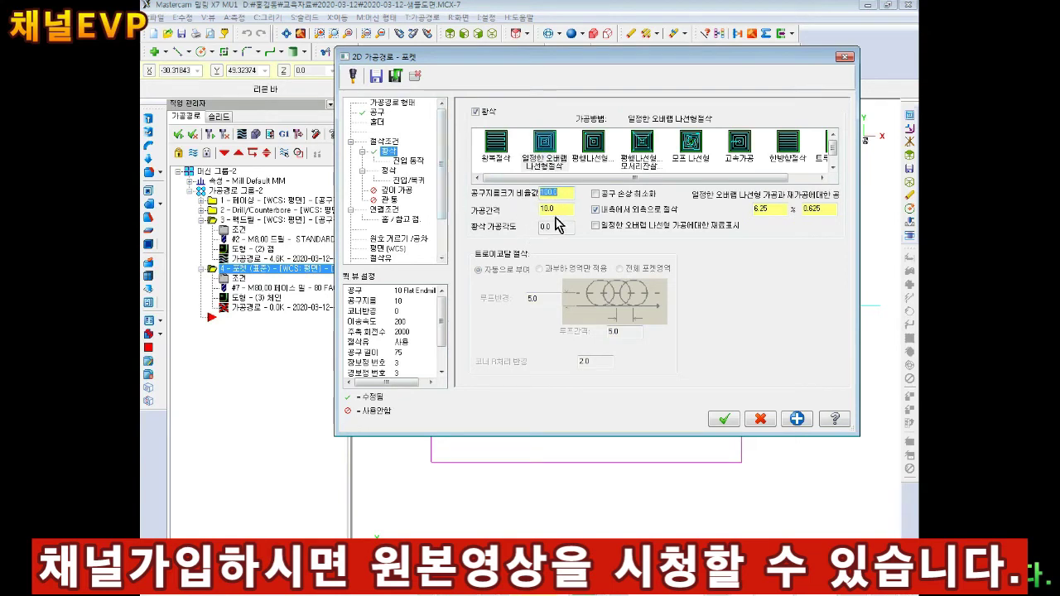
{"action": "left_click", "coordinate": [603, 197]}
{"action": "left_click", "coordinate": [402, 161]}
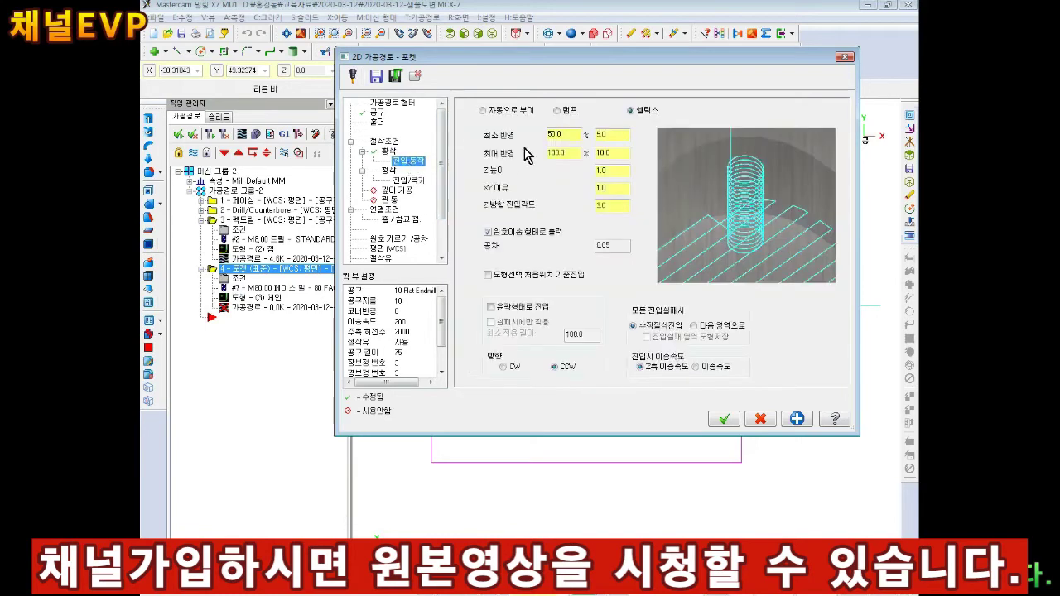
{"action": "key", "text": "Tab"}
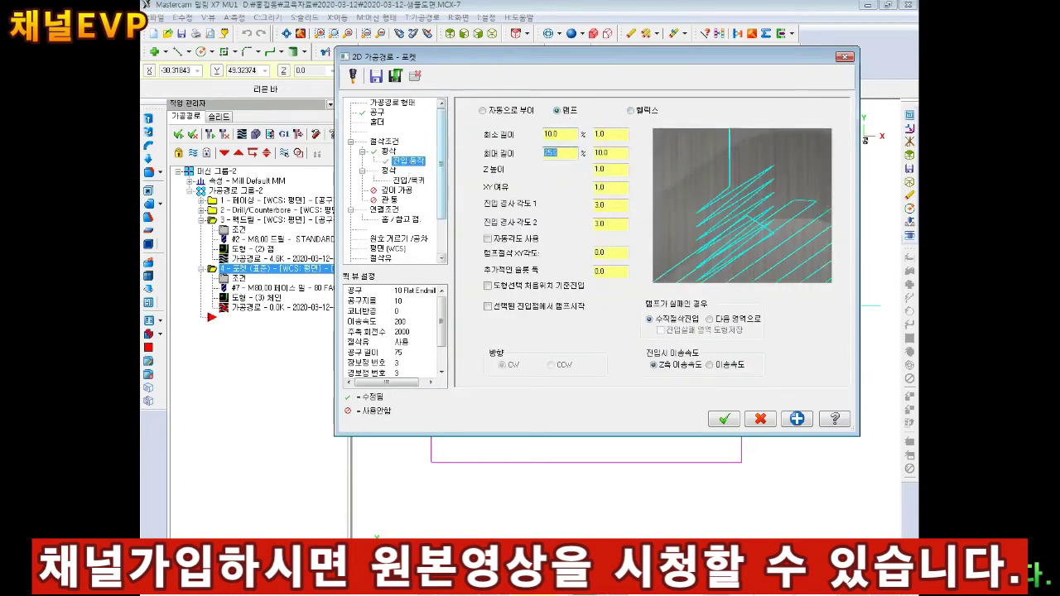
Turn on the pocket's finishing pass options.
{"action": "left_click", "coordinate": [390, 171]}
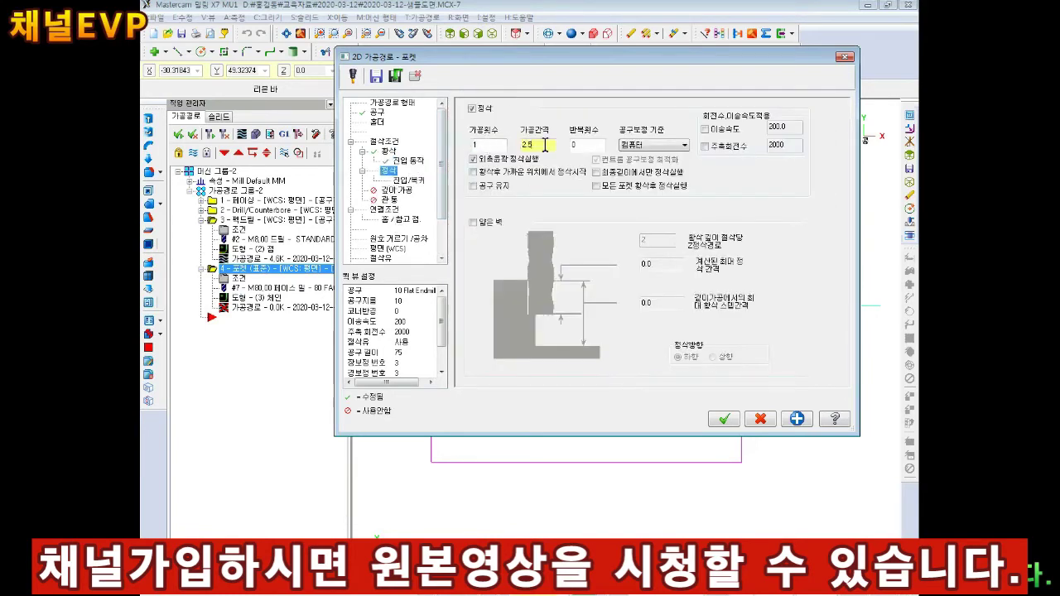
{"action": "left_click", "coordinate": [483, 171]}
{"action": "left_click", "coordinate": [483, 186]}
{"action": "left_click", "coordinate": [614, 172]}
{"action": "left_click", "coordinate": [615, 186]}
Set lead-in lengths and arcs to 50% and copy the entry settings to the exit.
{"action": "left_click", "coordinate": [407, 180]}
{"action": "type", "text": "0"}
{"action": "key", "text": "Tab"}
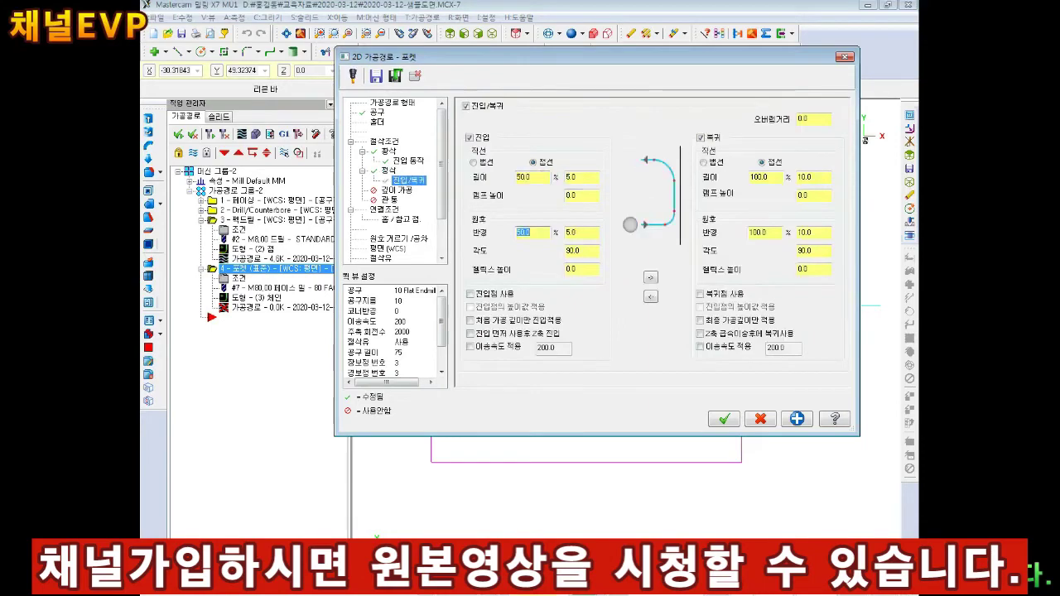
{"action": "left_click", "coordinate": [651, 277]}
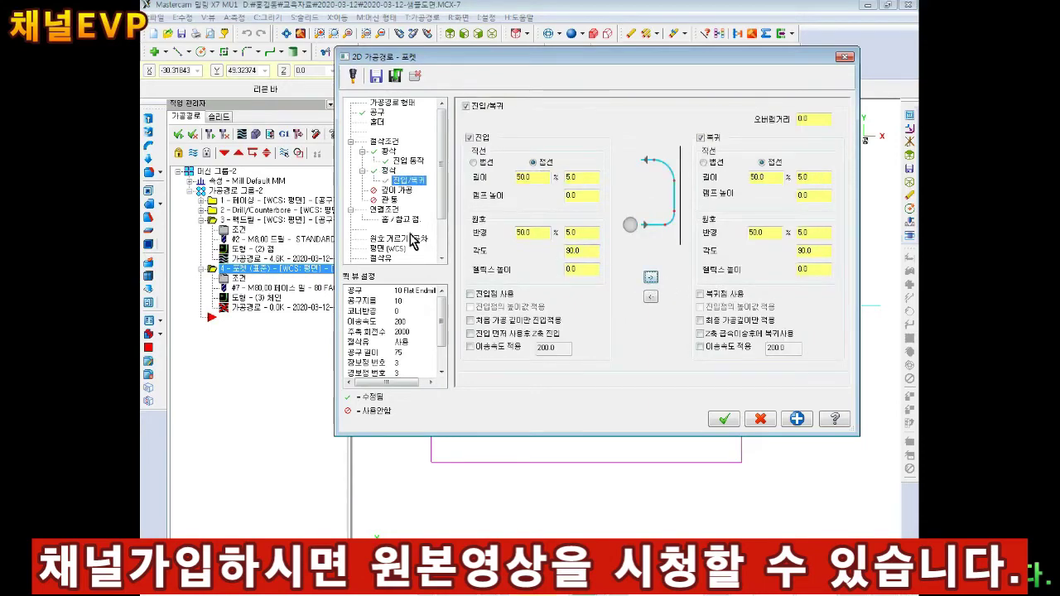
{"action": "left_click", "coordinate": [385, 142]}
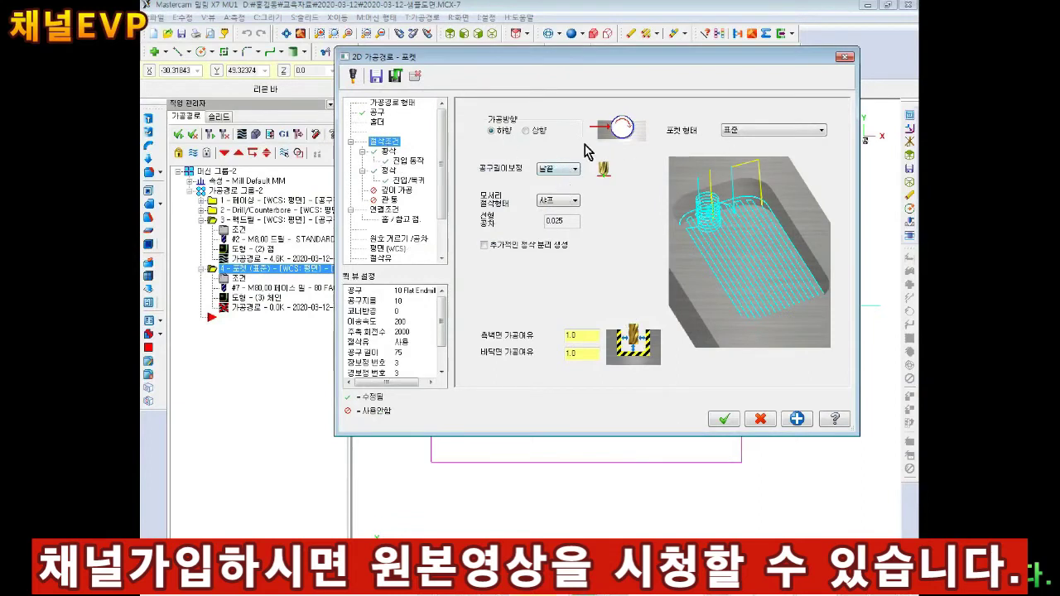
Set side-wall stock to 0 and enable depth cuts with a 0.5 finish step, keeping tool down.
{"action": "double_click", "coordinate": [595, 337]}
{"action": "type", "text": "0"}
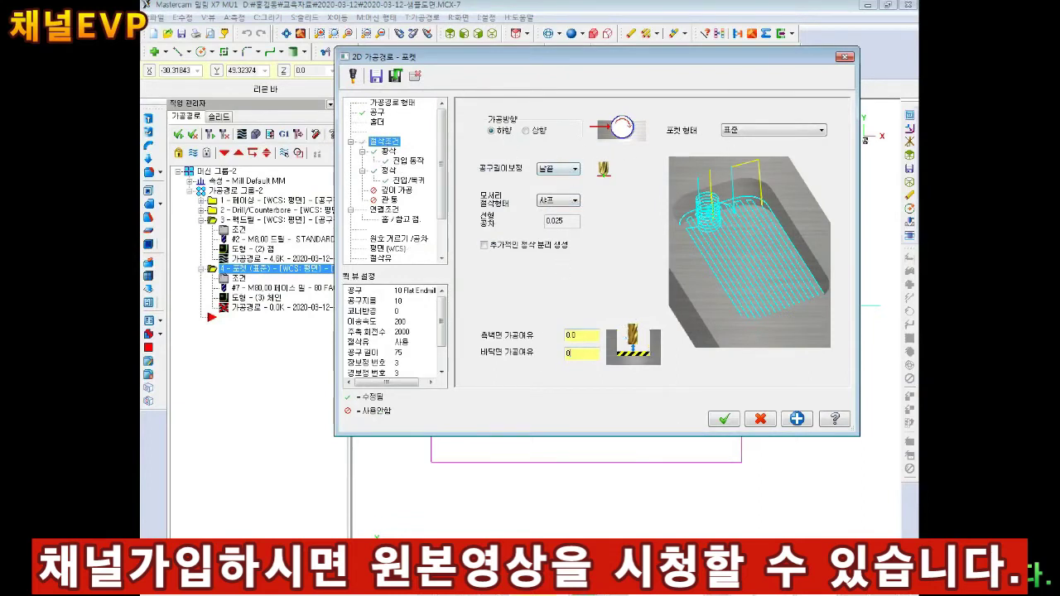
{"action": "key", "text": "Tab"}
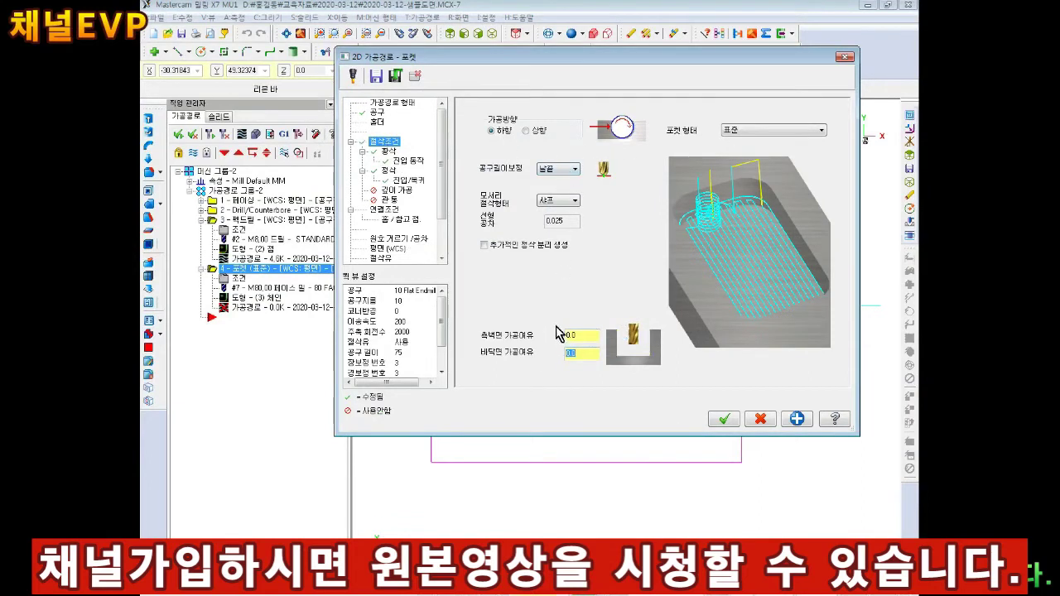
{"action": "left_click", "coordinate": [396, 190]}
{"action": "left_click", "coordinate": [487, 116]}
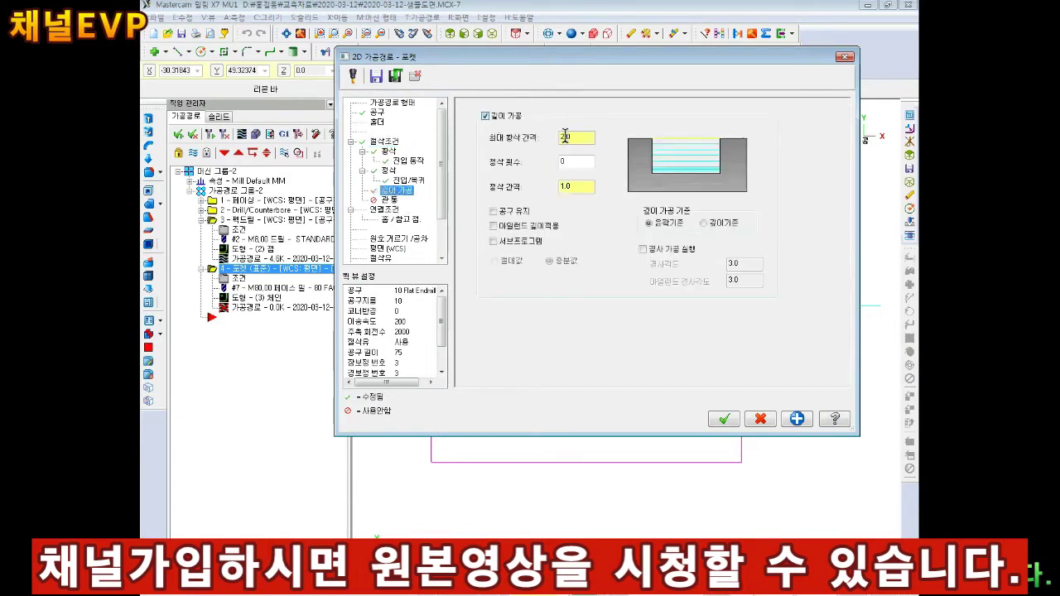
{"action": "double_click", "coordinate": [580, 186]}
{"action": "type", "text": "0.5"}
{"action": "left_click", "coordinate": [503, 214]}
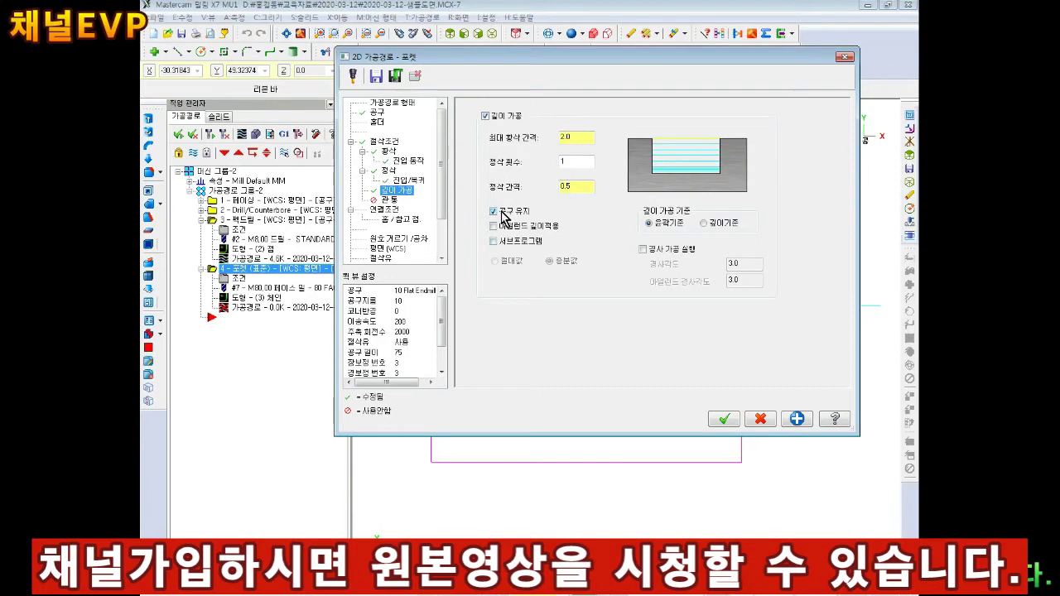
Review the linking and coolant settings and generate the pocket toolpath.
{"action": "left_click", "coordinate": [386, 212]}
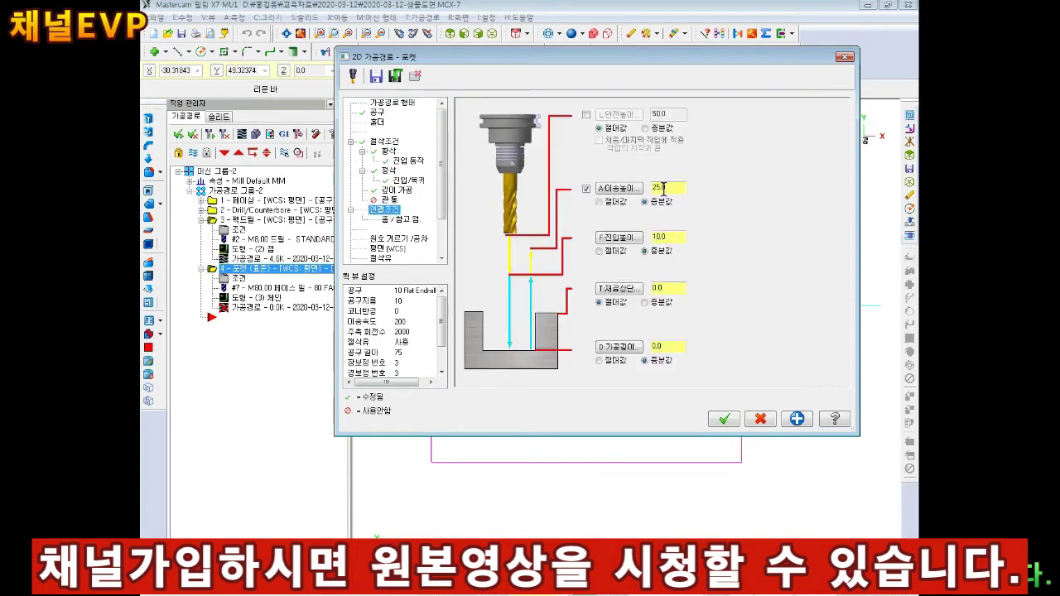
{"action": "left_click", "coordinate": [523, 351]}
{"action": "left_click", "coordinate": [383, 259]}
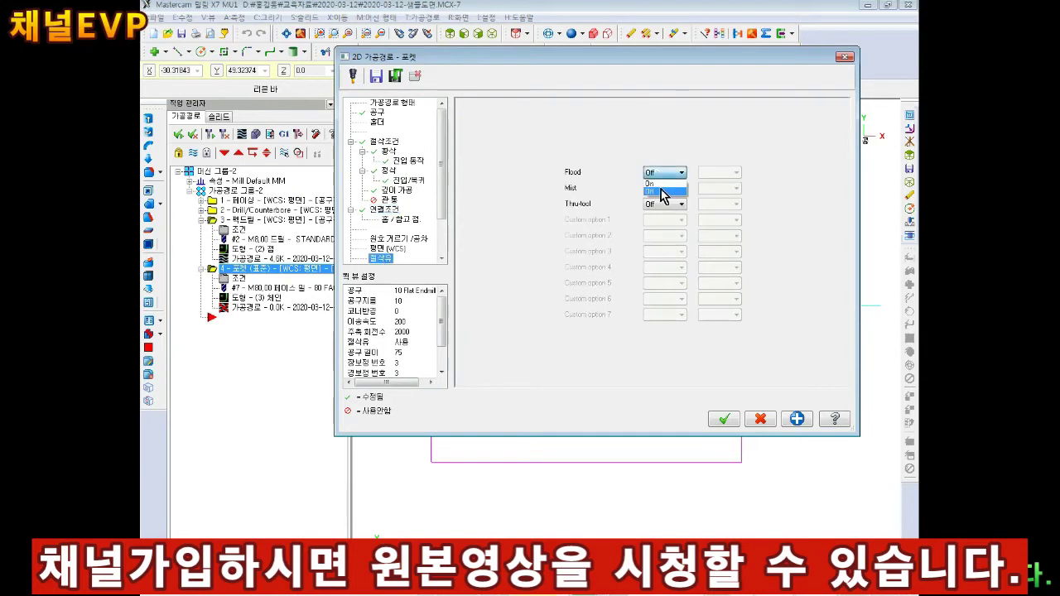
{"action": "left_click", "coordinate": [725, 420]}
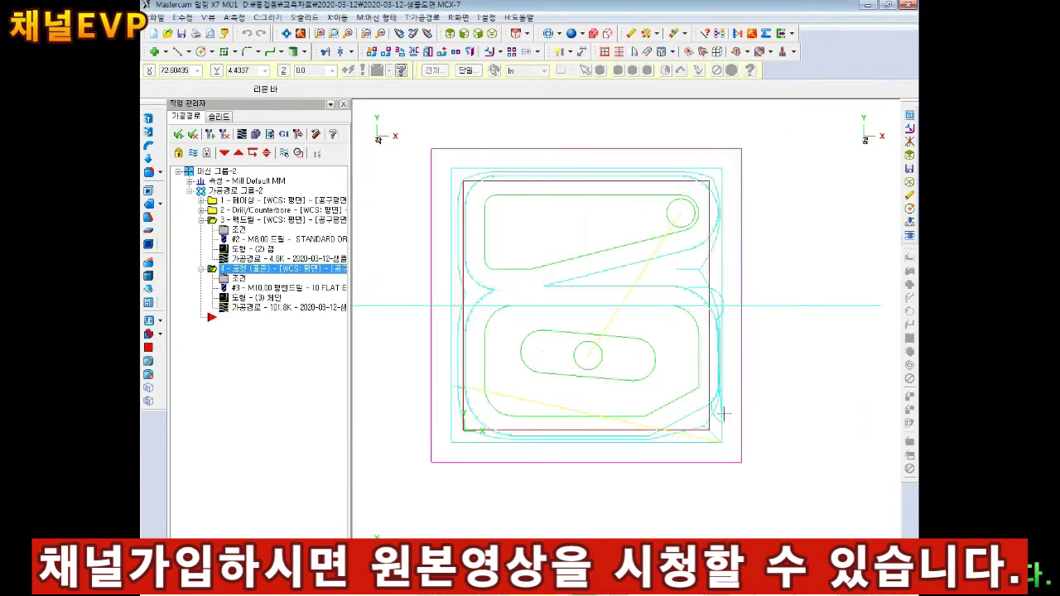
Select all four operations and verify them in Mastercam Simulator.
{"action": "scroll", "coordinate": [516, 289], "scroll_direction": "up", "scroll_amount": 3}
{"action": "scroll", "coordinate": [535, 231], "scroll_direction": "down", "scroll_amount": 2}
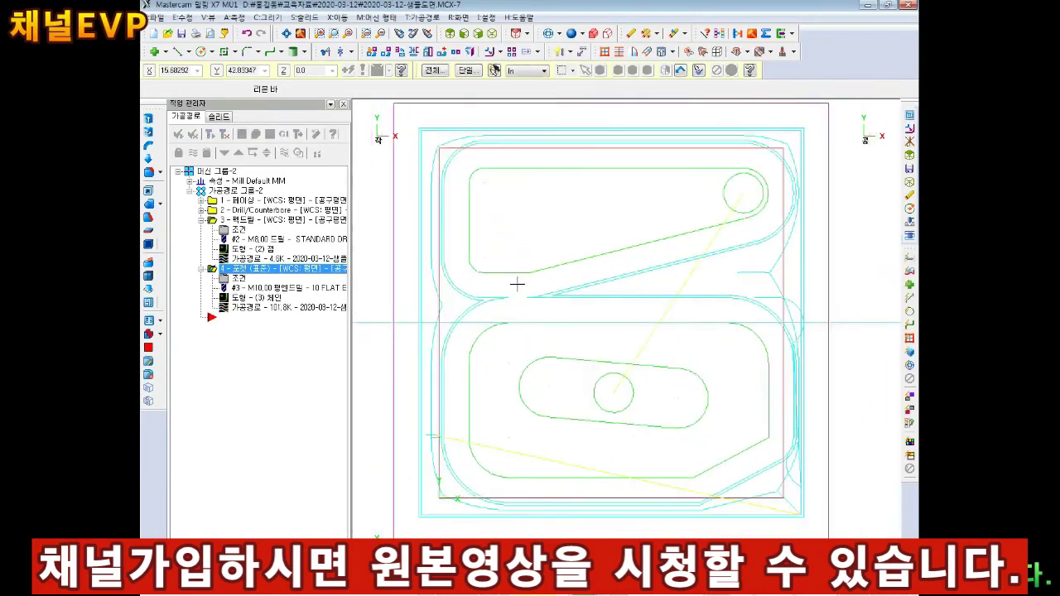
{"action": "left_click", "coordinate": [178, 134]}
{"action": "left_click", "coordinate": [256, 134]}
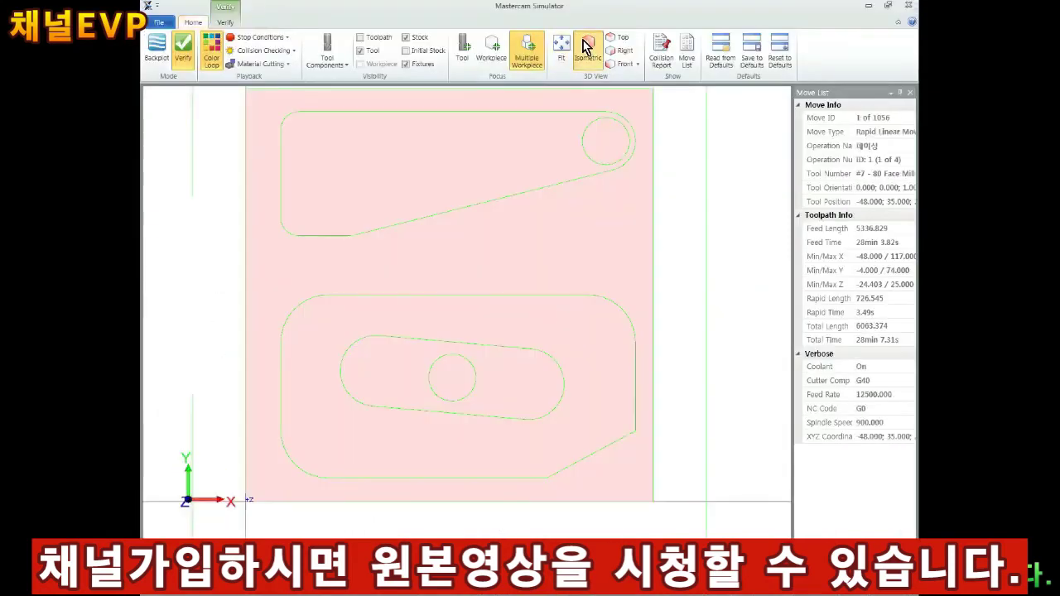
View the machined stock isometrically, orbit and zoom around the pockets and islands, then close the simulator.
{"action": "left_click", "coordinate": [586, 45]}
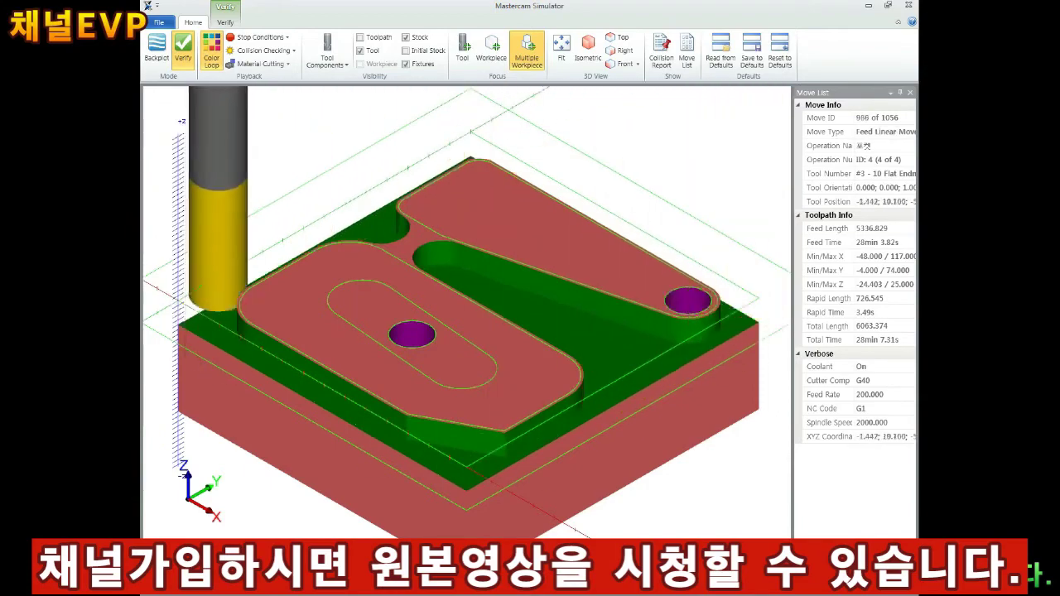
{"action": "left_click_drag", "start_coordinate": [428, 335], "coordinate": [400, 175]}
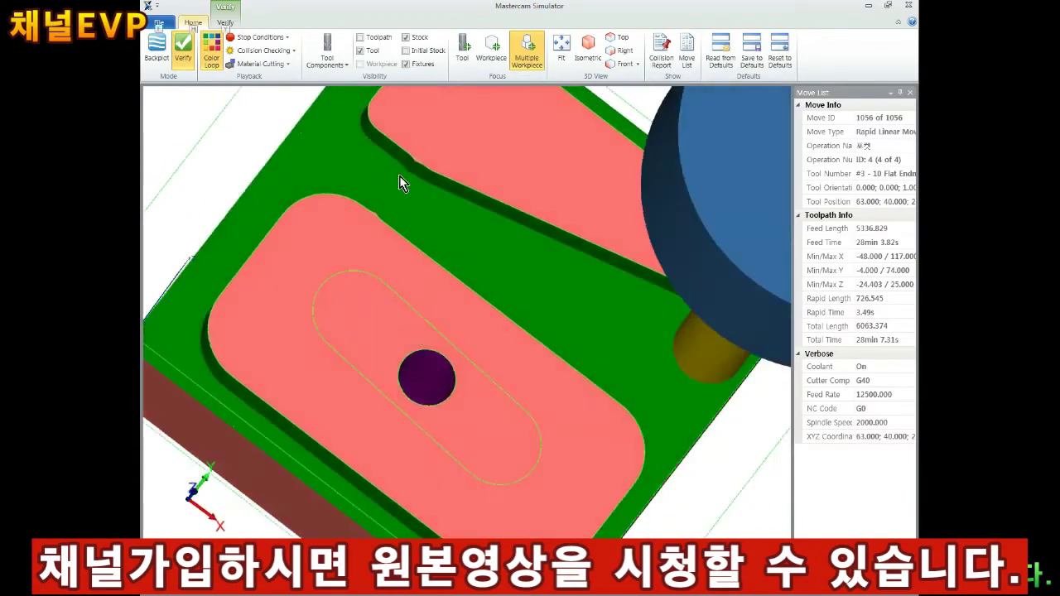
{"action": "scroll", "coordinate": [414, 157], "scroll_direction": "up", "scroll_amount": 5}
{"action": "scroll", "coordinate": [421, 162], "scroll_direction": "down", "scroll_amount": 3}
{"action": "scroll", "coordinate": [424, 174], "scroll_direction": "down", "scroll_amount": 3}
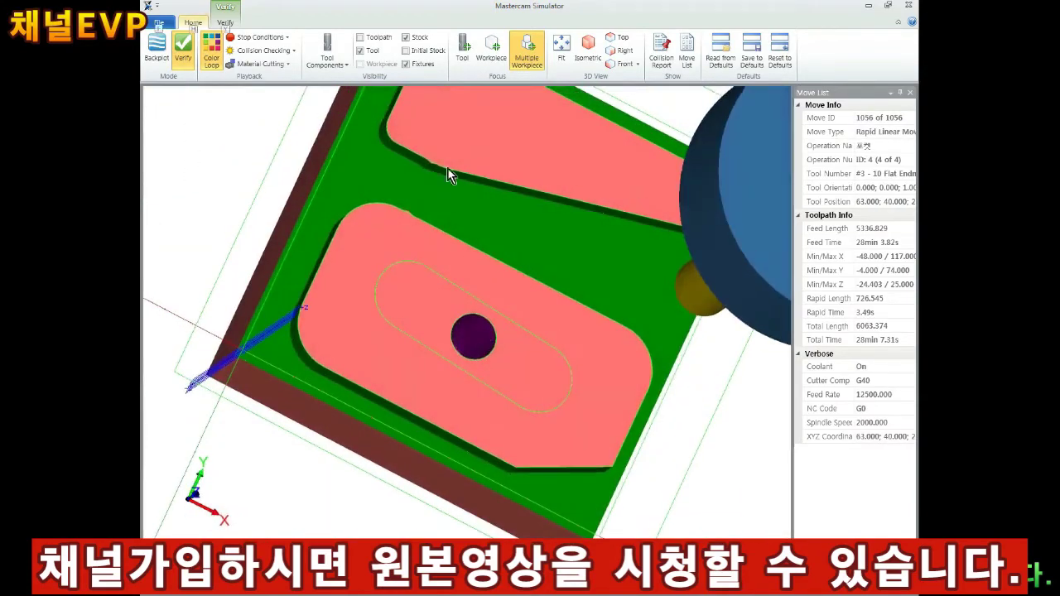
{"action": "scroll", "coordinate": [447, 167], "scroll_direction": "up", "scroll_amount": 3}
{"action": "left_click_drag", "start_coordinate": [478, 240], "coordinate": [433, 207]}
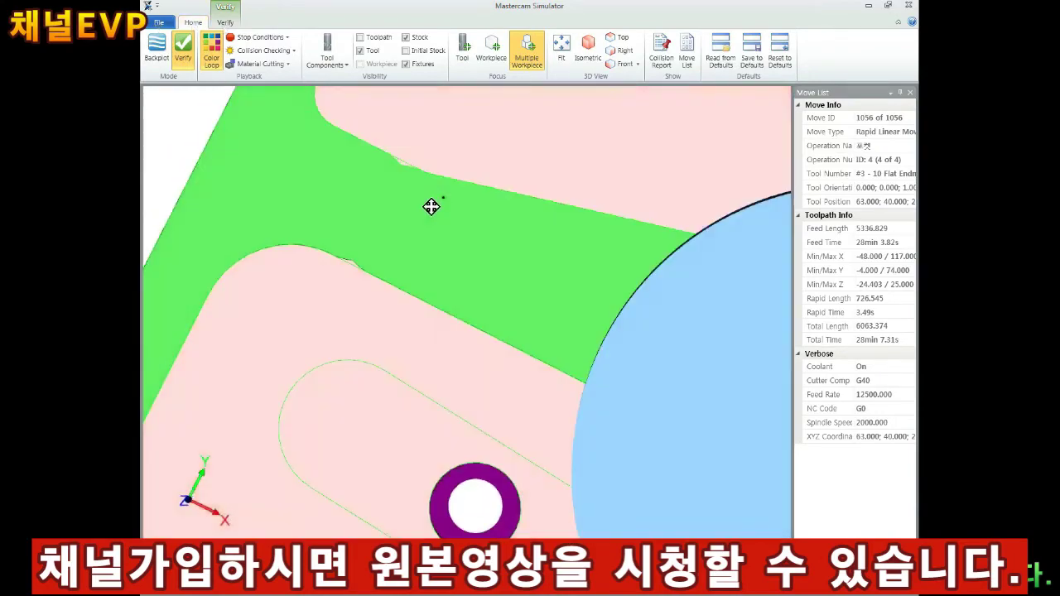
{"action": "scroll", "coordinate": [431, 193], "scroll_direction": "down", "scroll_amount": 3}
{"action": "scroll", "coordinate": [432, 187], "scroll_direction": "down", "scroll_amount": 3}
{"action": "left_click_drag", "start_coordinate": [436, 166], "coordinate": [430, 199]}
{"action": "scroll", "coordinate": [437, 223], "scroll_direction": "up", "scroll_amount": 5}
{"action": "scroll", "coordinate": [437, 223], "scroll_direction": "down", "scroll_amount": 2}
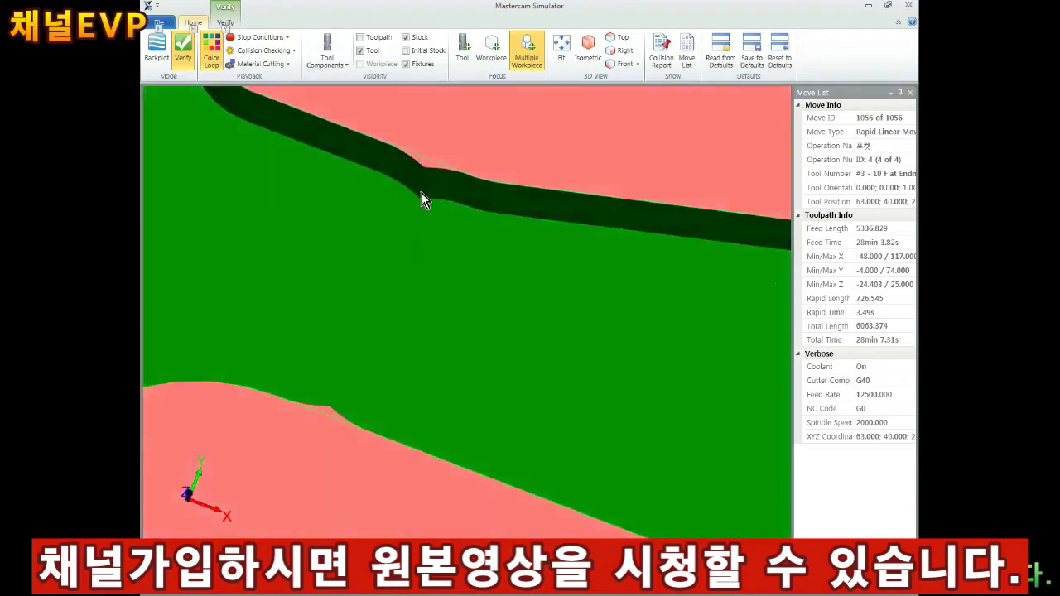
{"action": "scroll", "coordinate": [422, 193], "scroll_direction": "down", "scroll_amount": 3}
{"action": "scroll", "coordinate": [406, 217], "scroll_direction": "down", "scroll_amount": 3}
{"action": "left_click_drag", "start_coordinate": [413, 211], "coordinate": [416, 190]}
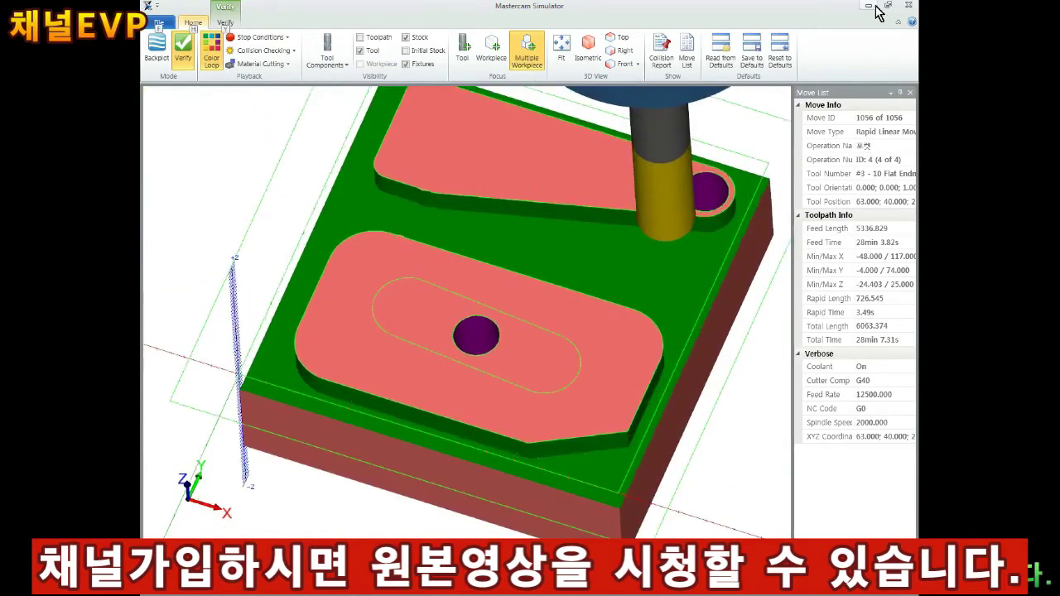
{"action": "left_click", "coordinate": [909, 5]}
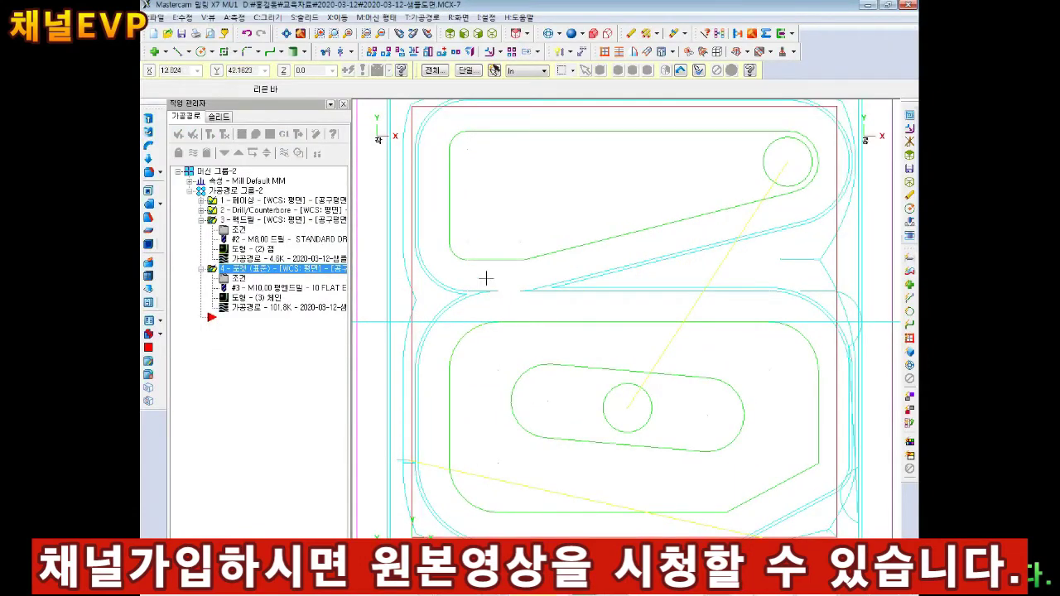
Hide the toolpath display in the drawing.
{"action": "scroll", "coordinate": [486, 280], "scroll_direction": "up", "scroll_amount": 1}
{"action": "scroll", "coordinate": [411, 290], "scroll_direction": "down", "scroll_amount": 2}
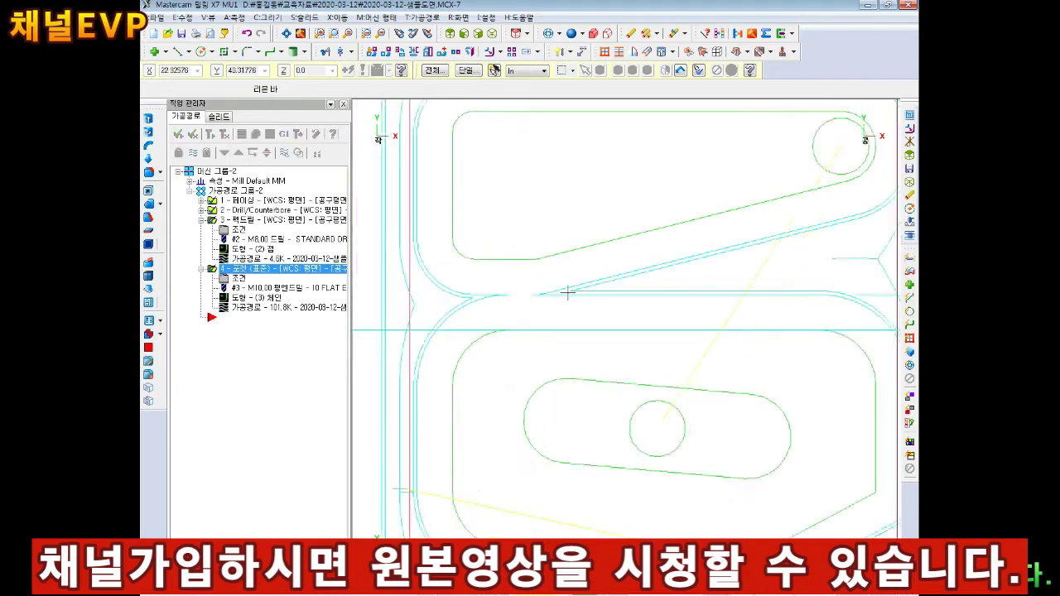
{"action": "scroll", "coordinate": [568, 291], "scroll_direction": "down", "scroll_amount": 2}
{"action": "left_click", "coordinate": [193, 154]}
Draw a short horizontal line in the gap between the upper and lower part outlines.
{"action": "scroll", "coordinate": [564, 273], "scroll_direction": "up", "scroll_amount": 1}
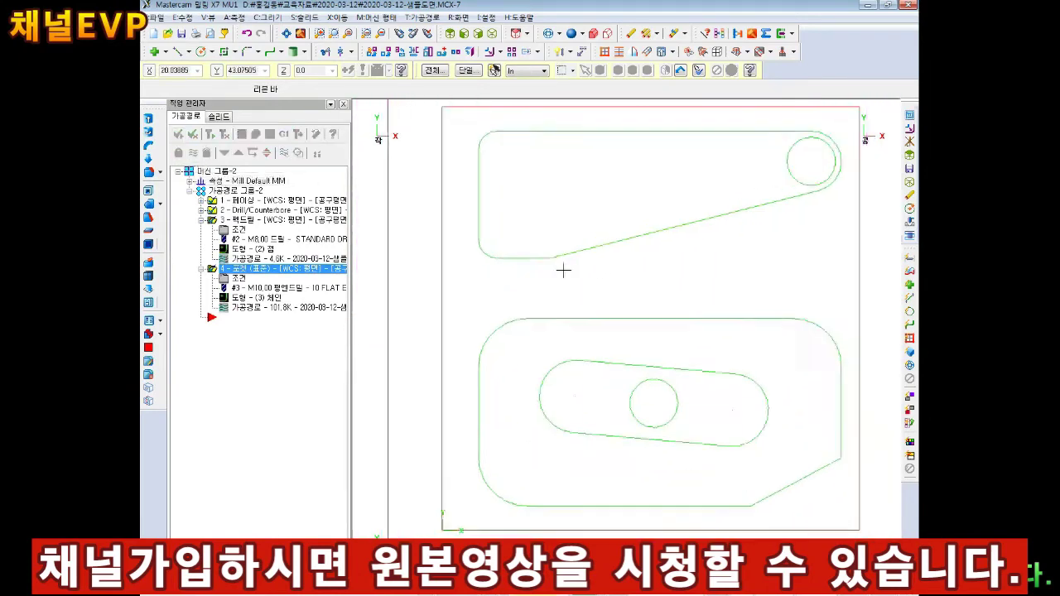
{"action": "scroll", "coordinate": [562, 277], "scroll_direction": "up", "scroll_amount": 1}
{"action": "left_click", "coordinate": [189, 51]}
{"action": "left_click", "coordinate": [205, 116]}
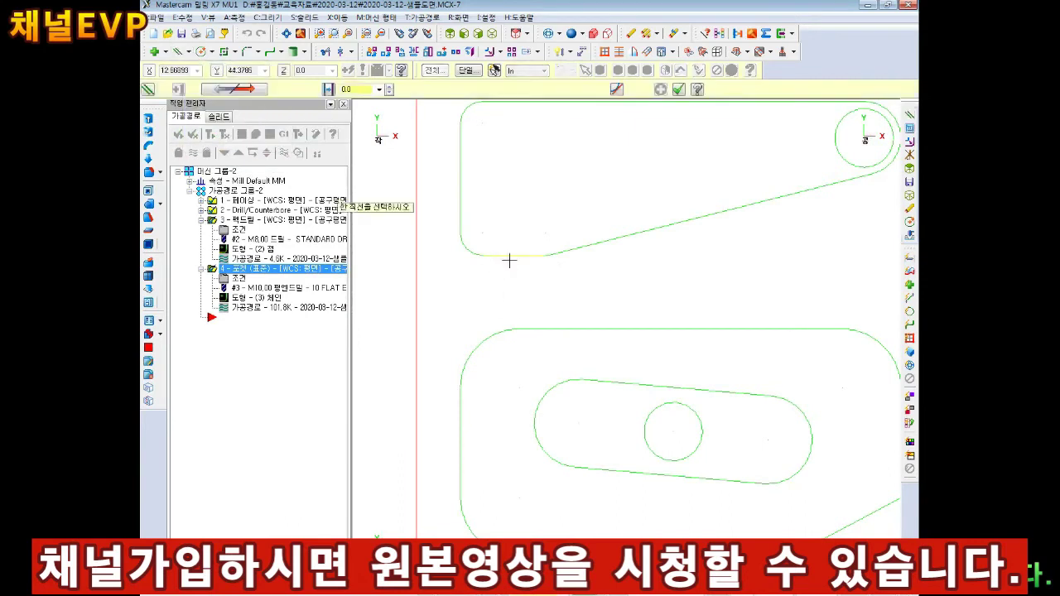
{"action": "scroll", "coordinate": [619, 362], "scroll_direction": "up", "scroll_amount": 1}
{"action": "left_click", "coordinate": [469, 289]}
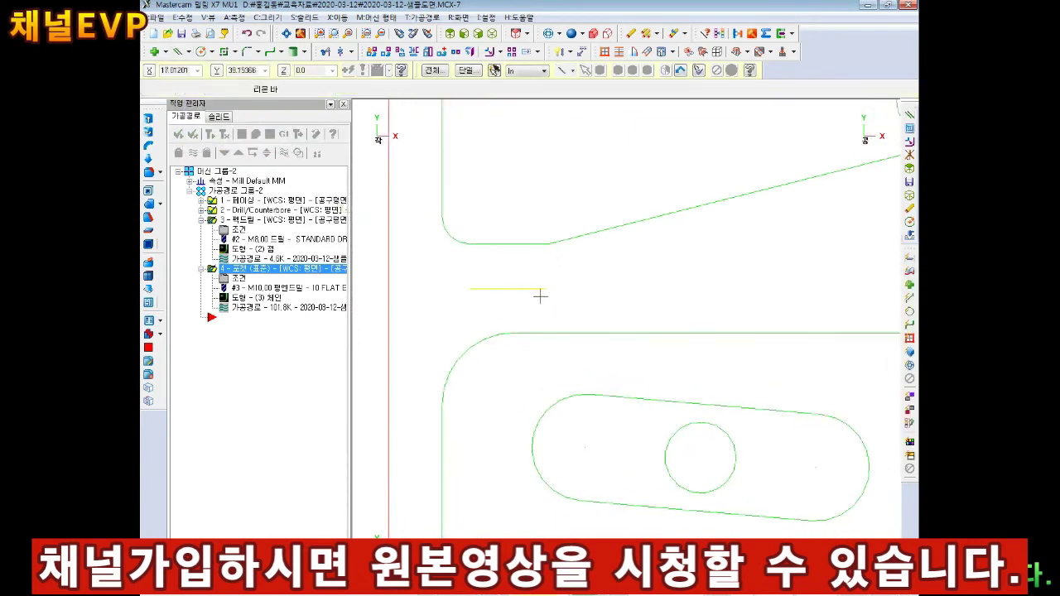
{"action": "left_click", "coordinate": [542, 298]}
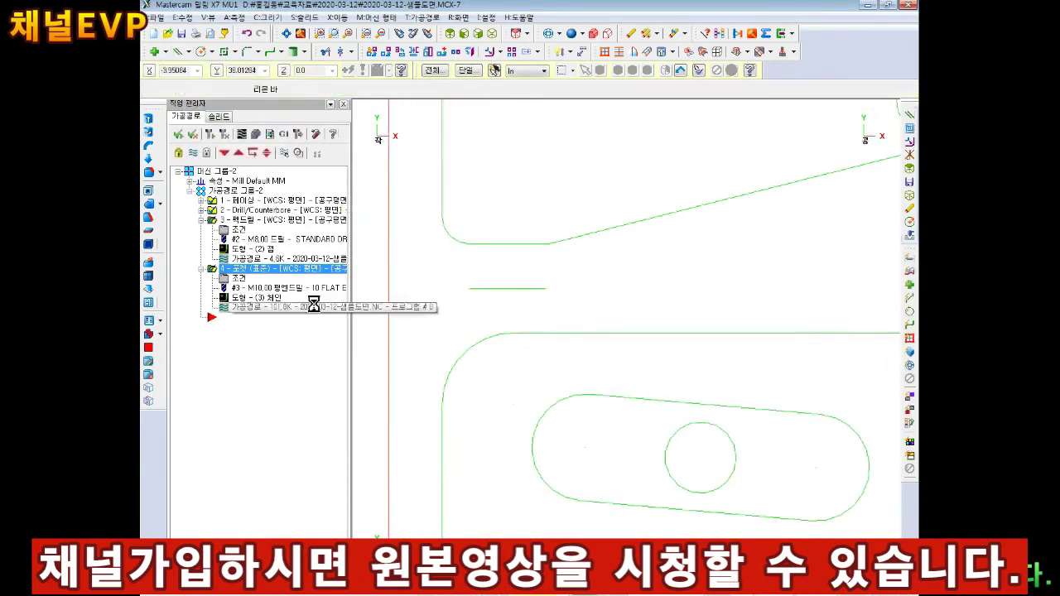
{"action": "right_click", "coordinate": [214, 201]}
Start a 2D contour toolpath chained to the short horizontal line.
{"action": "left_click", "coordinate": [369, 228]}
{"action": "scroll", "coordinate": [397, 264], "scroll_direction": "down", "scroll_amount": 1}
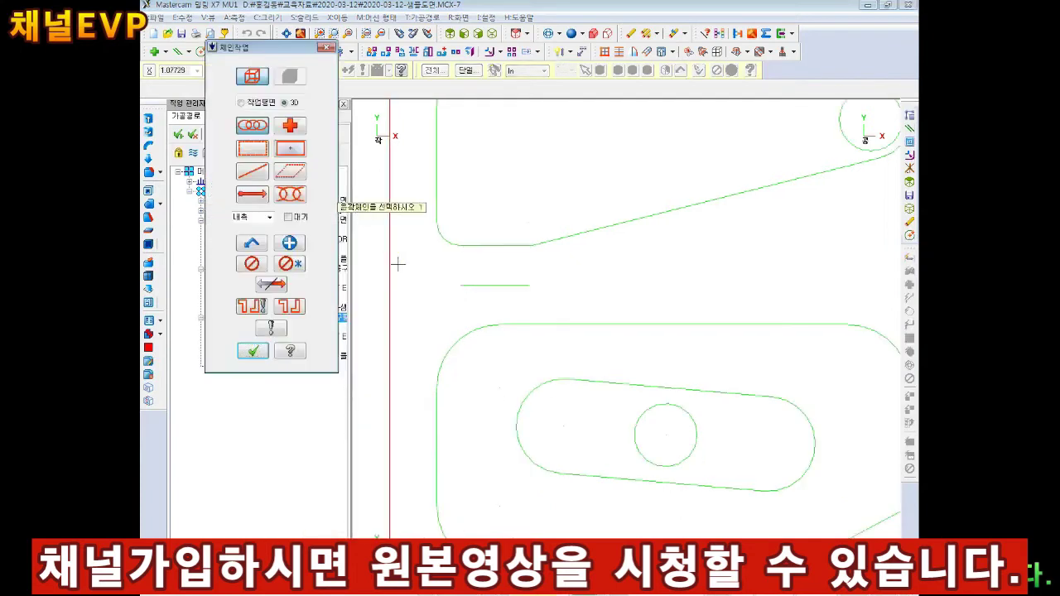
{"action": "left_click", "coordinate": [469, 285]}
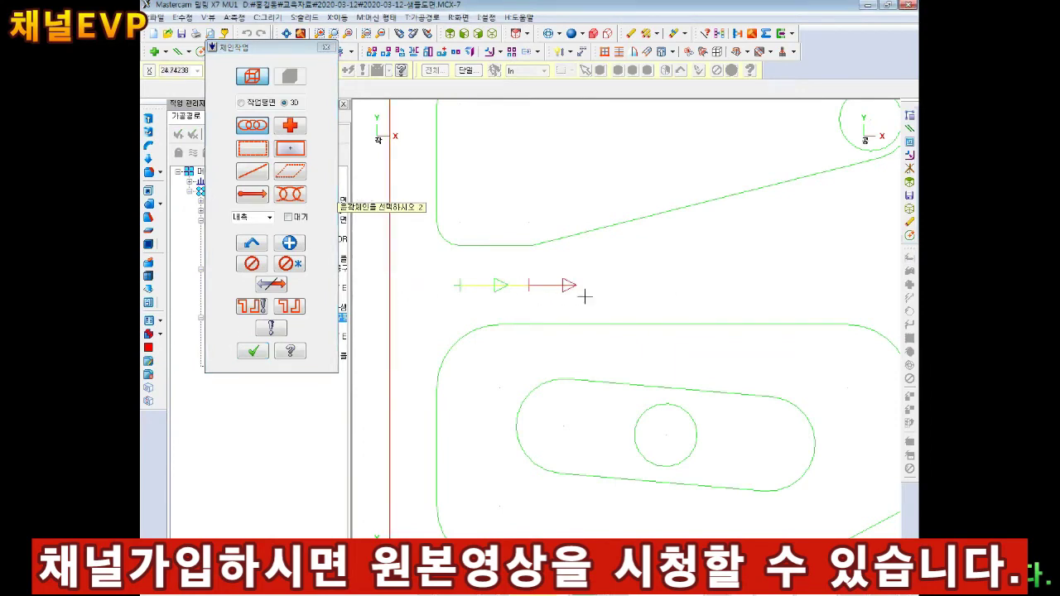
{"action": "left_click", "coordinate": [253, 351]}
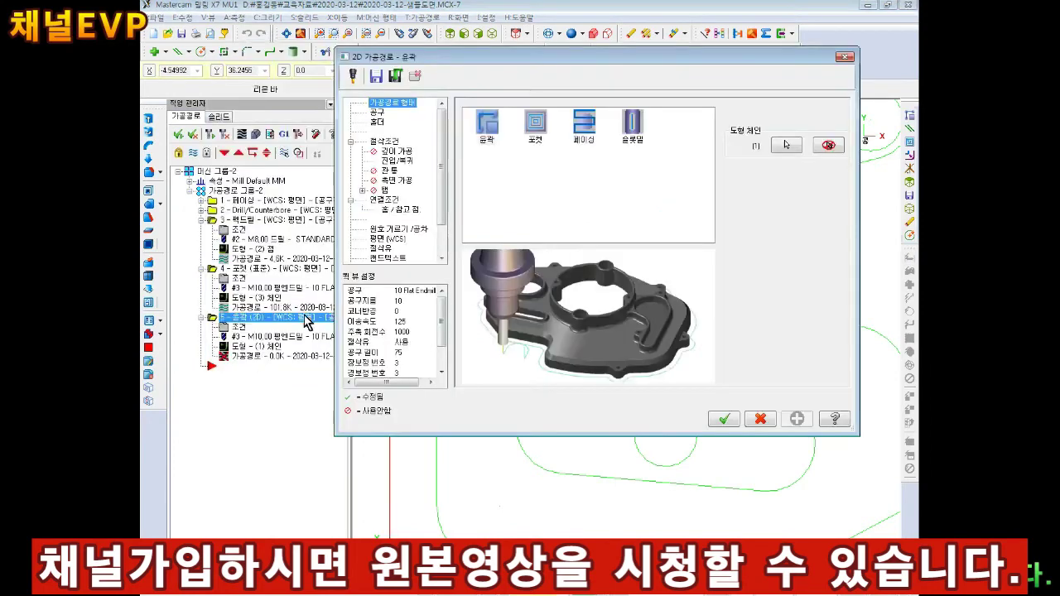
Set the contour's feed rate to 200 and change its cutter compensation type.
{"action": "left_click", "coordinate": [378, 113]}
{"action": "type", "text": "200"}
{"action": "key", "text": "Tab"}
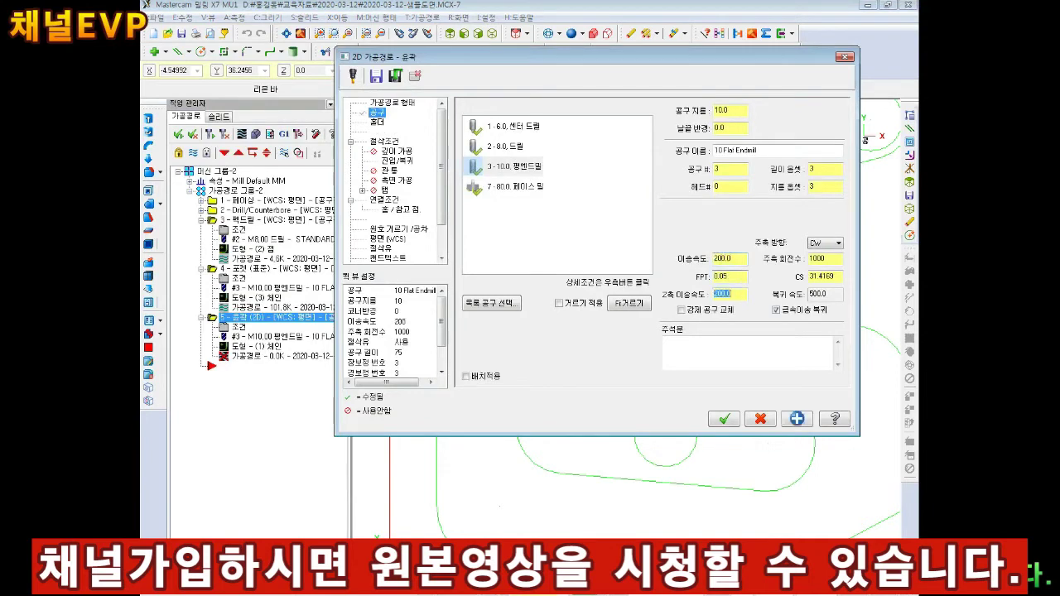
{"action": "left_click", "coordinate": [384, 142]}
{"action": "left_click", "coordinate": [591, 125]}
{"action": "left_click", "coordinate": [577, 154]}
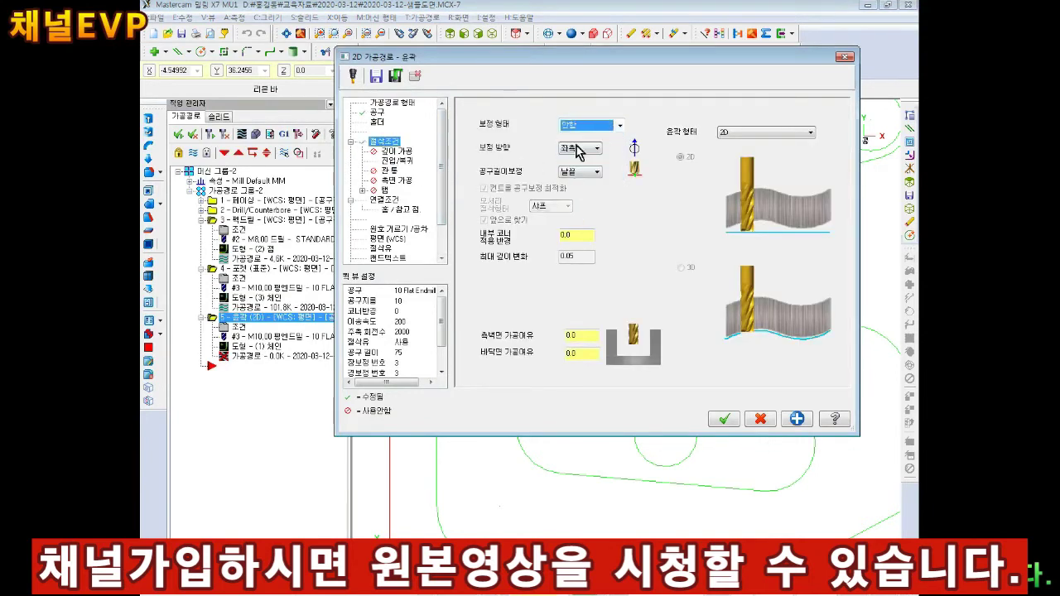
Enable contour depth cuts with a 2 step, keeping the tool down between cuts.
{"action": "left_click", "coordinate": [401, 151]}
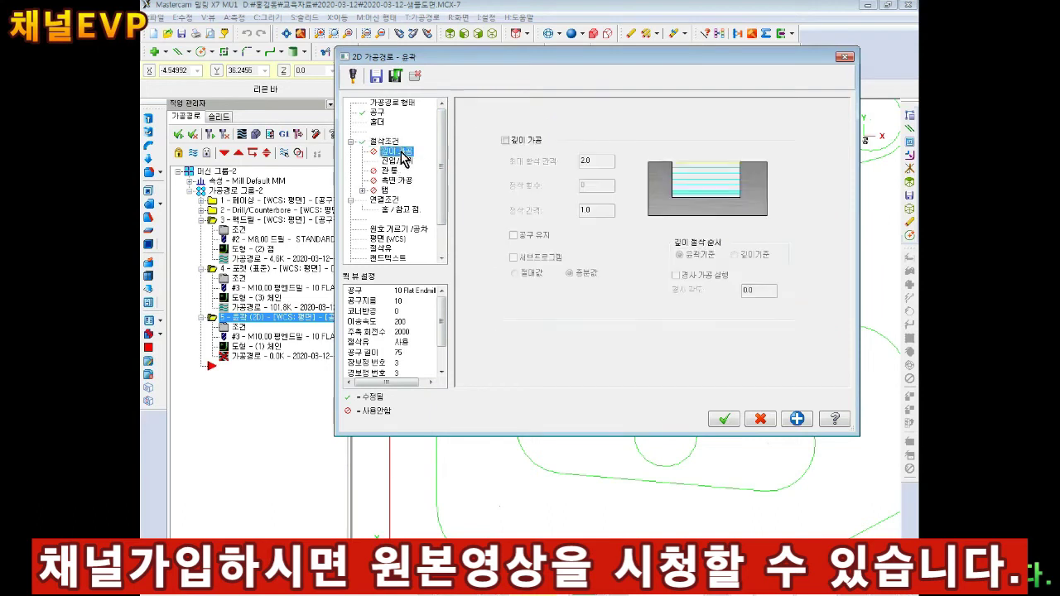
{"action": "left_click", "coordinate": [505, 141]}
{"action": "type", "text": "2"}
{"action": "key", "text": "Tab"}
{"action": "key", "text": "Tab"}
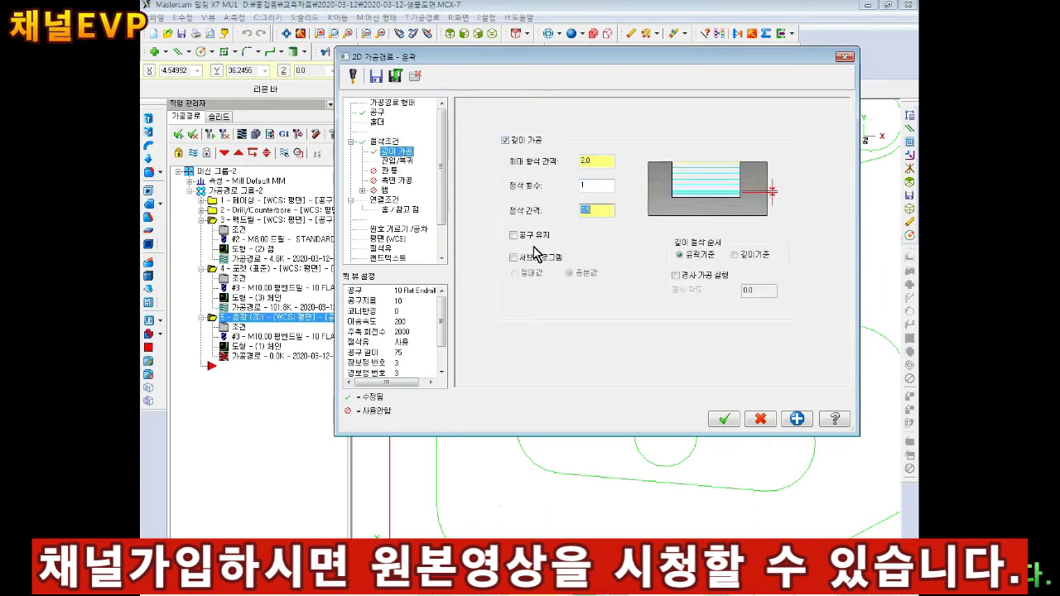
{"action": "left_click", "coordinate": [514, 235]}
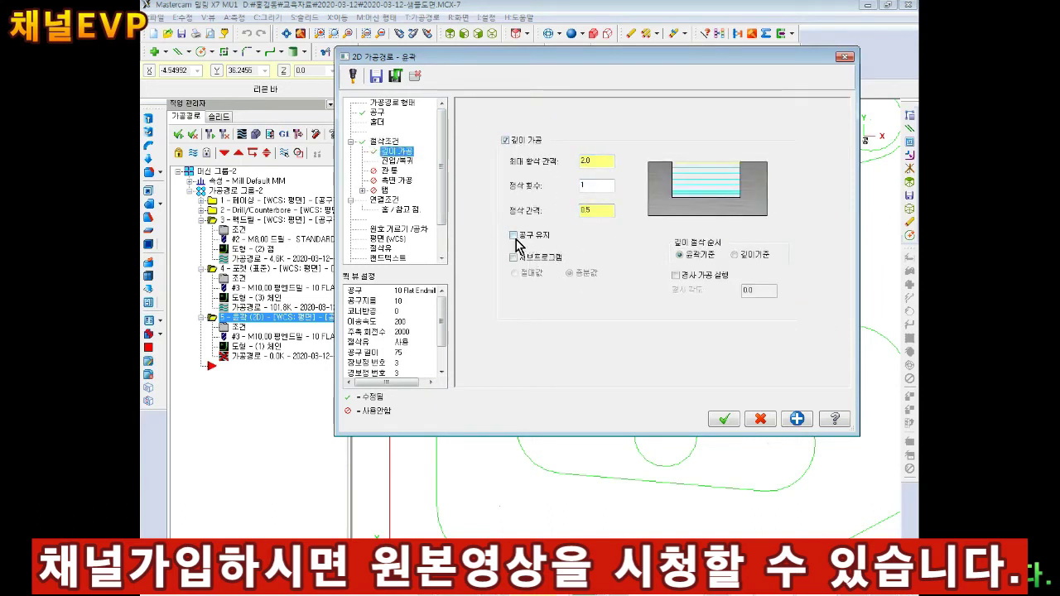
Set the entry arc radius to 0 and copy the entry move to the exit.
{"action": "left_click", "coordinate": [395, 161]}
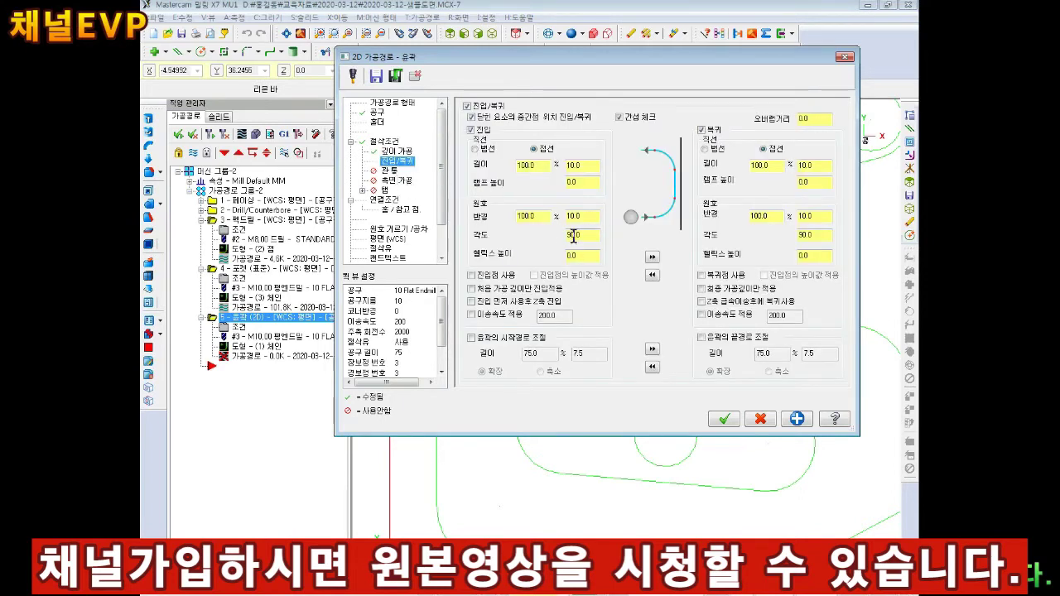
{"action": "double_click", "coordinate": [549, 219]}
{"action": "type", "text": "0"}
{"action": "key", "text": "Return"}
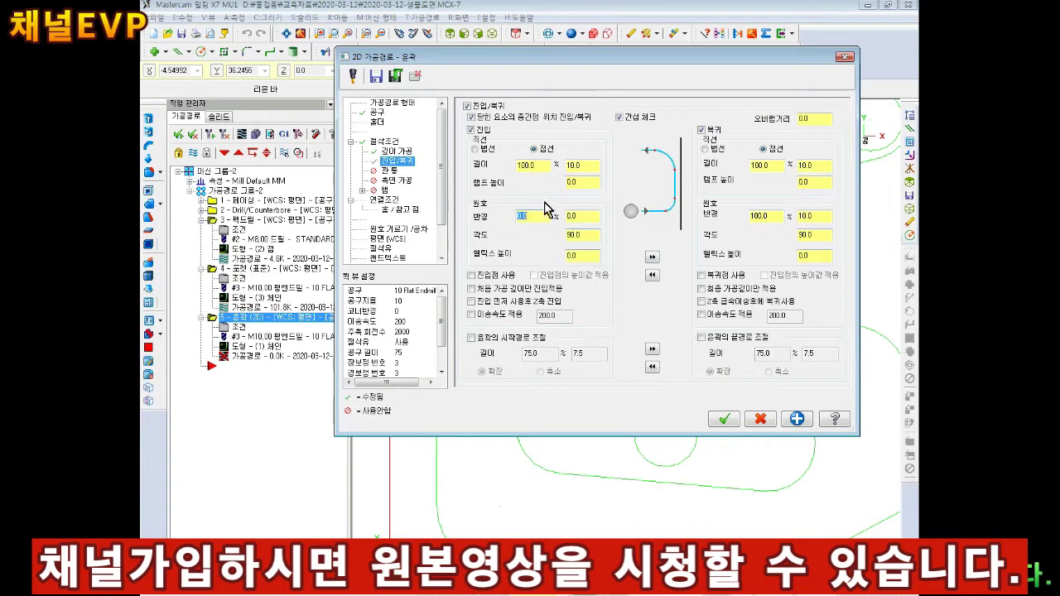
{"action": "left_click", "coordinate": [765, 216]}
{"action": "type", "text": "0"}
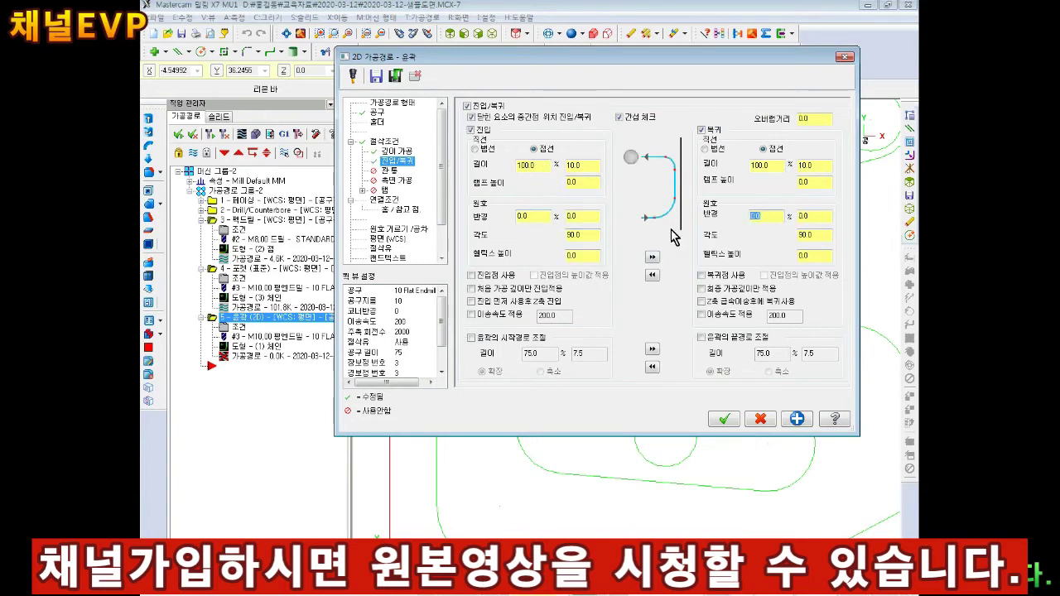
{"action": "left_click", "coordinate": [660, 256]}
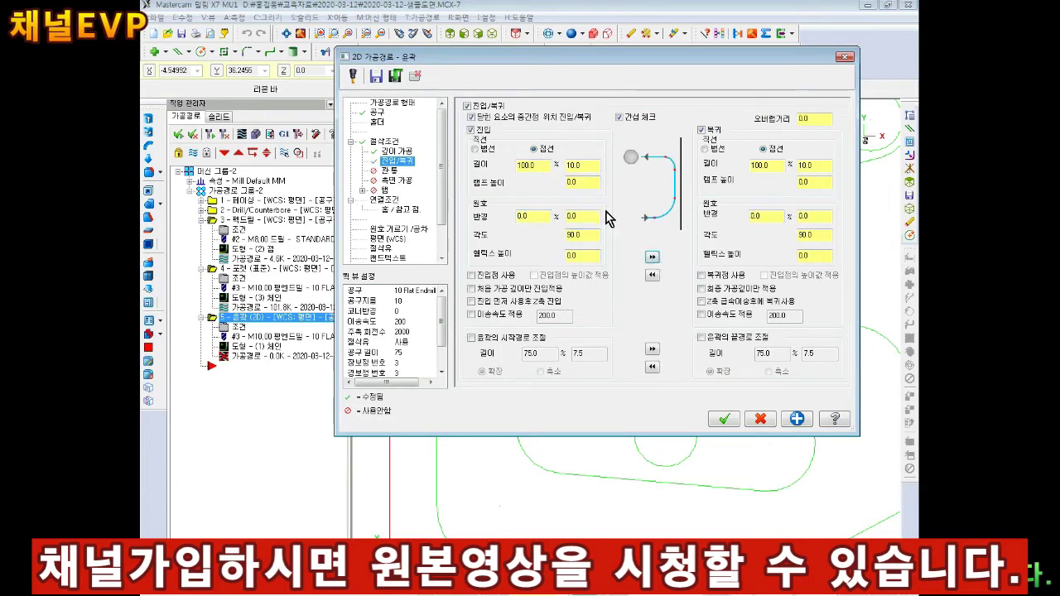
Turn Flood coolant on and generate the contour toolpath.
{"action": "left_click", "coordinate": [388, 200]}
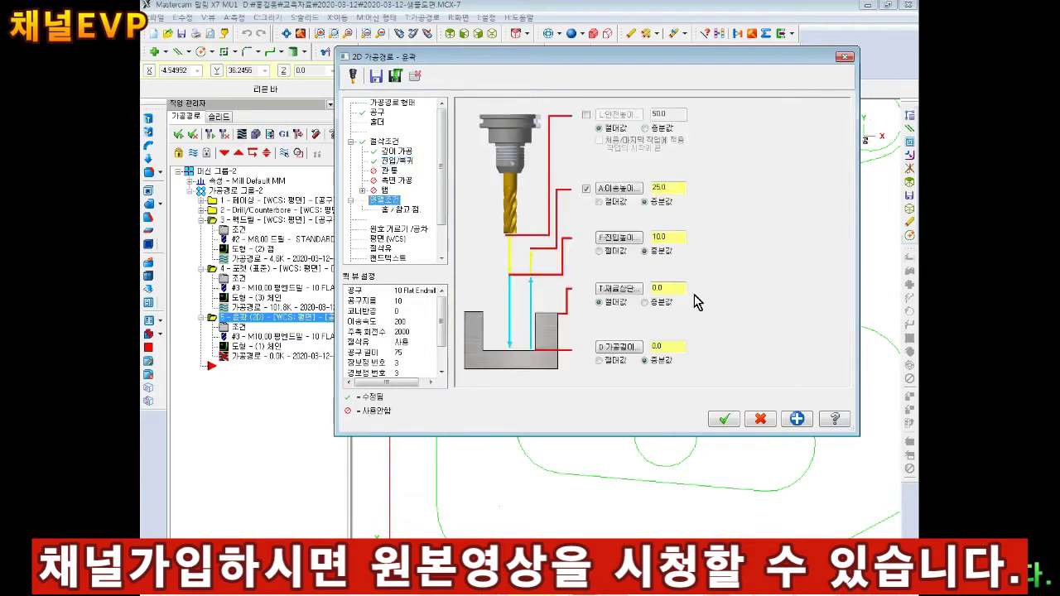
{"action": "left_click", "coordinate": [381, 249]}
{"action": "left_click", "coordinate": [677, 172]}
{"action": "left_click", "coordinate": [667, 186]}
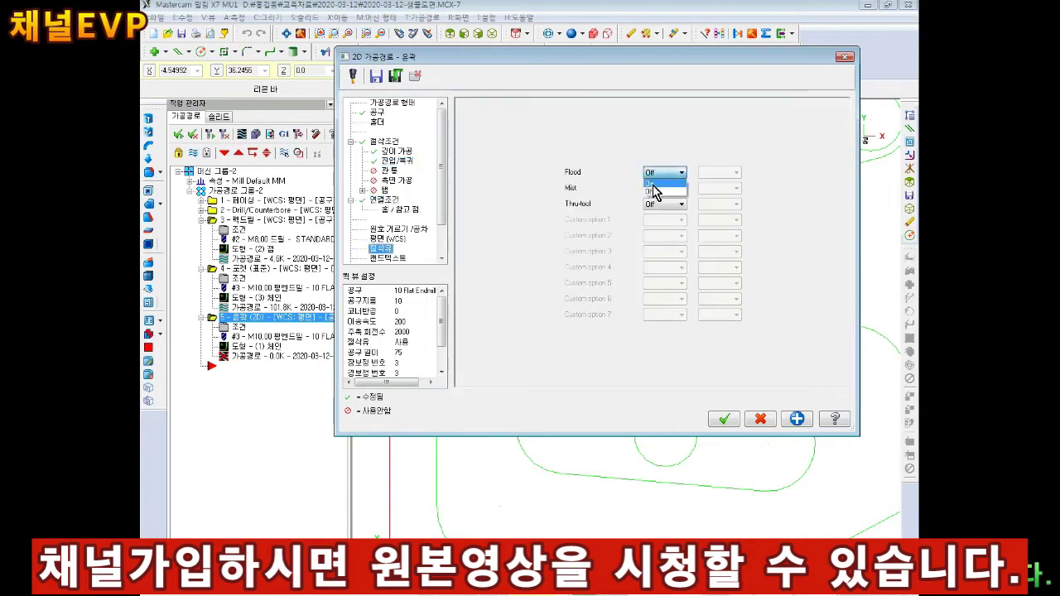
{"action": "left_click", "coordinate": [388, 201]}
{"action": "left_click", "coordinate": [722, 420]}
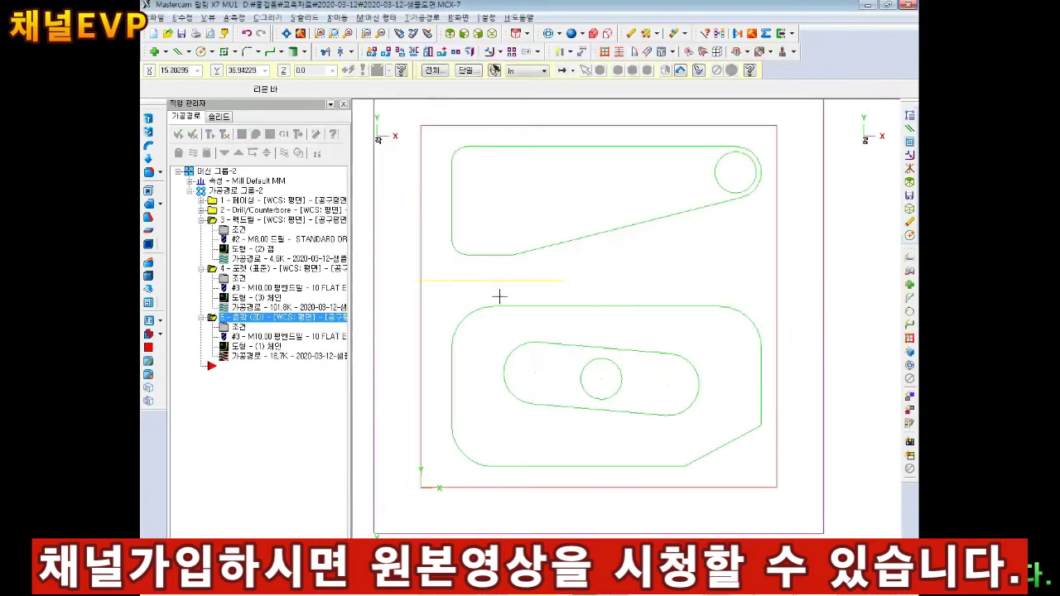
Switch to an isometric view and run all five operations in Mastercam Simulator.
{"action": "mouse_move", "coordinate": [446, 318]}
{"action": "middle_mouse_down"}
{"action": "mouse_move", "coordinate": [504, 367]}
{"action": "mouse_move", "coordinate": [483, 360]}
{"action": "middle_mouse_up"}
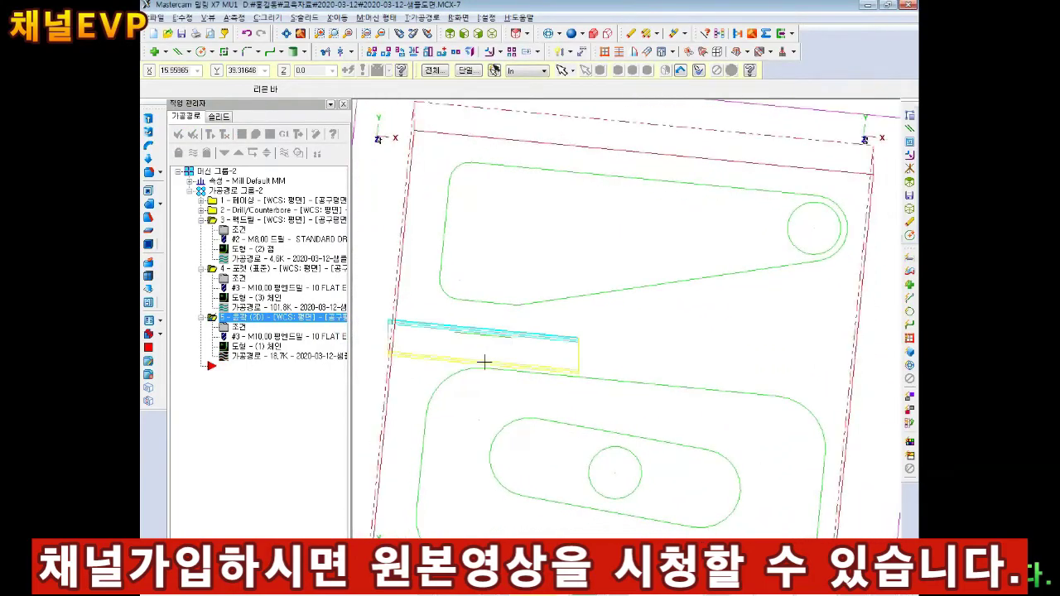
{"action": "left_click", "coordinate": [491, 36]}
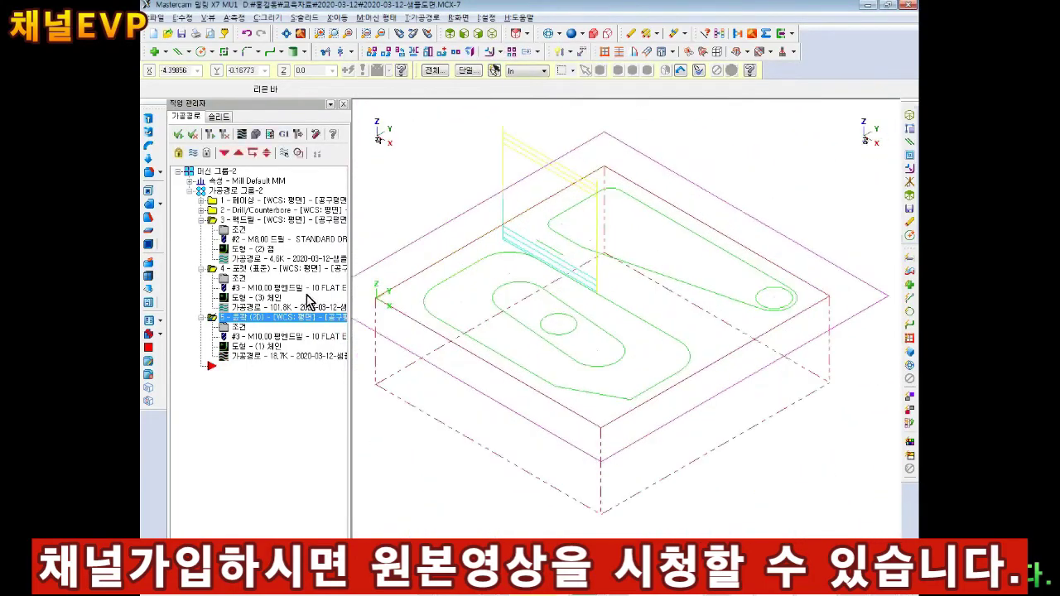
{"action": "left_click", "coordinate": [258, 139]}
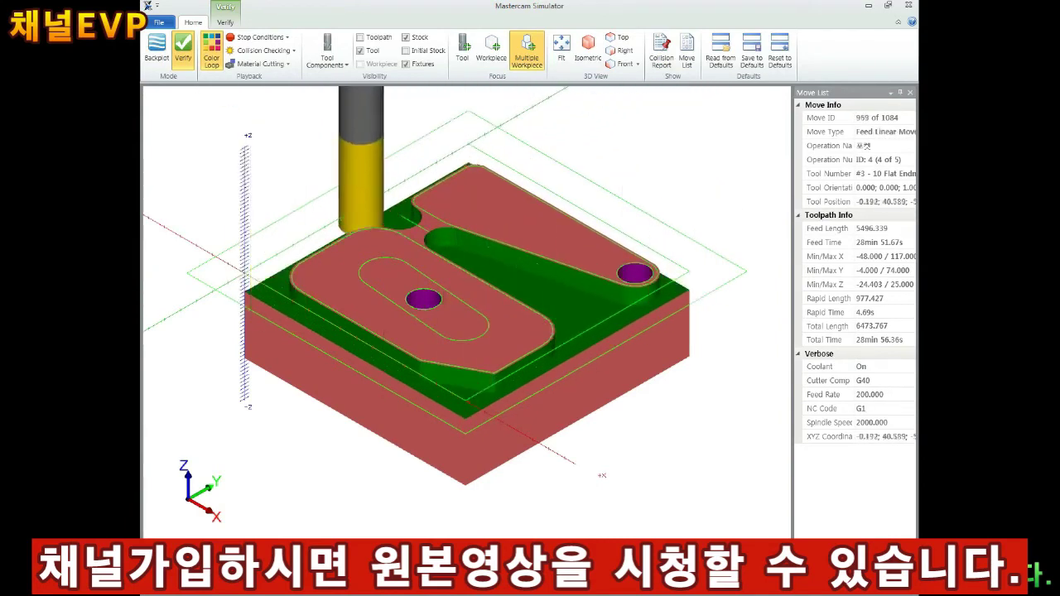
Zoom and orbit the simulated part to inspect the slot cut between the two shapes.
{"action": "scroll", "coordinate": [407, 218], "scroll_direction": "up", "scroll_amount": 2}
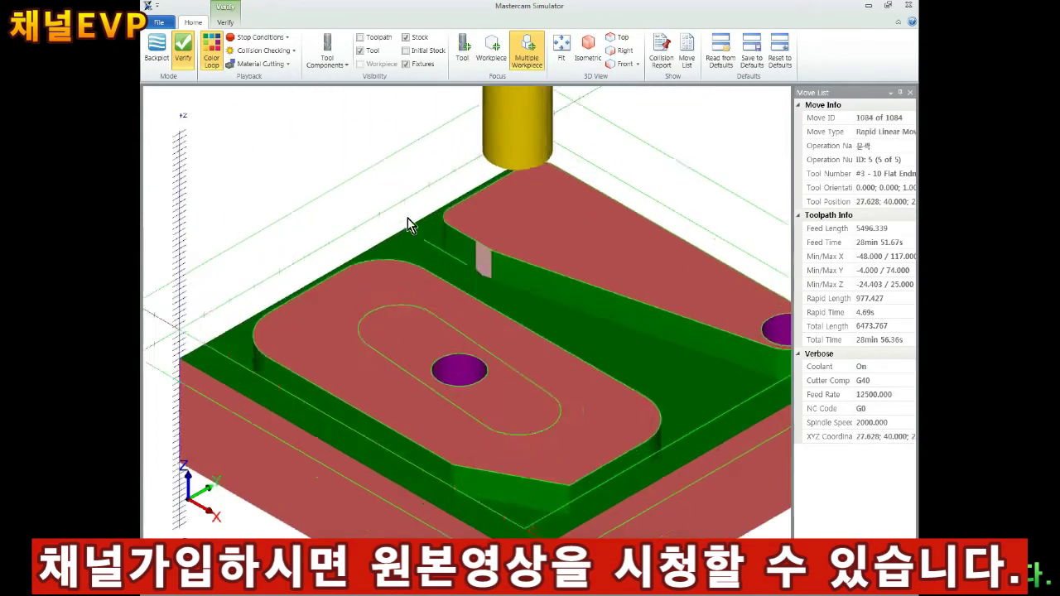
{"action": "scroll", "coordinate": [437, 351], "scroll_direction": "up", "scroll_amount": 3}
{"action": "scroll", "coordinate": [478, 356], "scroll_direction": "up", "scroll_amount": 2}
{"action": "scroll", "coordinate": [478, 355], "scroll_direction": "down", "scroll_amount": 2}
{"action": "left_click", "coordinate": [588, 53]}
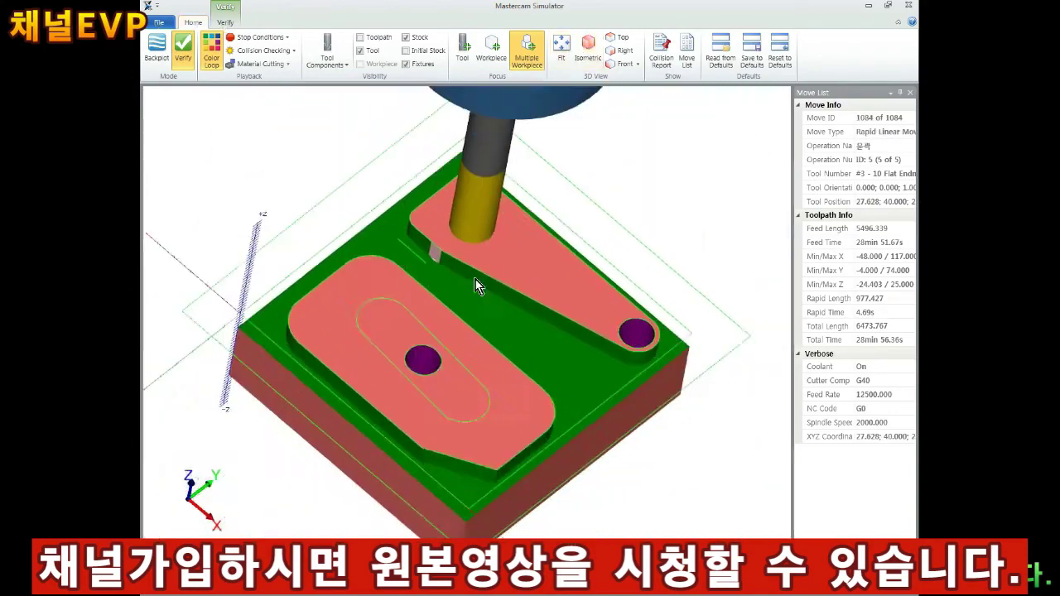
{"action": "scroll", "coordinate": [440, 168], "scroll_direction": "up", "scroll_amount": 5}
{"action": "scroll", "coordinate": [426, 161], "scroll_direction": "up", "scroll_amount": 2}
{"action": "scroll", "coordinate": [467, 199], "scroll_direction": "down", "scroll_amount": 1}
{"action": "scroll", "coordinate": [467, 199], "scroll_direction": "down", "scroll_amount": 4}
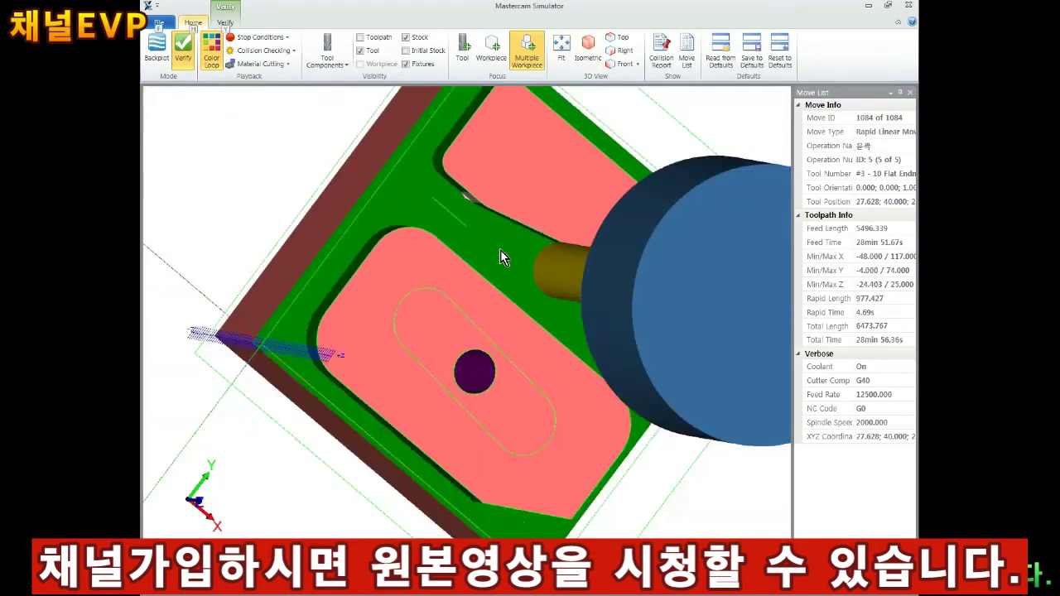
{"action": "scroll", "coordinate": [500, 256], "scroll_direction": "down", "scroll_amount": 3}
{"action": "middle_click_drag", "start_coordinate": [489, 229], "coordinate": [520, 170]}
Close the simulator and save the part as 2020-03-12-샘플도면2.MCX-7.
{"action": "left_click", "coordinate": [908, 5]}
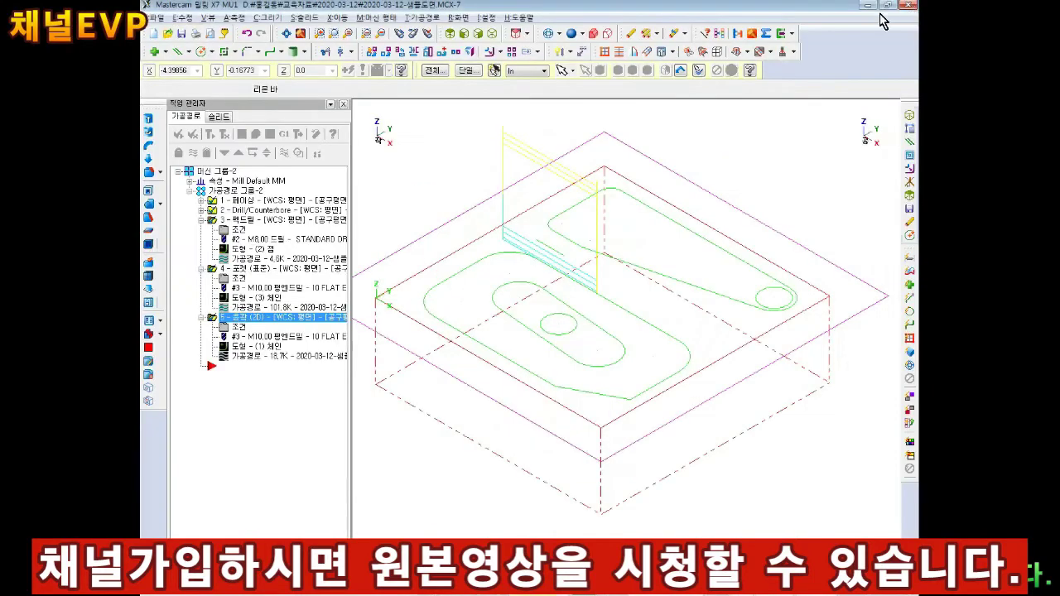
{"action": "mouse_move", "coordinate": [571, 199]}
{"action": "middle_mouse_down"}
{"action": "mouse_move", "coordinate": [580, 229]}
{"action": "mouse_move", "coordinate": [568, 265]}
{"action": "mouse_move", "coordinate": [515, 205]}
{"action": "middle_mouse_up"}
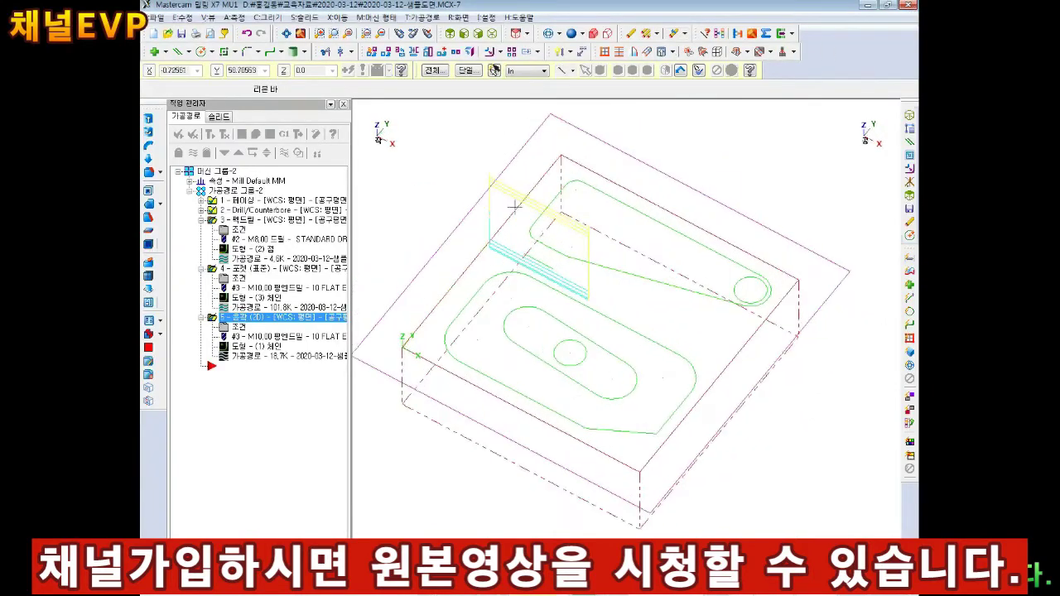
{"action": "left_click", "coordinate": [154, 17]}
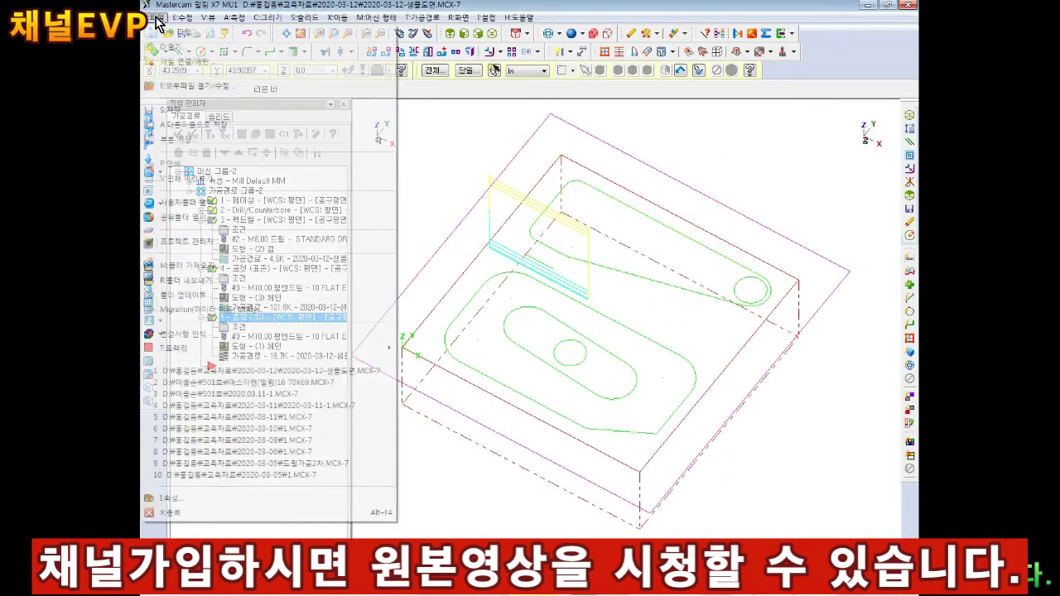
{"action": "left_click", "coordinate": [172, 112]}
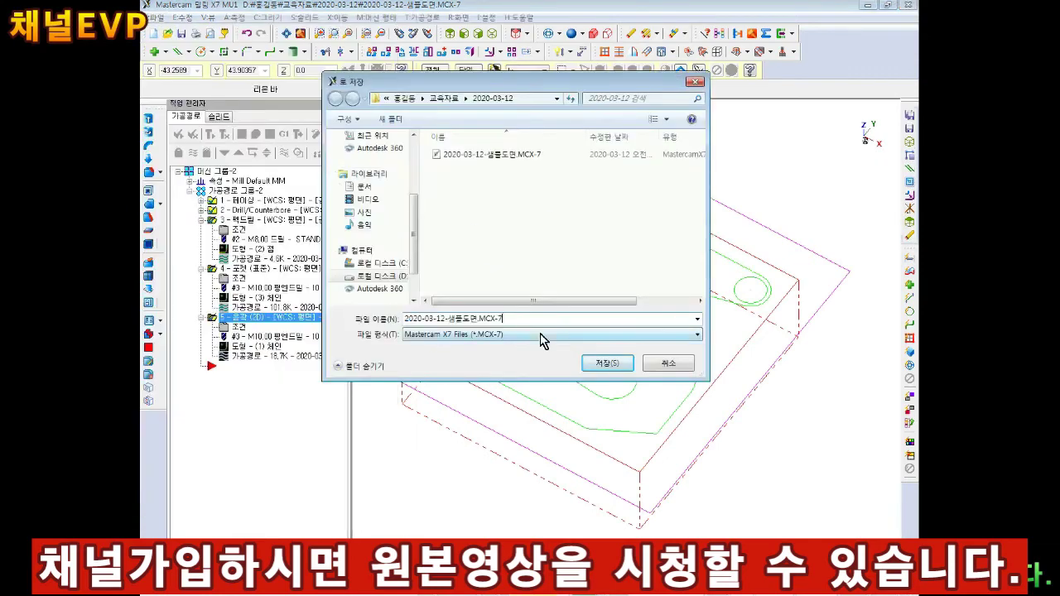
{"action": "type", "text": "2"}
{"action": "key", "text": "Return"}
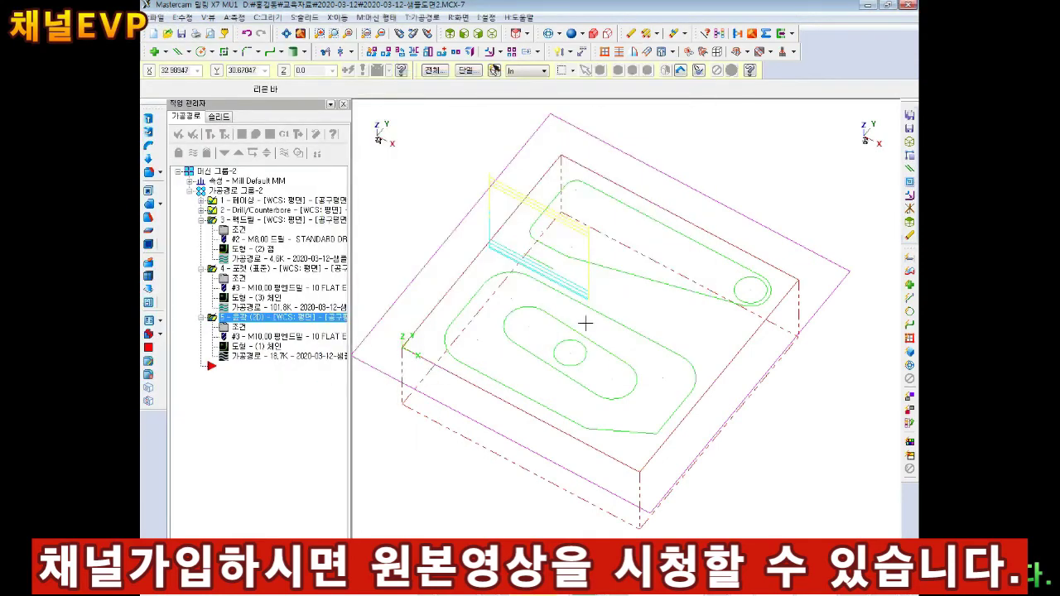
Orbit the part to a new orientation and select pocket operation 4.
{"action": "middle_click_drag", "start_coordinate": [585, 324], "coordinate": [546, 207]}
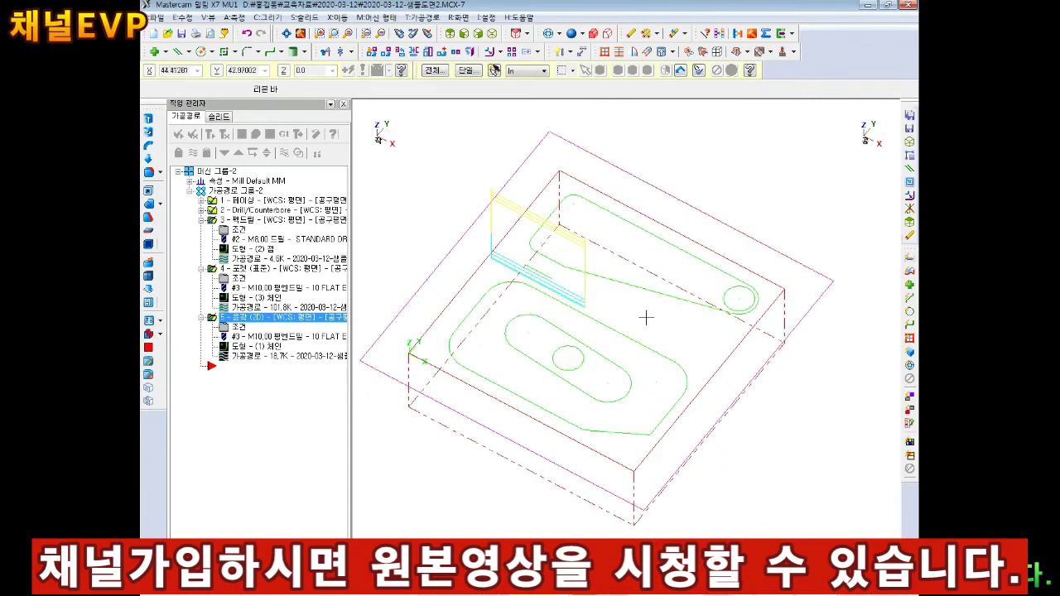
{"action": "middle_click_drag", "start_coordinate": [638, 289], "coordinate": [506, 332]}
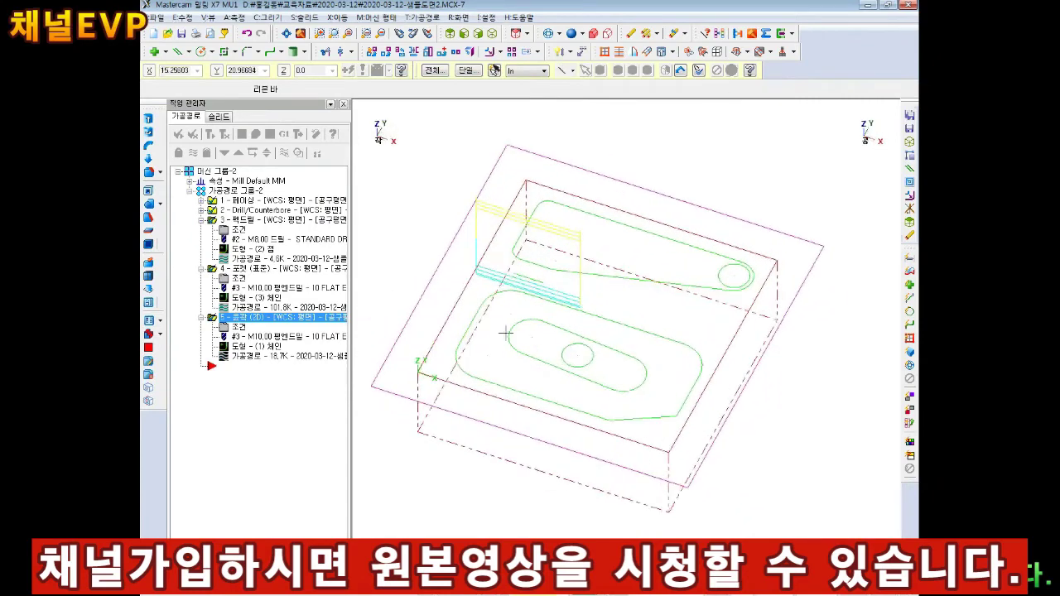
{"action": "left_click", "coordinate": [225, 269]}
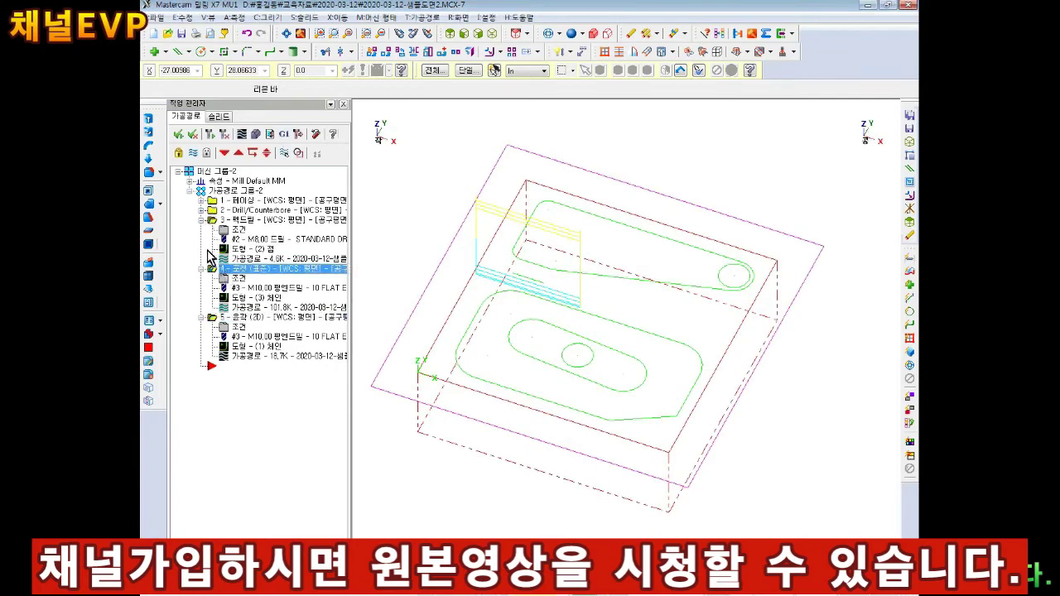
Collapse the operation entries, then copy pocket operation 4 and paste it as operation 6.
{"action": "left_click", "coordinate": [202, 317]}
{"action": "left_click", "coordinate": [201, 220]}
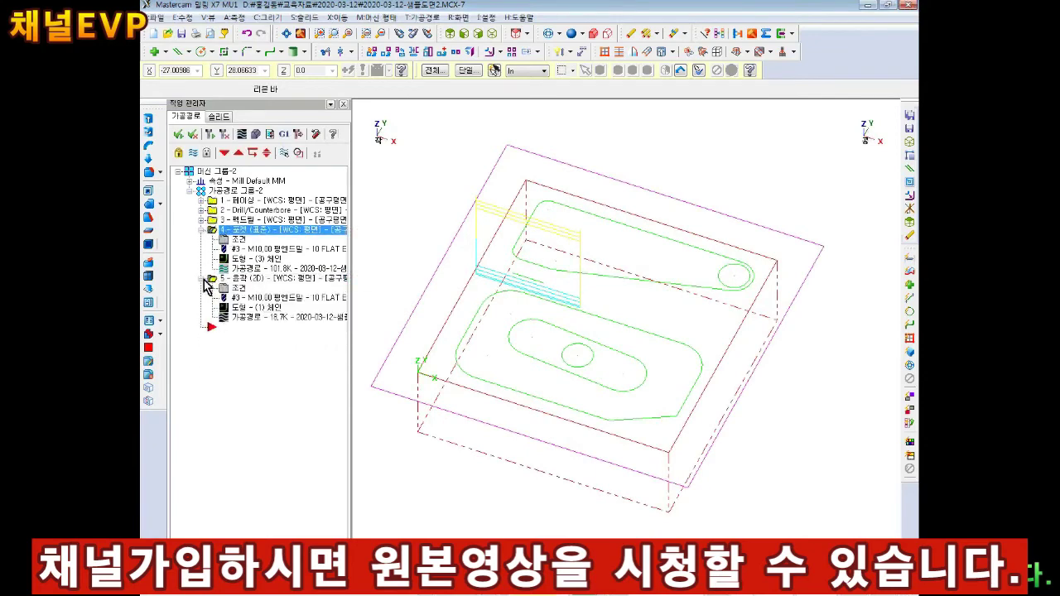
{"action": "left_click", "coordinate": [201, 230]}
{"action": "right_click", "coordinate": [223, 236]}
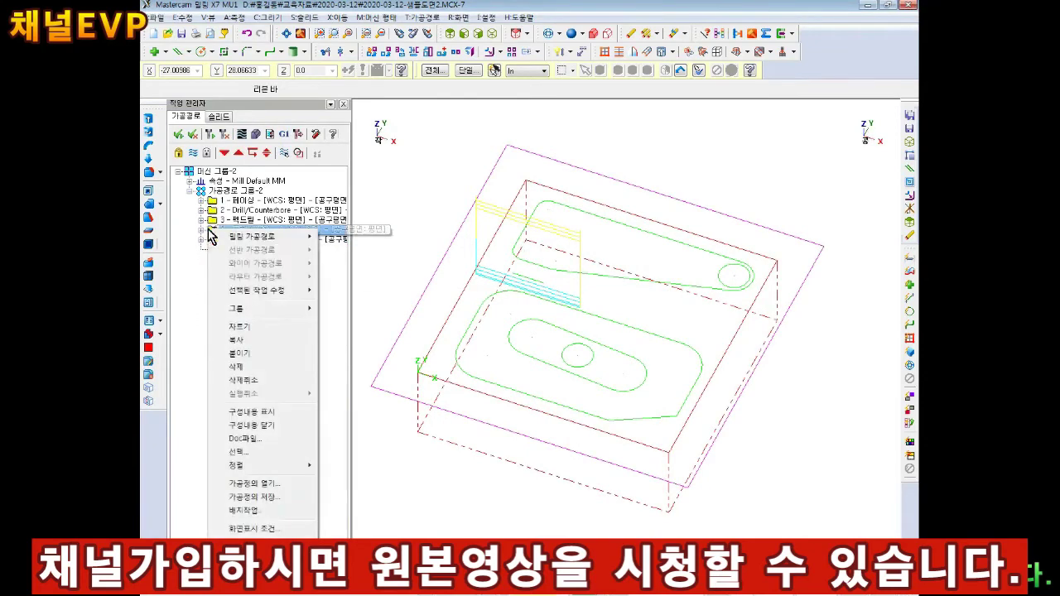
{"action": "left_click", "coordinate": [244, 346]}
{"action": "right_click", "coordinate": [225, 236]}
{"action": "left_click", "coordinate": [253, 354]}
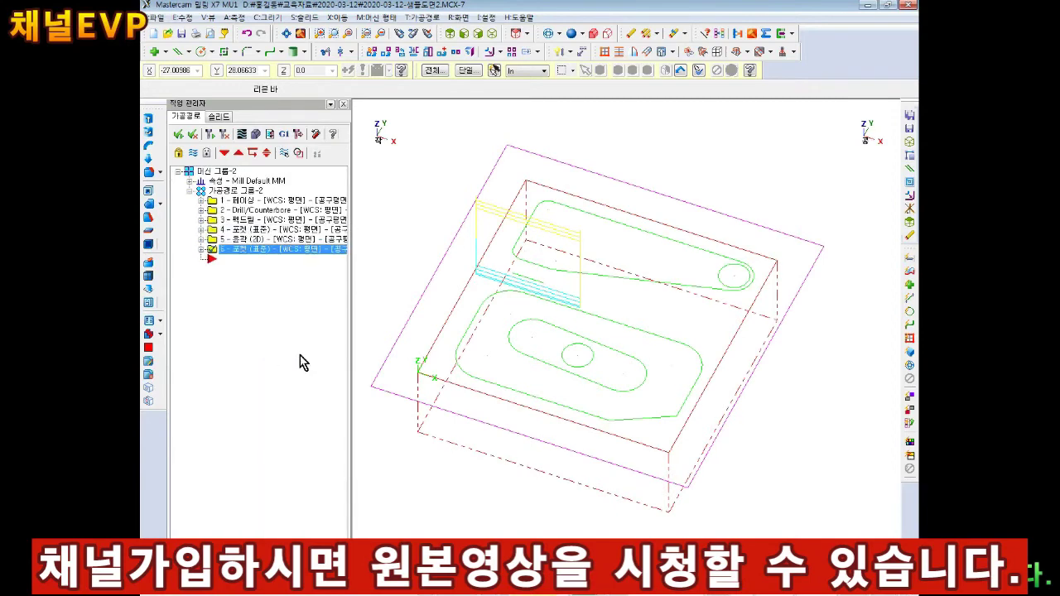
Rechain operation 6 to only the central slot outline and open its machining parameters.
{"action": "left_click", "coordinate": [201, 249]}
{"action": "left_click", "coordinate": [448, 33]}
{"action": "left_click", "coordinate": [243, 280]}
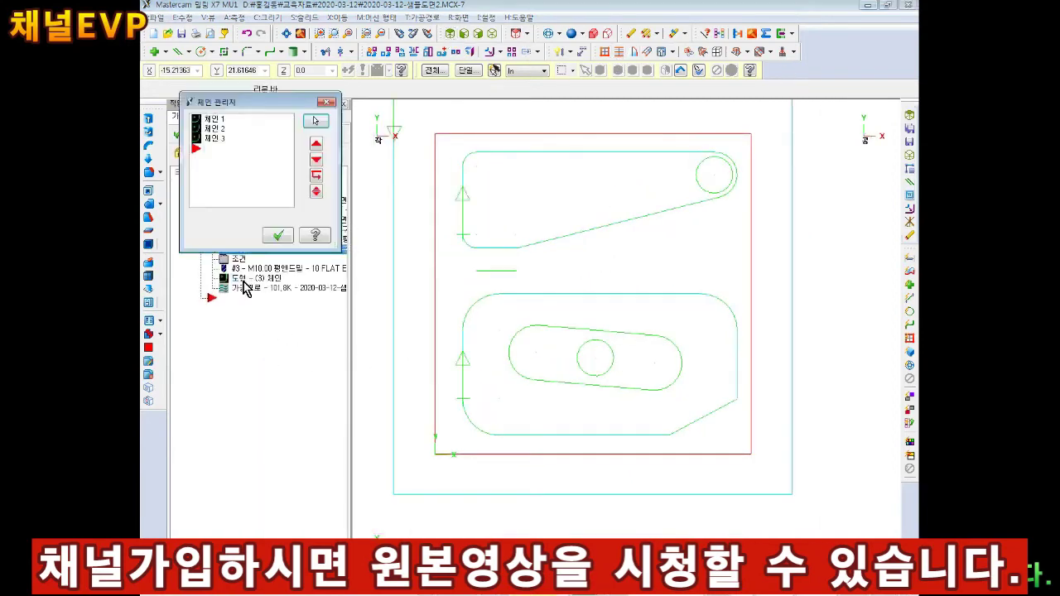
{"action": "right_click", "coordinate": [249, 178]}
{"action": "left_click", "coordinate": [286, 219]}
{"action": "left_click", "coordinate": [579, 329]}
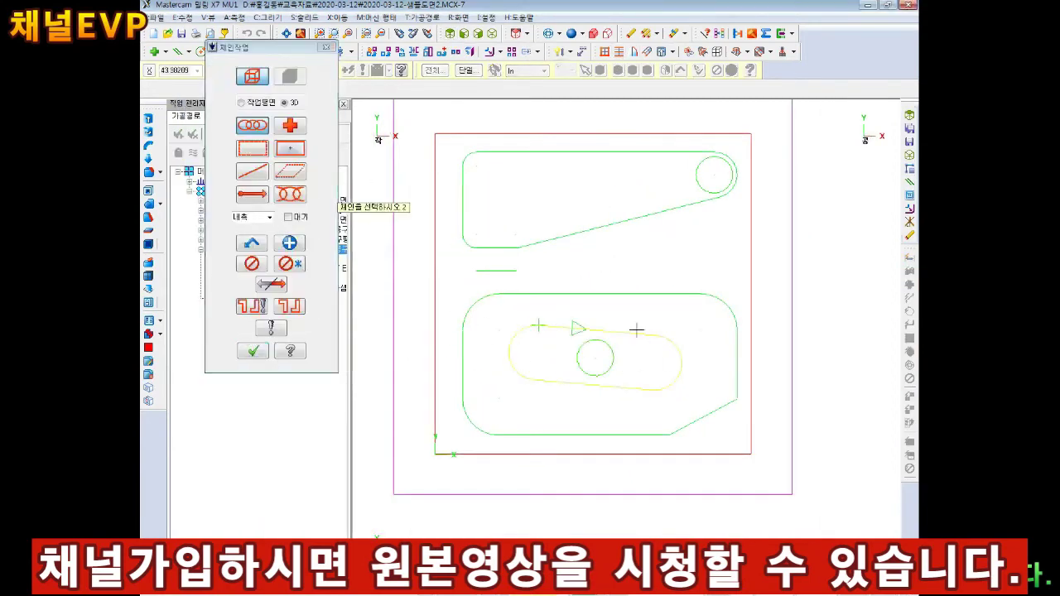
{"action": "left_click", "coordinate": [252, 351]}
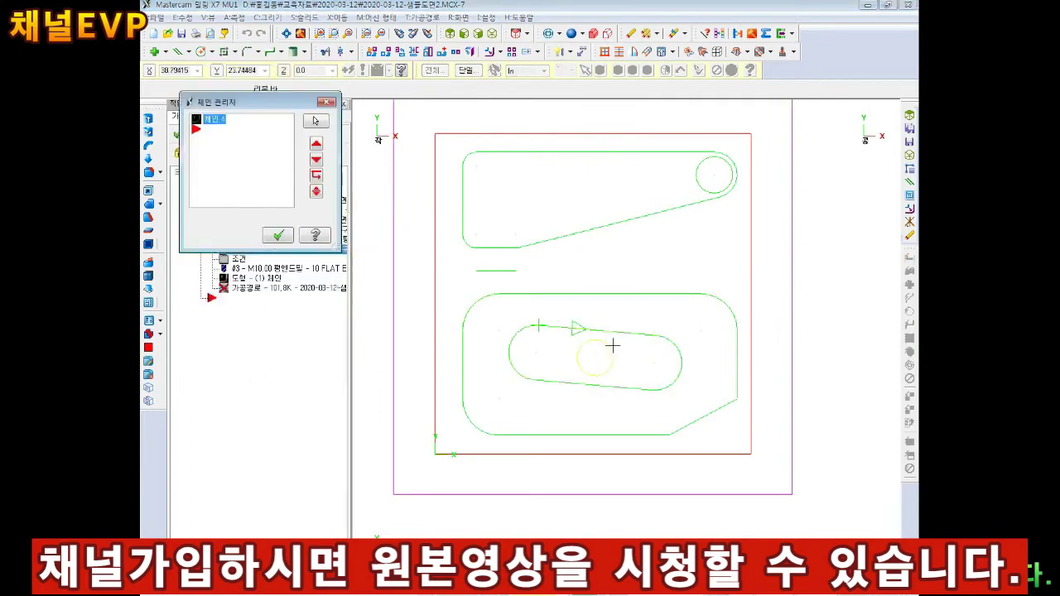
{"action": "left_click", "coordinate": [277, 235]}
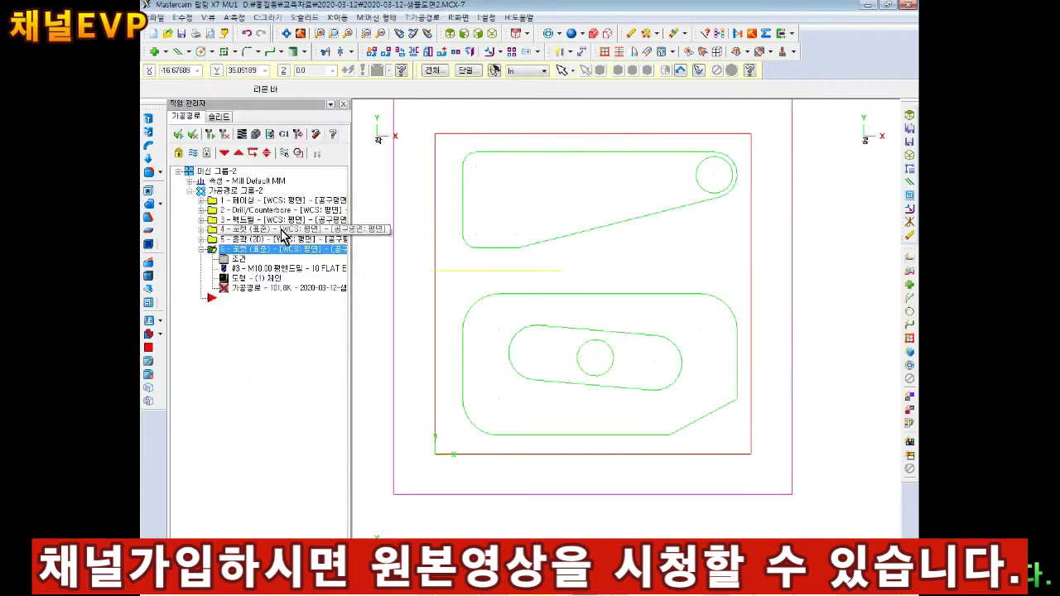
{"action": "left_click", "coordinate": [239, 260]}
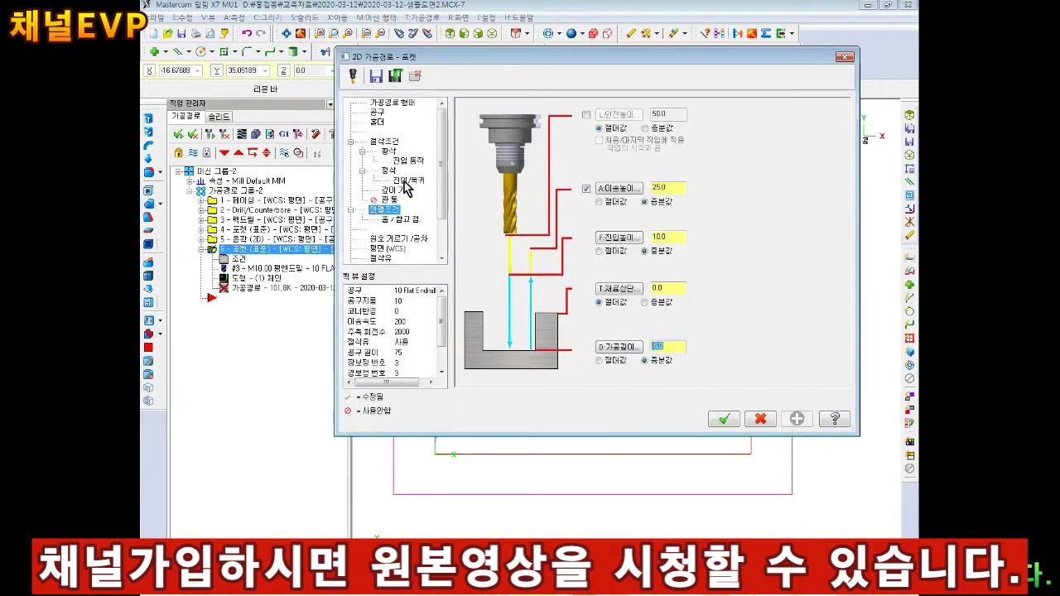
Compare the roughing settings of pockets 6 and 4, then regenerate all dirty toolpaths.
{"action": "left_click", "coordinate": [388, 152]}
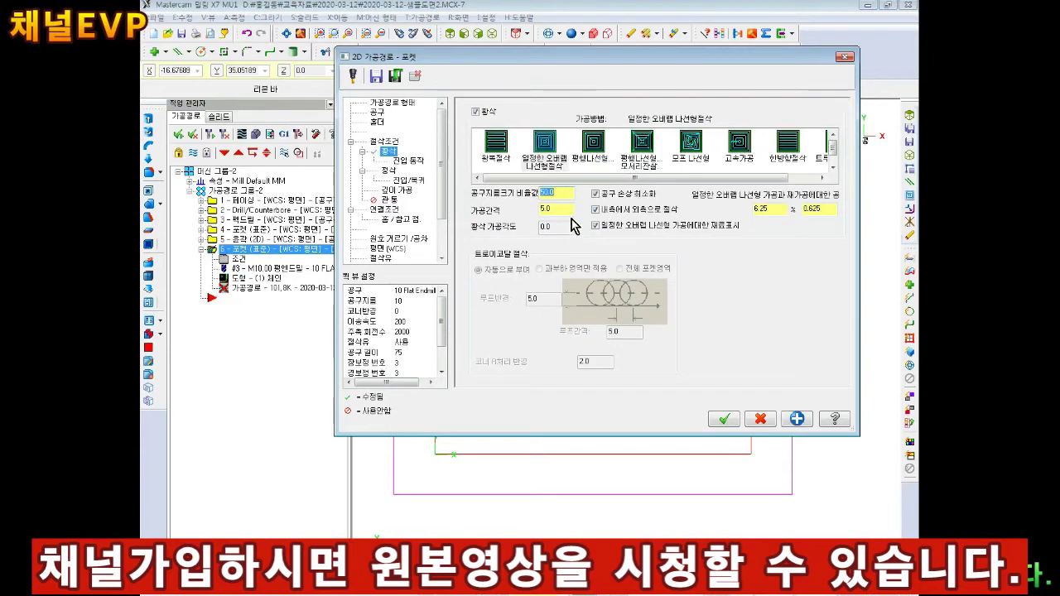
{"action": "left_click", "coordinate": [714, 423]}
{"action": "left_click", "coordinate": [202, 230]}
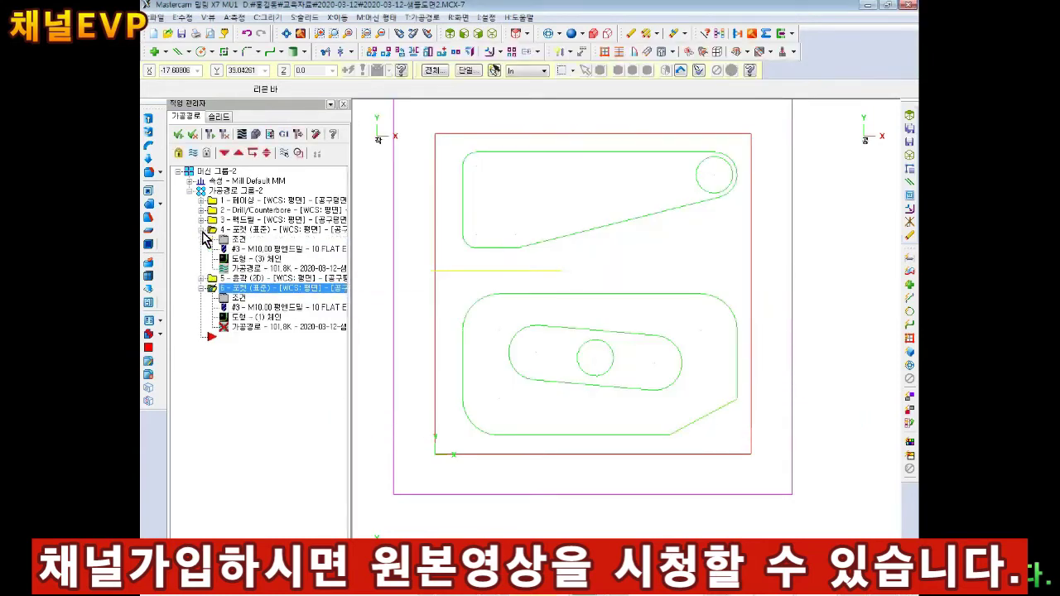
{"action": "left_click", "coordinate": [236, 241]}
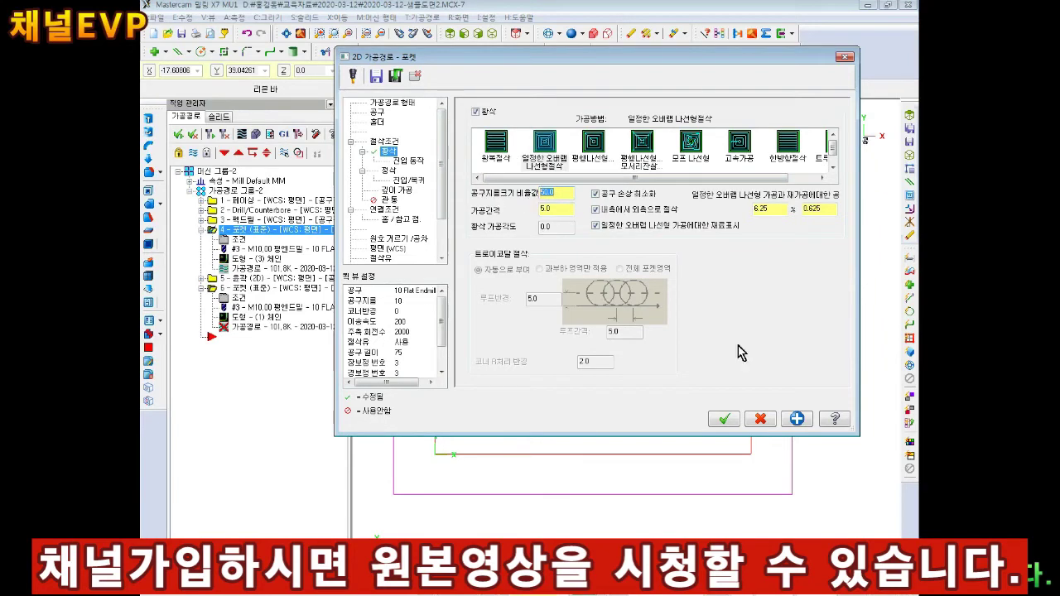
{"action": "left_click", "coordinate": [729, 418]}
{"action": "left_click", "coordinate": [208, 136]}
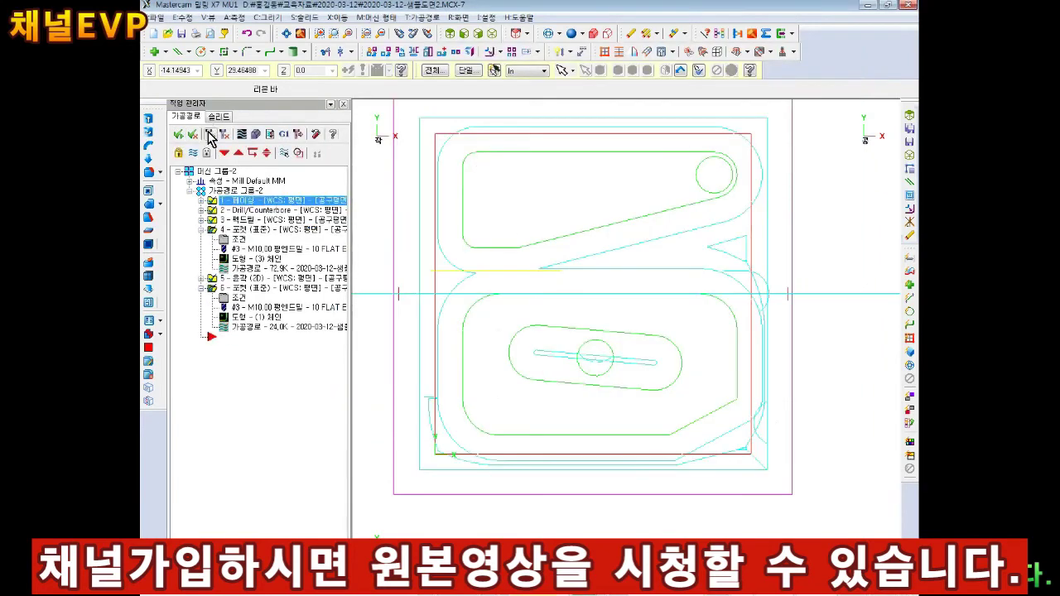
Simulate all six operations (716 moves), zoom in on the slot pocket, then close the simulator.
{"action": "left_click", "coordinate": [257, 136]}
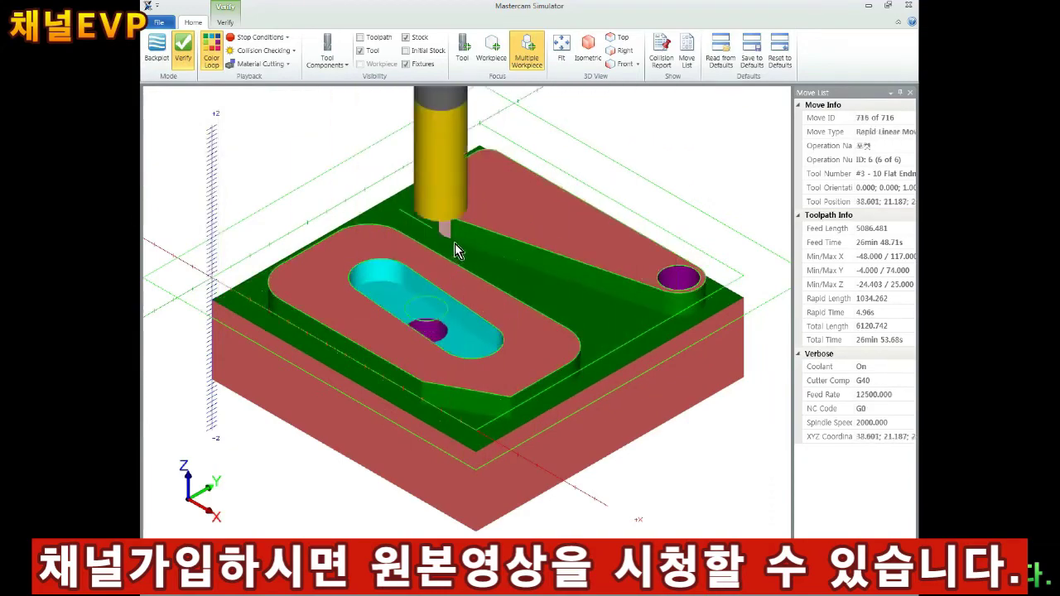
{"action": "middle_click_drag", "start_coordinate": [455, 293], "coordinate": [421, 314]}
{"action": "scroll", "coordinate": [456, 331], "scroll_direction": "up", "scroll_amount": 5}
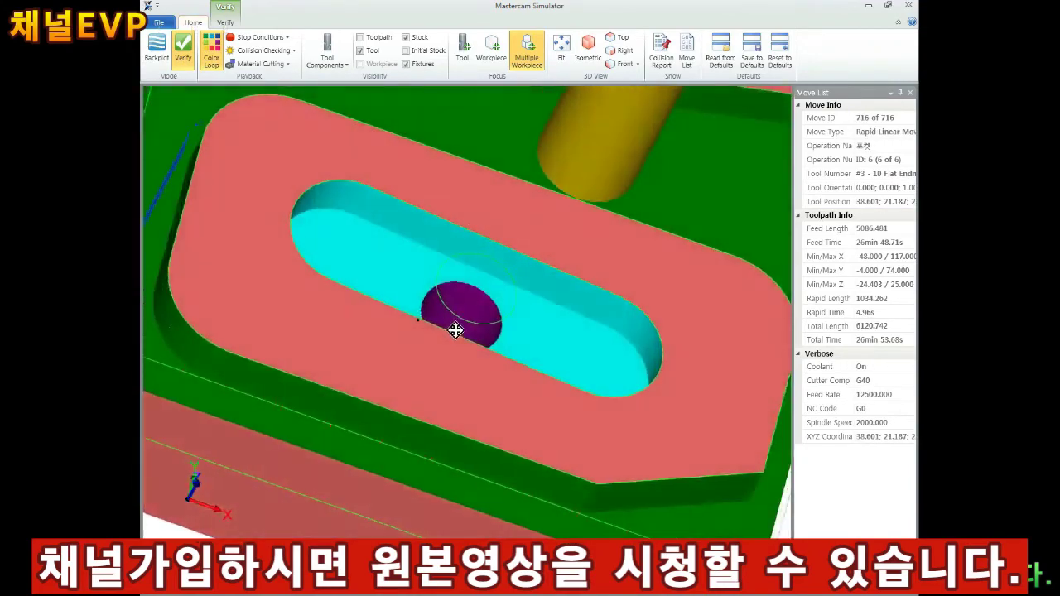
{"action": "scroll", "coordinate": [455, 331], "scroll_direction": "down", "scroll_amount": 3}
{"action": "scroll", "coordinate": [445, 320], "scroll_direction": "down", "scroll_amount": 3}
{"action": "scroll", "coordinate": [438, 315], "scroll_direction": "down", "scroll_amount": 2}
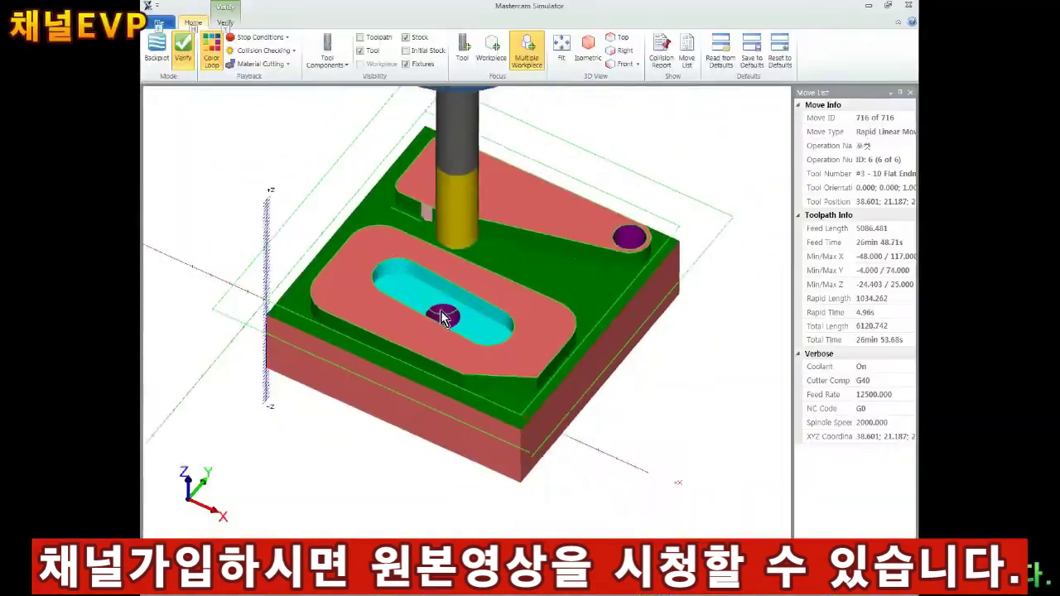
{"action": "scroll", "coordinate": [441, 317], "scroll_direction": "up", "scroll_amount": 1}
{"action": "left_click", "coordinate": [911, 7]}
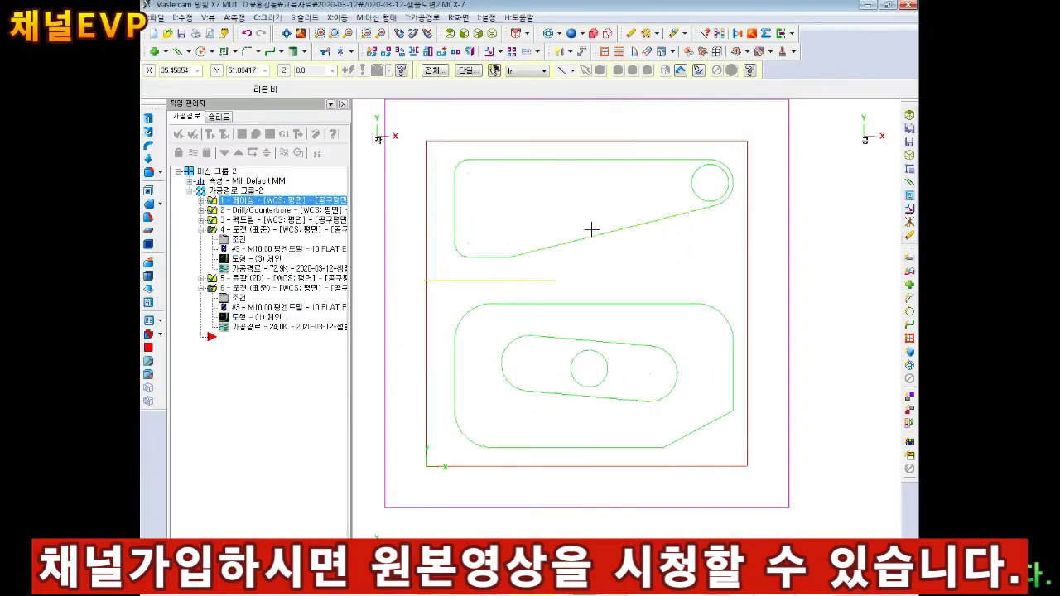
Copy 2D contour operation 5 and paste it as new operation 7.
{"action": "right_click", "coordinate": [214, 282]}
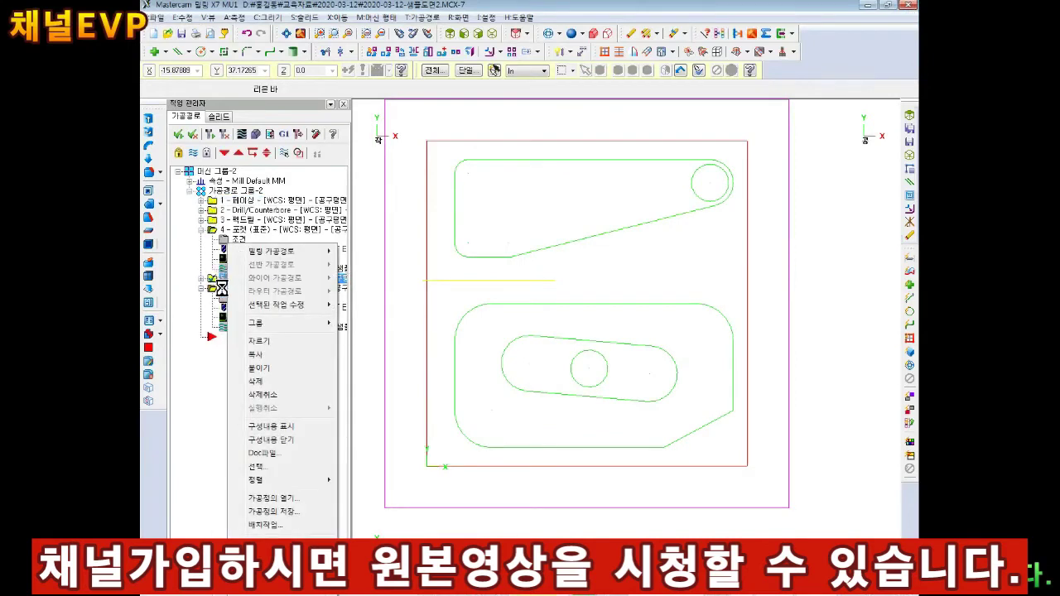
{"action": "left_click", "coordinate": [269, 369]}
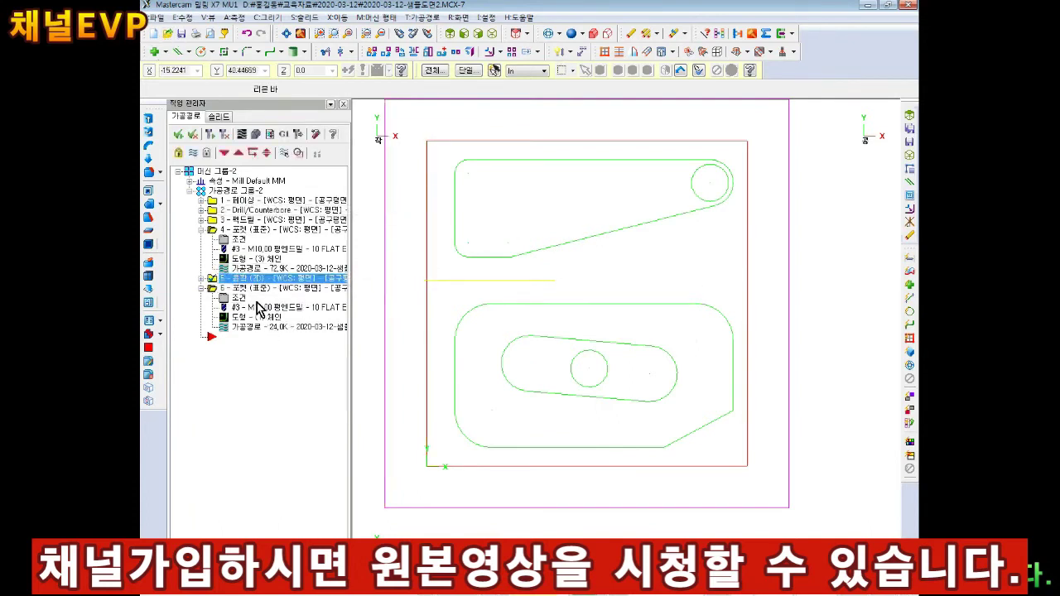
{"action": "right_click", "coordinate": [239, 282]}
{"action": "left_click", "coordinate": [273, 367]}
{"action": "right_click", "coordinate": [242, 281]}
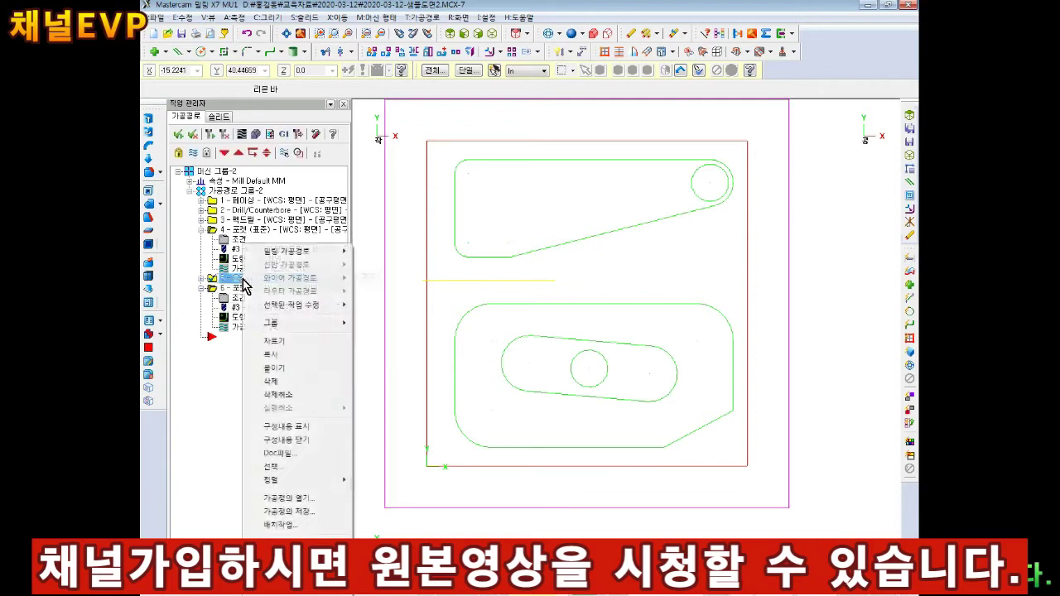
{"action": "left_click", "coordinate": [273, 367]}
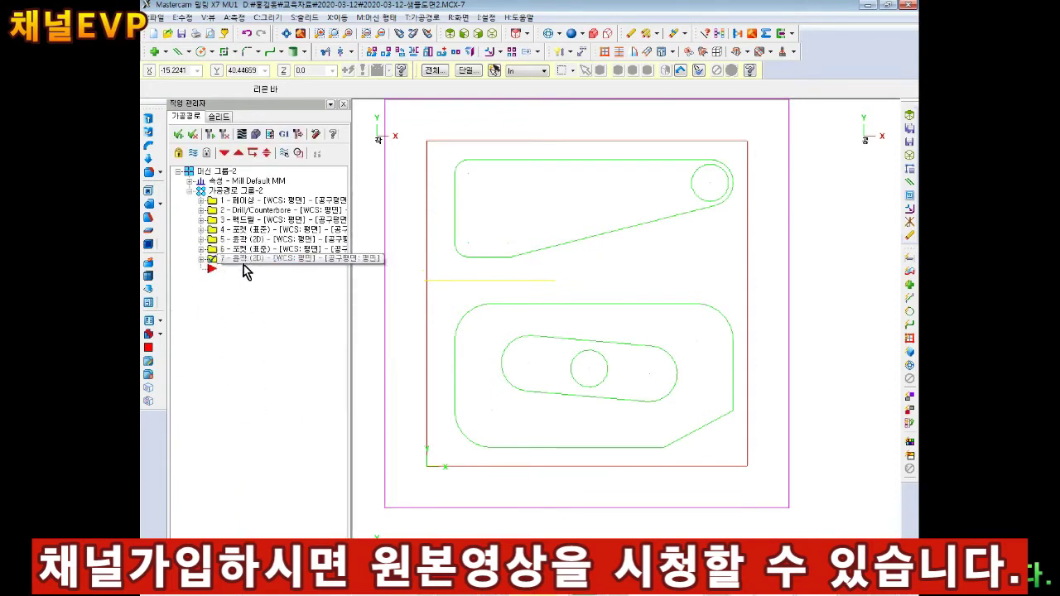
Expand operation 7 and open its chain geometry in Chain Manager.
{"action": "left_click", "coordinate": [251, 262]}
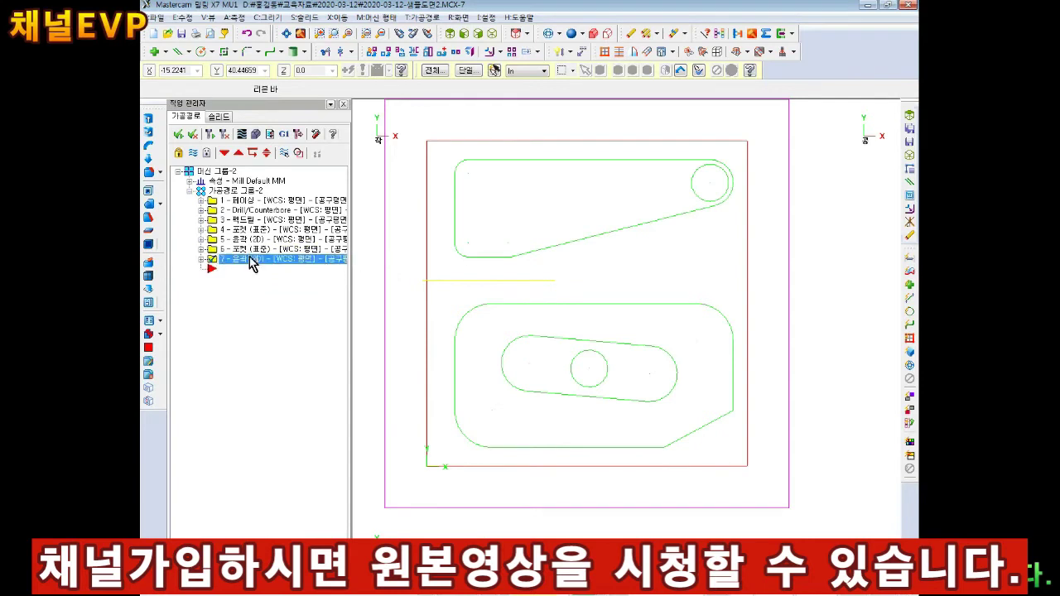
{"action": "left_click", "coordinate": [202, 259]}
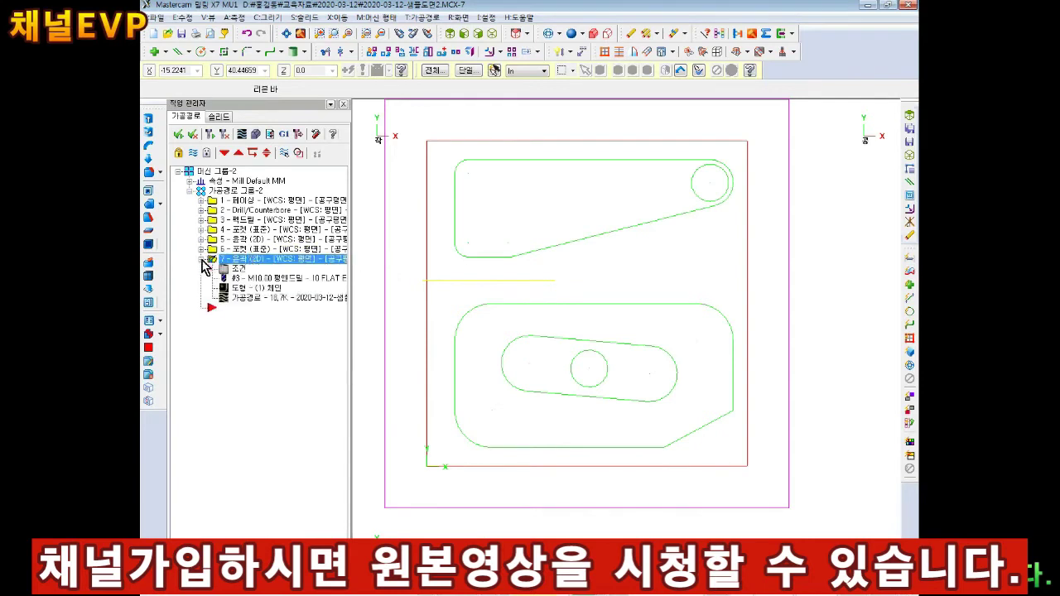
{"action": "left_click", "coordinate": [247, 291]}
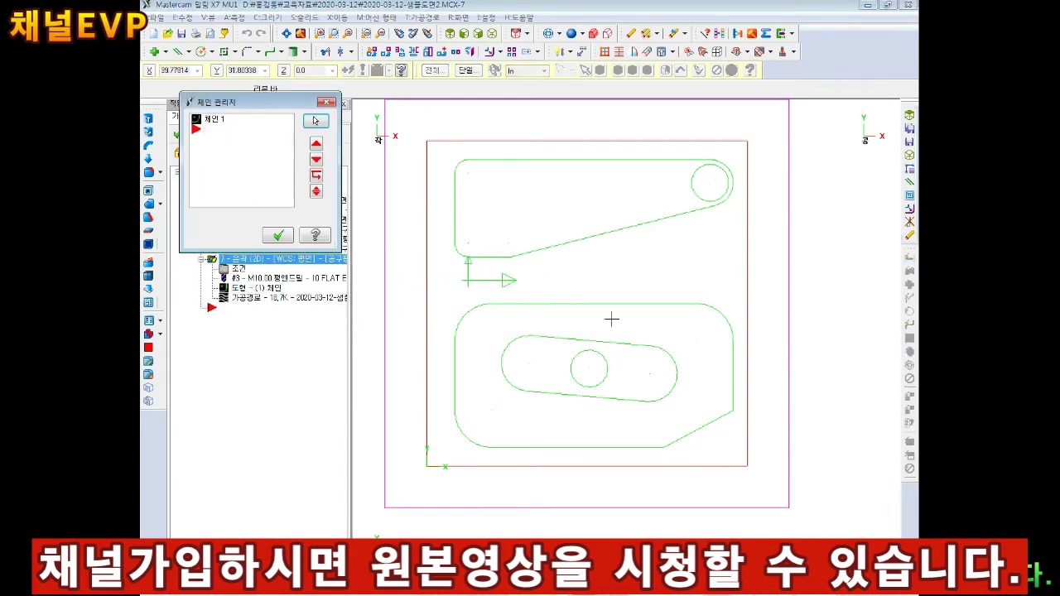
Rechain operation 7 to both outer profiles, the corner circle and the slot, reversing directions.
{"action": "right_click", "coordinate": [262, 165]}
{"action": "left_click", "coordinate": [309, 192]}
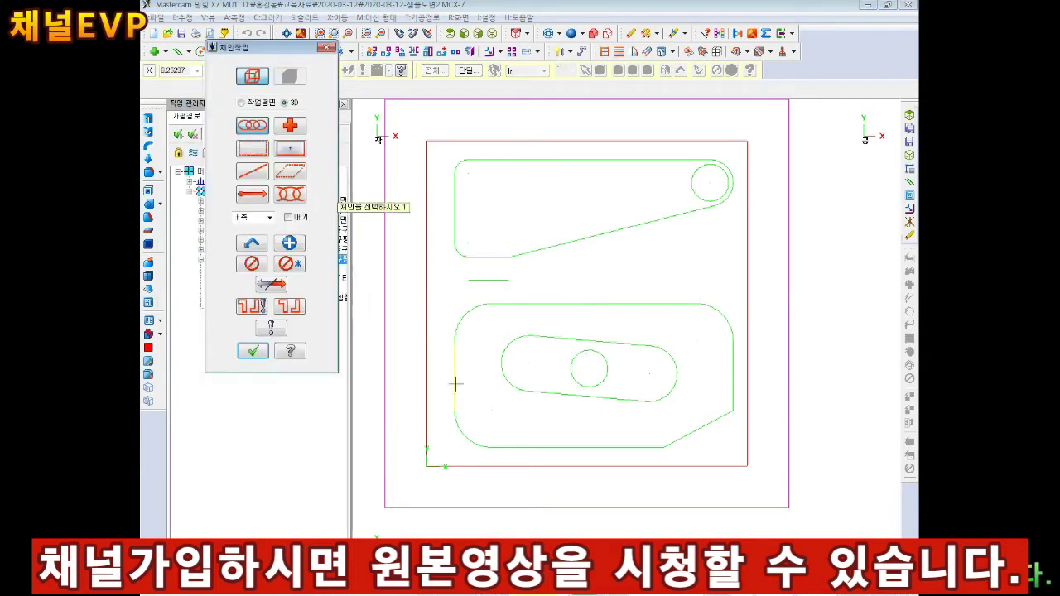
{"action": "left_click", "coordinate": [270, 285]}
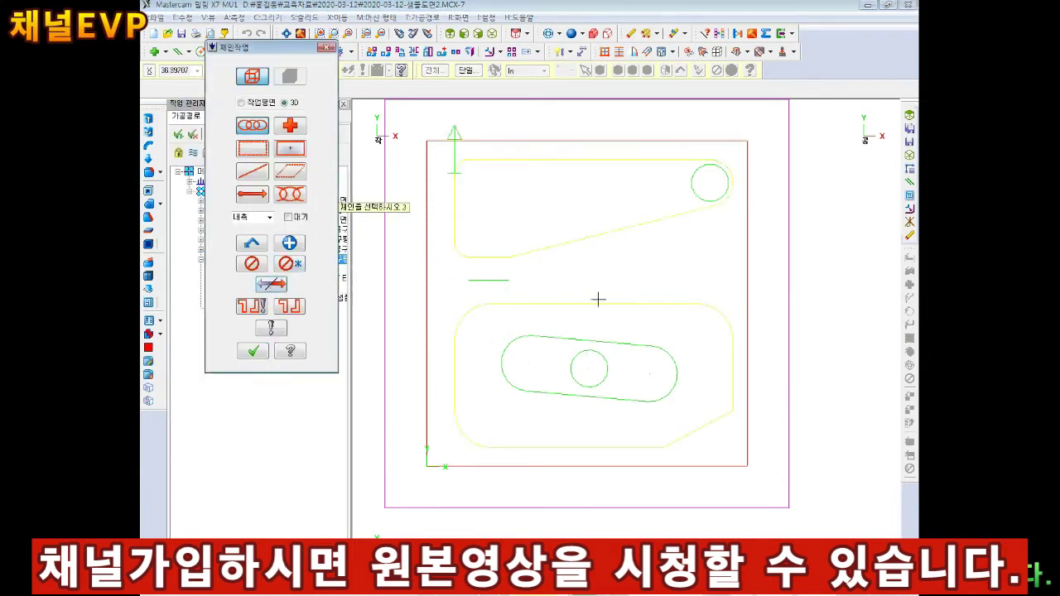
{"action": "left_click", "coordinate": [722, 180]}
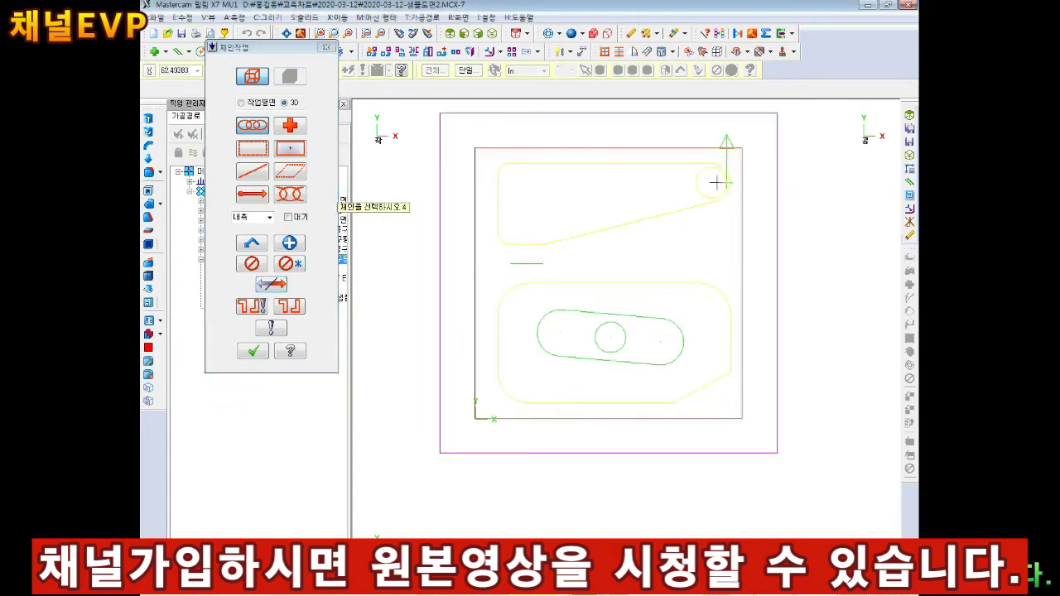
{"action": "left_click", "coordinate": [245, 244]}
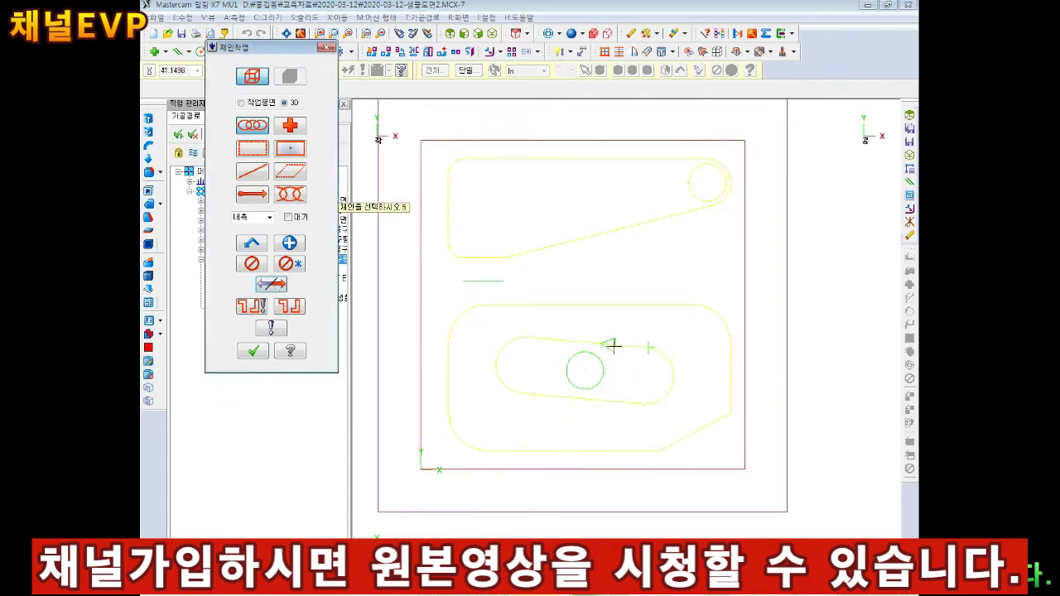
{"action": "left_click", "coordinate": [253, 351]}
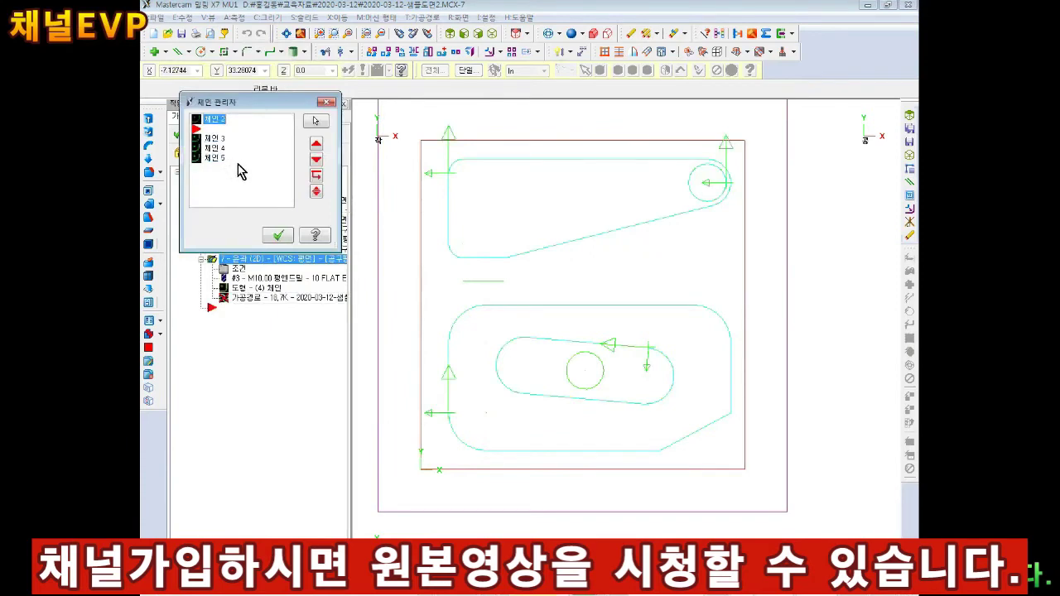
{"action": "left_click", "coordinate": [277, 235]}
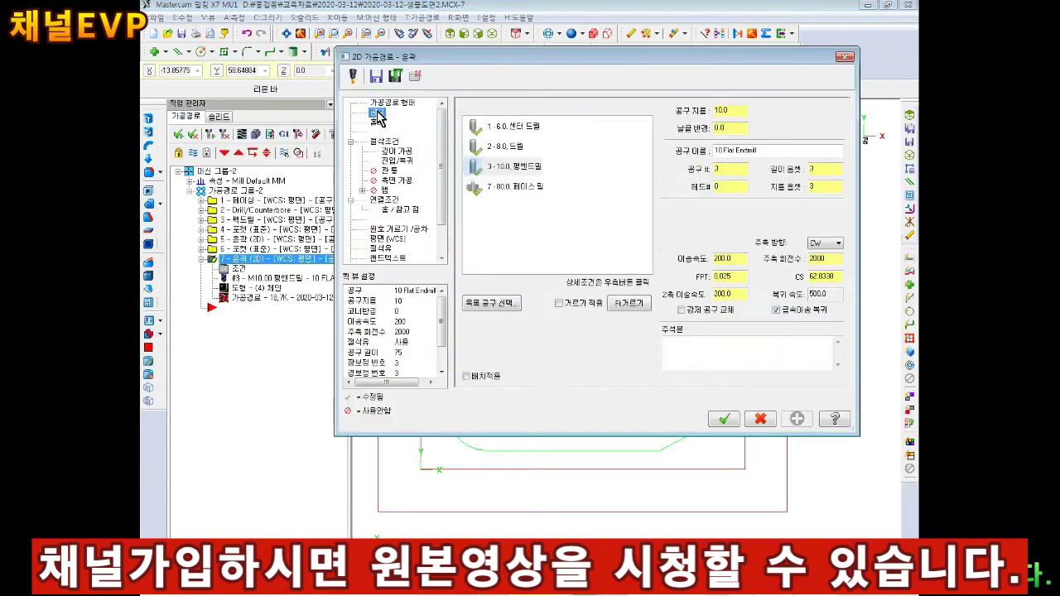
Create a new 10 Chamfer Mill as tool 4 and set its feed rate to 150.
{"action": "right_click", "coordinate": [503, 222]}
{"action": "left_click", "coordinate": [553, 245]}
{"action": "left_click", "coordinate": [331, 285]}
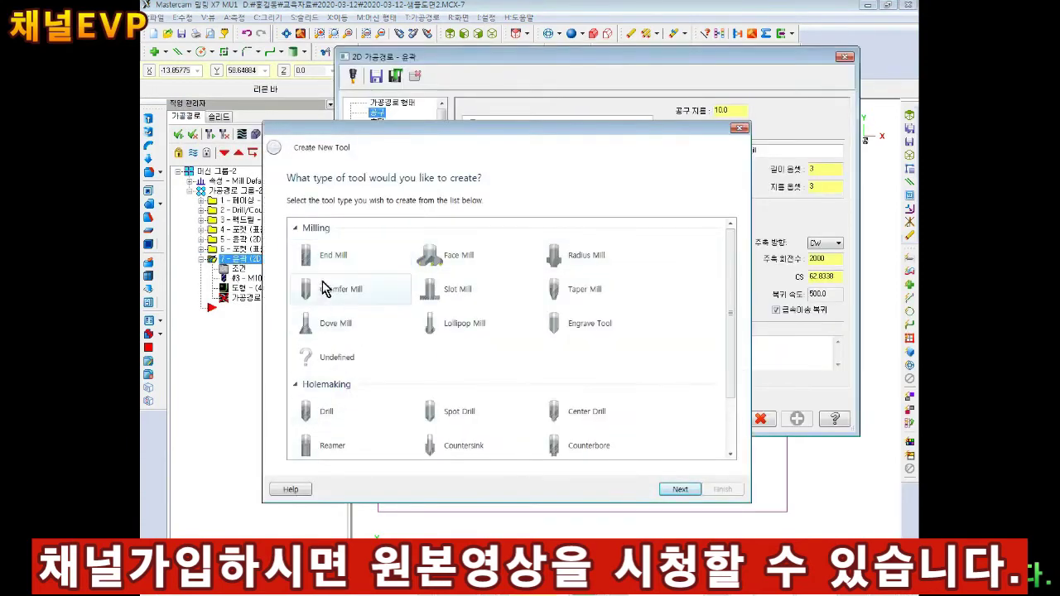
{"action": "left_click", "coordinate": [679, 489]}
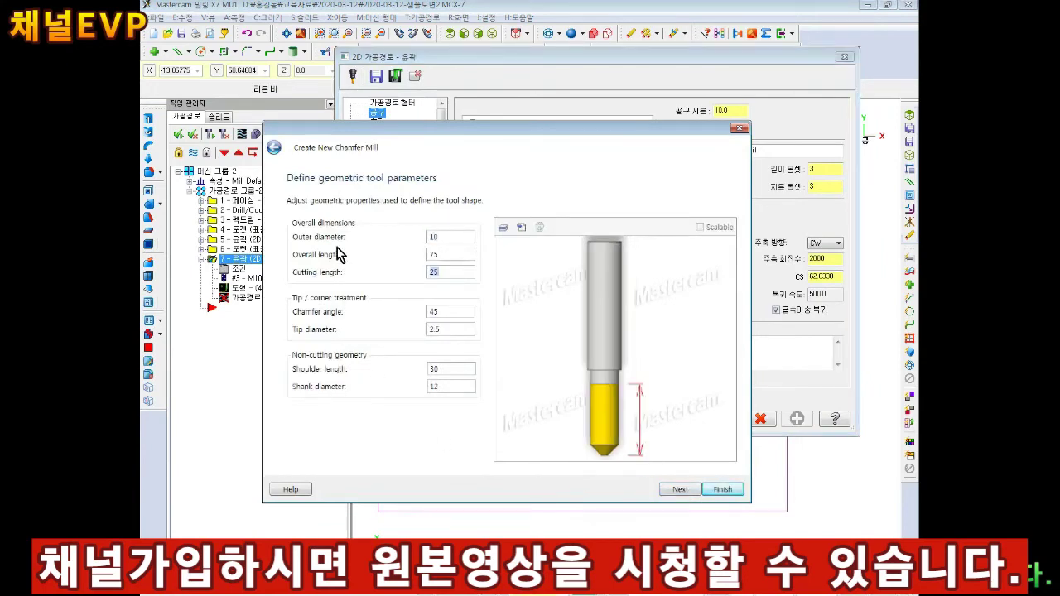
{"action": "left_click", "coordinate": [681, 490]}
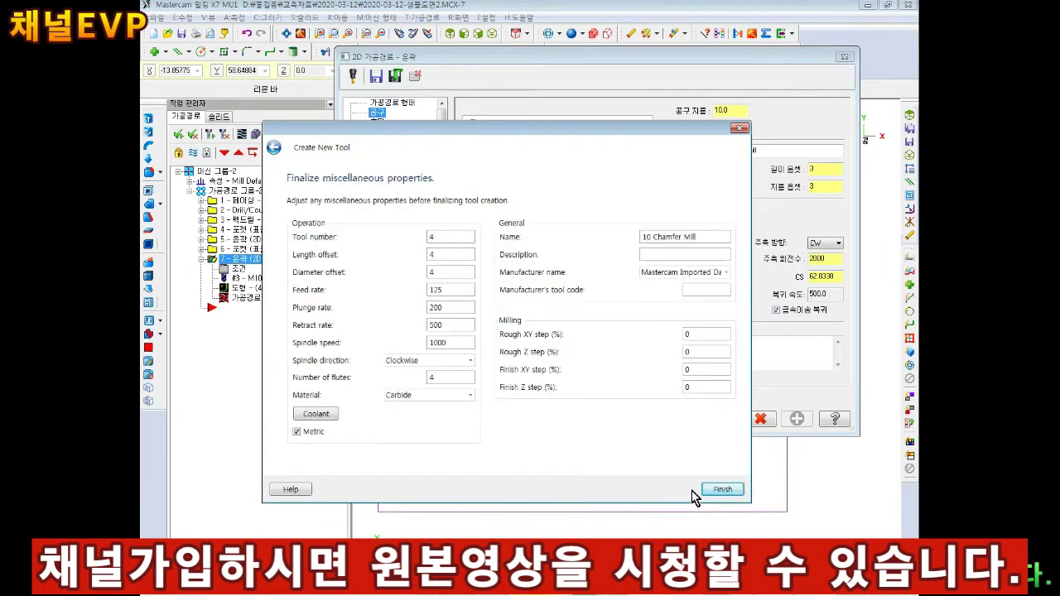
{"action": "left_click", "coordinate": [722, 490]}
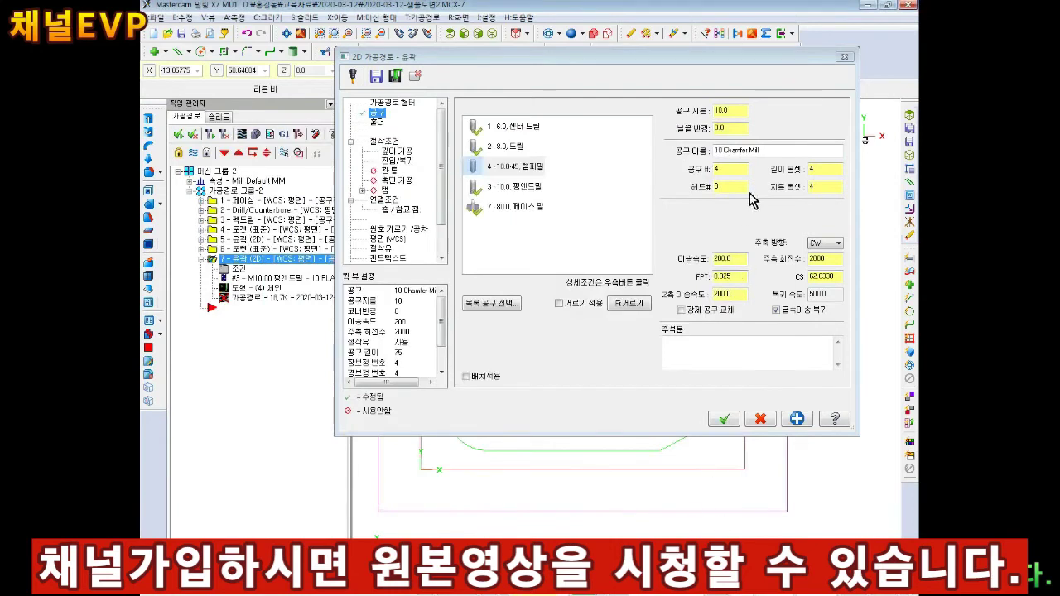
{"action": "double_click", "coordinate": [742, 261]}
{"action": "type", "text": "150"}
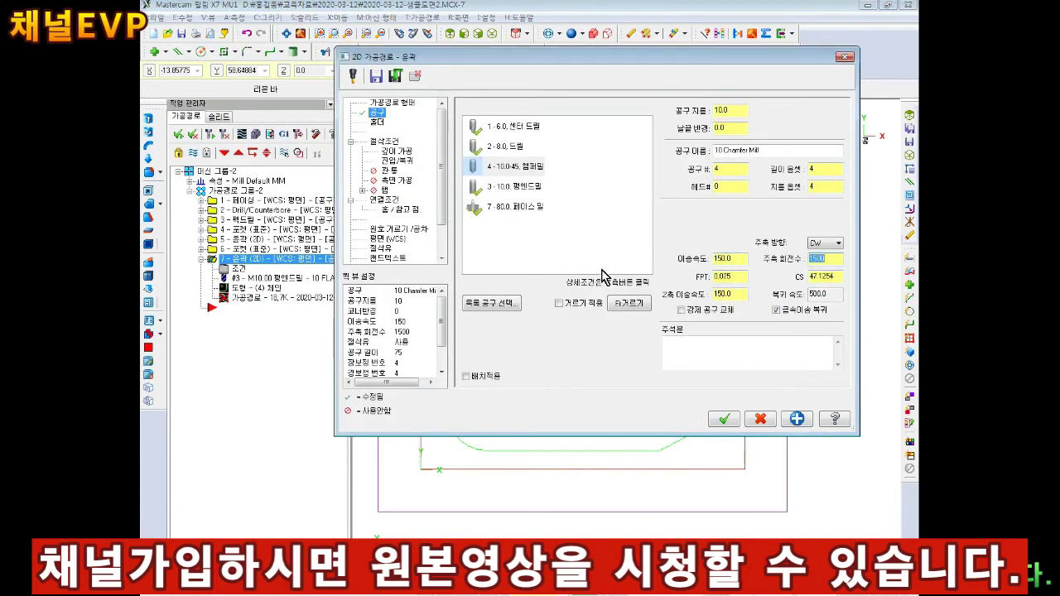
Set compensation type to Computer and contour type to 2D chamfer.
{"action": "left_click", "coordinate": [385, 143]}
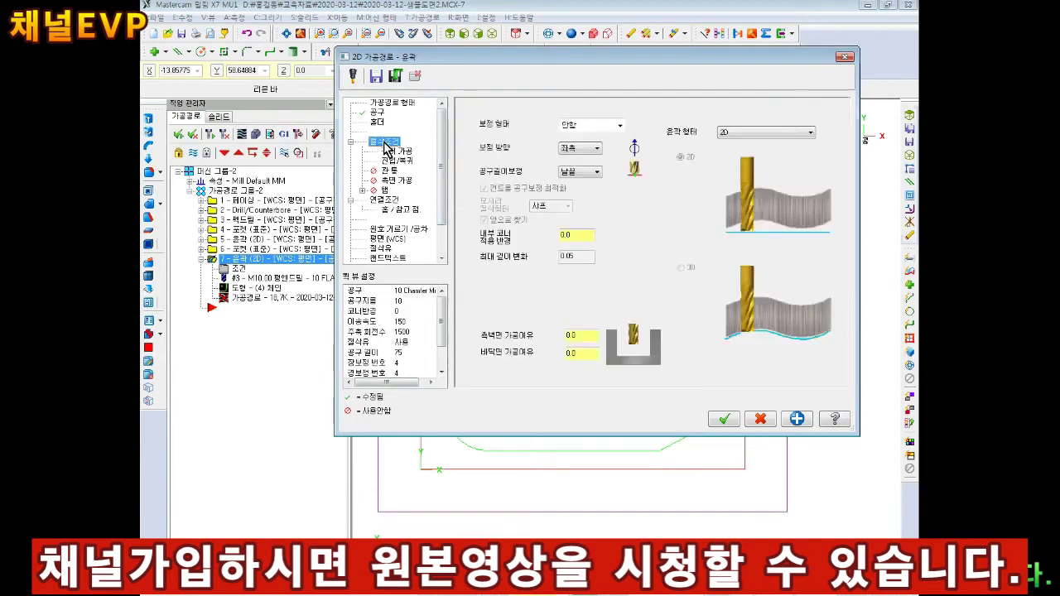
{"action": "left_click", "coordinate": [573, 126]}
{"action": "left_click", "coordinate": [575, 139]}
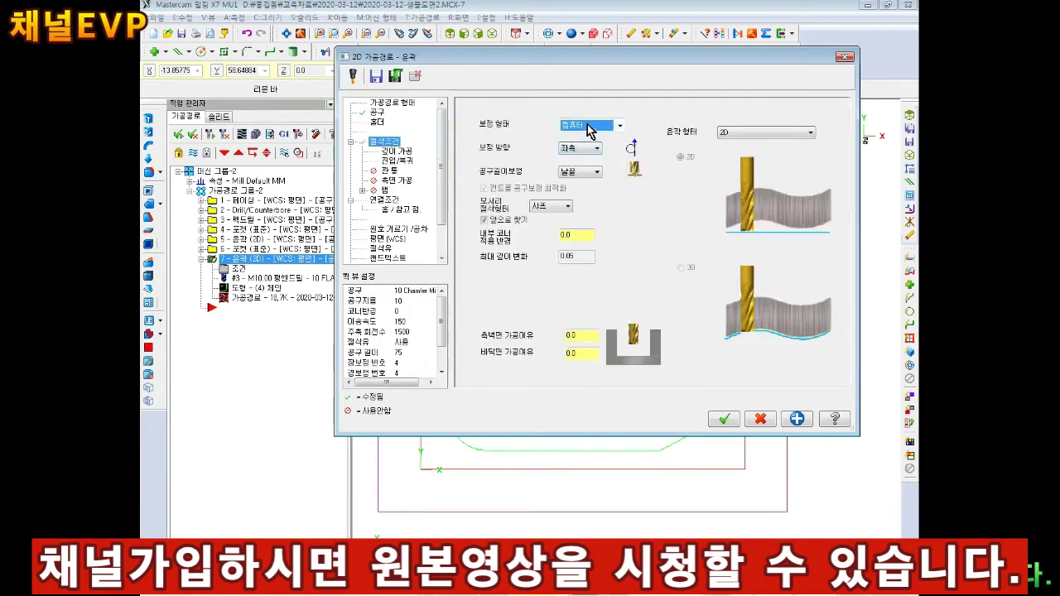
{"action": "left_click", "coordinate": [718, 134]}
{"action": "left_click", "coordinate": [745, 149]}
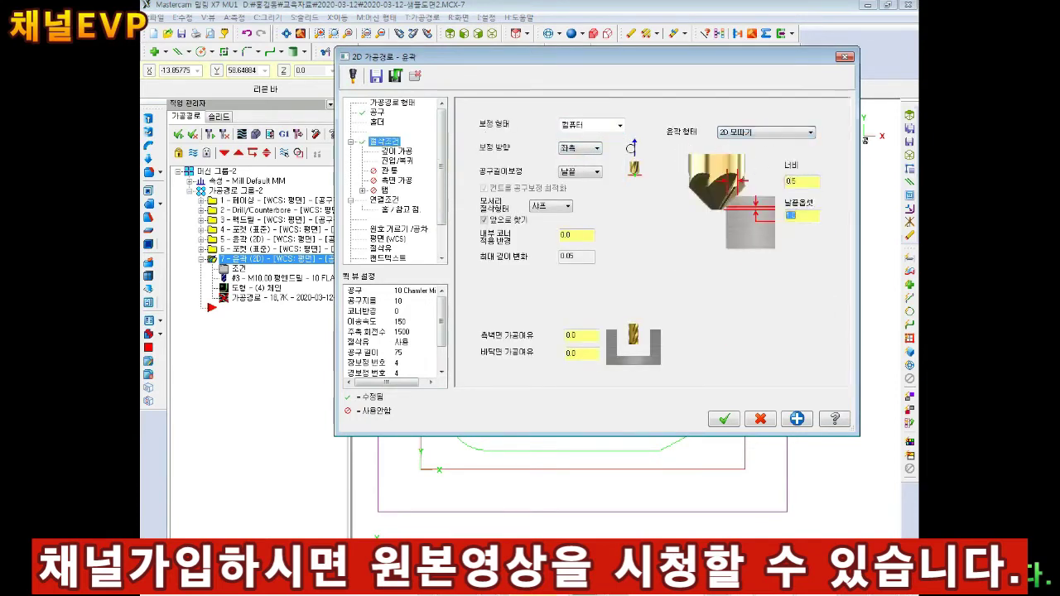
Review the depth cut, lead in/out, break-through, linking and coolant pages, then accept.
{"action": "left_click", "coordinate": [396, 151]}
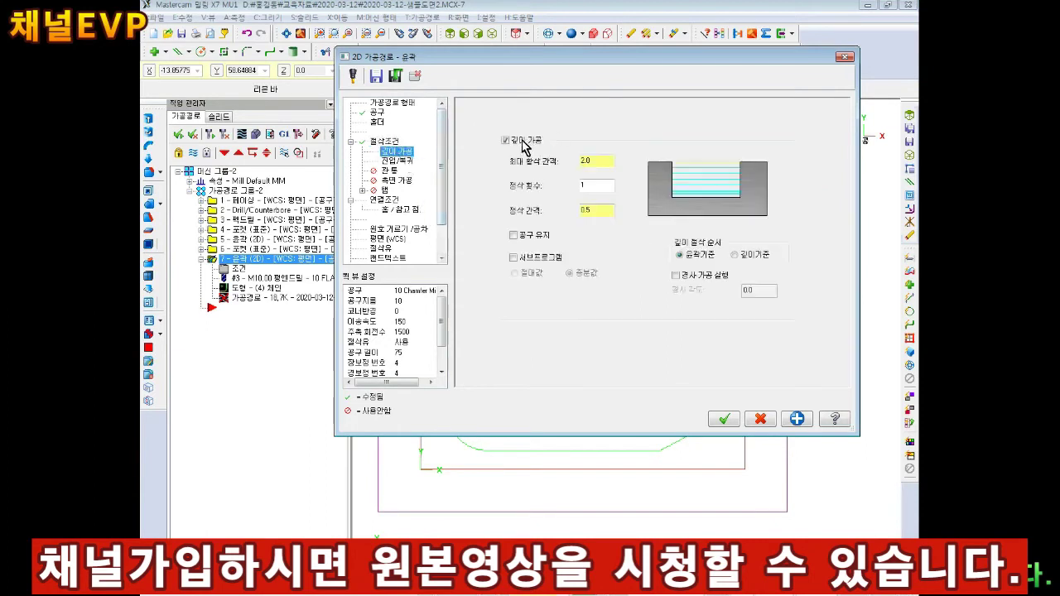
{"action": "left_click", "coordinate": [395, 160]}
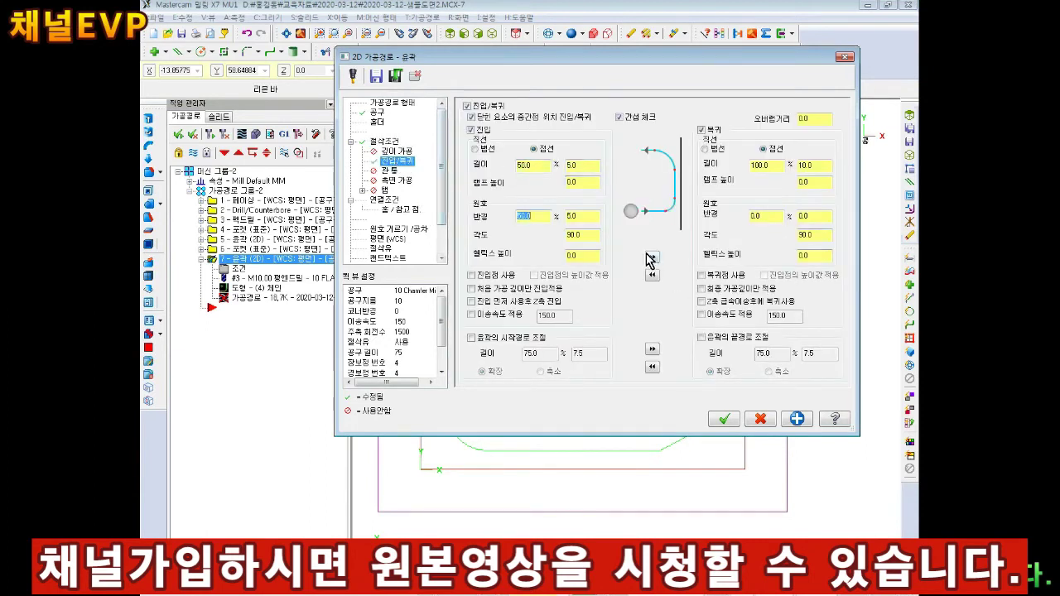
{"action": "left_click", "coordinate": [390, 170]}
{"action": "left_click", "coordinate": [385, 199]}
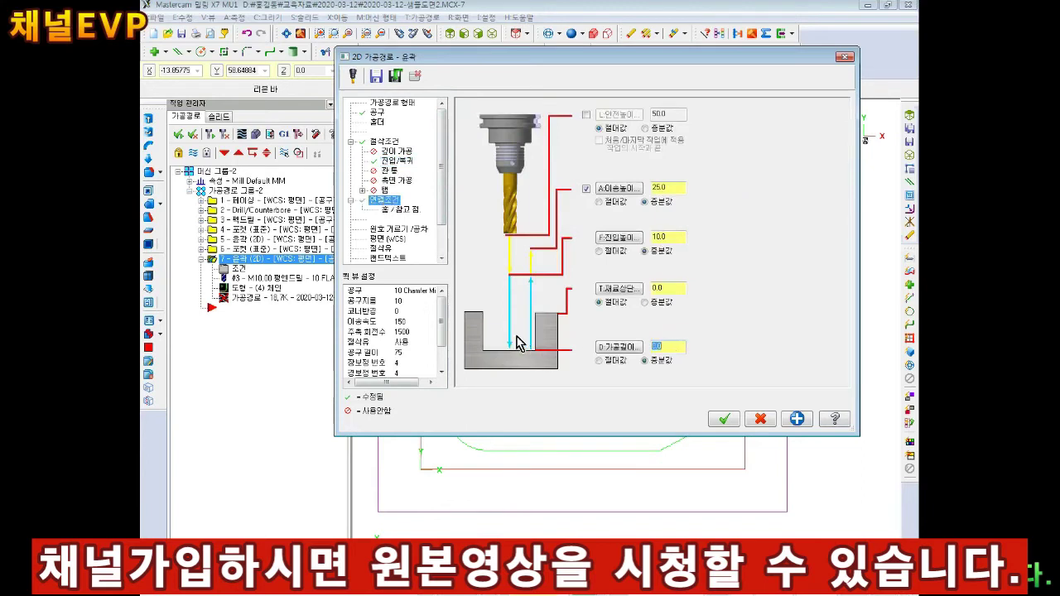
{"action": "left_click", "coordinate": [385, 248]}
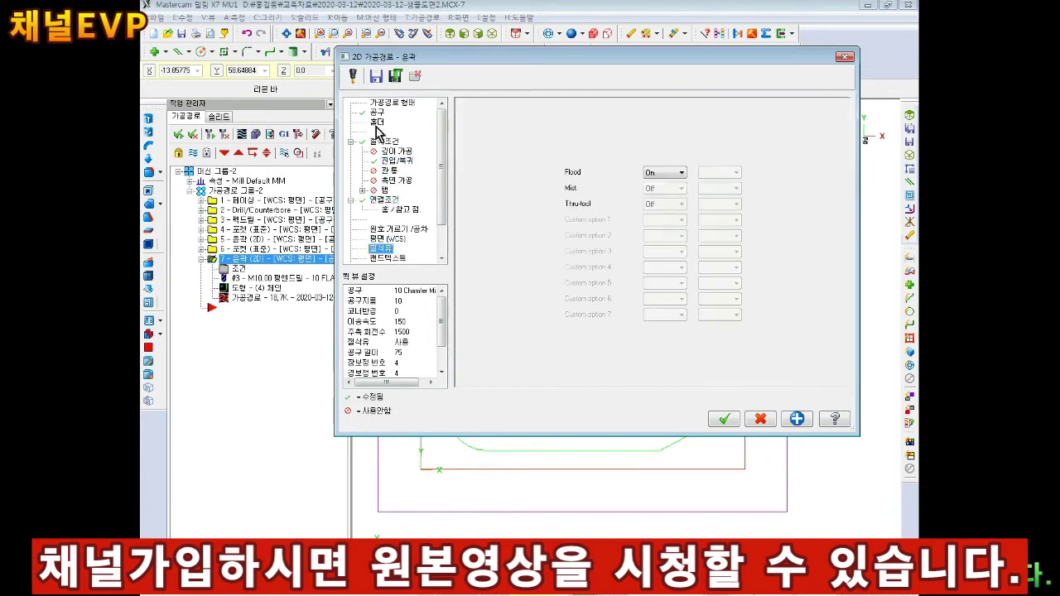
{"action": "left_click", "coordinate": [724, 420]}
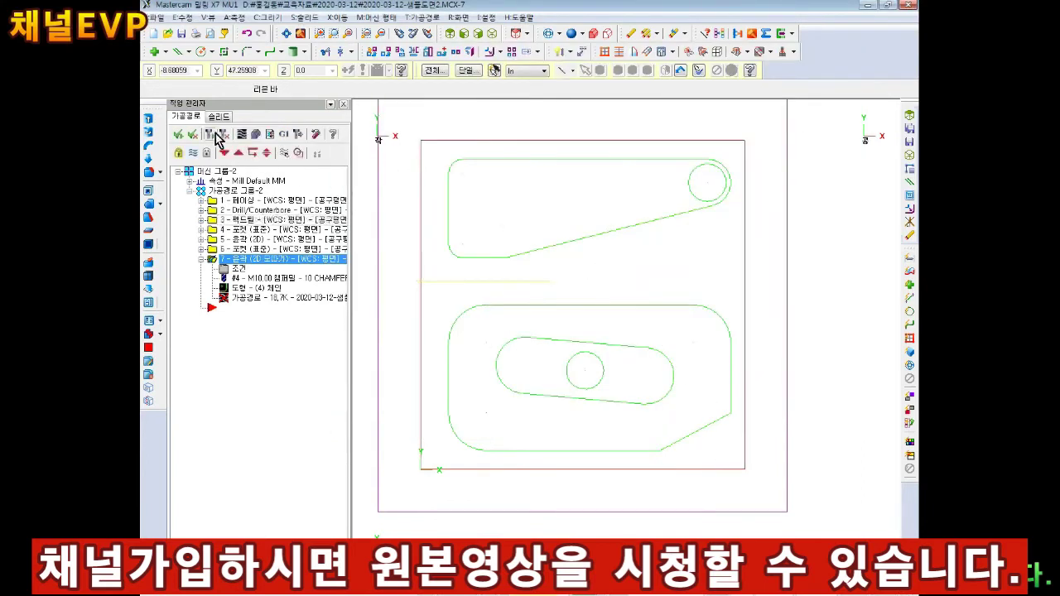
Adjust the chamfer contour's 진입/복귀 (lead in/out) settings and accept to regenerate it.
{"action": "scroll", "coordinate": [577, 378], "scroll_direction": "up", "scroll_amount": 2}
{"action": "scroll", "coordinate": [547, 374], "scroll_direction": "up", "scroll_amount": 2}
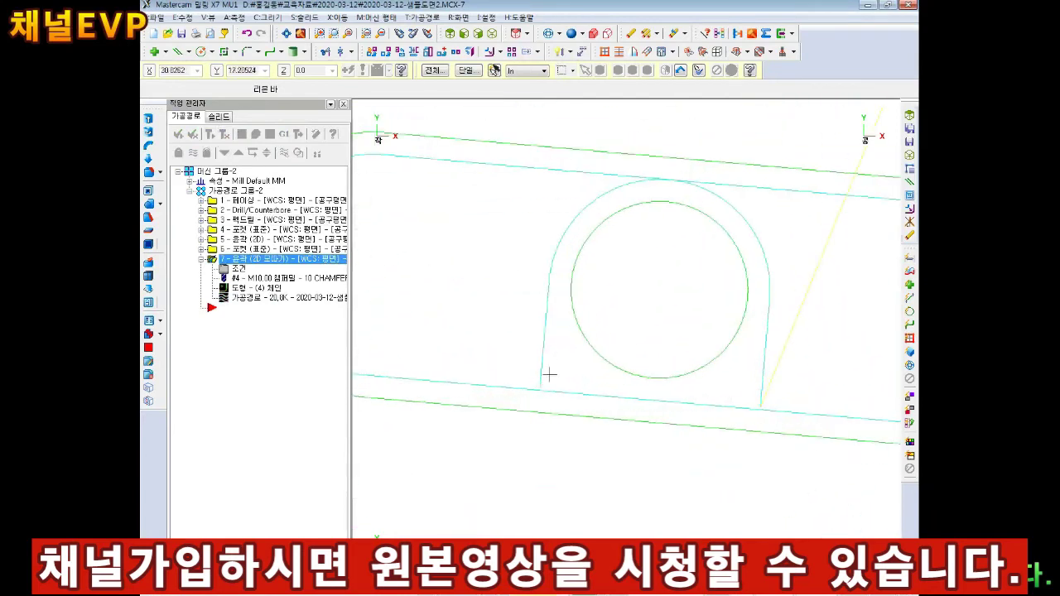
{"action": "scroll", "coordinate": [546, 373], "scroll_direction": "down", "scroll_amount": 2}
{"action": "left_click", "coordinate": [398, 160]}
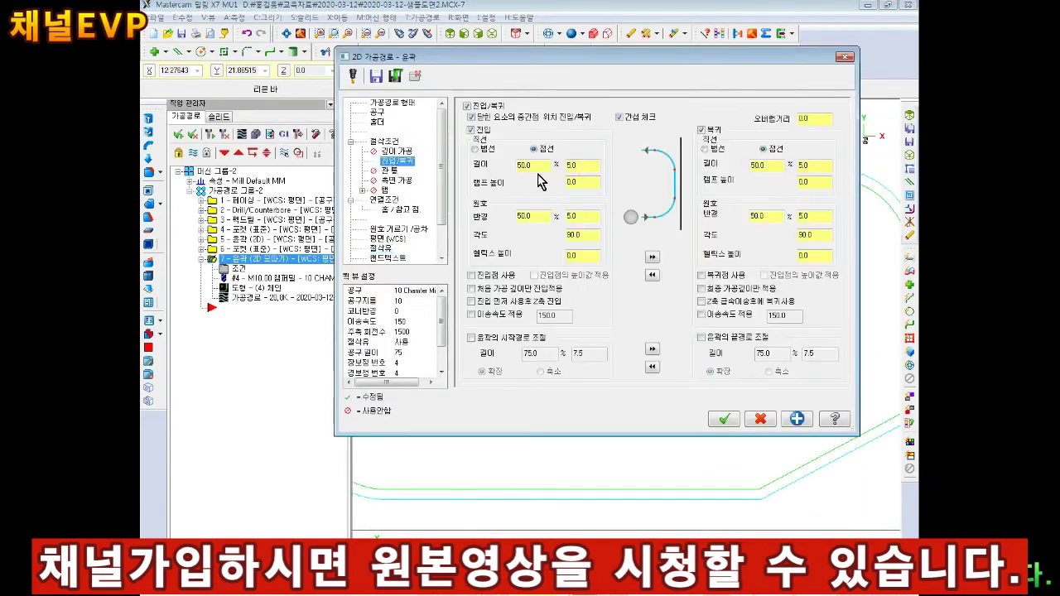
{"action": "left_click", "coordinate": [724, 420]}
Show the part isometrically and simulate all seven operations (780 moves) in Mastercam Simulator.
{"action": "scroll", "coordinate": [583, 312], "scroll_direction": "up", "scroll_amount": 1}
{"action": "scroll", "coordinate": [563, 315], "scroll_direction": "down", "scroll_amount": 1}
{"action": "scroll", "coordinate": [550, 292], "scroll_direction": "down", "scroll_amount": 2}
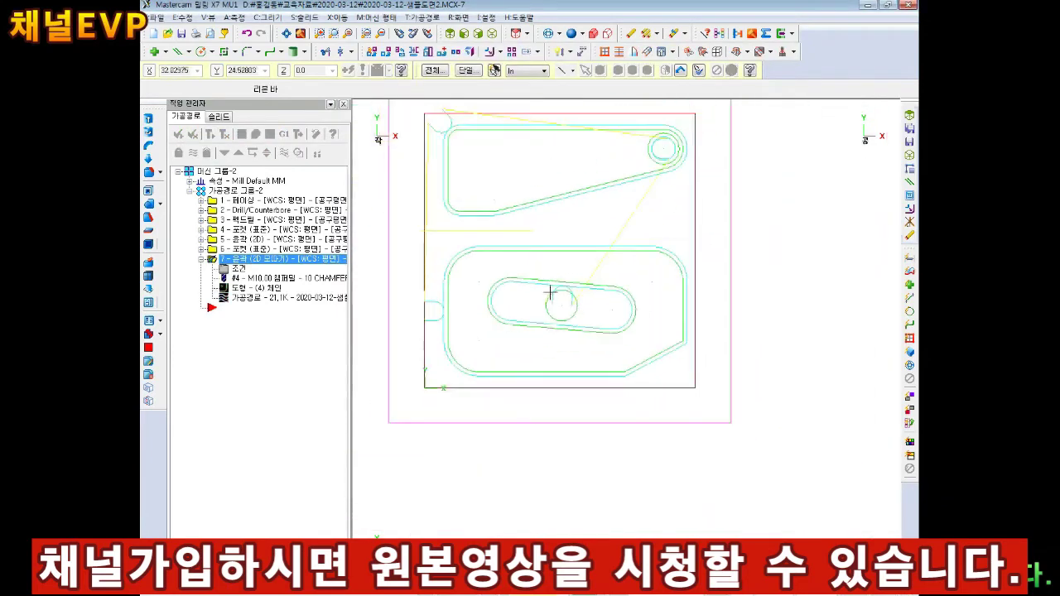
{"action": "scroll", "coordinate": [444, 221], "scroll_direction": "down", "scroll_amount": 1}
{"action": "left_click", "coordinate": [493, 34]}
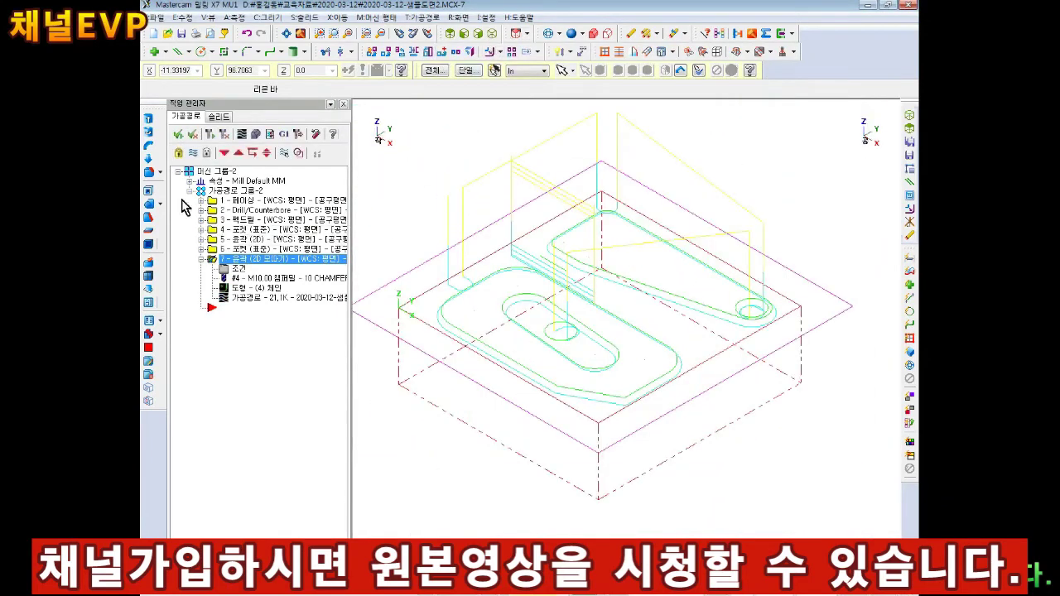
{"action": "left_click", "coordinate": [255, 136]}
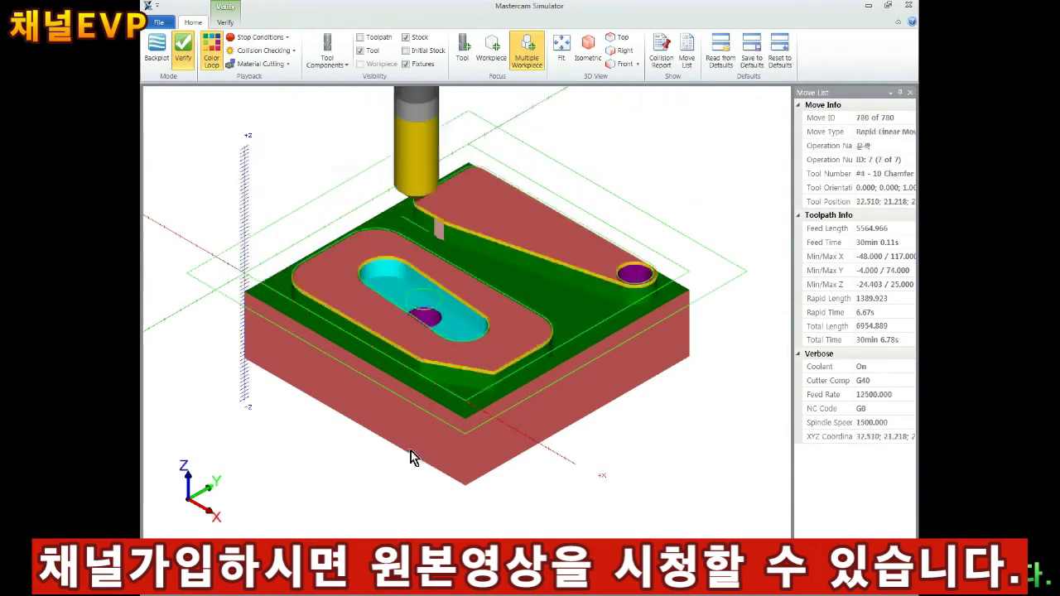
{"action": "scroll", "coordinate": [424, 389], "scroll_direction": "up", "scroll_amount": 3}
{"action": "scroll", "coordinate": [591, 407], "scroll_direction": "up", "scroll_amount": 2}
{"action": "scroll", "coordinate": [688, 321], "scroll_direction": "up", "scroll_amount": 5}
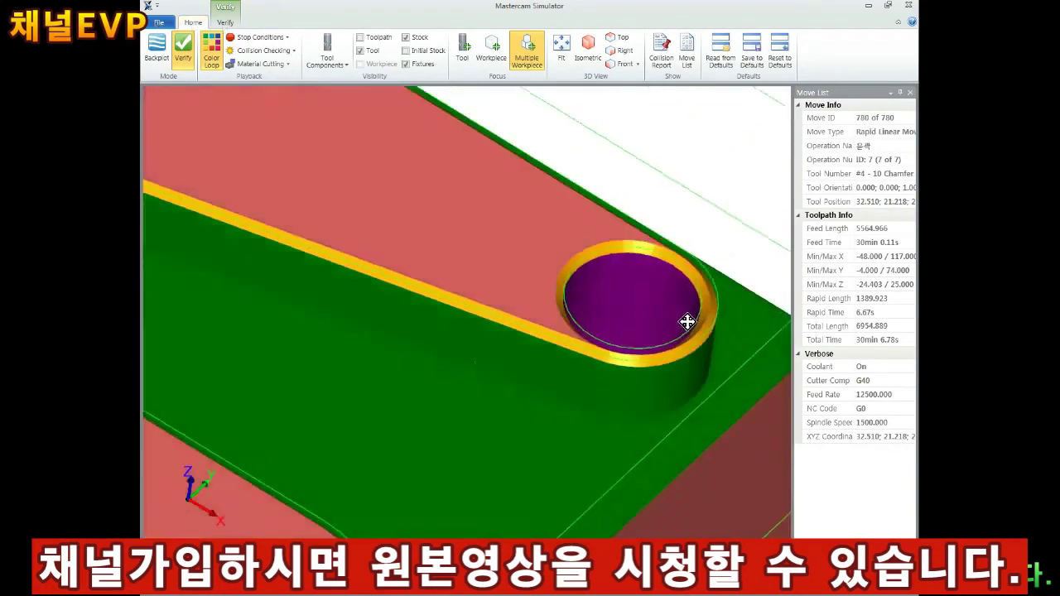
{"action": "scroll", "coordinate": [688, 321], "scroll_direction": "up", "scroll_amount": 2}
{"action": "scroll", "coordinate": [615, 359], "scroll_direction": "up", "scroll_amount": 2}
{"action": "scroll", "coordinate": [705, 339], "scroll_direction": "up", "scroll_amount": 2}
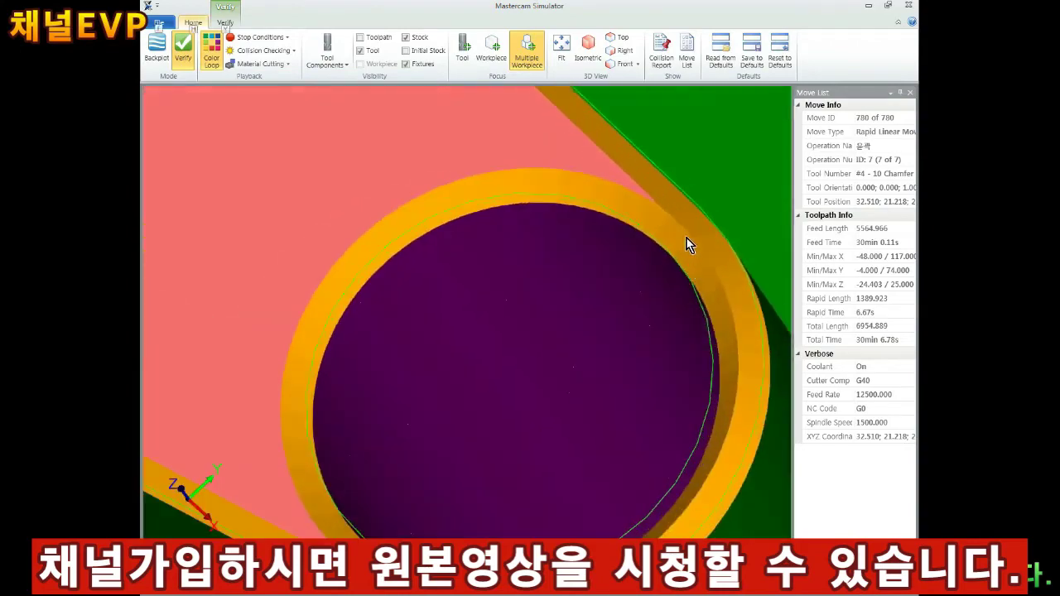
{"action": "scroll", "coordinate": [685, 237], "scroll_direction": "down", "scroll_amount": 4}
{"action": "scroll", "coordinate": [655, 303], "scroll_direction": "down", "scroll_amount": 4}
Close the simulator and regenerate the chamfer contour toolpath with its current cut parameters.
{"action": "left_click", "coordinate": [909, 10]}
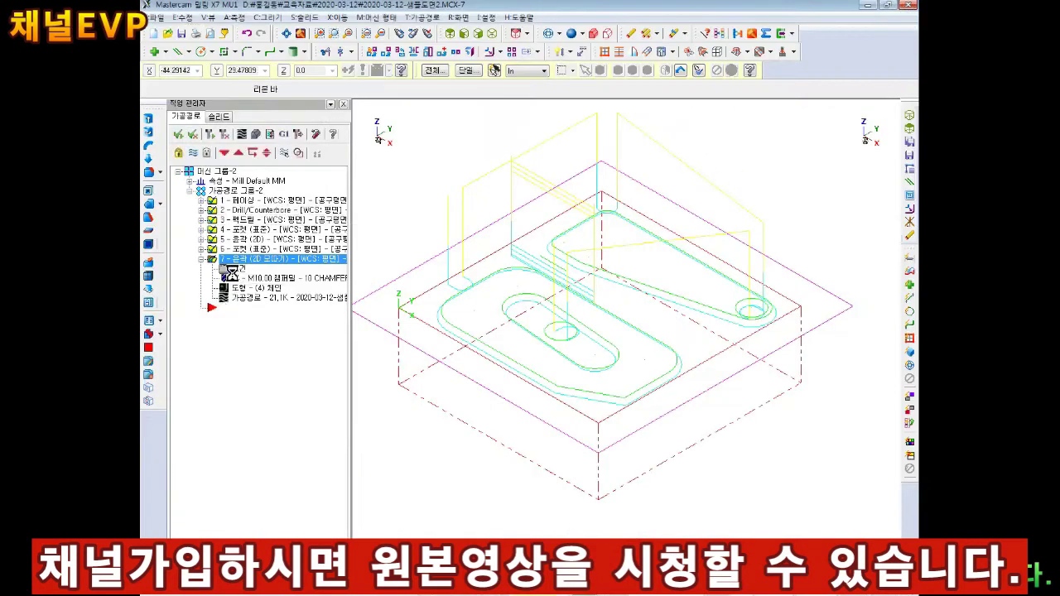
{"action": "left_click", "coordinate": [236, 269]}
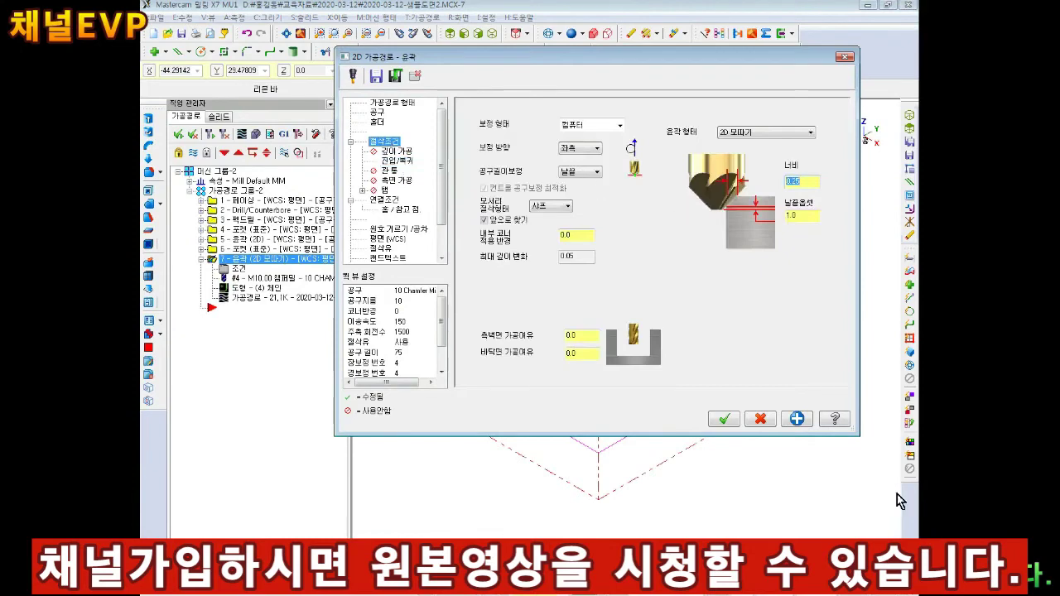
{"action": "left_click", "coordinate": [723, 419]}
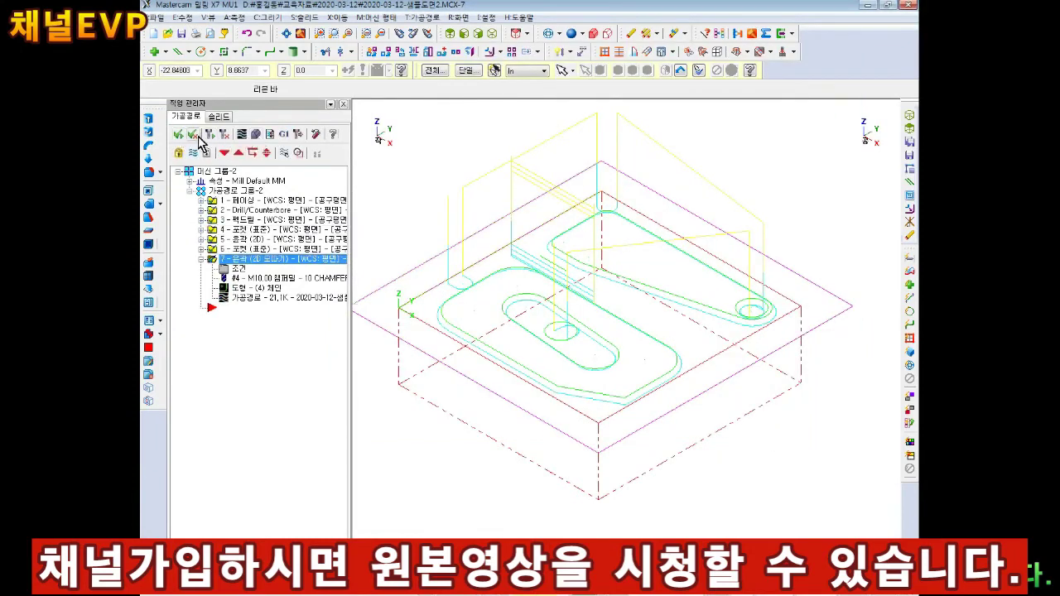
Verify the toolpaths, inspect the hole from above, then expand the machine group's properties.
{"action": "left_click", "coordinate": [198, 137]}
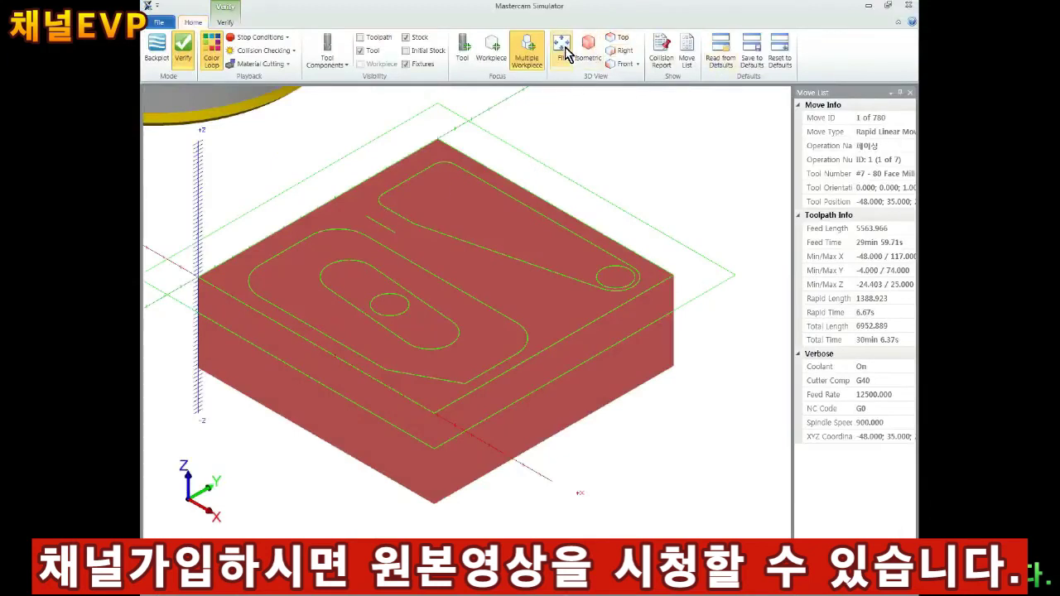
{"action": "left_click", "coordinate": [563, 46]}
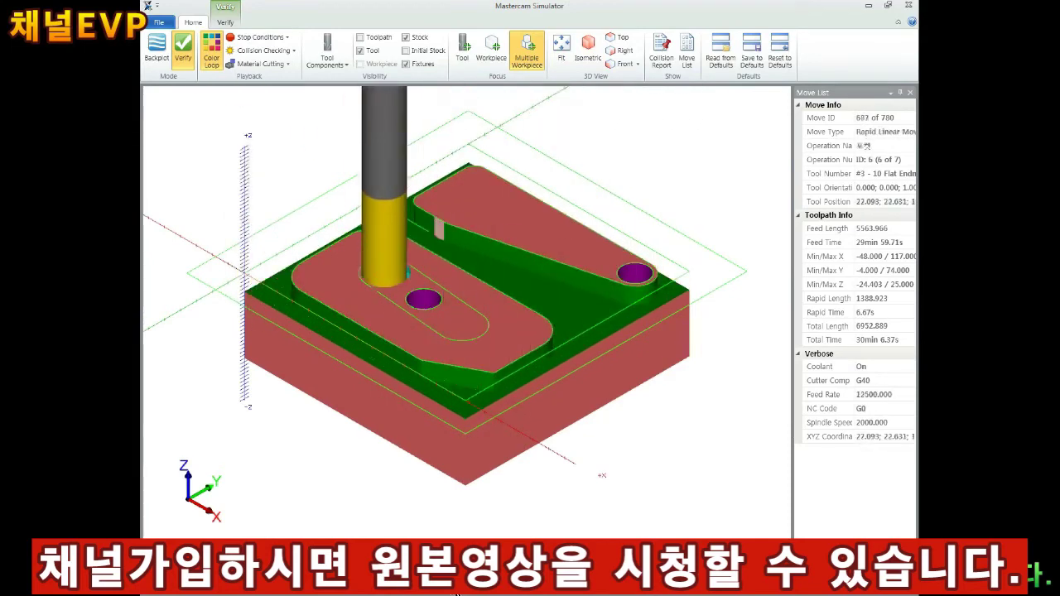
{"action": "scroll", "coordinate": [560, 260], "scroll_direction": "up", "scroll_amount": 5}
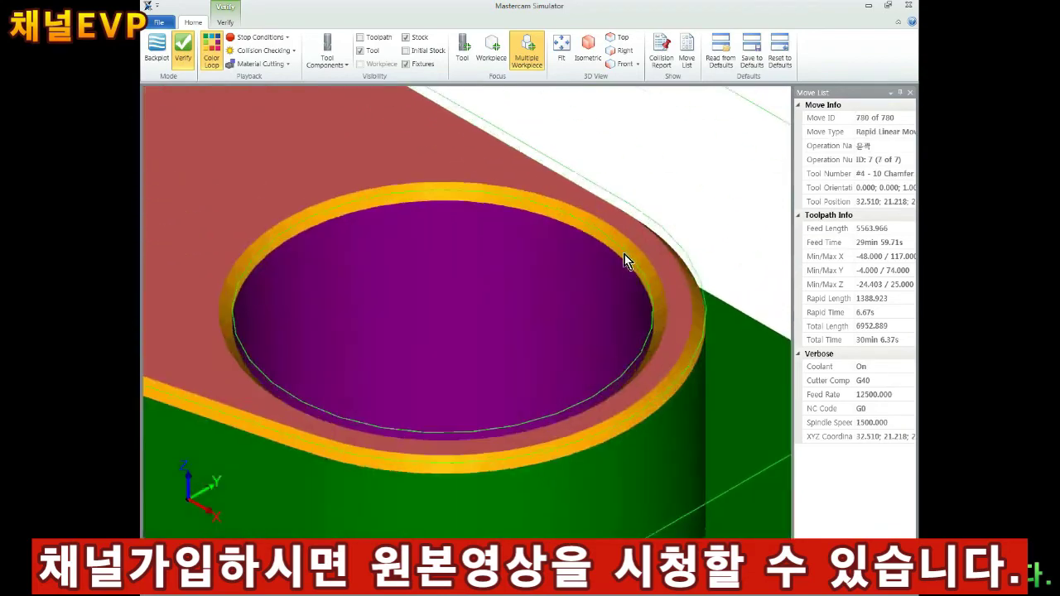
{"action": "scroll", "coordinate": [610, 280], "scroll_direction": "up", "scroll_amount": 2}
{"action": "middle_click_drag", "start_coordinate": [599, 277], "coordinate": [572, 322]}
{"action": "scroll", "coordinate": [397, 338], "scroll_direction": "down", "scroll_amount": 3}
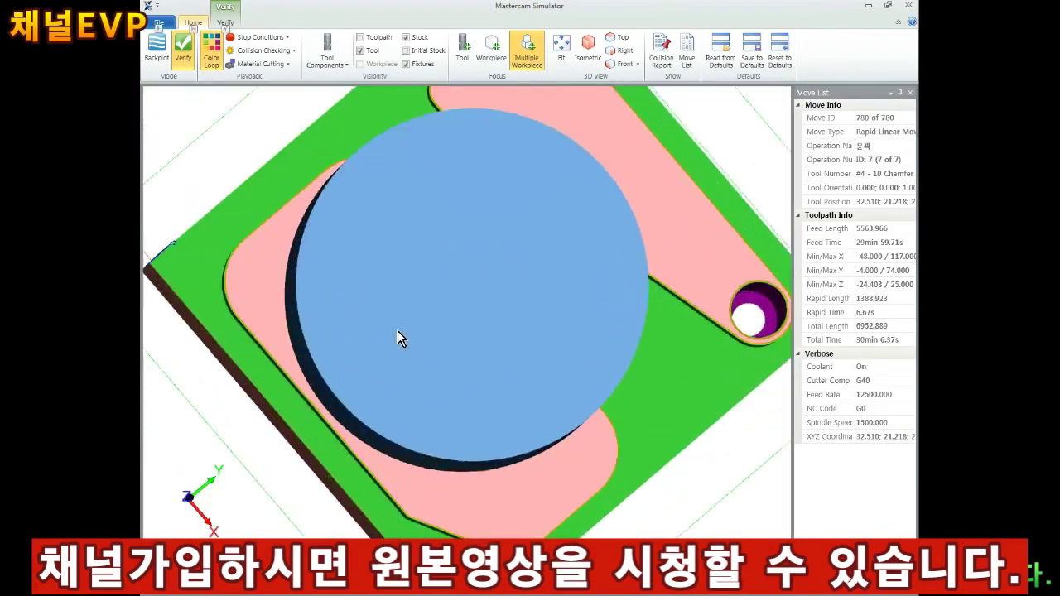
{"action": "middle_click_drag", "start_coordinate": [397, 338], "coordinate": [390, 497]}
{"action": "scroll", "coordinate": [390, 497], "scroll_direction": "up", "scroll_amount": 3}
{"action": "scroll", "coordinate": [561, 380], "scroll_direction": "down", "scroll_amount": 2}
{"action": "scroll", "coordinate": [562, 379], "scroll_direction": "up", "scroll_amount": 3}
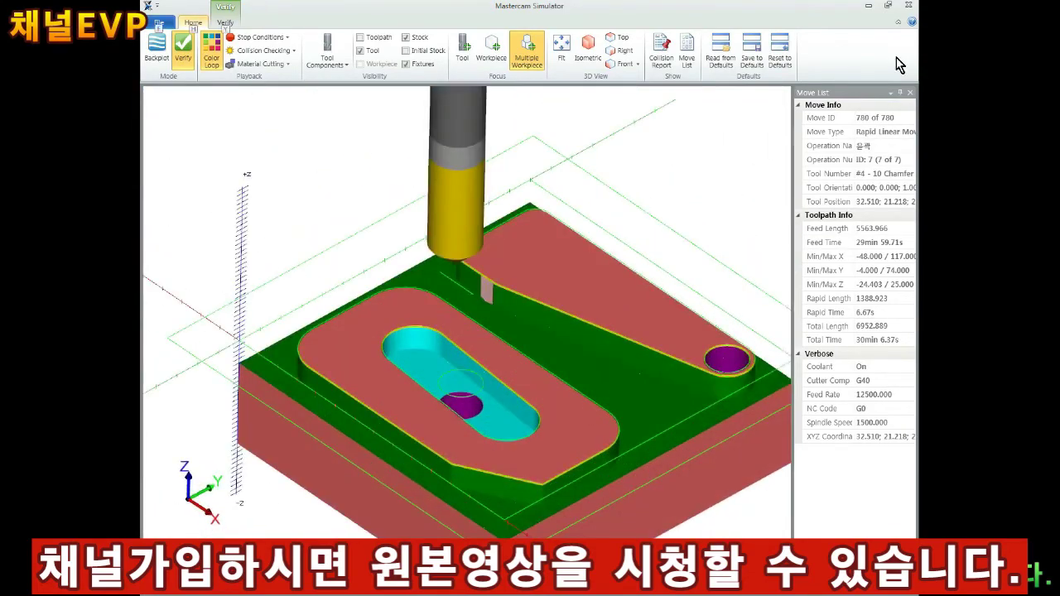
{"action": "left_click", "coordinate": [908, 5]}
{"action": "left_click", "coordinate": [192, 182]}
Confirm the 70 × 69 × 23 stock setup and verify all seven operations together.
{"action": "left_click", "coordinate": [224, 210]}
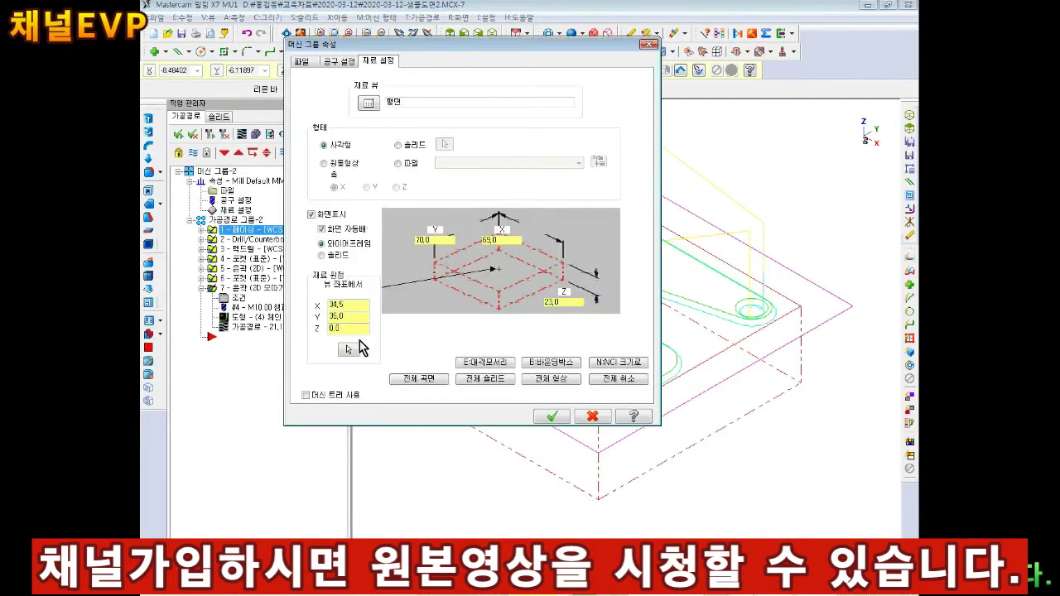
{"action": "left_click", "coordinate": [550, 416]}
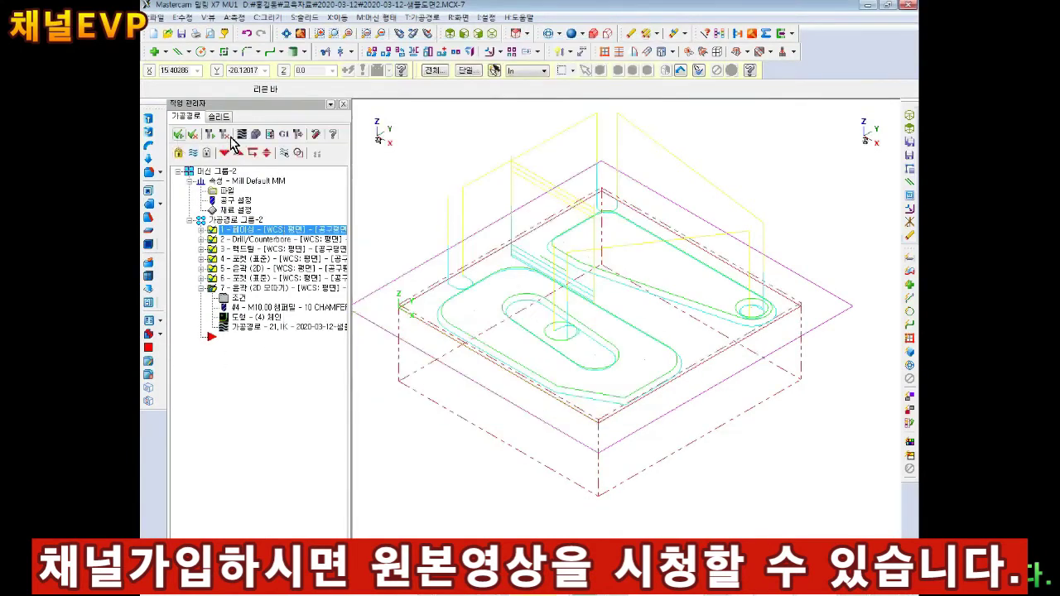
{"action": "left_click", "coordinate": [177, 134]}
{"action": "left_click", "coordinate": [256, 134]}
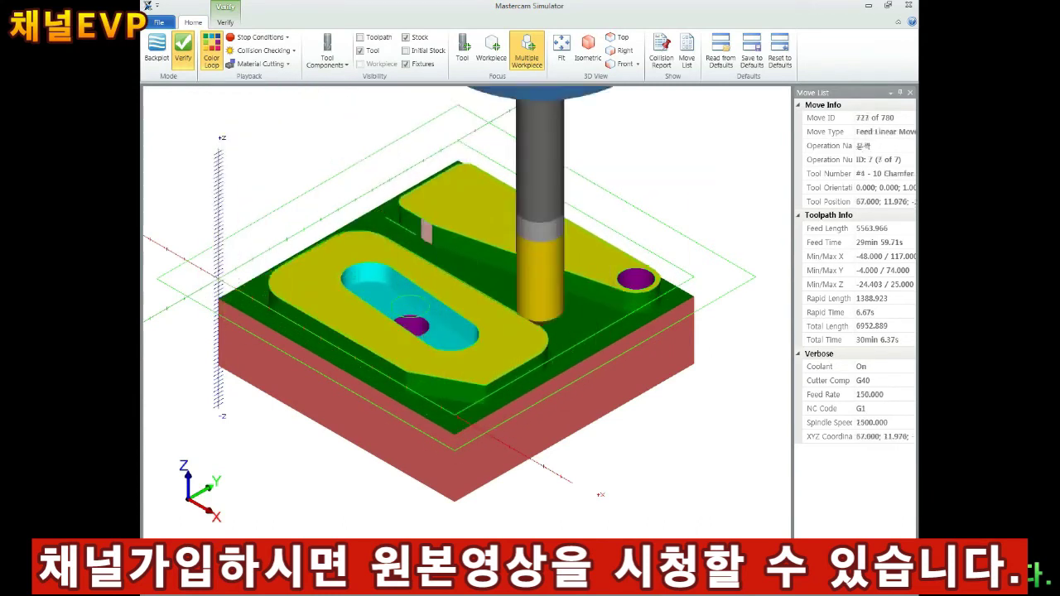
Inspect the machined part from above and isometrically, then close the simulator in Top view.
{"action": "scroll", "coordinate": [411, 267], "scroll_direction": "up", "scroll_amount": 3}
{"action": "mouse_move", "coordinate": [412, 268]}
{"action": "middle_mouse_down"}
{"action": "mouse_move", "coordinate": [388, 290]}
{"action": "mouse_move", "coordinate": [468, 318]}
{"action": "mouse_move", "coordinate": [499, 293]}
{"action": "mouse_move", "coordinate": [406, 350]}
{"action": "mouse_move", "coordinate": [433, 246]}
{"action": "middle_mouse_up"}
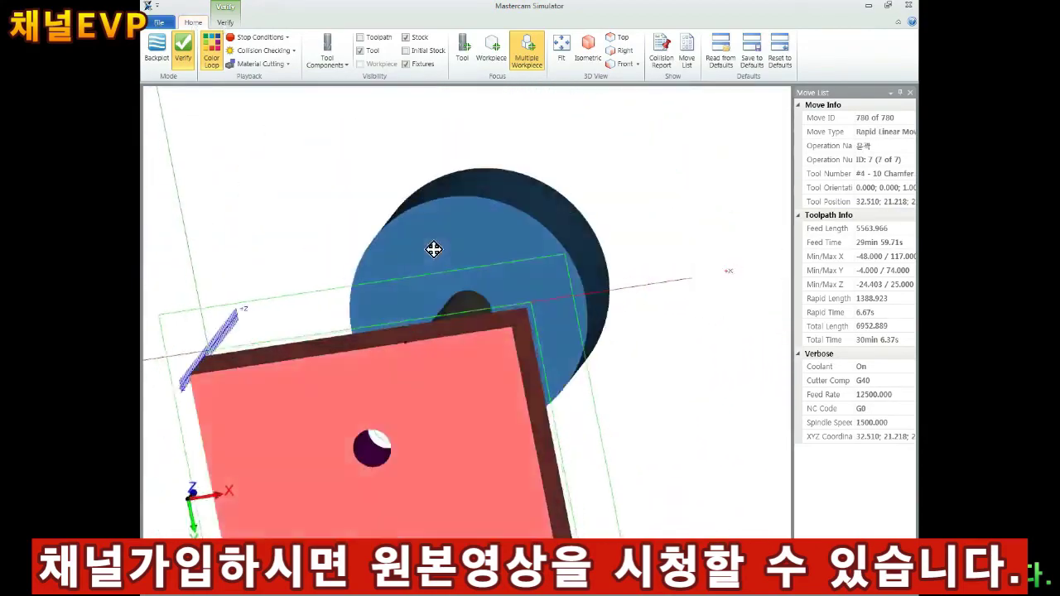
{"action": "scroll", "coordinate": [436, 489], "scroll_direction": "up", "scroll_amount": 5}
{"action": "scroll", "coordinate": [436, 482], "scroll_direction": "down", "scroll_amount": 5}
{"action": "scroll", "coordinate": [486, 406], "scroll_direction": "up", "scroll_amount": 3}
{"action": "mouse_move", "coordinate": [435, 483]}
{"action": "middle_mouse_down"}
{"action": "mouse_move", "coordinate": [485, 407]}
{"action": "mouse_move", "coordinate": [385, 391]}
{"action": "middle_mouse_up"}
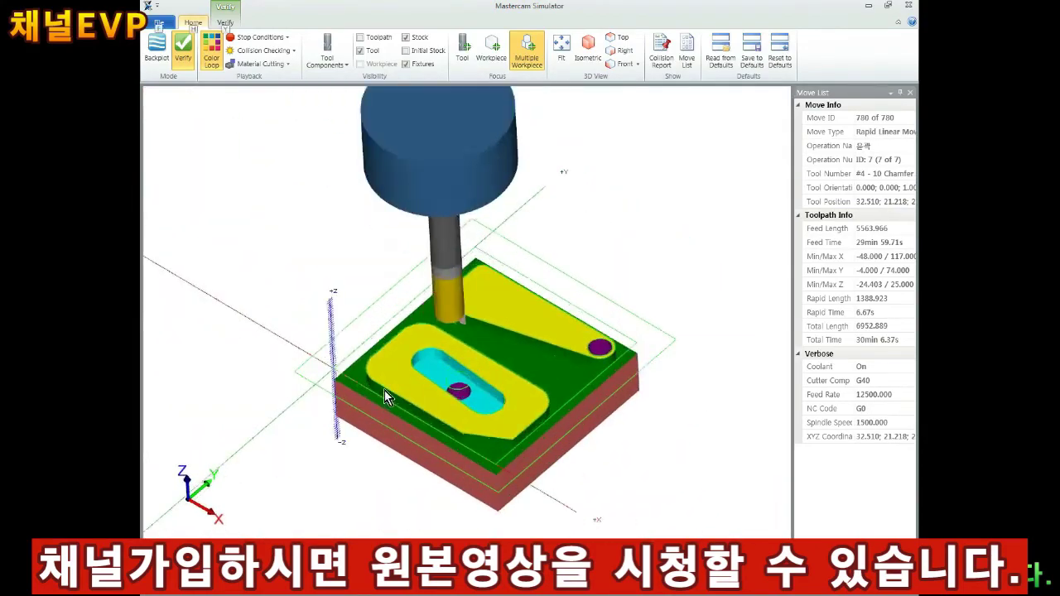
{"action": "left_click", "coordinate": [911, 8]}
{"action": "left_click", "coordinate": [450, 33]}
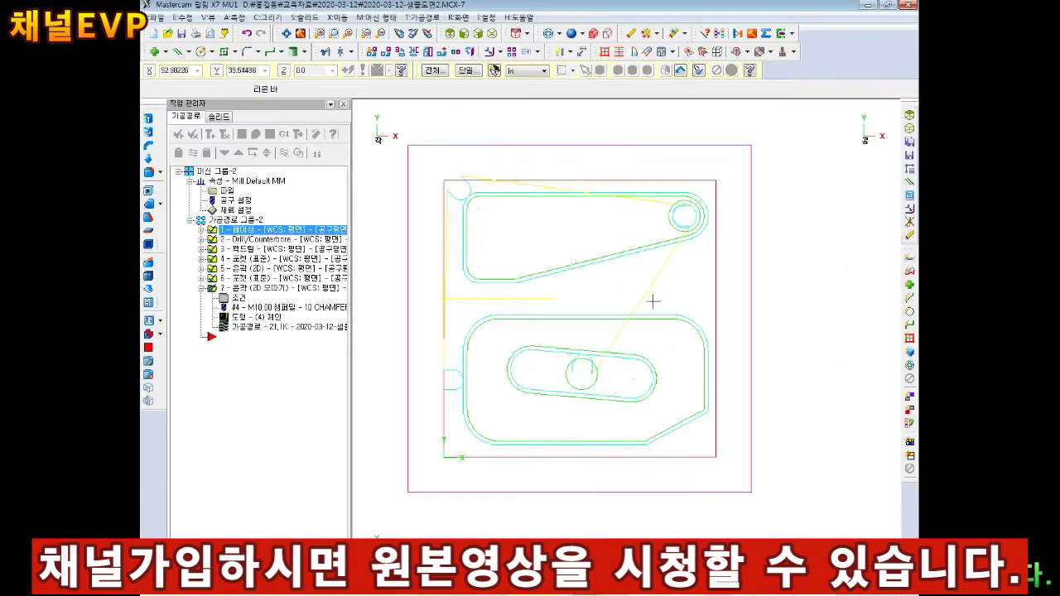
Copy the chamfer contour operation 7 and paste it as operation 8.
{"action": "right_click", "coordinate": [235, 307]}
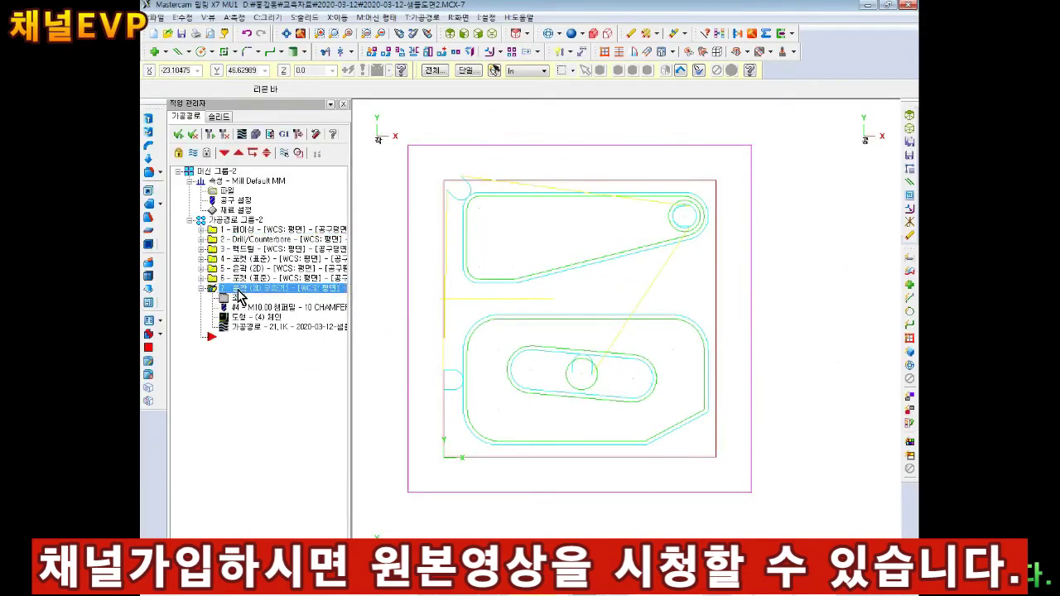
{"action": "left_click", "coordinate": [276, 359]}
{"action": "right_click", "coordinate": [225, 315]}
{"action": "left_click", "coordinate": [246, 387]}
{"action": "left_click", "coordinate": [201, 259]}
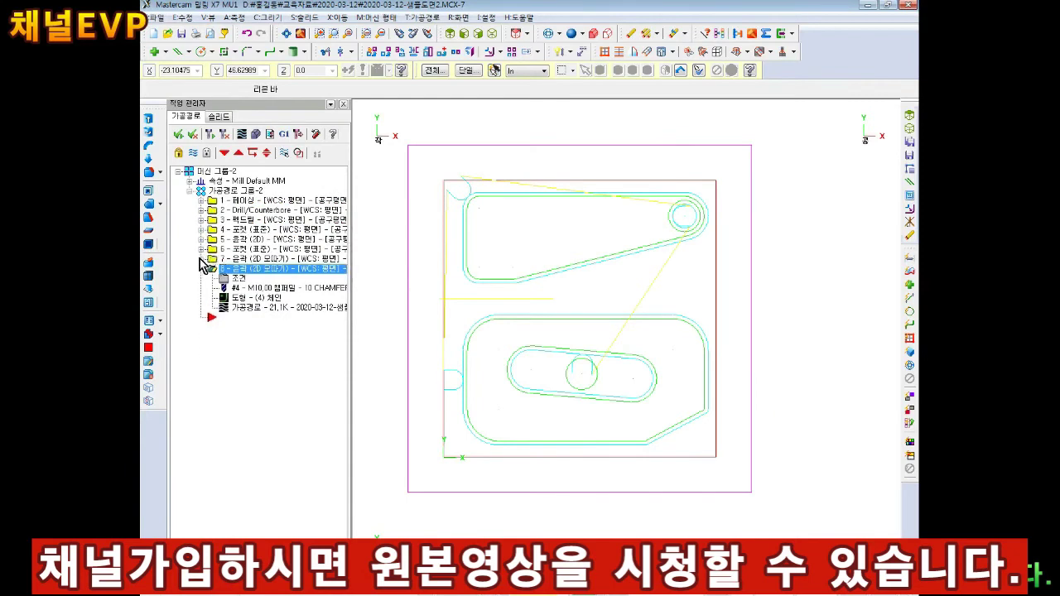
Rechain operation 8 to the part's outer rectangle and the circle, then regenerate.
{"action": "left_click", "coordinate": [273, 300]}
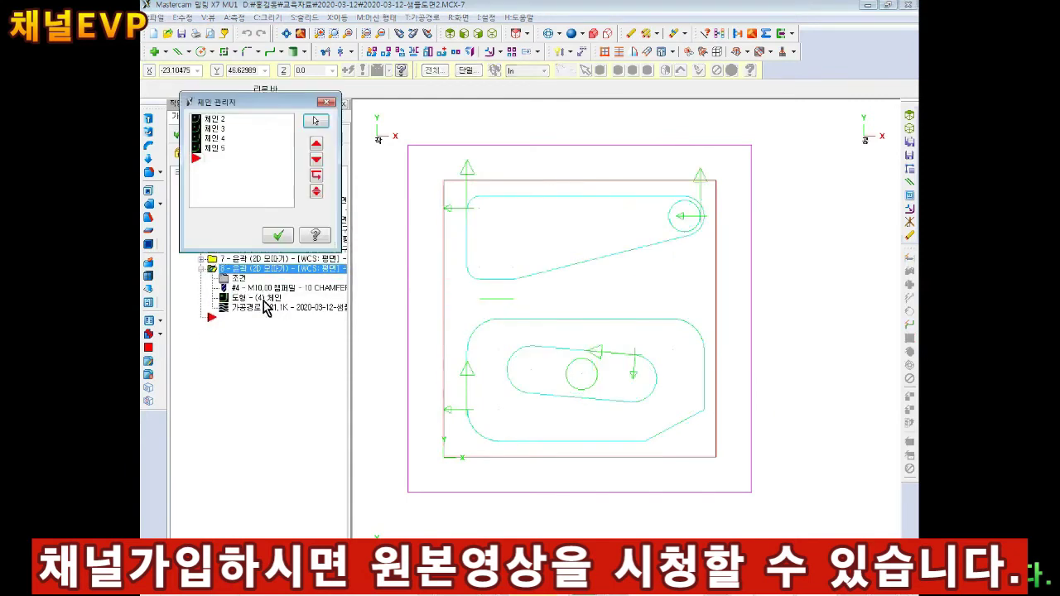
{"action": "right_click", "coordinate": [222, 183]}
{"action": "left_click", "coordinate": [261, 195]}
{"action": "left_click", "coordinate": [444, 352]}
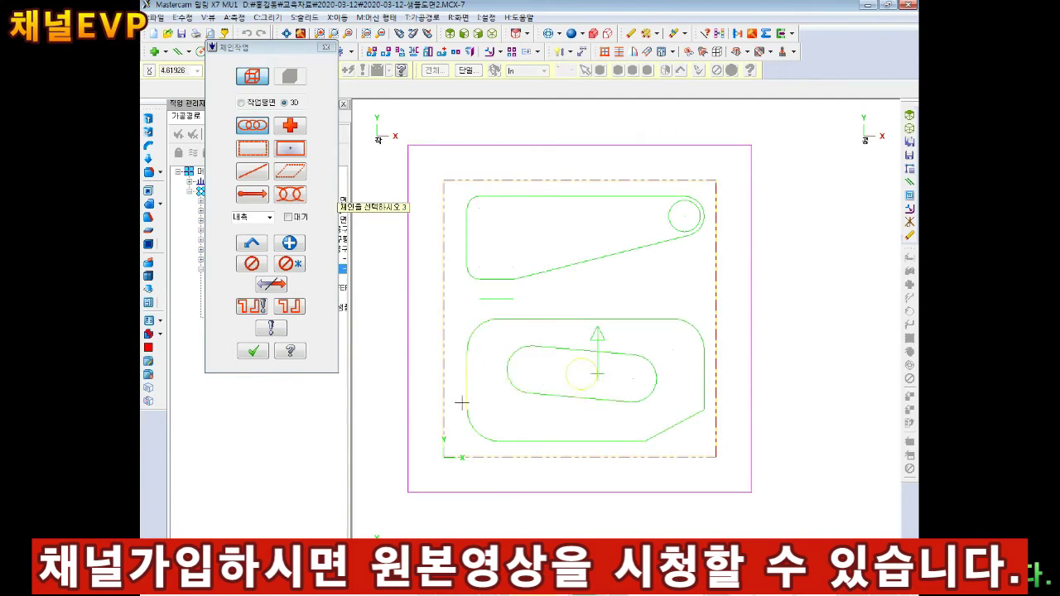
{"action": "left_click", "coordinate": [253, 351]}
{"action": "left_click", "coordinate": [275, 245]}
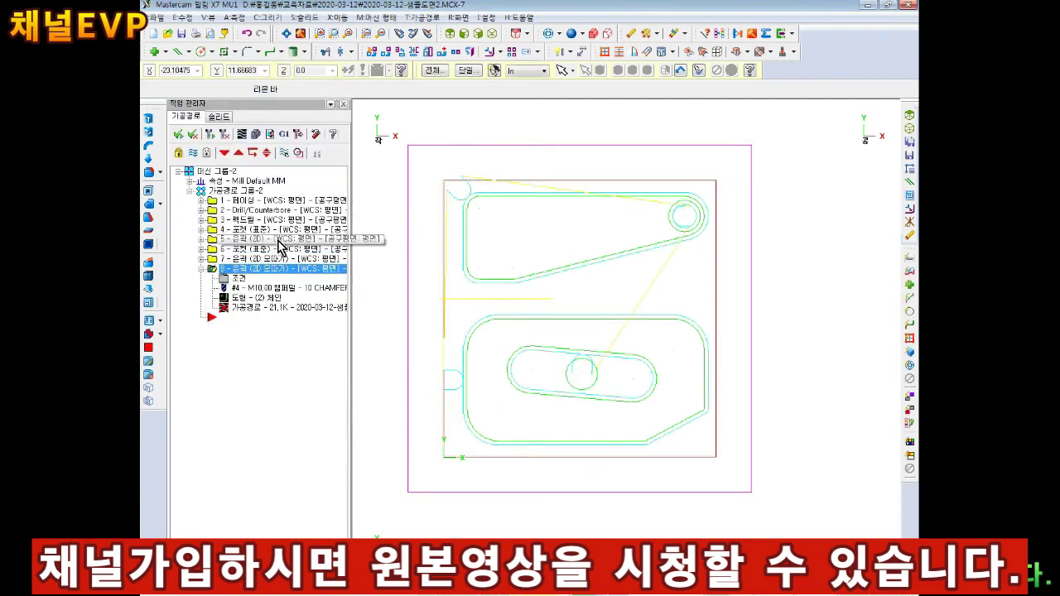
Create a new 6 Chamfer Mill tool for operation 8.
{"action": "left_click", "coordinate": [240, 279]}
{"action": "right_click", "coordinate": [535, 247]}
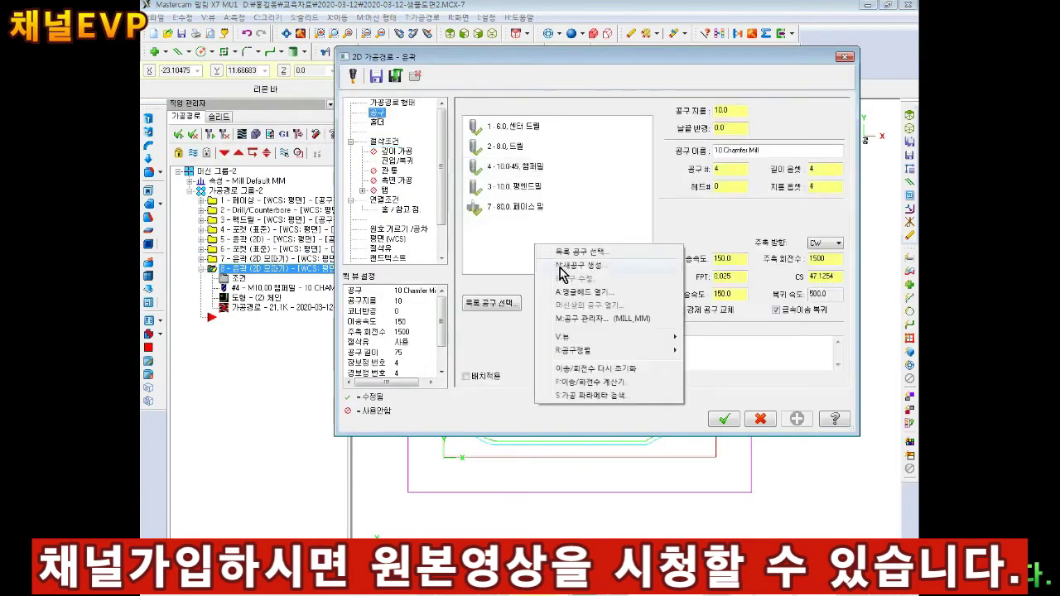
{"action": "left_click", "coordinate": [556, 267]}
{"action": "left_click", "coordinate": [248, 198]}
{"action": "left_click", "coordinate": [588, 398]}
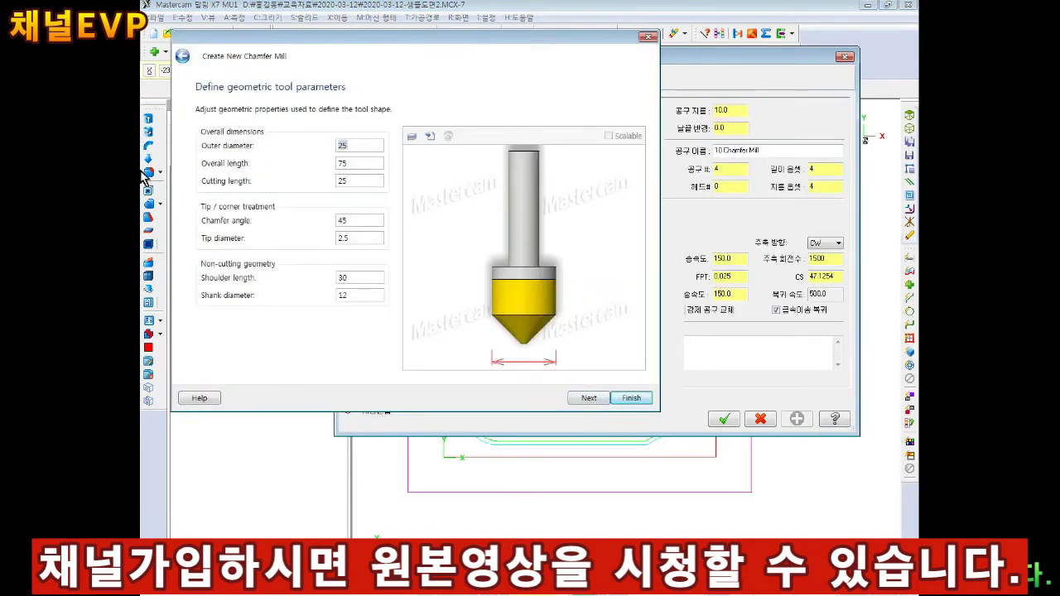
{"action": "type", "text": "6"}
{"action": "key", "text": "Tab"}
{"action": "key", "text": "Tab"}
{"action": "key", "text": "Tab"}
{"action": "key", "text": "Tab"}
{"action": "type", "text": "0"}
{"action": "left_click", "coordinate": [631, 398]}
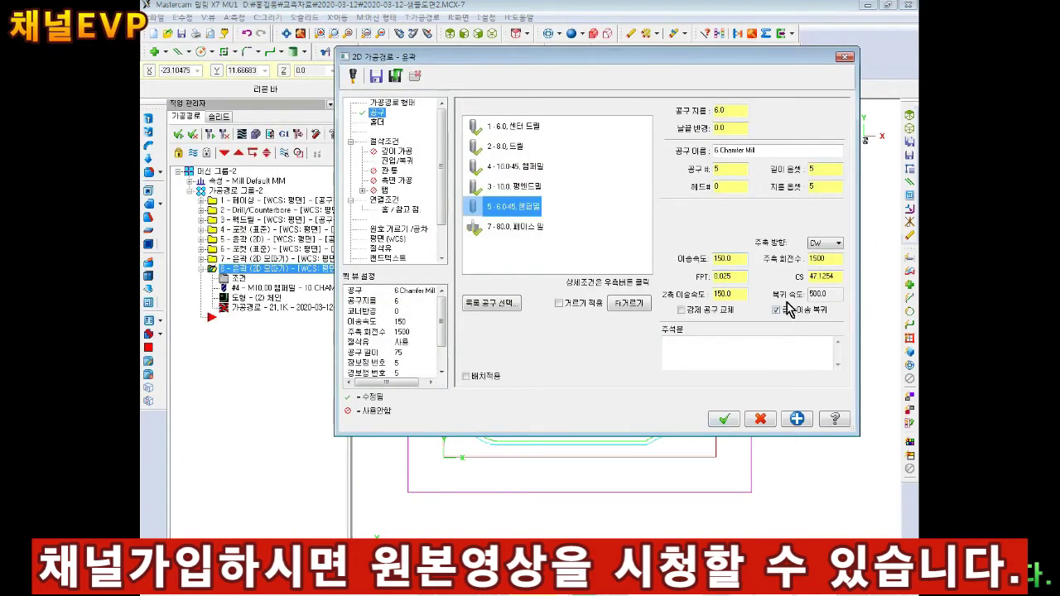
Set cut parameters (width 0.25, tip offset 1.0) and linking, then regenerate the chamfer toolpath.
{"action": "left_click", "coordinate": [385, 141]}
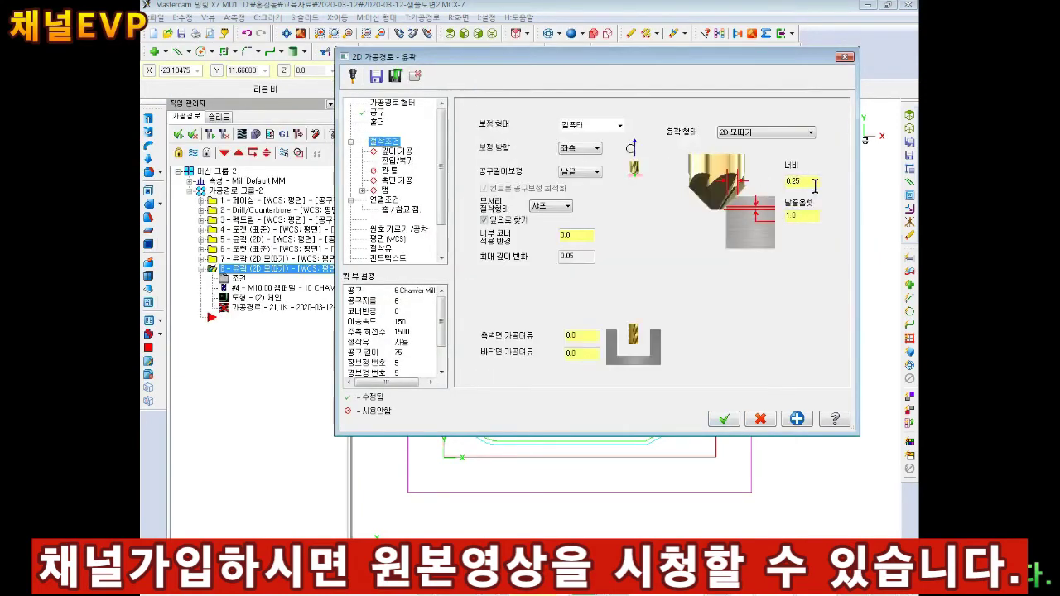
{"action": "left_click", "coordinate": [384, 200]}
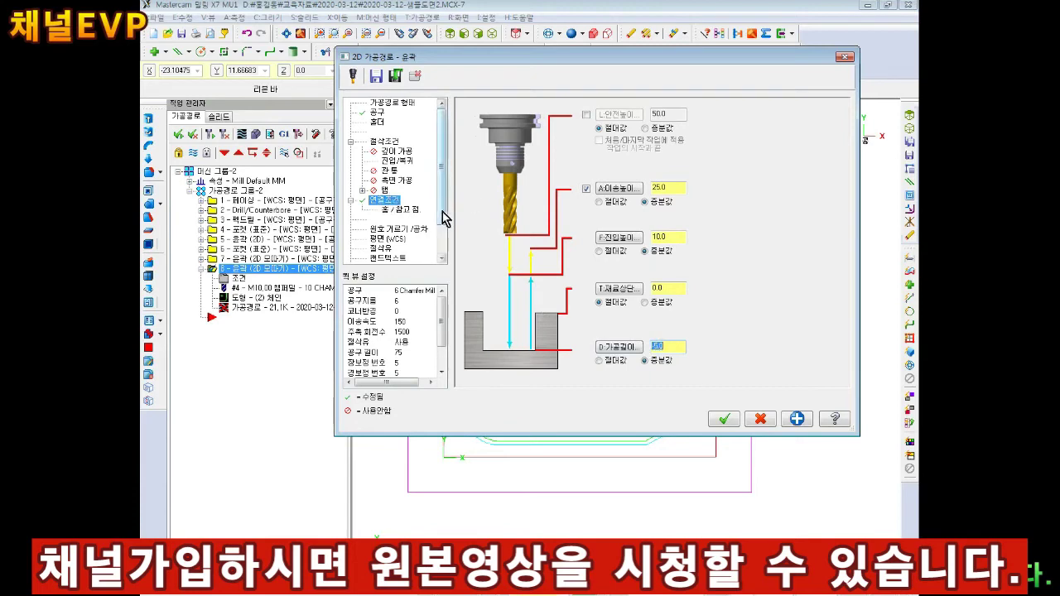
{"action": "left_click", "coordinate": [725, 420]}
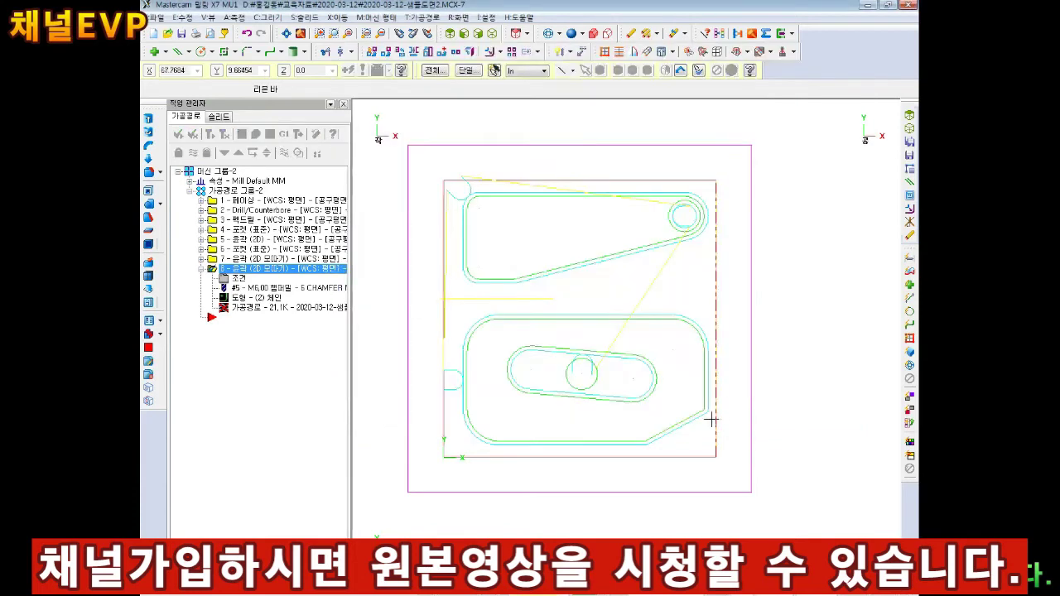
Fit the part in Isometric view and verify all eight toolpaths in the simulator.
{"action": "scroll", "coordinate": [610, 386], "scroll_direction": "up", "scroll_amount": 2}
{"action": "scroll", "coordinate": [567, 362], "scroll_direction": "up", "scroll_amount": 2}
{"action": "key", "text": "alt+F1"}
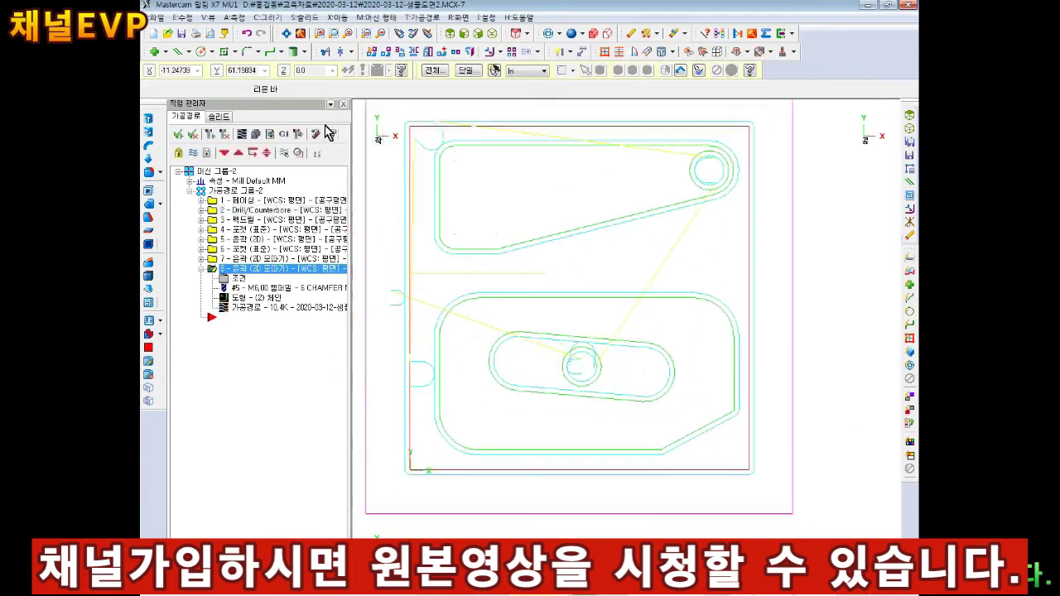
{"action": "left_click", "coordinate": [497, 35]}
{"action": "left_click", "coordinate": [255, 135]}
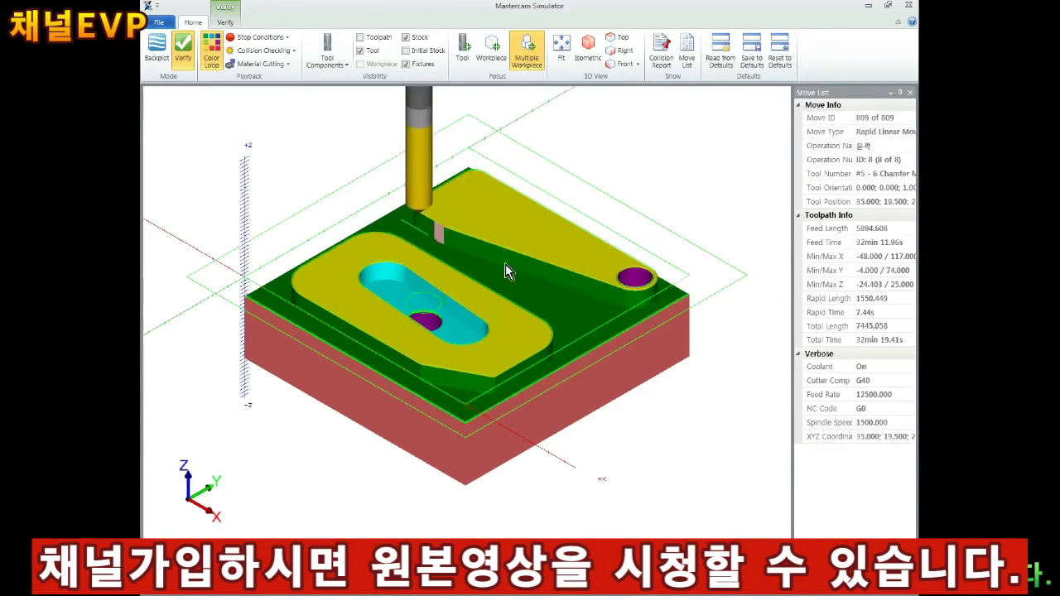
Inspect the finished part tilted, close the simulator in Top view, and glance at the chamfer parameters.
{"action": "scroll", "coordinate": [575, 232], "scroll_direction": "up", "scroll_amount": 3}
{"action": "scroll", "coordinate": [635, 231], "scroll_direction": "down", "scroll_amount": 4}
{"action": "mouse_move", "coordinate": [635, 232]}
{"action": "middle_mouse_down"}
{"action": "mouse_move", "coordinate": [549, 324]}
{"action": "mouse_move", "coordinate": [662, 249]}
{"action": "middle_mouse_up"}
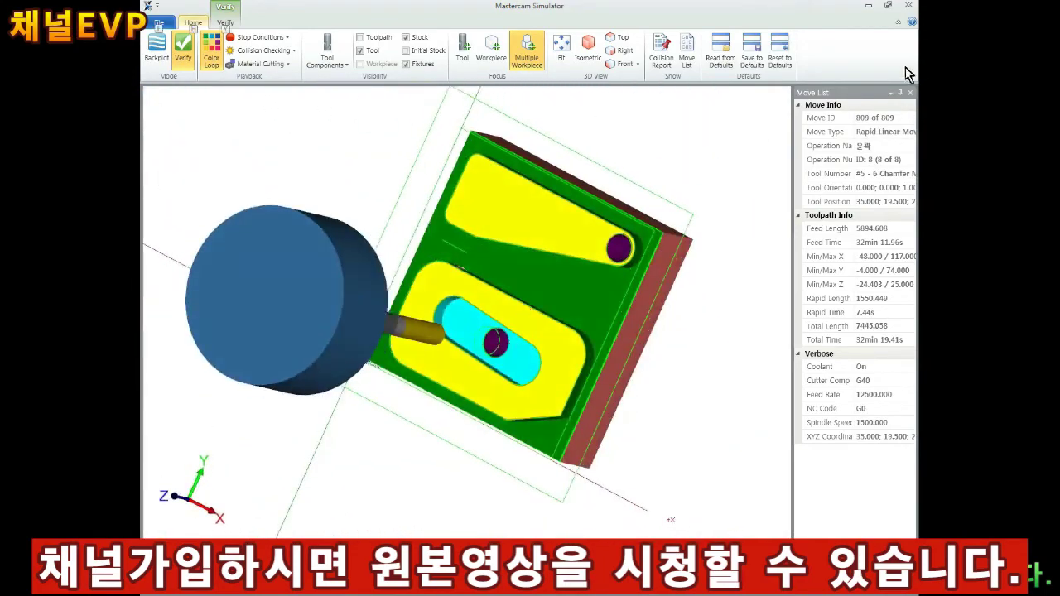
{"action": "left_click", "coordinate": [908, 5]}
{"action": "left_click", "coordinate": [450, 33]}
{"action": "left_click", "coordinate": [232, 278]}
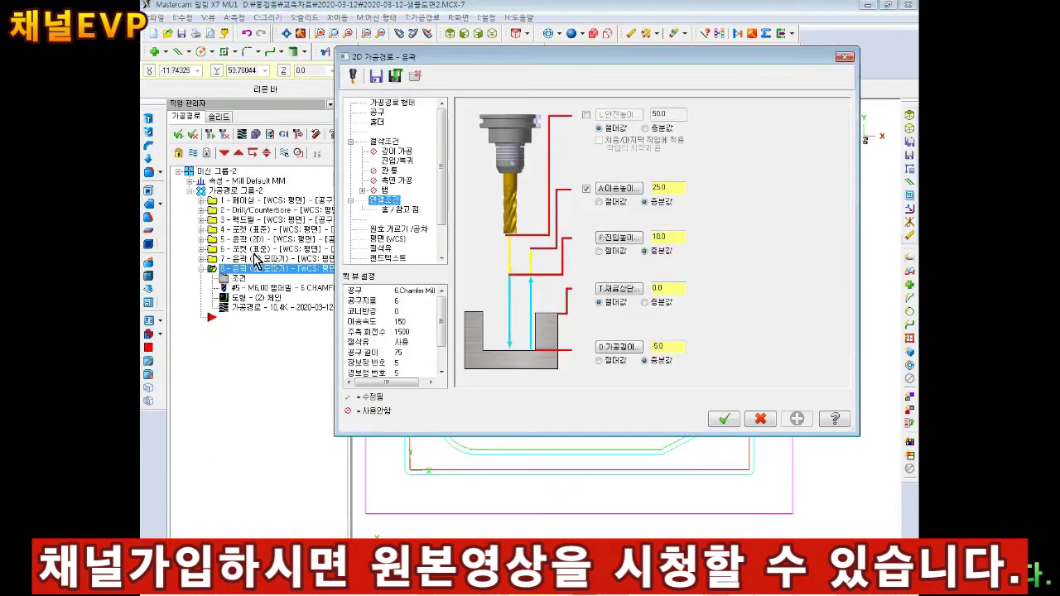
{"action": "key", "text": "Escape"}
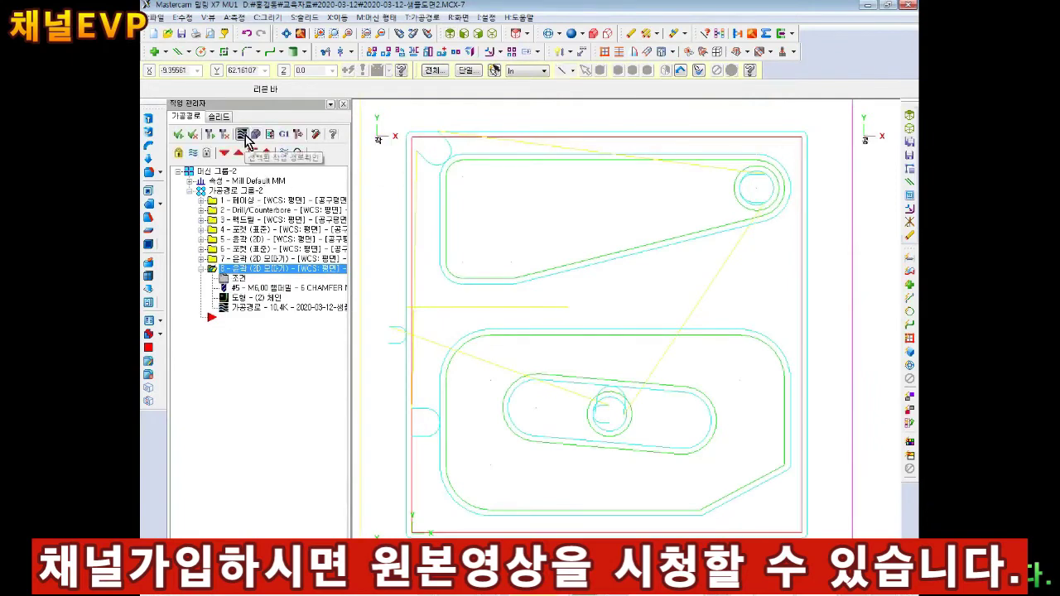
Backplot the chamfer toolpath to check its motion around the slot's hole.
{"action": "left_click", "coordinate": [243, 134]}
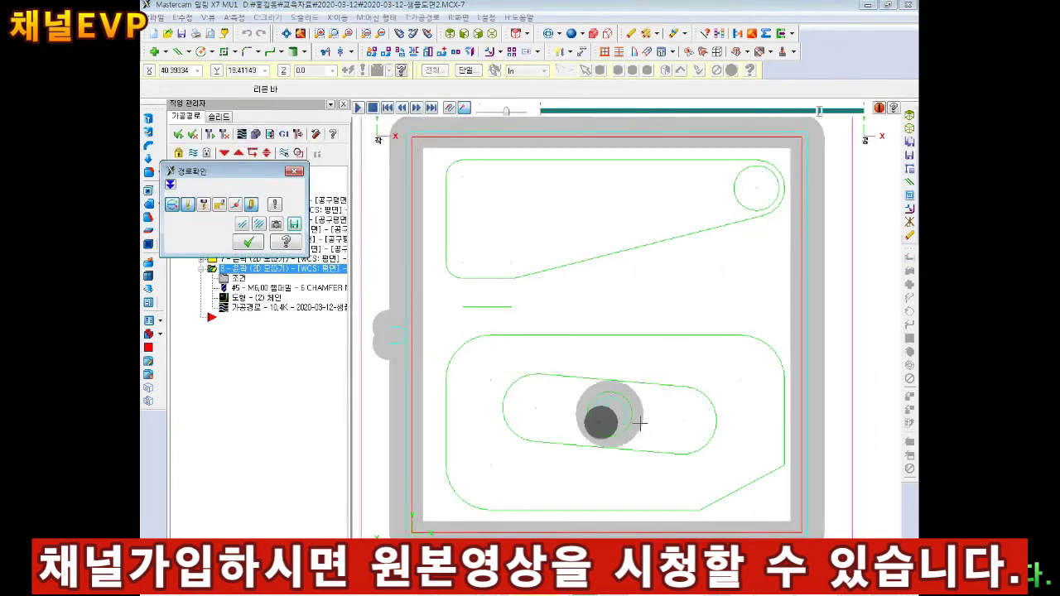
{"action": "scroll", "coordinate": [640, 423], "scroll_direction": "up", "scroll_amount": 3}
{"action": "scroll", "coordinate": [591, 132], "scroll_direction": "up", "scroll_amount": 2}
{"action": "scroll", "coordinate": [591, 136], "scroll_direction": "up", "scroll_amount": 2}
{"action": "scroll", "coordinate": [588, 146], "scroll_direction": "up", "scroll_amount": 2}
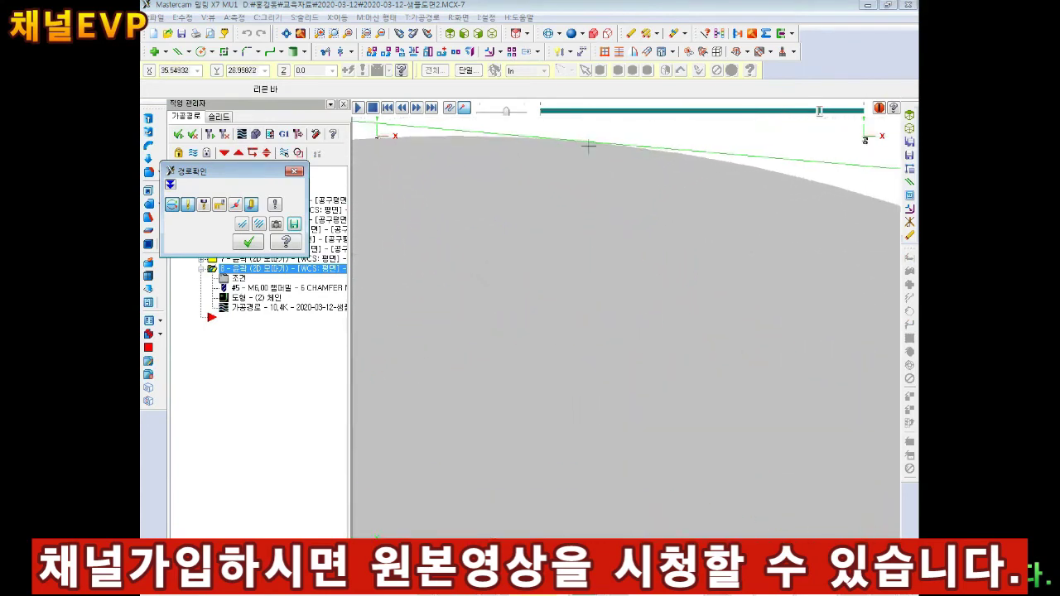
{"action": "scroll", "coordinate": [584, 152], "scroll_direction": "down", "scroll_amount": 2}
{"action": "scroll", "coordinate": [577, 159], "scroll_direction": "down", "scroll_amount": 2}
{"action": "scroll", "coordinate": [571, 178], "scroll_direction": "down", "scroll_amount": 2}
{"action": "scroll", "coordinate": [570, 197], "scroll_direction": "down", "scroll_amount": 2}
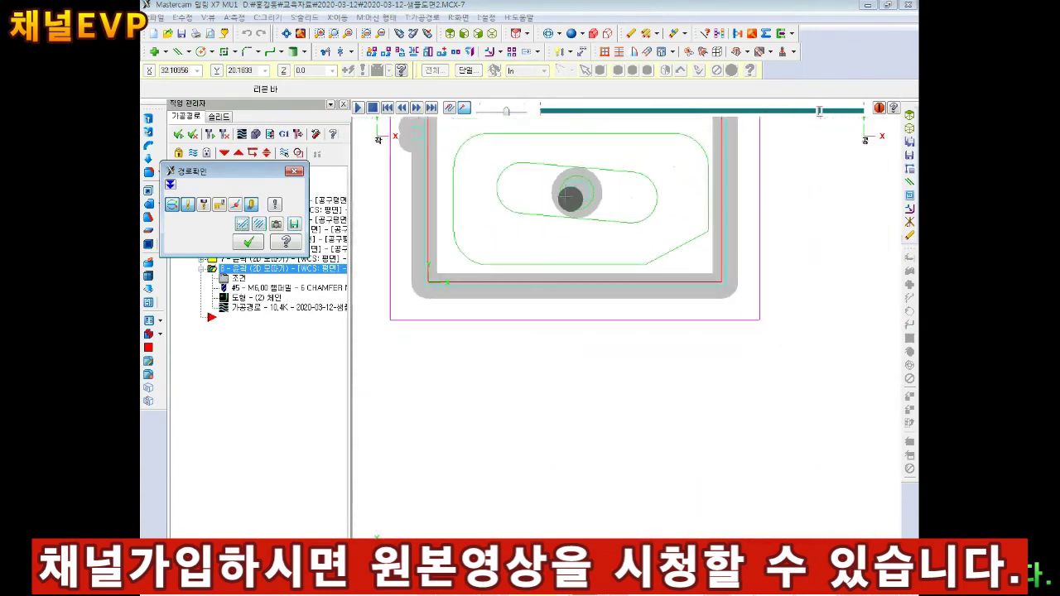
{"action": "left_click", "coordinate": [248, 242]}
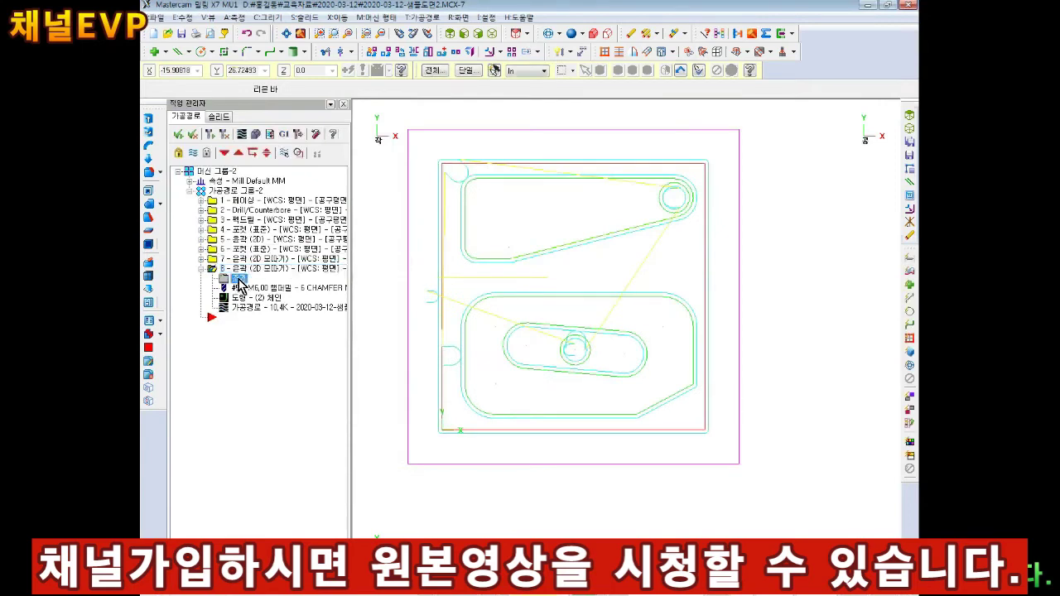
Adjust the chamfer cut parameters, regenerate the toolpath and backplot it again.
{"action": "left_click", "coordinate": [239, 283]}
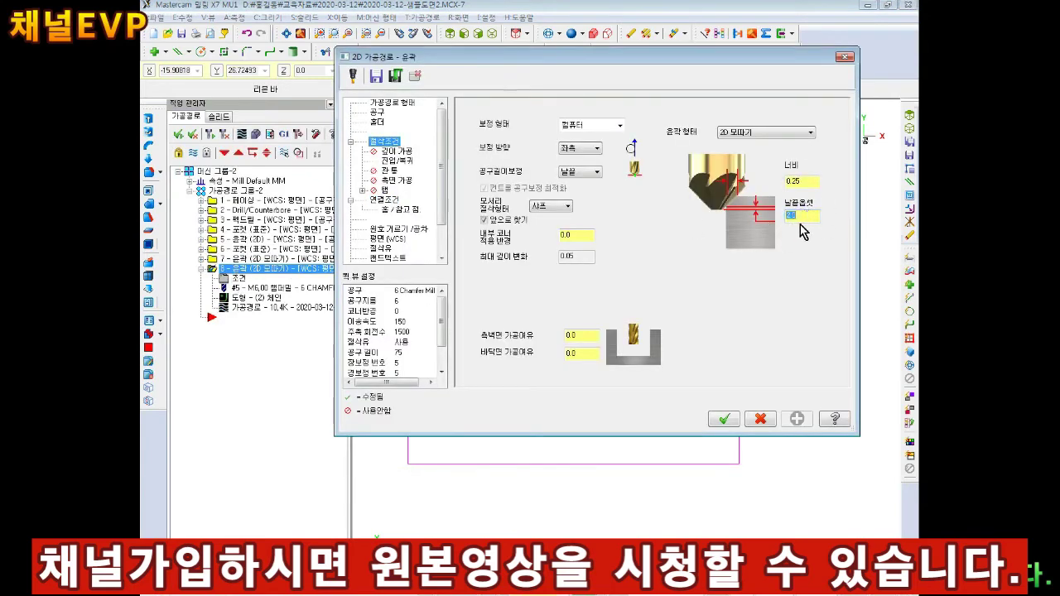
{"action": "left_click", "coordinate": [722, 420]}
{"action": "left_click", "coordinate": [242, 134]}
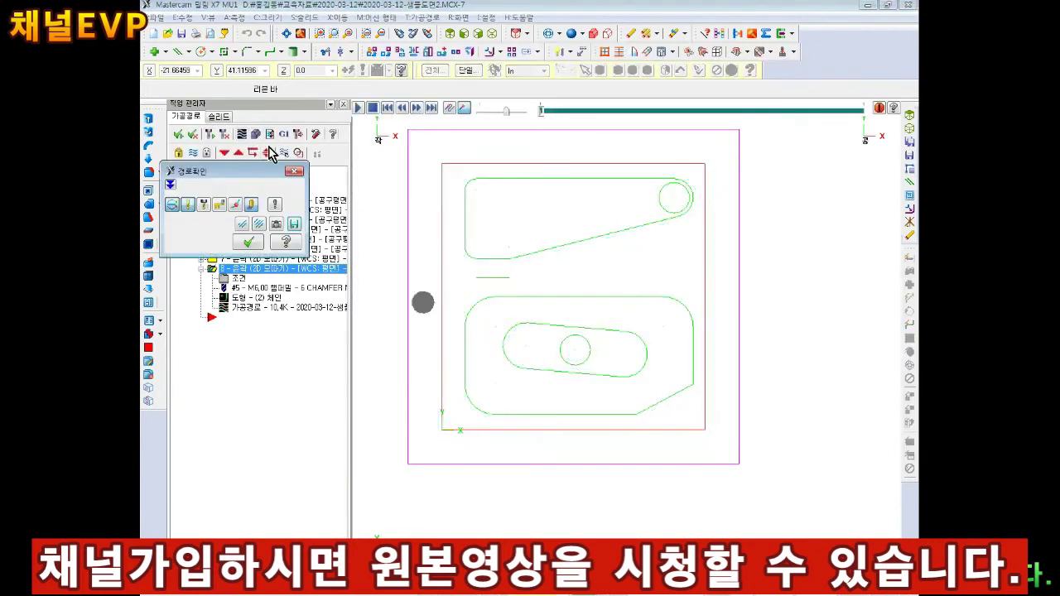
{"action": "scroll", "coordinate": [580, 346], "scroll_direction": "up", "scroll_amount": 3}
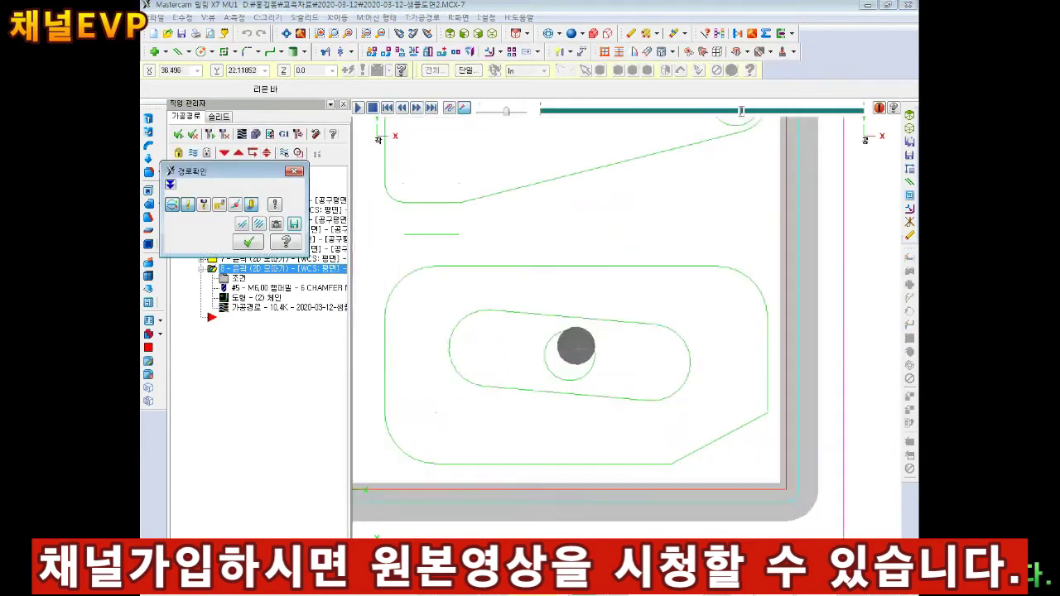
{"action": "scroll", "coordinate": [582, 347], "scroll_direction": "up", "scroll_amount": 3}
{"action": "scroll", "coordinate": [546, 447], "scroll_direction": "down", "scroll_amount": 2}
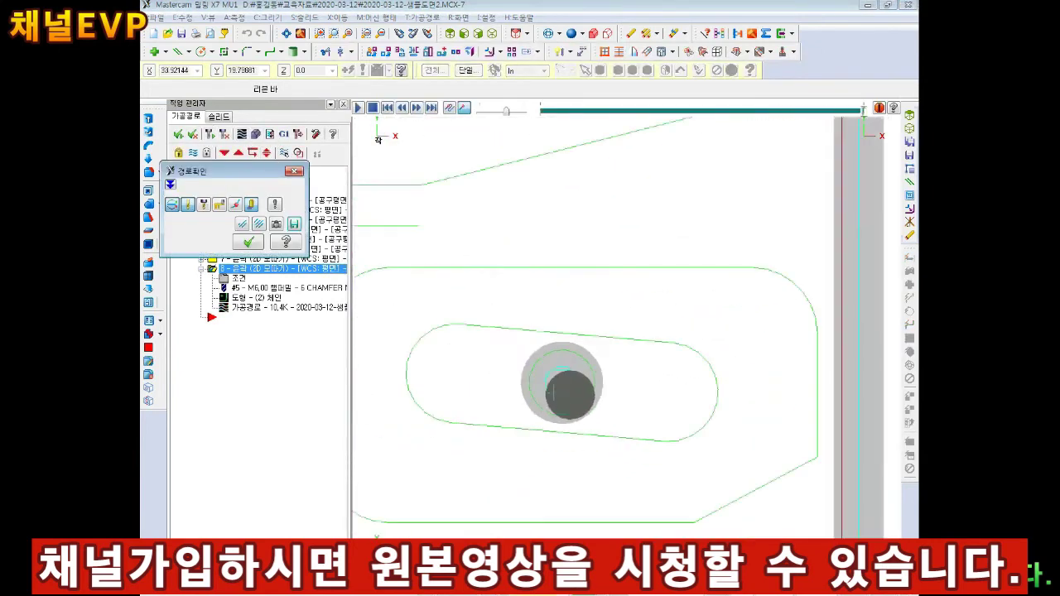
{"action": "scroll", "coordinate": [546, 447], "scroll_direction": "down", "scroll_amount": 3}
{"action": "left_click", "coordinate": [248, 242]}
{"action": "left_click", "coordinate": [233, 278]}
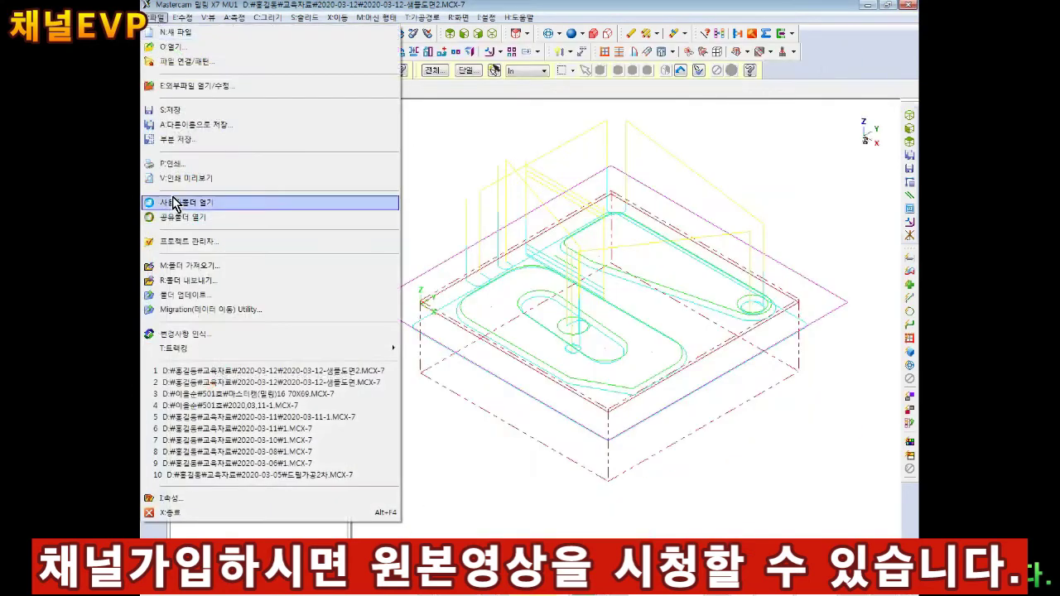
Open the part file 2020-03-12-샘플도면.MCX-7.
{"action": "left_click", "coordinate": [154, 16]}
{"action": "left_click", "coordinate": [178, 116]}
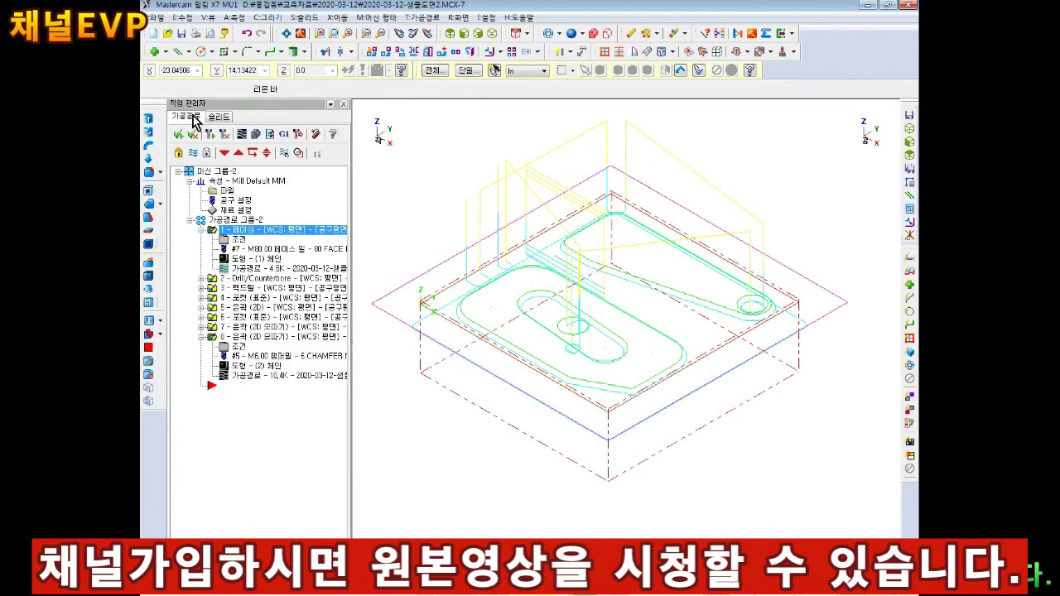
{"action": "left_click", "coordinate": [156, 17]}
{"action": "left_click", "coordinate": [166, 61]}
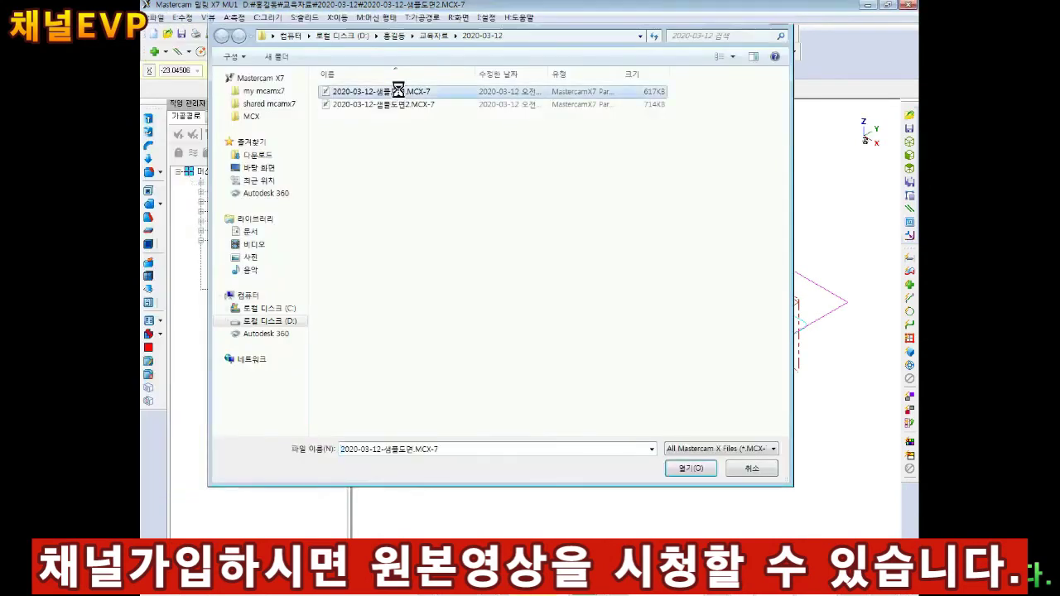
{"action": "left_click", "coordinate": [457, 35]}
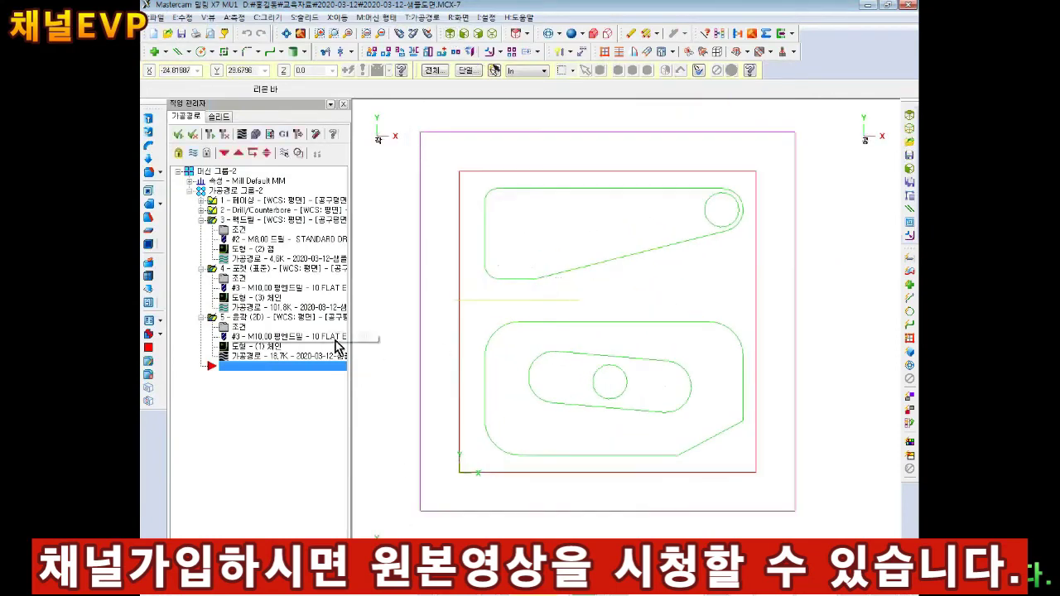
Delete the 5 - 윤곽 contour and 4 - 포켓 pocket toolpaths, keeping operations 1–3.
{"action": "left_click", "coordinate": [241, 317]}
{"action": "right_click", "coordinate": [241, 317]}
{"action": "left_click", "coordinate": [274, 382]}
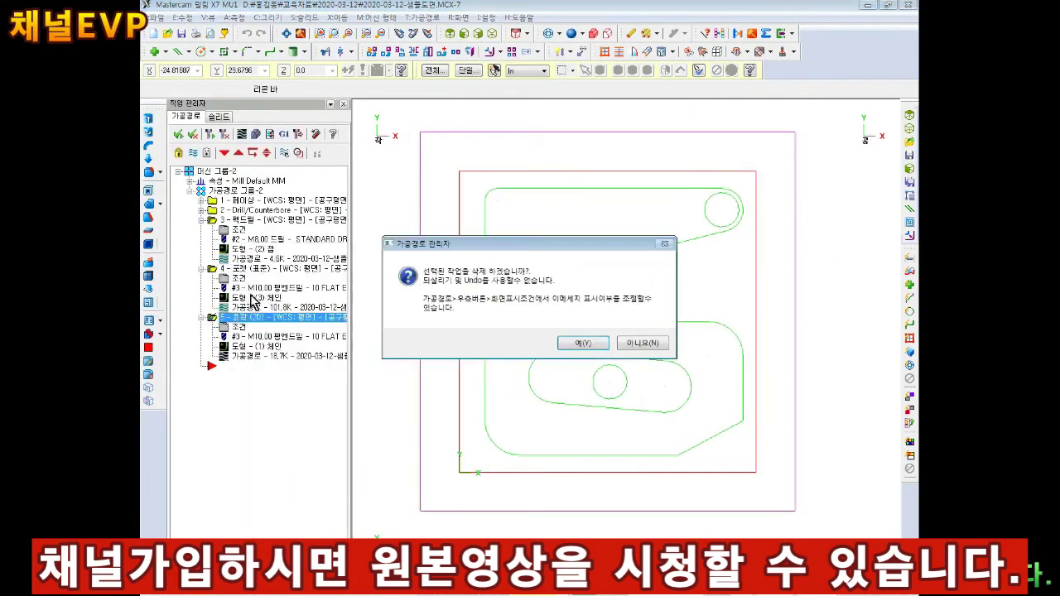
{"action": "left_click", "coordinate": [576, 348]}
{"action": "right_click", "coordinate": [219, 317]}
{"action": "left_click", "coordinate": [234, 276]}
{"action": "right_click", "coordinate": [234, 276]}
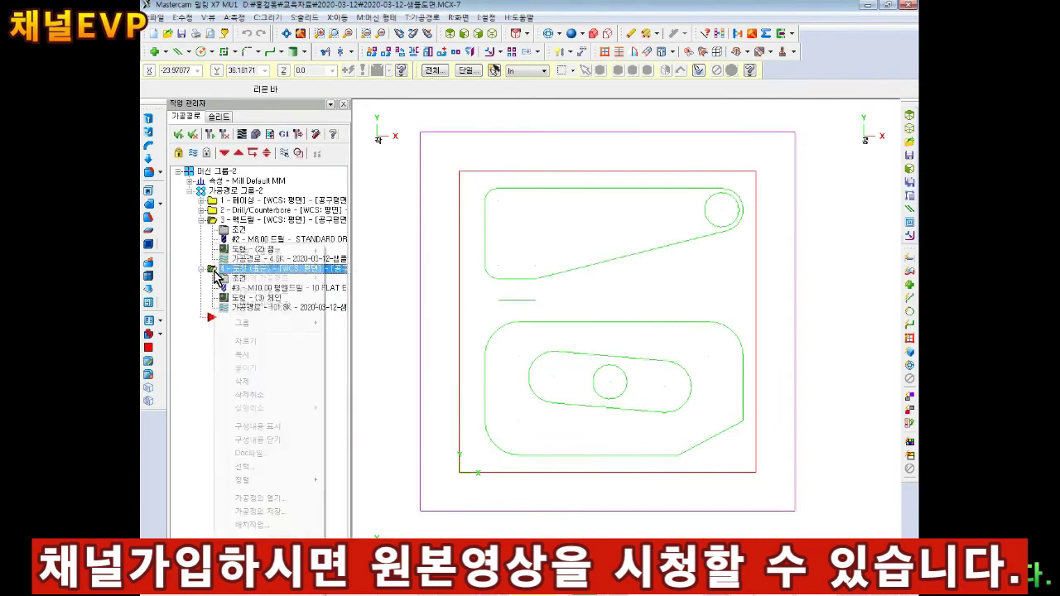
{"action": "left_click", "coordinate": [331, 362]}
{"action": "left_click", "coordinate": [575, 347]}
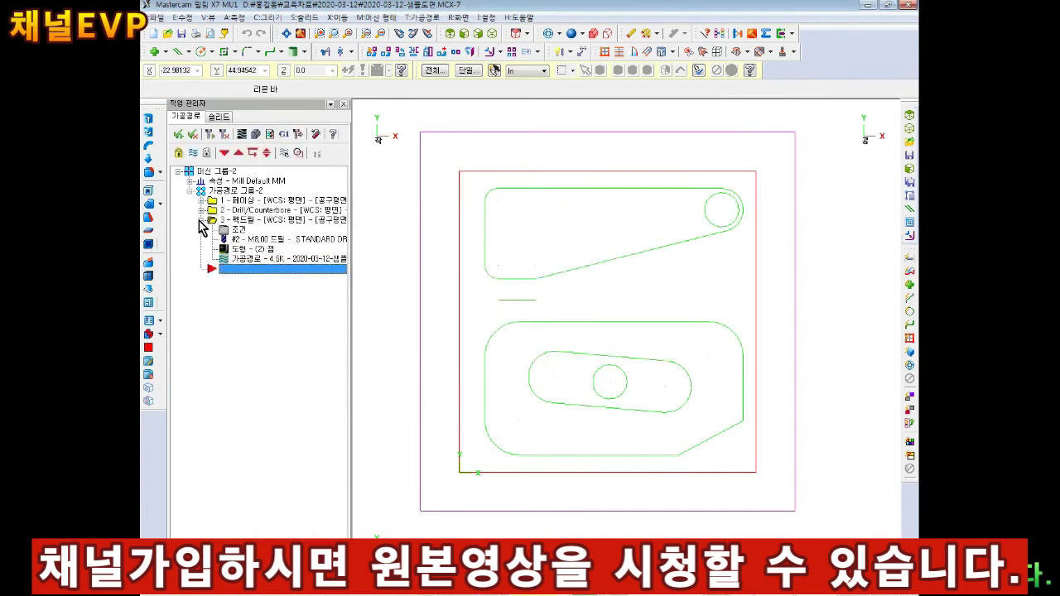
{"action": "left_click", "coordinate": [200, 220]}
Delete the stock outline lines and fit the part drawing to the view.
{"action": "left_click", "coordinate": [303, 199]}
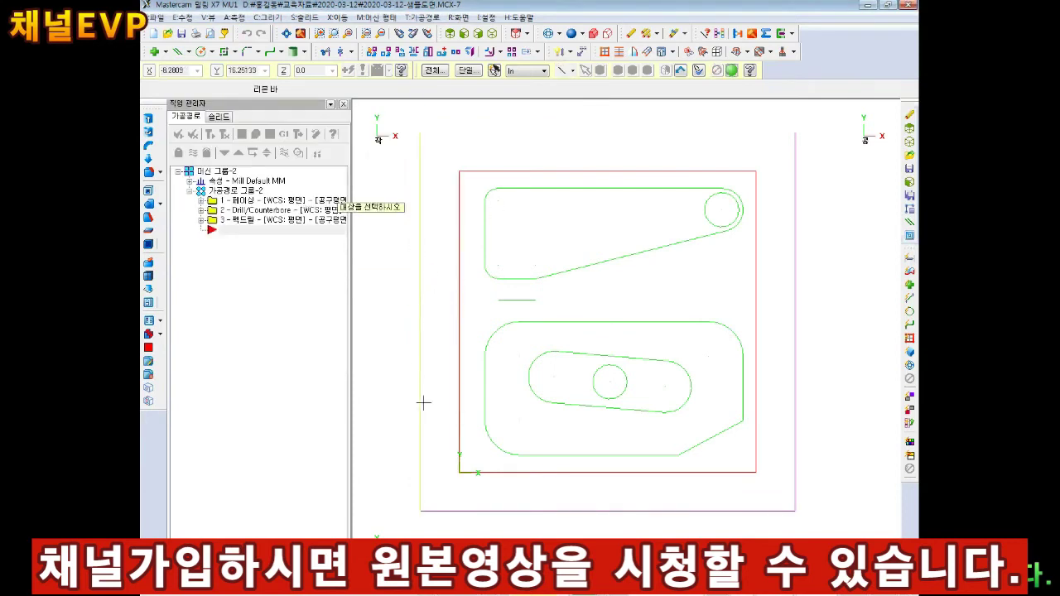
{"action": "left_click", "coordinate": [549, 506]}
{"action": "left_click", "coordinate": [797, 358]}
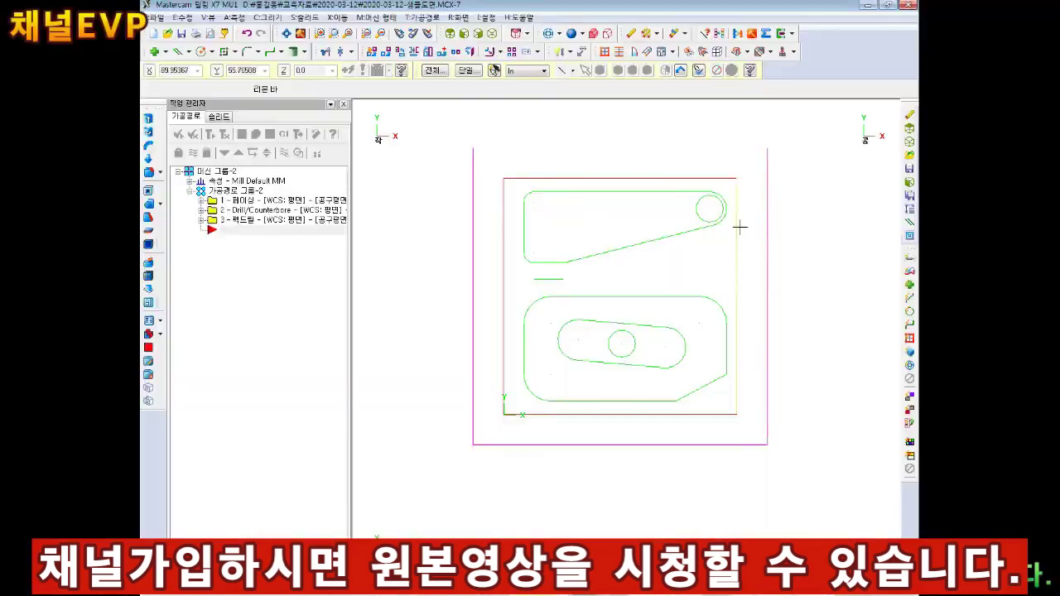
{"action": "key", "text": "Delete"}
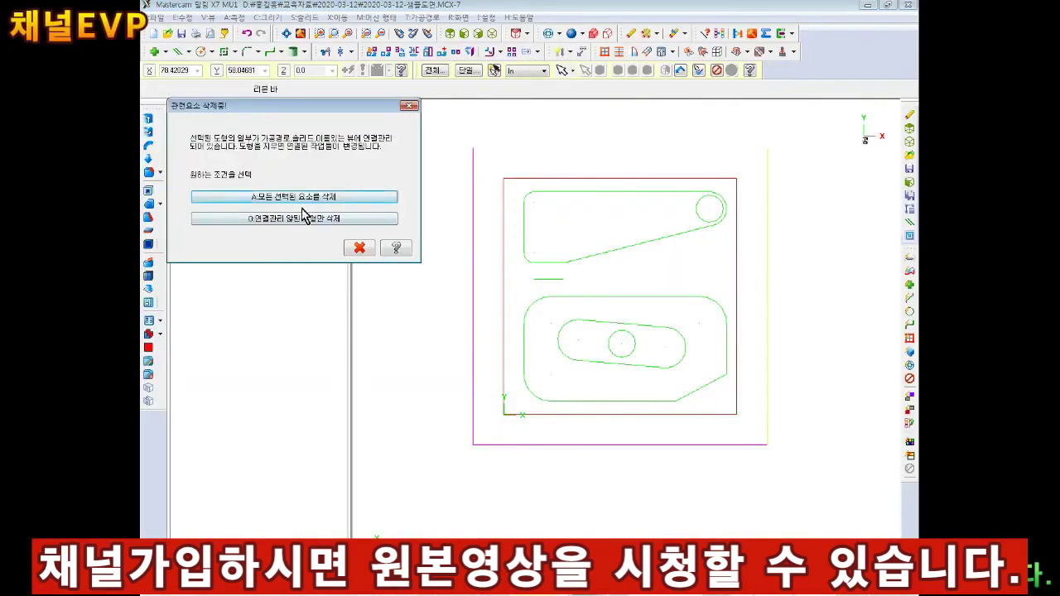
{"action": "left_click", "coordinate": [304, 218]}
{"action": "key", "text": "Delete"}
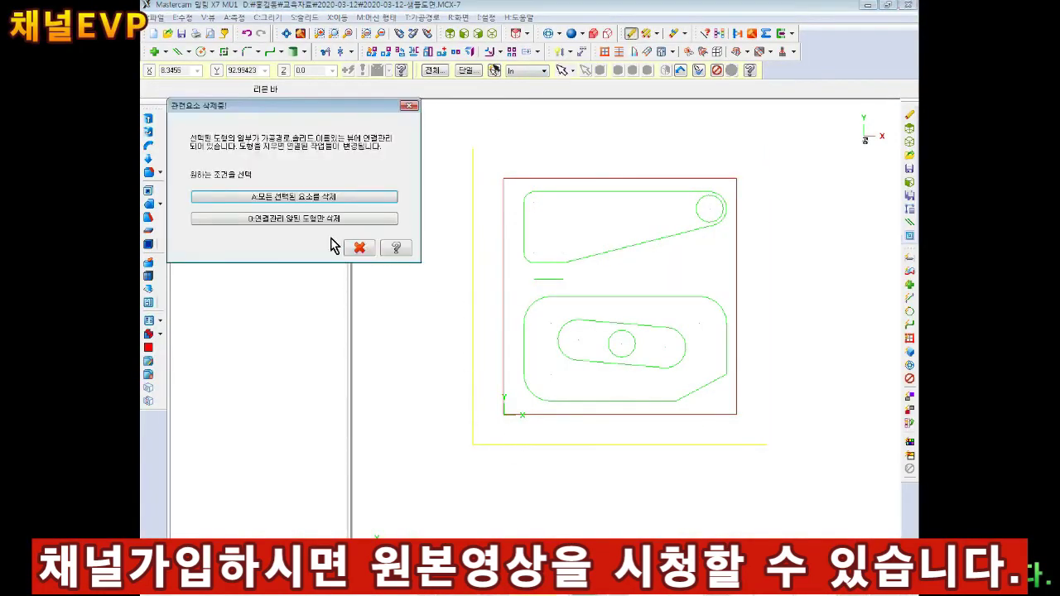
{"action": "left_click", "coordinate": [304, 217]}
{"action": "key", "text": "alt+F1"}
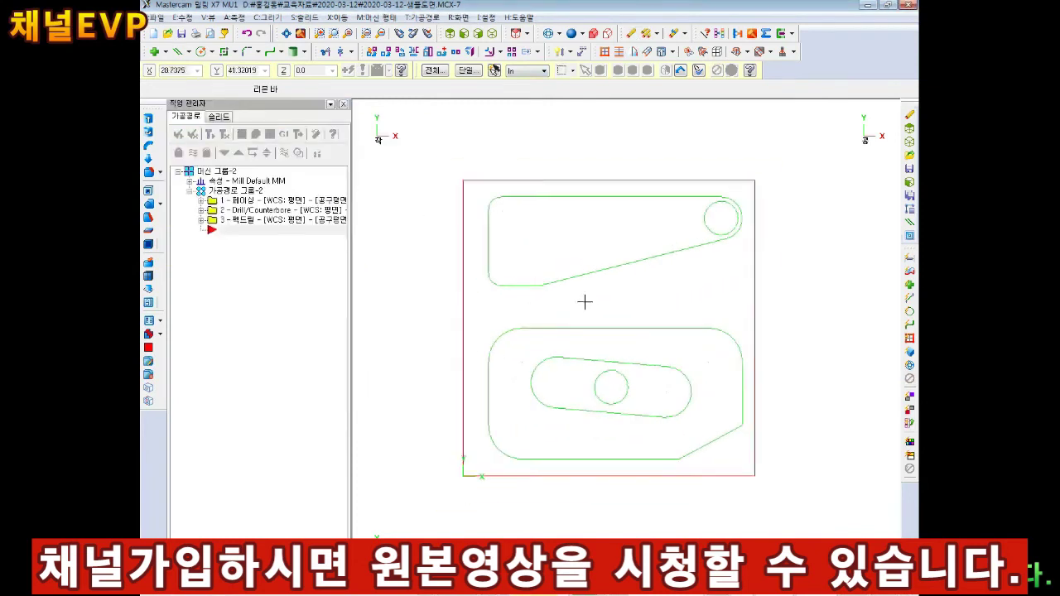
{"action": "left_click", "coordinate": [718, 34]}
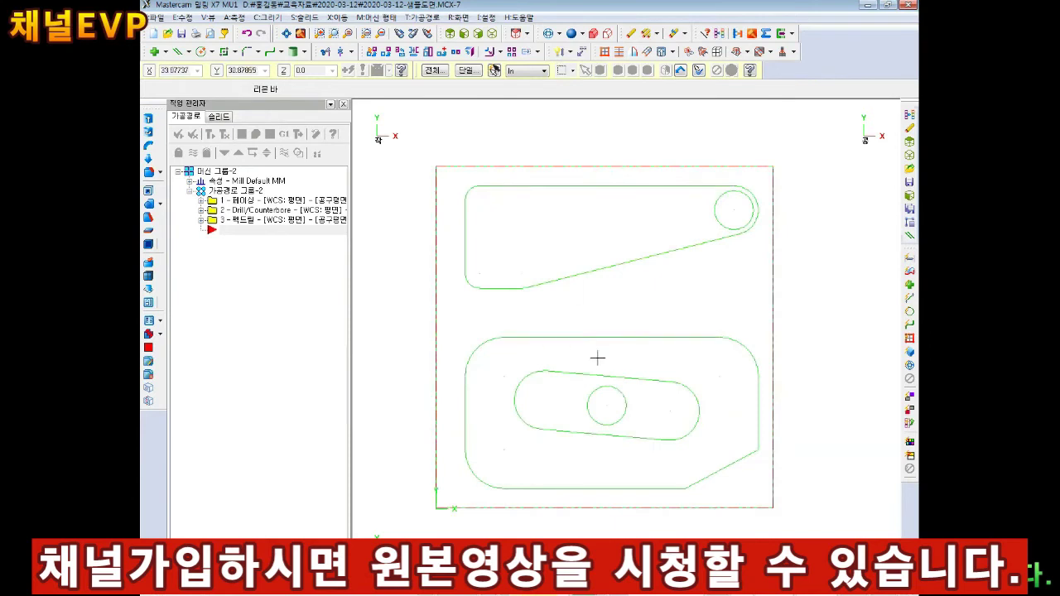
{"action": "scroll", "coordinate": [597, 357], "scroll_direction": "up", "scroll_amount": 1}
{"action": "scroll", "coordinate": [467, 355], "scroll_direction": "down", "scroll_amount": 1}
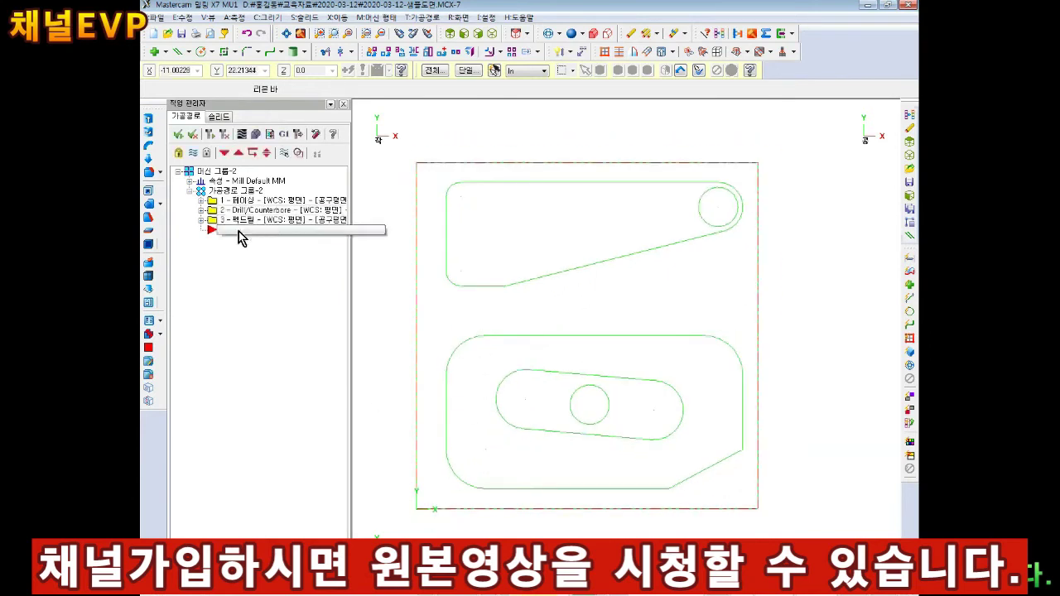
Start a new contour toolpath chaining the bottom and top outer profiles.
{"action": "right_click", "coordinate": [220, 192]}
{"action": "left_click", "coordinate": [370, 219]}
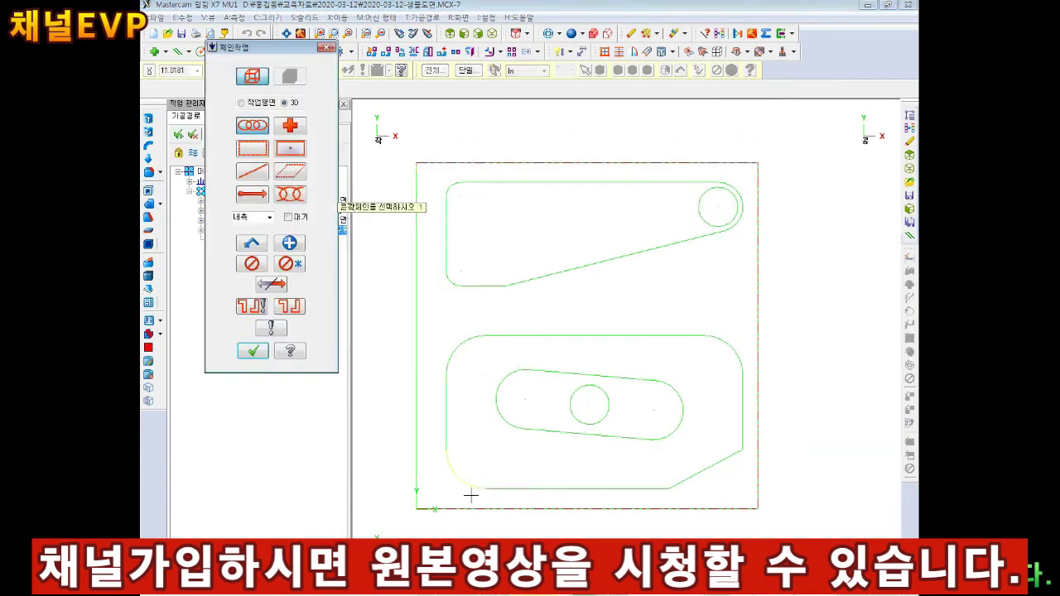
{"action": "left_click", "coordinate": [446, 436]}
{"action": "left_click", "coordinate": [447, 219]}
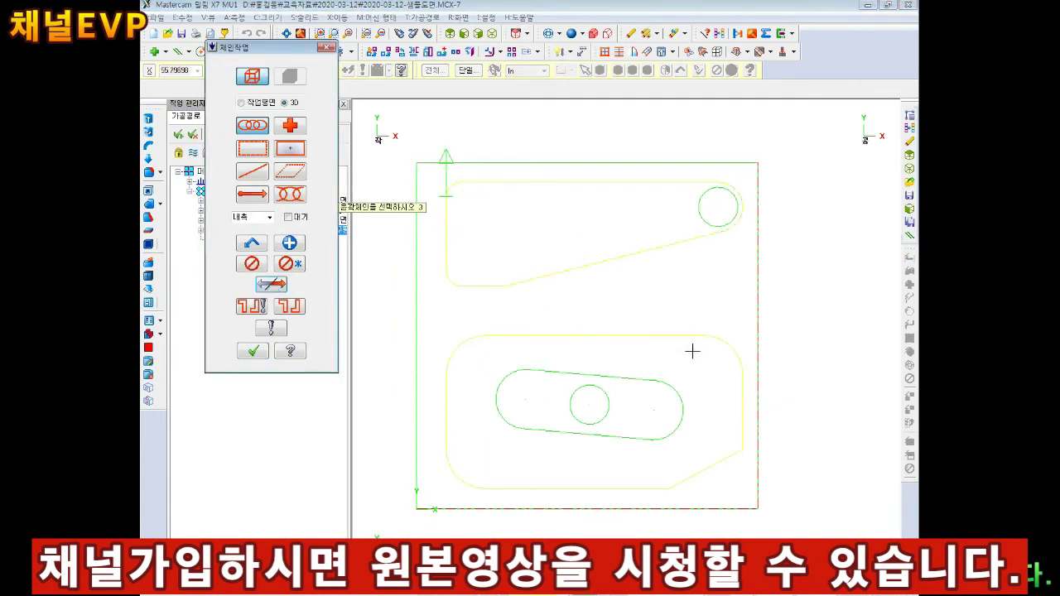
{"action": "left_click", "coordinate": [253, 354]}
Use the 10 flat endmill at feed 200, review depth and linking settings, and generate.
{"action": "left_click", "coordinate": [335, 117]}
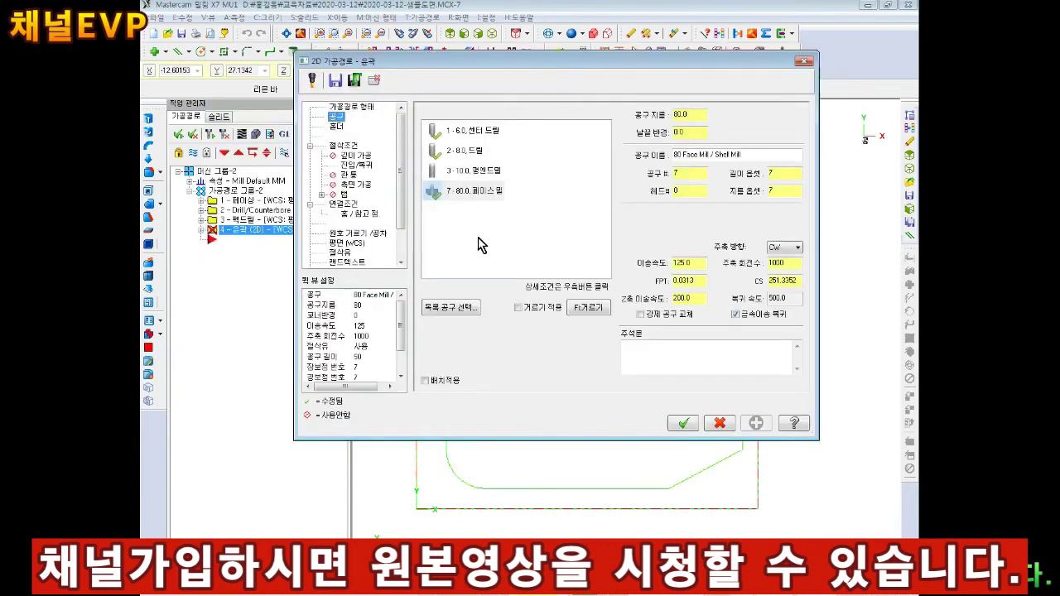
{"action": "left_click", "coordinate": [488, 175]}
{"action": "type", "text": "2"}
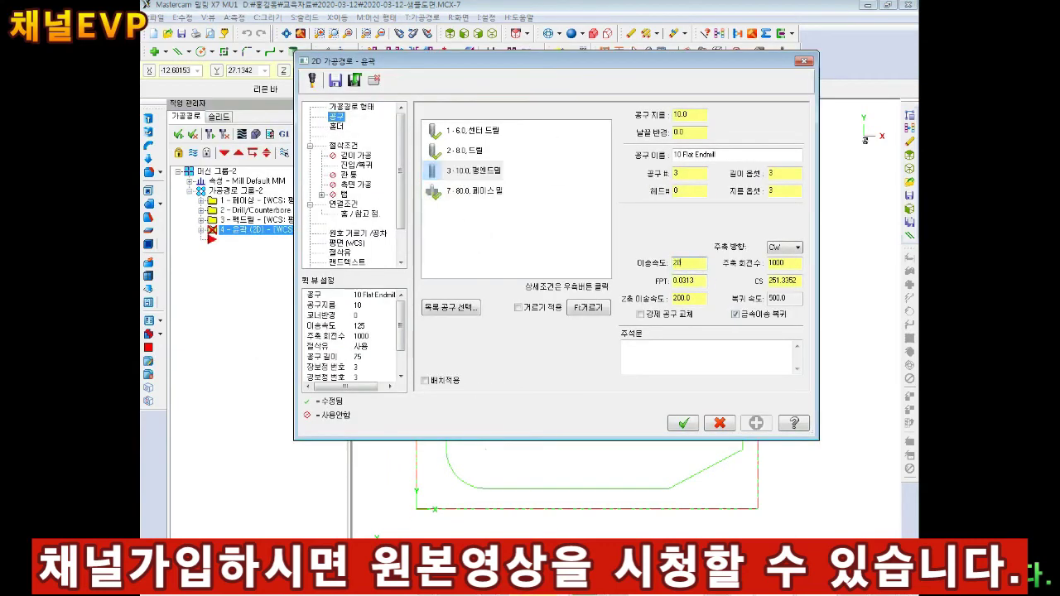
{"action": "type", "text": "0"}
{"action": "key", "text": "Tab"}
{"action": "type", "text": "200"}
{"action": "left_click", "coordinate": [342, 145]}
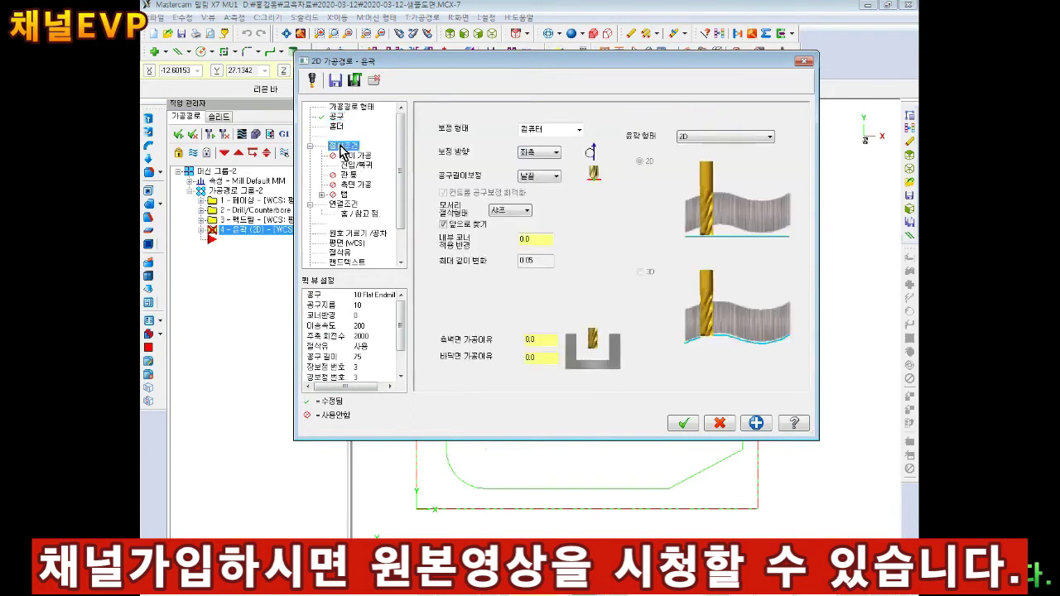
{"action": "left_click", "coordinate": [354, 158]}
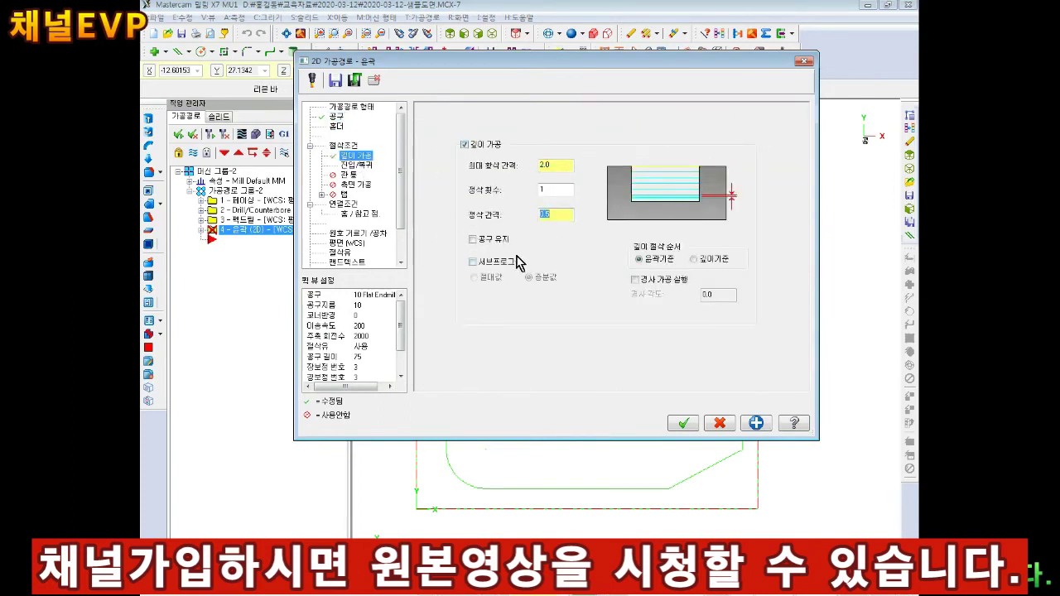
{"action": "left_click", "coordinate": [345, 205]}
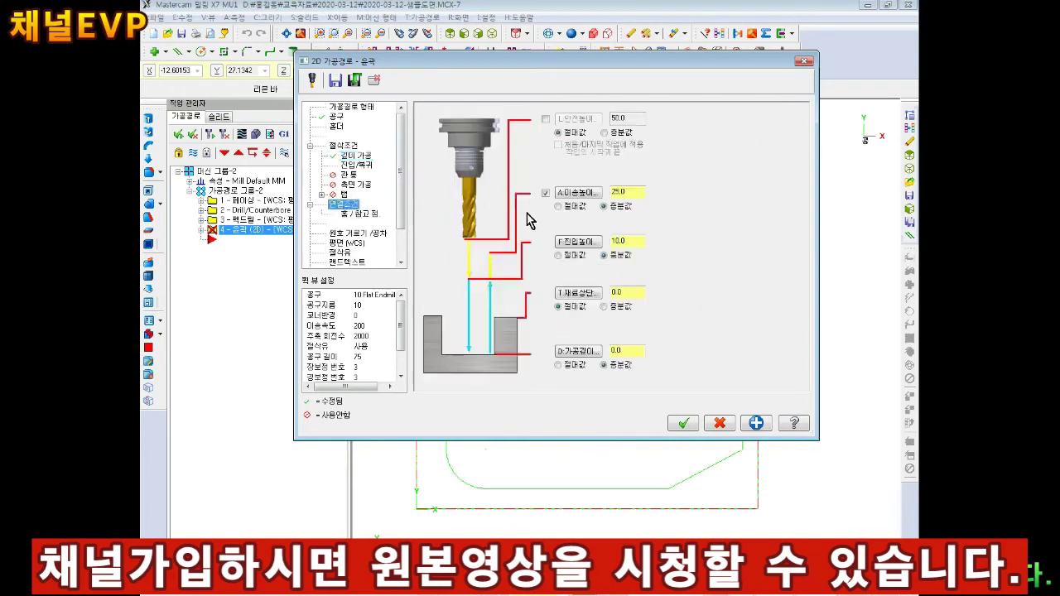
{"action": "left_click", "coordinate": [683, 424]}
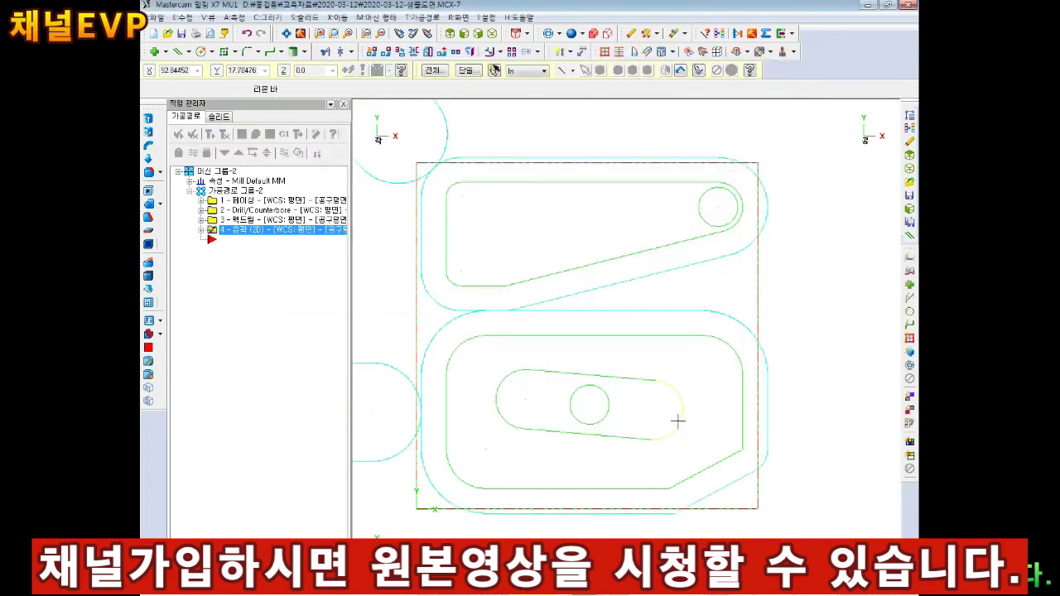
Review operation 4's entry and exit settings and accept its parameters.
{"action": "double_click", "coordinate": [253, 231]}
{"action": "left_click", "coordinate": [239, 247]}
{"action": "left_click", "coordinate": [368, 166]}
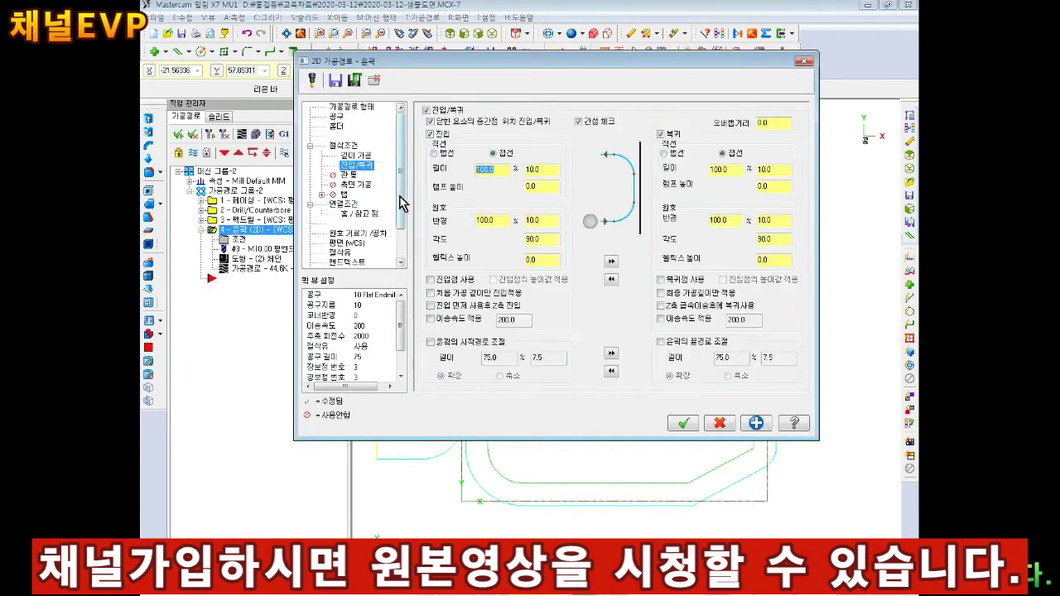
{"action": "left_click", "coordinate": [611, 265]}
{"action": "key", "text": "Return"}
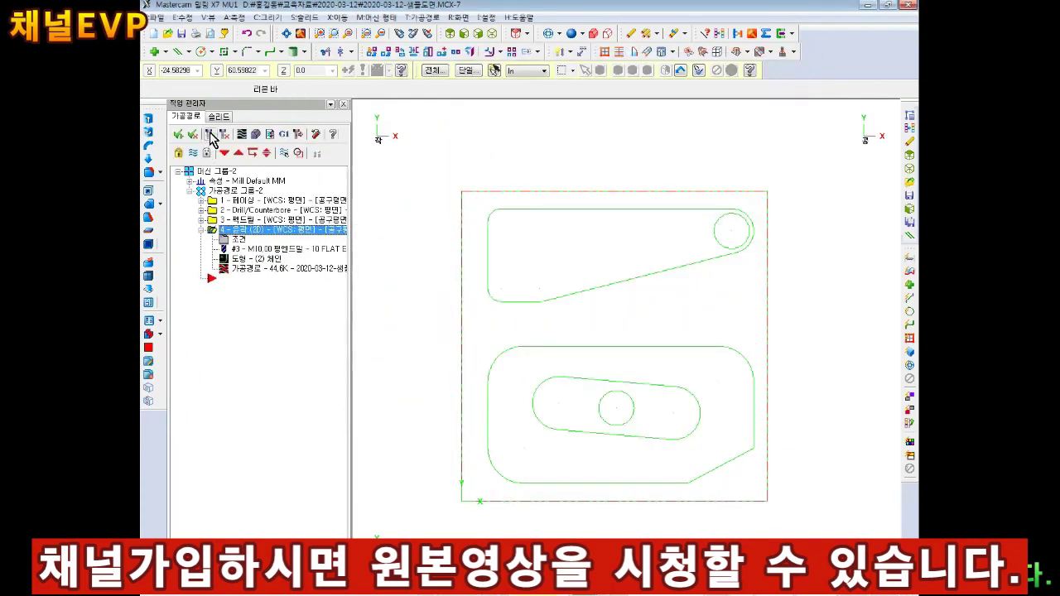
{"action": "scroll", "coordinate": [617, 348], "scroll_direction": "up", "scroll_amount": 1}
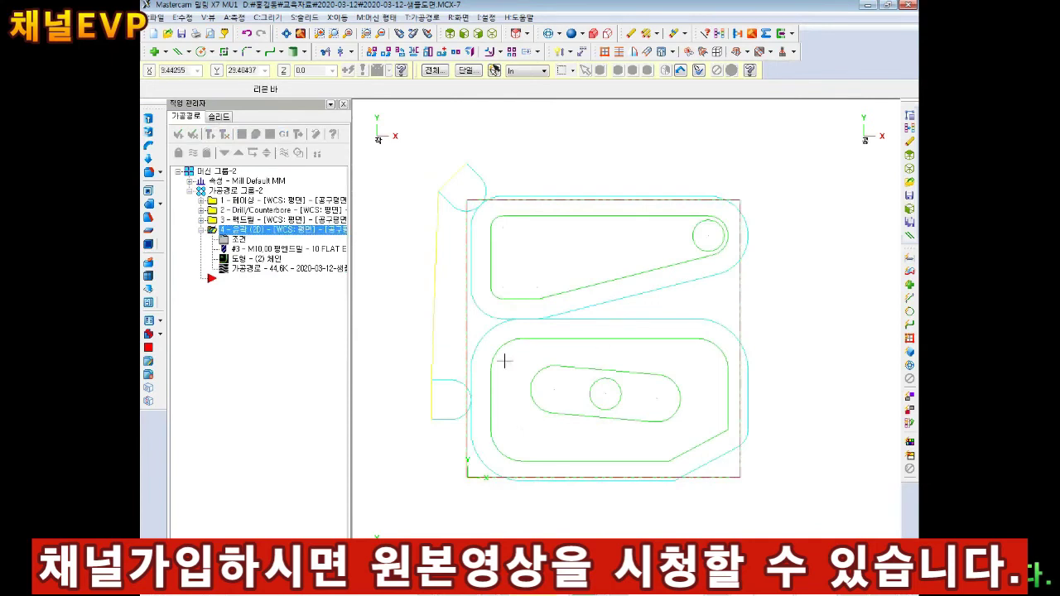
Rechain operation 4's second chain to the top contour and regenerate the toolpath.
{"action": "left_click", "coordinate": [244, 259]}
{"action": "left_click", "coordinate": [215, 129]}
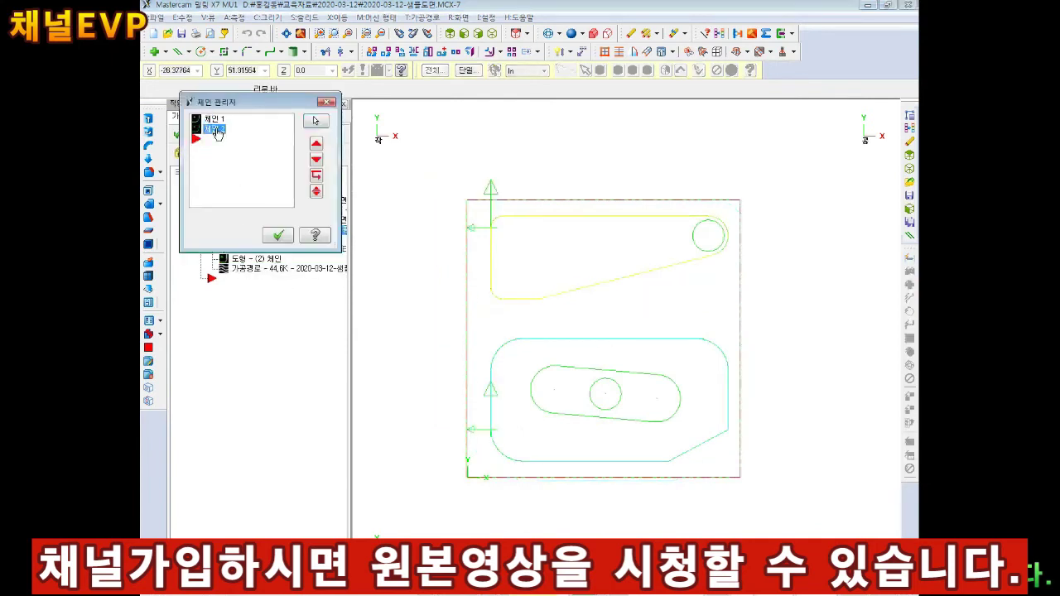
{"action": "right_click", "coordinate": [217, 133]}
{"action": "left_click", "coordinate": [259, 239]}
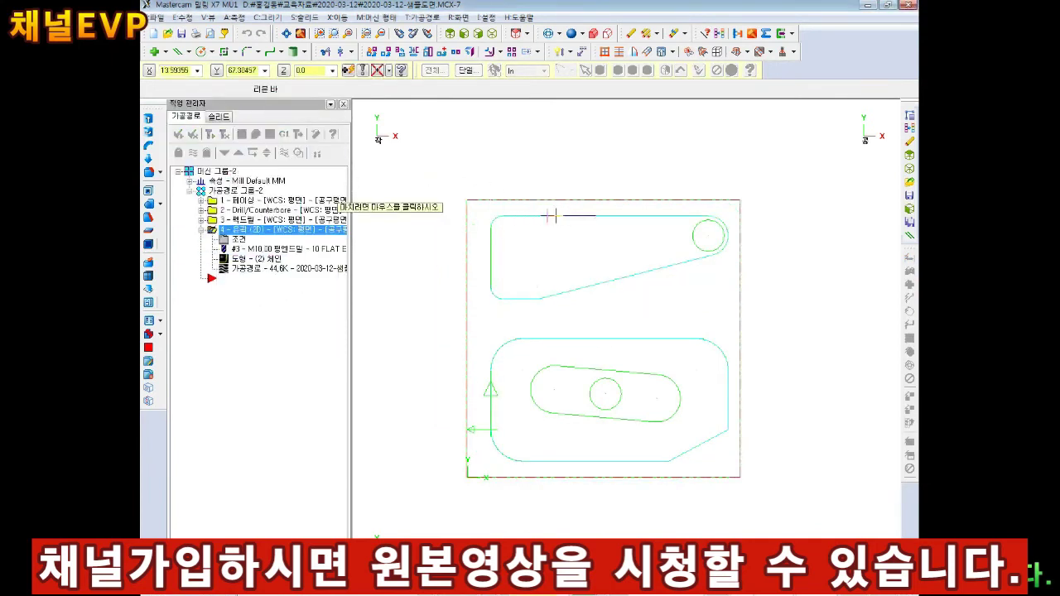
{"action": "left_click", "coordinate": [550, 215]}
{"action": "left_click", "coordinate": [288, 234]}
{"action": "left_click", "coordinate": [278, 234]}
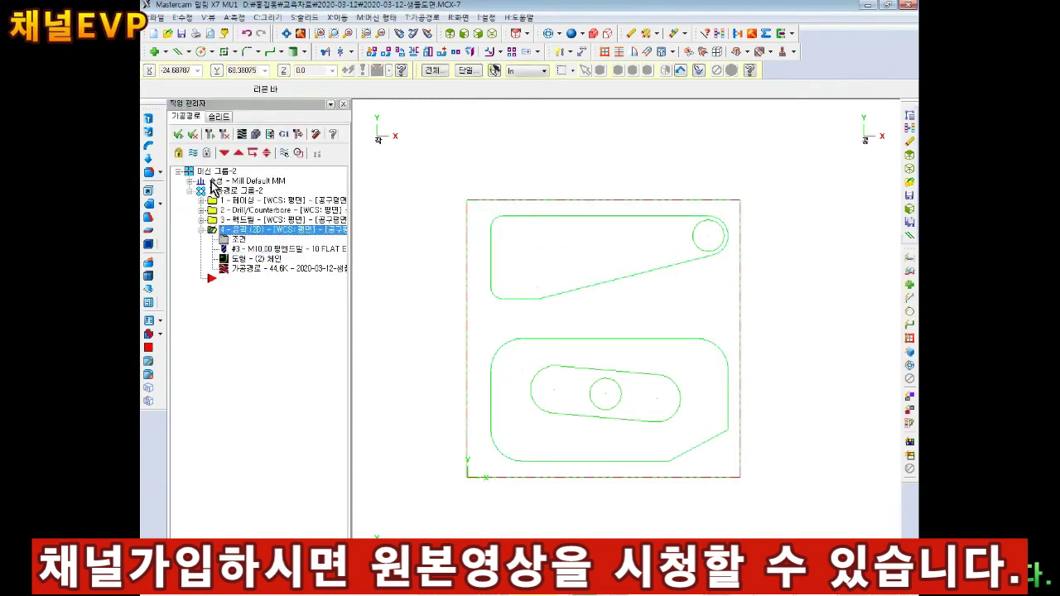
{"action": "left_click", "coordinate": [209, 133]}
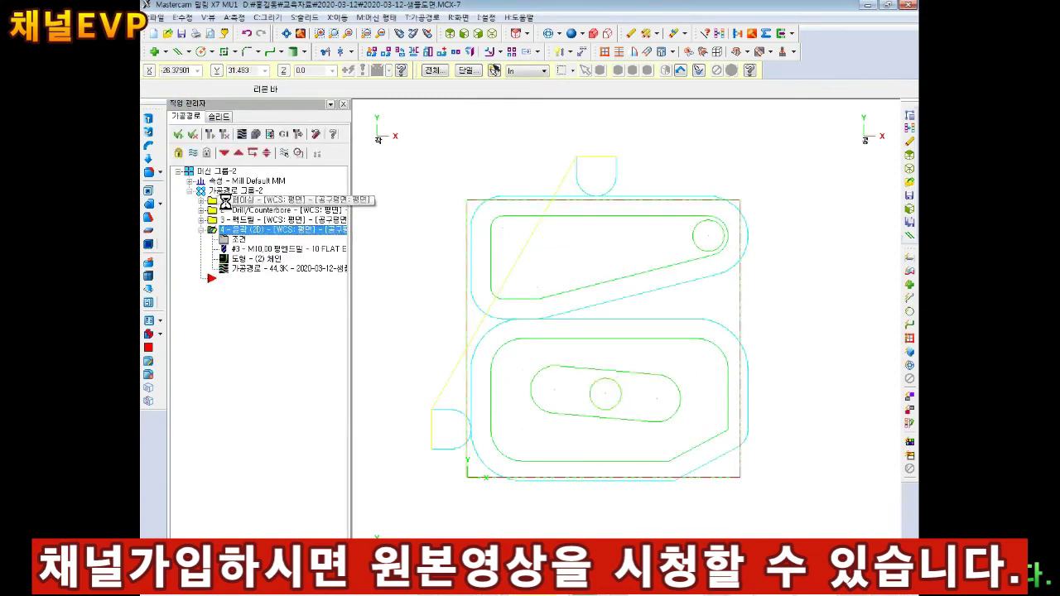
Verify all four operations (160 moves) in Mastercam Simulator.
{"action": "left_click", "coordinate": [265, 139]}
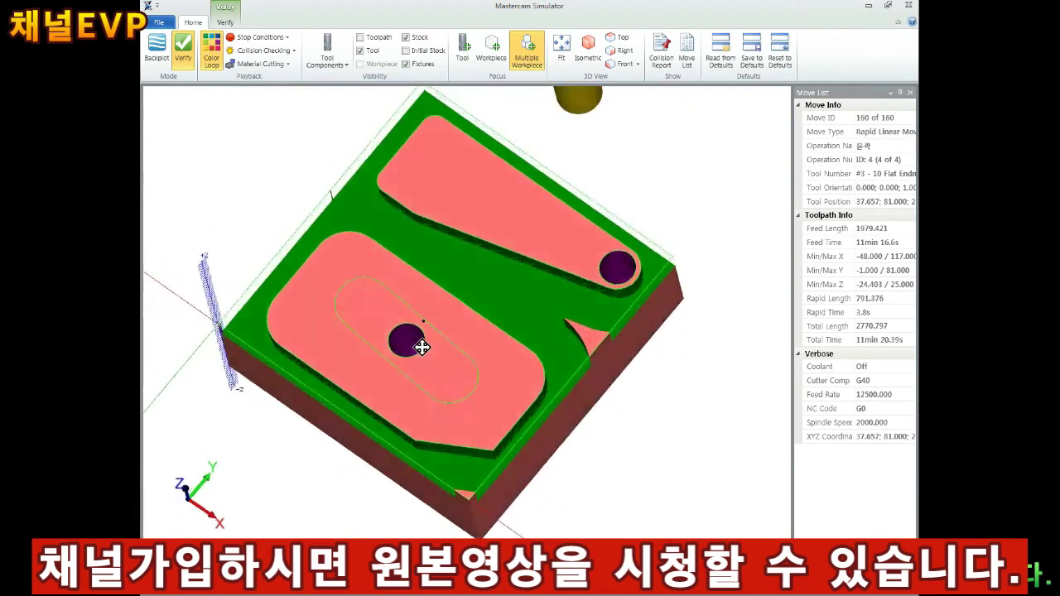
Draw a short line with Line Endpoint in the gap beside the part's right edge.
{"action": "scroll", "coordinate": [661, 319], "scroll_direction": "up", "scroll_amount": 2}
{"action": "scroll", "coordinate": [738, 289], "scroll_direction": "down", "scroll_amount": 2}
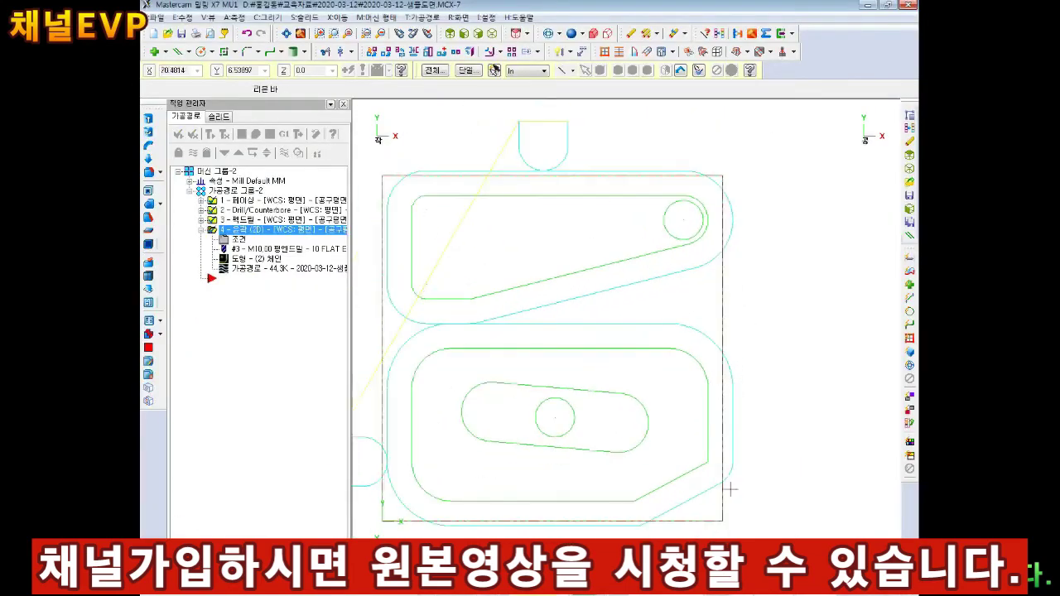
{"action": "scroll", "coordinate": [716, 489], "scroll_direction": "up", "scroll_amount": 2}
{"action": "scroll", "coordinate": [710, 489], "scroll_direction": "up", "scroll_amount": 1}
{"action": "scroll", "coordinate": [696, 207], "scroll_direction": "down", "scroll_amount": 2}
{"action": "scroll", "coordinate": [679, 197], "scroll_direction": "up", "scroll_amount": 1}
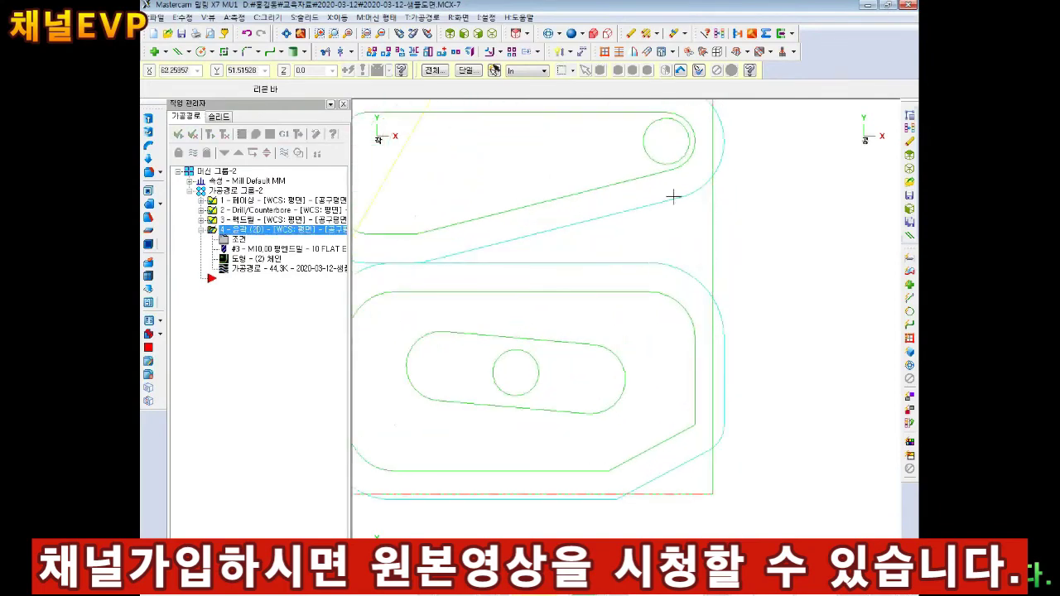
{"action": "left_click", "coordinate": [189, 51]}
{"action": "left_click", "coordinate": [217, 70]}
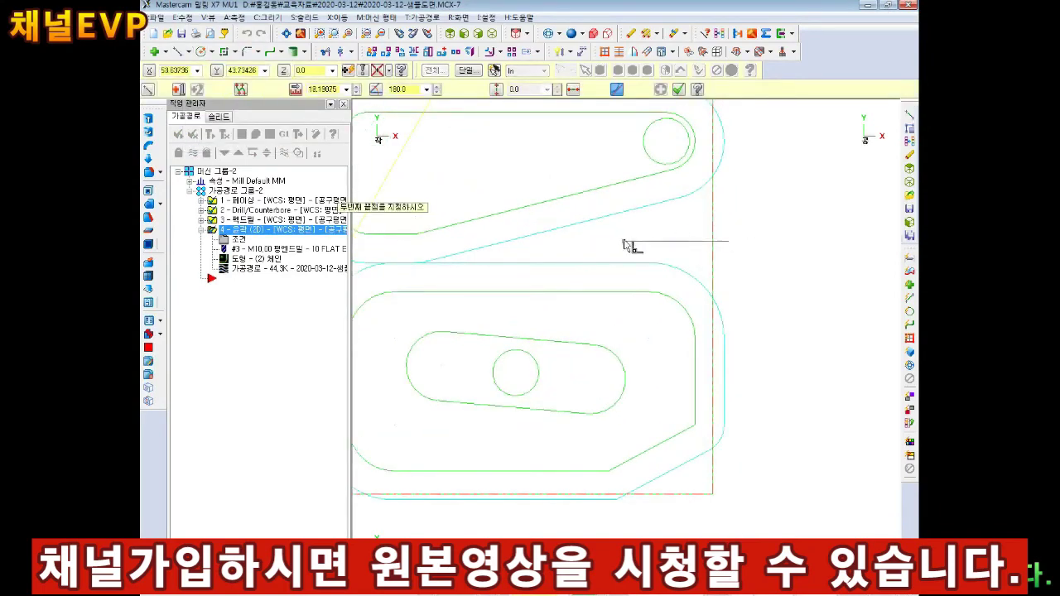
{"action": "left_click", "coordinate": [597, 241]}
{"action": "scroll", "coordinate": [732, 497], "scroll_direction": "up", "scroll_amount": 1}
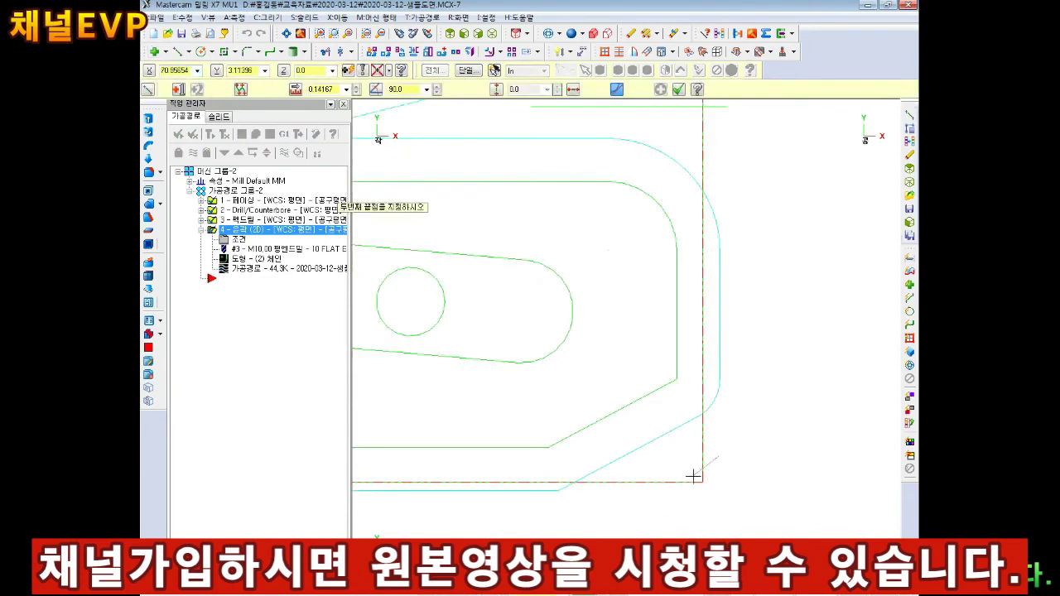
{"action": "key", "text": "Escape"}
Select contour operation 4 on its own in the operations list.
{"action": "scroll", "coordinate": [694, 476], "scroll_direction": "down", "scroll_amount": 1}
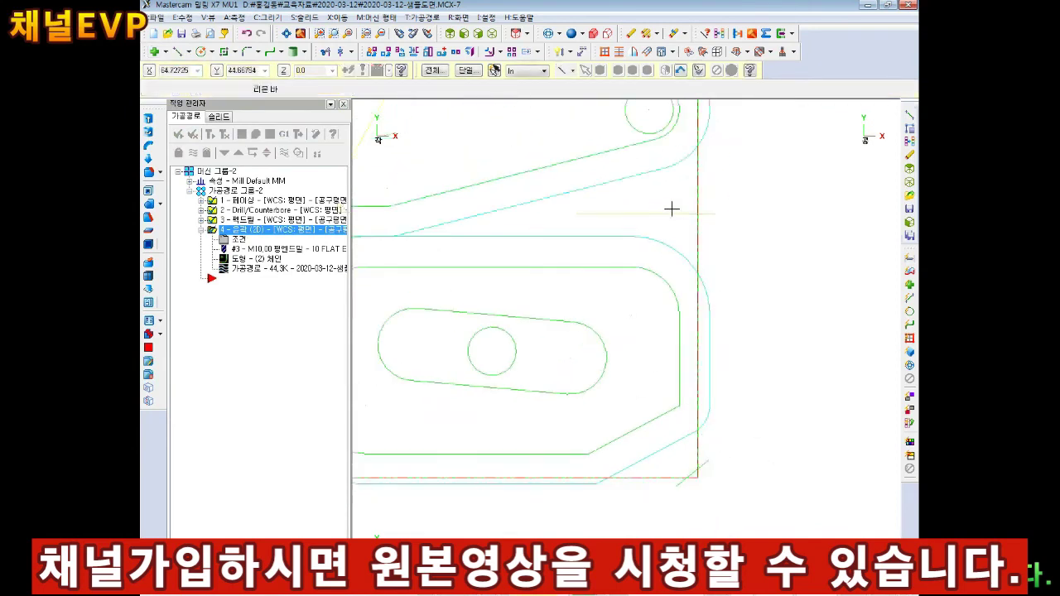
{"action": "scroll", "coordinate": [679, 212], "scroll_direction": "down", "scroll_amount": 1}
{"action": "scroll", "coordinate": [718, 364], "scroll_direction": "up", "scroll_amount": 1}
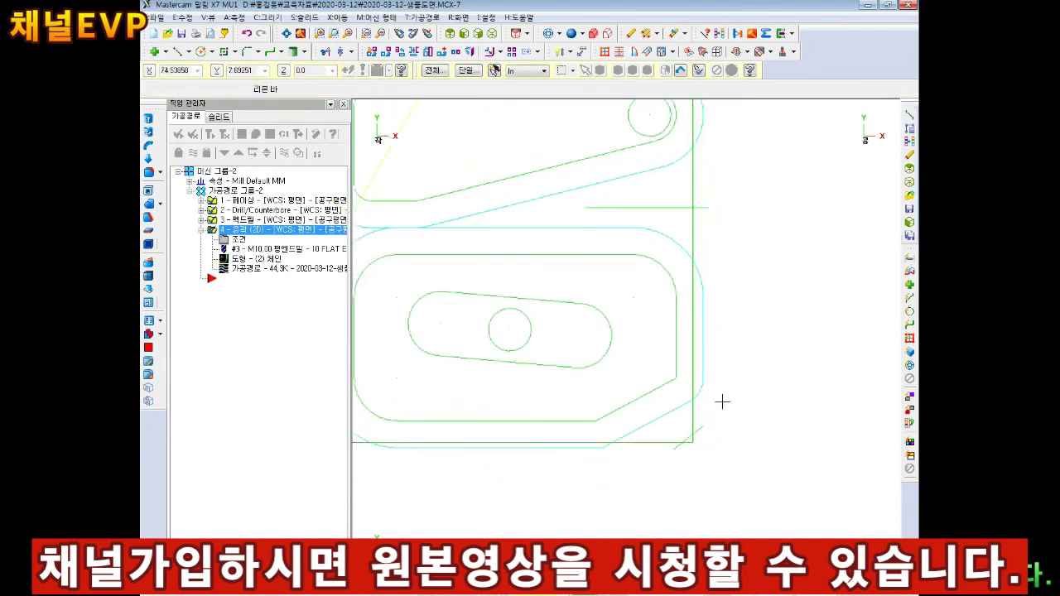
{"action": "scroll", "coordinate": [704, 423], "scroll_direction": "up", "scroll_amount": 1}
{"action": "scroll", "coordinate": [687, 418], "scroll_direction": "down", "scroll_amount": 1}
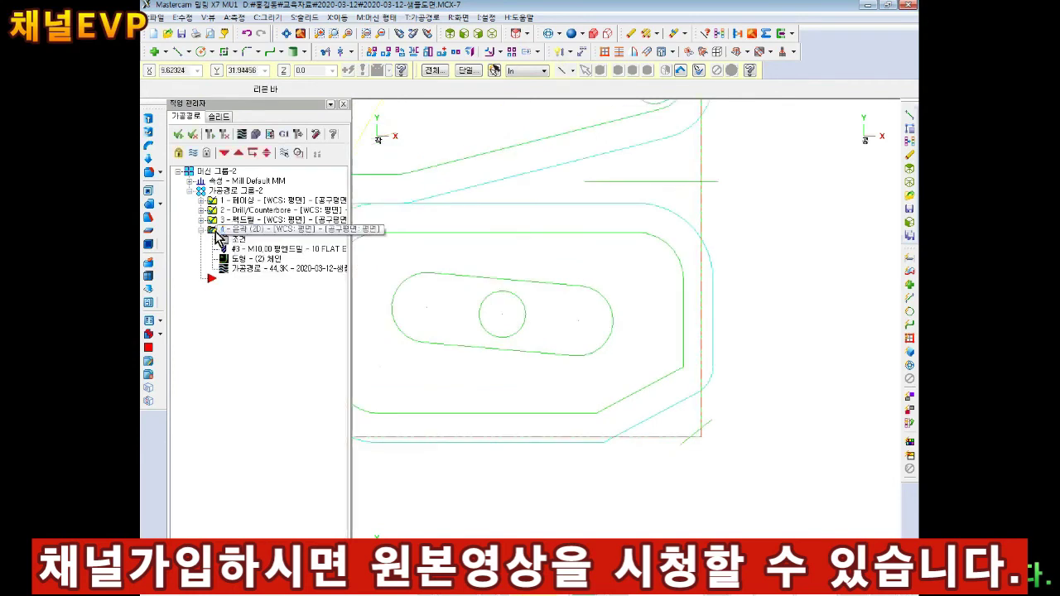
{"action": "left_click", "coordinate": [234, 236]}
Copy contour operation 4 and paste it as operation 5.
{"action": "right_click", "coordinate": [232, 235]}
{"action": "key", "text": "Escape"}
{"action": "right_click", "coordinate": [232, 236]}
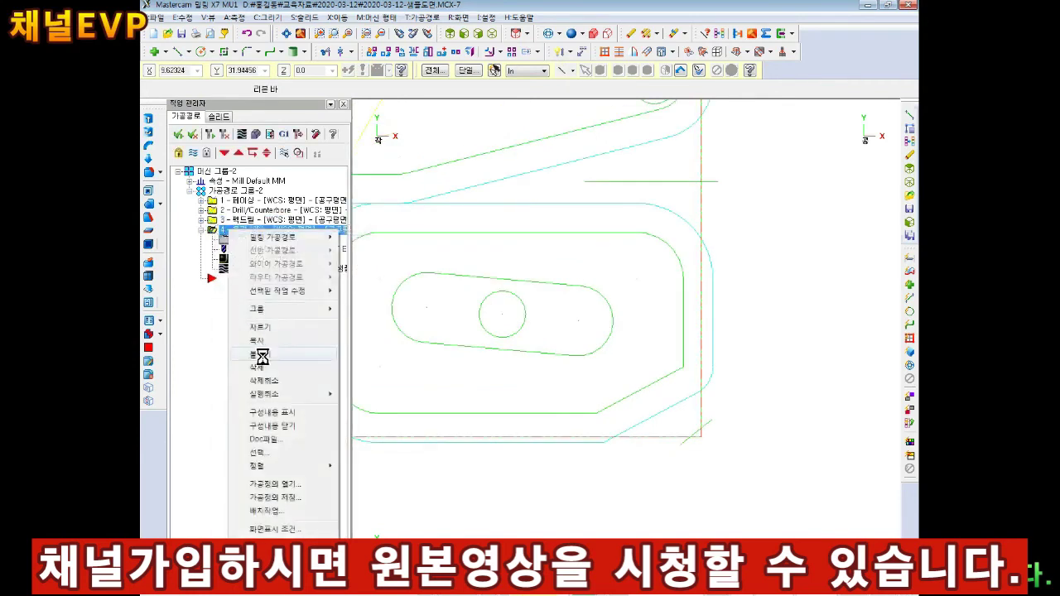
{"action": "left_click", "coordinate": [240, 359]}
{"action": "left_click", "coordinate": [201, 230]}
Rechain operation 5 to the short horizontal line and the lower-right diagonal line.
{"action": "left_click", "coordinate": [222, 251]}
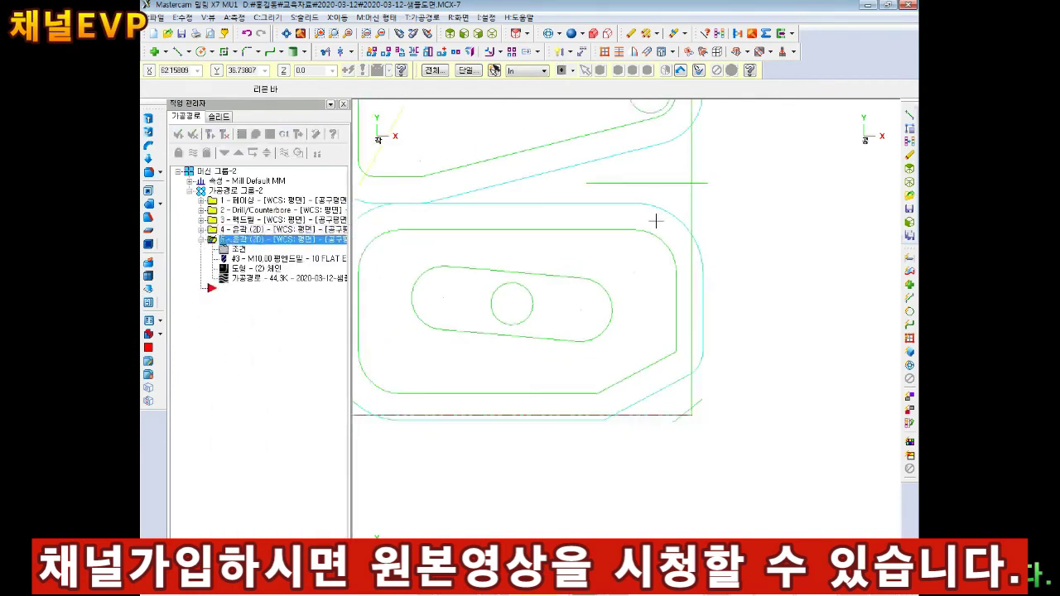
{"action": "left_click", "coordinate": [241, 268]}
{"action": "right_click", "coordinate": [243, 167]}
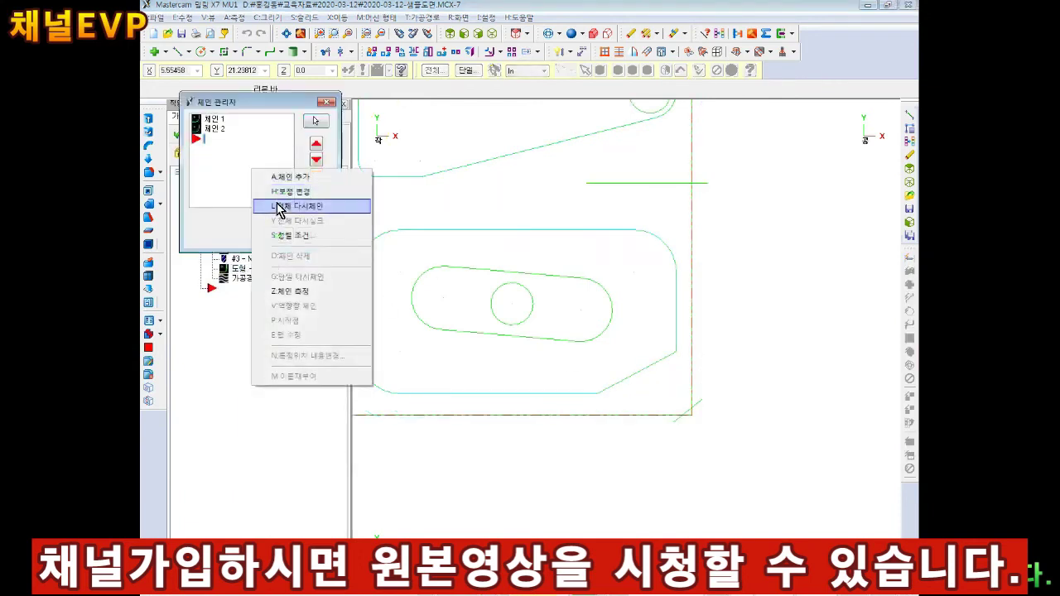
{"action": "left_click", "coordinate": [258, 206]}
{"action": "left_click", "coordinate": [712, 184]}
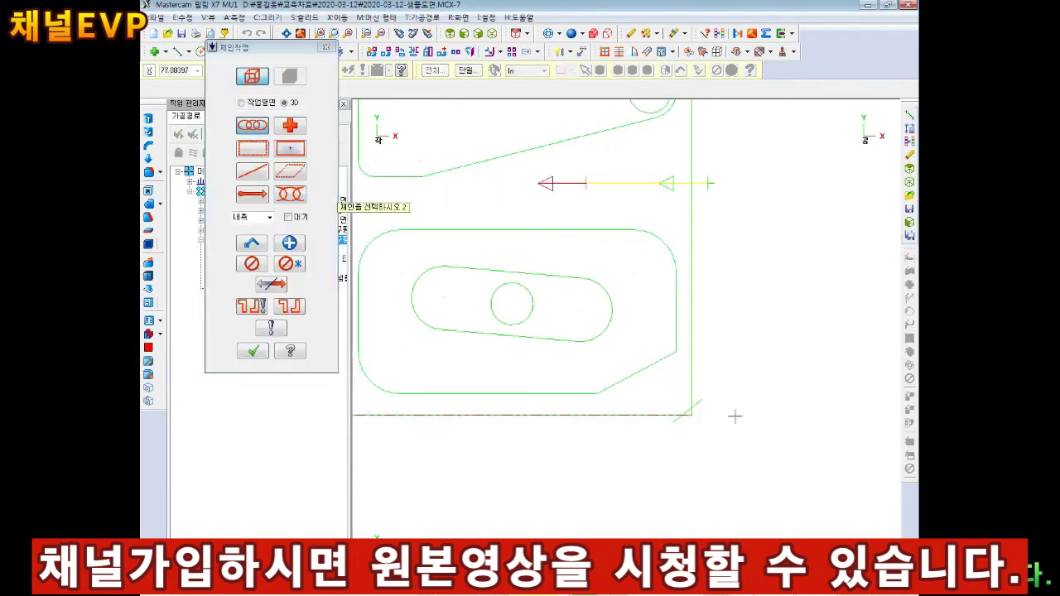
{"action": "left_click", "coordinate": [694, 407]}
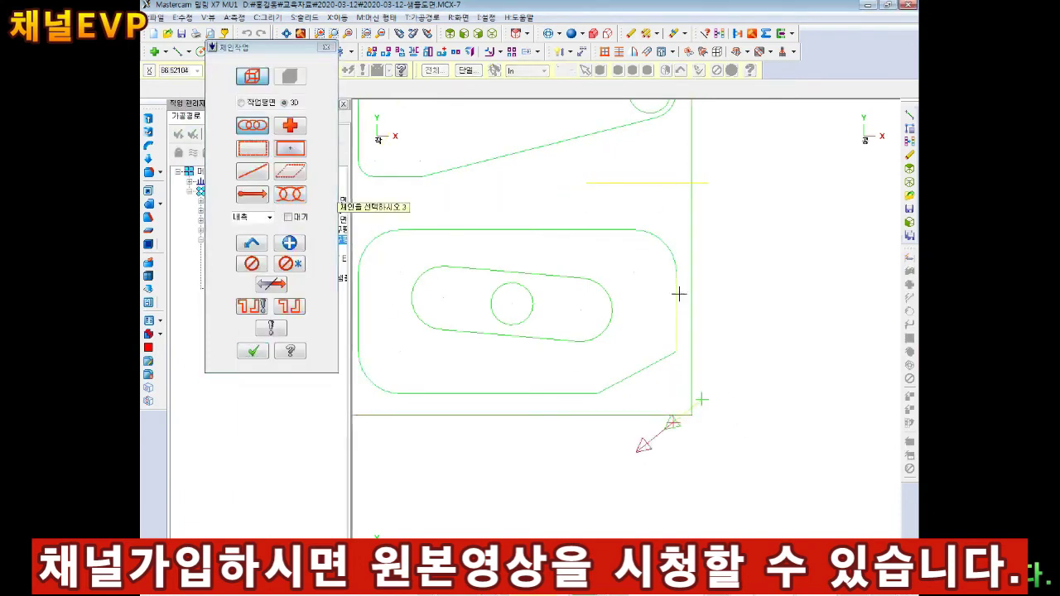
{"action": "left_click", "coordinate": [254, 352]}
{"action": "left_click", "coordinate": [278, 235]}
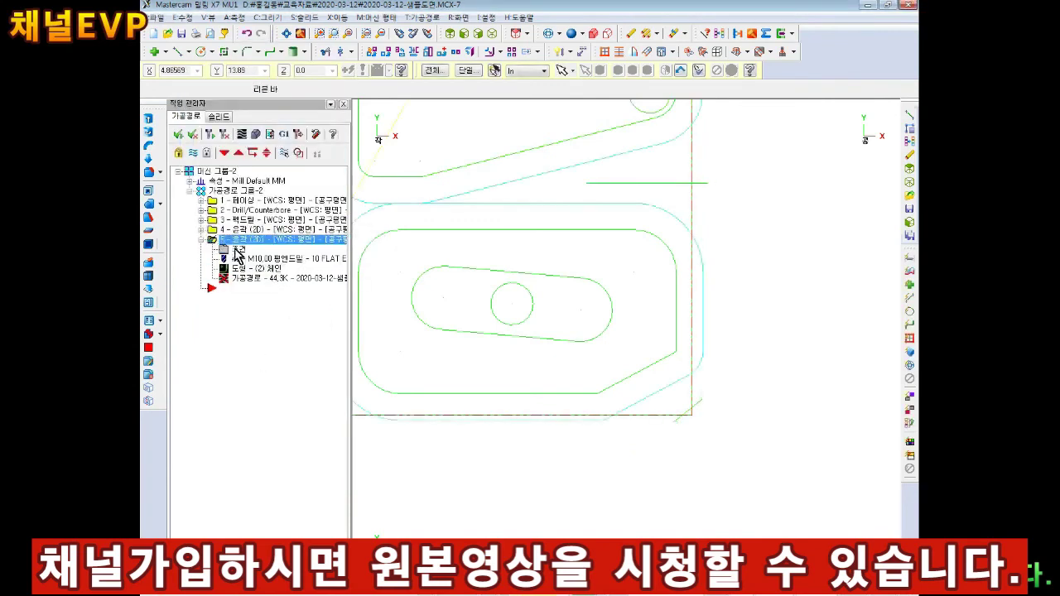
Change the compensation type, set the lead arc radii to 0.0, and regenerate.
{"action": "left_click", "coordinate": [344, 145]}
{"action": "left_click", "coordinate": [579, 129]}
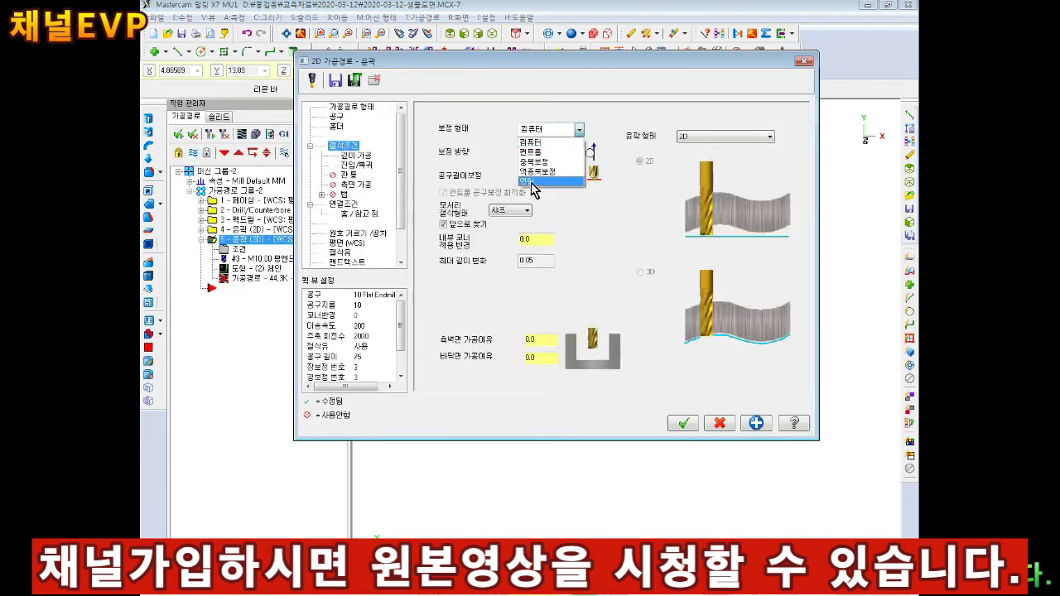
{"action": "left_click", "coordinate": [533, 187]}
{"action": "left_click", "coordinate": [357, 165]}
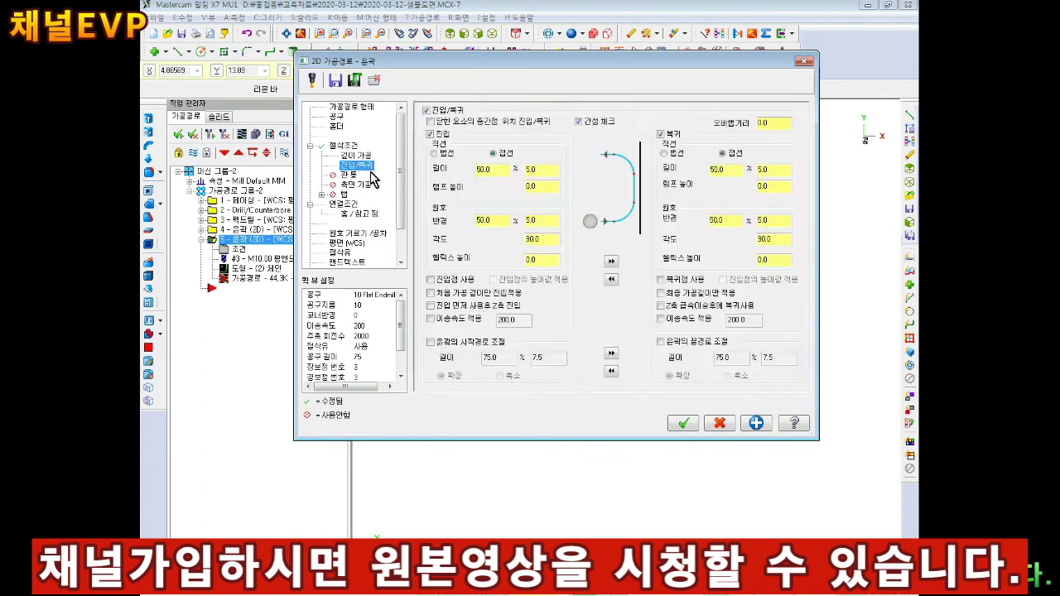
{"action": "type", "text": "0"}
{"action": "left_click", "coordinate": [717, 220]}
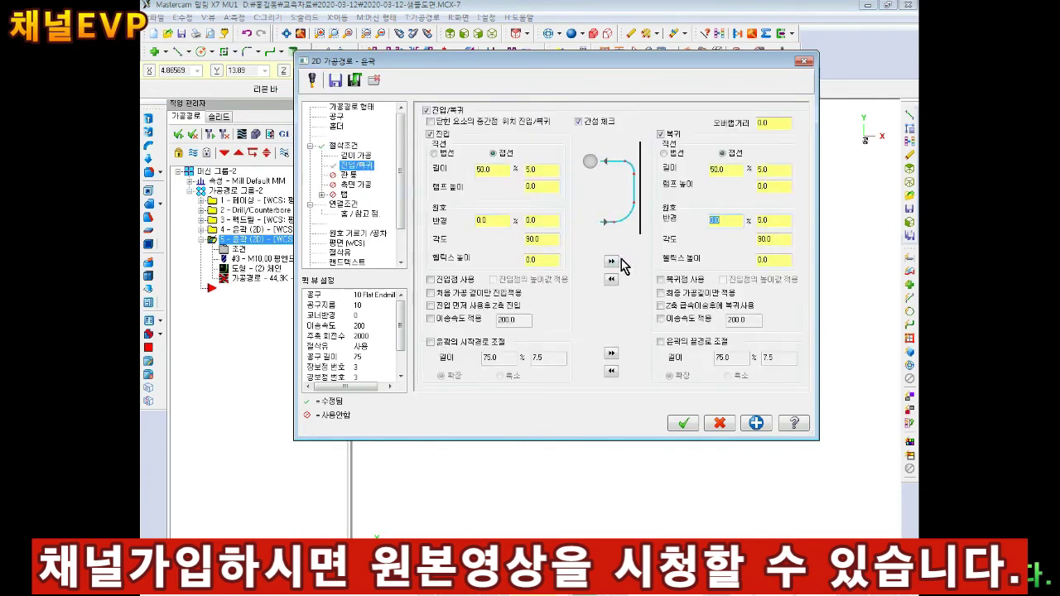
{"action": "left_click", "coordinate": [682, 422]}
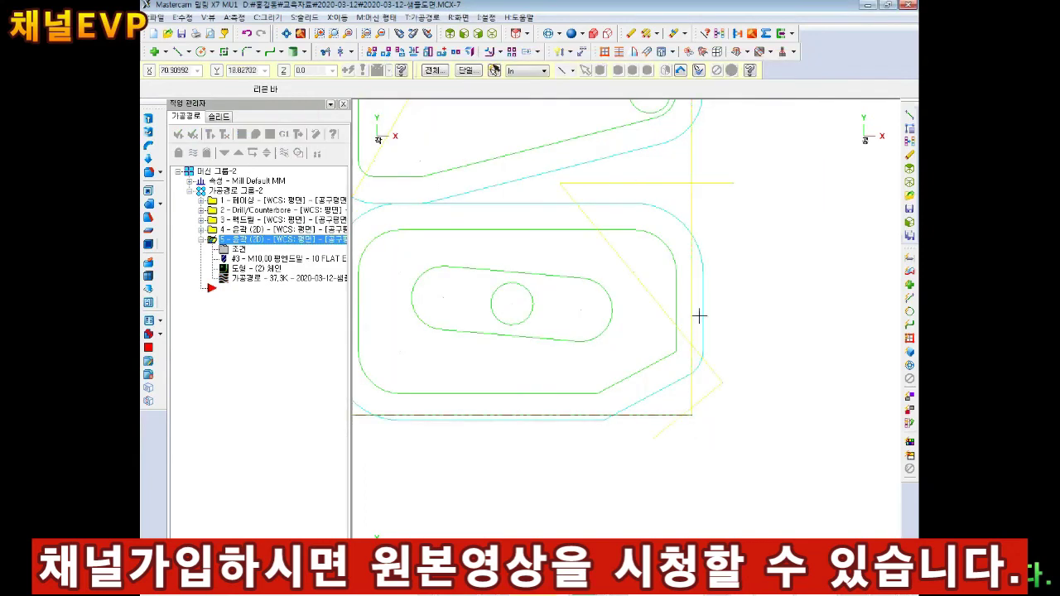
Verify all five operations in the simulator, orbiting to inspect the cut gap.
{"action": "left_click", "coordinate": [492, 33]}
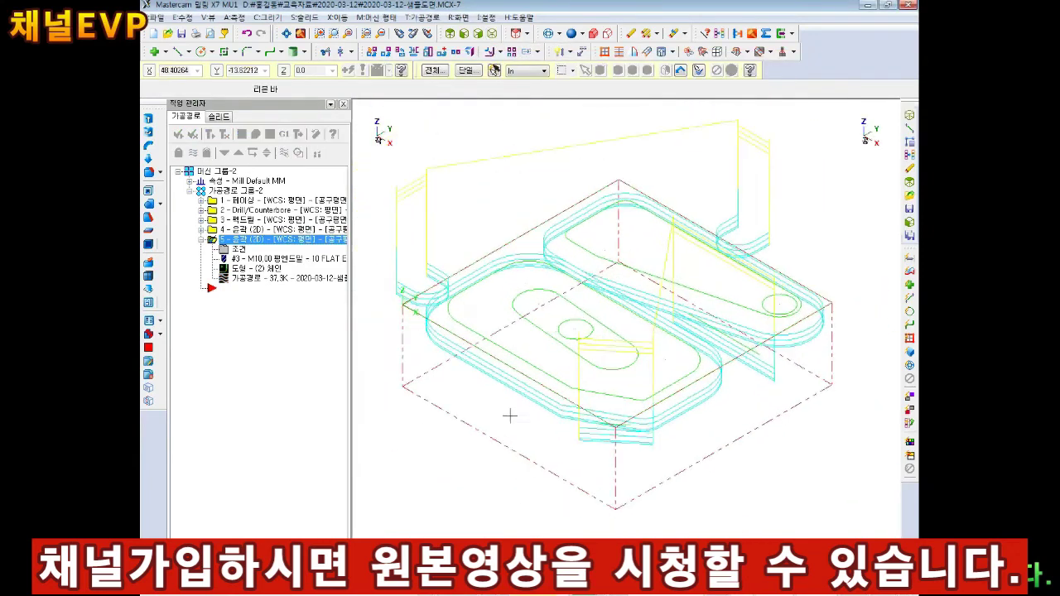
{"action": "left_click", "coordinate": [453, 593]}
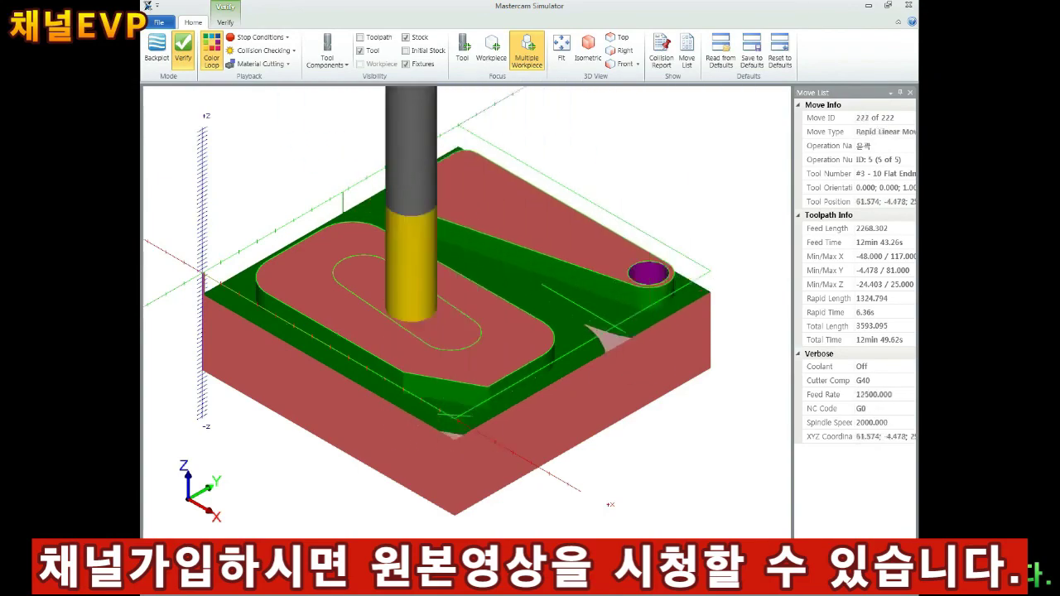
{"action": "mouse_move", "coordinate": [582, 507]}
{"action": "middle_mouse_down"}
{"action": "mouse_move", "coordinate": [572, 357]}
{"action": "mouse_move", "coordinate": [589, 384]}
{"action": "mouse_move", "coordinate": [367, 309]}
{"action": "mouse_move", "coordinate": [436, 319]}
{"action": "mouse_move", "coordinate": [359, 283]}
{"action": "mouse_move", "coordinate": [440, 335]}
{"action": "middle_mouse_up"}
{"action": "scroll", "coordinate": [440, 335], "scroll_direction": "up", "scroll_amount": 5}
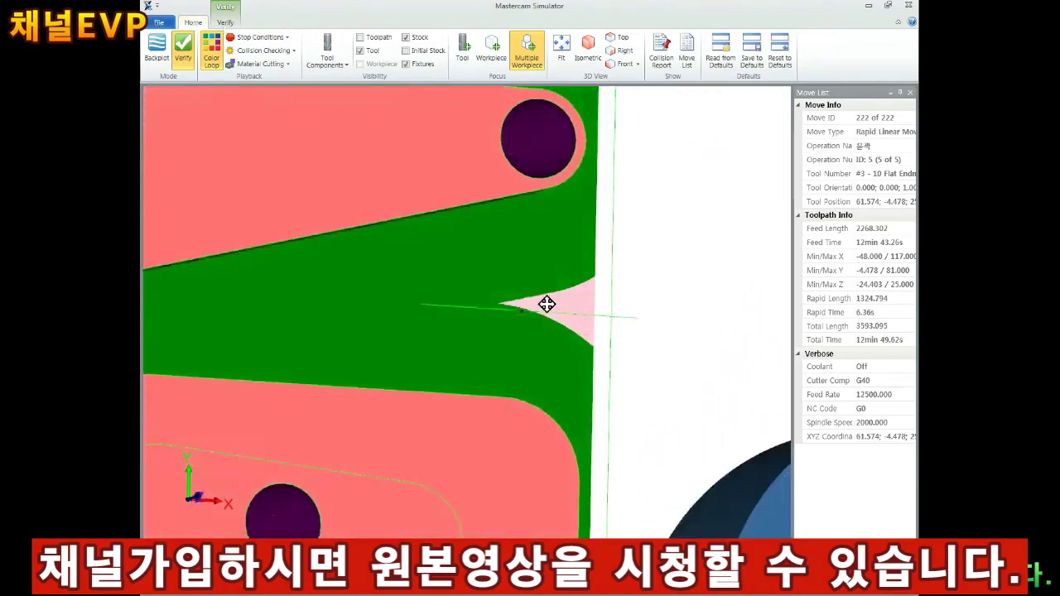
{"action": "mouse_move", "coordinate": [549, 303]}
{"action": "middle_mouse_down"}
{"action": "mouse_move", "coordinate": [395, 278]}
{"action": "mouse_move", "coordinate": [315, 324]}
{"action": "mouse_move", "coordinate": [329, 357]}
{"action": "mouse_move", "coordinate": [347, 345]}
{"action": "middle_mouse_up"}
{"action": "scroll", "coordinate": [395, 279], "scroll_direction": "down", "scroll_amount": 5}
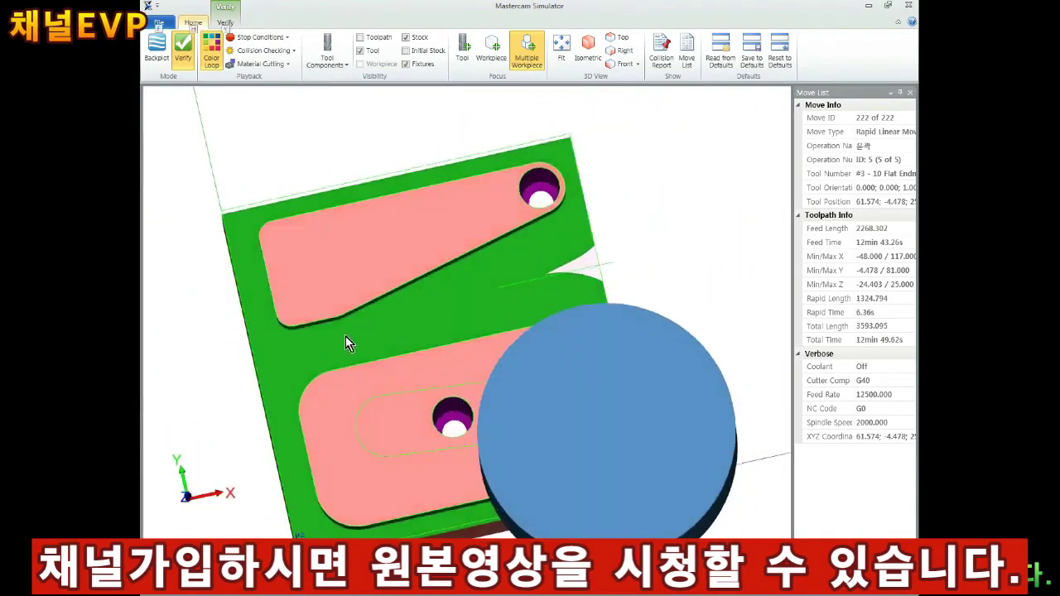
{"action": "left_click", "coordinate": [588, 50]}
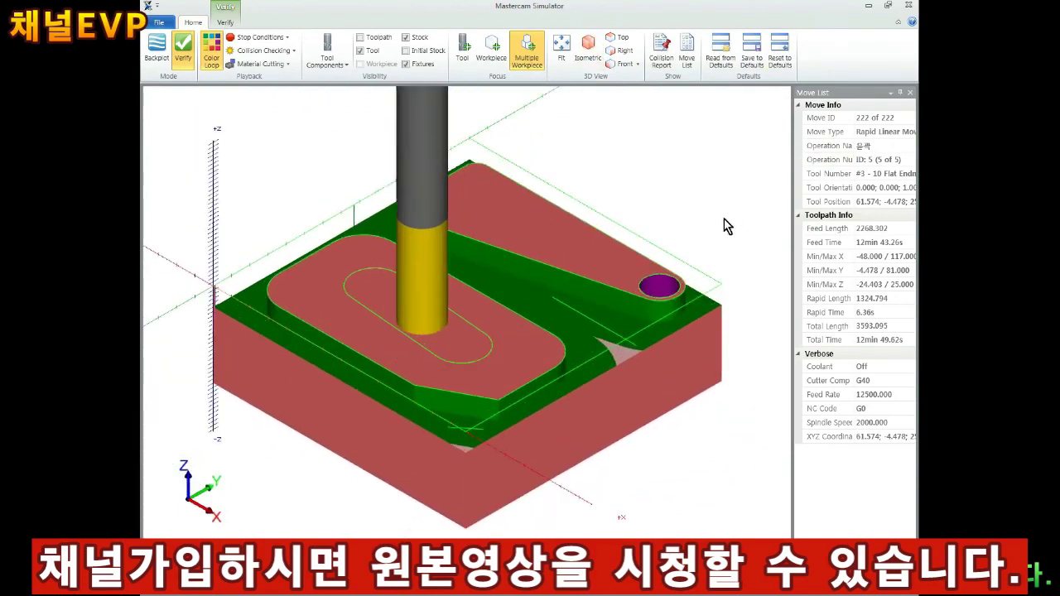
{"action": "scroll", "coordinate": [476, 221], "scroll_direction": "up", "scroll_amount": 2}
{"action": "scroll", "coordinate": [497, 274], "scroll_direction": "up", "scroll_amount": 2}
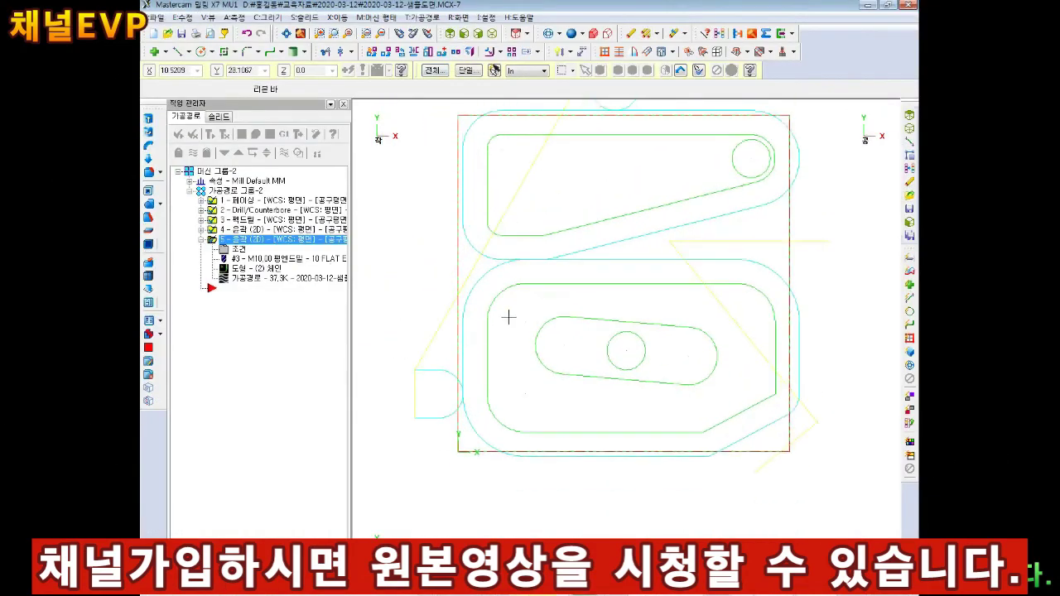
Duplicate contour operation 5 as a new operation 6.
{"action": "right_click", "coordinate": [232, 240]}
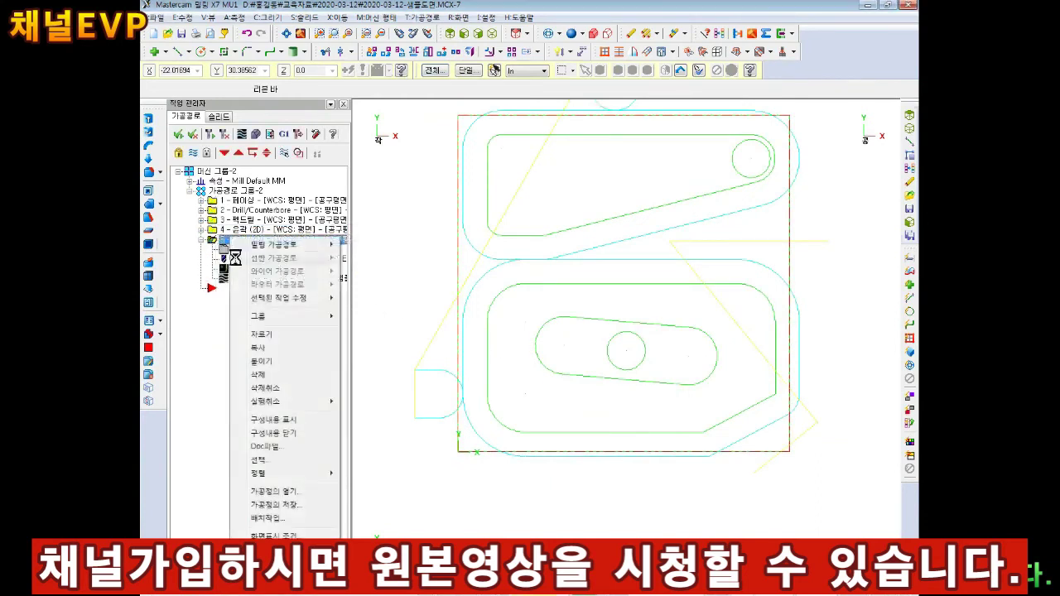
{"action": "left_click", "coordinate": [268, 365]}
{"action": "left_click", "coordinate": [202, 239]}
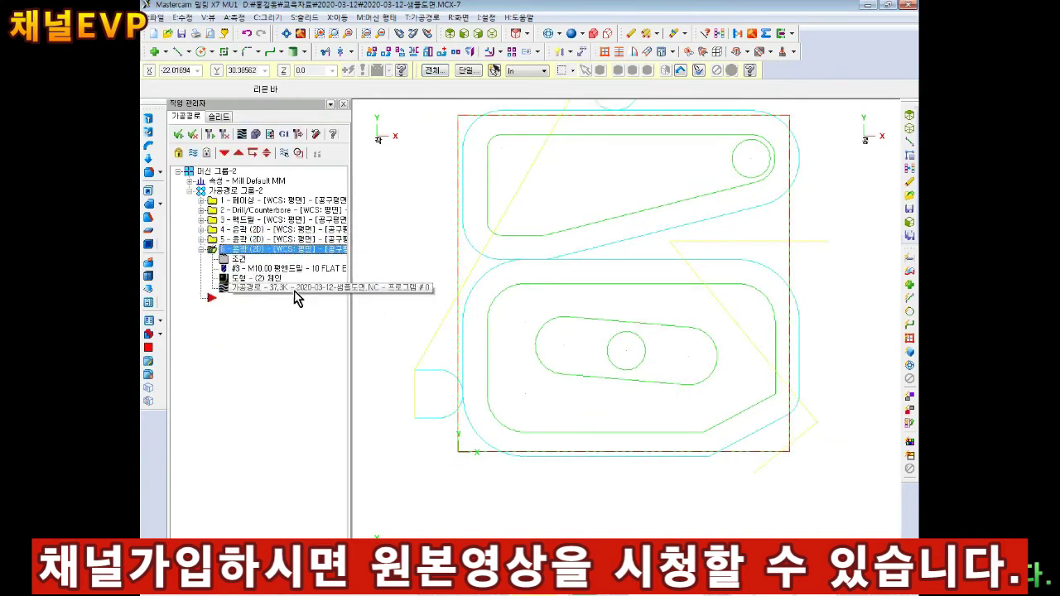
Rechain operation 6 to the outer rectangle, regenerate it, and launch Verify on all operations.
{"action": "left_click", "coordinate": [248, 279]}
{"action": "right_click", "coordinate": [250, 168]}
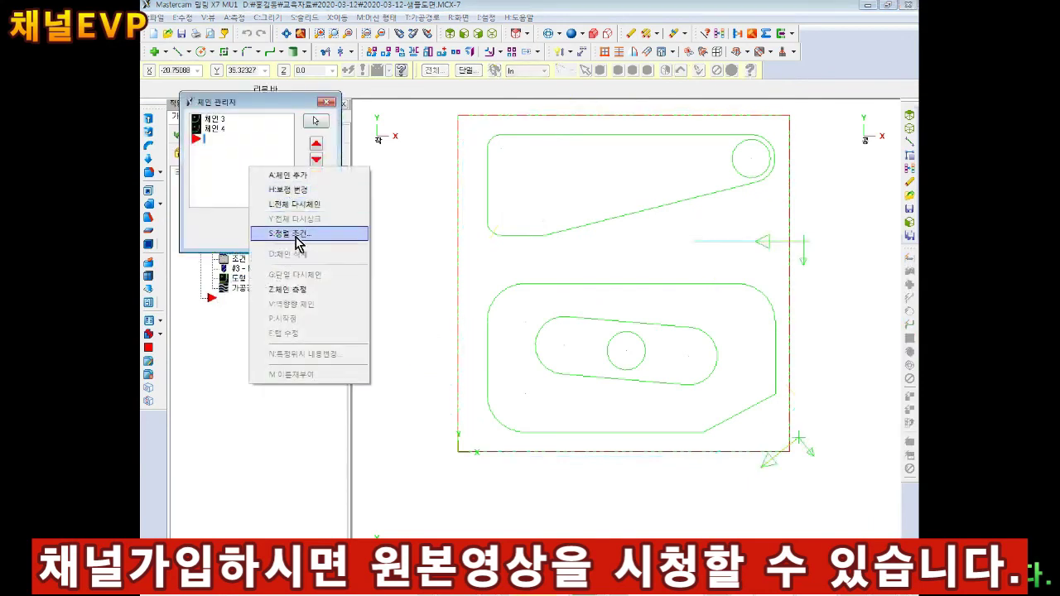
{"action": "left_click", "coordinate": [291, 205]}
{"action": "left_click", "coordinate": [458, 401]}
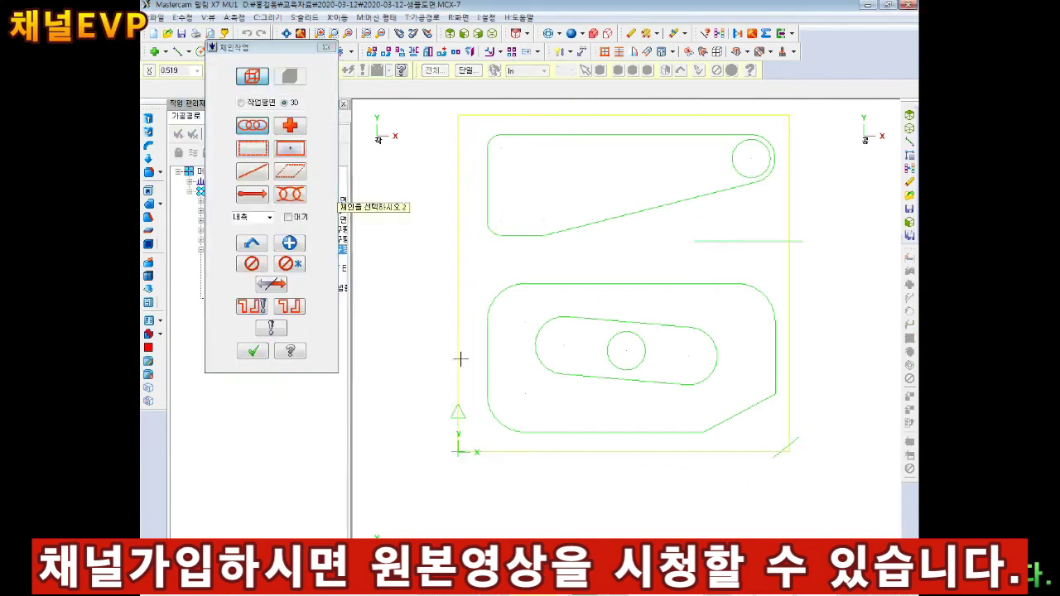
{"action": "scroll", "coordinate": [460, 423], "scroll_direction": "down", "scroll_amount": 1}
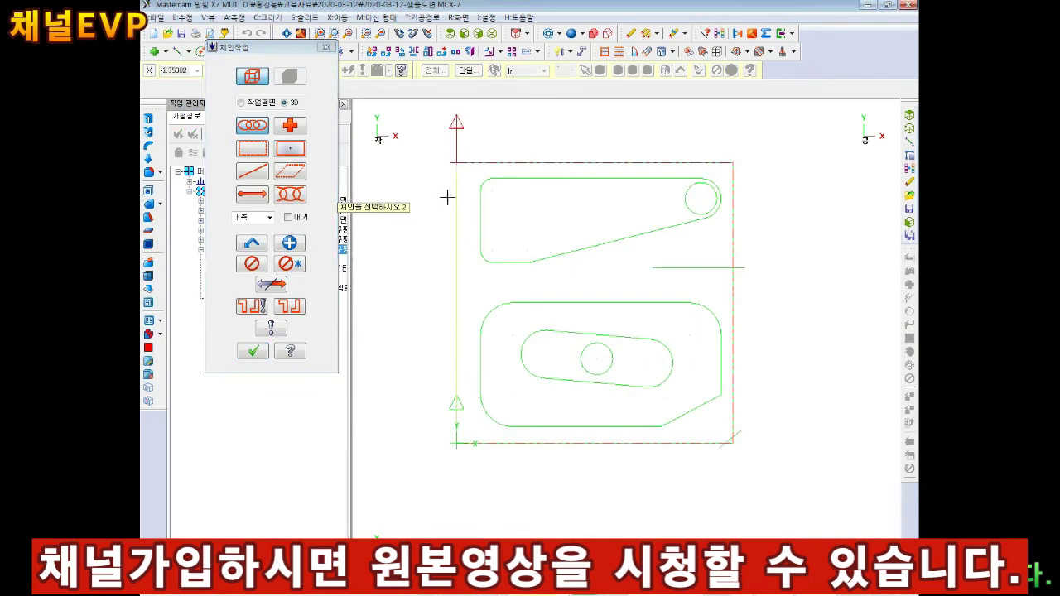
{"action": "left_click", "coordinate": [265, 352]}
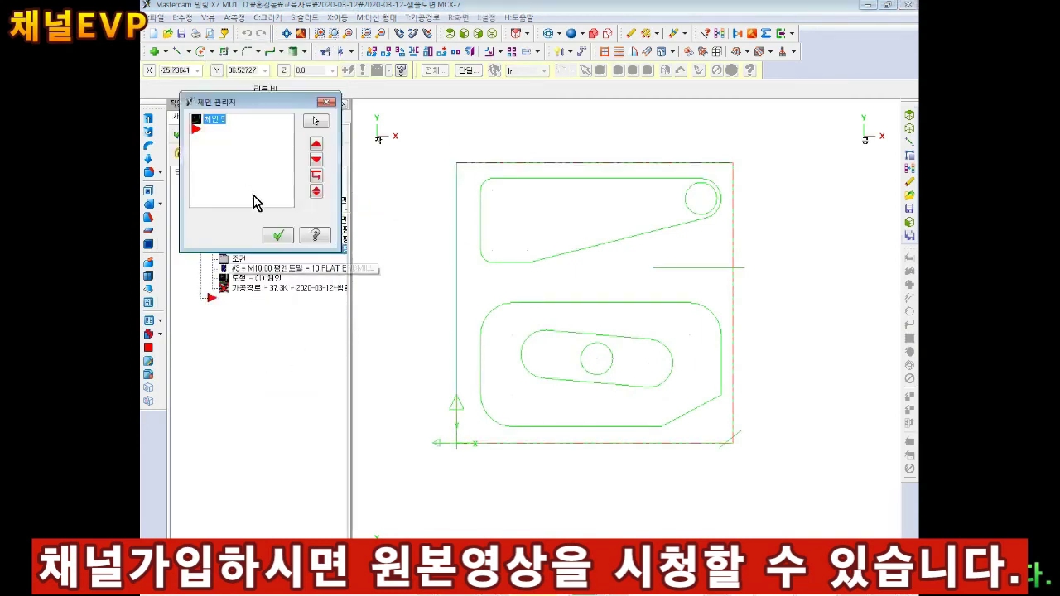
{"action": "left_click", "coordinate": [277, 234]}
{"action": "left_click", "coordinate": [211, 135]}
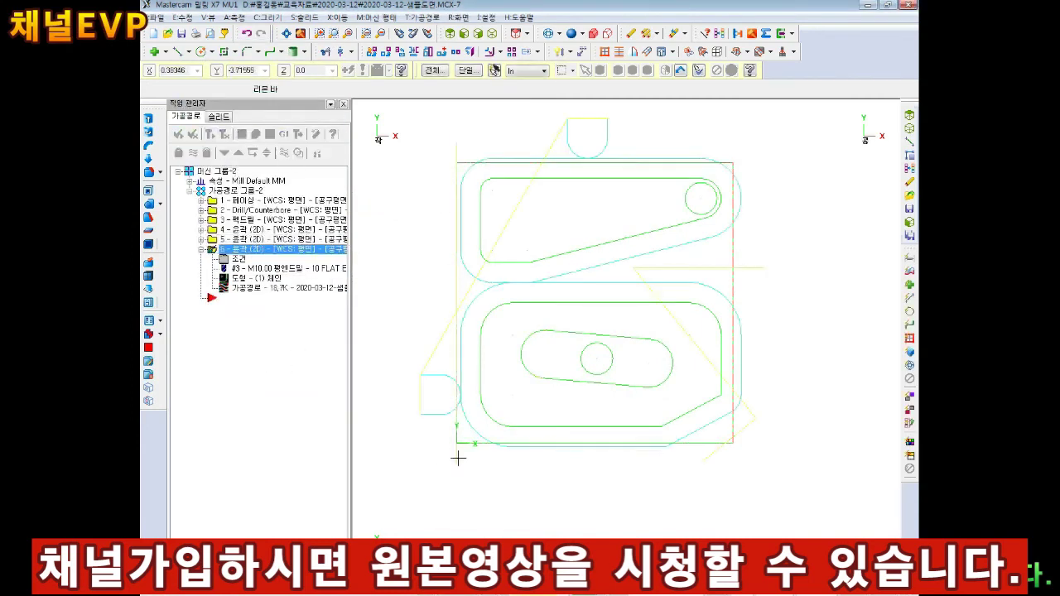
{"action": "left_click", "coordinate": [255, 133]}
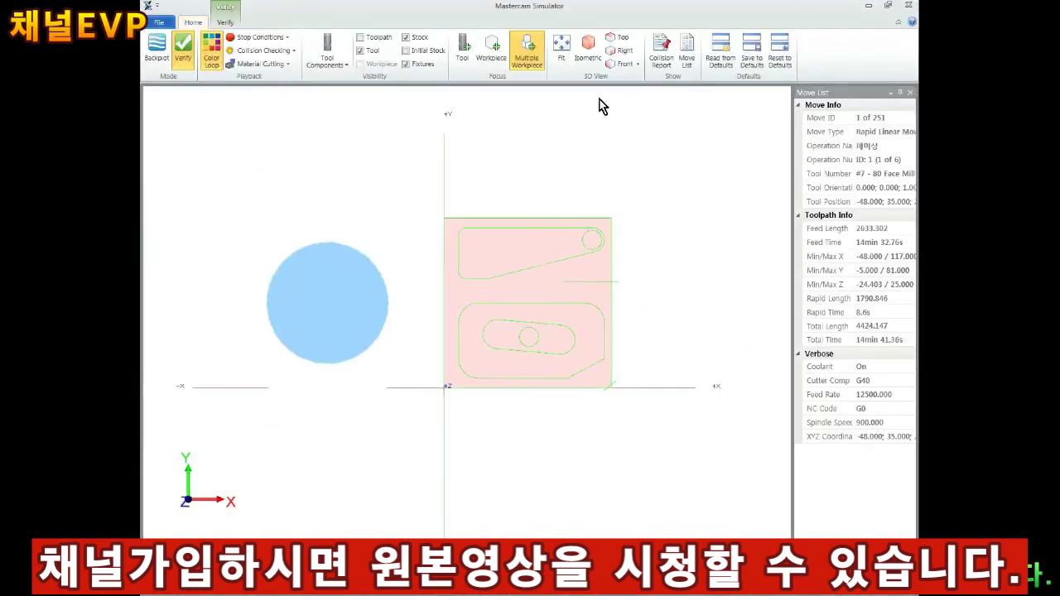
Orbit and zoom the simulated part to inspect the machined outer edge, ending in isometric view.
{"action": "left_click", "coordinate": [588, 48]}
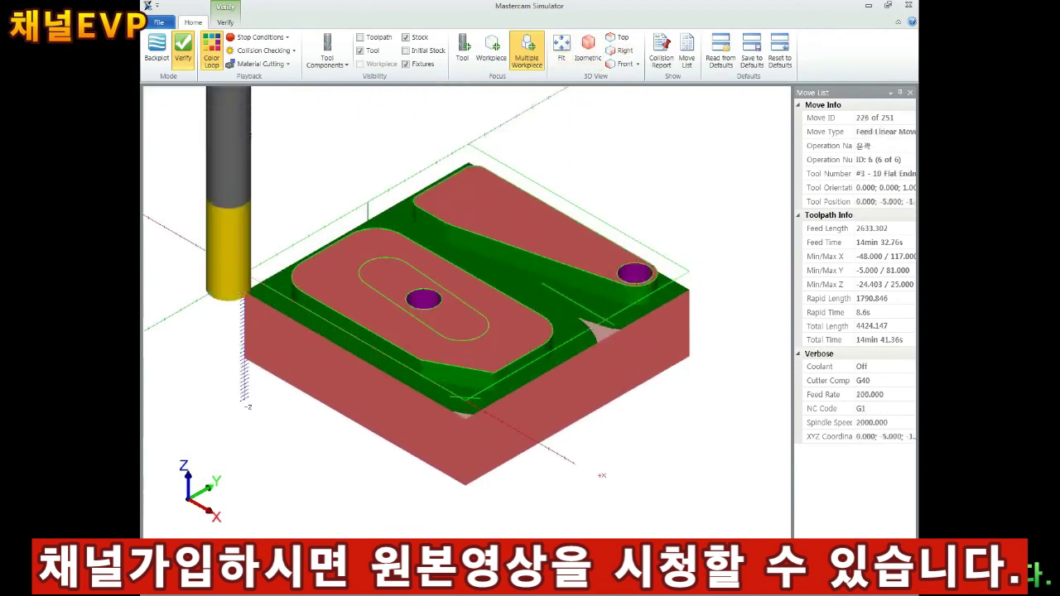
{"action": "scroll", "coordinate": [258, 294], "scroll_direction": "down", "scroll_amount": 2}
{"action": "scroll", "coordinate": [273, 308], "scroll_direction": "up", "scroll_amount": 5}
{"action": "middle_click_drag", "start_coordinate": [276, 311], "coordinate": [309, 332]}
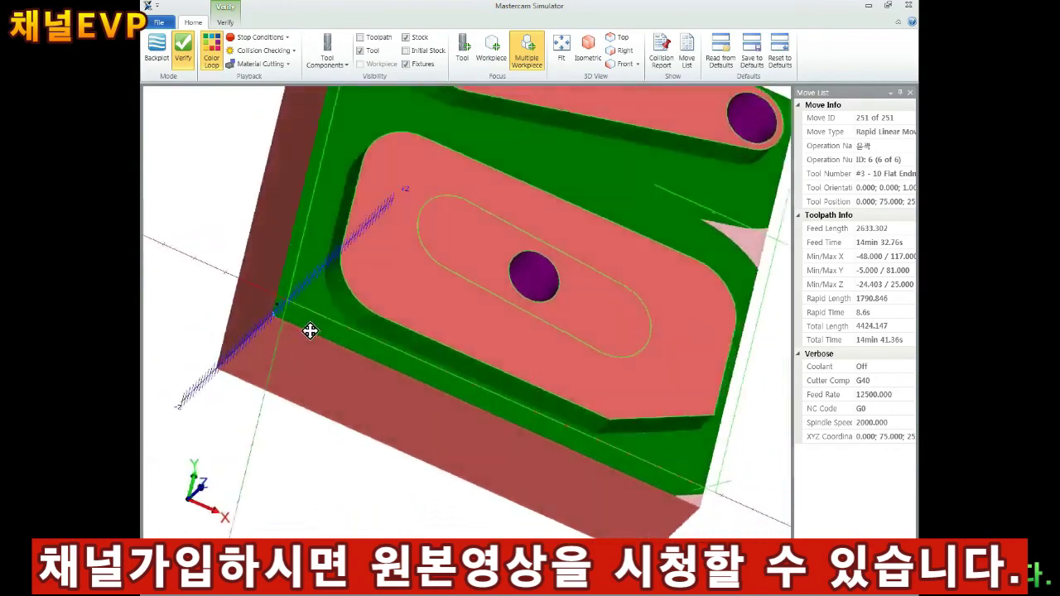
{"action": "scroll", "coordinate": [310, 332], "scroll_direction": "up", "scroll_amount": 3}
{"action": "scroll", "coordinate": [364, 215], "scroll_direction": "down", "scroll_amount": 2}
{"action": "middle_click_drag", "start_coordinate": [365, 216], "coordinate": [431, 249]}
{"action": "scroll", "coordinate": [431, 248], "scroll_direction": "down", "scroll_amount": 3}
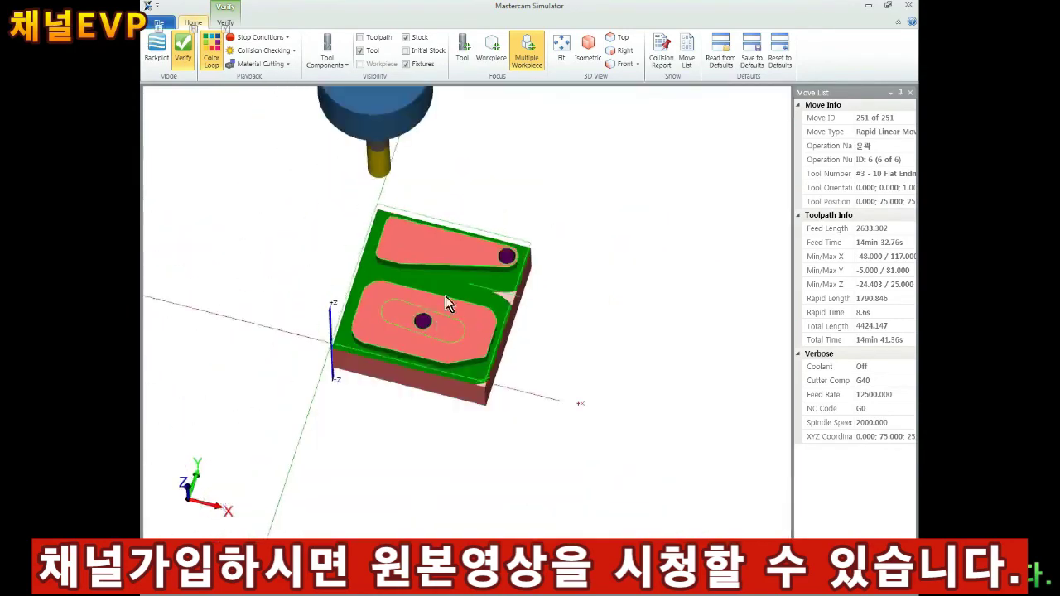
{"action": "scroll", "coordinate": [526, 256], "scroll_direction": "up", "scroll_amount": 4}
{"action": "scroll", "coordinate": [315, 288], "scroll_direction": "down", "scroll_amount": 2}
{"action": "scroll", "coordinate": [315, 287], "scroll_direction": "down", "scroll_amount": 2}
{"action": "left_click", "coordinate": [593, 53]}
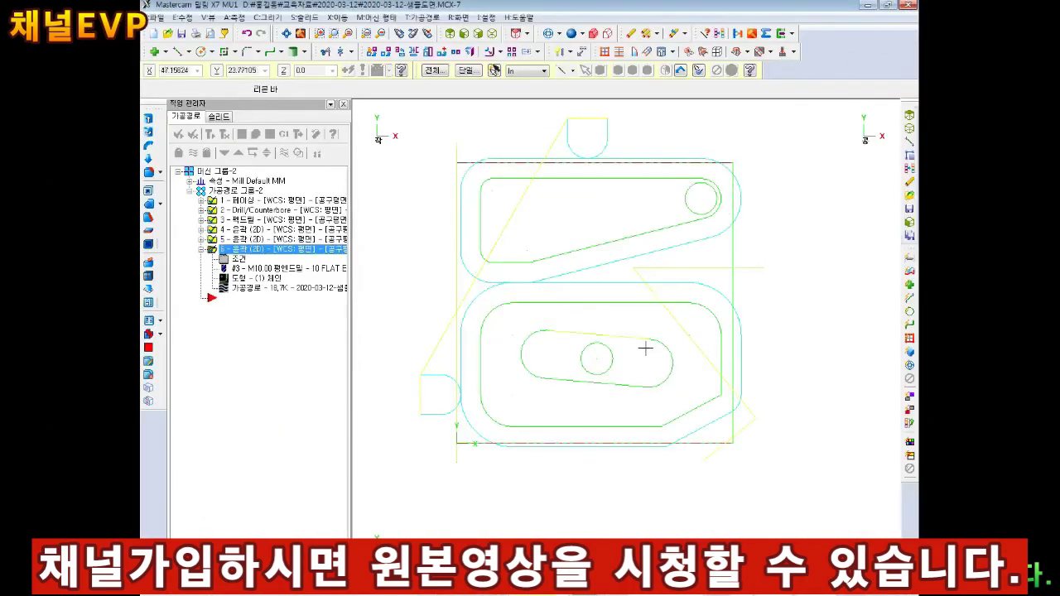
Start a new 2D pocket toolpath chained on the central slot outline.
{"action": "scroll", "coordinate": [644, 350], "scroll_direction": "up", "scroll_amount": 1}
{"action": "scroll", "coordinate": [613, 355], "scroll_direction": "up", "scroll_amount": 2}
{"action": "scroll", "coordinate": [604, 369], "scroll_direction": "up", "scroll_amount": 1}
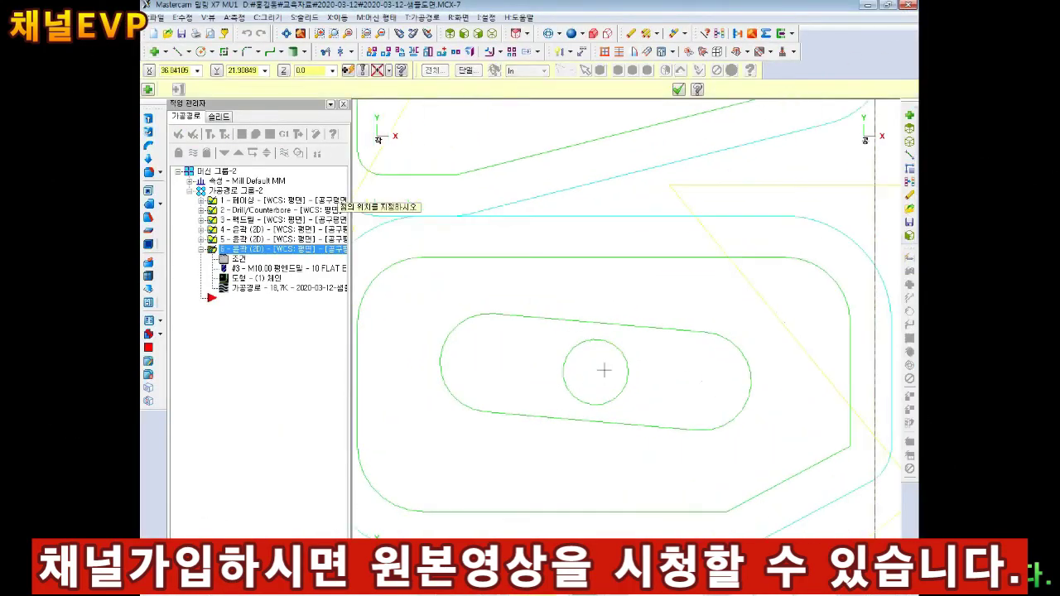
{"action": "scroll", "coordinate": [603, 378], "scroll_direction": "down", "scroll_amount": 2}
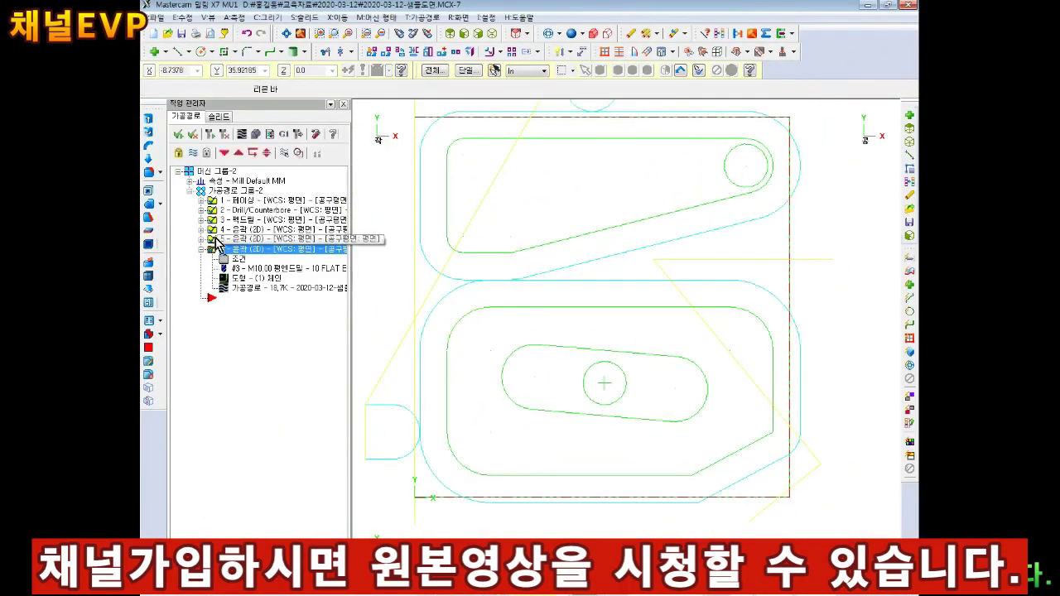
{"action": "right_click", "coordinate": [234, 195]}
{"action": "left_click", "coordinate": [378, 245]}
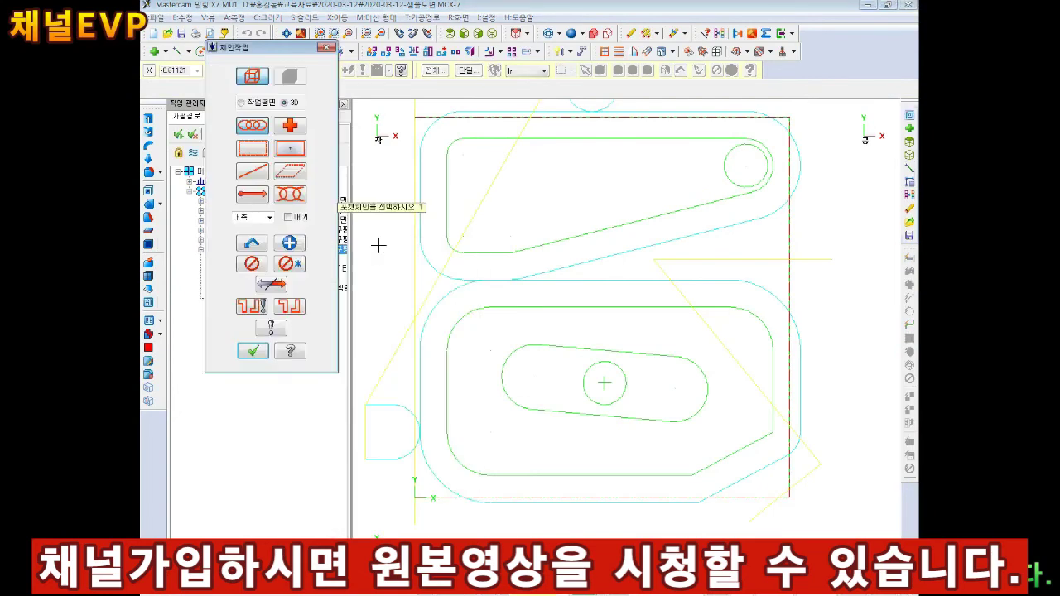
{"action": "left_click", "coordinate": [565, 414]}
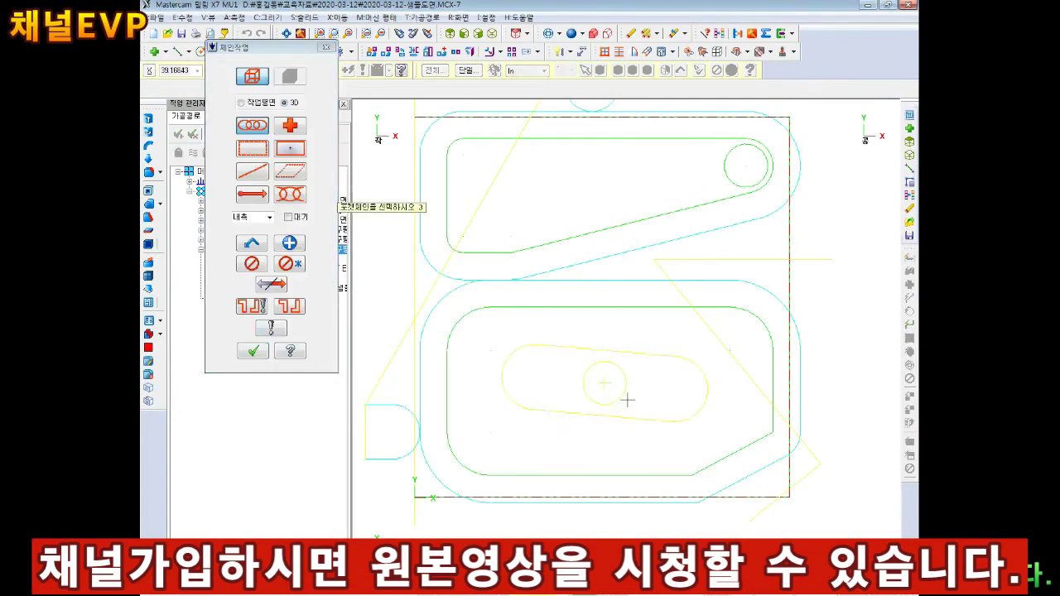
{"action": "left_click", "coordinate": [257, 354]}
Set the pocket feed rate to 200 and the roughing entry motion to automatic.
{"action": "left_click", "coordinate": [337, 117]}
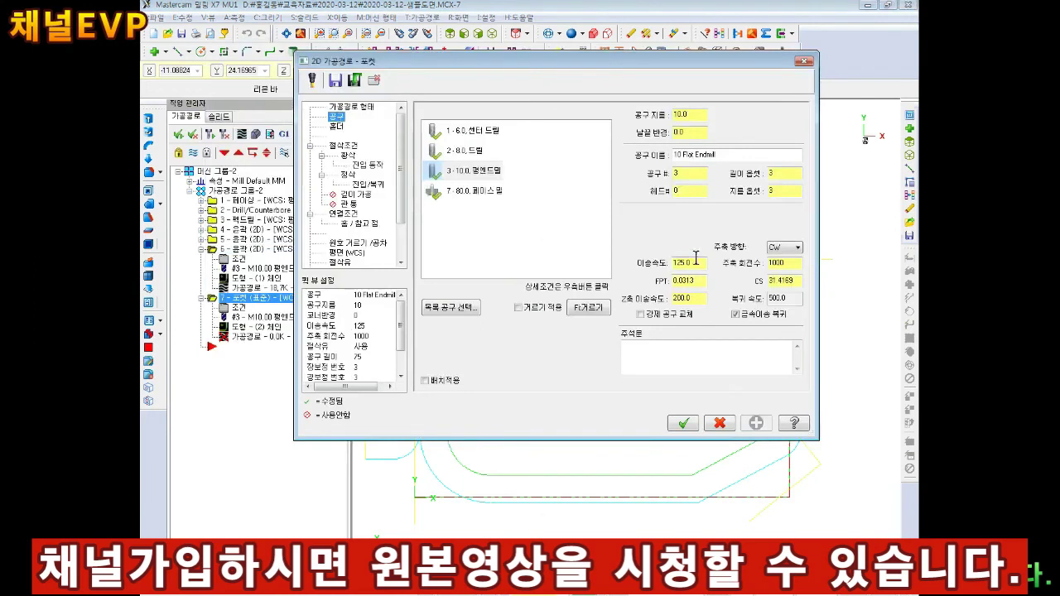
{"action": "type", "text": "200"}
{"action": "key", "text": "Tab"}
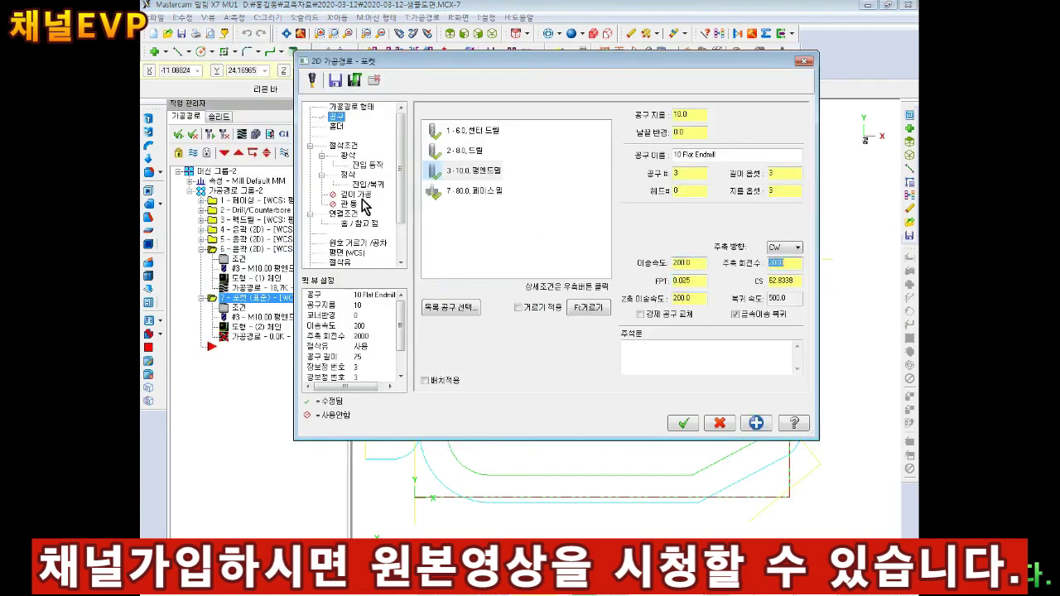
{"action": "left_click", "coordinate": [344, 146]}
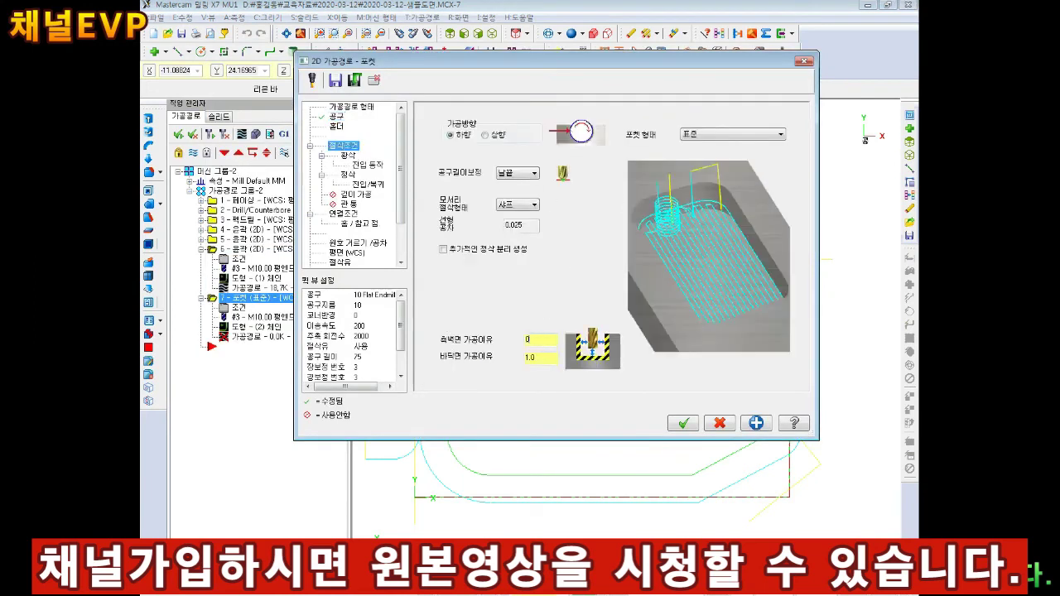
{"action": "left_click", "coordinate": [350, 156]}
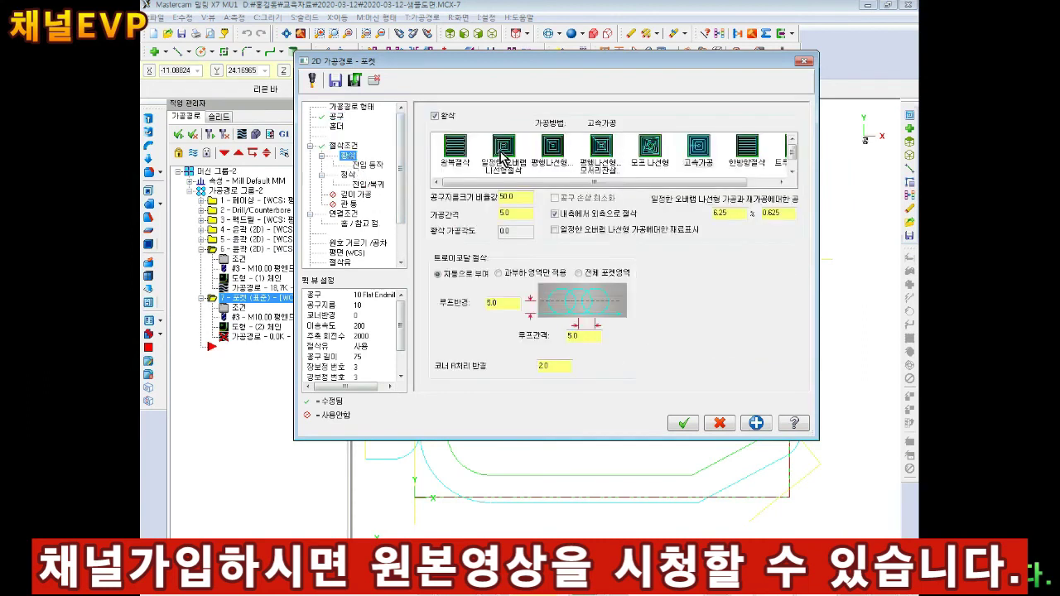
{"action": "left_click", "coordinate": [367, 166]}
{"action": "left_click", "coordinate": [468, 116]}
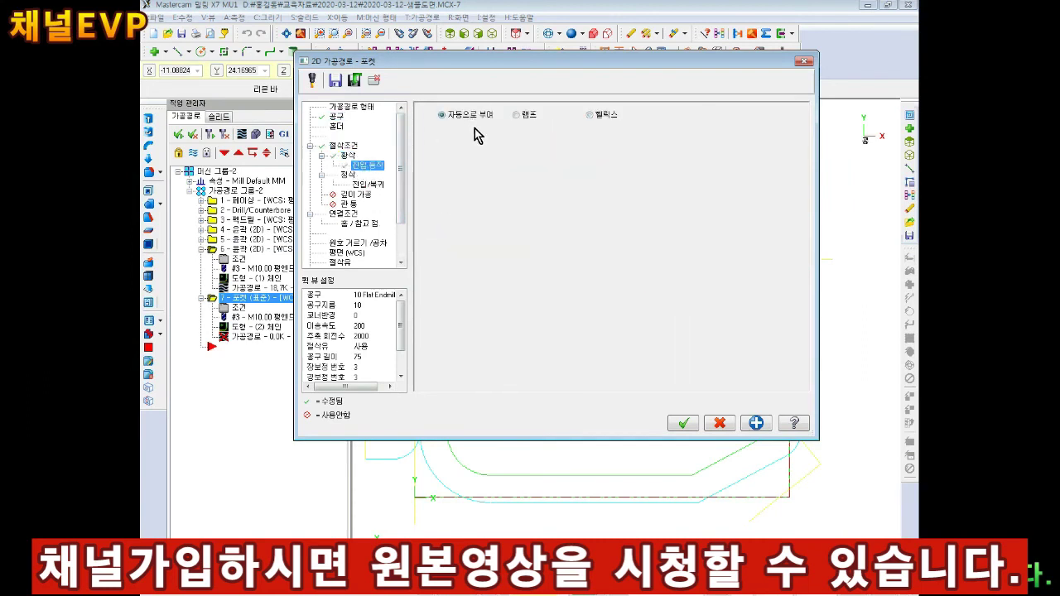
{"action": "left_click", "coordinate": [349, 156]}
{"action": "left_click", "coordinate": [367, 166]}
Review finishing, lead in/out, depth cut and linking pages, turn on Flood coolant, and generate.
{"action": "left_click", "coordinate": [348, 175]}
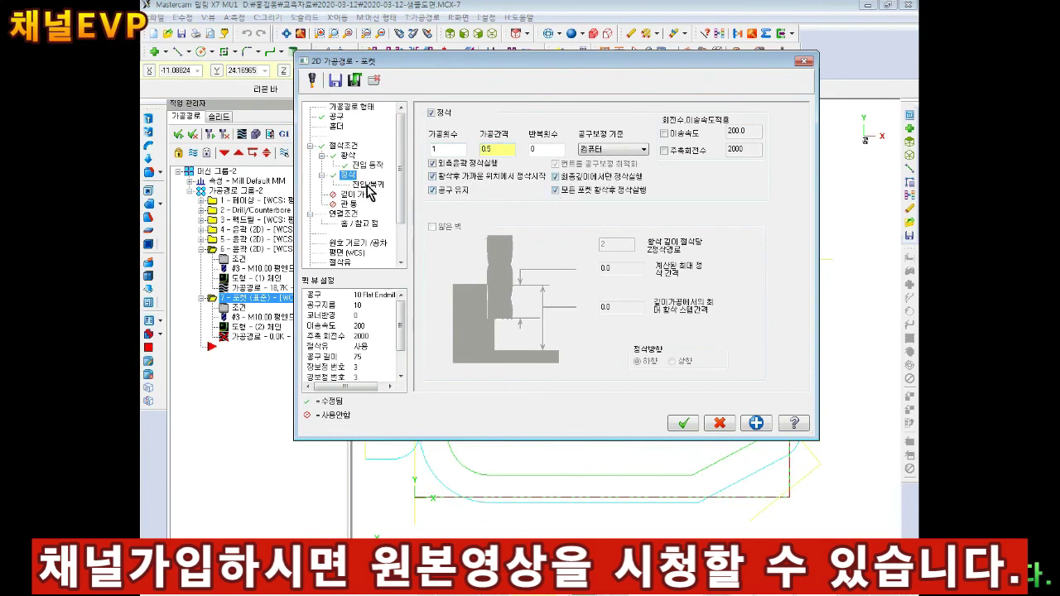
{"action": "left_click", "coordinate": [367, 186]}
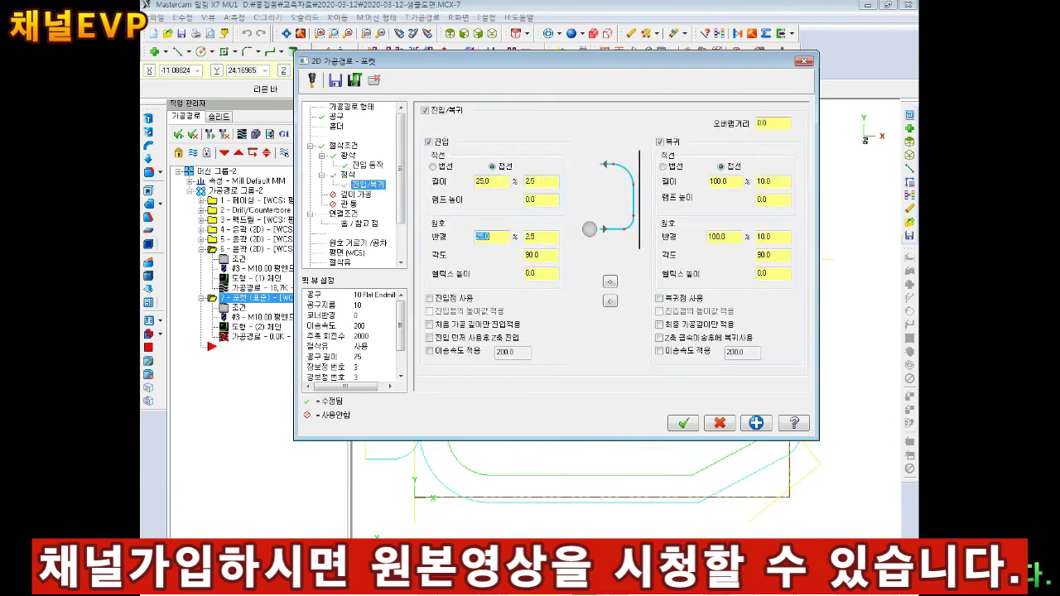
{"action": "left_click", "coordinate": [354, 196]}
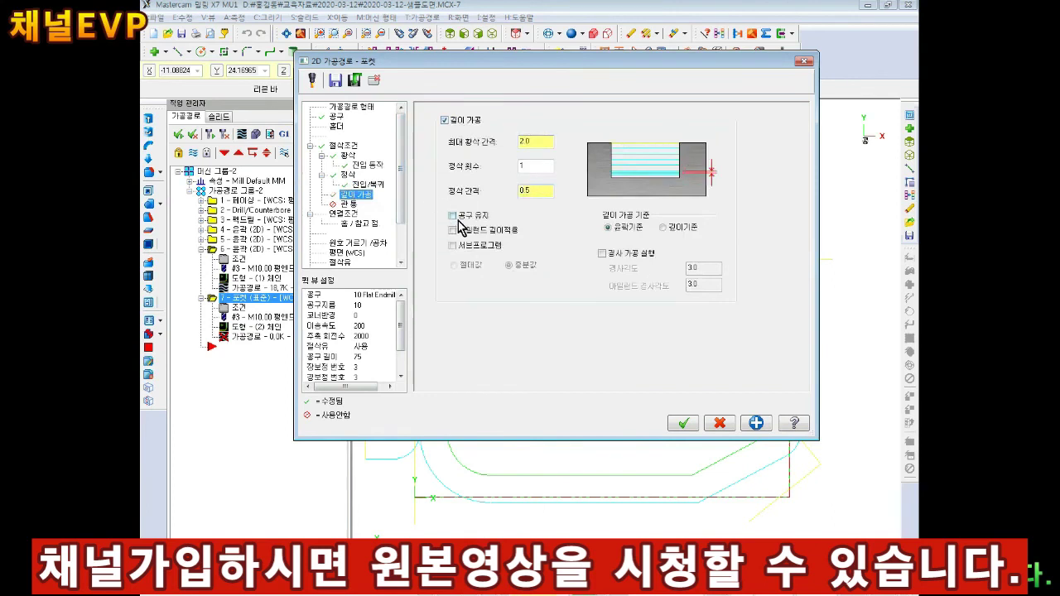
{"action": "left_click", "coordinate": [343, 214]}
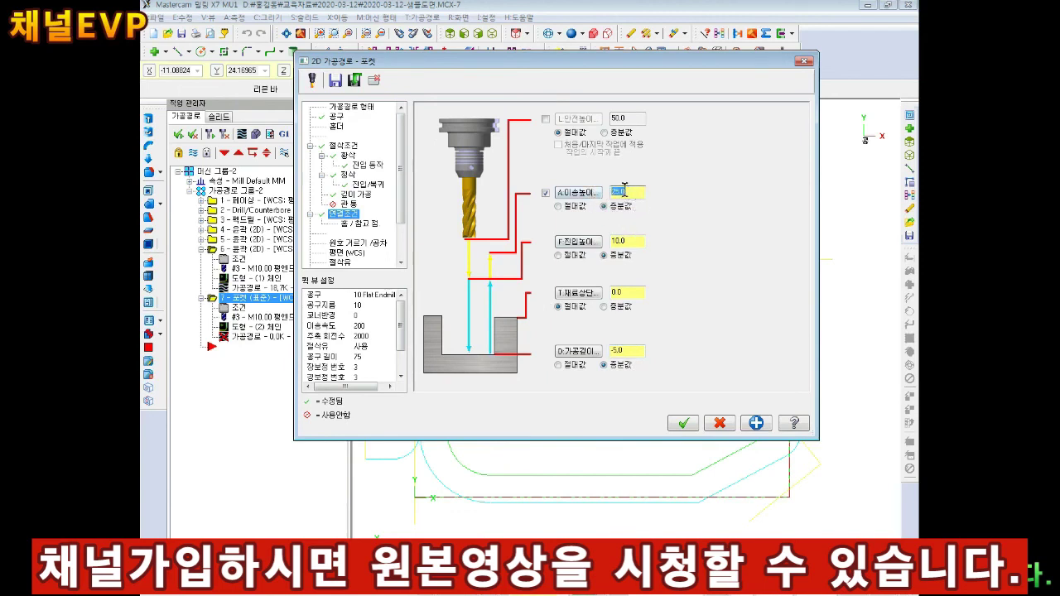
{"action": "scroll", "coordinate": [399, 171], "scroll_direction": "down", "scroll_amount": 3}
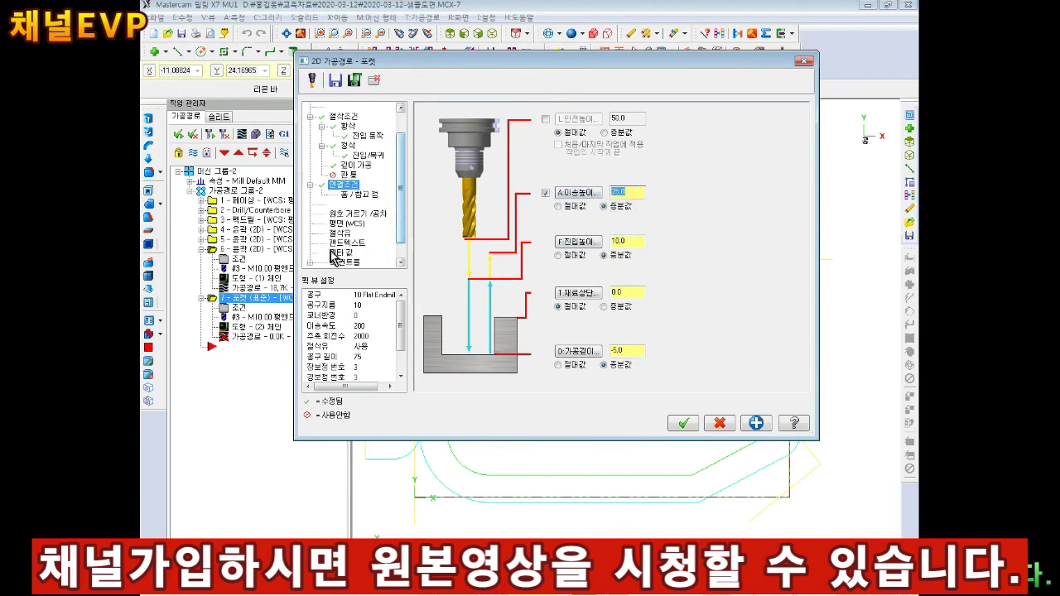
{"action": "left_click", "coordinate": [339, 234]}
{"action": "left_click", "coordinate": [627, 177]}
{"action": "left_click", "coordinate": [621, 190]}
{"action": "left_click", "coordinate": [683, 423]}
Select all seven operations, verify them in the simulator in isometric view, then close it.
{"action": "scroll", "coordinate": [675, 421], "scroll_direction": "up", "scroll_amount": 1}
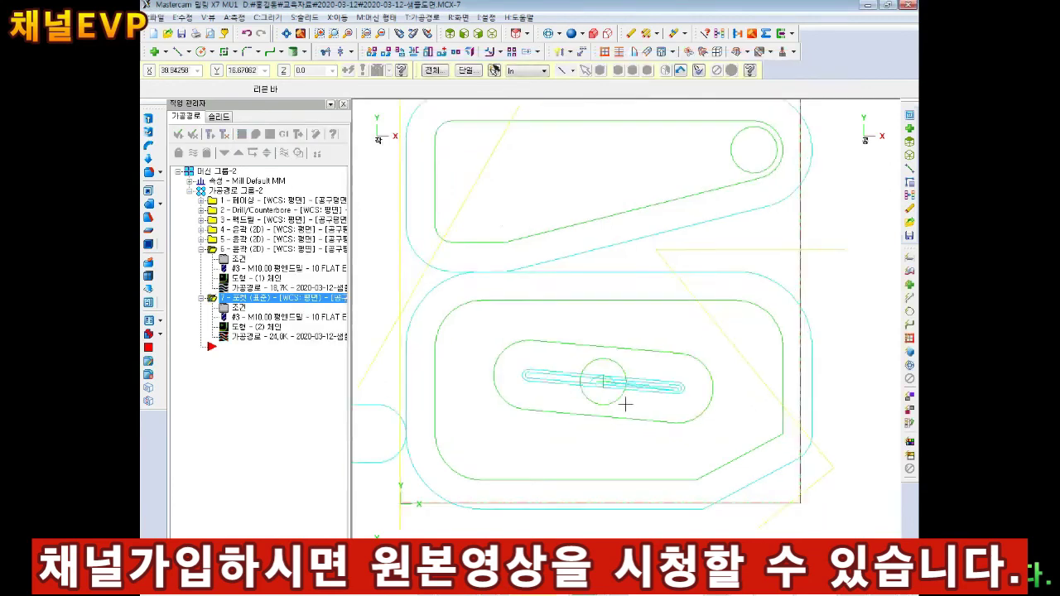
{"action": "scroll", "coordinate": [621, 389], "scroll_direction": "up", "scroll_amount": 1}
{"action": "left_click", "coordinate": [492, 34]}
{"action": "left_click", "coordinate": [193, 135]}
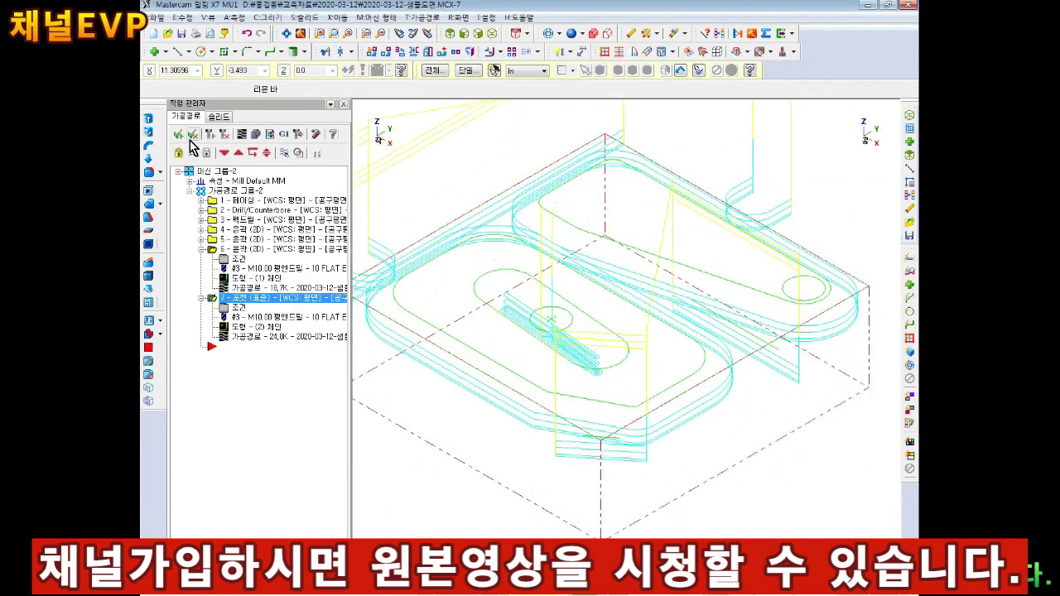
{"action": "left_click", "coordinate": [256, 134]}
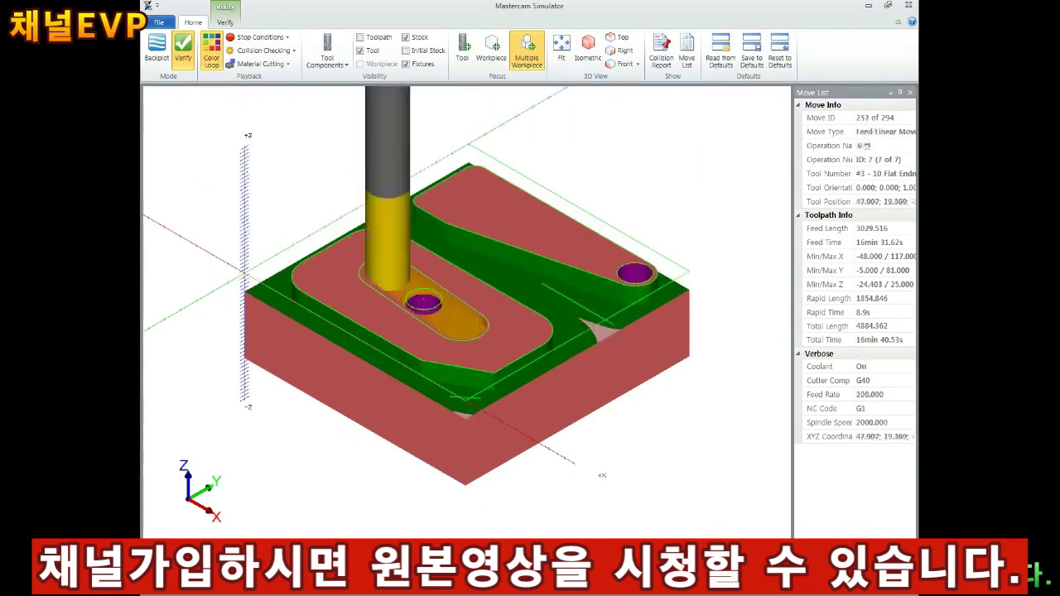
{"action": "scroll", "coordinate": [429, 217], "scroll_direction": "up", "scroll_amount": 3}
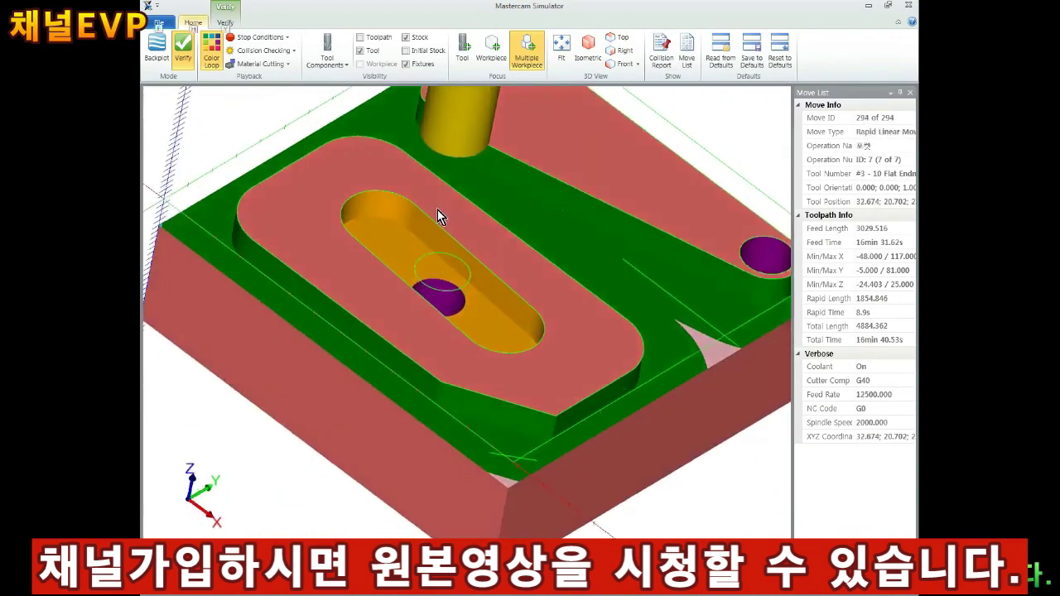
{"action": "scroll", "coordinate": [472, 253], "scroll_direction": "down", "scroll_amount": 3}
{"action": "scroll", "coordinate": [472, 254], "scroll_direction": "up", "scroll_amount": 2}
{"action": "left_click", "coordinate": [909, 7]}
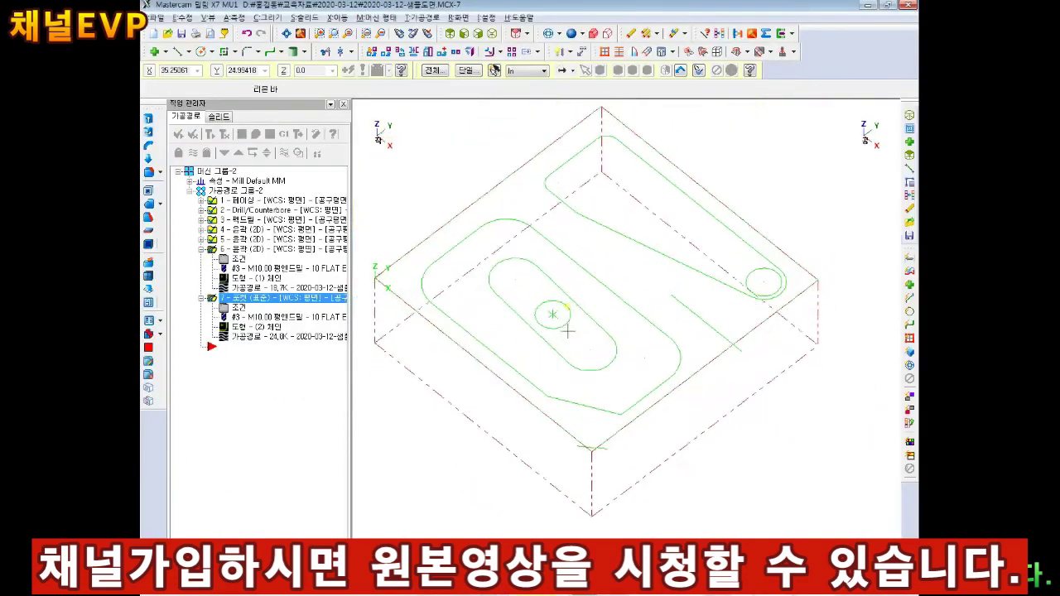
Copy contour operation 4 and paste it as new operation 8.
{"action": "scroll", "coordinate": [559, 313], "scroll_direction": "up", "scroll_amount": 2}
{"action": "scroll", "coordinate": [556, 327], "scroll_direction": "up", "scroll_amount": 2}
{"action": "mouse_move", "coordinate": [552, 337]}
{"action": "middle_mouse_down"}
{"action": "mouse_move", "coordinate": [599, 220]}
{"action": "mouse_move", "coordinate": [617, 242]}
{"action": "middle_mouse_up"}
{"action": "left_click", "coordinate": [153, 17]}
{"action": "left_click", "coordinate": [587, 217]}
{"action": "left_click", "coordinate": [240, 229]}
{"action": "right_click", "coordinate": [236, 229]}
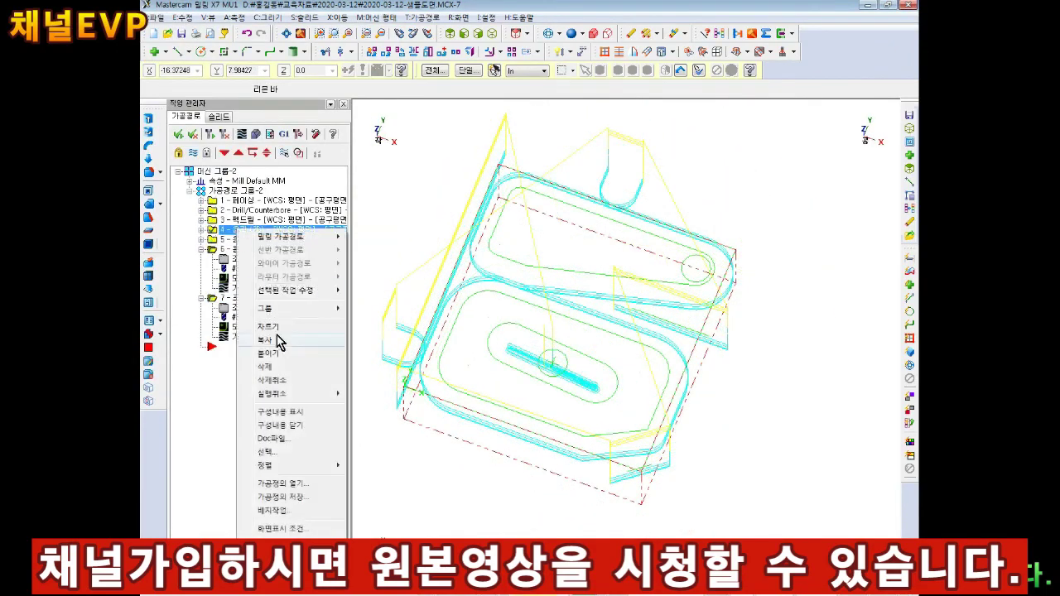
{"action": "left_click", "coordinate": [279, 341]}
{"action": "left_click", "coordinate": [201, 248]}
{"action": "left_click", "coordinate": [201, 259]}
{"action": "right_click", "coordinate": [236, 258]}
{"action": "left_click", "coordinate": [265, 353]}
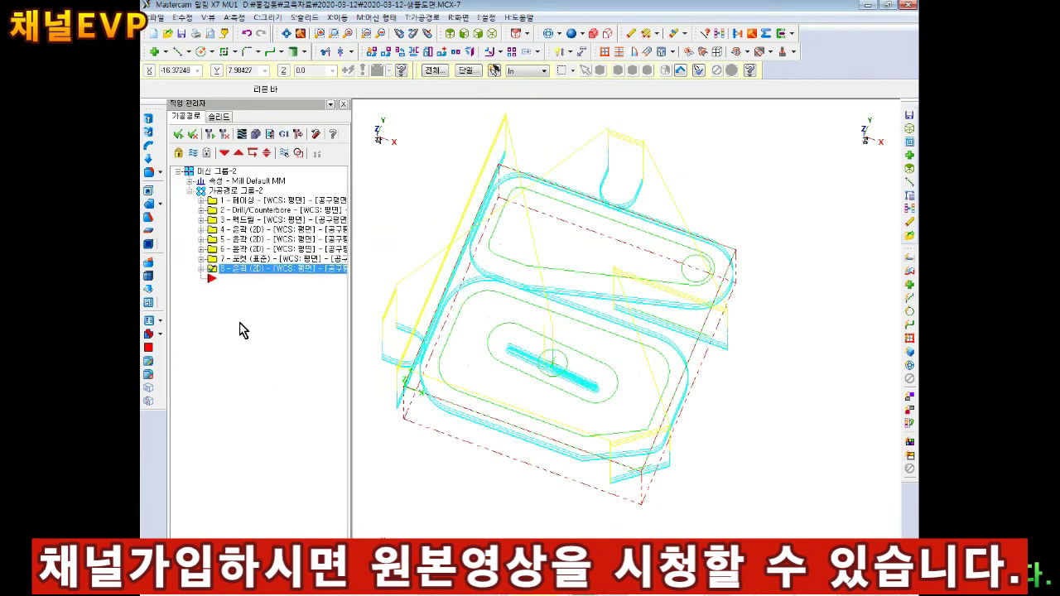
Add the central slot outline as extra chains to operation 8, giving four chains.
{"action": "left_click", "coordinate": [201, 269]}
{"action": "left_click", "coordinate": [248, 297]}
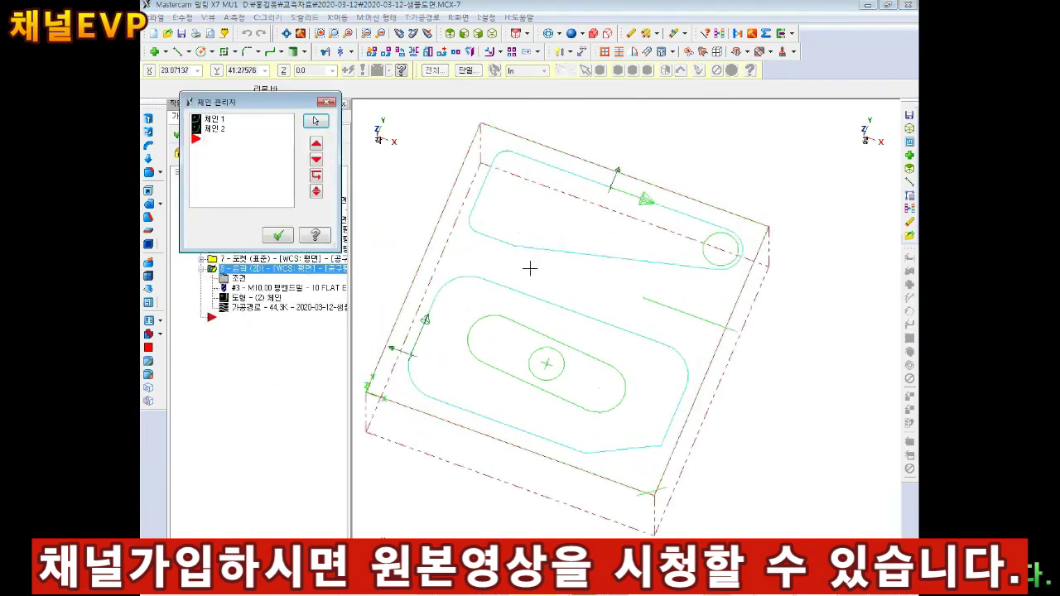
{"action": "right_click", "coordinate": [240, 157]}
{"action": "left_click", "coordinate": [265, 163]}
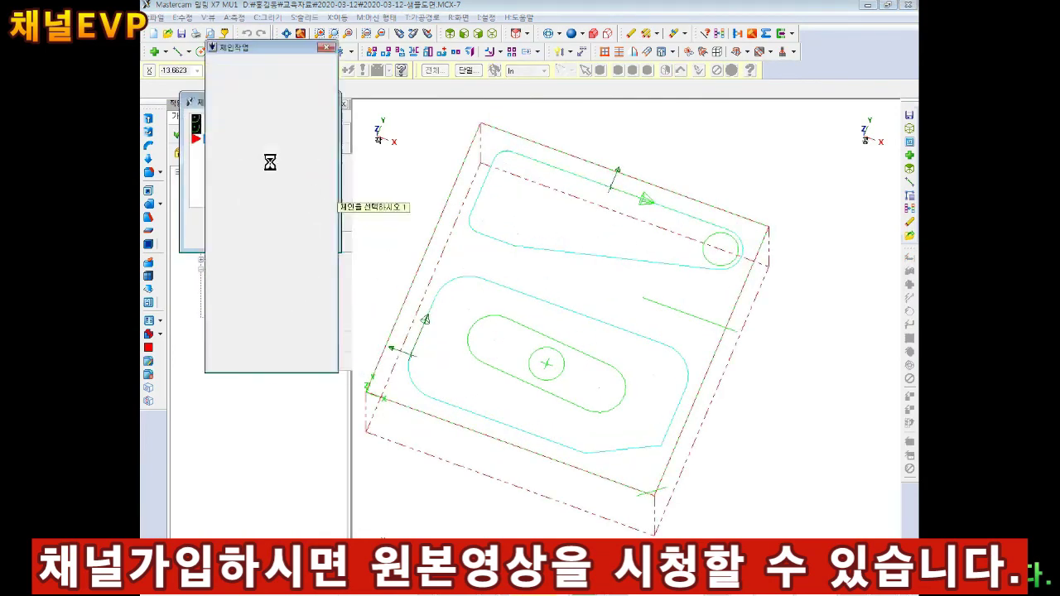
{"action": "scroll", "coordinate": [675, 258], "scroll_direction": "up", "scroll_amount": 2}
{"action": "right_click", "coordinate": [685, 263]}
{"action": "key", "text": "Escape"}
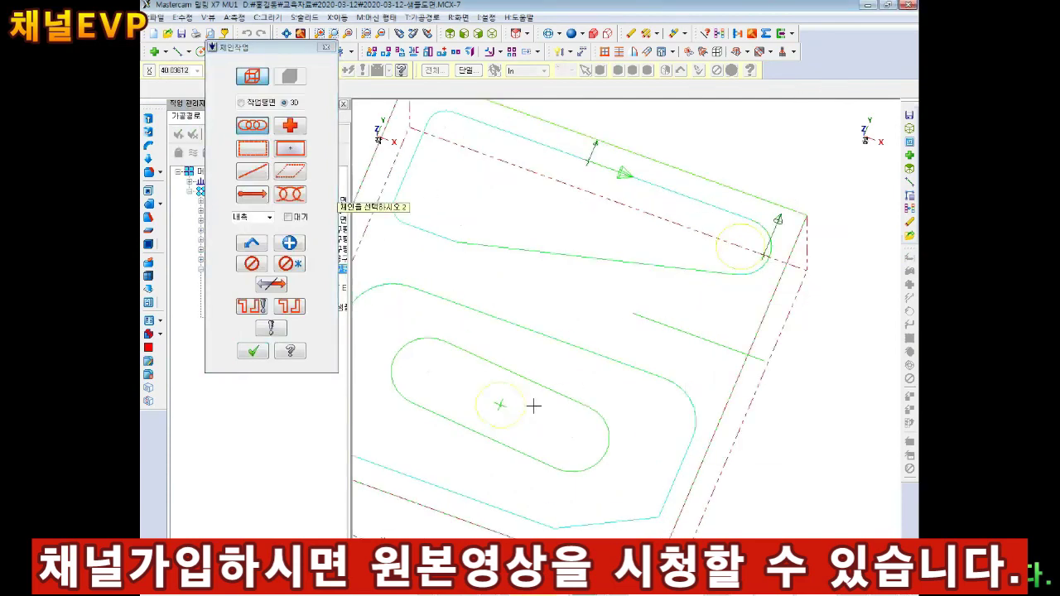
{"action": "left_click", "coordinate": [610, 430]}
{"action": "scroll", "coordinate": [575, 270], "scroll_direction": "down", "scroll_amount": 2}
{"action": "scroll", "coordinate": [539, 332], "scroll_direction": "down", "scroll_amount": 1}
{"action": "left_click", "coordinate": [253, 351]}
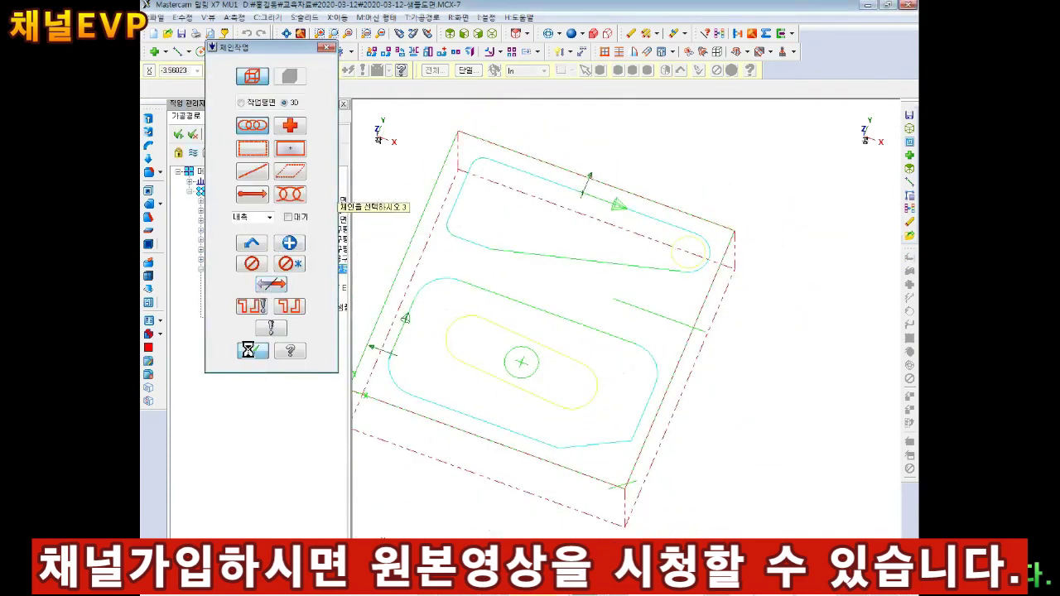
{"action": "scroll", "coordinate": [494, 303], "scroll_direction": "down", "scroll_amount": 1}
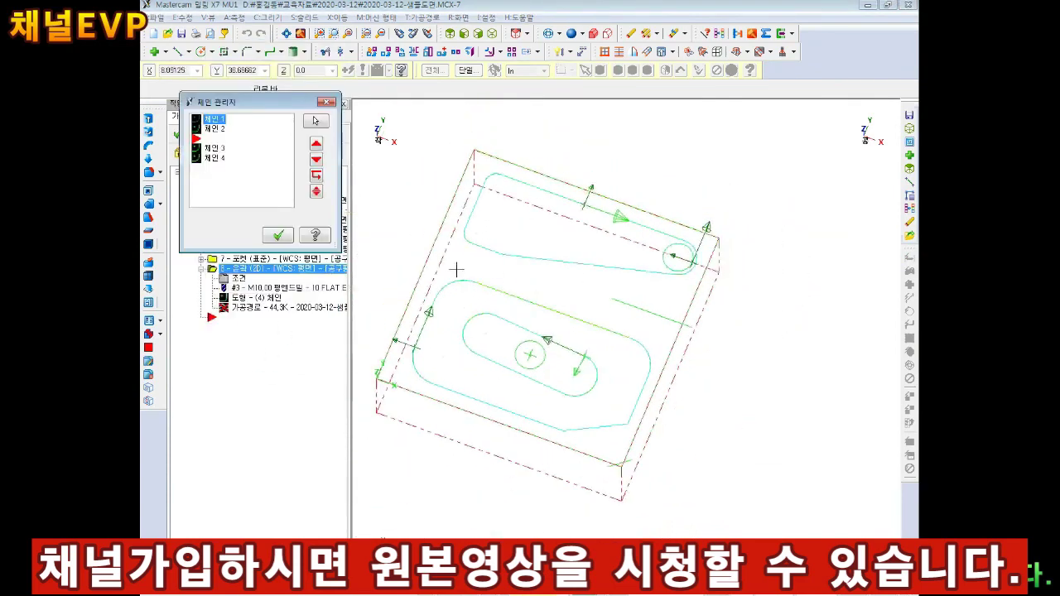
{"action": "left_click", "coordinate": [277, 235]}
Begin creating a new chamfer mill tool for operation 8.
{"action": "left_click", "coordinate": [238, 278]}
{"action": "right_click", "coordinate": [461, 229]}
{"action": "left_click", "coordinate": [507, 243]}
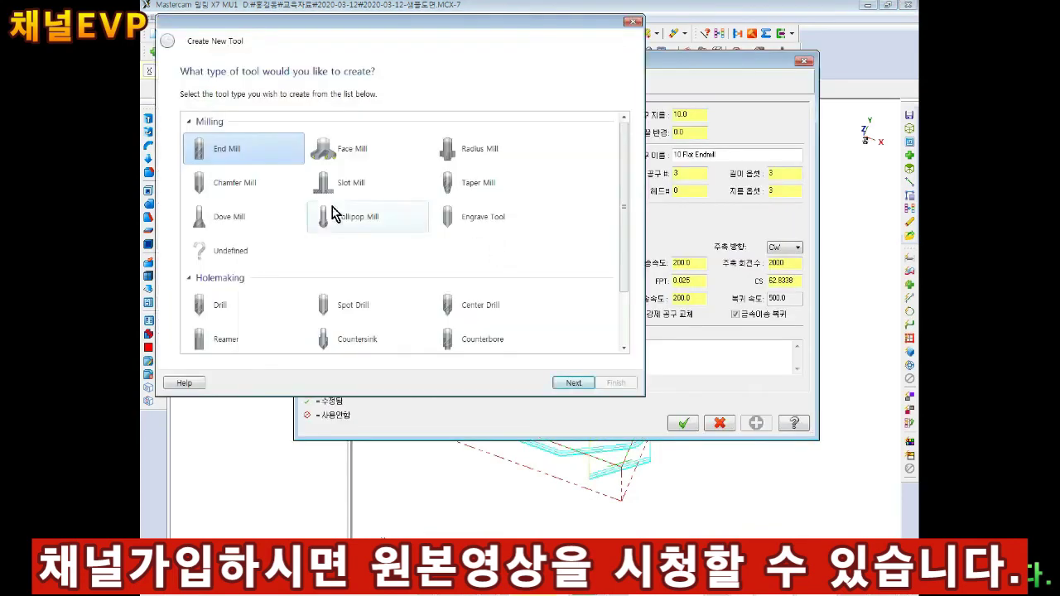
{"action": "left_click", "coordinate": [240, 184]}
{"action": "left_click", "coordinate": [572, 385]}
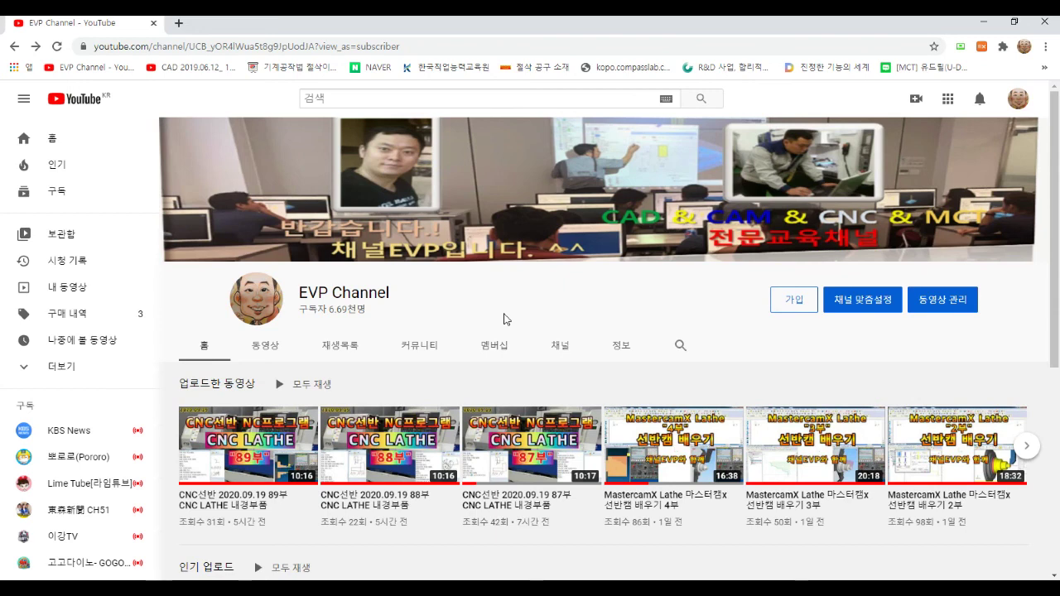
Open the channel's 커뮤니티 (Community) tab and scroll through its members-only video posts.
{"action": "scroll", "coordinate": [439, 255], "scroll_direction": "down", "scroll_amount": 1}
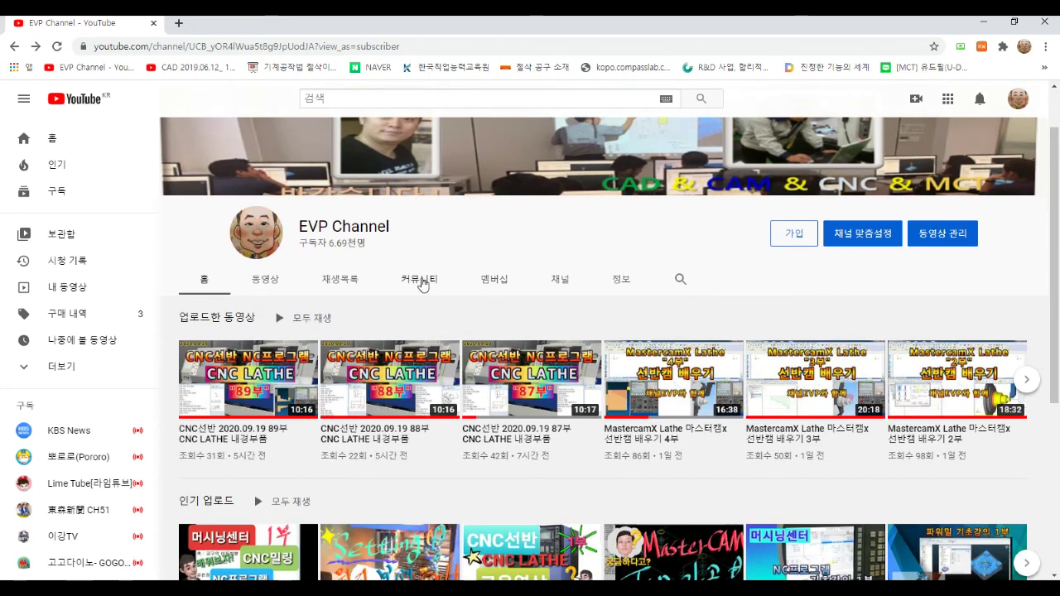
{"action": "left_click", "coordinate": [420, 281]}
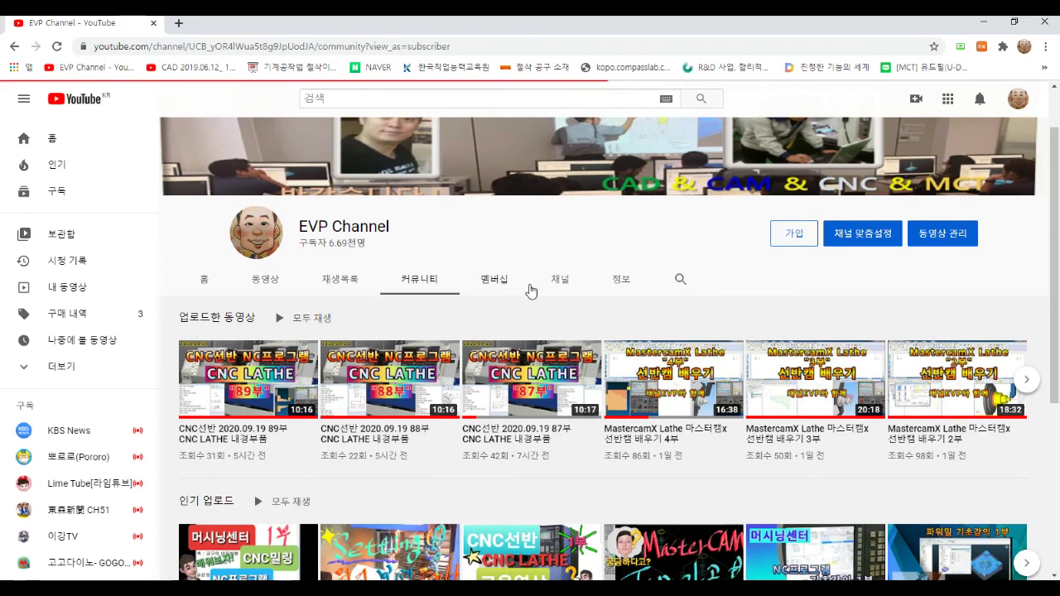
{"action": "scroll", "coordinate": [435, 414], "scroll_direction": "down", "scroll_amount": 3}
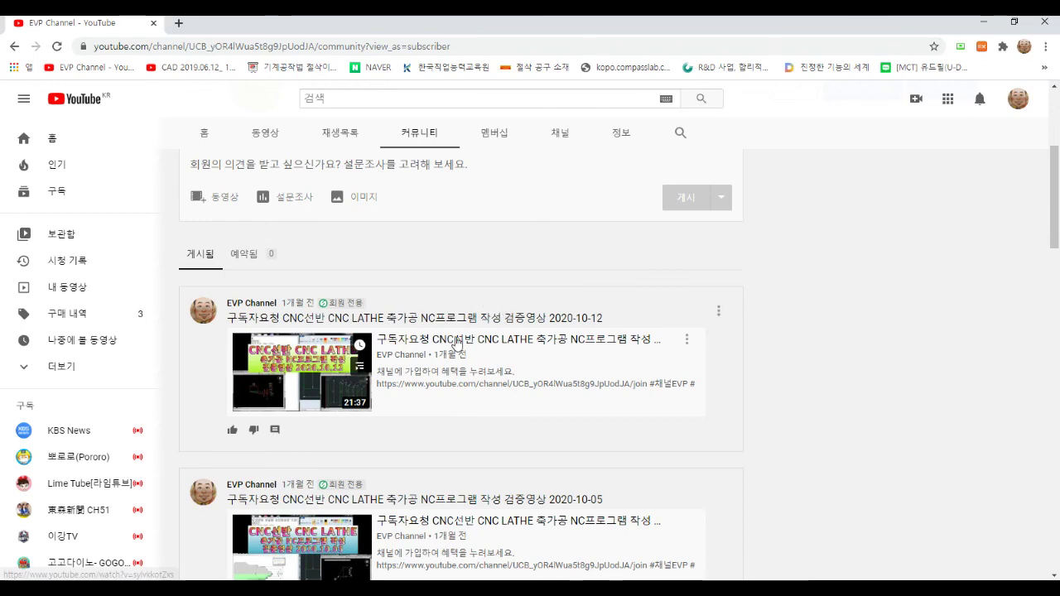
{"action": "scroll", "coordinate": [457, 344], "scroll_direction": "down", "scroll_amount": 2}
{"action": "scroll", "coordinate": [457, 344], "scroll_direction": "down", "scroll_amount": 3}
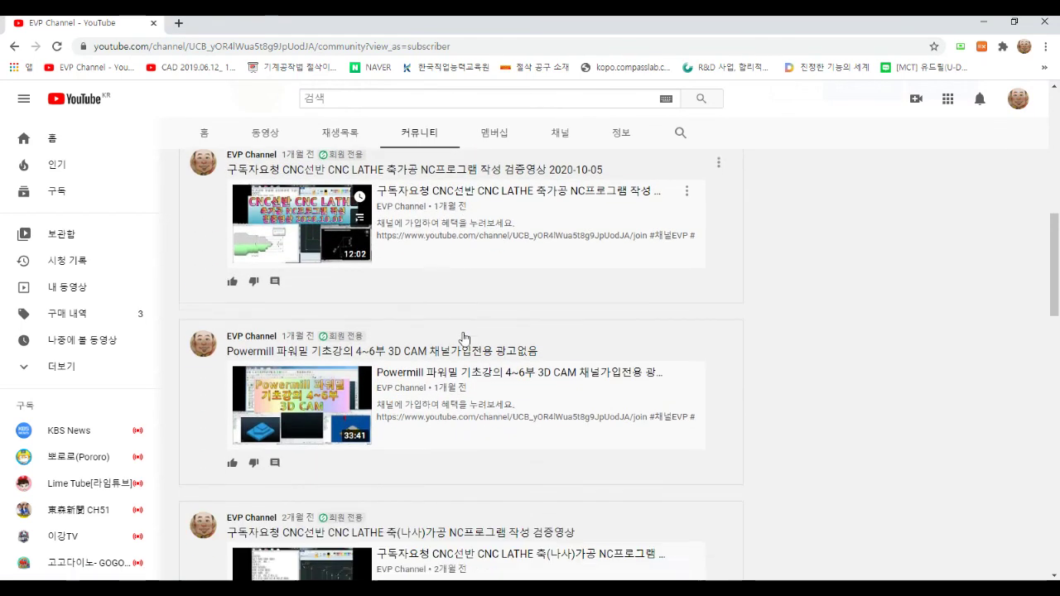
{"action": "scroll", "coordinate": [500, 328], "scroll_direction": "down", "scroll_amount": 2}
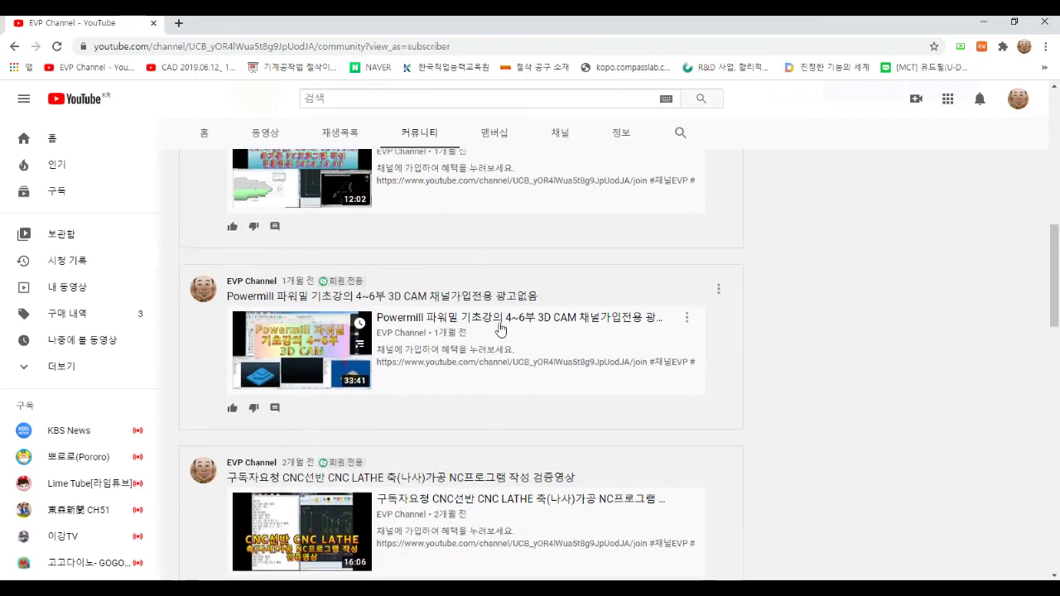